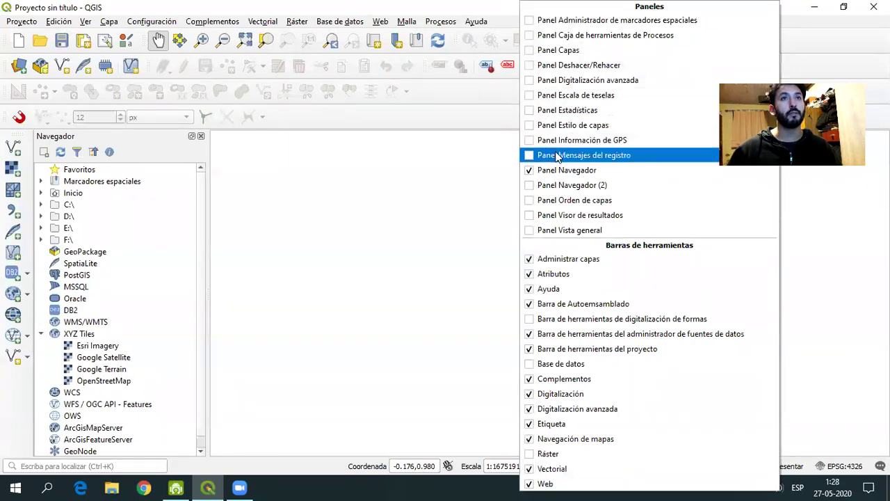
Show the Layers panel and select Google Satellite among the XYZ tile sources in the browser.
left_click(533, 52)
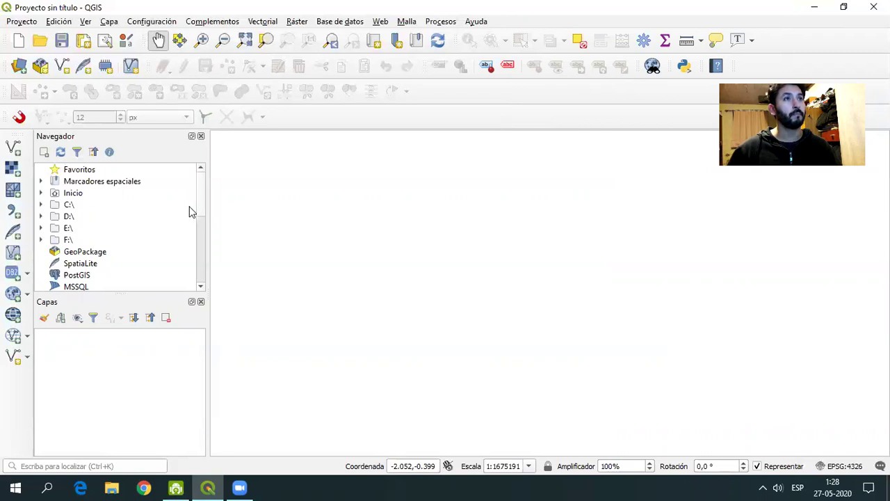
left_click_drag(201, 202, 197, 259)
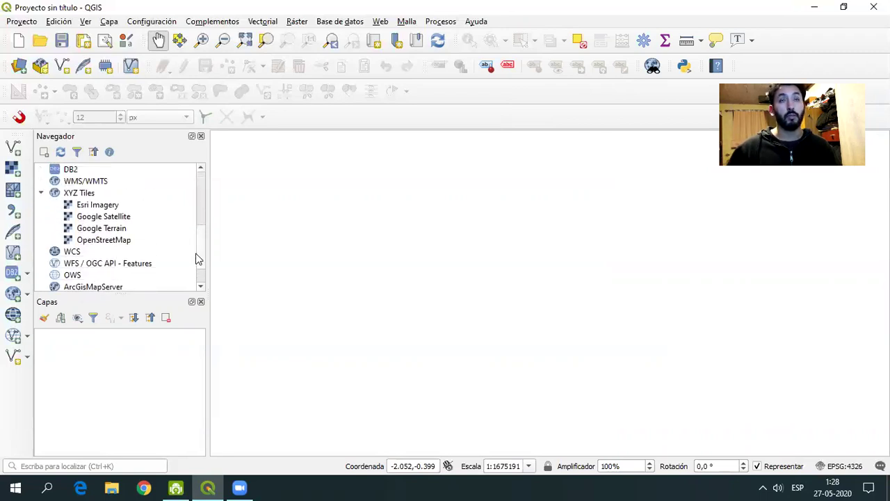
left_click(85, 194)
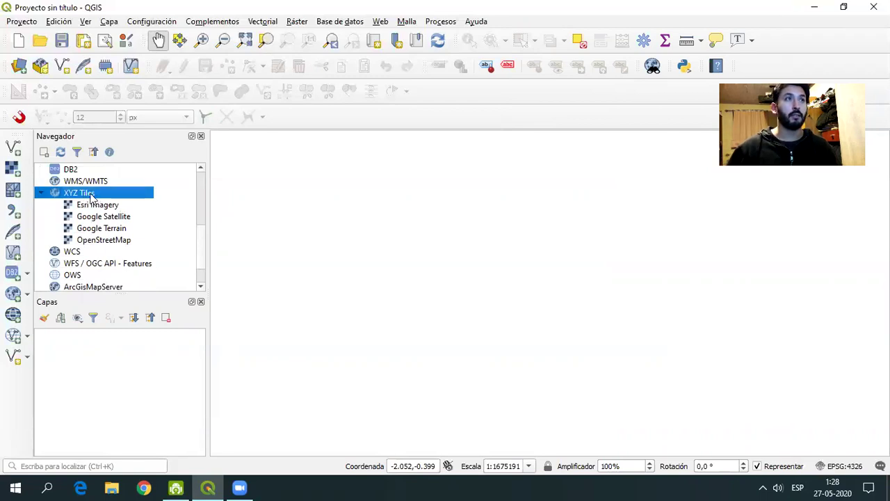
left_click(117, 218)
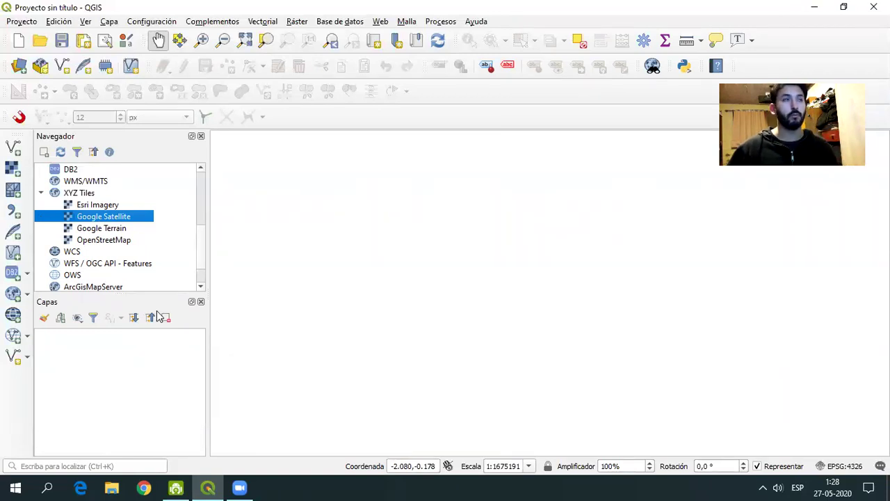
Browse for a vector dataset in the clase 3 folder on drive D, listing only ESRI shapefiles.
left_click(15, 148)
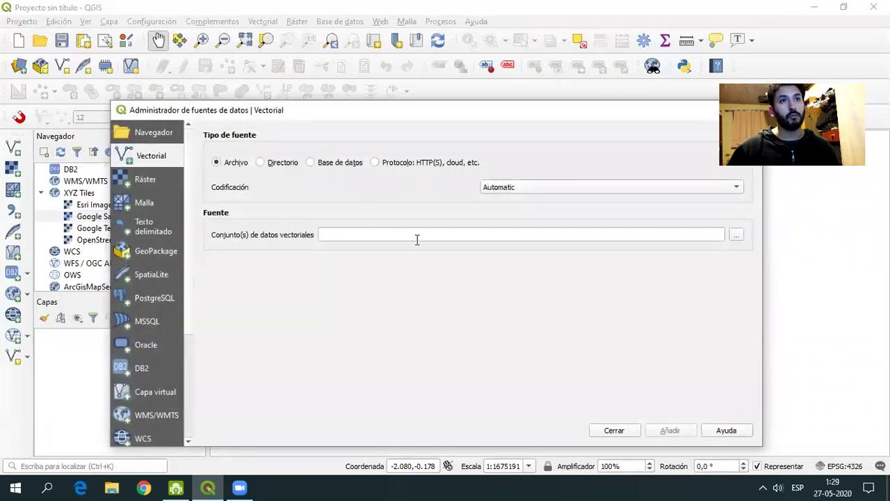
left_click(737, 237)
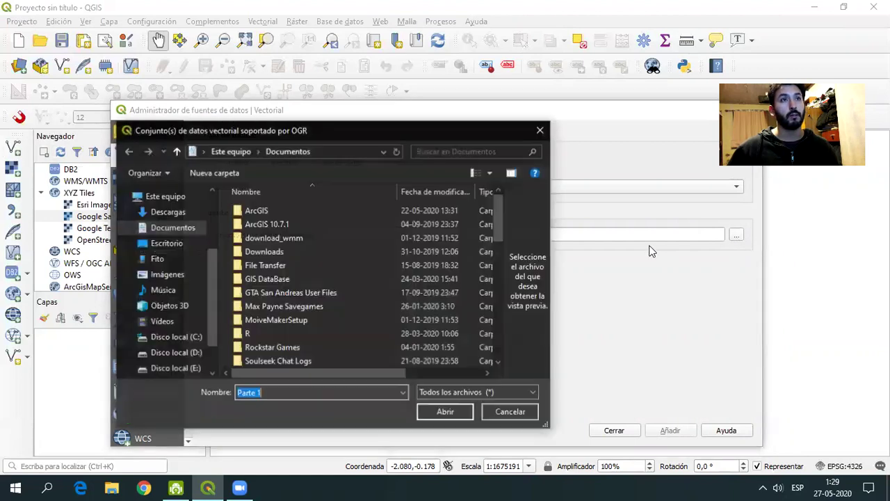
left_click(176, 352)
double_click(256, 224)
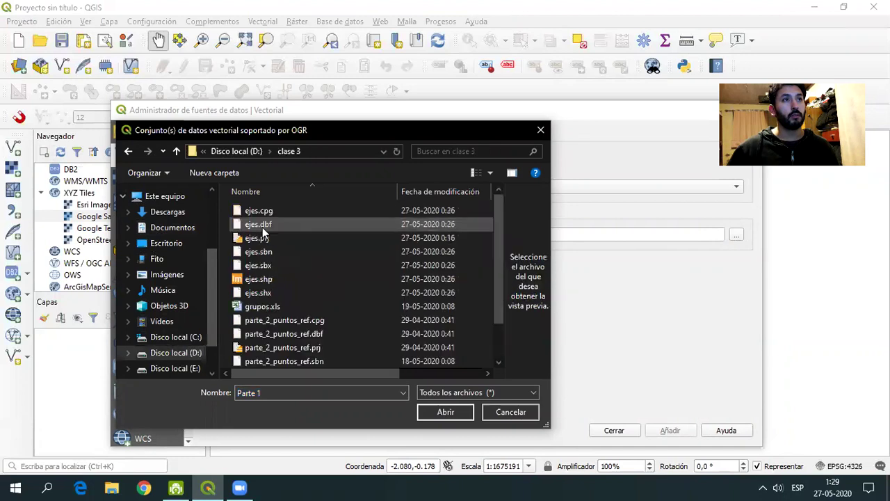
scroll(314, 295, "down", 1)
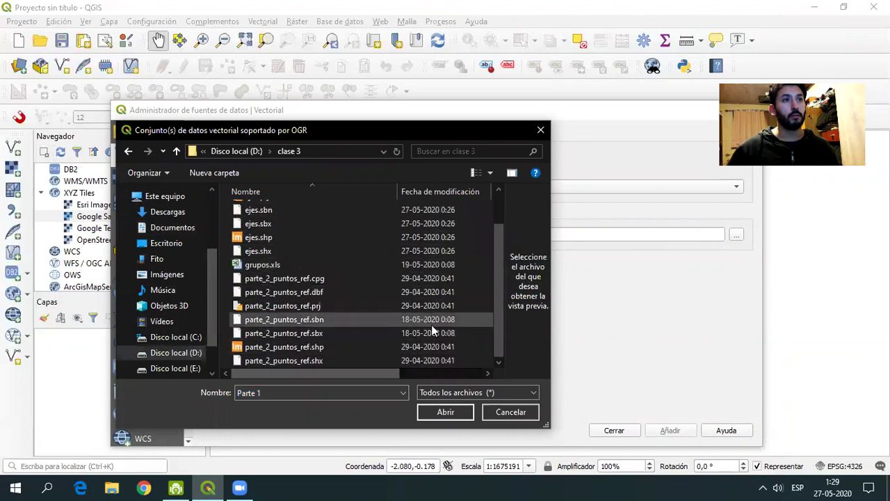
left_click(303, 349)
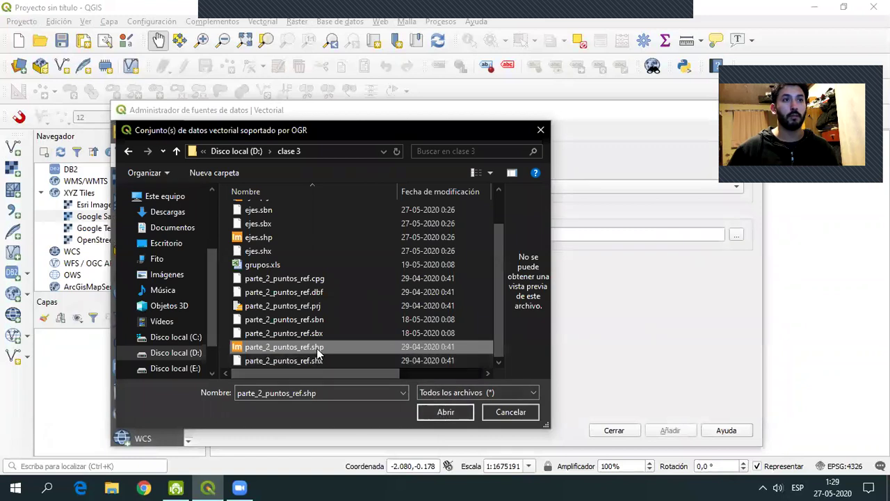
left_click(501, 393)
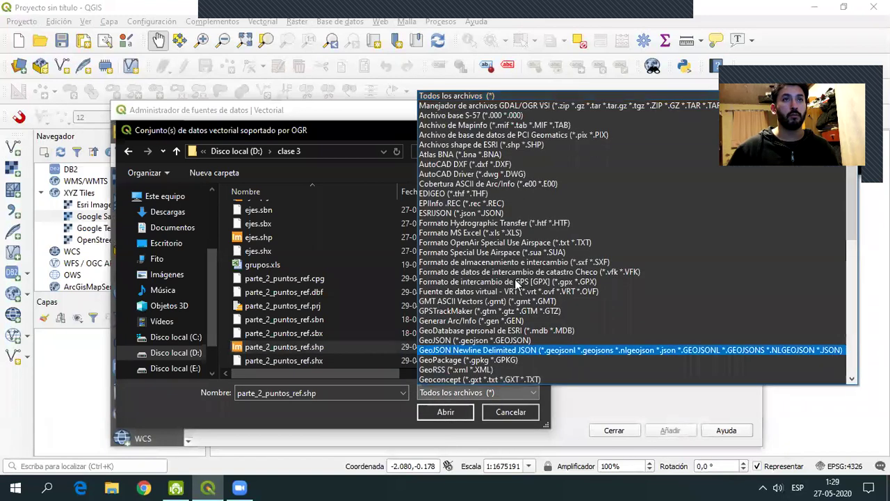
left_click(478, 145)
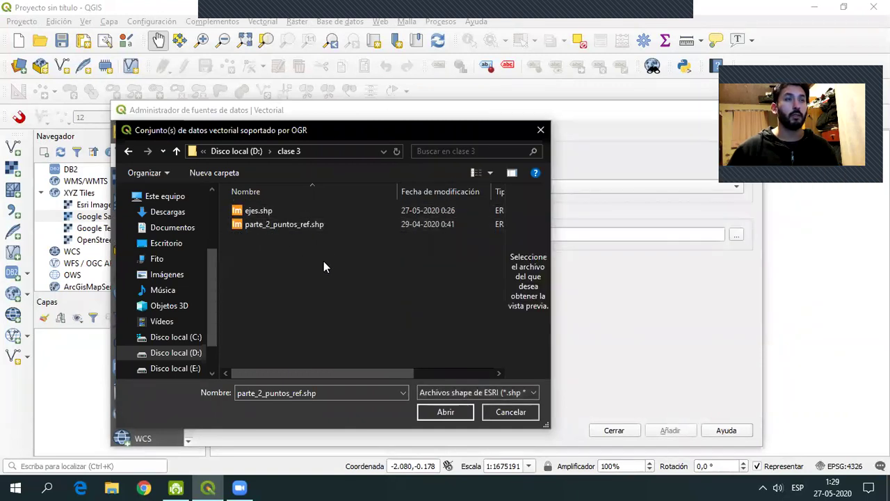
Add parte_2_puntos_ref.shp to the project as a vector layer and close the data source manager.
left_click(287, 223)
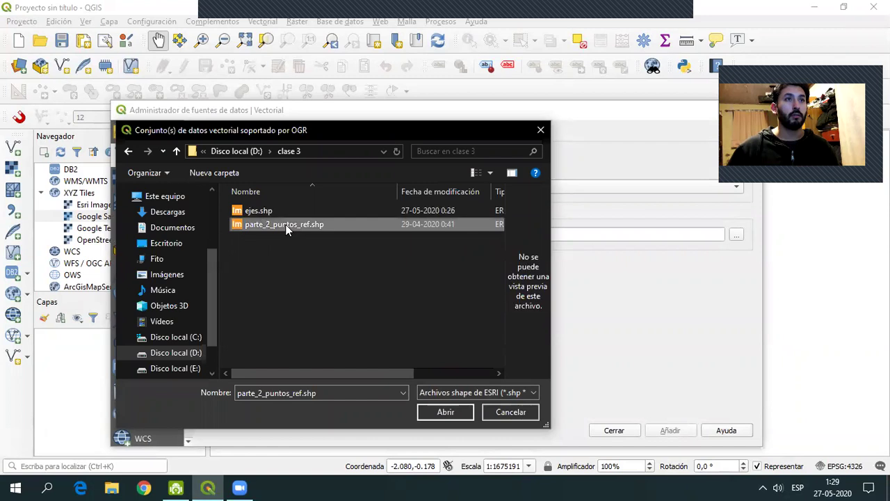
left_click(438, 412)
left_click(670, 436)
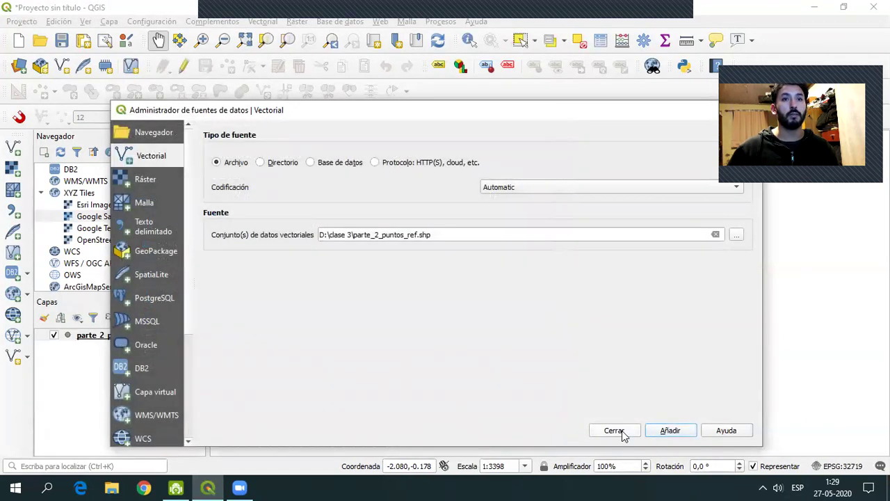
left_click(623, 433)
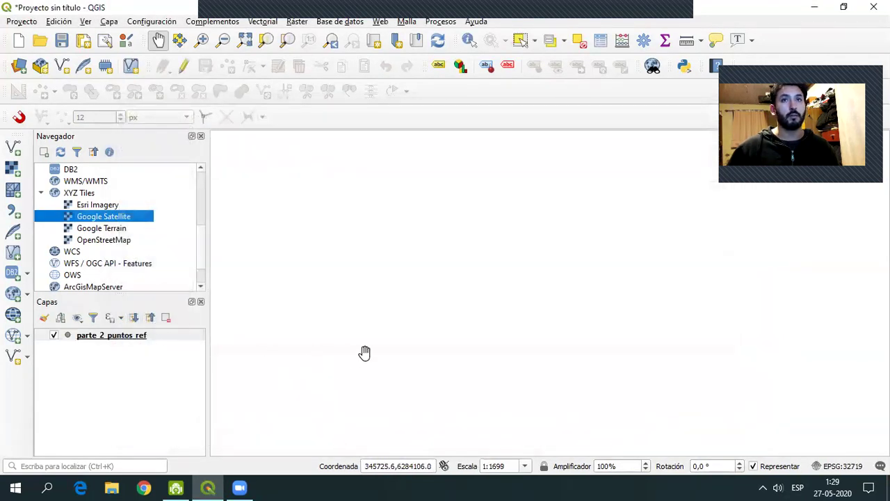
Add the Google Satellite base map and place it beneath the parte_2_puntos_ref layer.
scroll(364, 352, "down", 3)
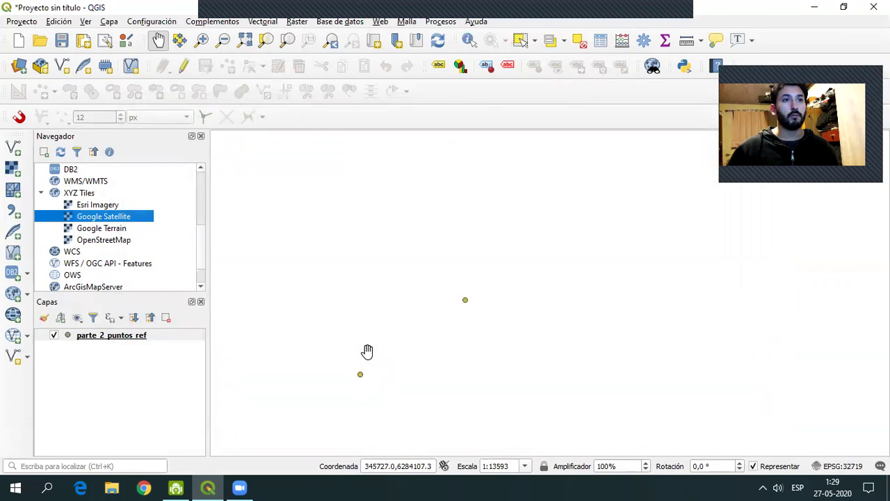
left_click_drag(396, 351, 421, 302)
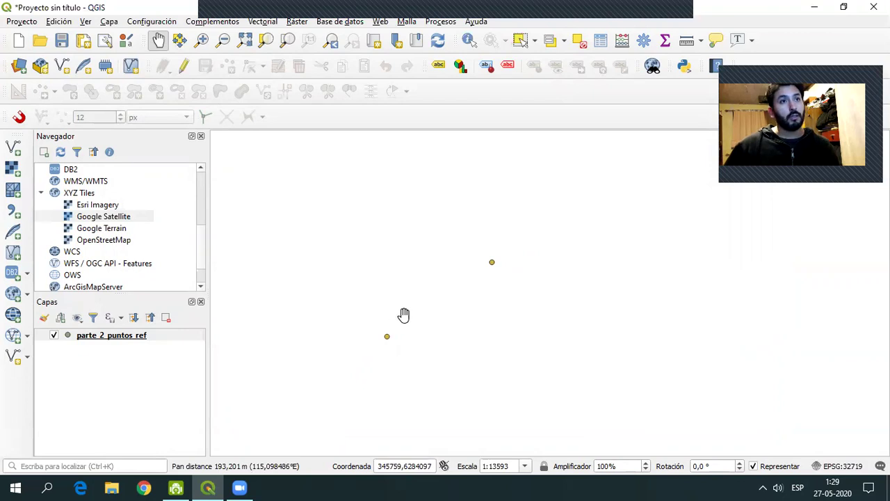
double_click(105, 216)
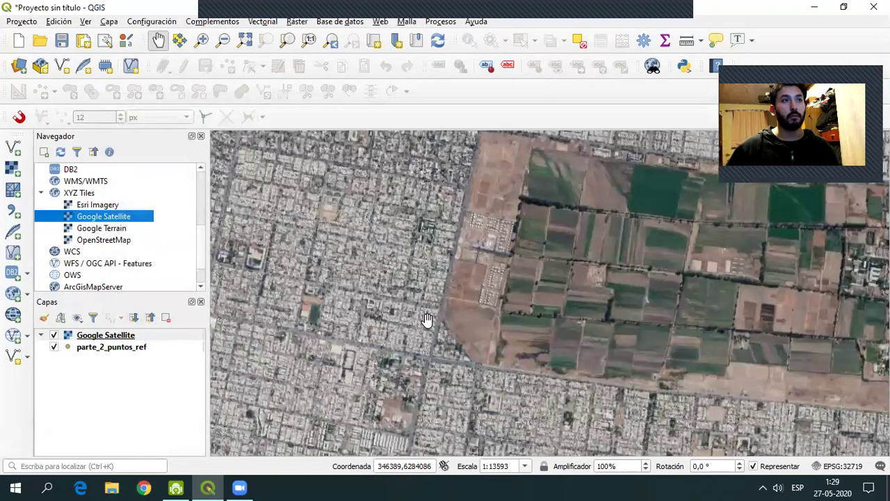
left_click(117, 337)
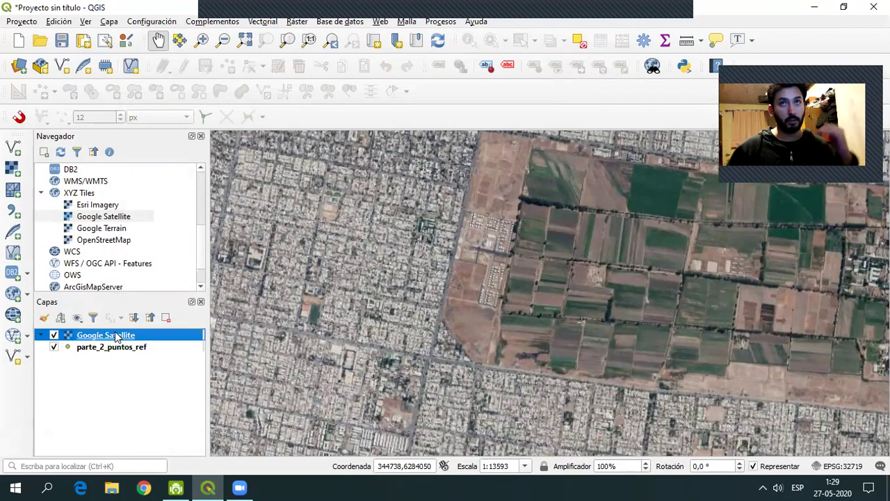
mouse_move(117, 336)
left_mouse_down()
mouse_move(123, 392)
mouse_move(171, 395)
left_mouse_up()
Examine the reference points and the surrounding streets on the satellite imagery.
left_click_drag(401, 316, 408, 294)
scroll(407, 294, "down", 1)
scroll(408, 294, "up", 2)
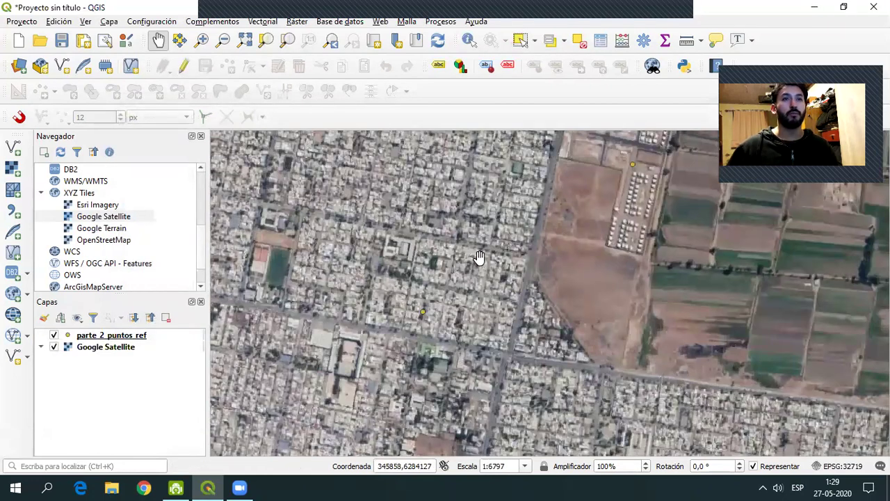
left_click_drag(460, 252, 524, 295)
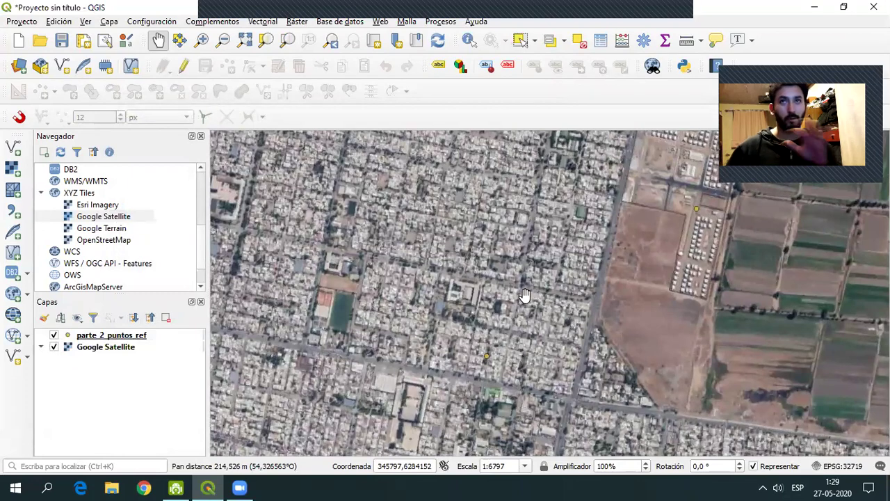
scroll(415, 309, "up", 2)
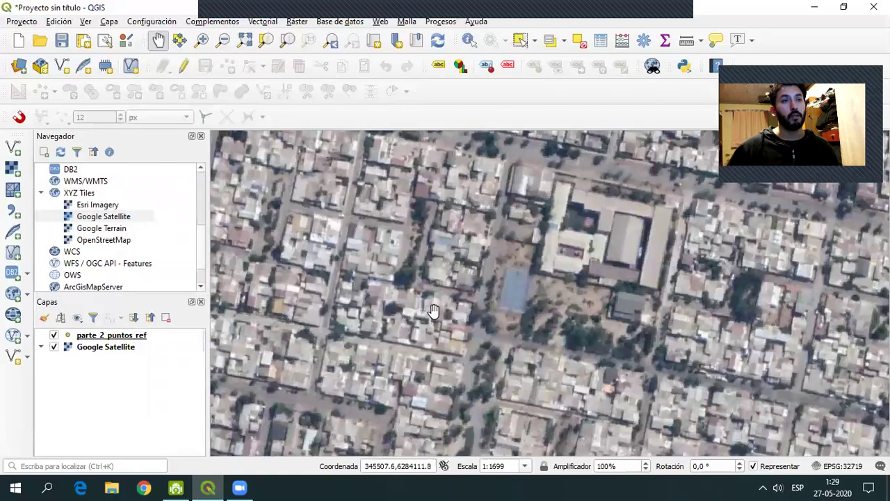
left_click_drag(432, 309, 456, 257)
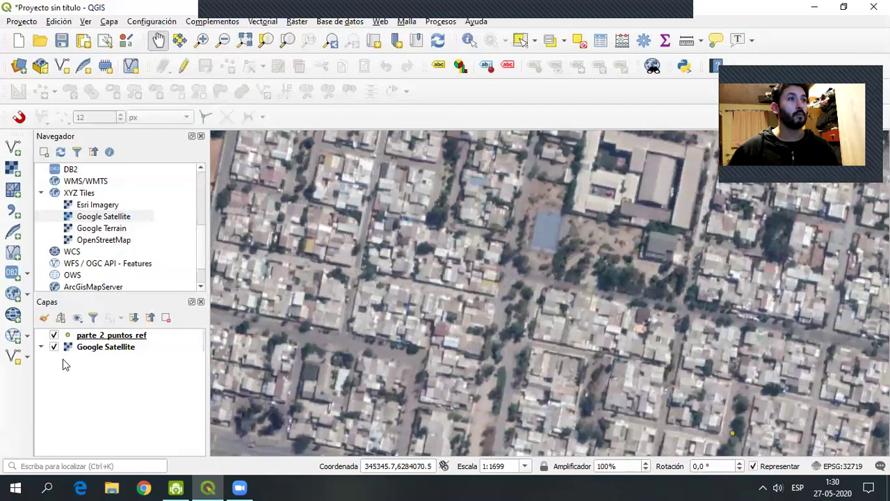
Hide and restore the Digitizing toolbar, and enable editing on the parte_2_puntos_ref layer.
left_click(128, 337)
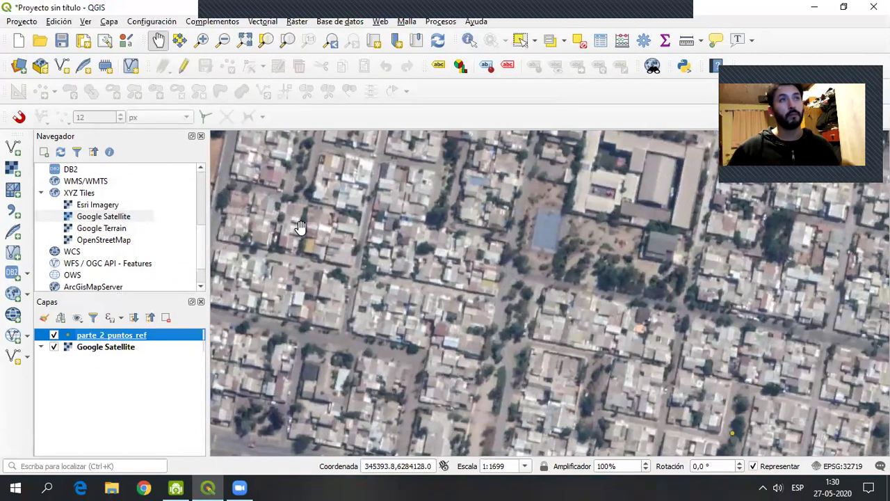
left_click_drag(149, 66, 175, 70)
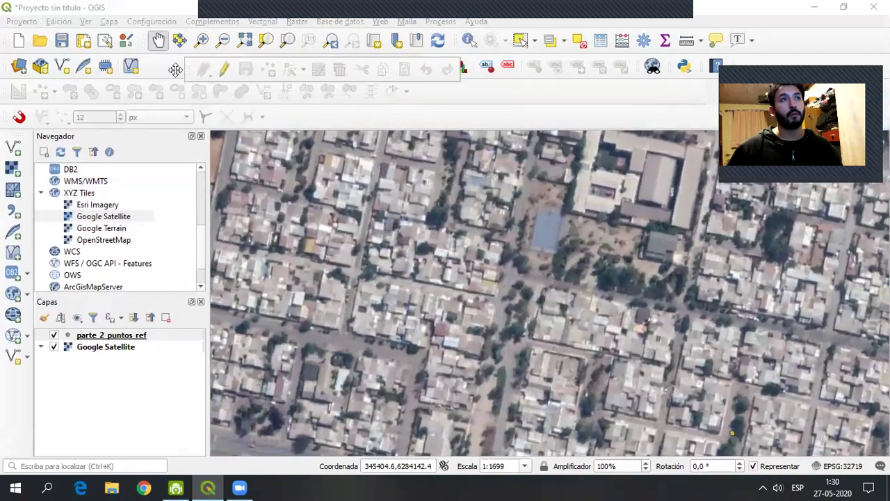
right_click(519, 93)
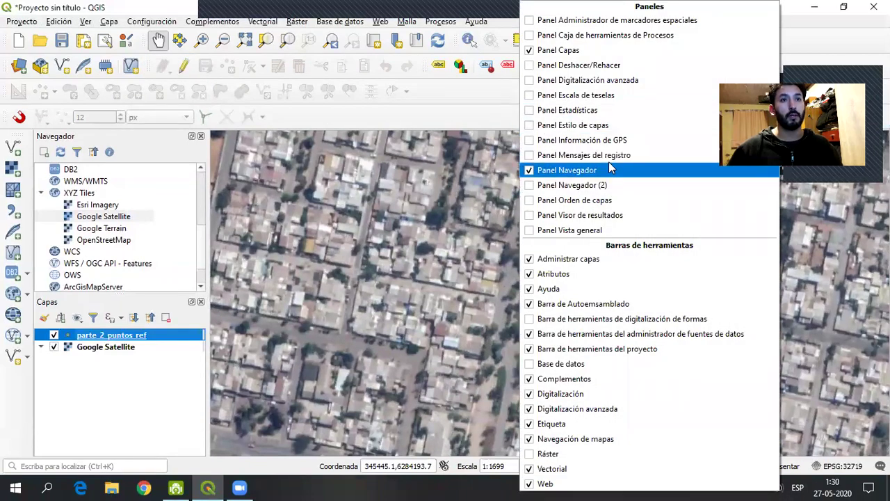
left_click(530, 394)
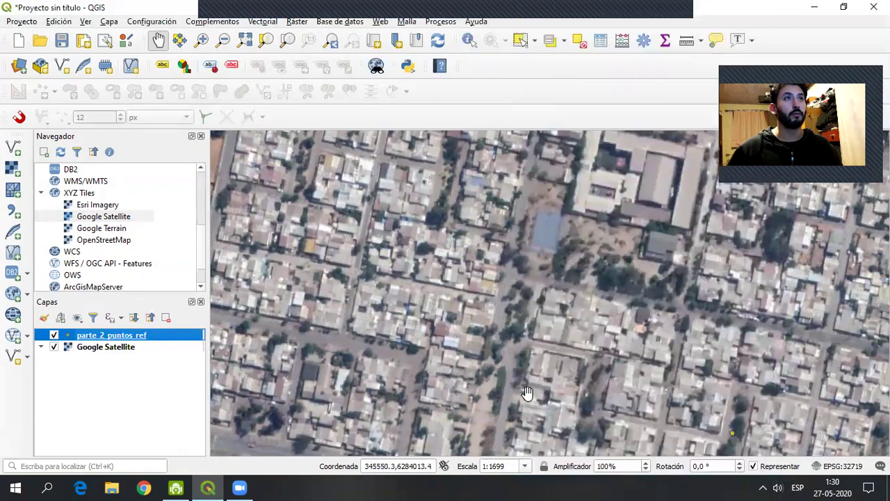
right_click(529, 67)
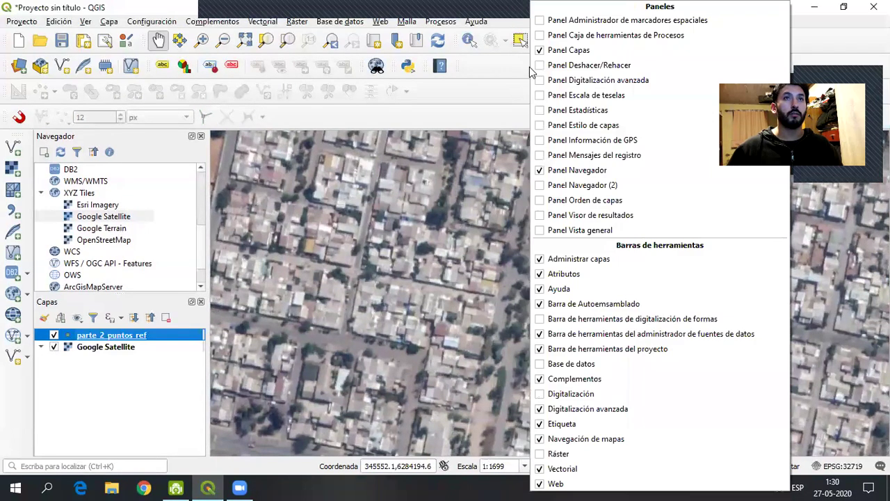
left_click(541, 394)
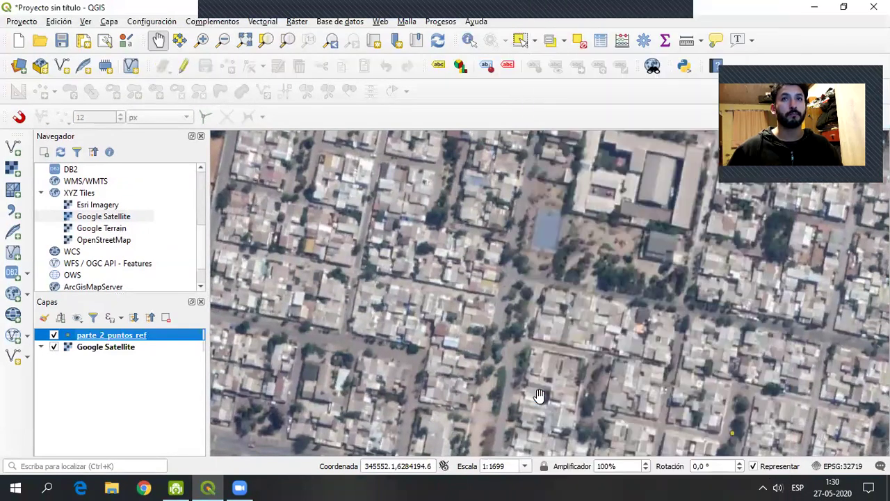
left_click(185, 66)
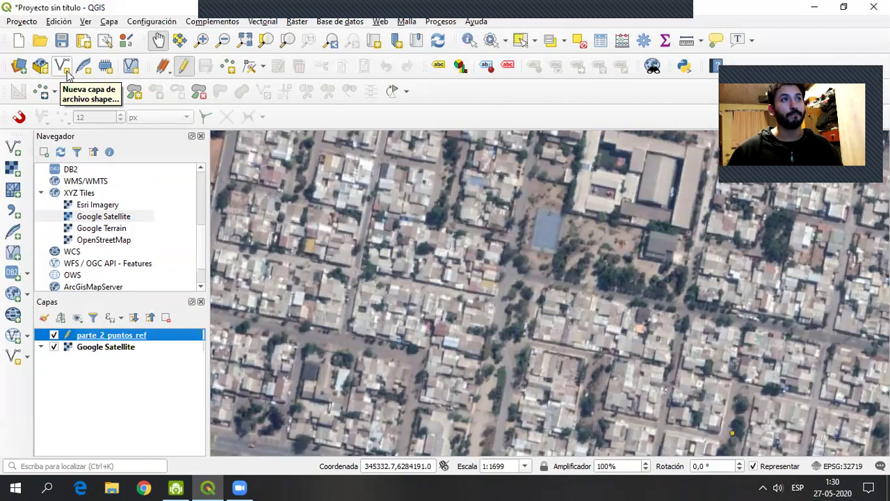
Start a new shapefile layer and, while choosing its save location, create a folder named lab 4 on drive D:.
left_click(108, 22)
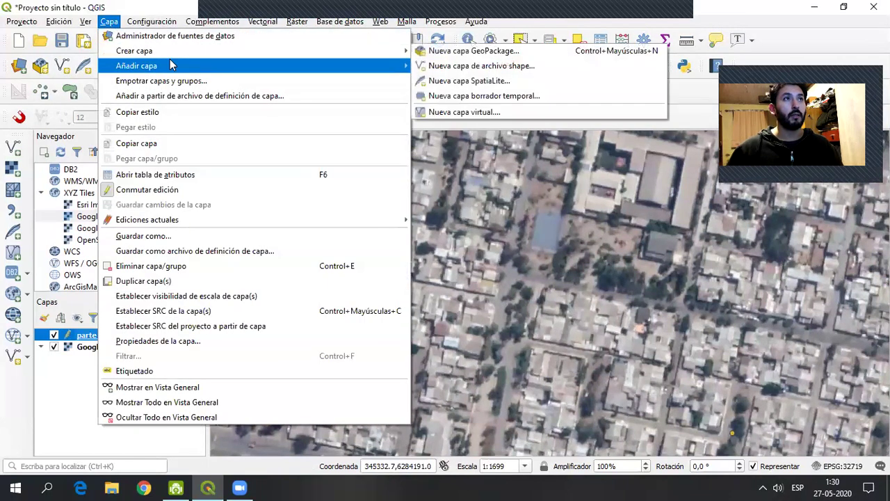
mouse_move(174, 51)
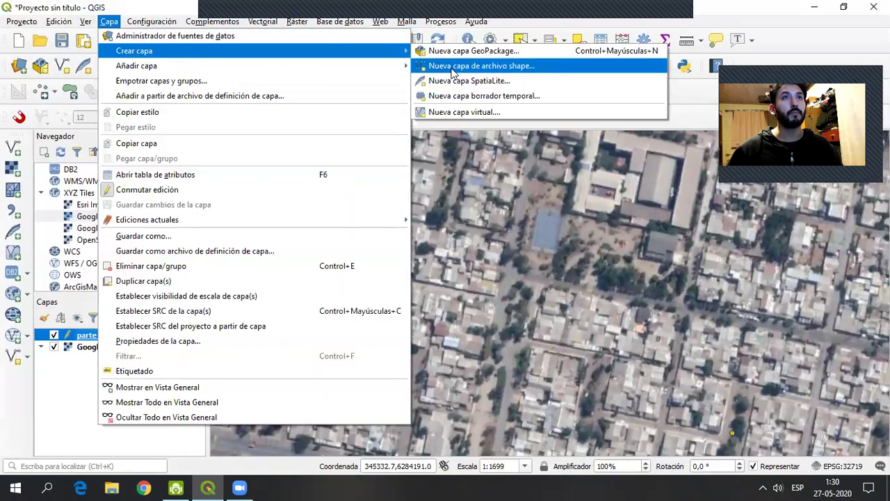
left_click(498, 69)
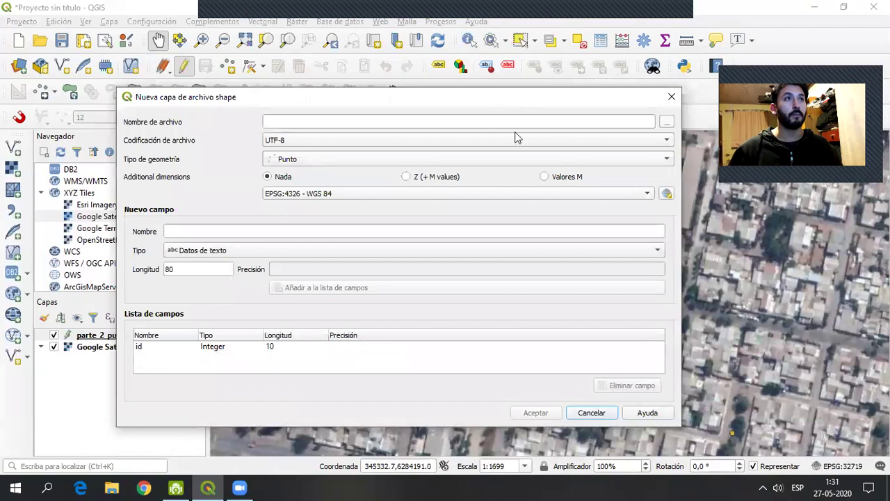
left_click(666, 125)
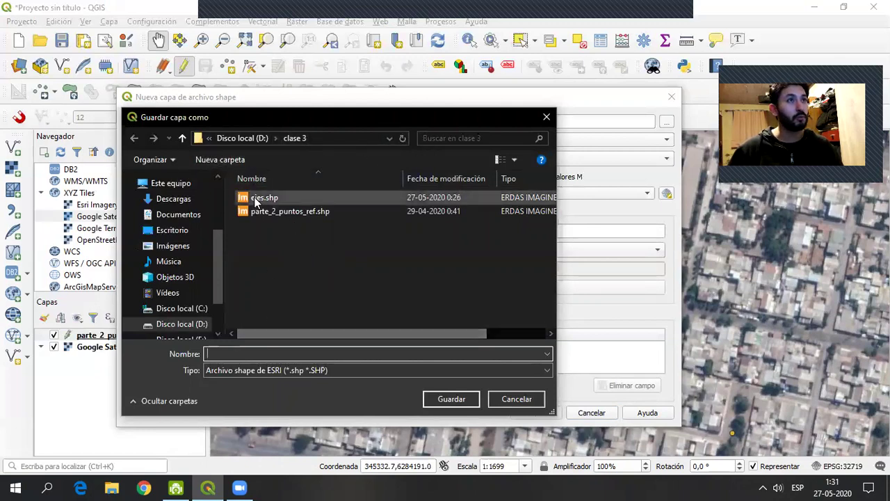
left_click(243, 138)
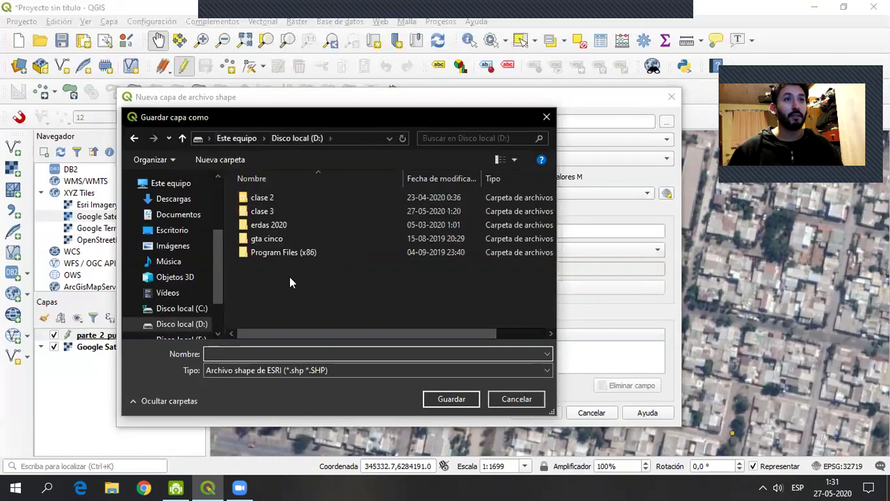
right_click(290, 276)
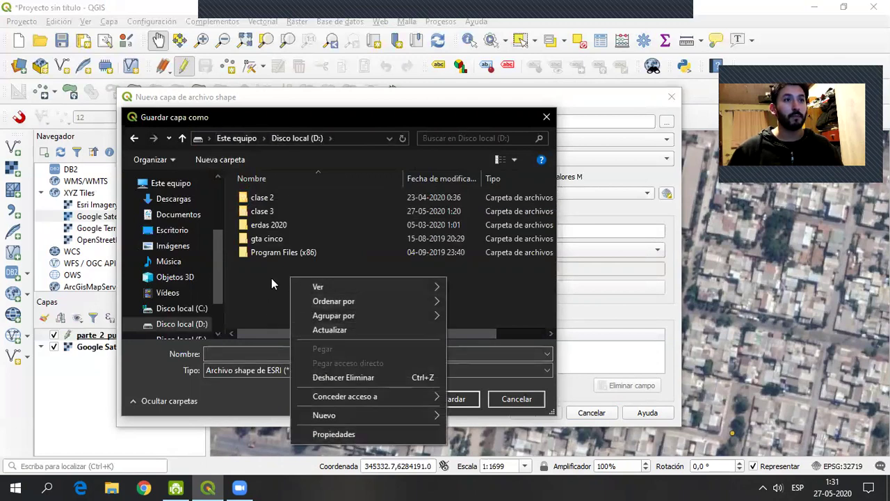
right_click(271, 278)
mouse_move(384, 410)
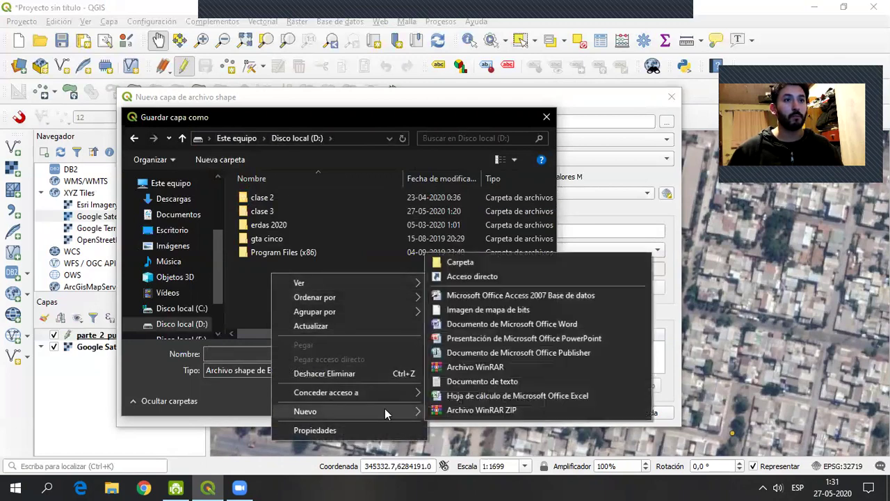
left_click(465, 262)
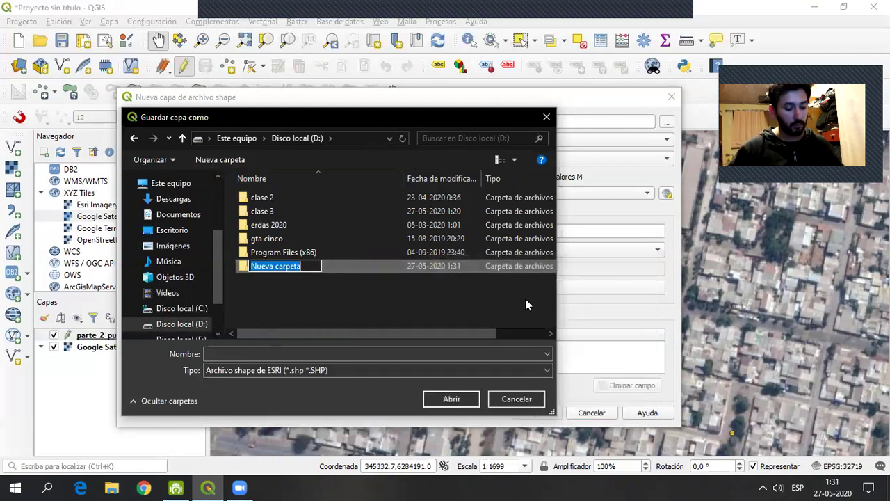
type("lab 4")
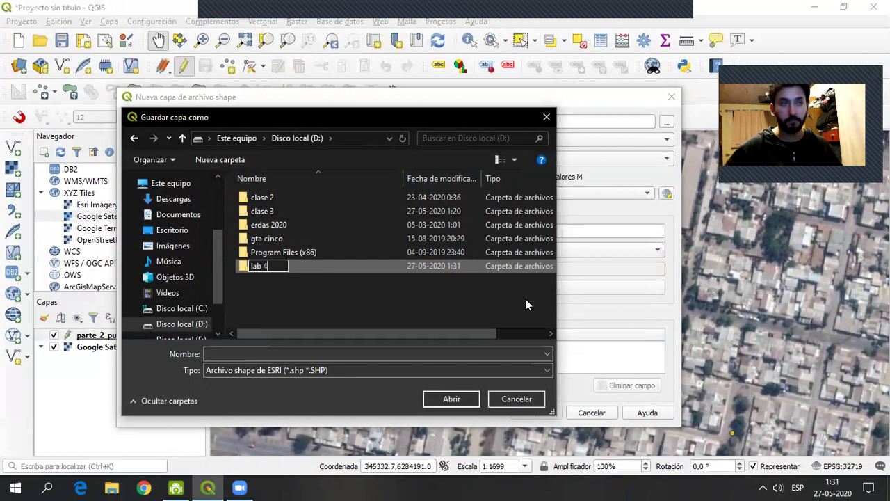
Save the new shapefile as predios inside the lab 4 folder.
double_click(259, 266)
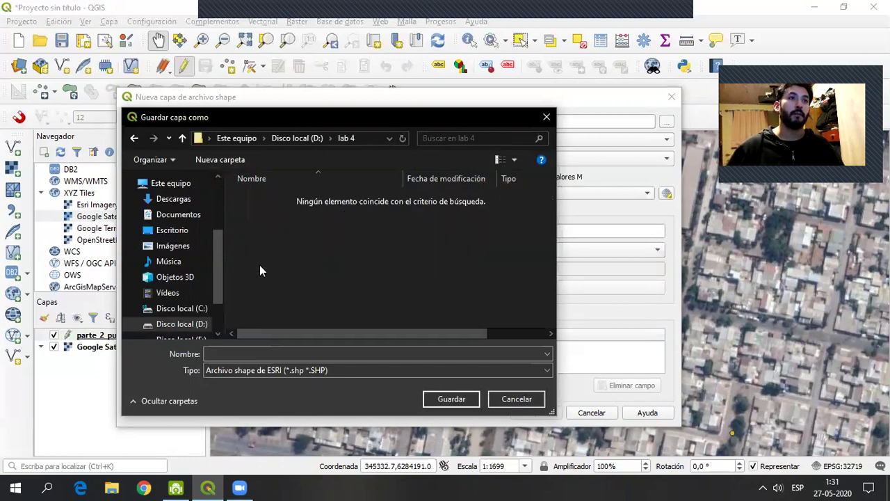
left_click(304, 354)
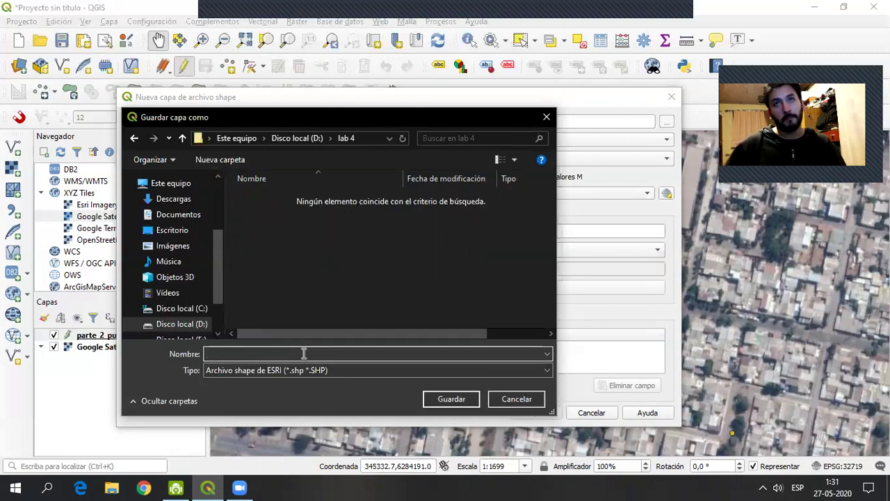
type("predios")
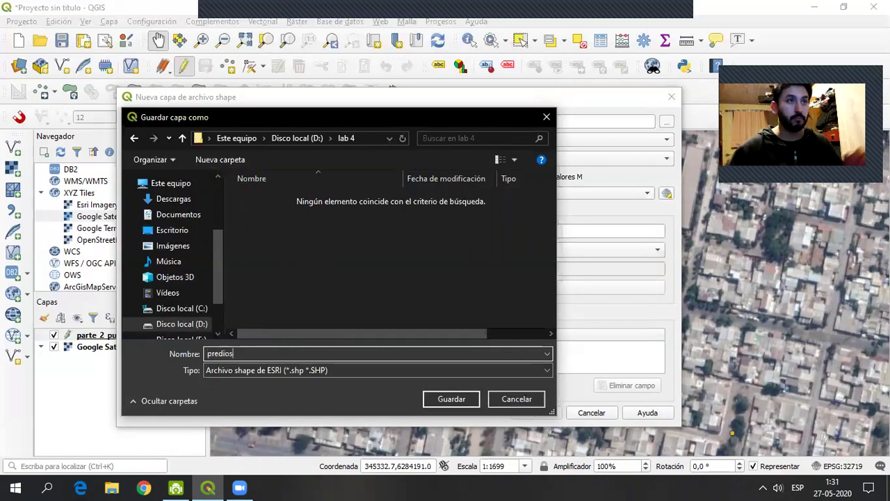
left_click(460, 400)
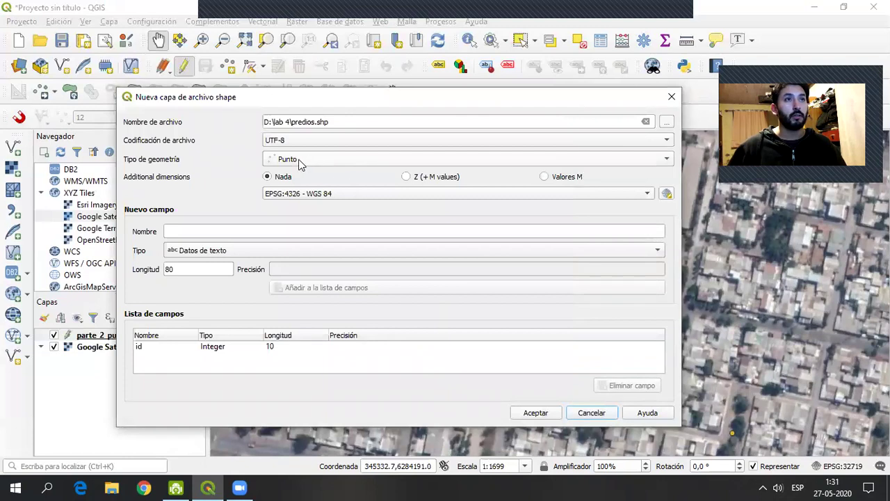
Set the geometry type to Polígono and the CRS to EPSG:32719 - WGS 84 / UTM zone 19S, and create the layer.
left_click(431, 157)
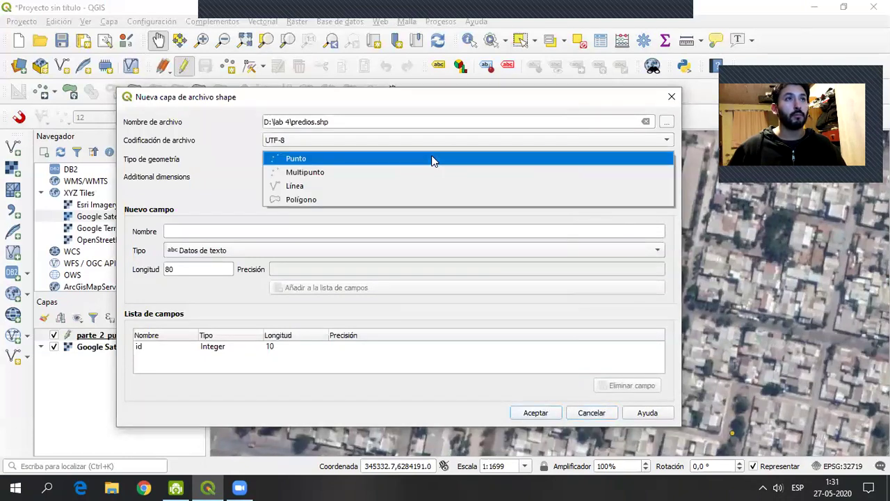
left_click(311, 200)
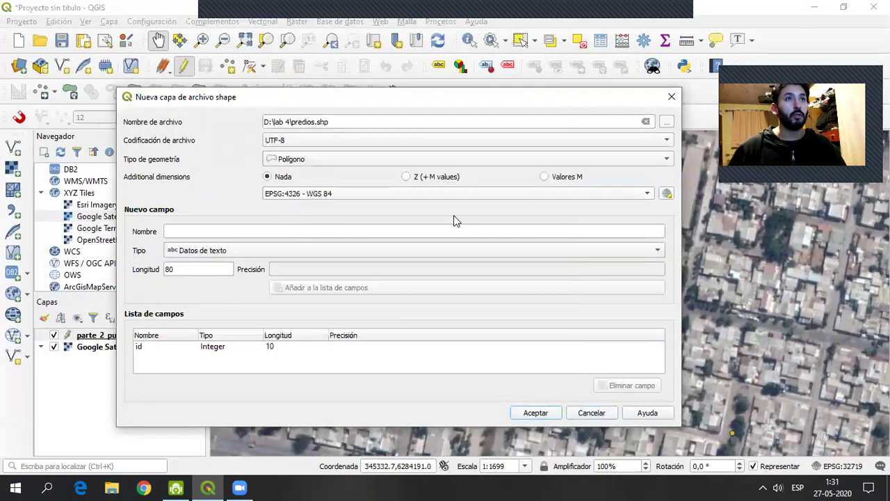
left_click(648, 196)
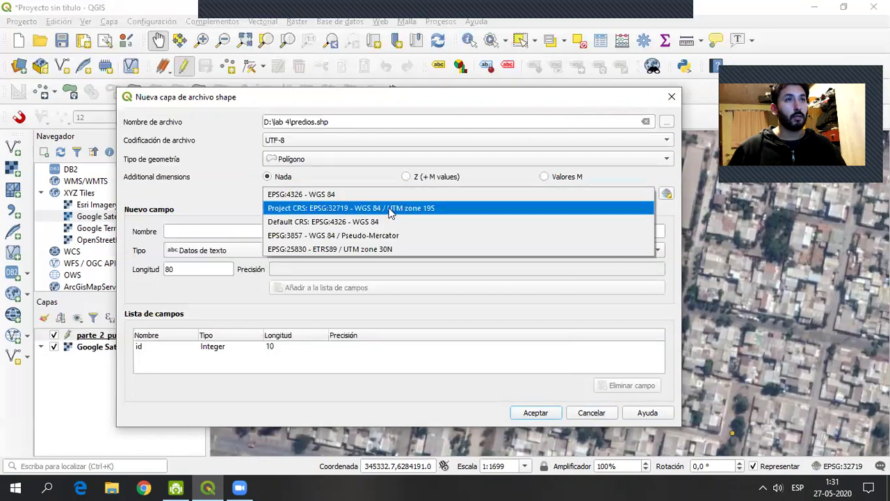
left_click(342, 210)
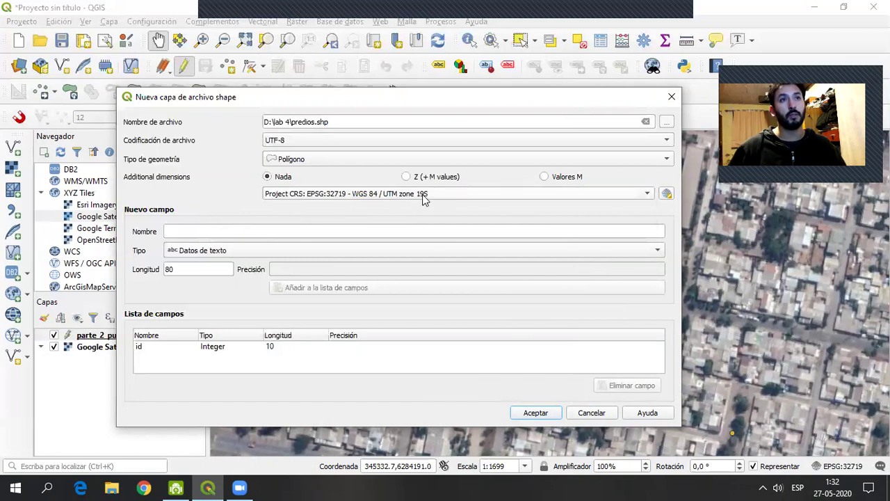
left_click(577, 233)
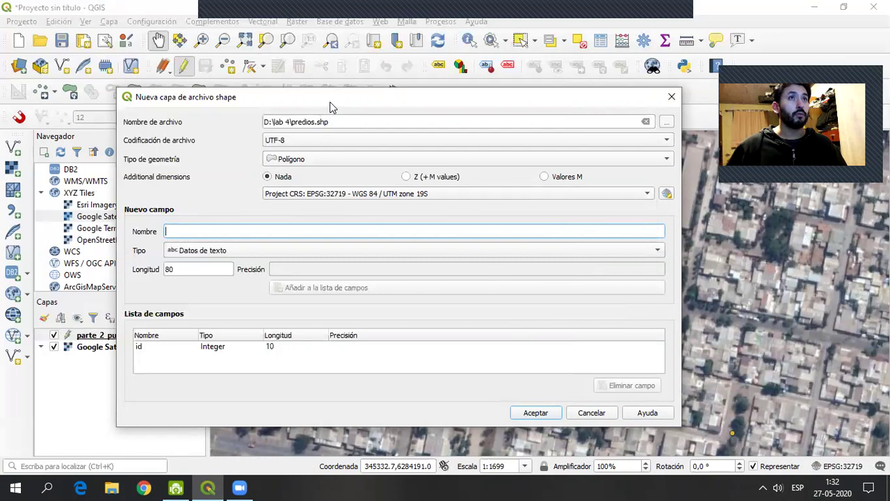
left_click_drag(329, 102, 331, 78)
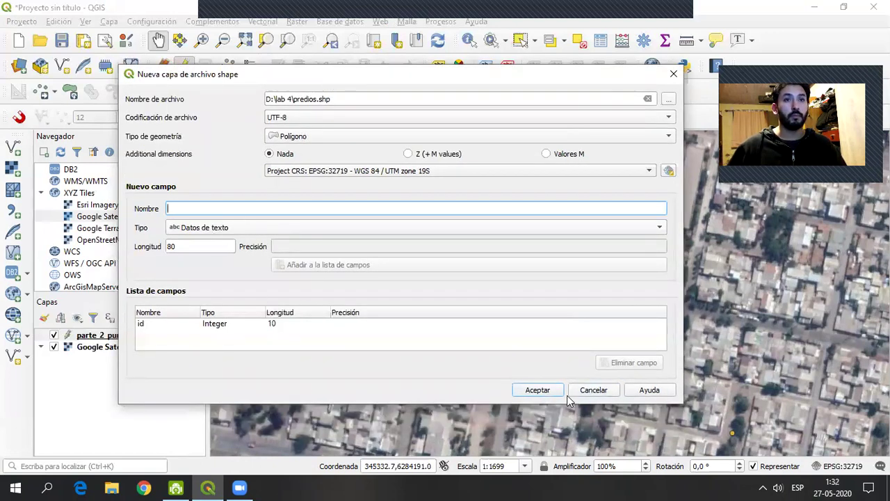
left_click(537, 391)
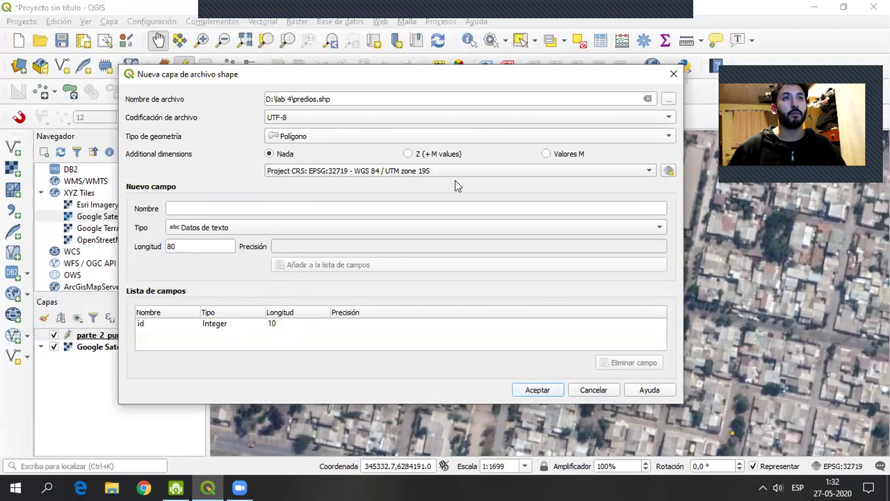
left_click(534, 391)
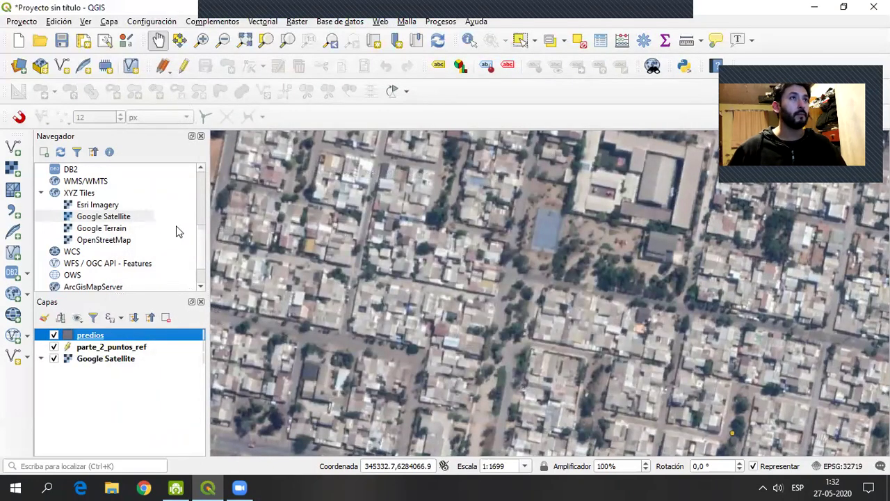
Select the predios layer and enable editing on it.
left_click(117, 395)
left_click(103, 337)
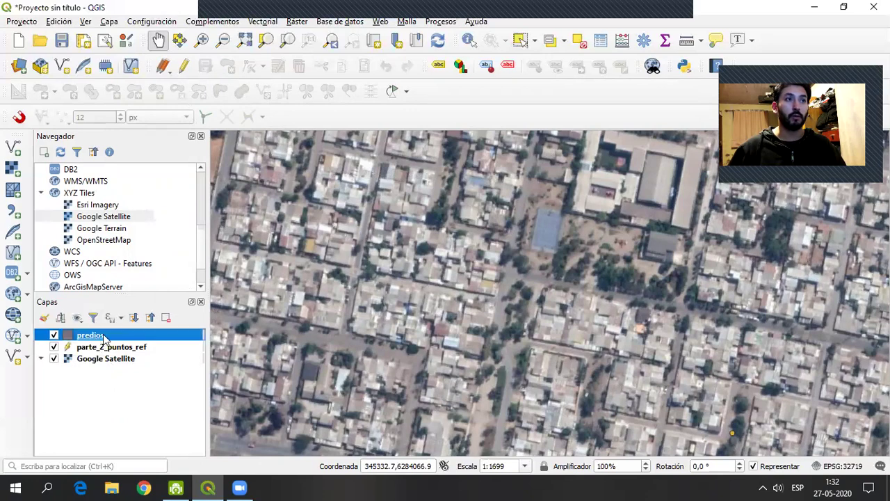
left_click(183, 69)
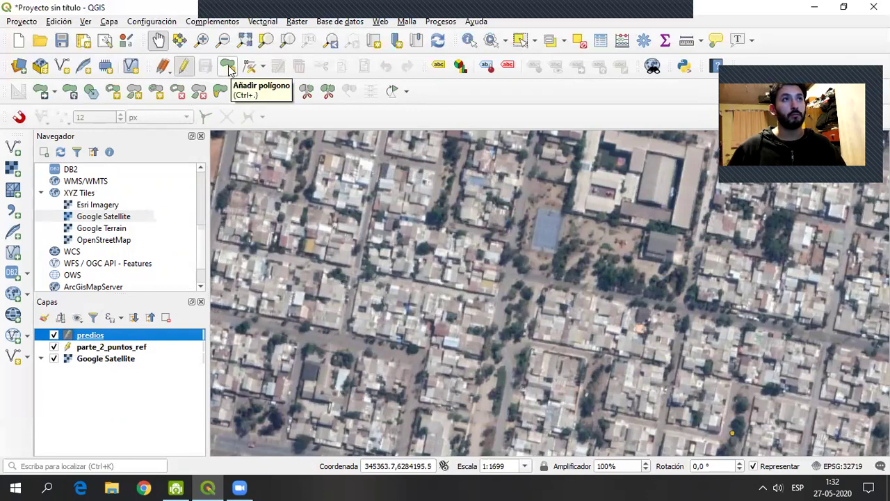
Digitize a four-corner polygon over the corner property southwest of the blue sports court, leaving its id empty.
left_click(229, 67)
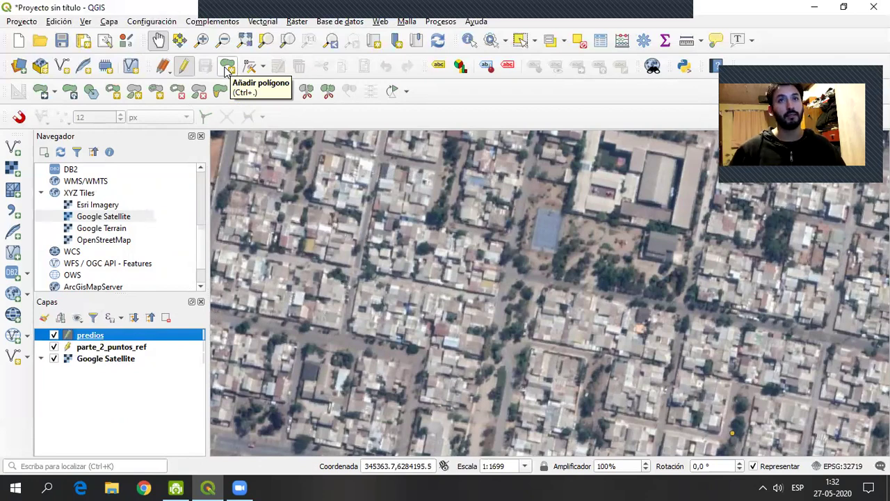
left_click(231, 66)
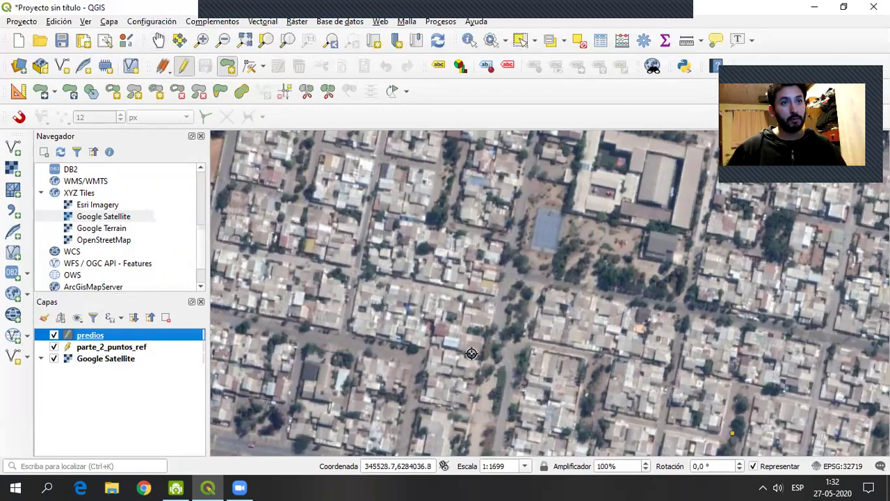
left_click(467, 268)
left_click(464, 289)
left_click(499, 297)
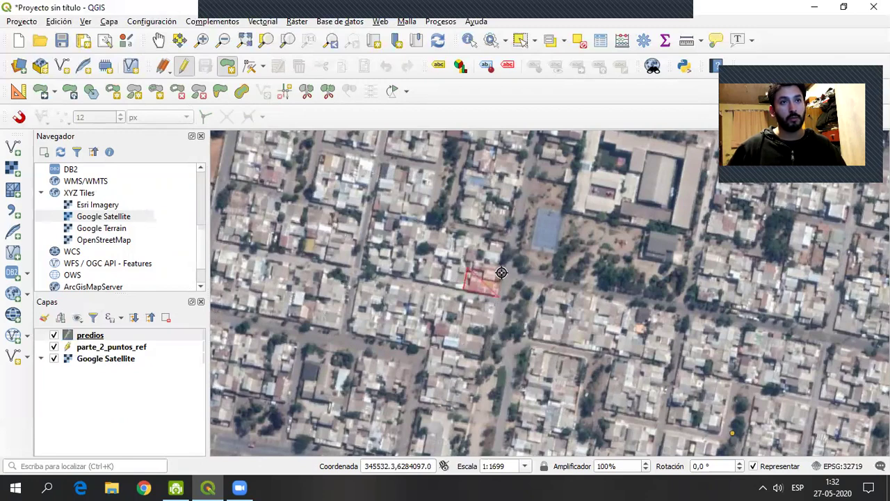
left_click(501, 273)
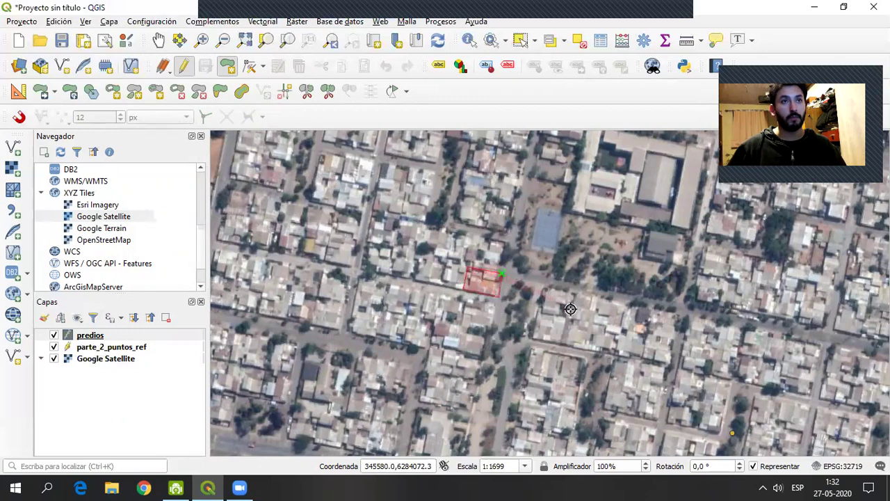
right_click(485, 272)
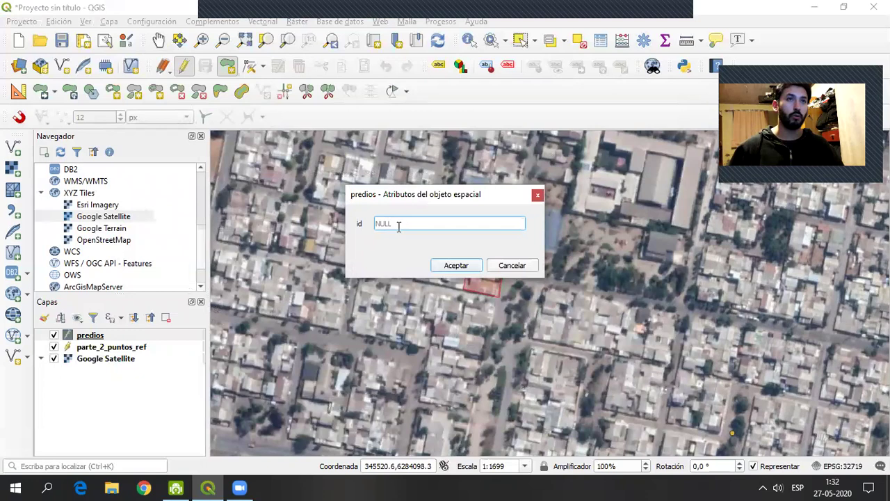
left_click(456, 265)
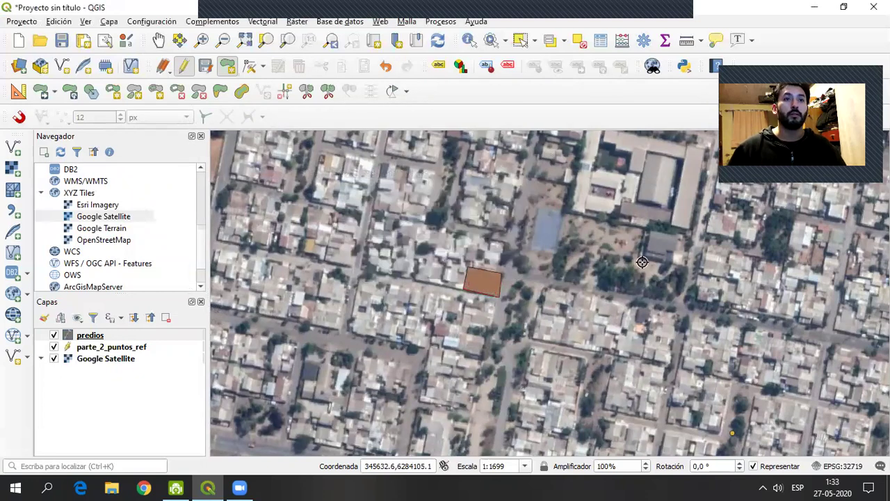
Digitize a larger four-corner polygon over the houses across the tree-lined street east of the first polygon, leaving its id empty.
left_click_drag(559, 277, 454, 230)
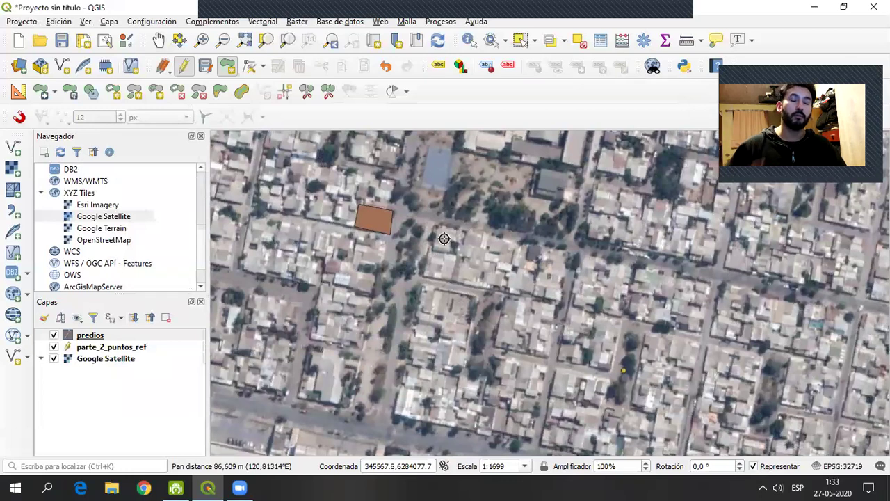
left_click(433, 224)
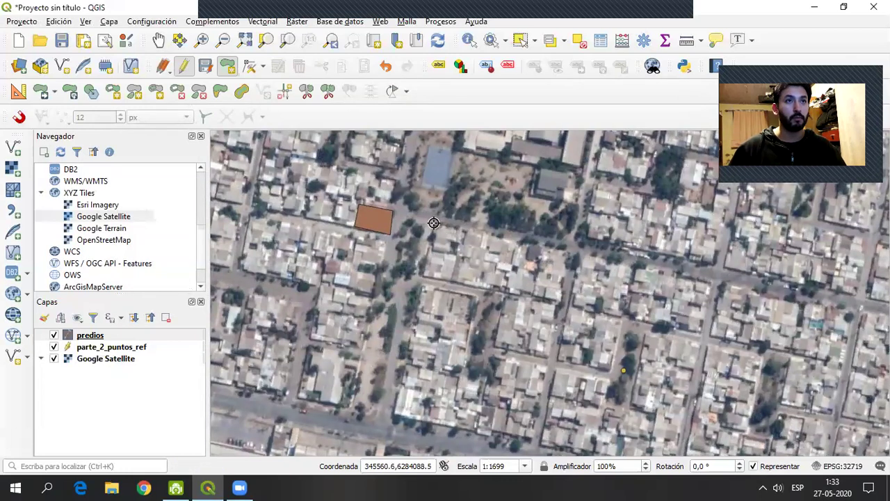
left_click(425, 276)
left_click(493, 289)
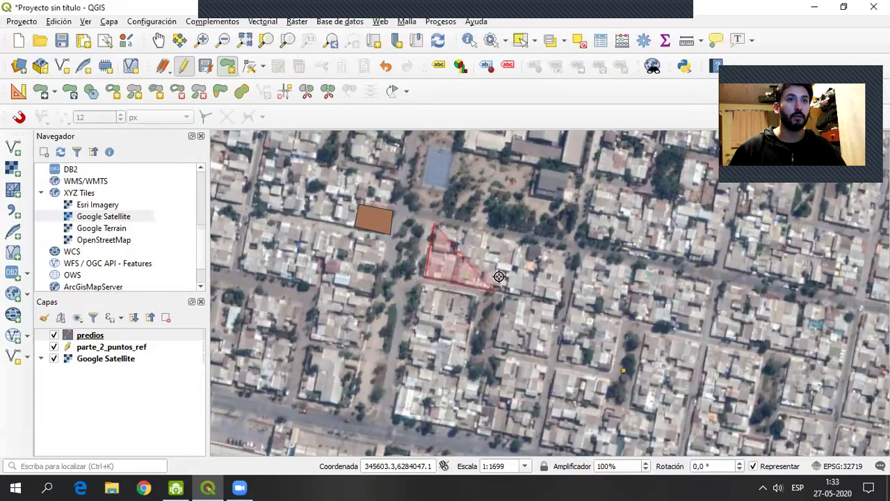
left_click(503, 237)
right_click(503, 237)
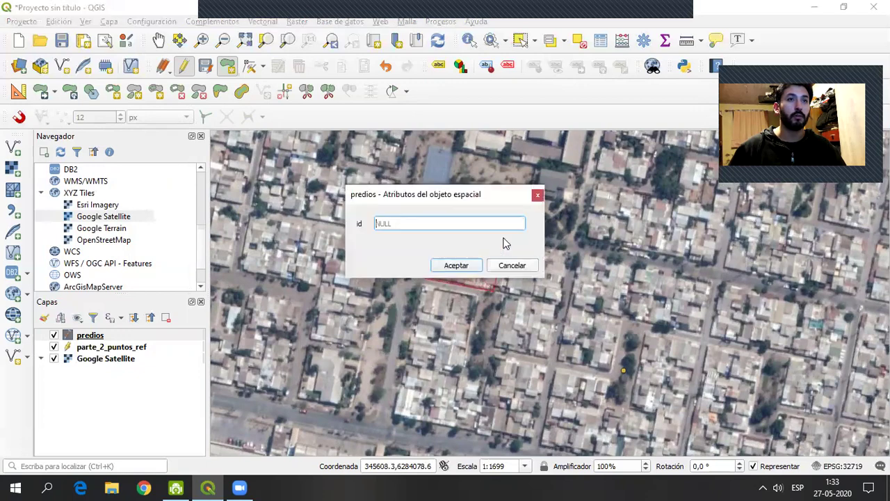
left_click(452, 265)
Digitize a small four-corner polygon over the house where the tree-lined street meets the main avenue, leaving its id empty.
left_click_drag(439, 369, 523, 297)
left_click(483, 316)
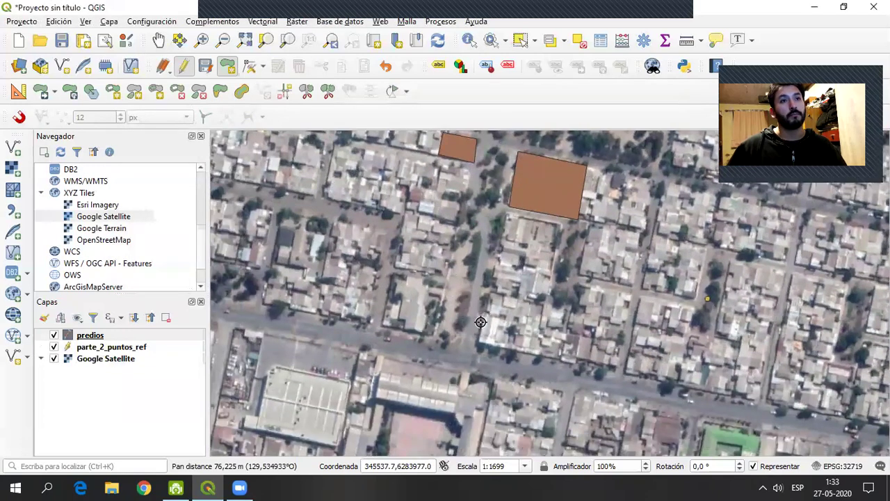
left_click(479, 341)
left_click(499, 345)
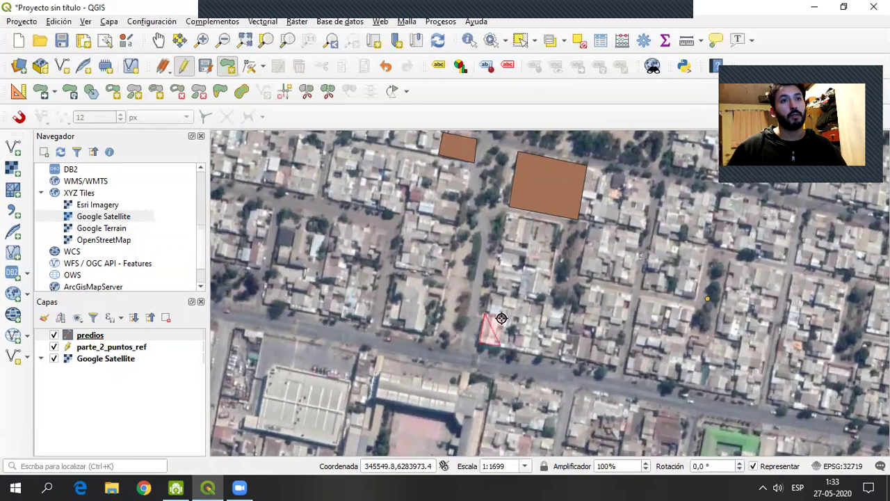
left_click(501, 318)
right_click(501, 317)
left_click(456, 265)
Digitize an elongated four-corner polygon over the houses in the block west of the tree-lined street, leaving its id empty.
left_click_drag(387, 255, 410, 282)
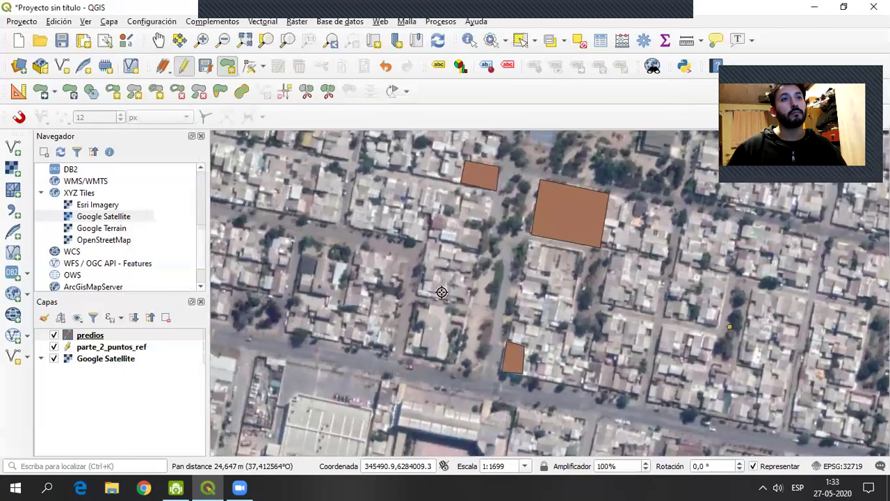
left_click(421, 274)
left_click(420, 292)
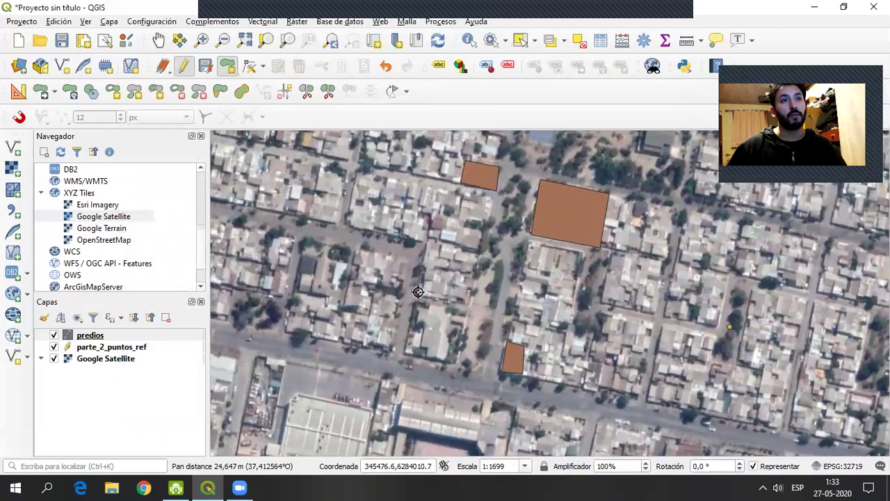
left_click(466, 300)
right_click(471, 277)
left_click(456, 265)
Digitize a four-corner polygon over the houses just west of the yellow reference point, leaving its id empty.
left_click_drag(635, 309, 557, 309)
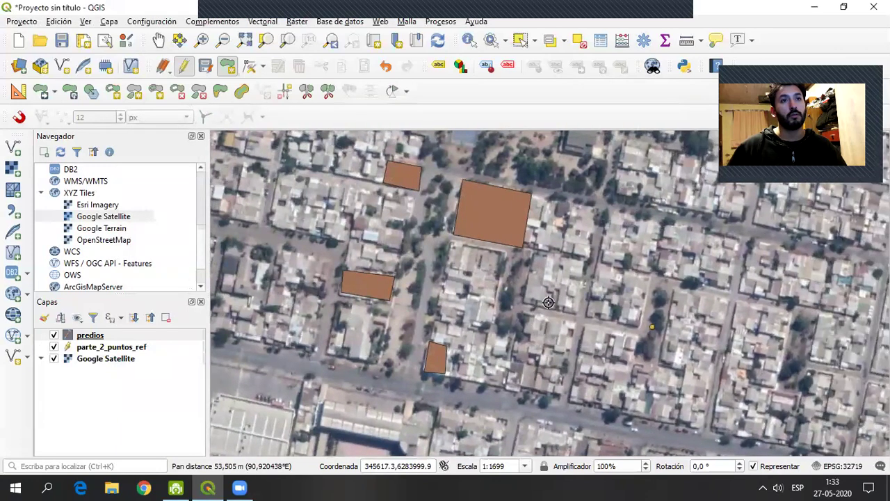
left_click(587, 314)
left_click(641, 327)
left_click(649, 275)
right_click(650, 275)
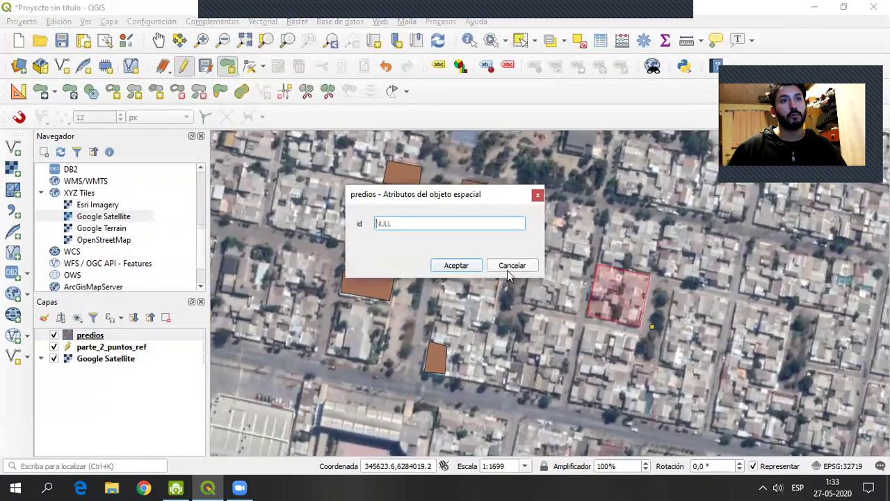
left_click(466, 267)
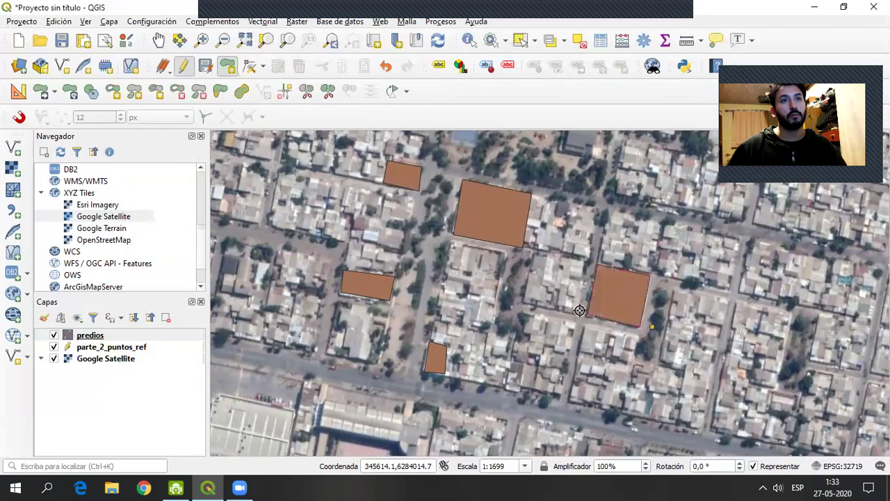
Digitize a four-corner polygon over the houses along the avenue's north side, east of the small corner polygon, leaving its id empty.
left_click(525, 340)
left_click(520, 386)
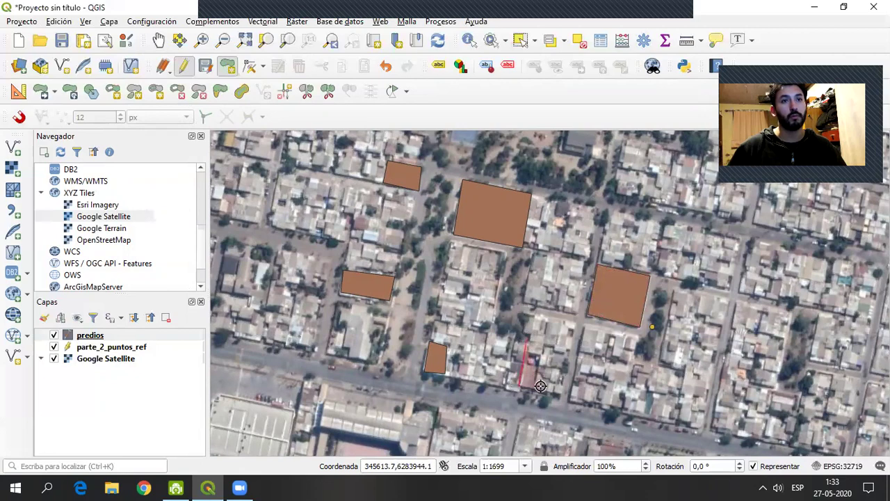
left_click(559, 395)
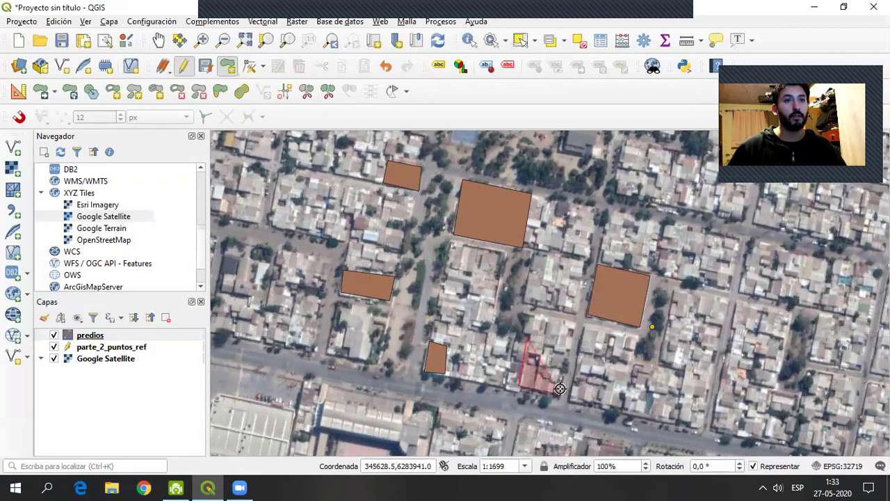
left_click(569, 347)
right_click(569, 347)
left_click(455, 263)
Digitize a large four-corner polygon over the building complex with the pink courtyard south of the avenue, leaving its id empty.
scroll(494, 344, "up", 2)
scroll(495, 344, "down", 2)
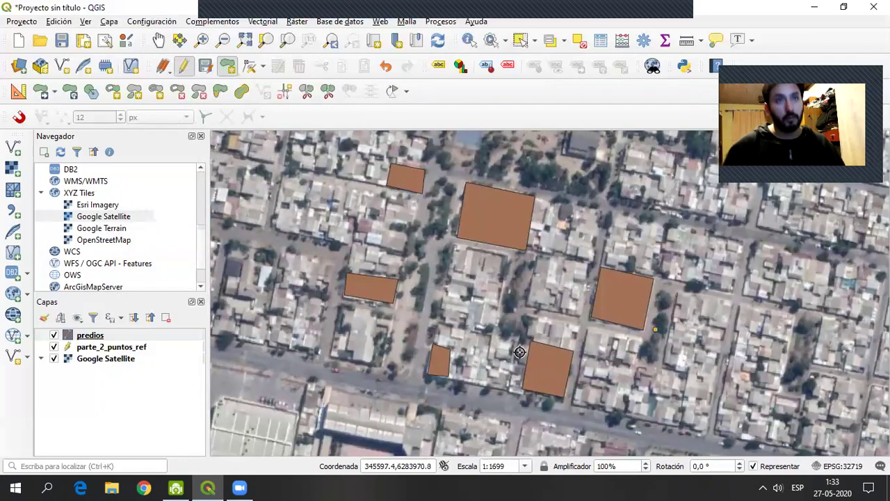
left_click_drag(501, 351, 487, 294)
left_click_drag(387, 298, 448, 269)
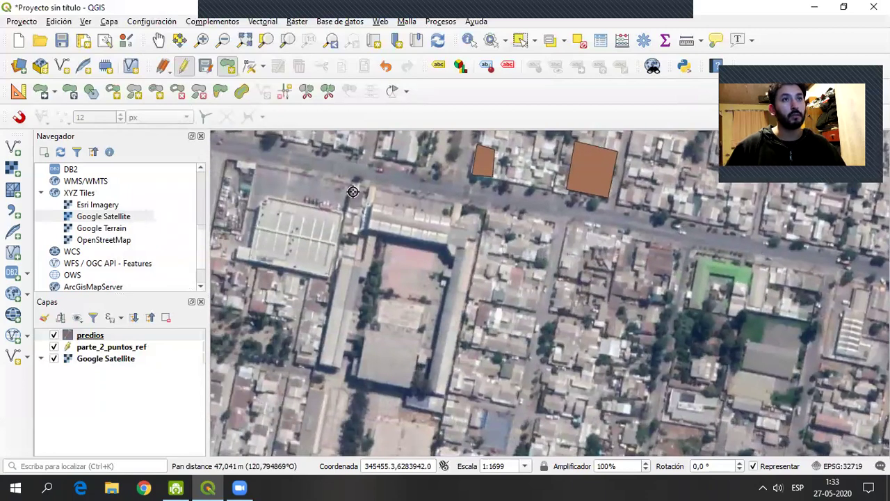
left_click(318, 364)
left_click(351, 186)
left_click(445, 394)
left_click(479, 220)
right_click(485, 211)
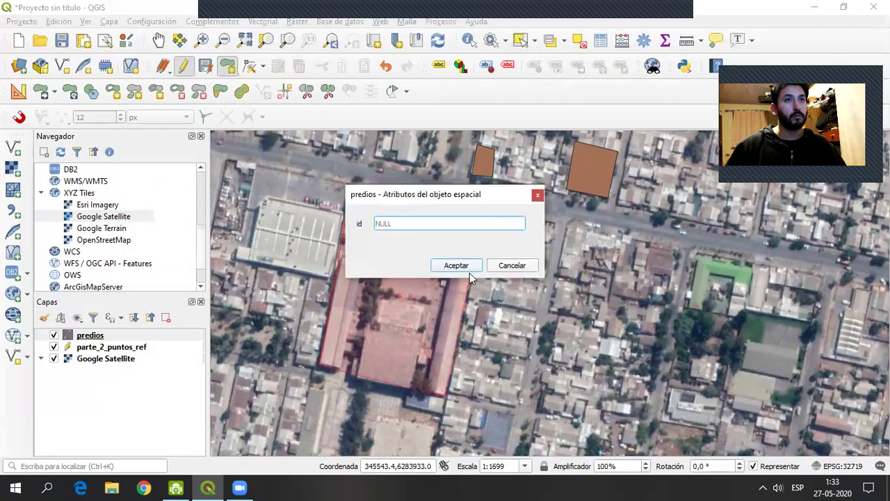
left_click(464, 268)
Digitize an L-shaped polygon over the large white-roofed building and its parking area, adjoining the courtyard complex polygon, with an empty id.
left_click_drag(393, 283, 609, 359)
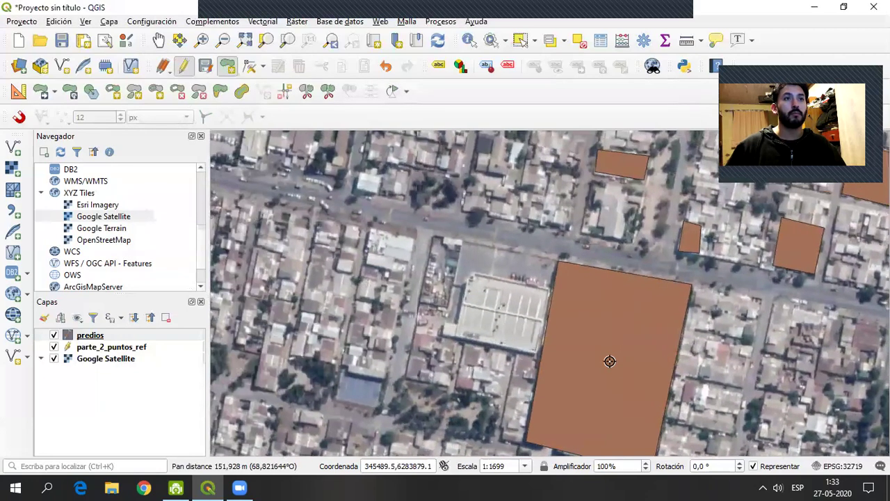
left_click(460, 247)
left_click(431, 303)
left_click(416, 326)
left_click(542, 348)
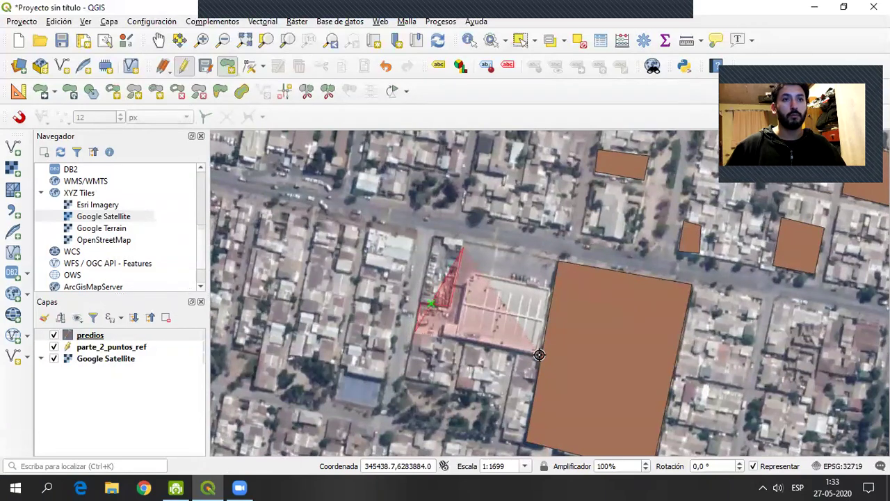
left_click(558, 261)
right_click(557, 261)
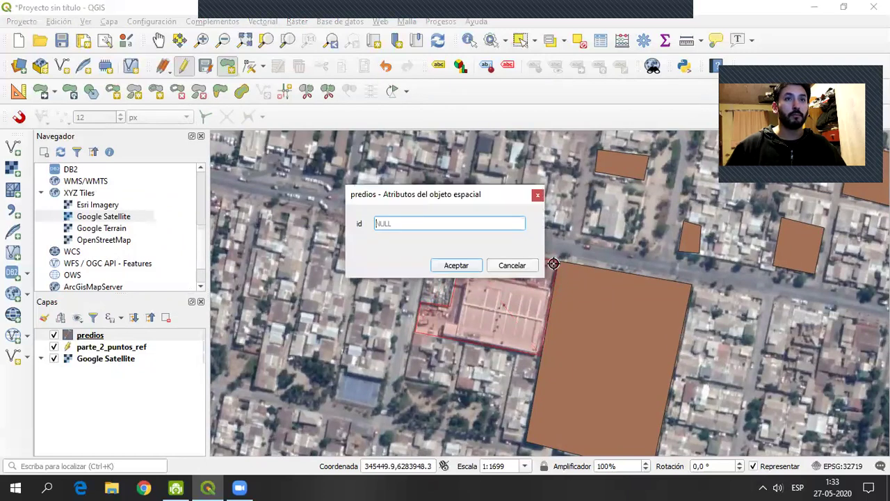
left_click(469, 268)
Enable snapping and delete the two adjoining polygons over the white-roofed building and the courtyard complex.
left_click(20, 119)
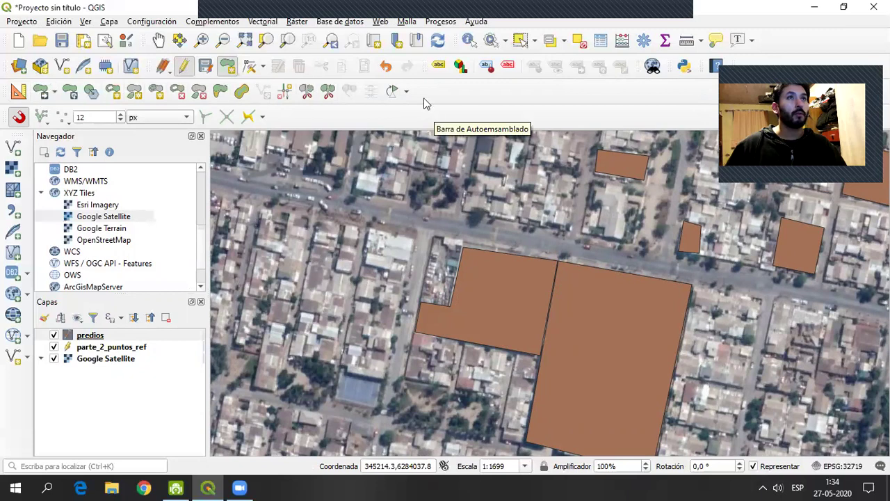
left_click(520, 40)
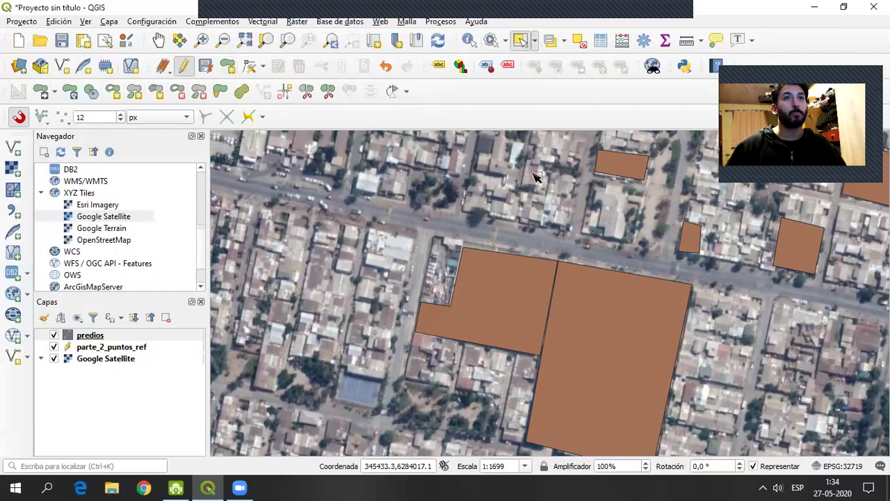
left_click(520, 283)
key("Delete")
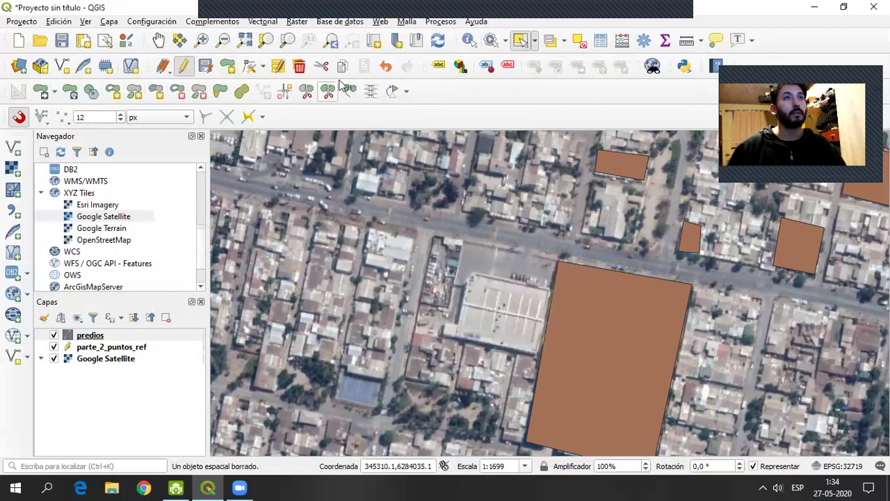
left_click(561, 331)
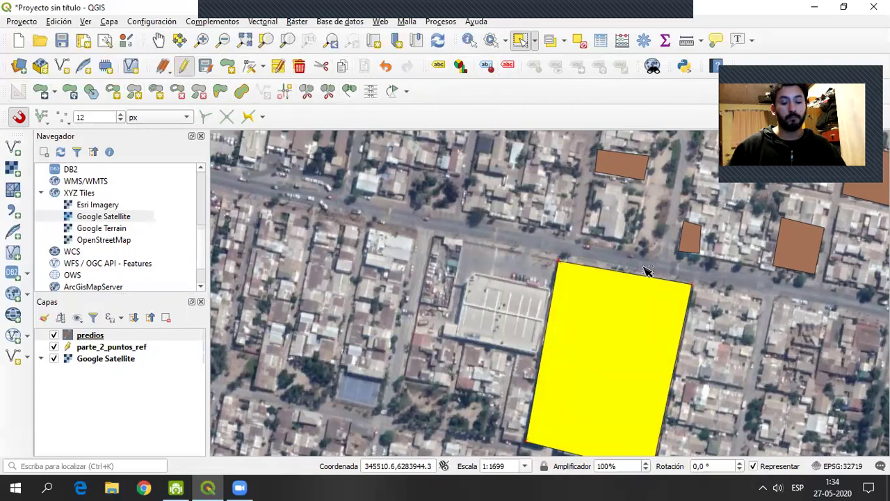
key("Delete")
Digitize the building complex with the pink courtyard again as a large four-corner polygon, leaving its id empty.
left_click_drag(680, 365, 637, 314)
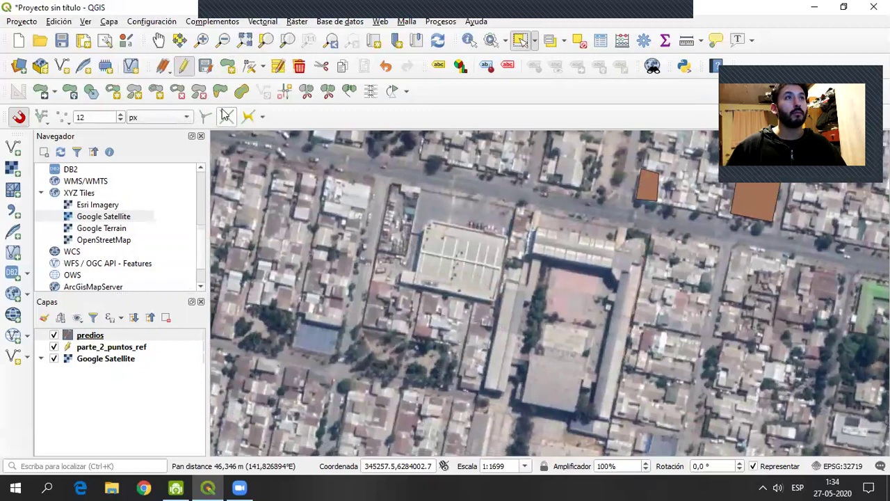
left_click(227, 65)
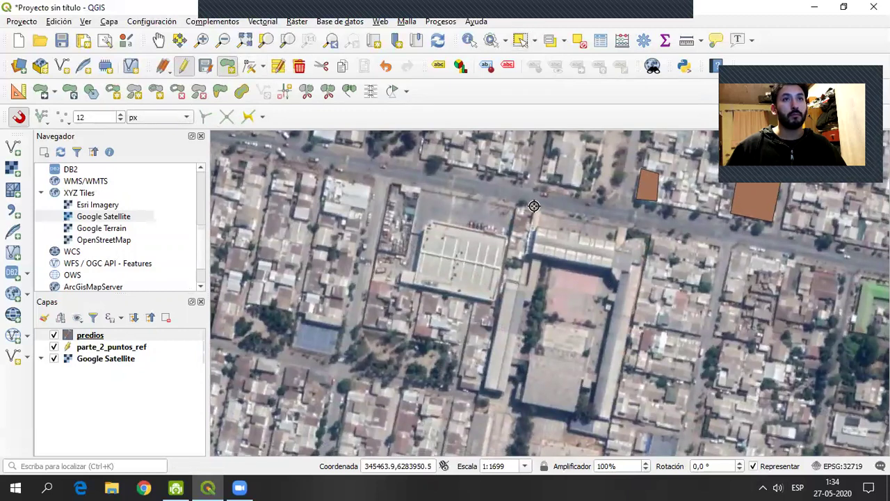
left_click(518, 204)
left_click(498, 299)
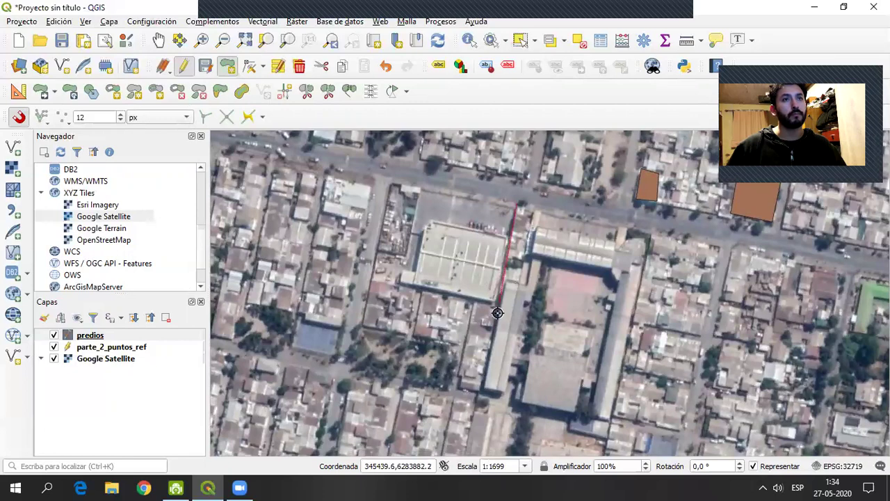
left_click(480, 395)
left_click(611, 420)
left_click(648, 232)
right_click(612, 210)
left_click(451, 265)
Digitize an L-shaped polygon over the white-roofed building and parking area, snapped to the courtyard complex polygon's west edge, with an empty id.
left_click(513, 206)
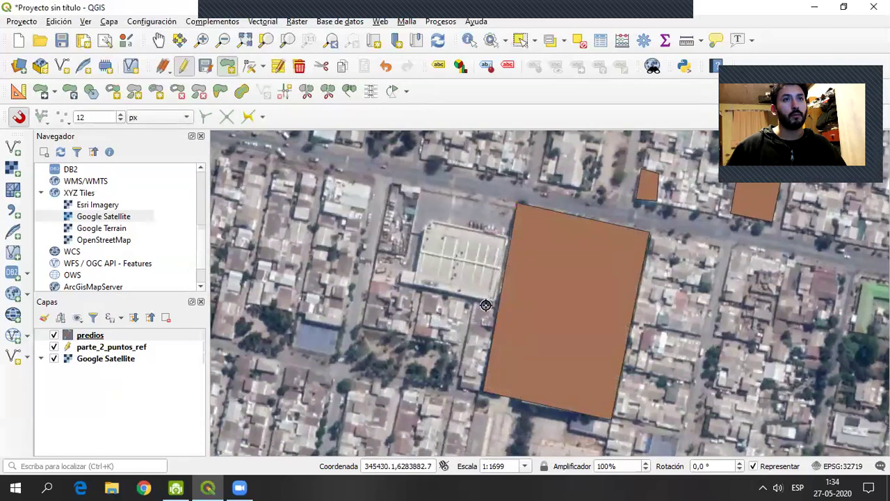
left_click(499, 302)
left_click(371, 280)
left_click(374, 251)
left_click(407, 255)
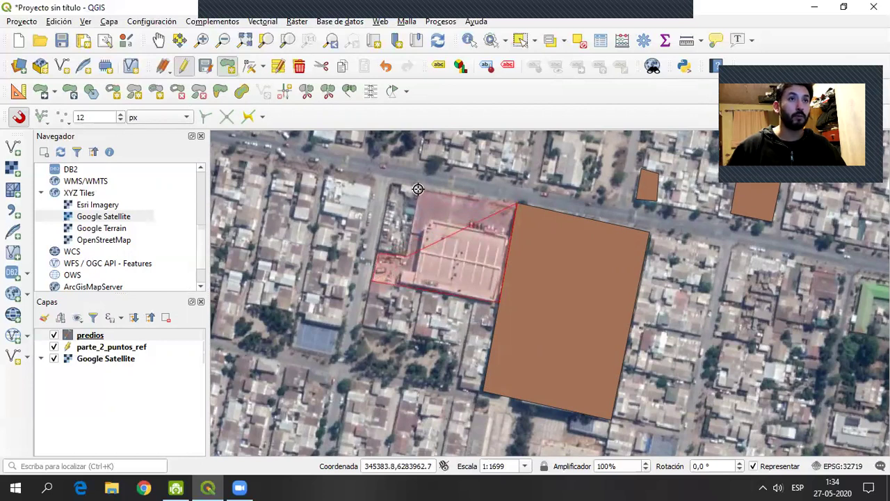
right_click(420, 189)
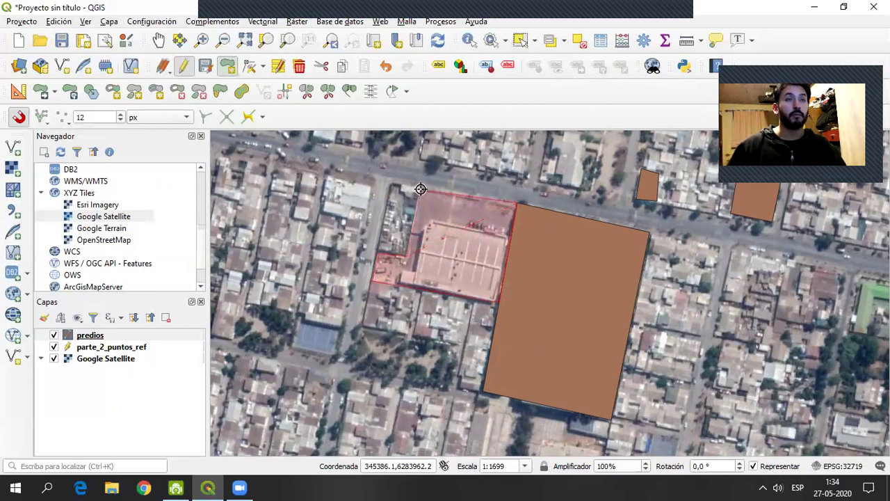
left_click(455, 265)
Open the predios layer's attribute table, check the records' id values, and close the table.
scroll(515, 274, "up", 2)
scroll(520, 274, "down", 3)
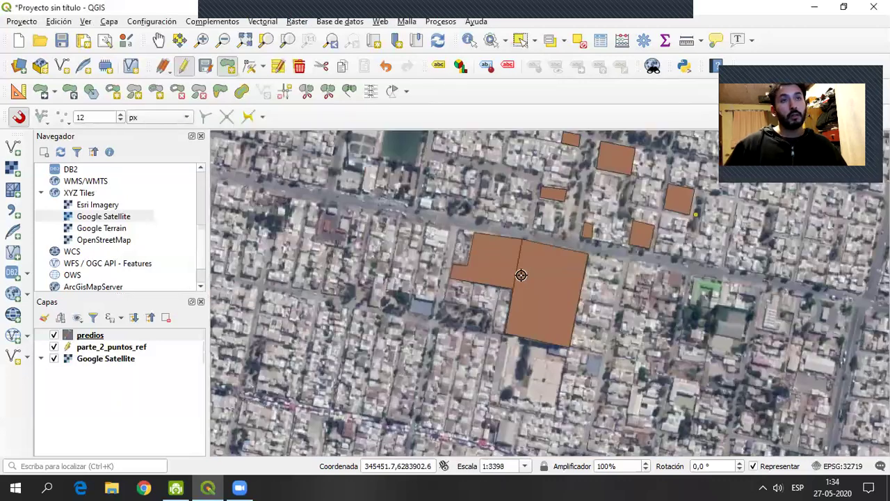
left_click_drag(562, 230, 502, 283)
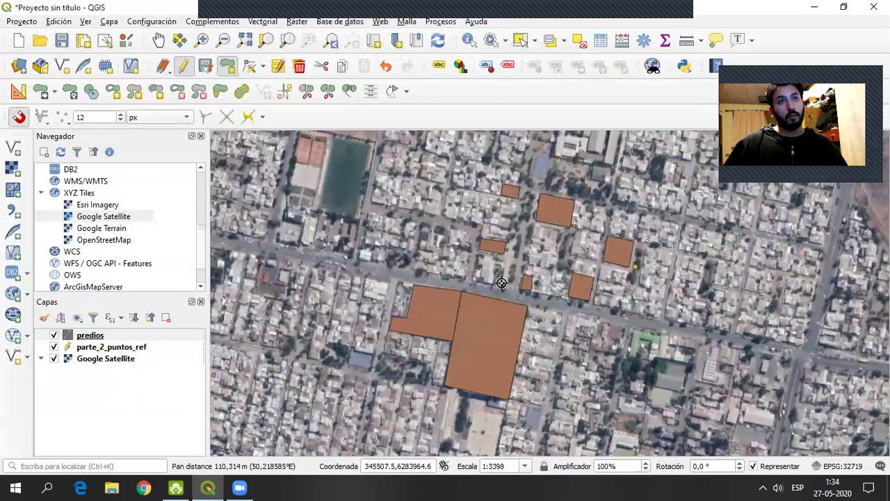
left_click(90, 337)
right_click(90, 337)
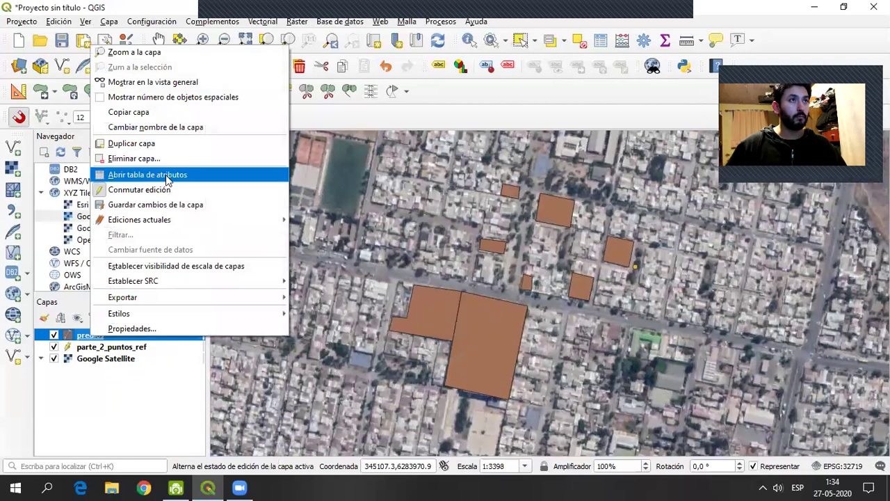
left_click(143, 174)
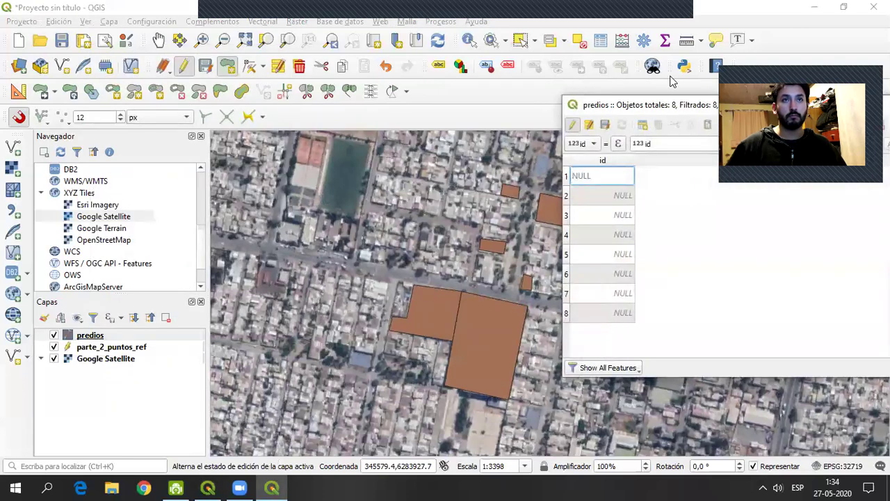
left_click_drag(664, 111, 408, 111)
left_click_drag(625, 113, 588, 113)
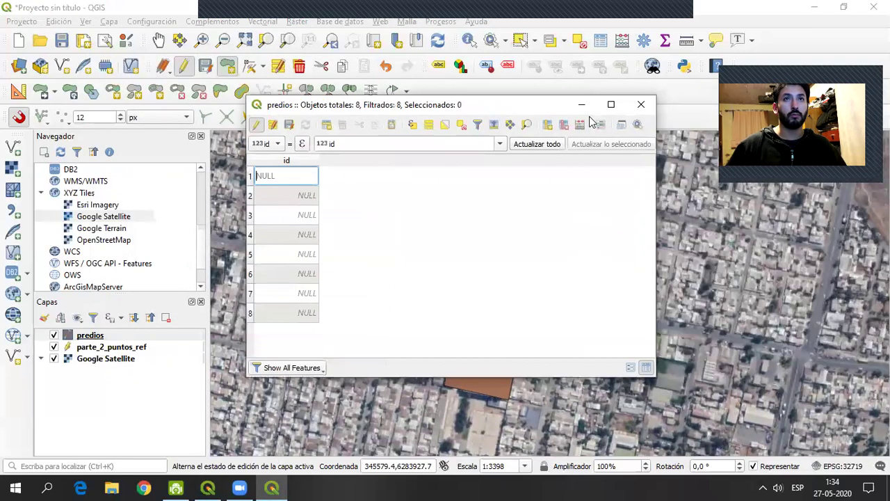
left_click(640, 104)
Digitize a four-corner polygon over the green-roofed building on the avenue's south side, leaving its id empty.
left_click_drag(508, 344, 394, 376)
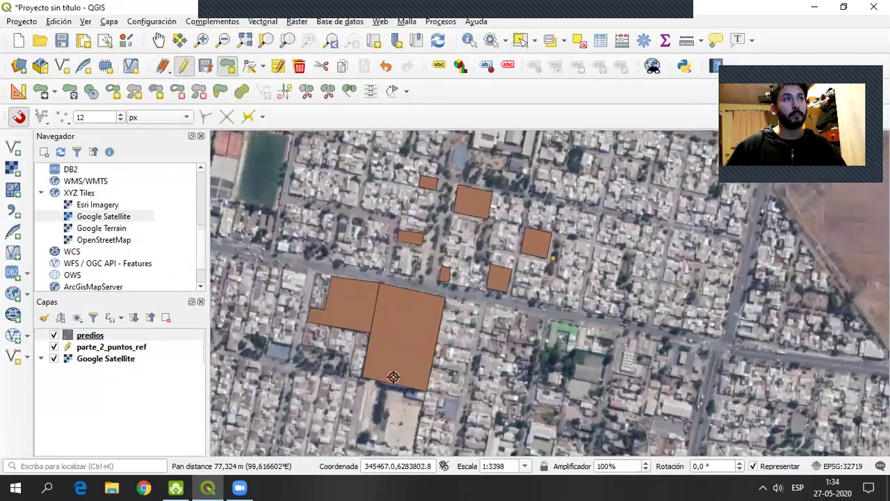
scroll(544, 372, "down", 1)
scroll(544, 371, "up", 3)
left_click_drag(544, 371, 459, 393)
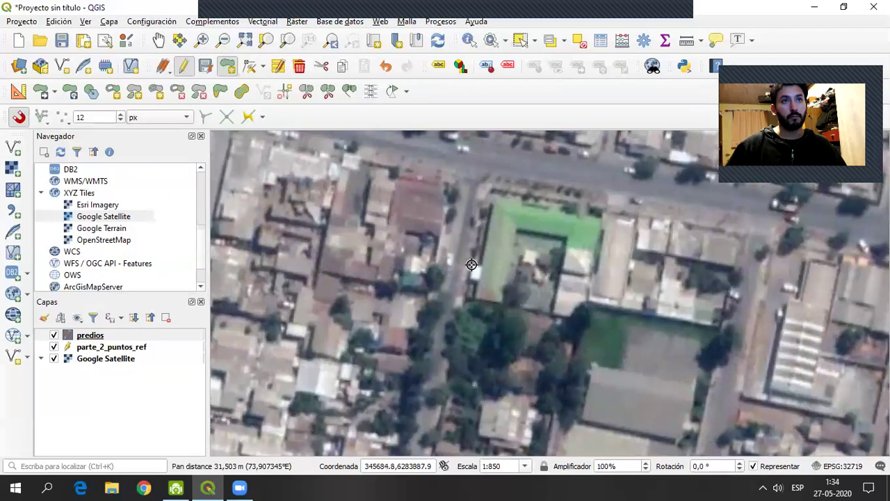
left_click(470, 297)
left_click(580, 312)
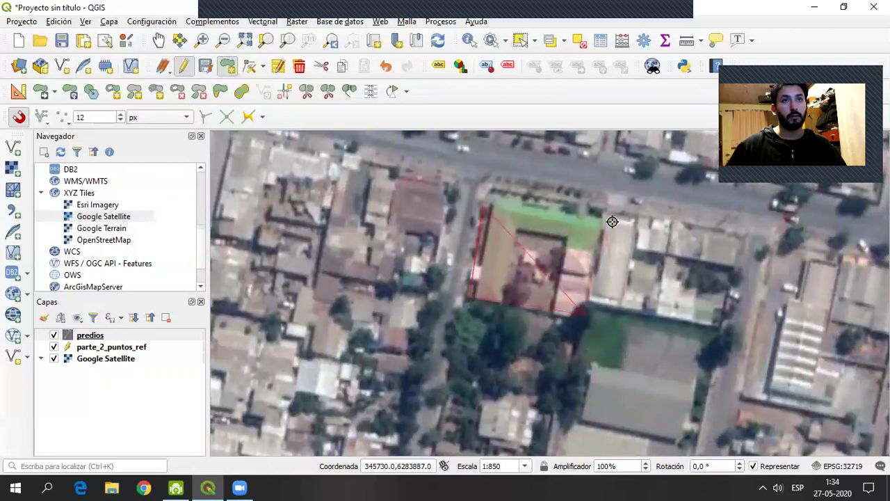
left_click(604, 209)
right_click(600, 219)
left_click(456, 265)
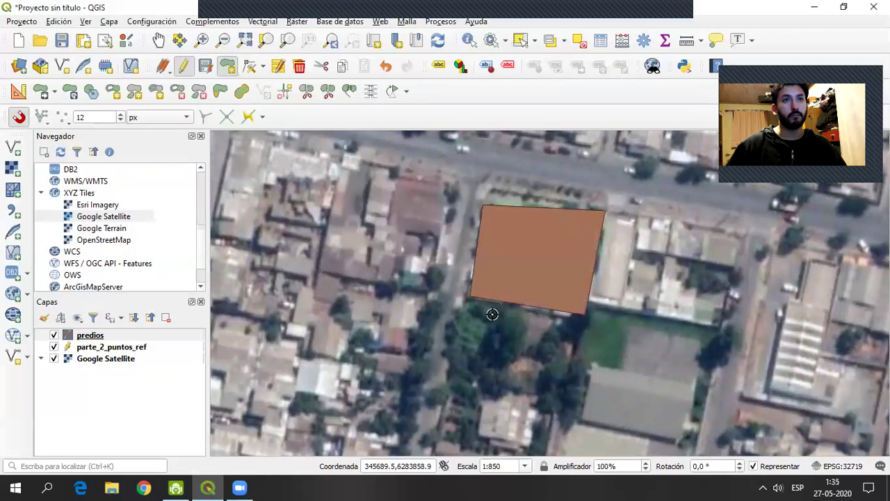
scroll(495, 314, "up", 1)
scroll(479, 316, "down", 2)
left_click_drag(404, 323, 436, 268)
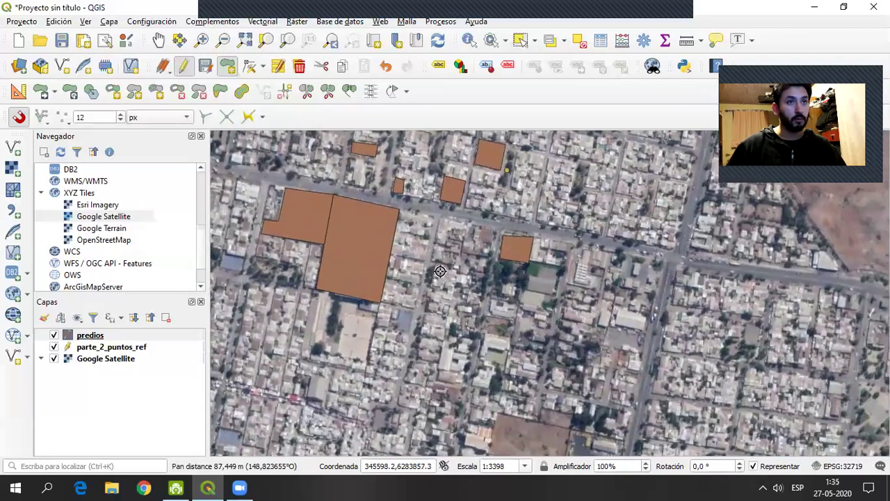
Digitize a four-corner polygon south of the avenue, between the courtyard complex and the green-roofed building's polygon, leaving its id empty.
scroll(437, 269, "up", 1)
left_click(425, 241)
left_click(417, 286)
left_click(461, 297)
left_click(472, 248)
right_click(471, 248)
left_click(455, 262)
Digitize a four-corner polygon over the block of houses north of the avenue, east of the existing parcels, leaving its id empty.
scroll(451, 314, "up", 1)
scroll(450, 315, "down", 1)
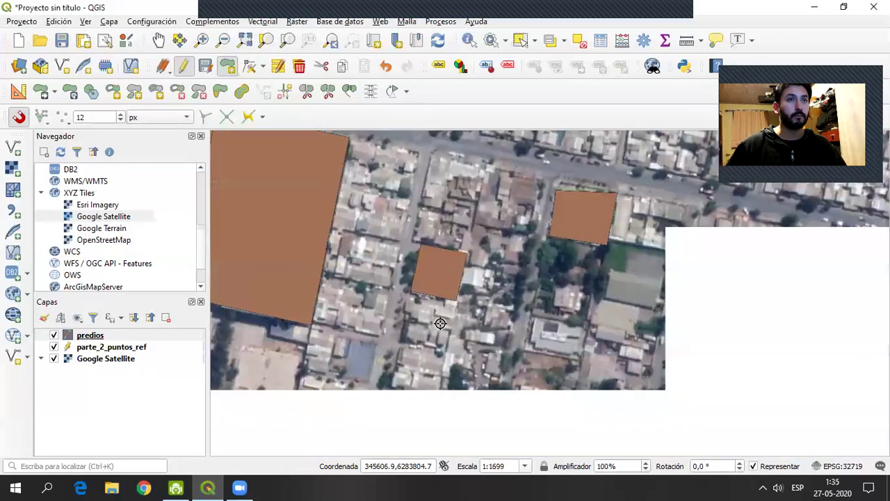
scroll(449, 295, "down", 1)
left_click_drag(450, 298, 489, 353)
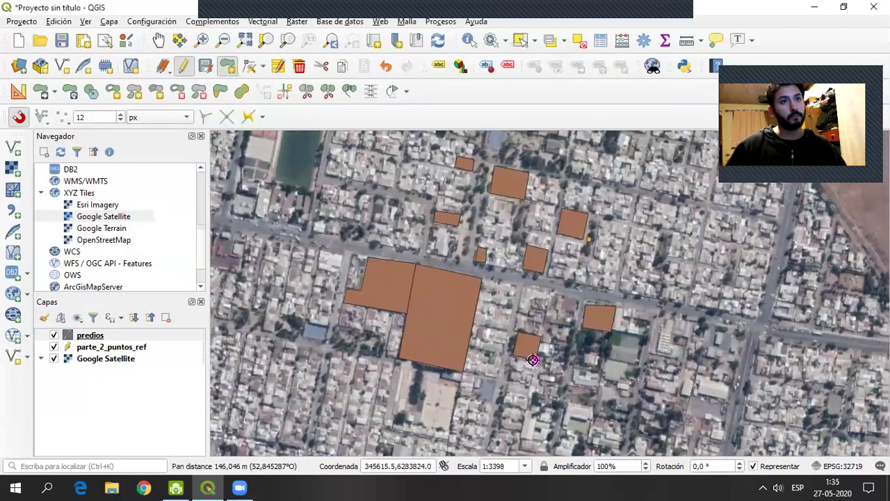
left_click_drag(483, 301, 389, 331)
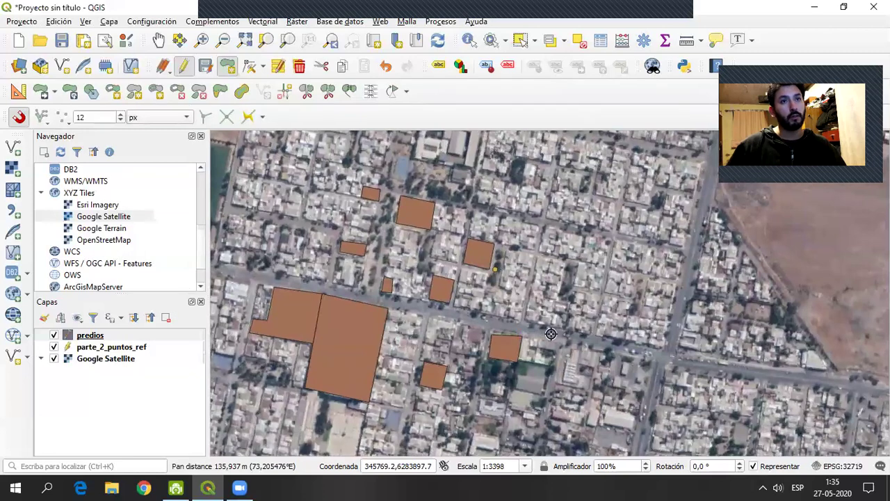
scroll(528, 332, "down", 1)
scroll(539, 327, "up", 1)
scroll(549, 324, "up", 1)
left_click_drag(550, 324, 511, 288)
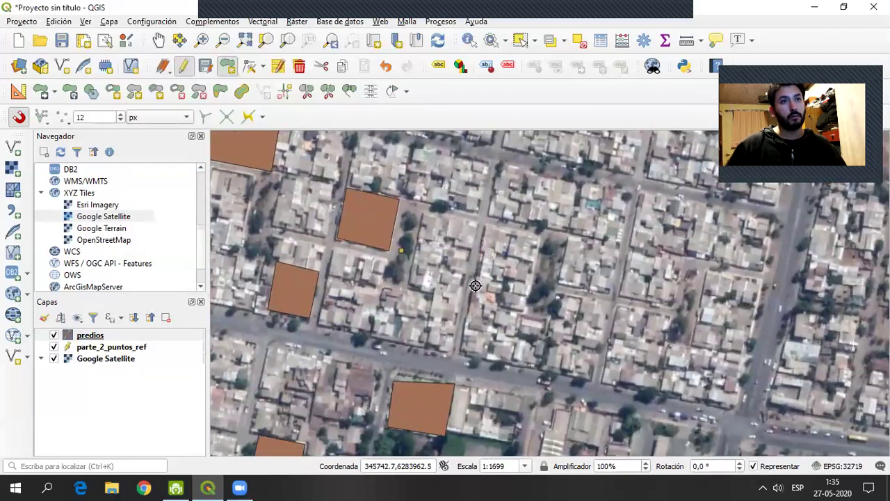
left_click(475, 285)
left_click(532, 298)
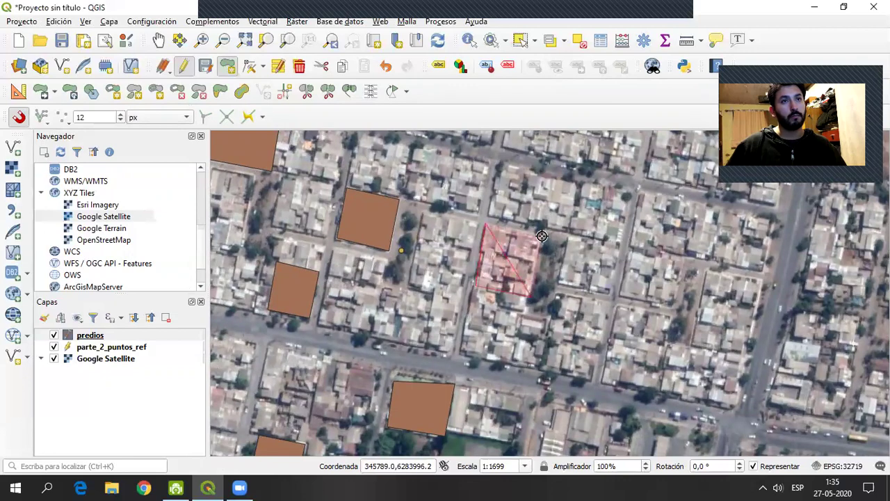
left_click(542, 236)
right_click(541, 235)
left_click(458, 263)
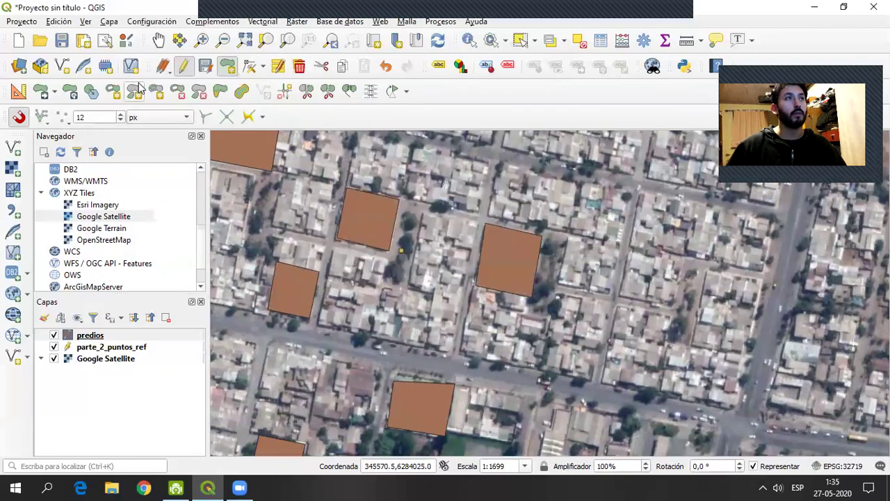
Split the easternmost parcel north of the avenue into two halves along a roughly north-south line.
left_click(328, 94)
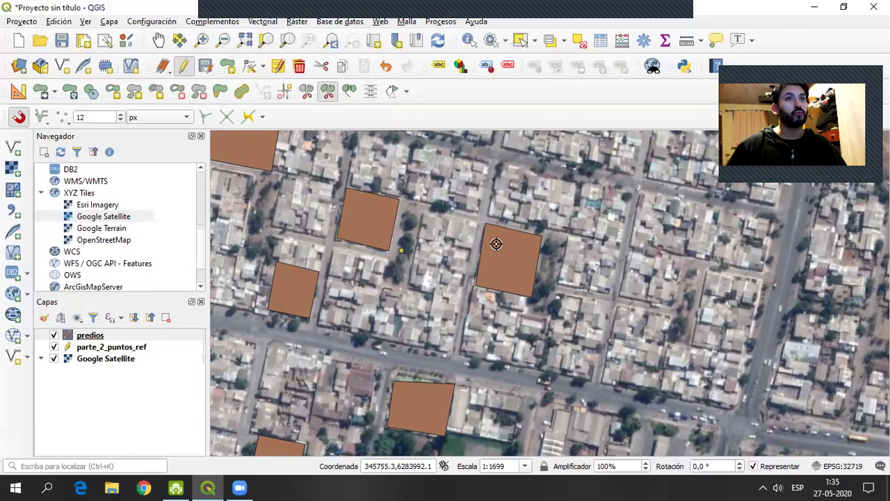
left_click(501, 303)
right_click(501, 302)
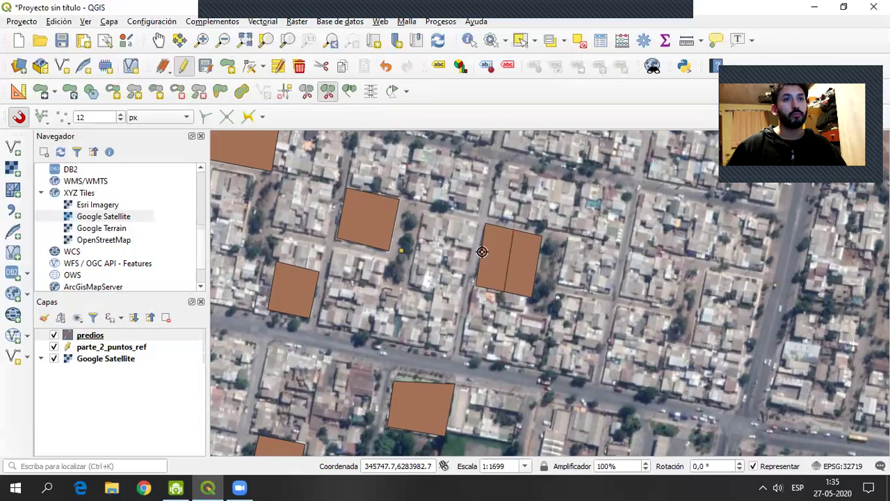
right_click(553, 269)
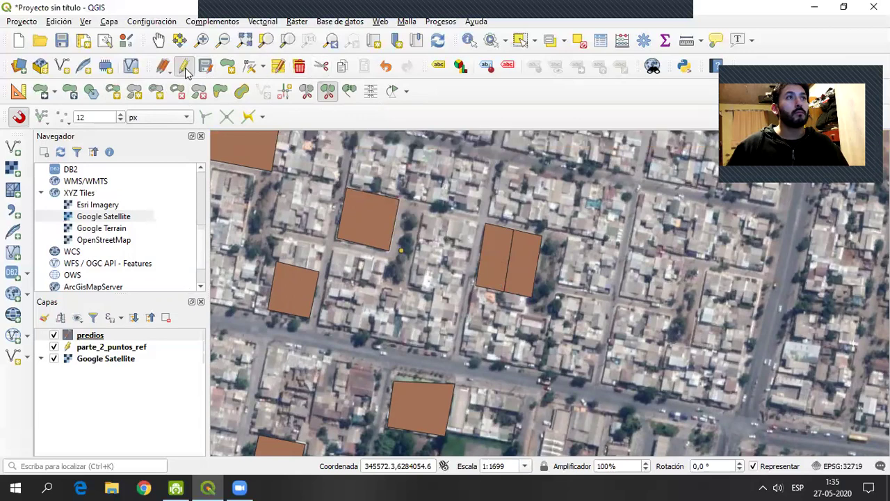
Select and delete the two halves of the split parcel, keeping the predios layer in edit mode.
left_click(522, 42)
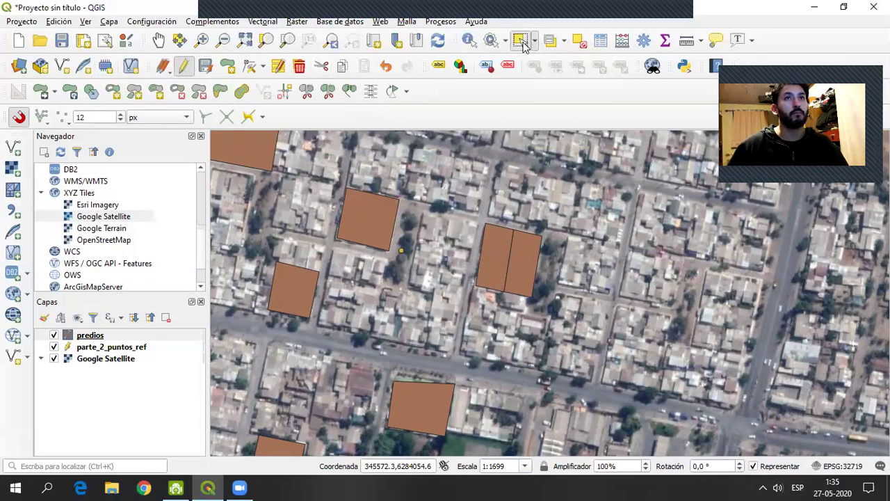
left_click(523, 264)
left_click(570, 269)
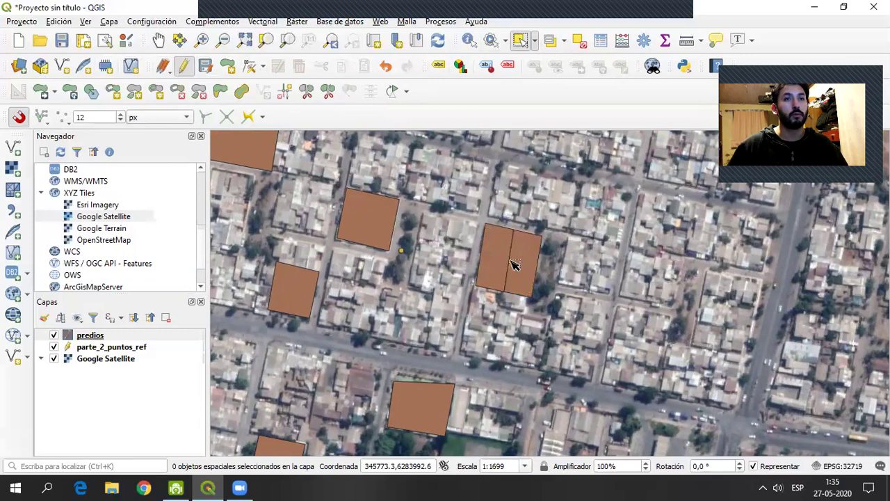
left_click(511, 264)
key("Delete")
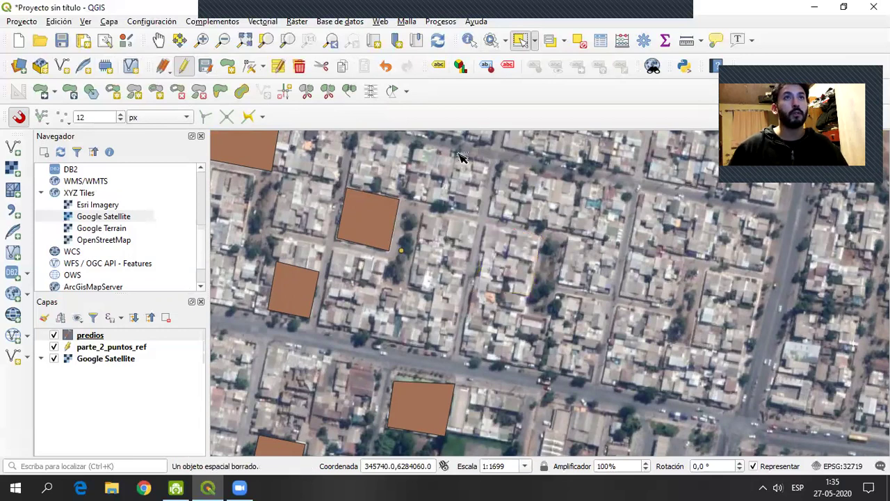
left_click(184, 67)
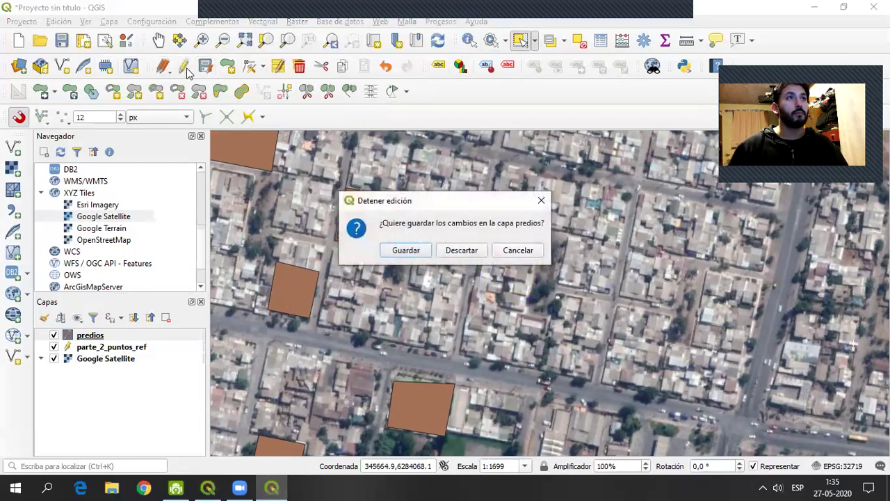
left_click(529, 254)
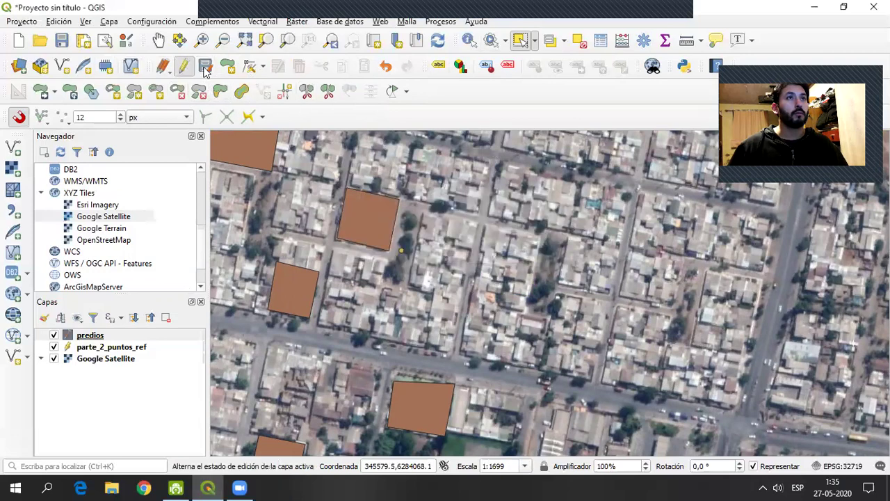
Digitize a narrow four-corner polygon over the western half of the cleared house block north of the avenue, leaving its id empty.
left_click(227, 65)
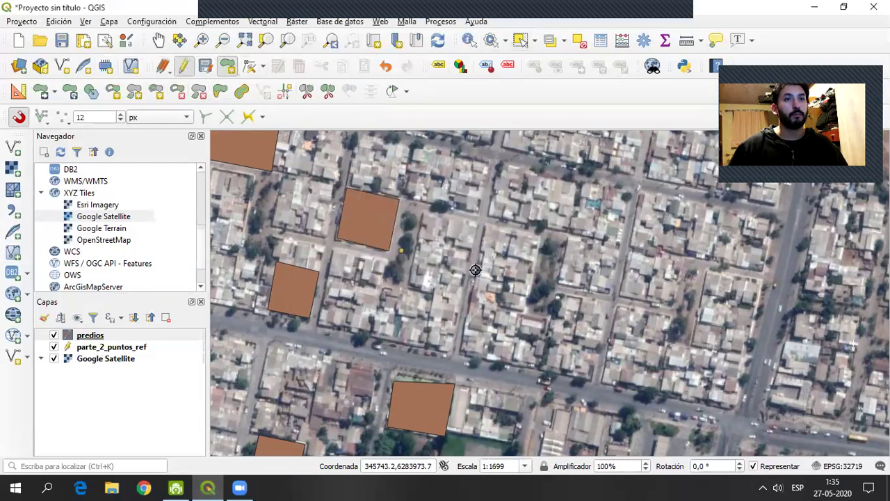
left_click(478, 276)
left_click(503, 280)
left_click(510, 229)
right_click(511, 230)
key("Return")
Digitize an adjoining four-corner parcel snapped to the narrow polygon's east edge, leaving its id empty.
left_click(512, 232)
left_click(503, 280)
left_click(533, 284)
left_click(537, 240)
right_click(537, 239)
left_click(470, 264)
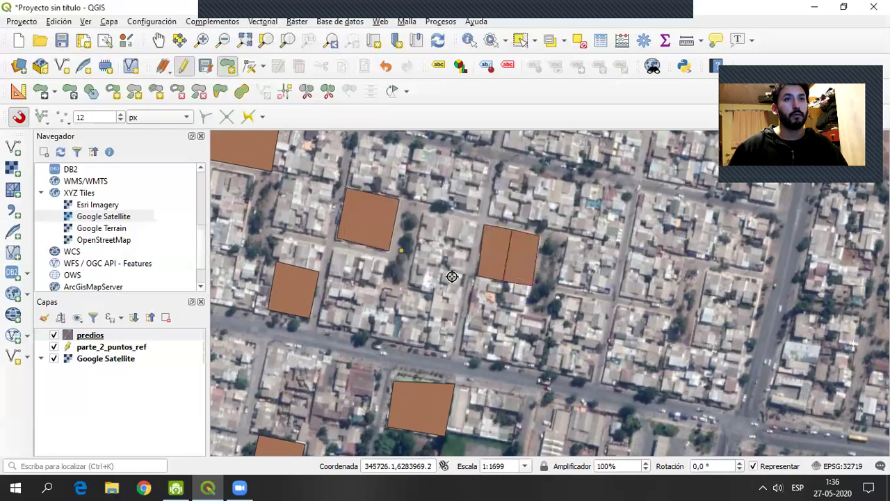
Digitize a small four-corner polygon over the houses just southeast of the adjoining pair of parcels, leaving its id empty.
left_click_drag(568, 322, 563, 256)
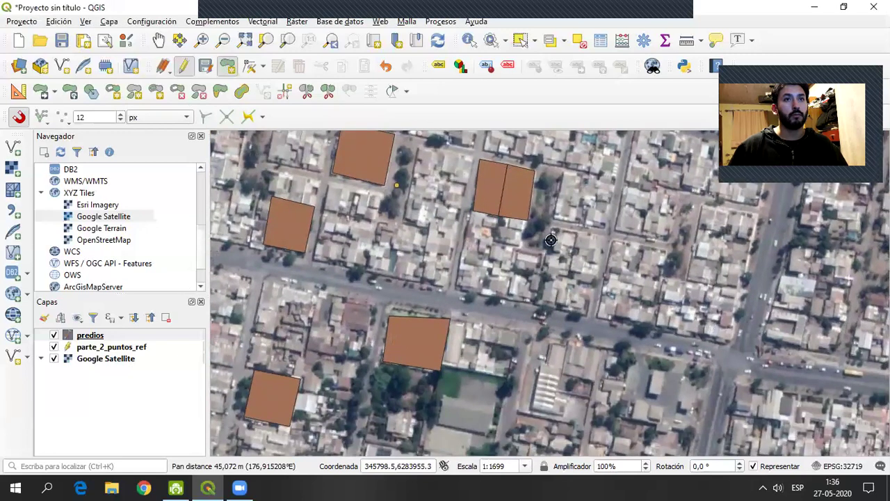
left_click(549, 242)
left_click(595, 260)
left_click(600, 243)
right_click(601, 243)
left_click(470, 265)
Digitize a four-corner polygon over the houses along the avenue's north side, west of the main intersection, with an empty id.
left_click_drag(538, 288, 491, 256)
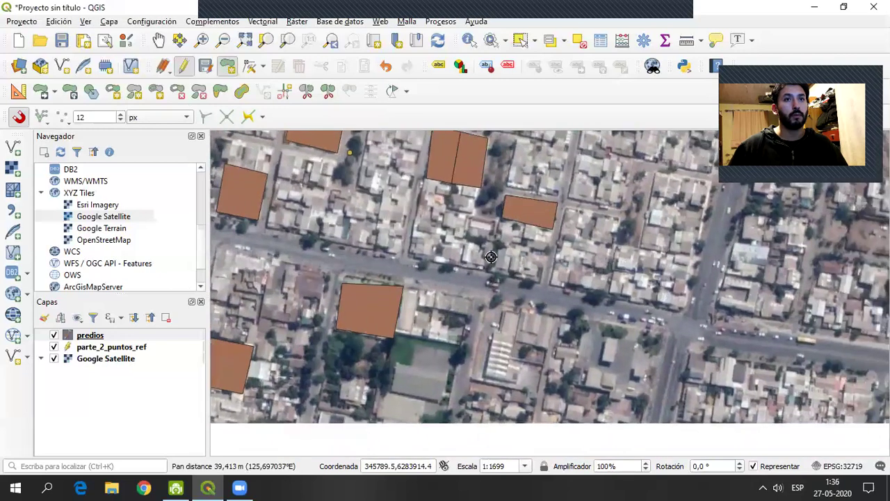
left_click(550, 284)
left_click(607, 293)
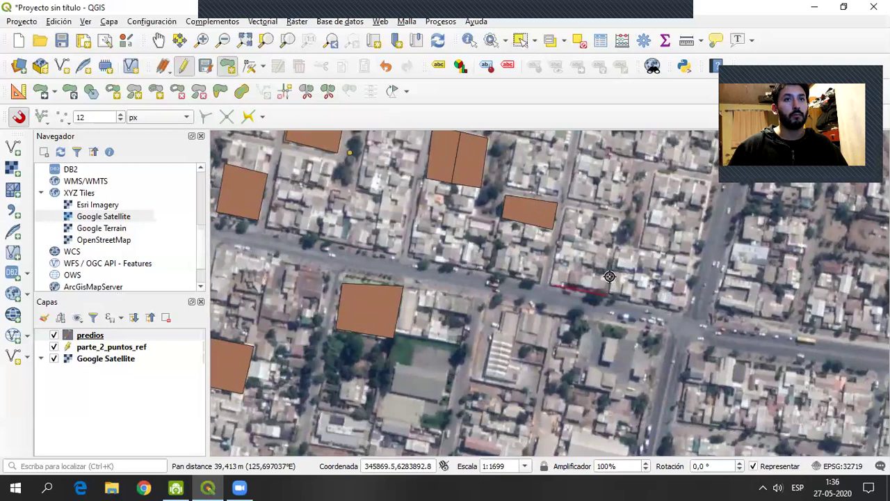
left_click(608, 269)
left_click(555, 260)
right_click(554, 260)
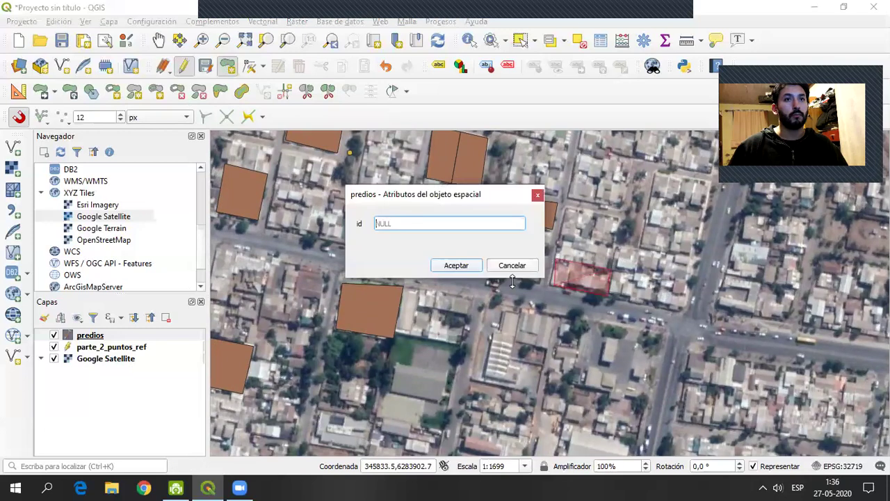
left_click(458, 267)
Open the predios layer's attribute table and resize its window to fit all the records.
scroll(490, 278, "up", 1)
scroll(490, 277, "down", 2)
left_click_drag(417, 250, 528, 311)
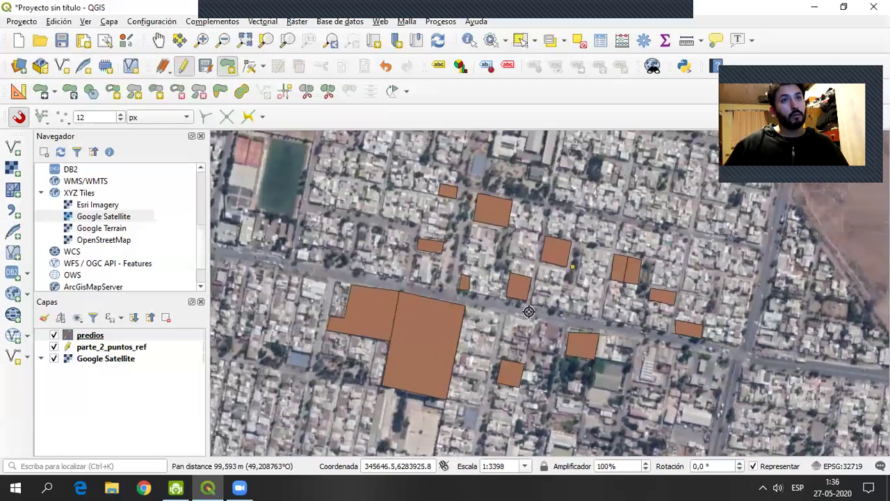
right_click(98, 338)
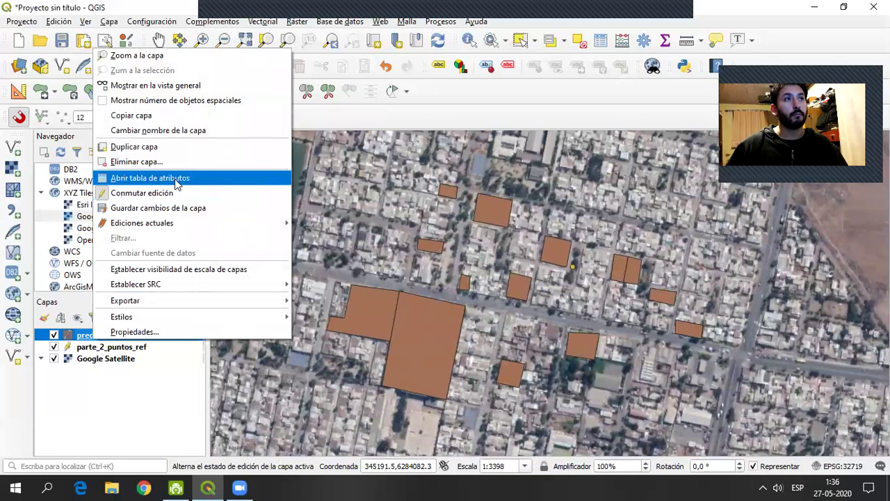
left_click(176, 179)
scroll(462, 286, "down", 1)
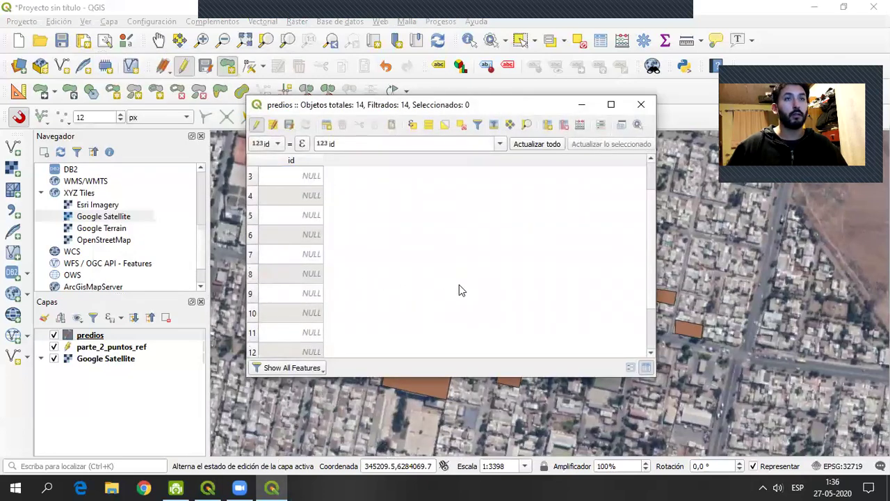
key("F2")
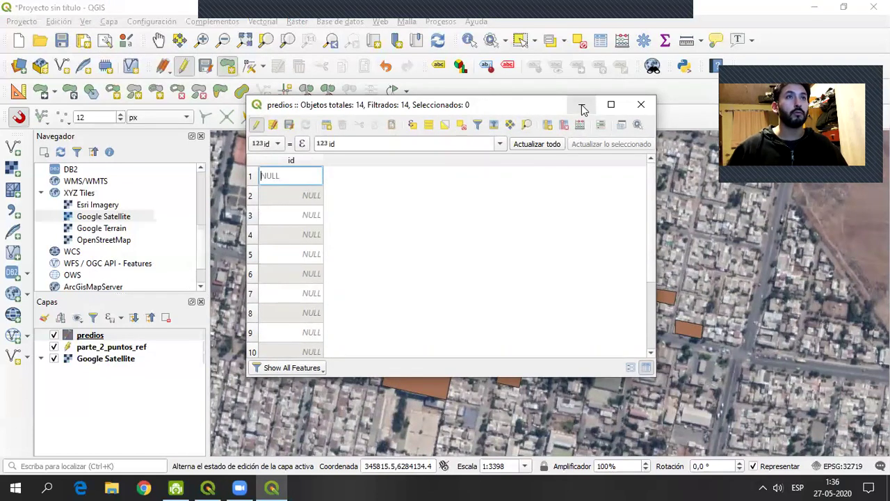
left_click_drag(520, 105, 501, 87)
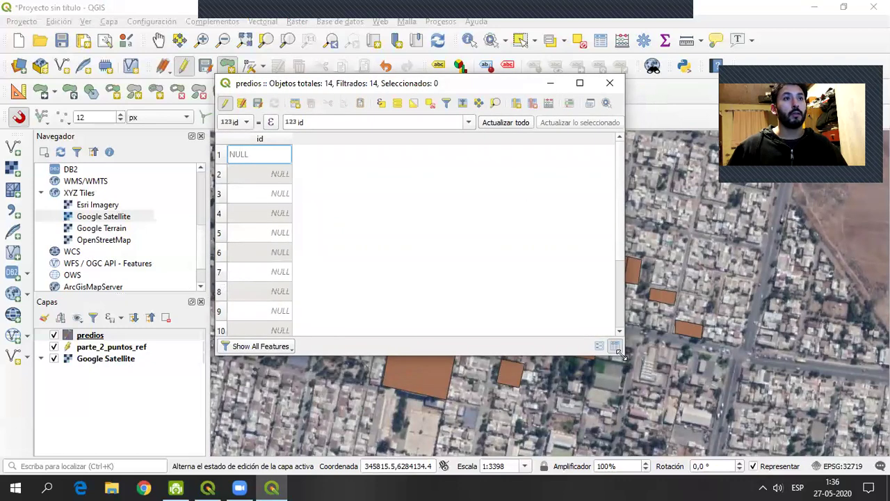
left_click_drag(621, 353, 516, 447)
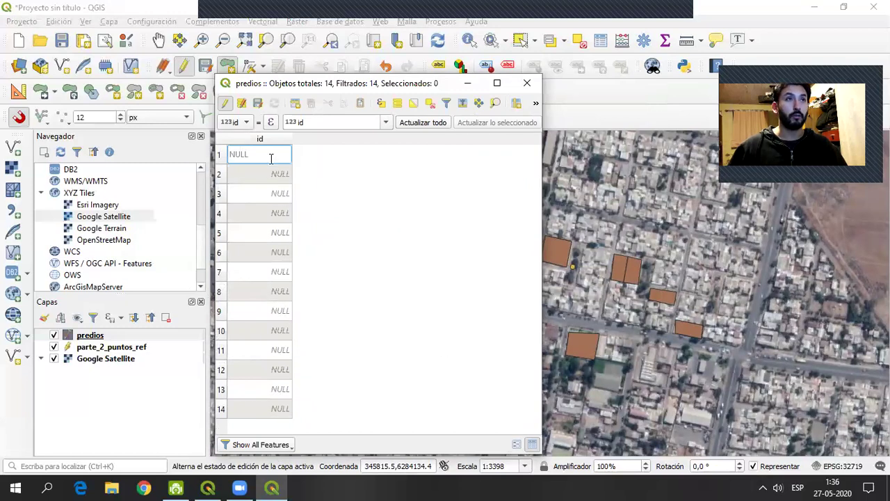
Go through the id cells from the first to the last record and sort the table by id.
key("Down")
key("Down")
key("Down")
key("Down")
key("Down")
key("Down")
key("Down")
key("Down")
key("Down")
key("Down")
key("Down")
key("Down")
key("Down")
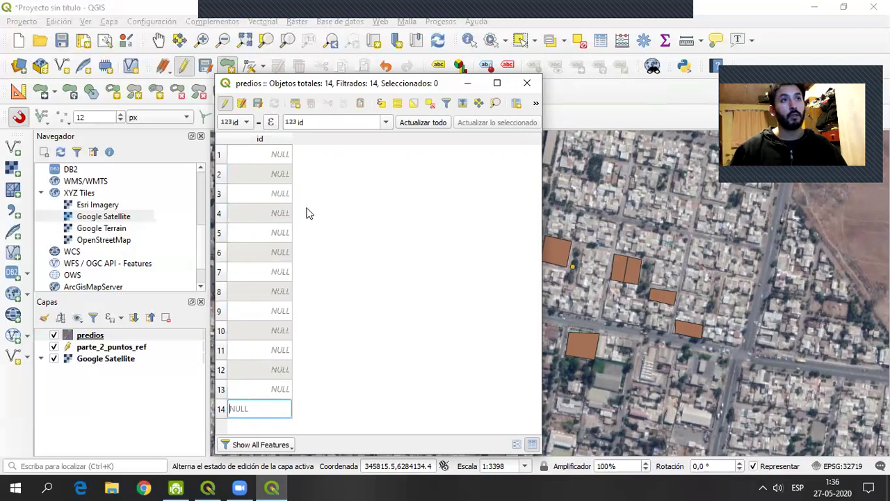
left_click(275, 141)
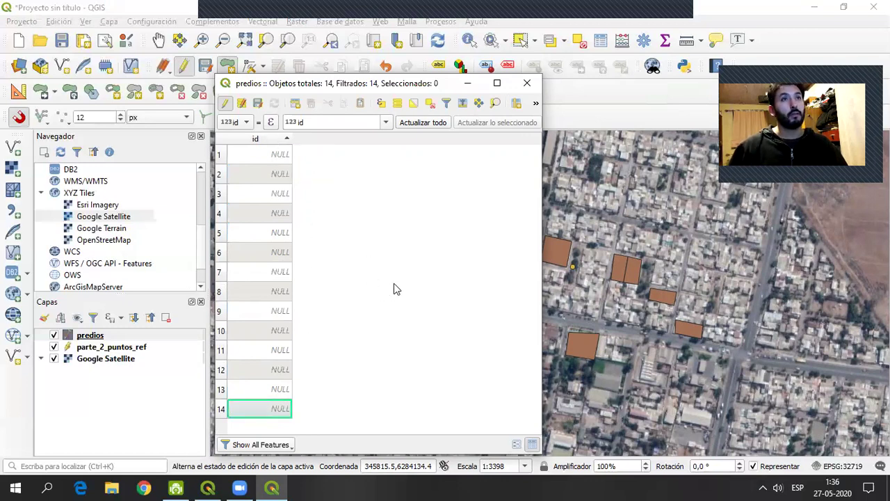
Widen the predios attribute table window and reposition it over the map so more of its tools fit.
left_click_drag(374, 82, 377, 26)
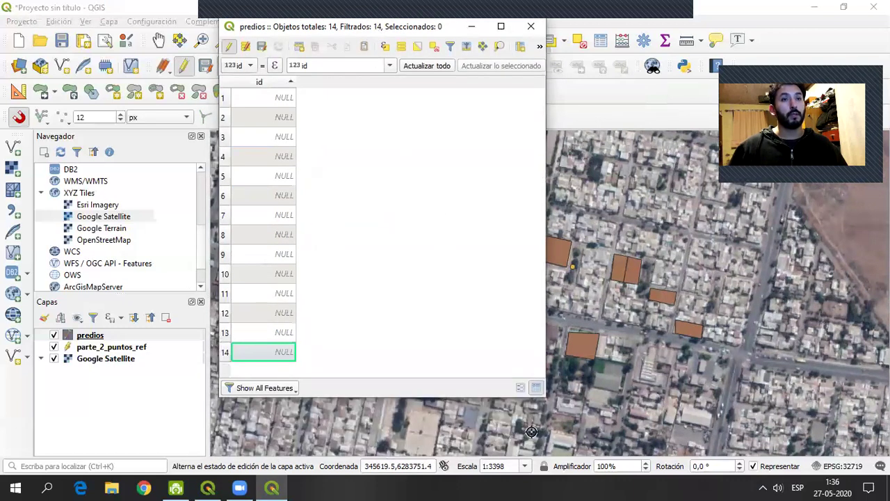
left_click_drag(544, 396, 597, 412)
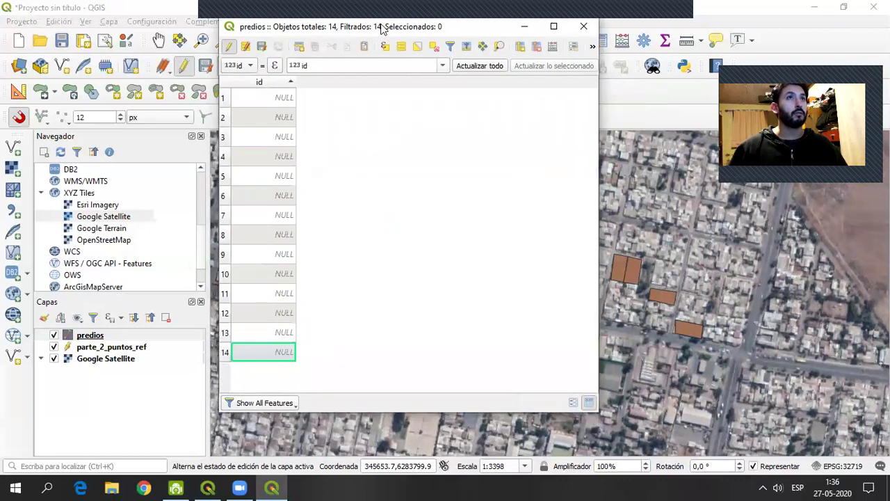
left_click_drag(381, 32, 374, 93)
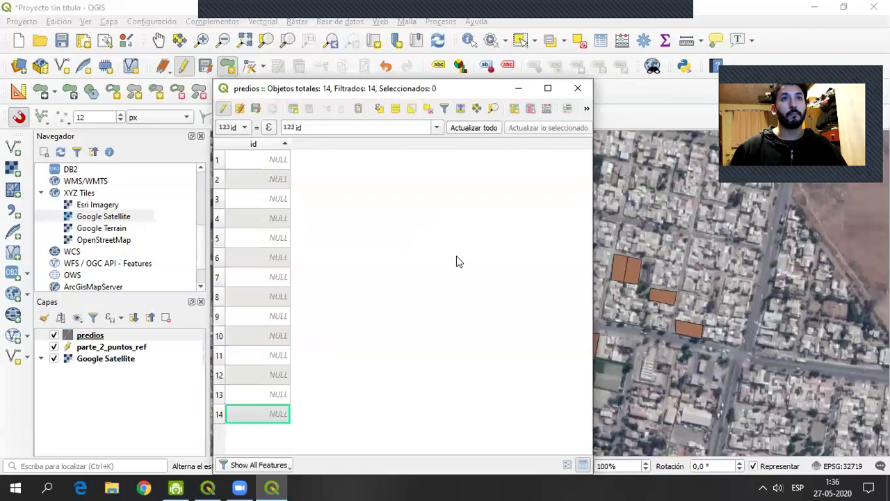
Open the field calculator for the predios table and set it to update the existing id field.
left_click(547, 110)
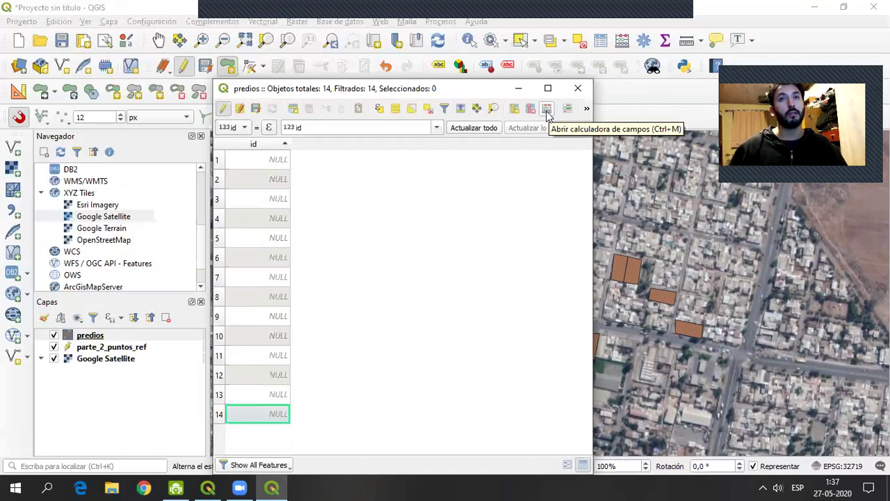
left_click(547, 111)
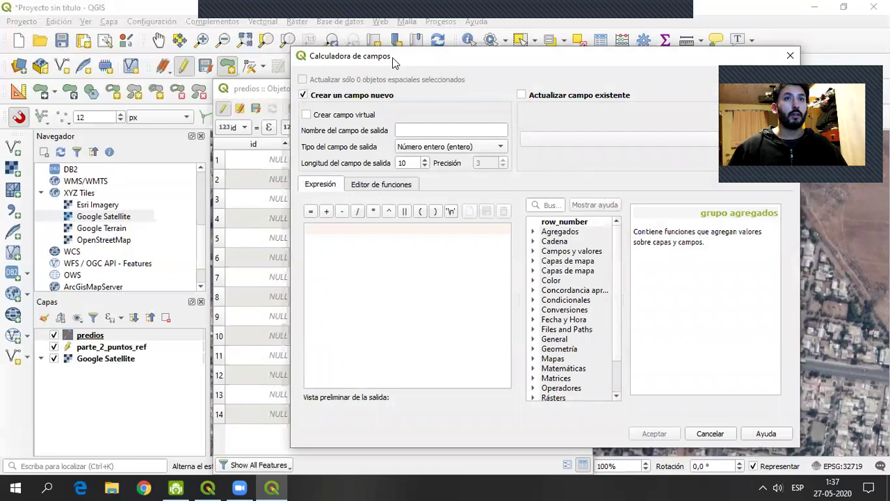
left_click_drag(393, 62, 297, 58)
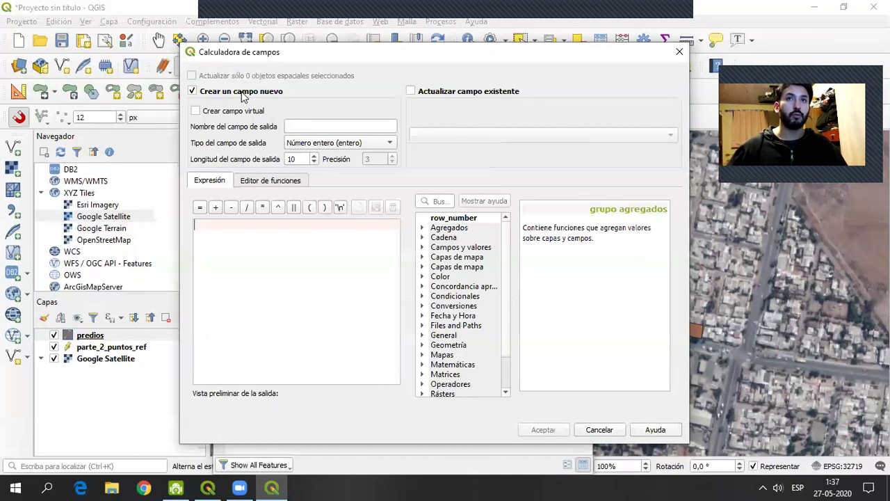
left_click_drag(410, 64, 336, 76)
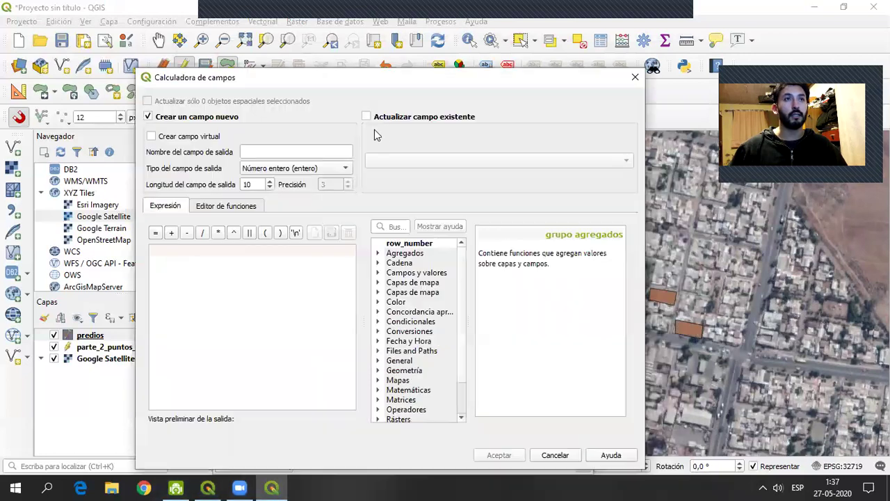
left_click(406, 118)
left_click(623, 164)
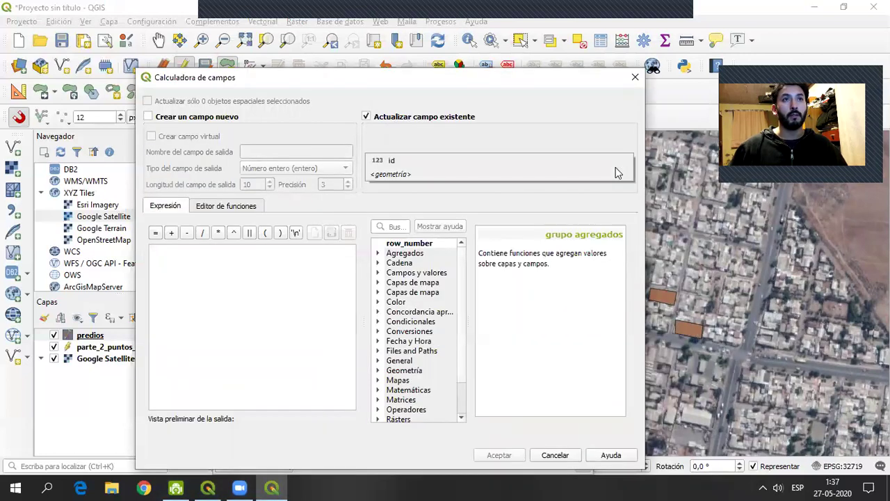
left_click(397, 161)
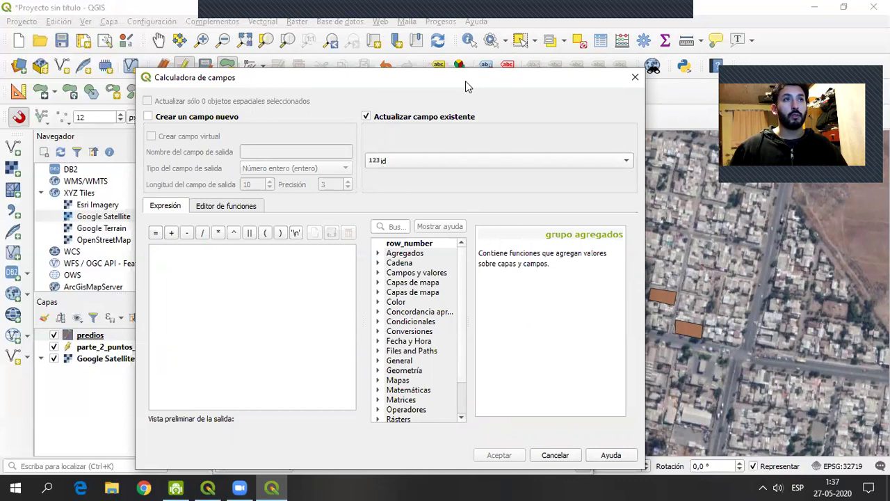
left_click_drag(465, 81, 493, 44)
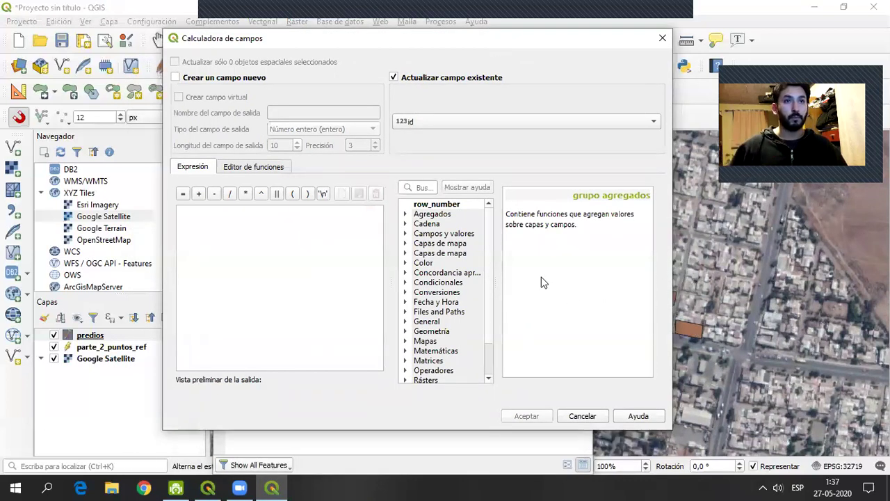
scroll(493, 278, "down", 2)
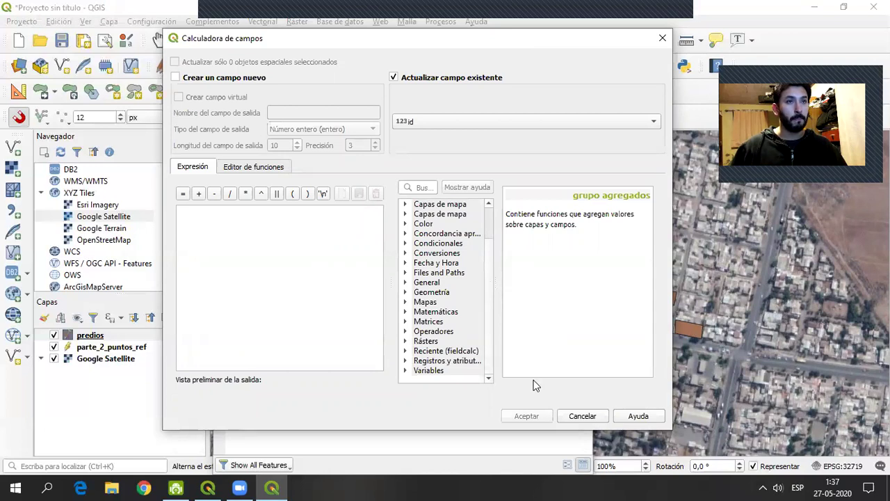
left_click(403, 371)
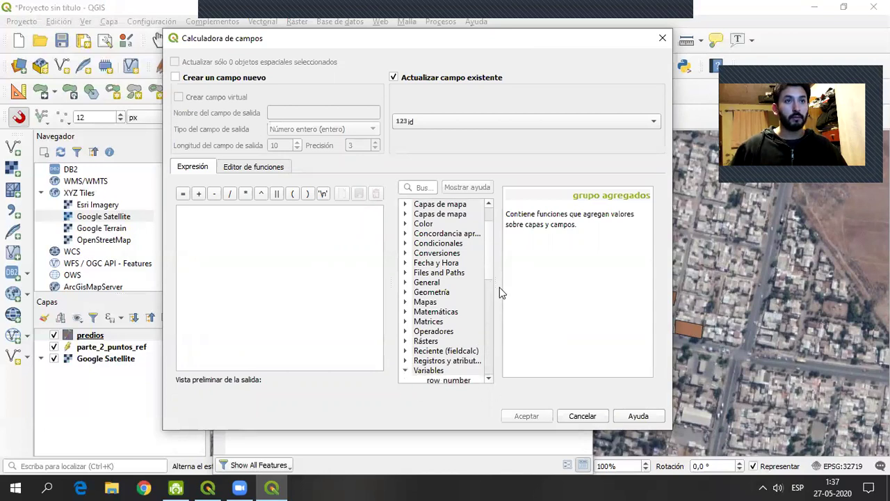
left_click_drag(490, 277, 493, 229)
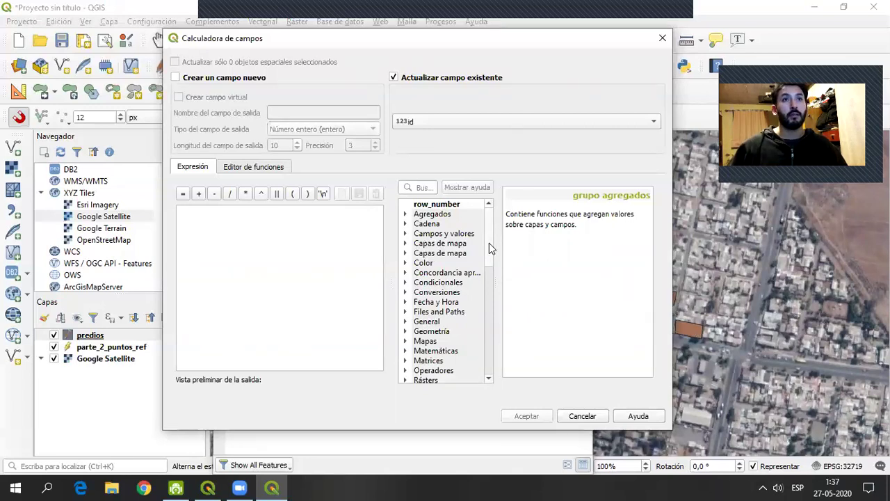
left_click_drag(490, 244, 490, 292)
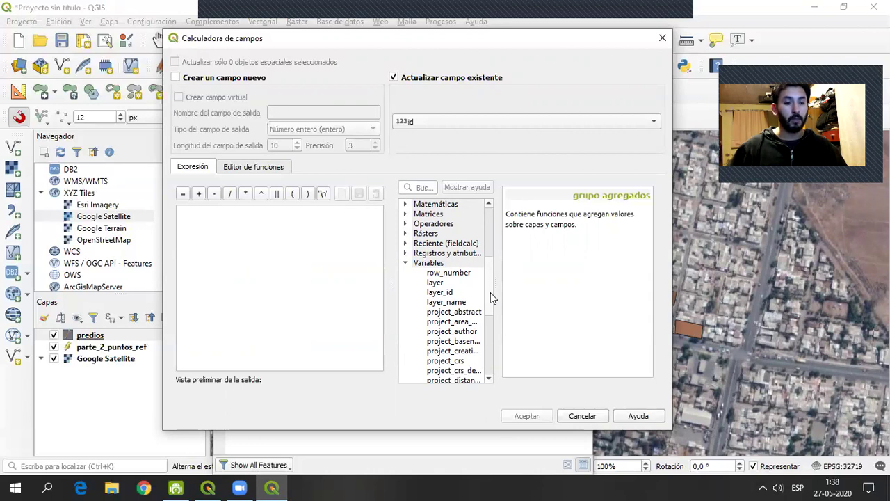
left_click(456, 275)
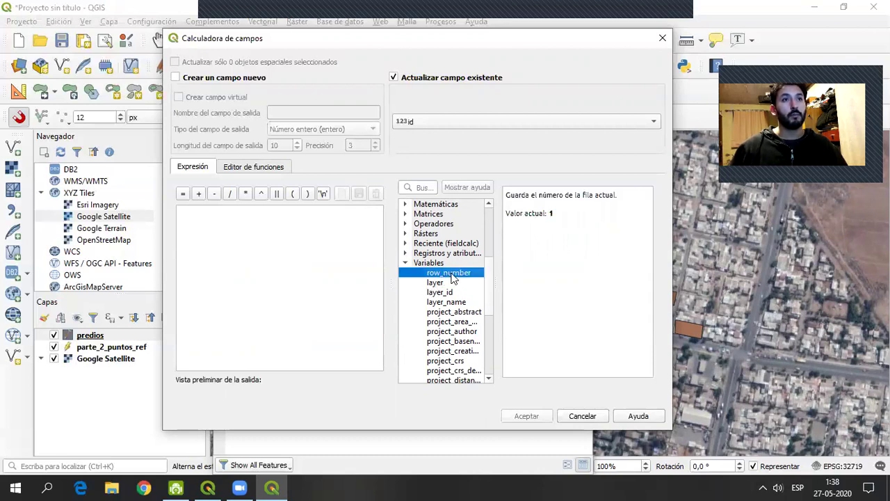
double_click(452, 274)
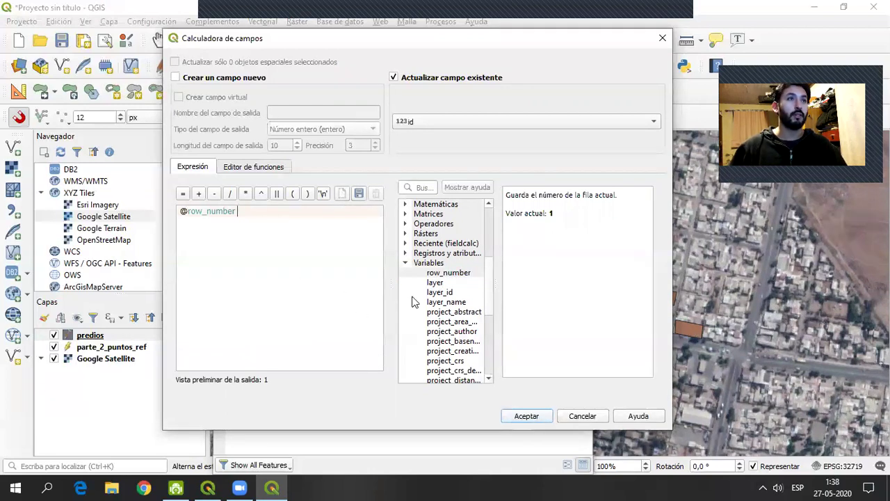
left_click(525, 418)
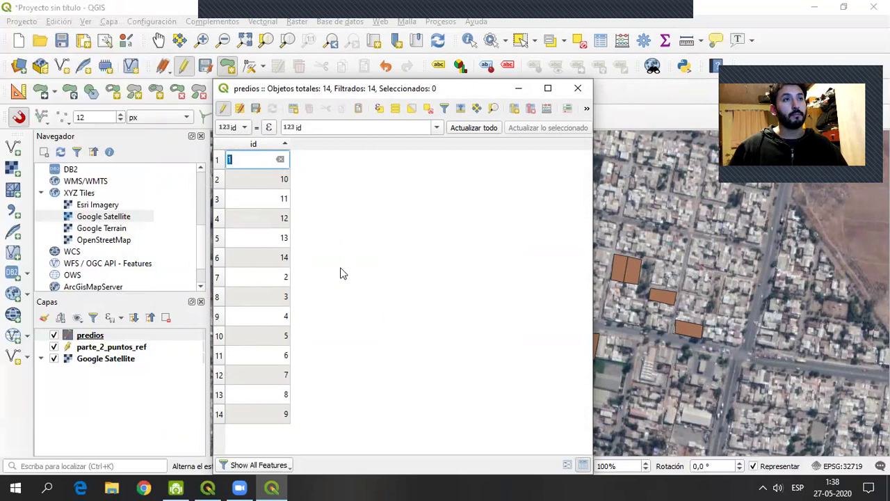
Narrow the attribute table and place it beside the digitized parcels, with its records sorted by id in ascending order.
left_click_drag(382, 89, 369, 60)
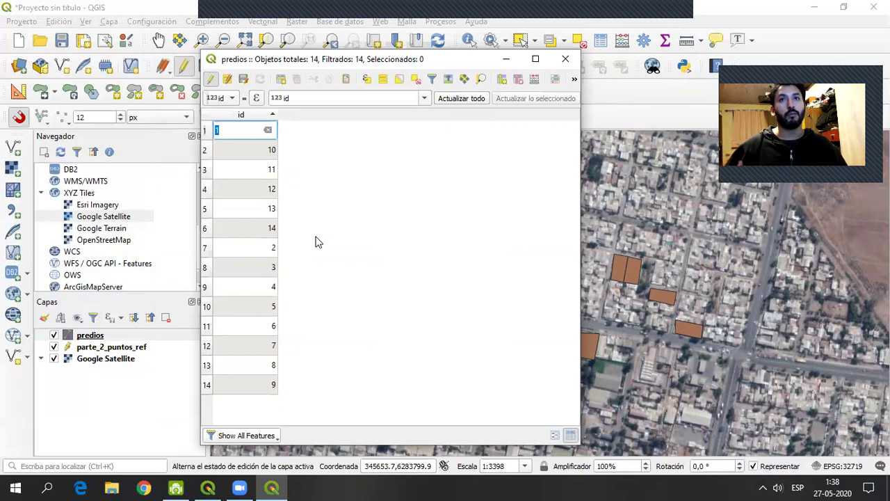
left_click_drag(429, 64, 276, 70)
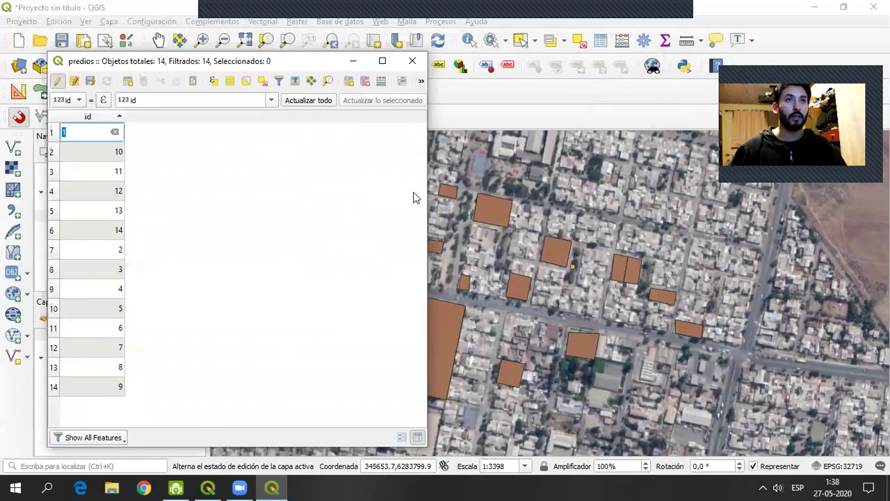
left_click_drag(428, 179, 310, 180)
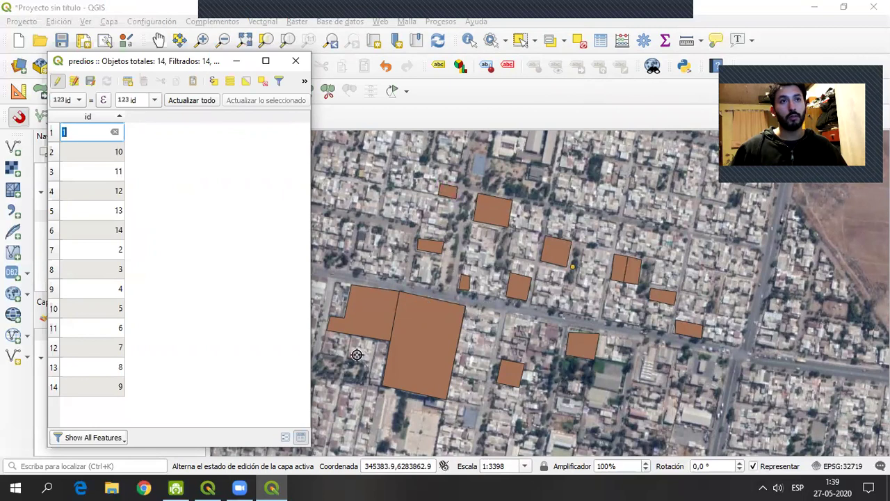
left_click(89, 116)
right_click(89, 117)
left_click(88, 117)
Select records 1 to 8 and 14 back to 11 one at a time to examine which parcel each id matches.
left_click(56, 134)
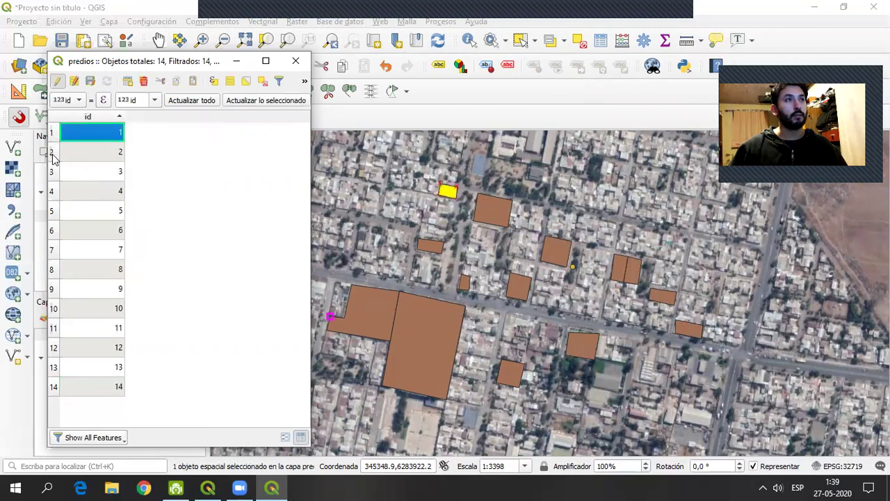
left_click(53, 154)
left_click(56, 174)
left_click(55, 193)
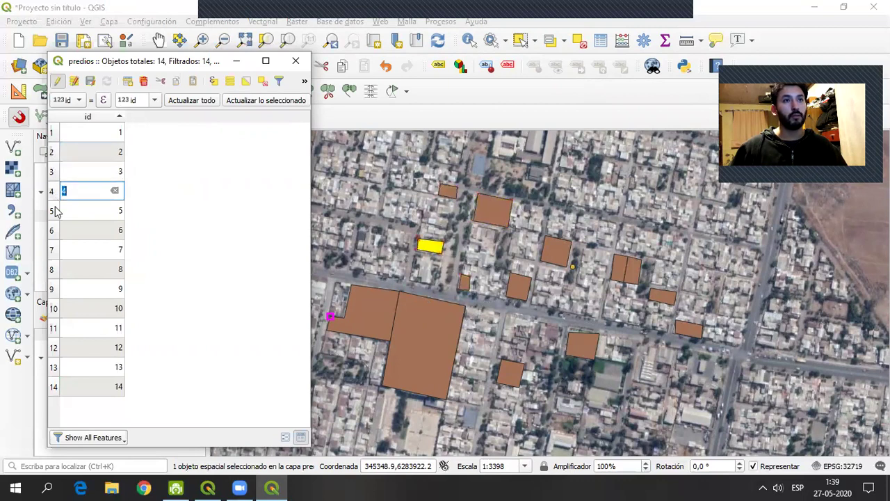
left_click(57, 211)
left_click(58, 231)
left_click(57, 255)
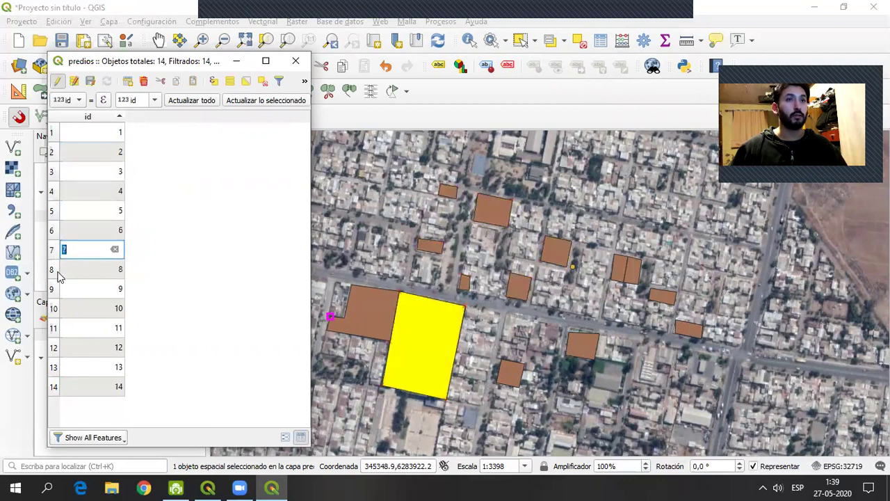
left_click(59, 274)
left_click(57, 389)
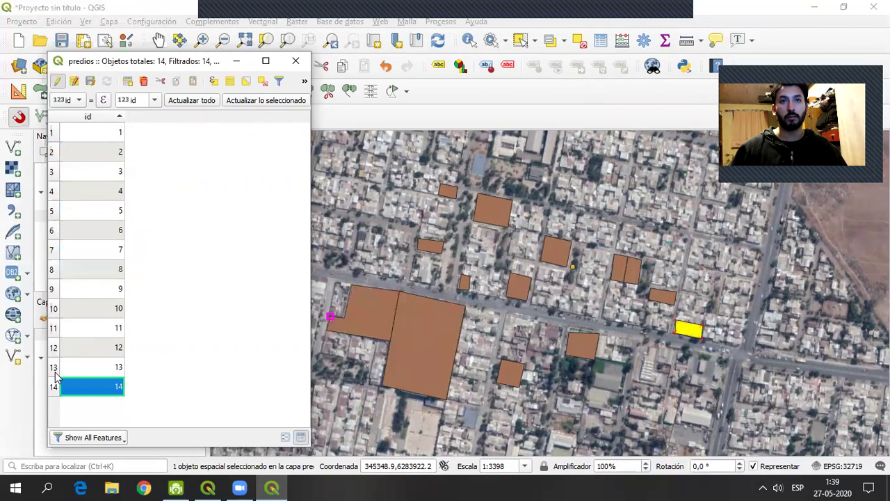
left_click(55, 367)
left_click(55, 348)
left_click(56, 328)
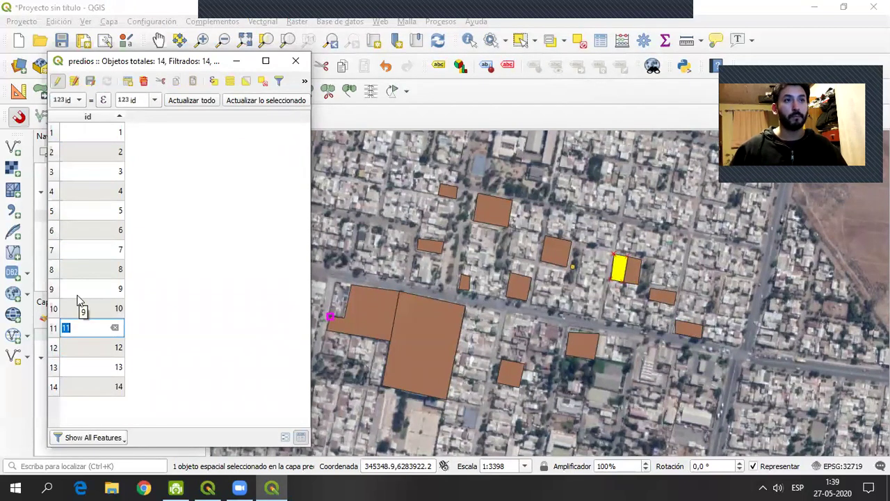
left_click_drag(185, 64, 224, 63)
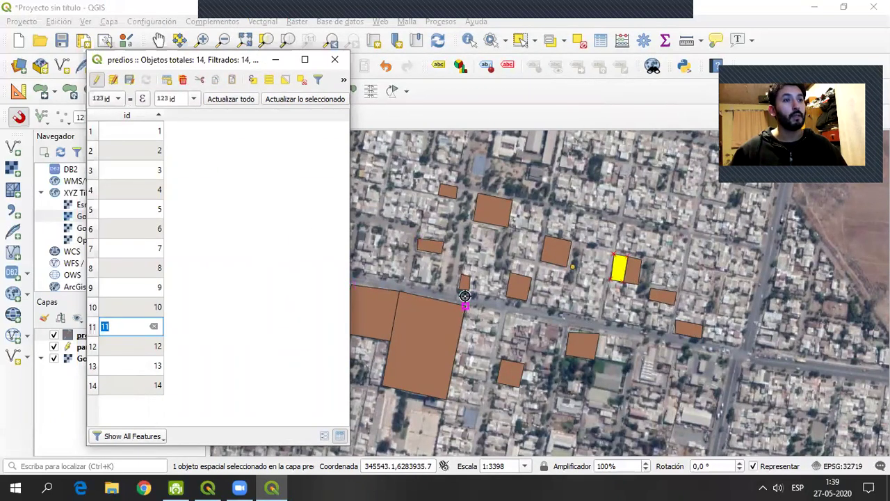
left_click(239, 488)
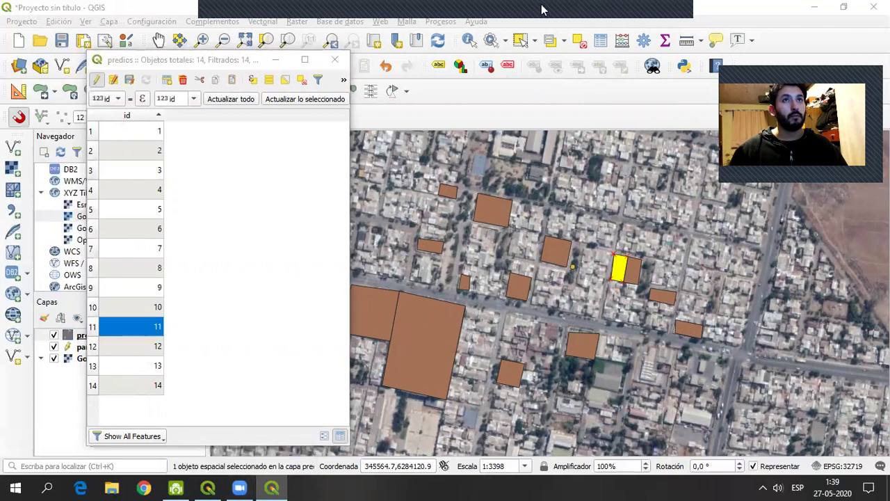
mouse_move(557, 23)
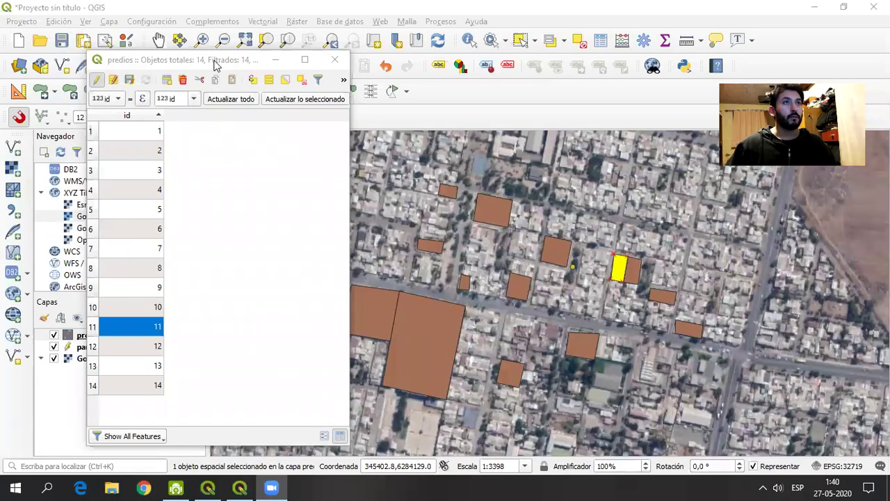
Reposition the attribute table window and widen it enough to show its complete set of tools.
left_click_drag(214, 63, 261, 76)
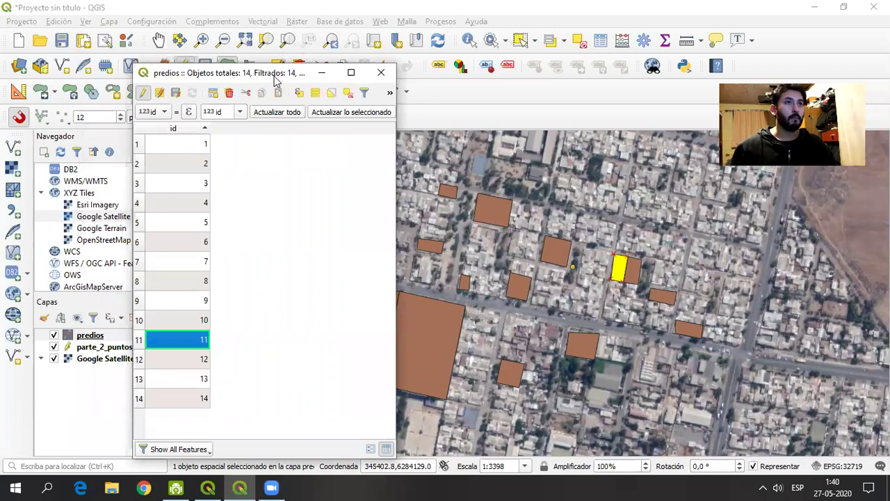
left_click_drag(276, 80, 302, 63)
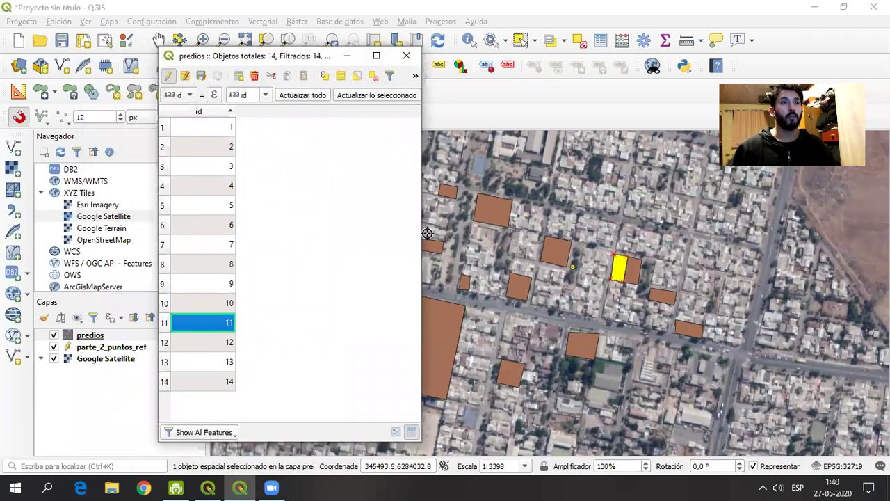
left_click_drag(422, 232, 704, 278)
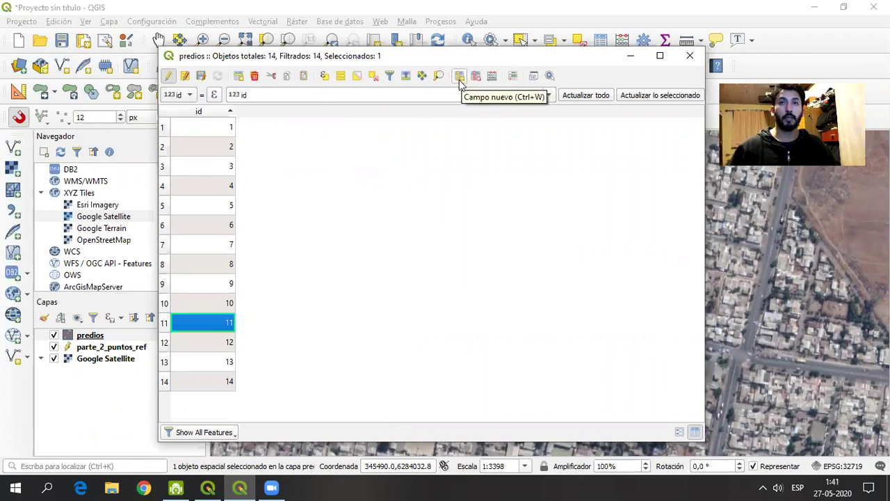
left_click_drag(457, 60, 467, 64)
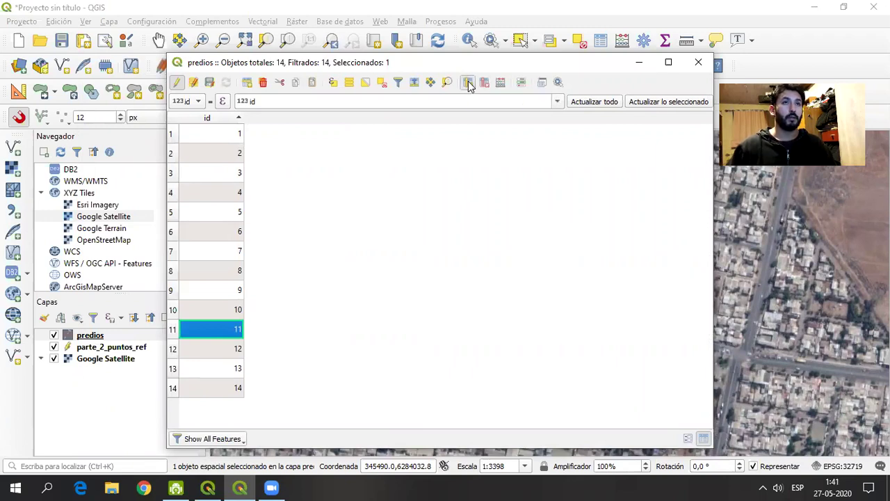
Add a text (string) field named CALLE with a length of 25 to the predios attribute table.
left_click(468, 84)
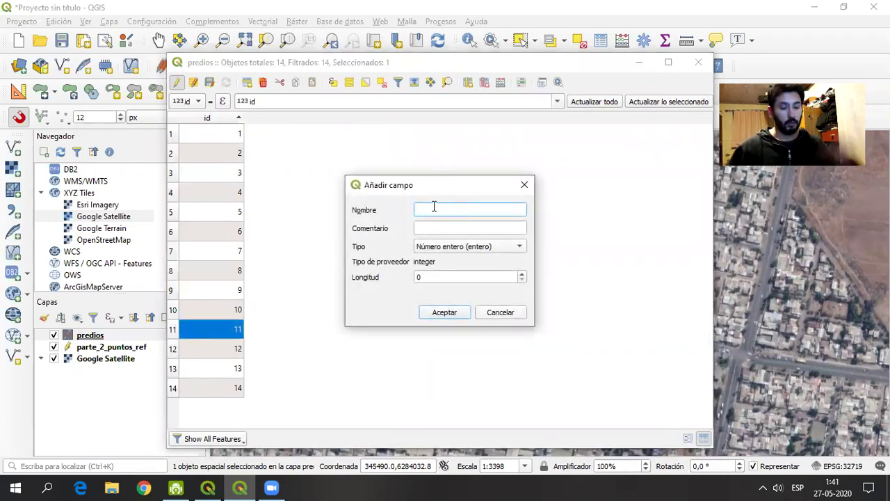
type("CALLE")
left_click(434, 229)
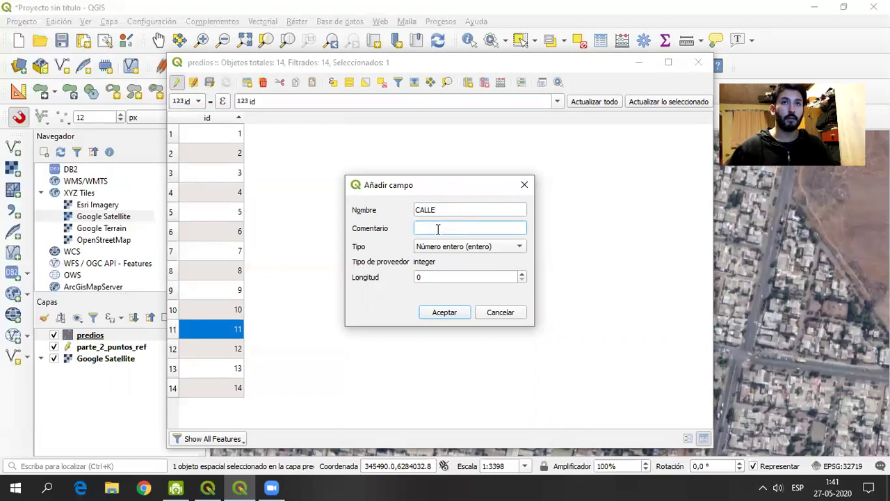
left_click_drag(474, 209, 379, 212)
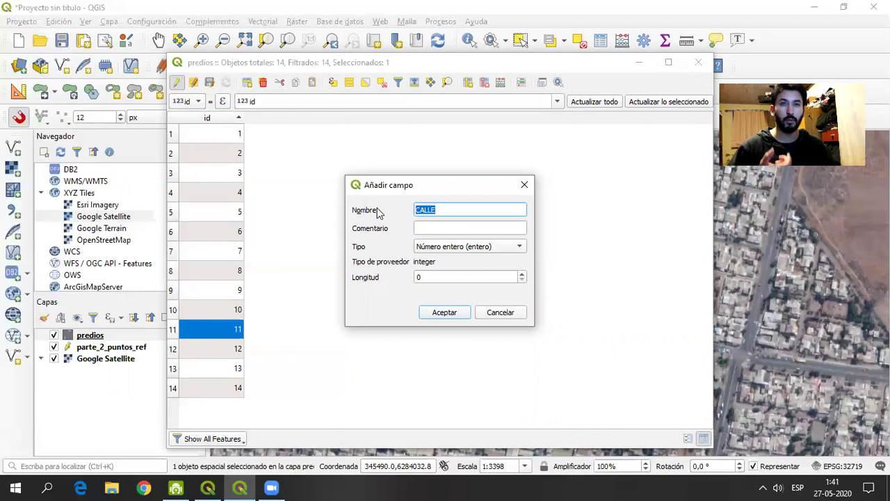
left_click(441, 209)
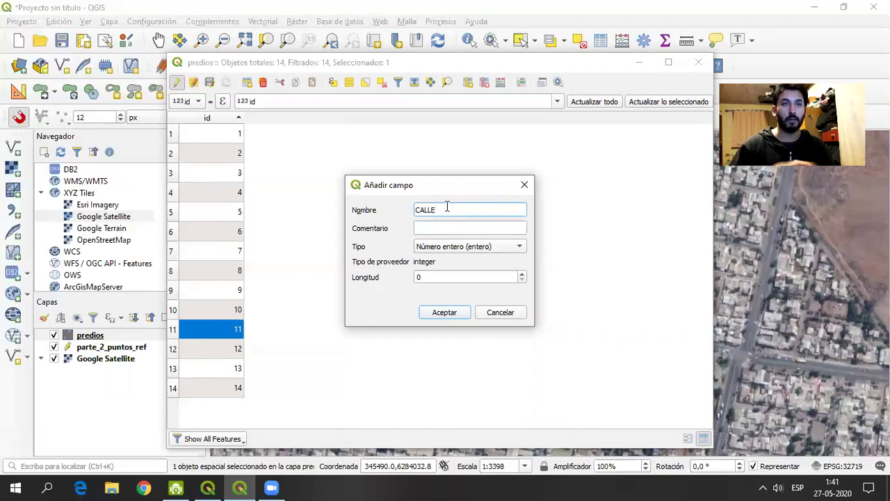
left_click(442, 226)
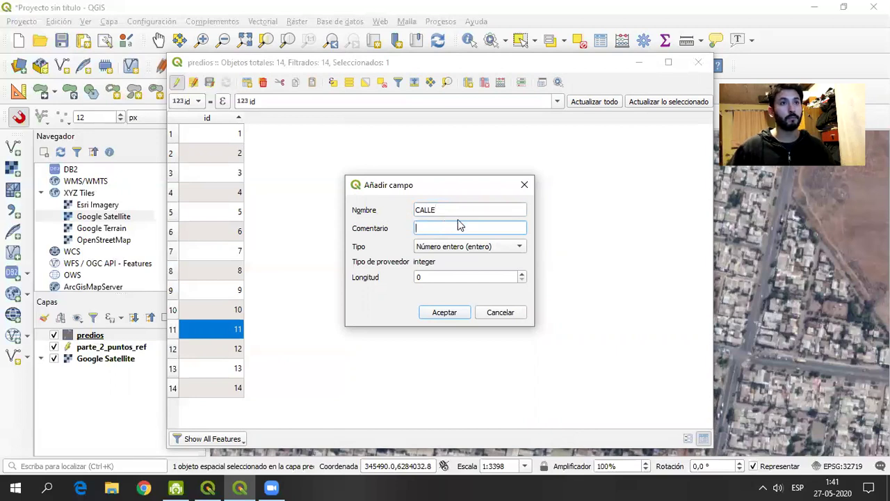
left_click(501, 249)
left_click(449, 287)
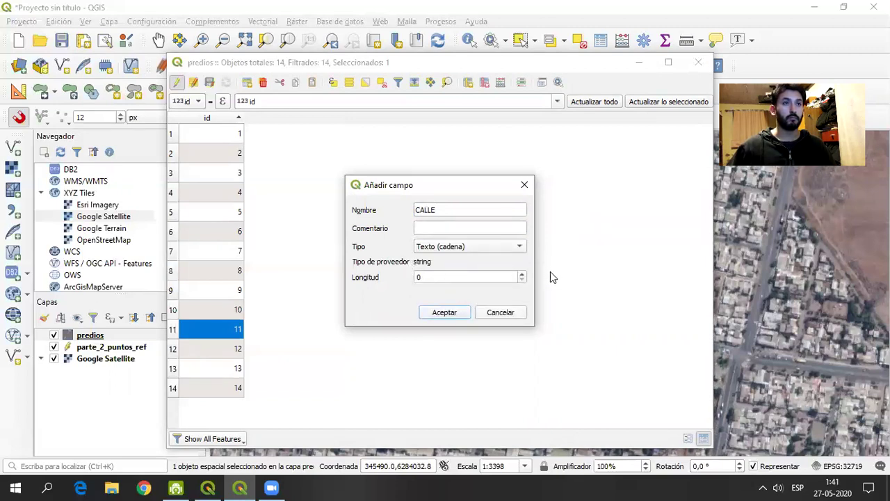
double_click(435, 280)
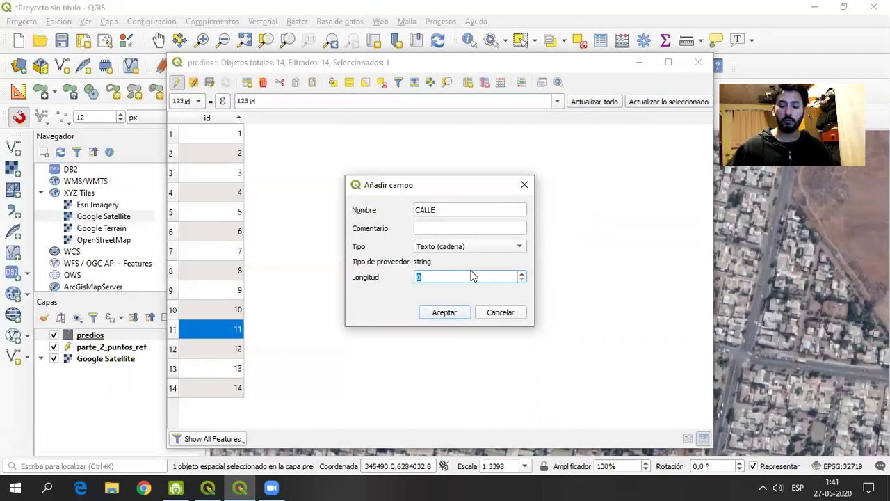
type("25")
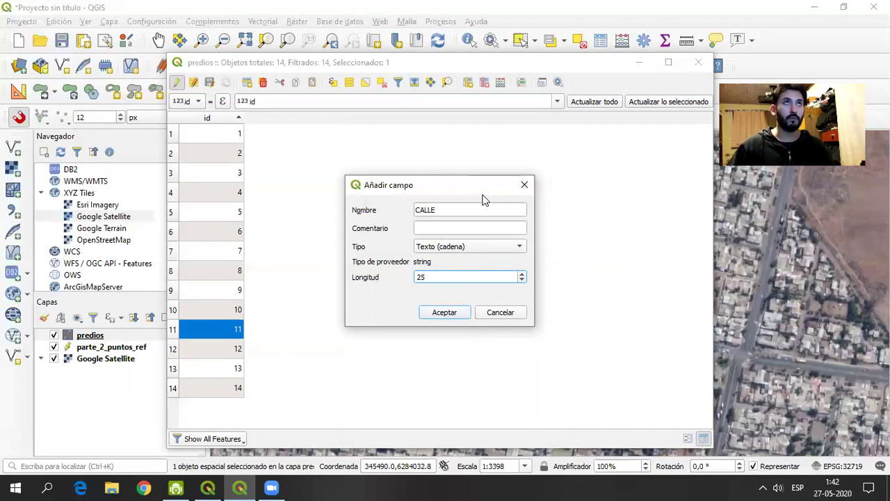
left_click(444, 314)
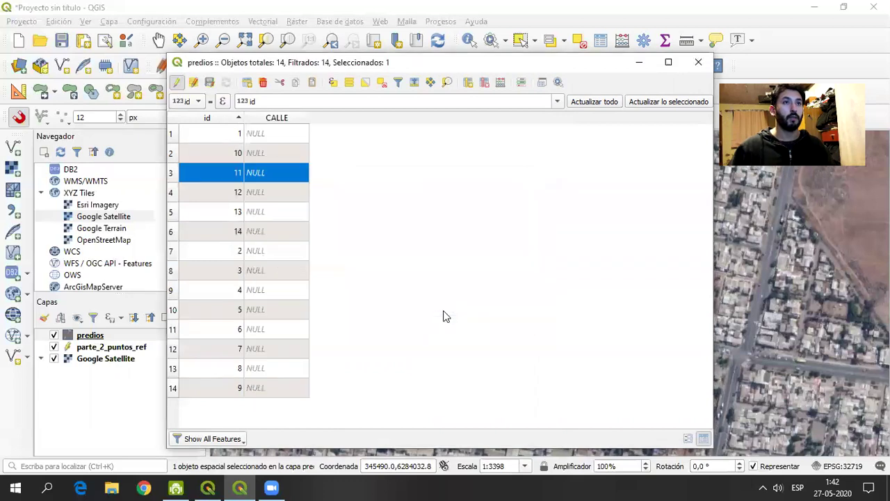
Widen the CALLE column slightly and move the attribute table window below the main toolbars.
double_click(276, 134)
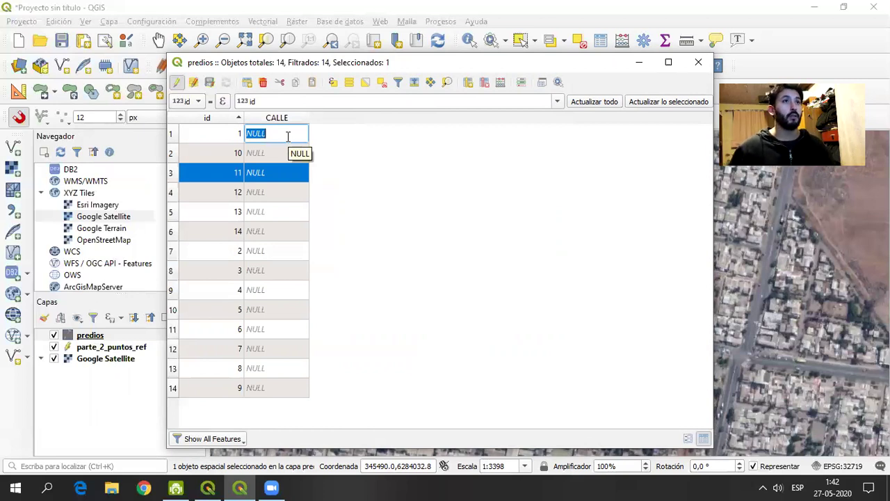
left_click_drag(308, 117, 332, 118)
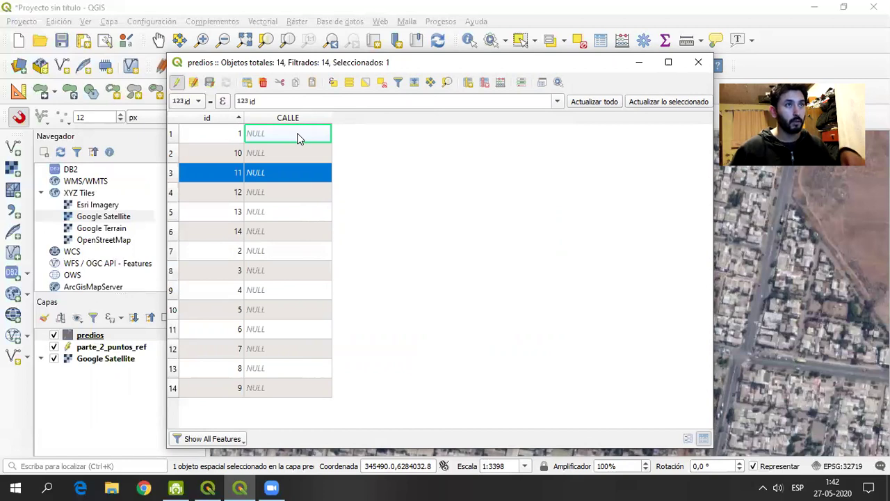
double_click(299, 136)
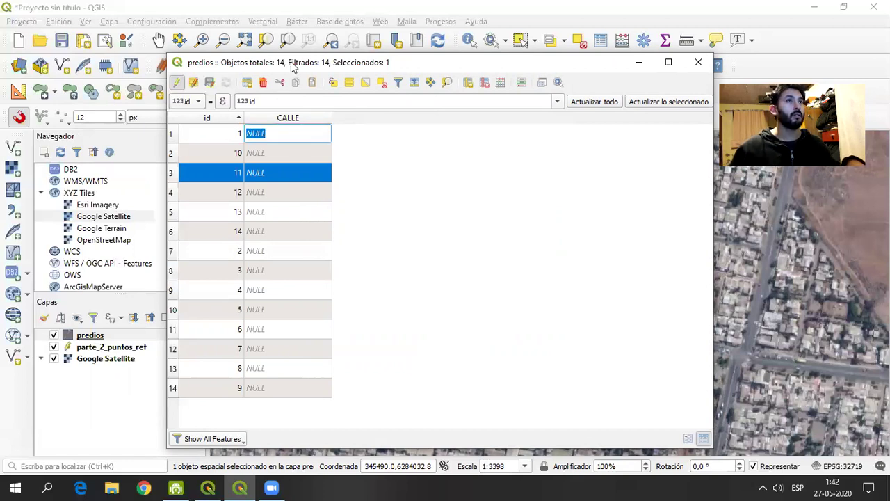
left_click_drag(292, 65, 322, 114)
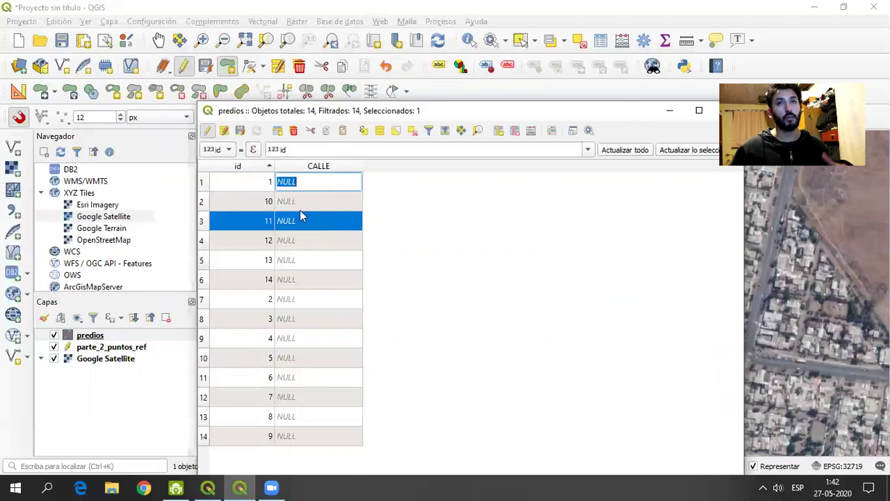
Enter NEPTUNO as the CALLE value for id 1 and CARRASCAL for id 10.
left_click(308, 182)
left_click_drag(307, 181, 269, 183)
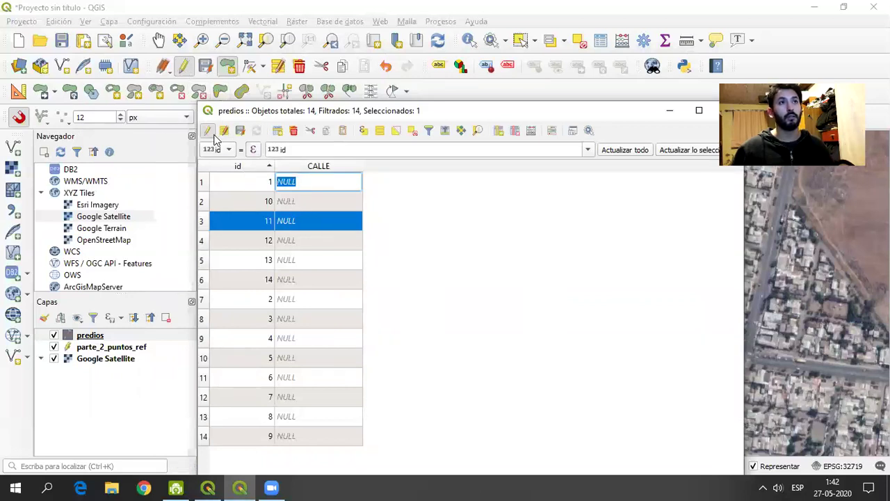
left_click_drag(311, 183, 257, 176)
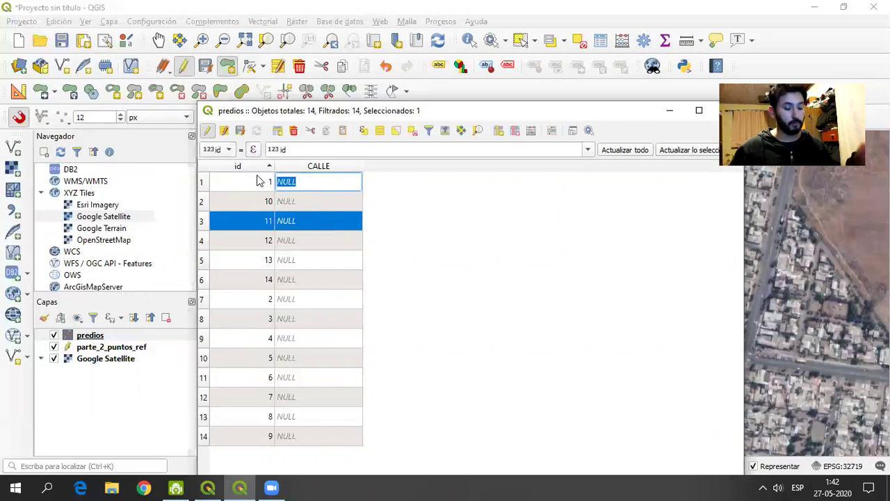
type("NEPTUNO")
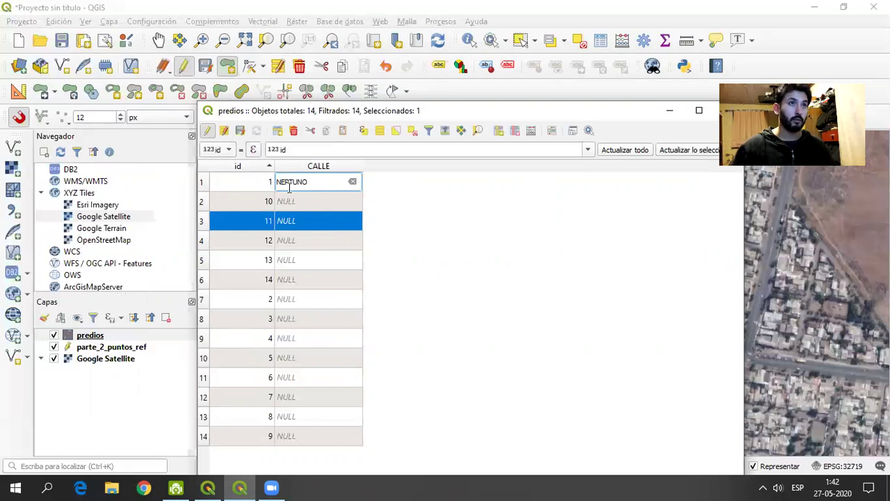
double_click(348, 200)
type("CARRASCAL")
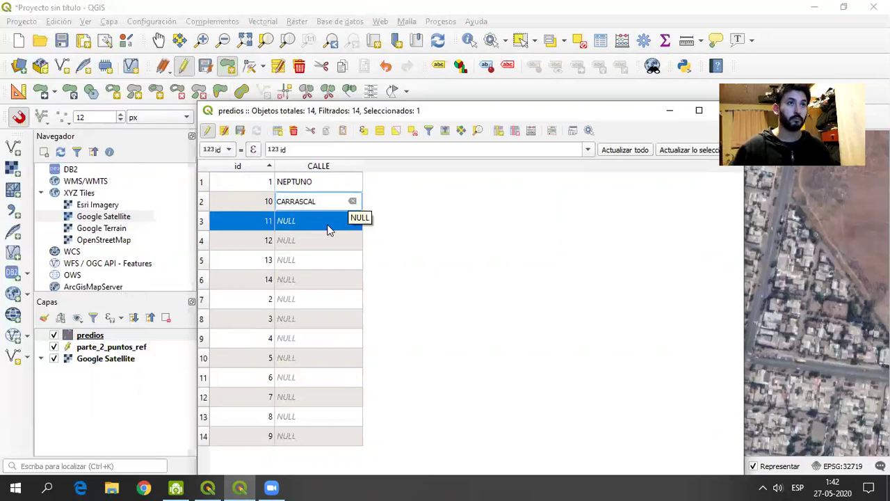
Enter the CALLE values PUDETO for id 11, CABILDO for id 12 and SAN JOSE DE LA ESTRELLA for id 13.
double_click(329, 228)
type("PUDETO")
double_click(345, 244)
type("CABILDO")
double_click(332, 260)
type("SAN JOSE DE LA ESTRELLA")
Widen the CALLE column to fit its longest name, and enter COLOMBIA for id 14 and BRASIL for id 2.
double_click(316, 278)
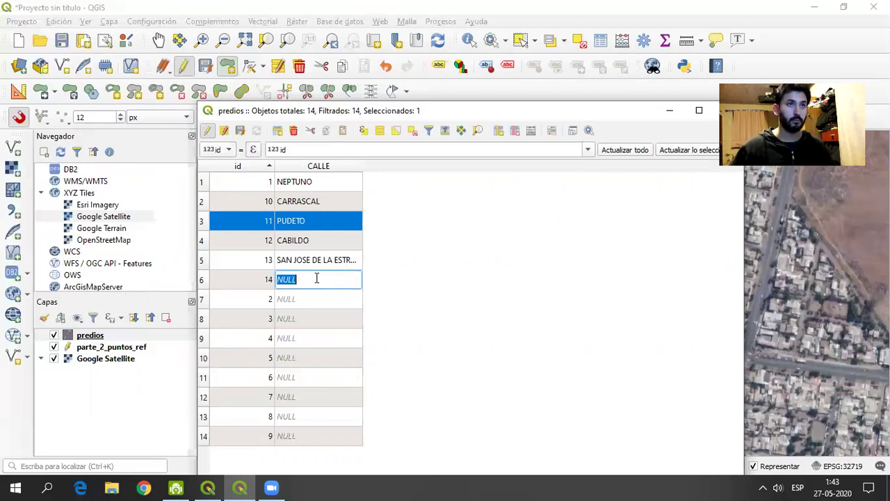
left_click_drag(362, 166, 386, 166)
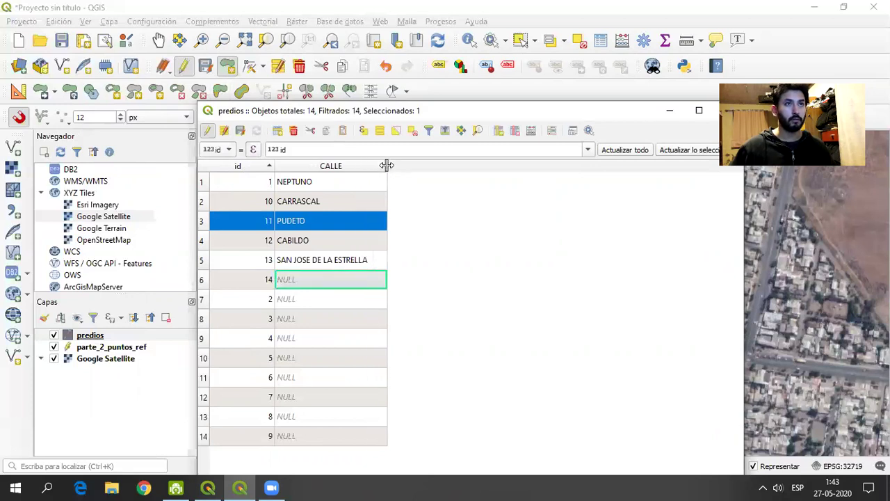
double_click(319, 278)
type("C")
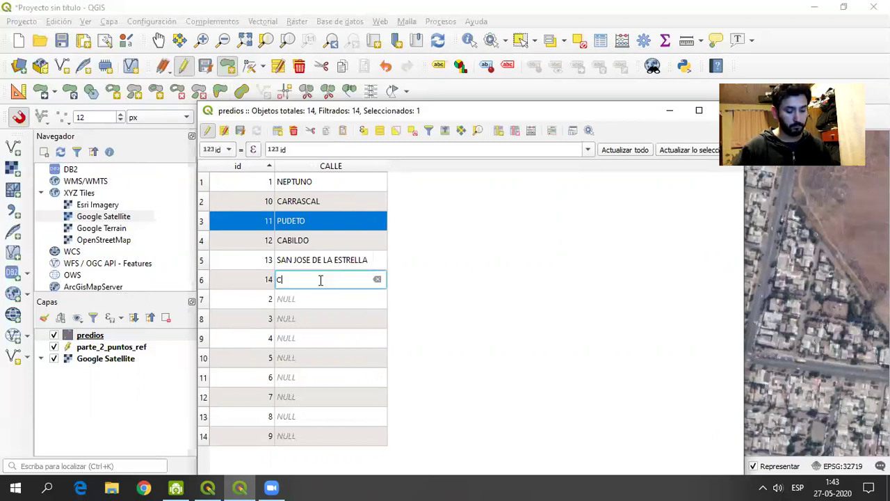
type("OLOMBIA")
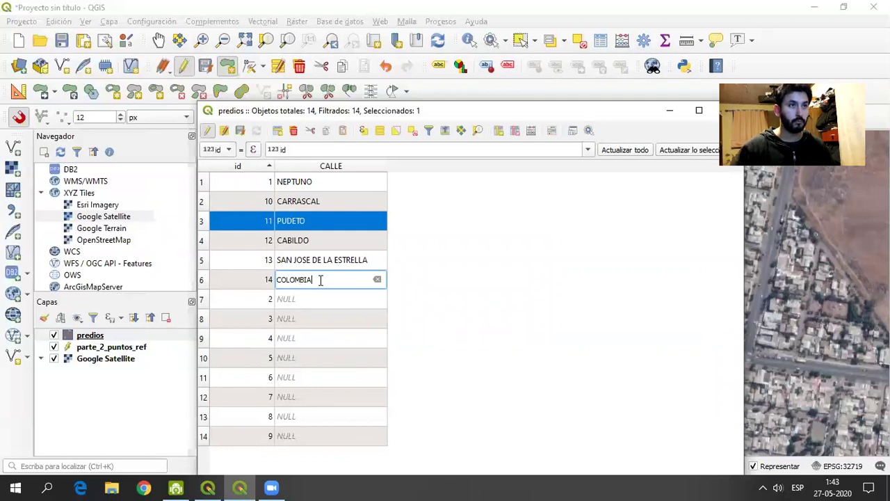
double_click(317, 302)
type("BRASIL")
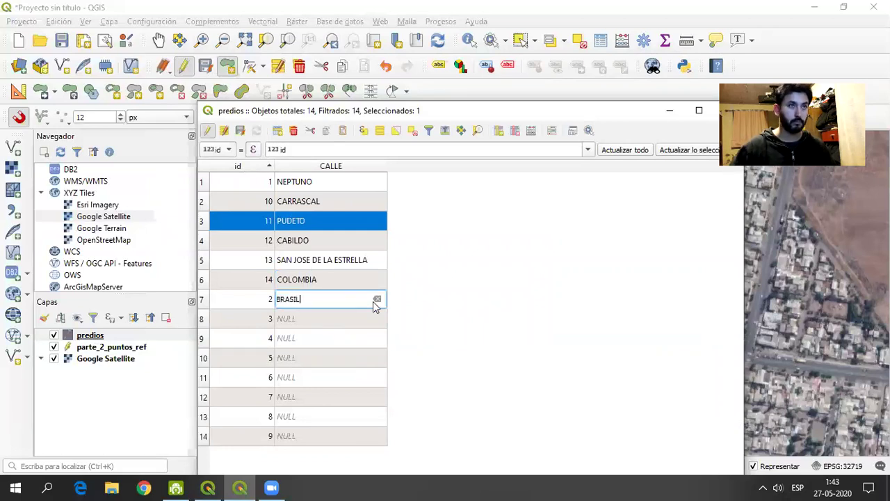
Enter MEXICO as the CALLE value for id 3 and TOBALABA for id 4.
double_click(346, 316)
type("MEXI")
type("CO")
key("BackSpace")
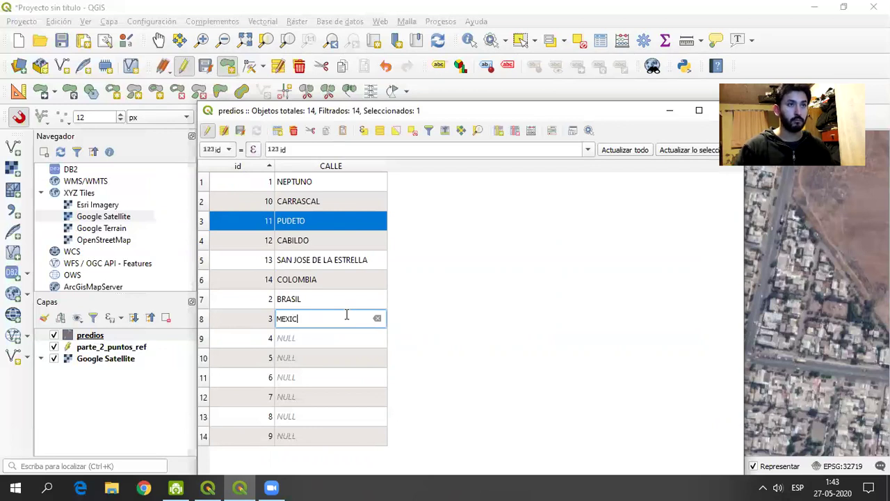
type("O")
double_click(312, 338)
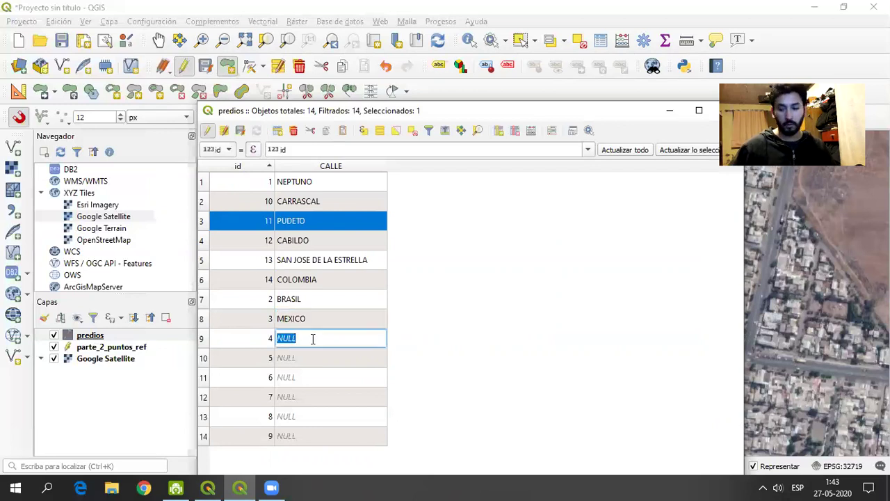
type("T")
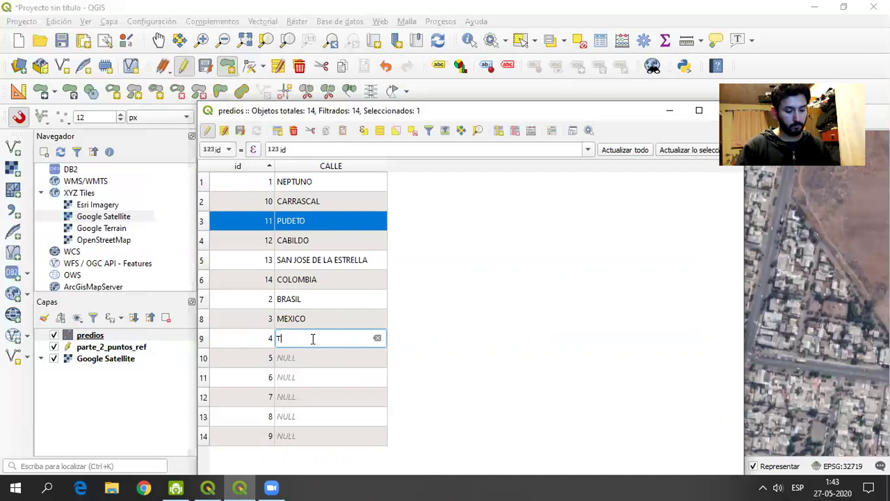
type("OBALABA")
Enter ESTADO as the CALLE value for id 5 and SAN ANTONIO for id 6.
double_click(303, 357)
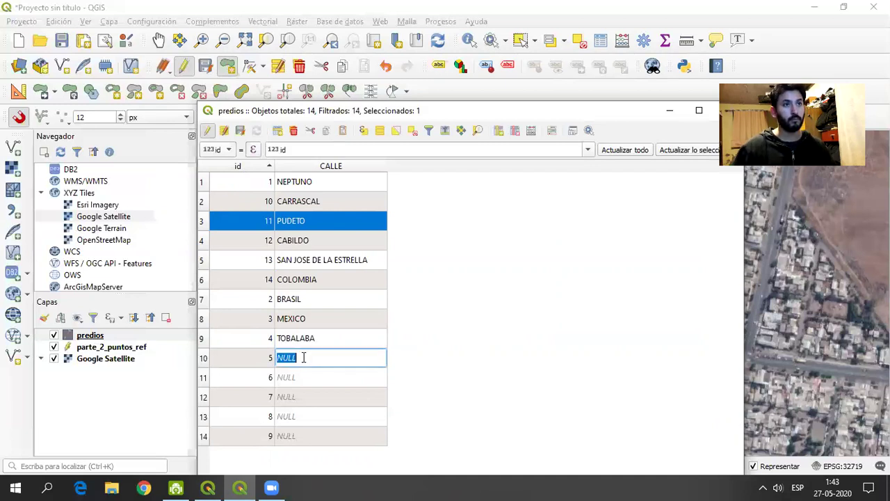
type("ESTADO")
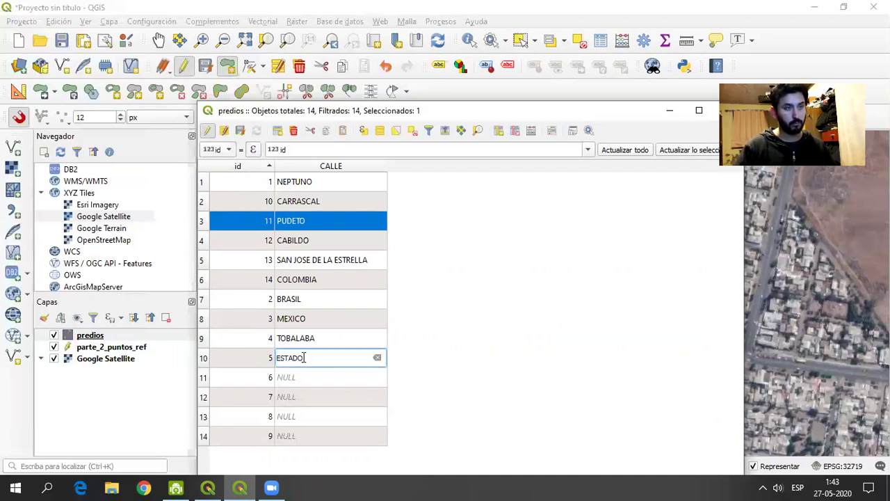
double_click(306, 375)
type("SAN A")
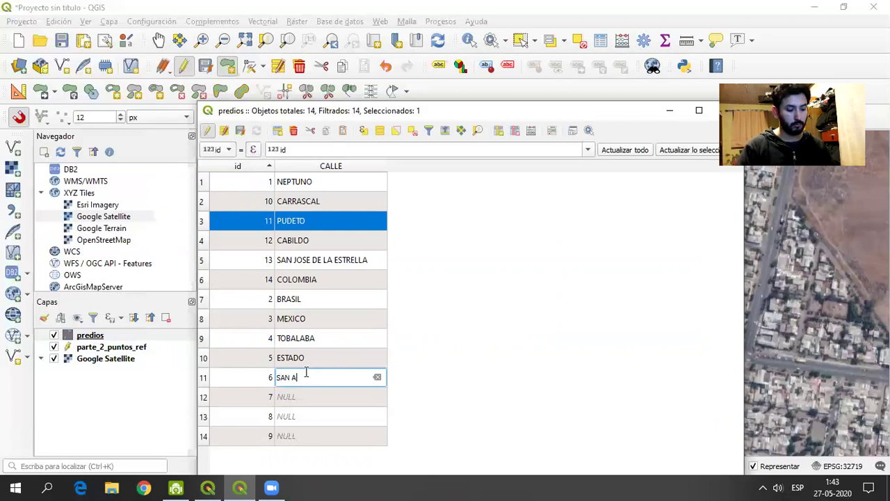
type("NTONIO")
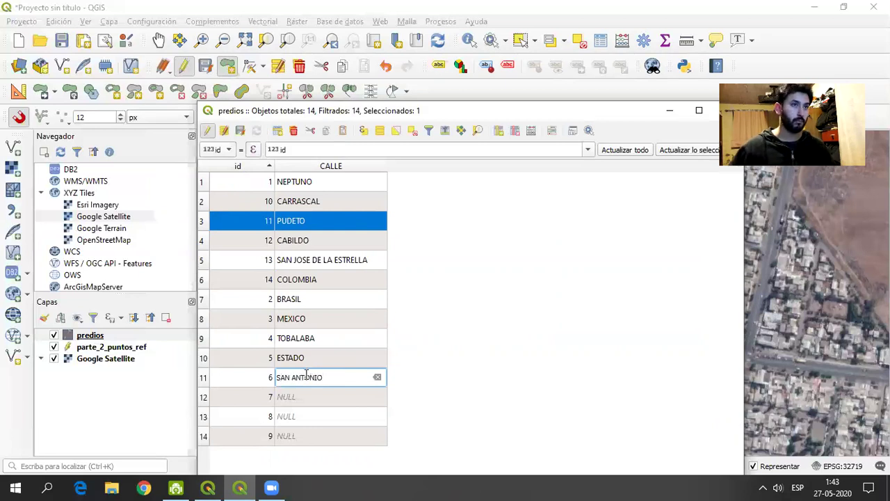
Enter the CALLE values JOSE JOAQUIN PEREZ for id 7, MAPOCHO for id 8 and TRANSITO for id 9.
double_click(304, 395)
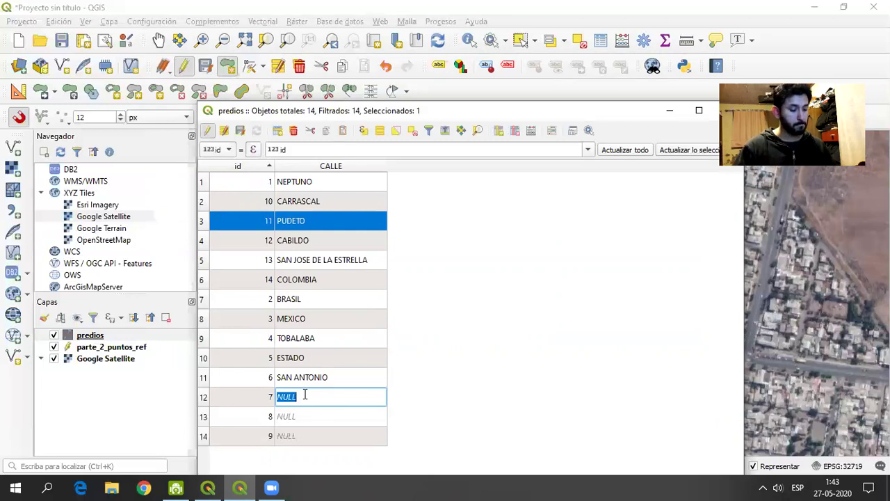
type("JOSE ")
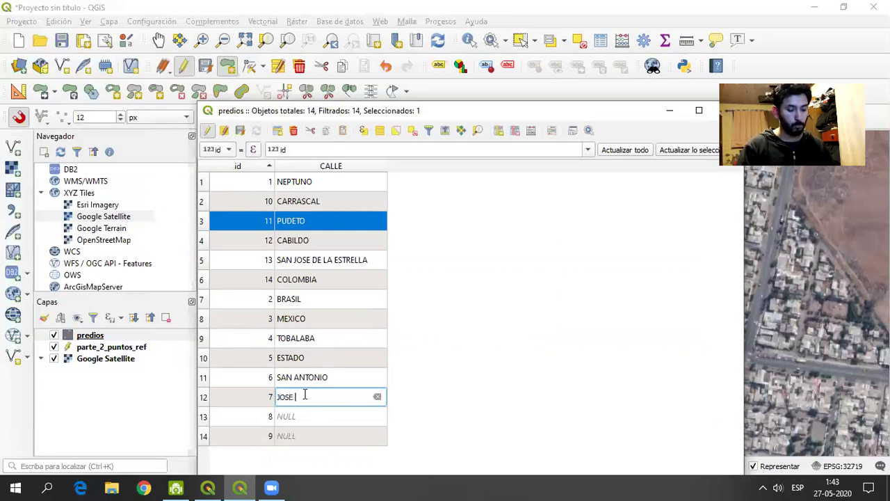
type("JOAQUIN PEREZ")
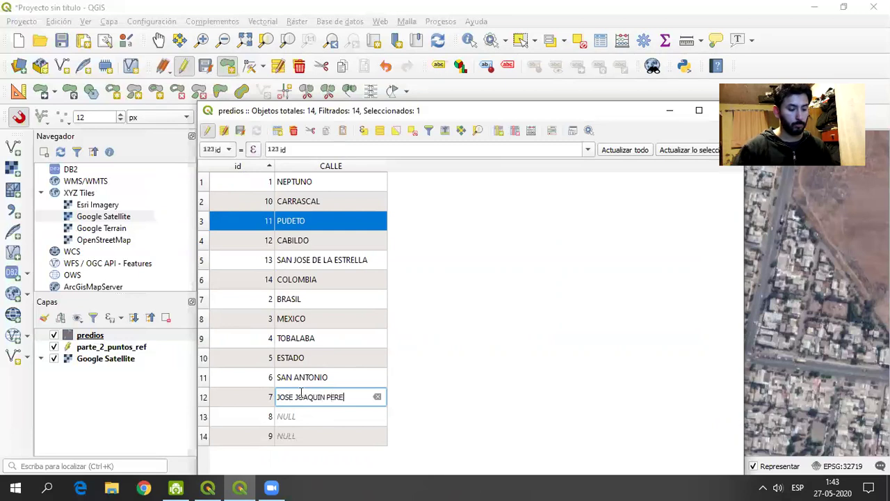
double_click(289, 415)
type("MAPOC")
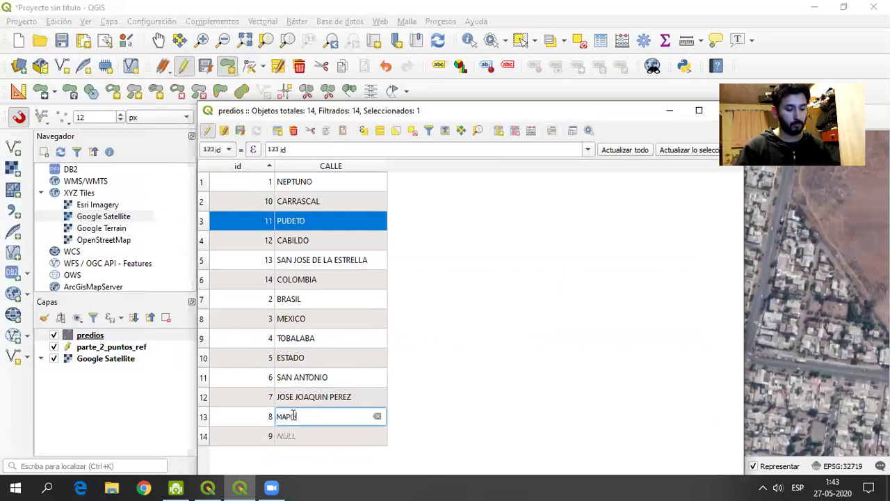
type("HO")
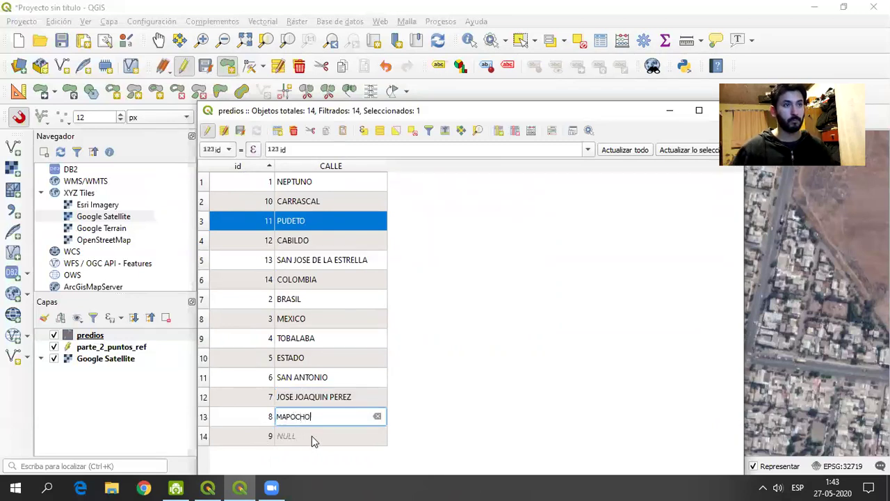
double_click(313, 436)
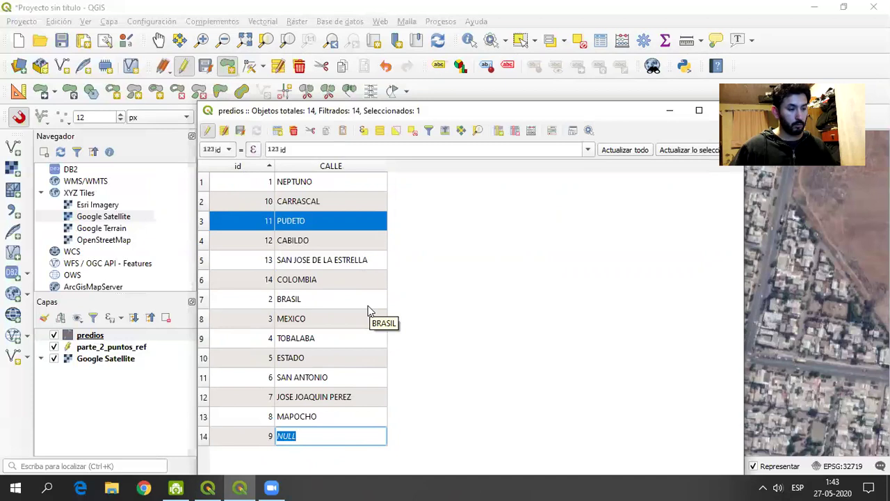
type("TRANSITO")
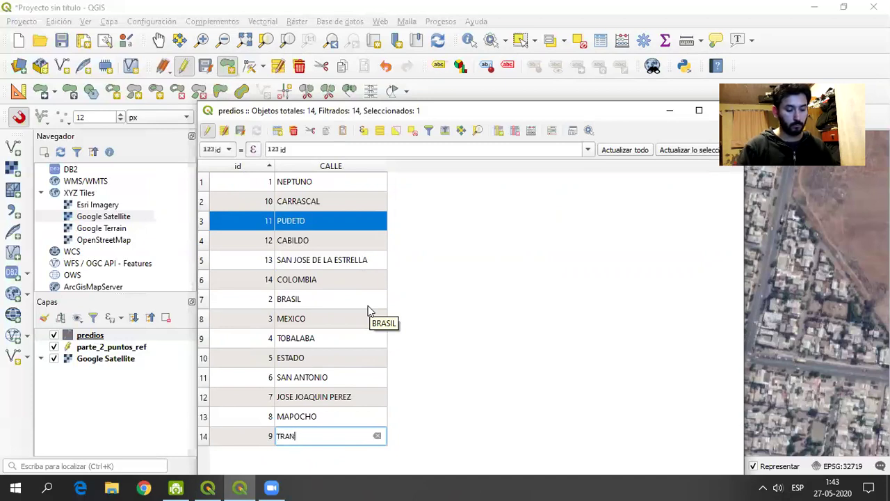
double_click(325, 382)
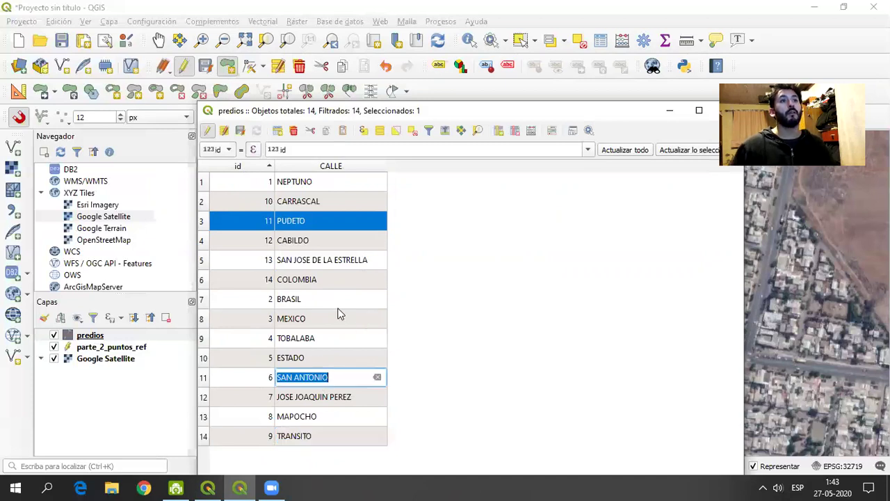
double_click(338, 300)
double_click(335, 181)
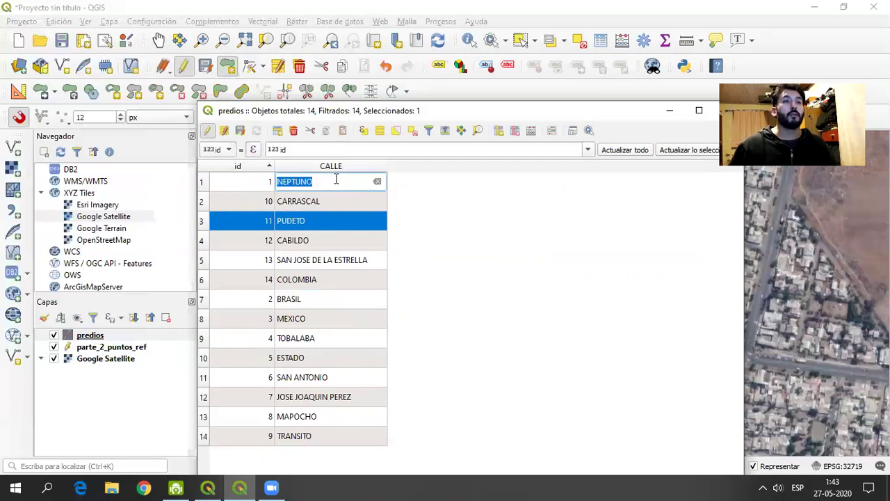
left_click(339, 179)
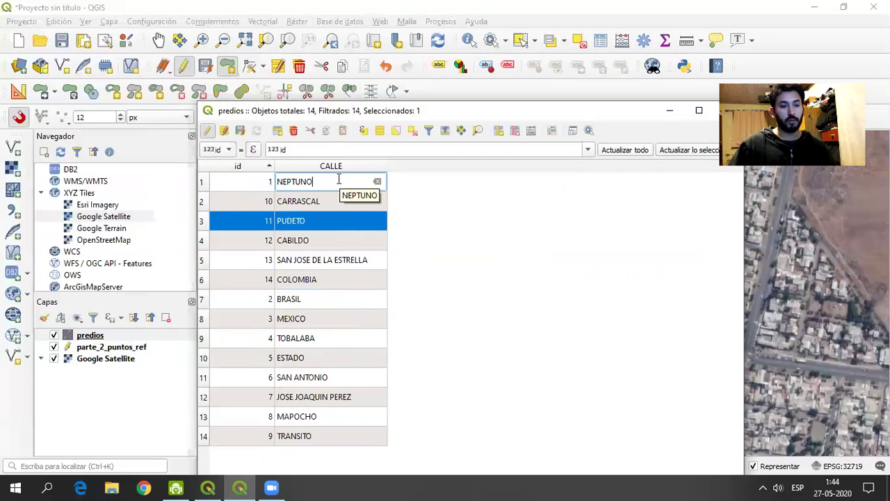
Sort the attribute table by CALLE and back by id, and widen the CALLE column to fit its longest name.
left_click(377, 165)
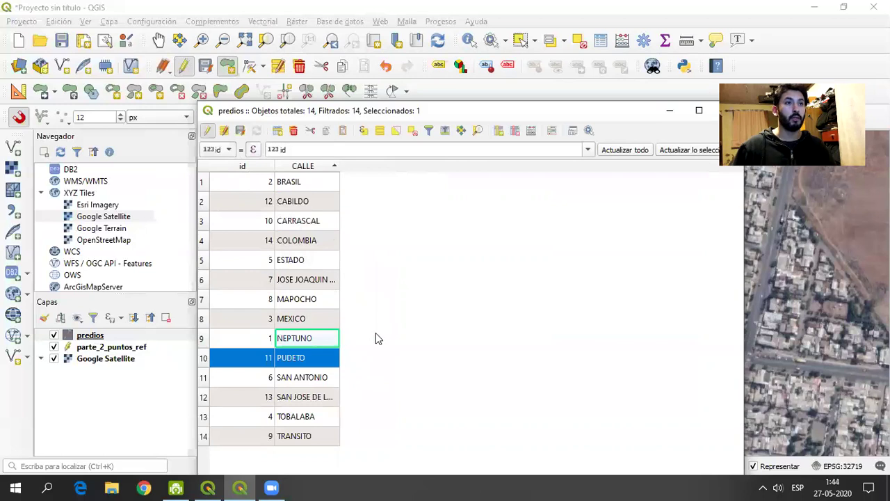
left_click(251, 170)
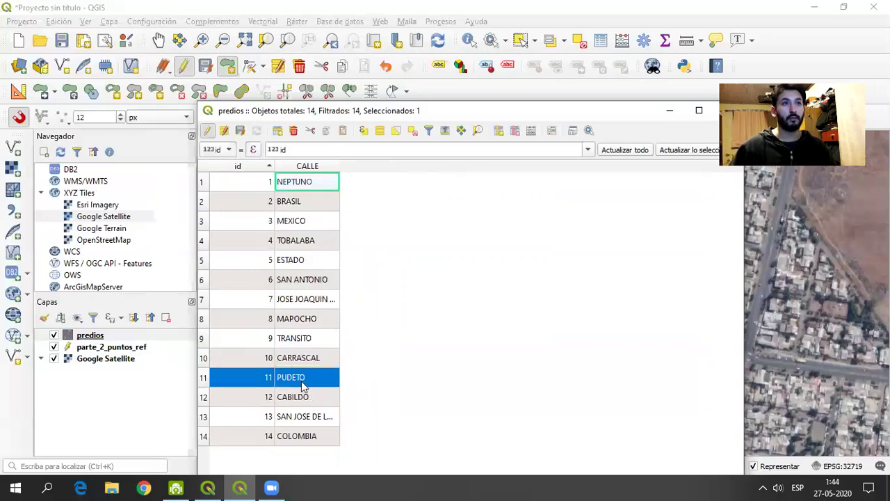
left_click_drag(339, 167, 397, 164)
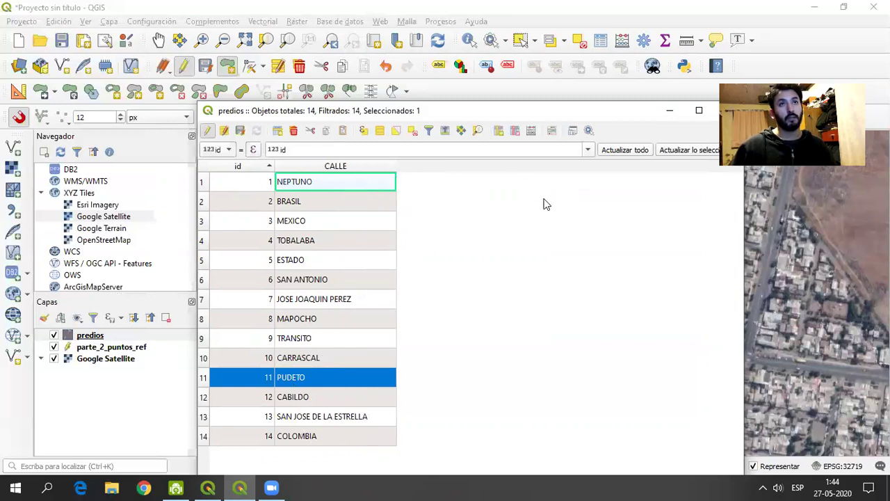
Add a field named NUMERO to the predios table with type Texto (cadena) and length 20.
left_click(498, 132)
type("NUMERO")
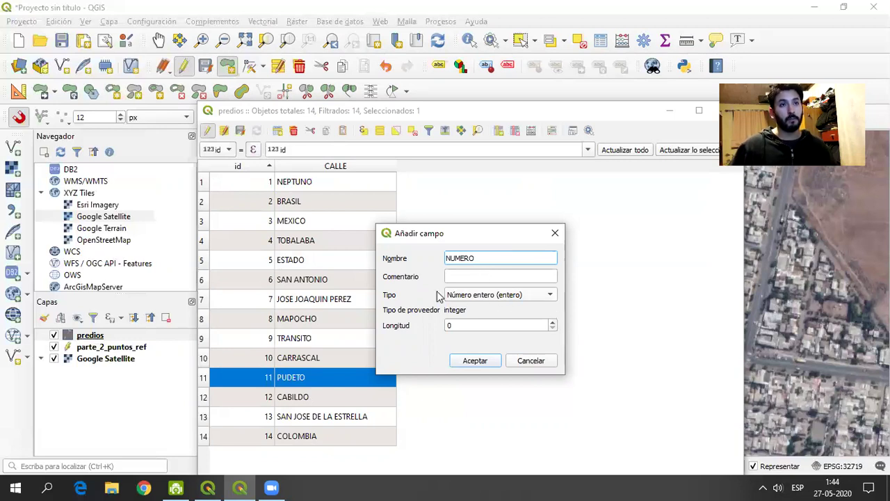
left_click(532, 295)
left_click(489, 337)
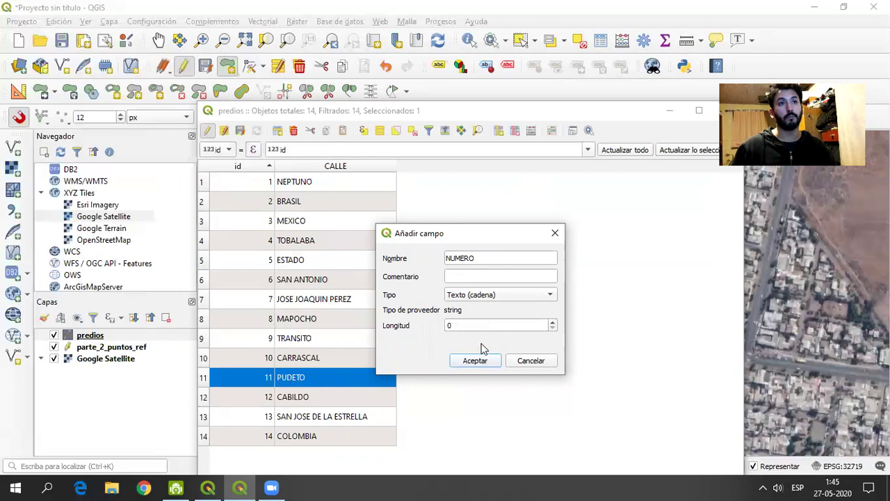
double_click(468, 324)
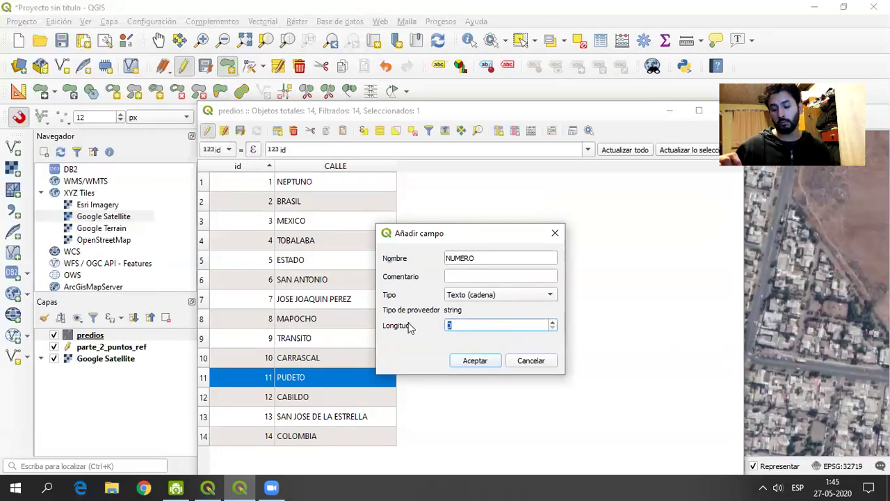
type("10")
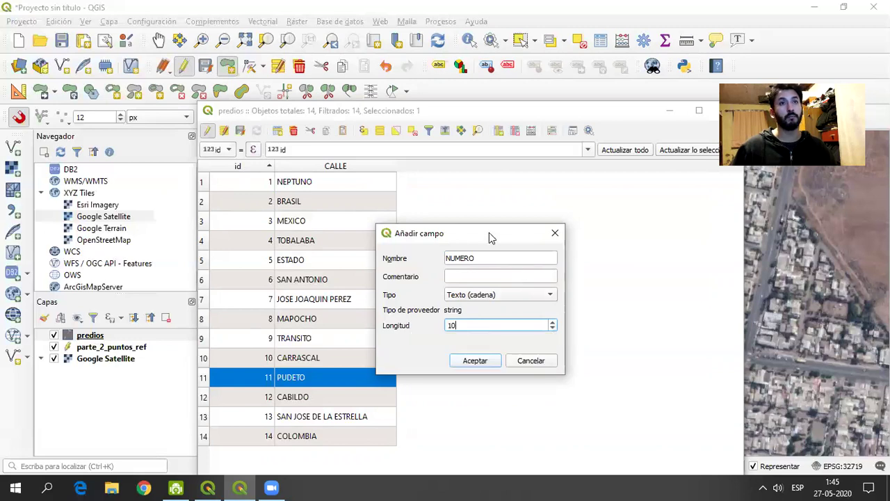
left_click_drag(489, 232, 489, 207)
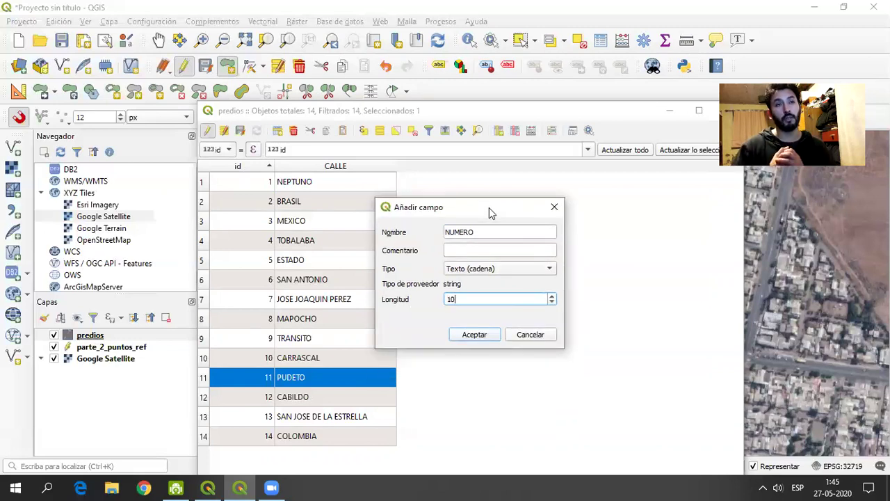
double_click(467, 301)
type("200")
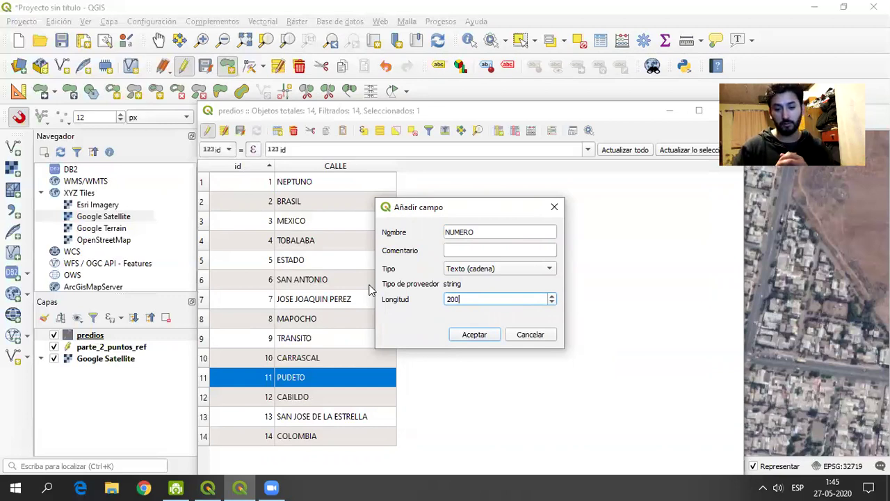
double_click(465, 300)
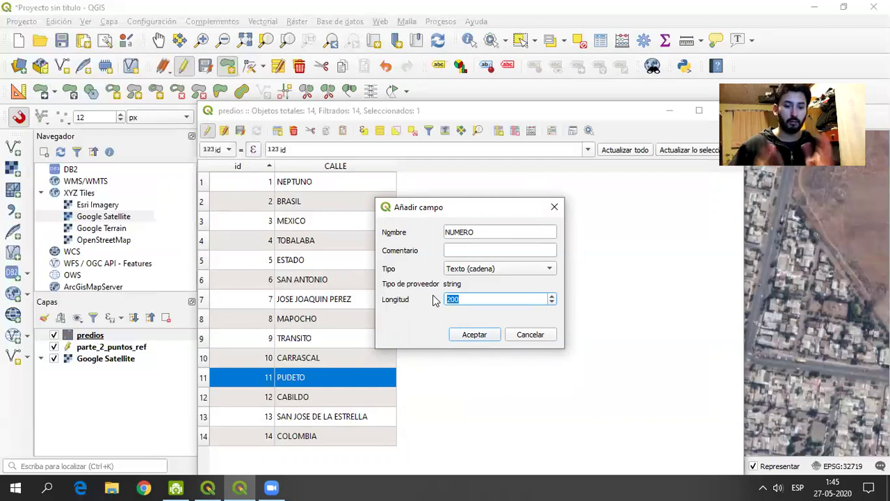
type("20")
left_click(489, 339)
Enter the NUMERO values 123 for id 1, 5241 for id 10 and 10654 for id 11.
double_click(436, 182)
type("123")
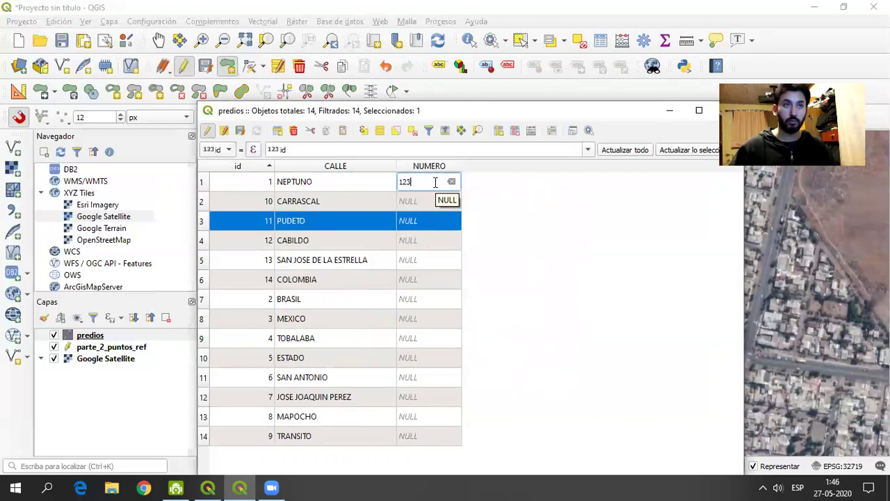
key("Return")
double_click(441, 202)
type("5241")
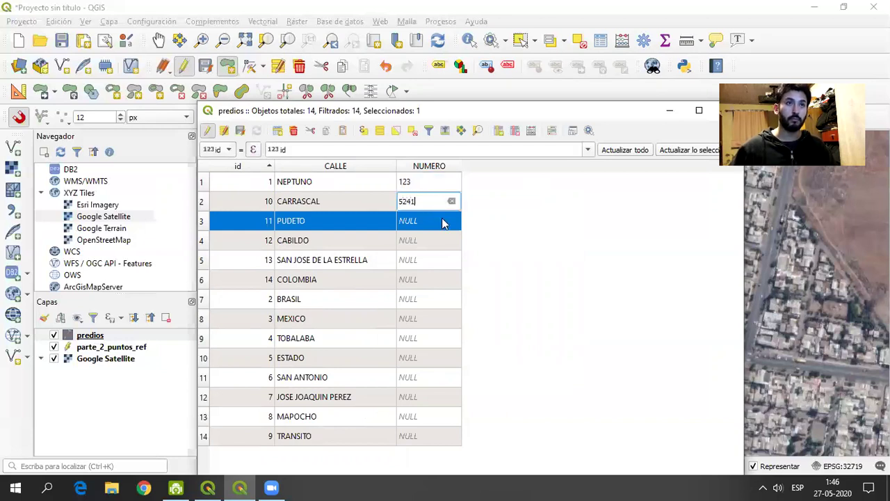
double_click(431, 221)
type("10654")
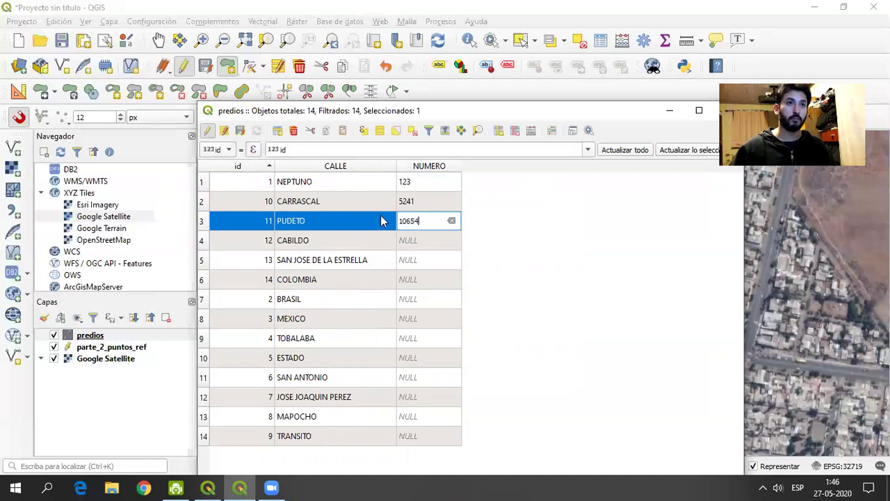
Enter the alphanumeric NUMERO values 123A for id 12 and 856-B for id 13.
double_click(417, 238)
type("1")
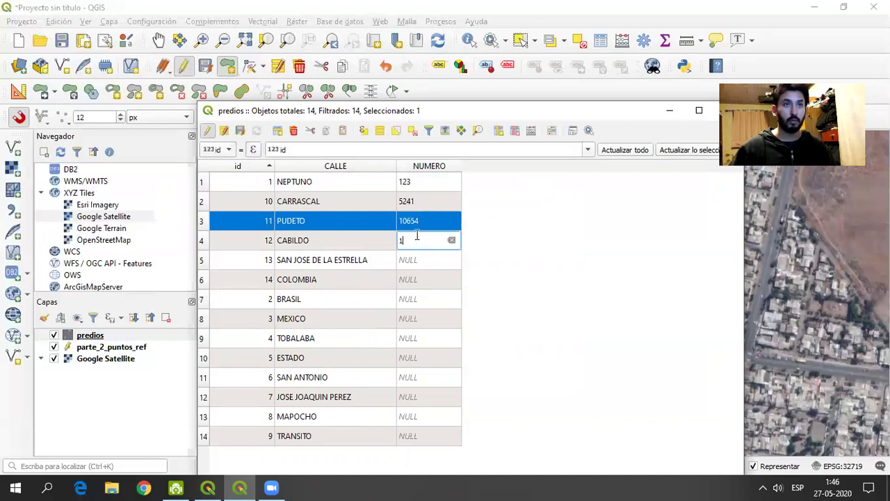
type("23A")
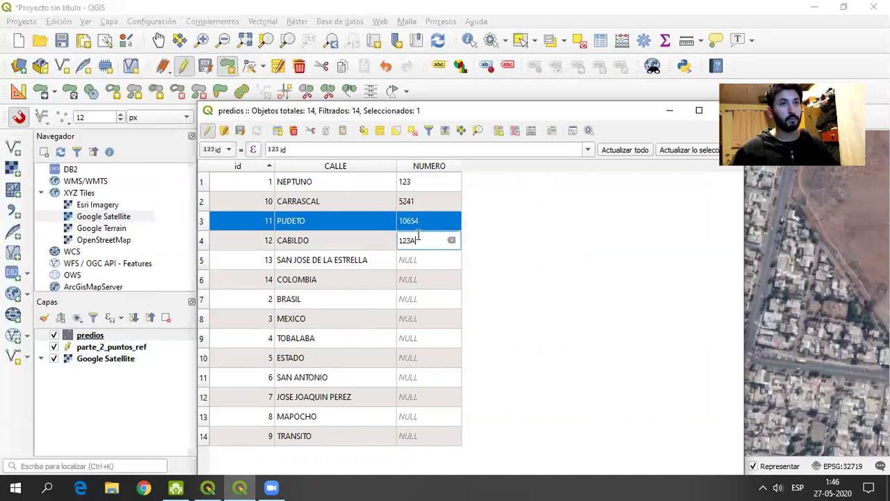
double_click(436, 258)
type("85")
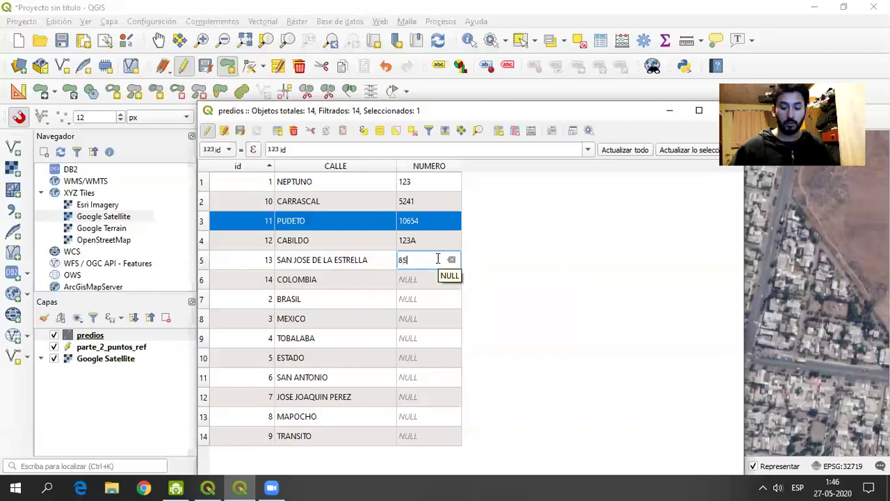
type("6-B")
Enter the NUMERO values 9512 for id 14, 7770 for id 2 and 9654 for id 3.
double_click(432, 280)
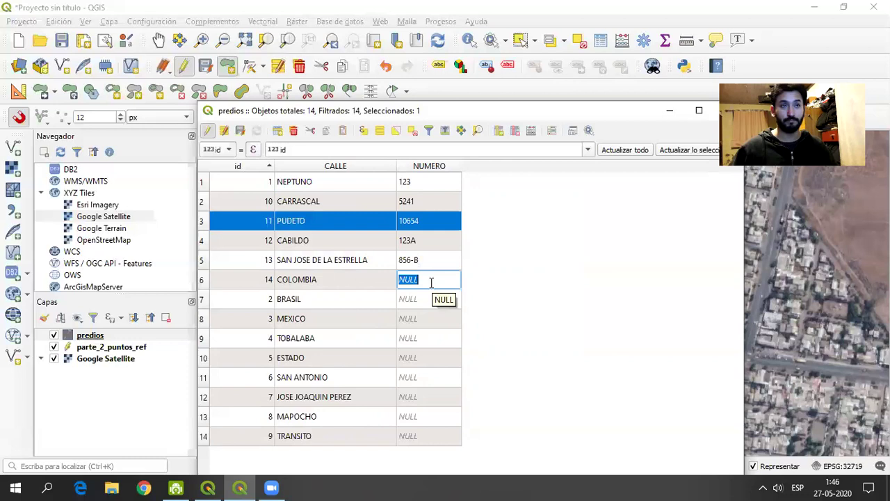
type("9512")
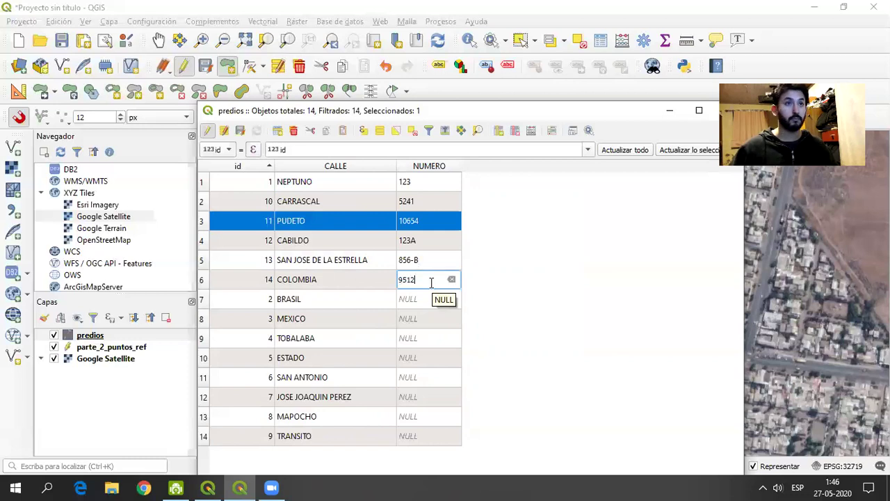
double_click(436, 293)
type("7770")
double_click(432, 316)
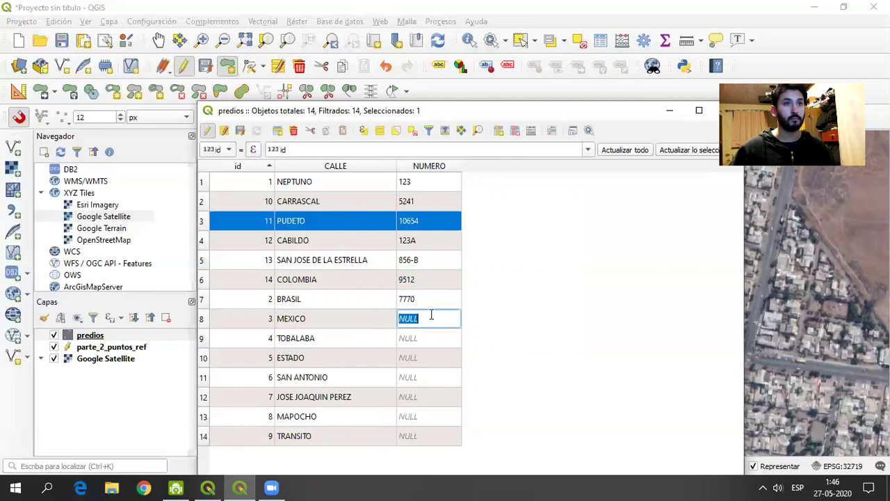
type("9654")
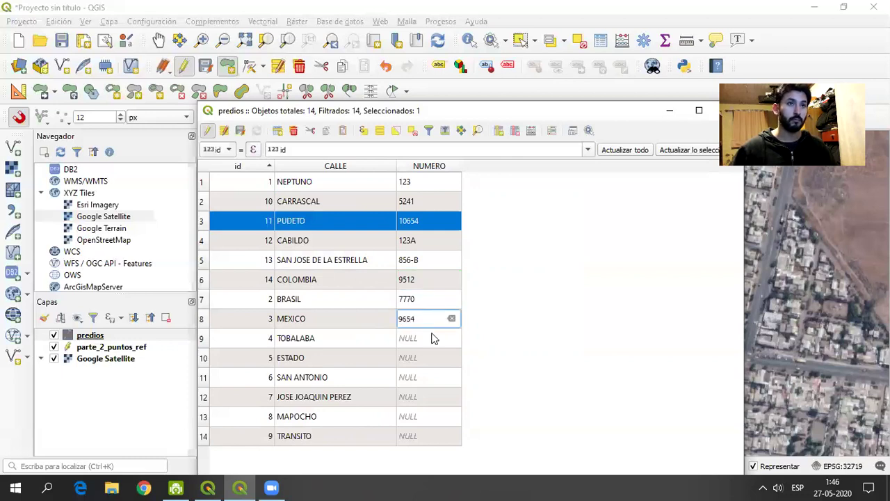
Enter 3266 as the NUMERO value for id 4 and 8641 for id 5.
double_click(432, 338)
type("326")
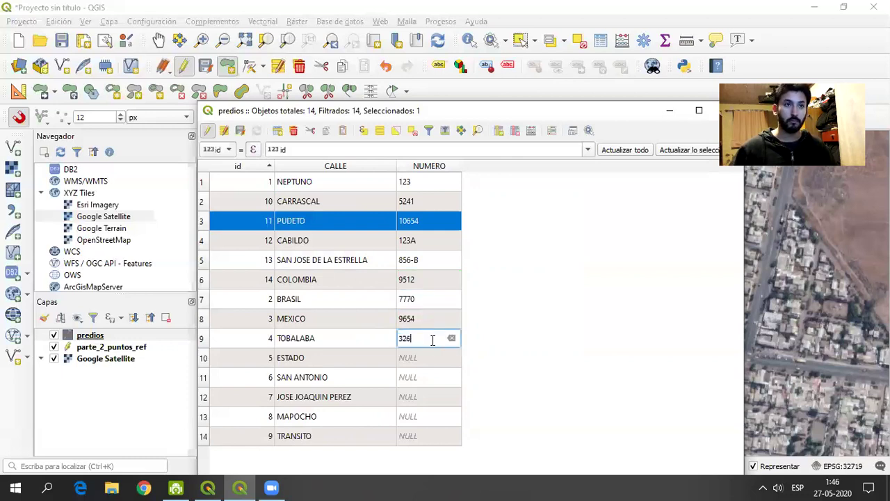
type("65")
key("BackSpace")
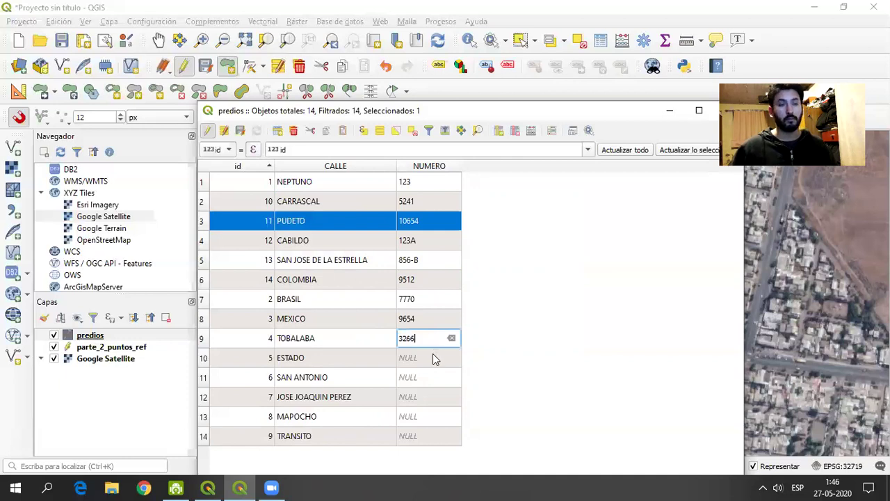
double_click(434, 356)
type("8641")
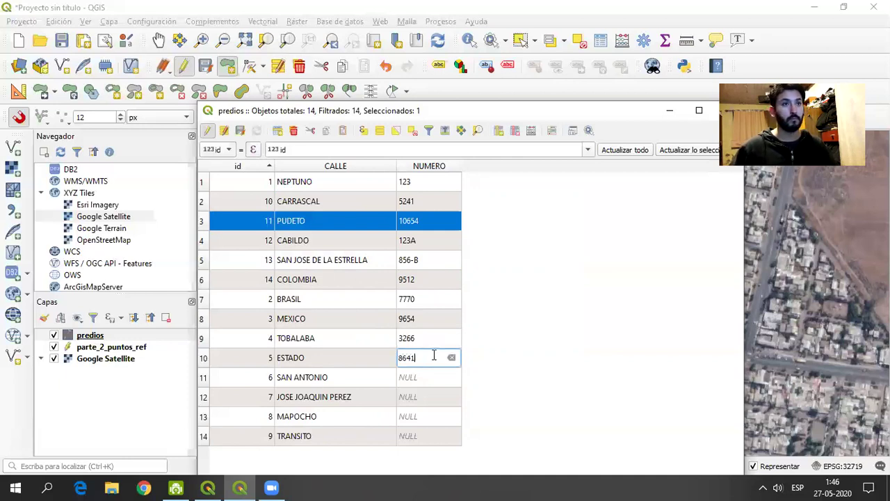
Enter the NUMERO values 459 for id 6, 12 for id 7, 8524 for id 8 and 6542 for id 9.
double_click(428, 372)
type("459")
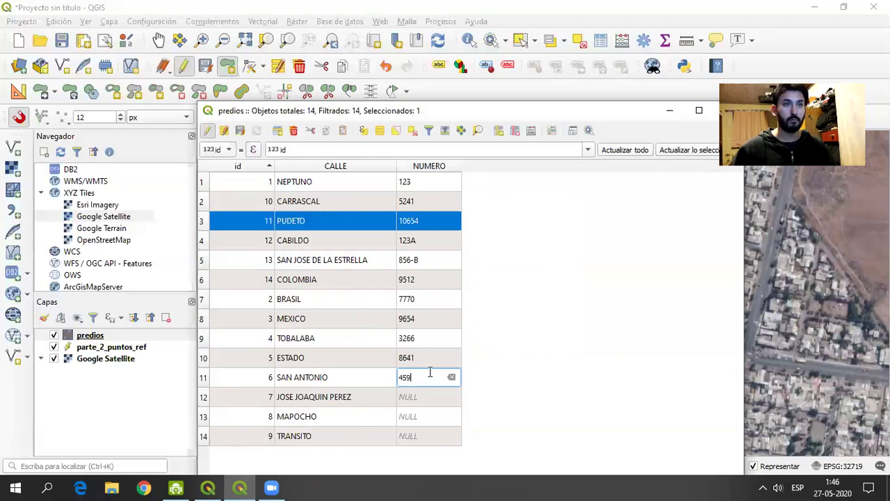
double_click(409, 398)
type("12")
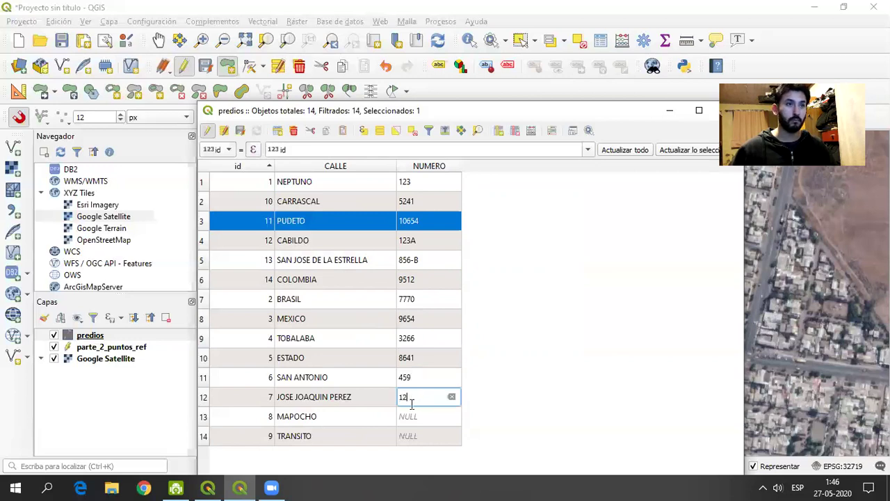
double_click(416, 416)
type("8524")
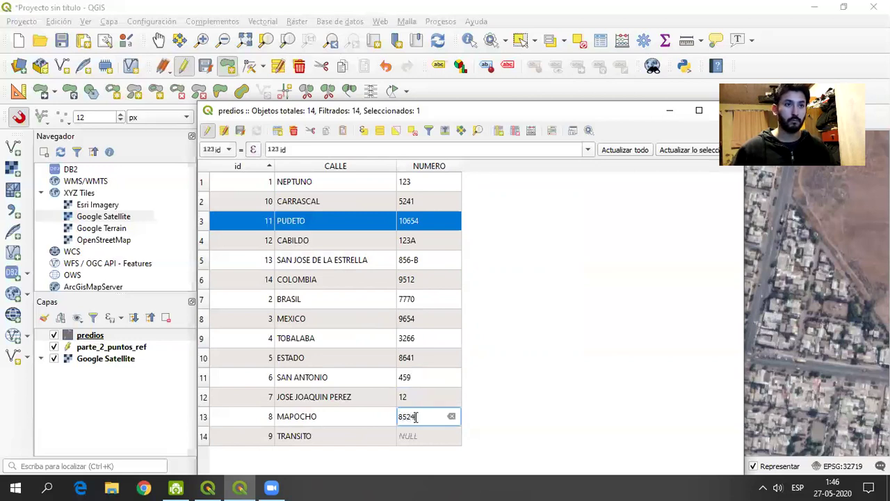
double_click(416, 432)
type("6542")
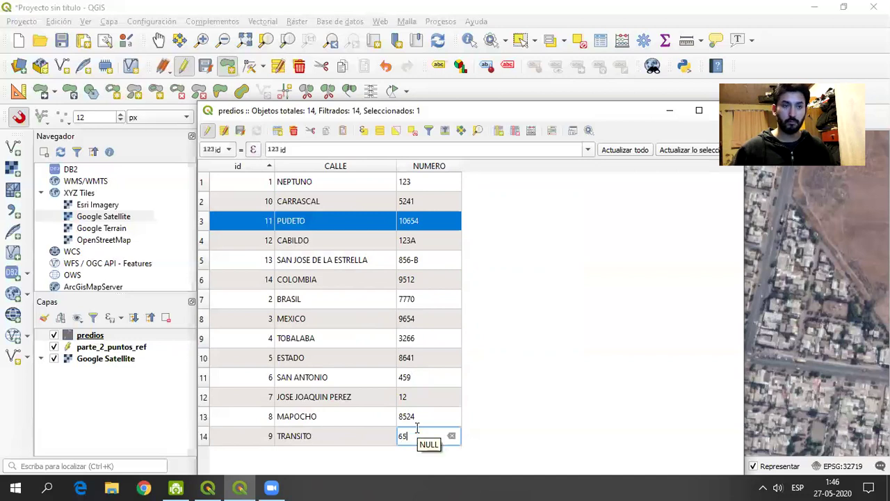
Sort the attribute table by NUMERO, and return it to ascending order by id.
double_click(421, 341)
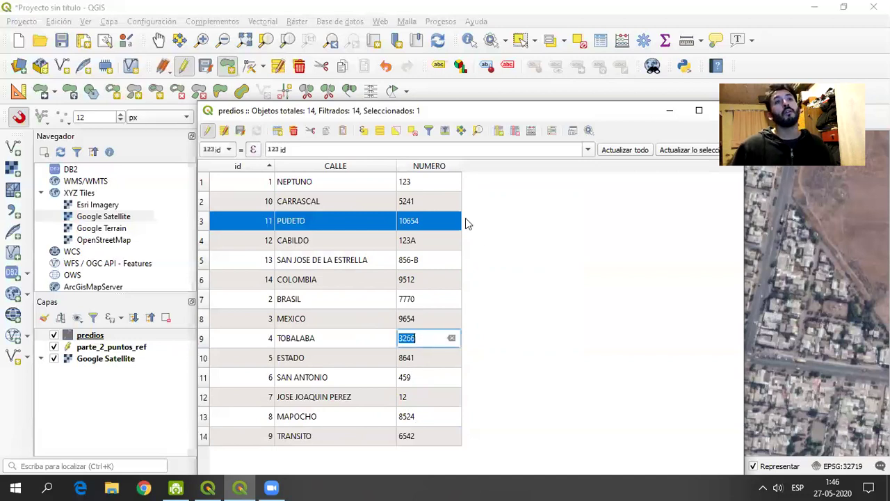
left_click(422, 166)
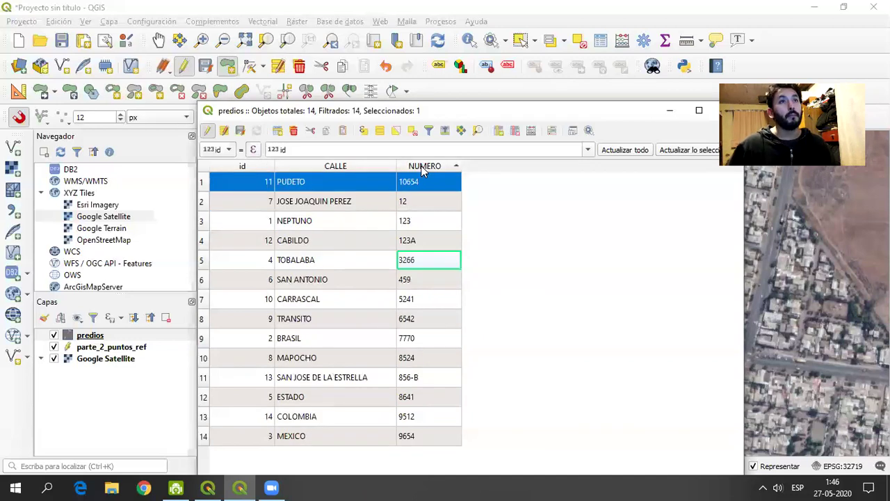
left_click(253, 165)
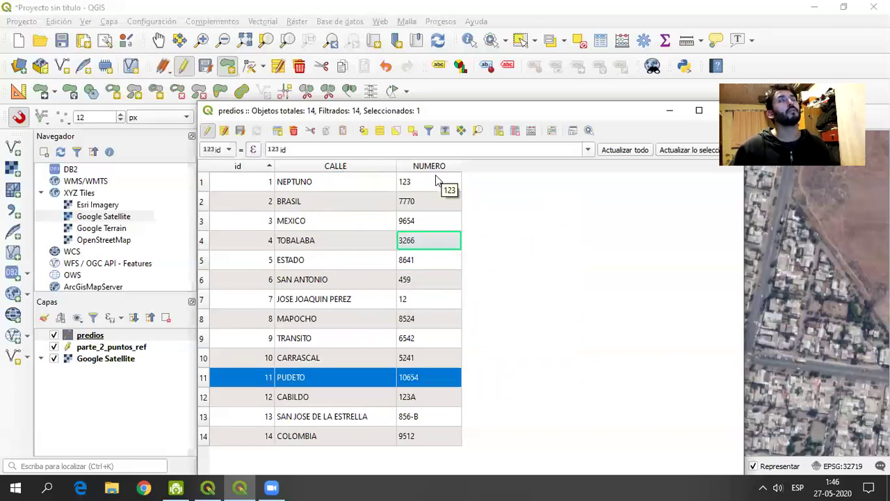
Start adding a new field to the predios table and name it AREA.
left_click(497, 131)
left_click_drag(463, 235, 574, 234)
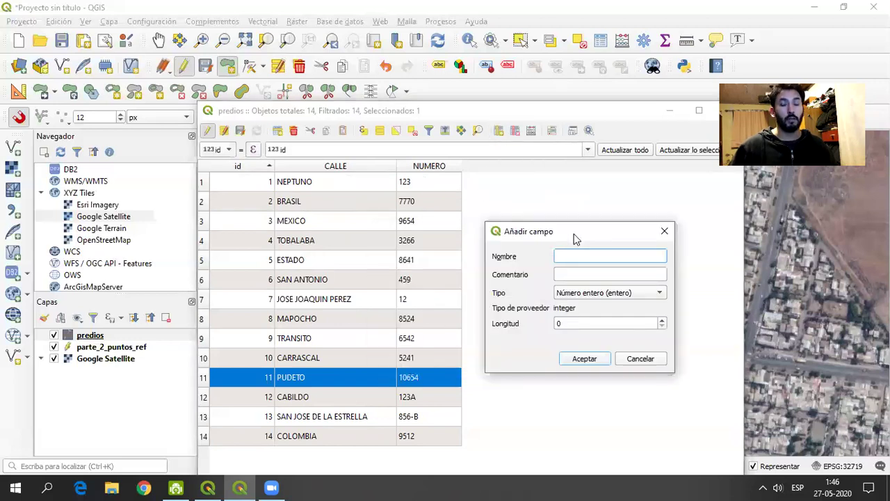
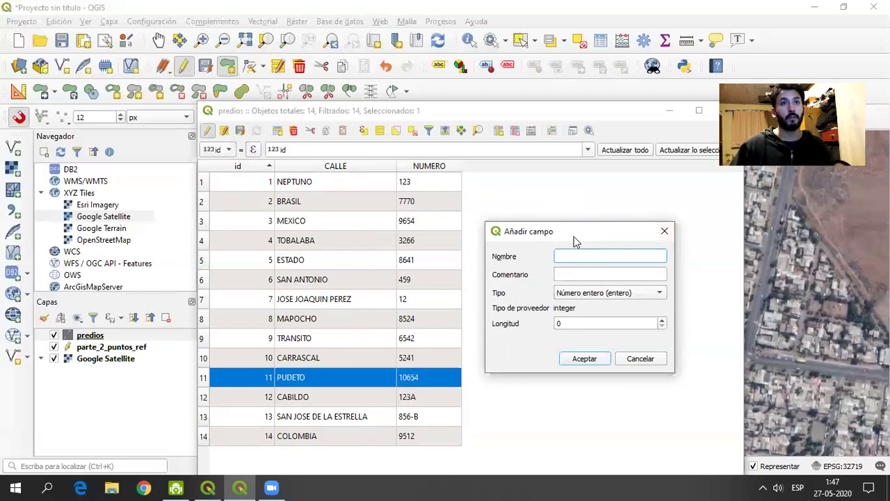
left_click_drag(581, 240, 586, 192)
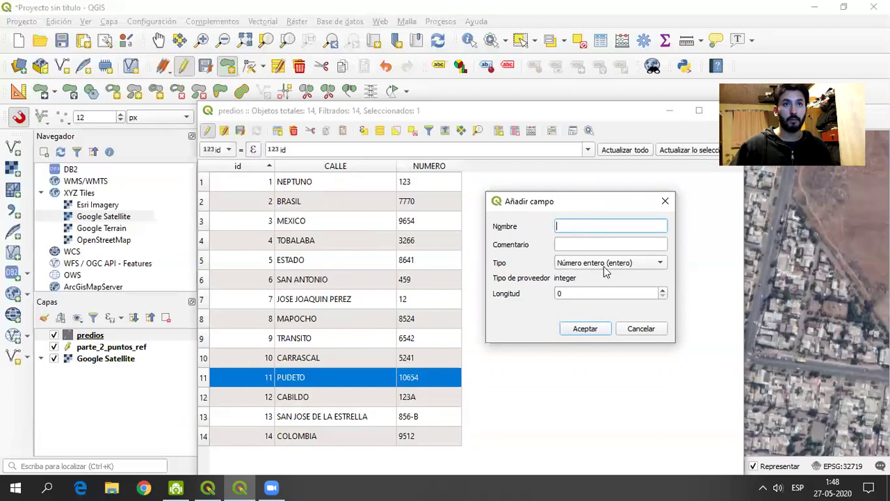
left_click(638, 262)
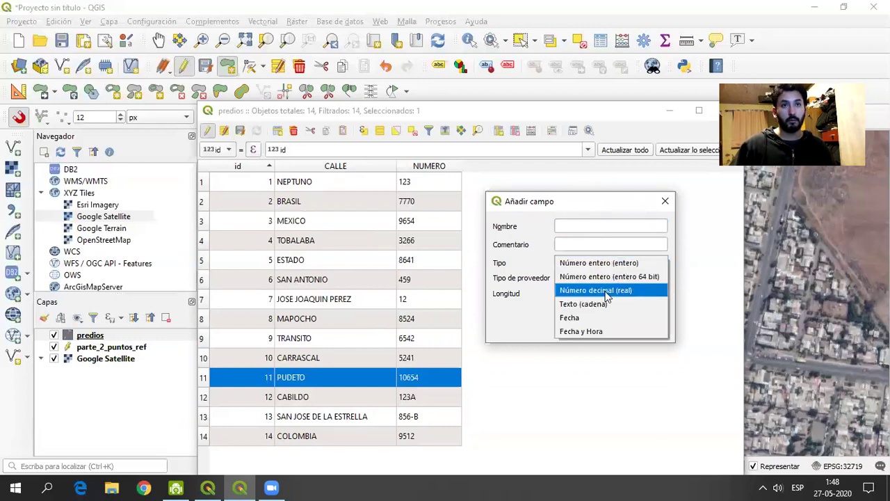
left_click(583, 227)
type("AREWA")
key("BackSpace")
key("BackSpace")
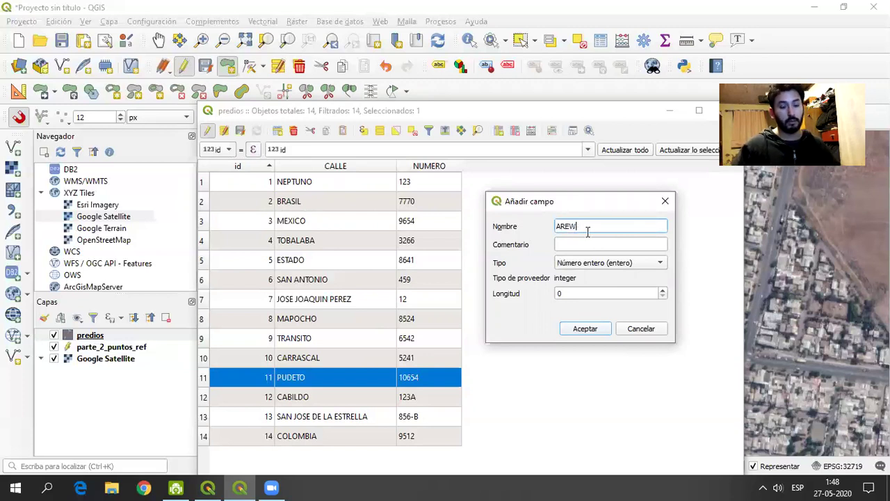
type("A")
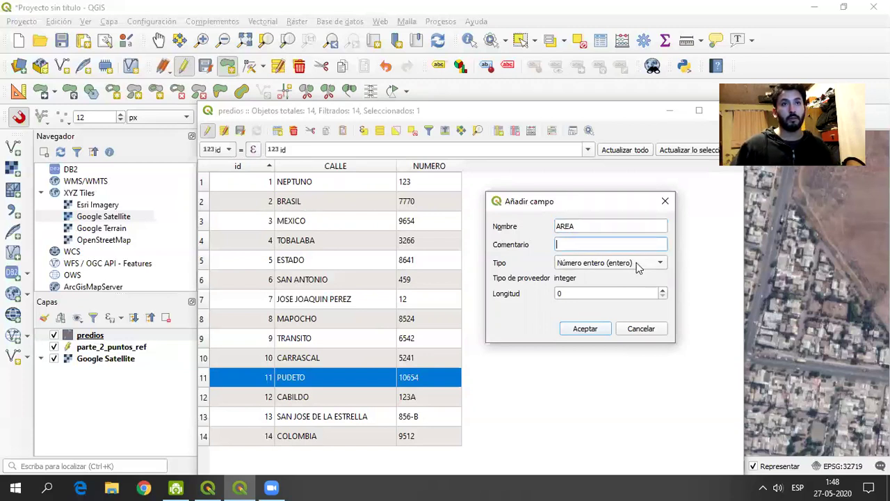
Extend the new field's name to AREA_M2.
left_click(638, 263)
left_click(587, 226)
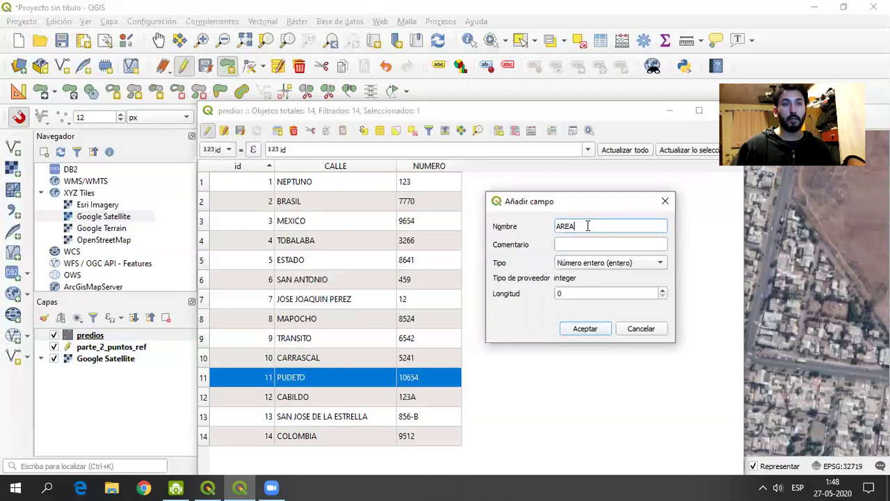
type("_")
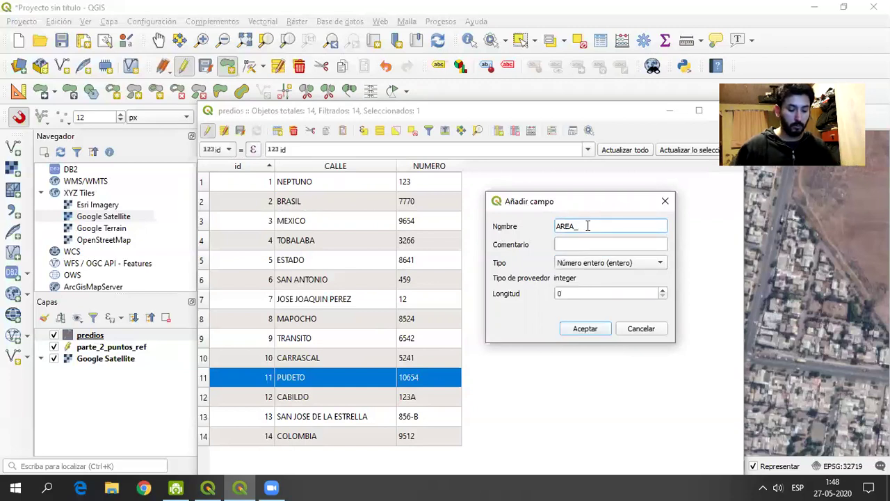
type("M2")
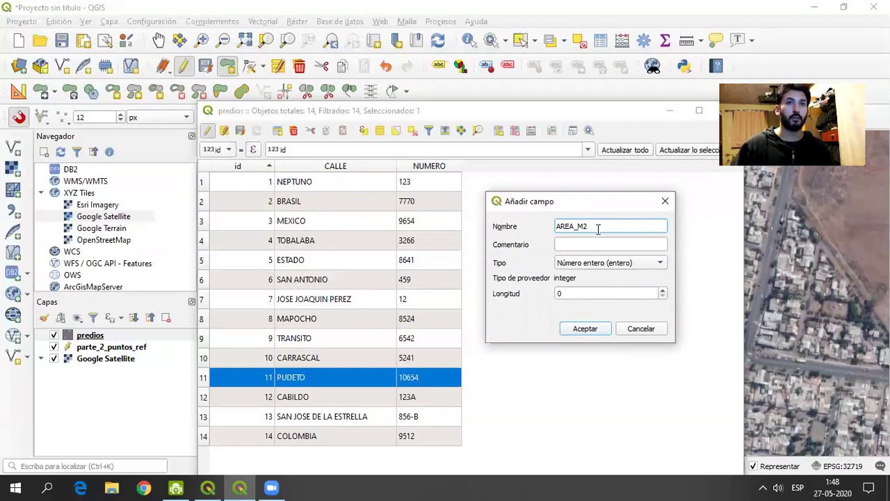
left_click_drag(579, 228, 573, 229)
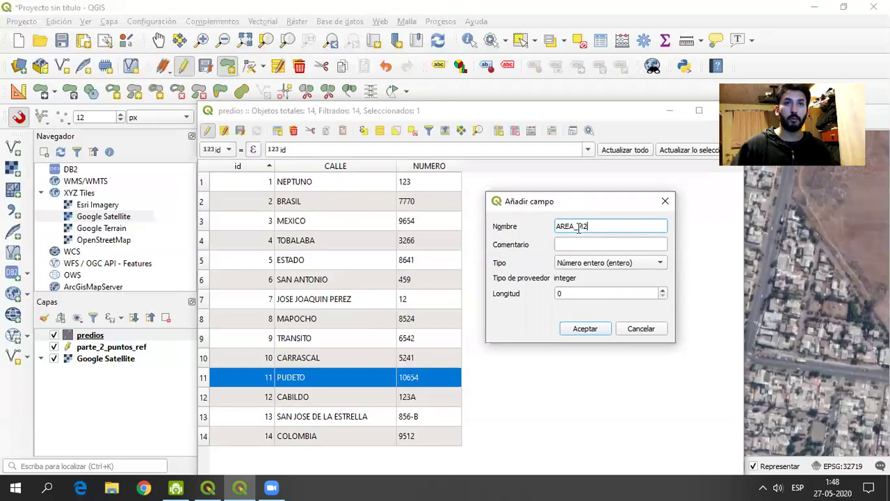
key("BackSpace")
type("_")
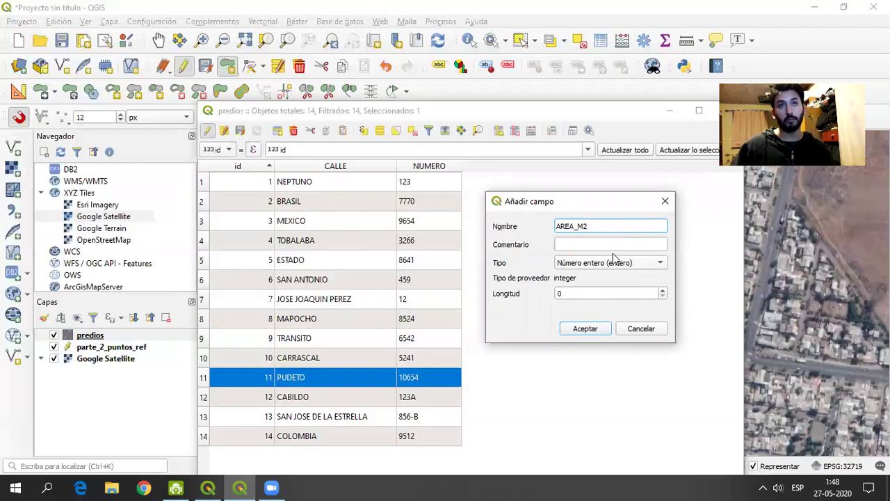
Set the AREA_M2 field's type to Número decimal (real) with length 8 and precision 2, and add it.
left_click(640, 266)
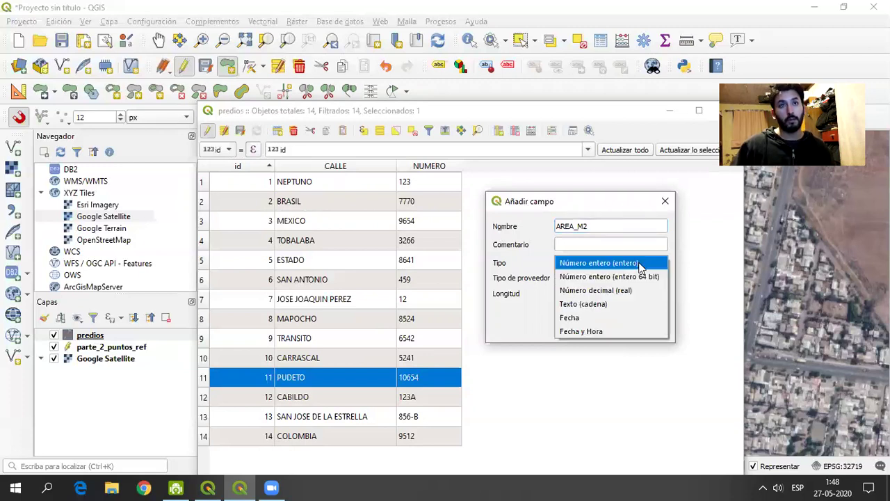
left_click(609, 291)
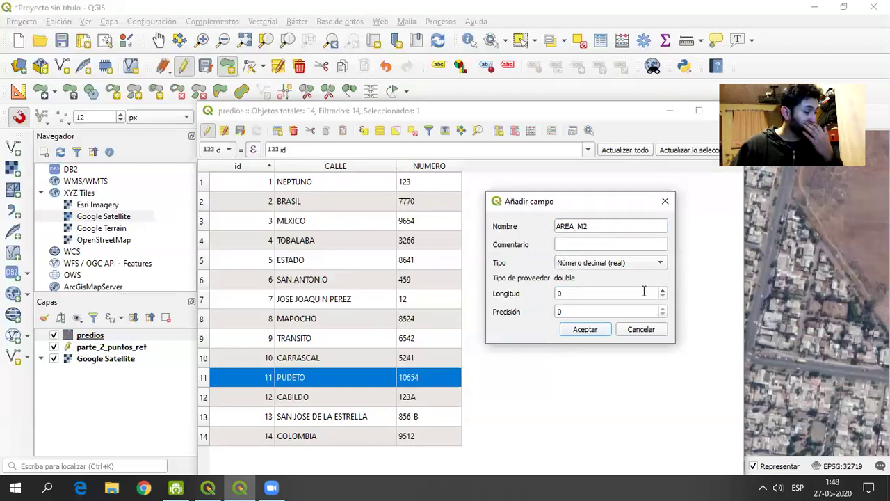
double_click(596, 293)
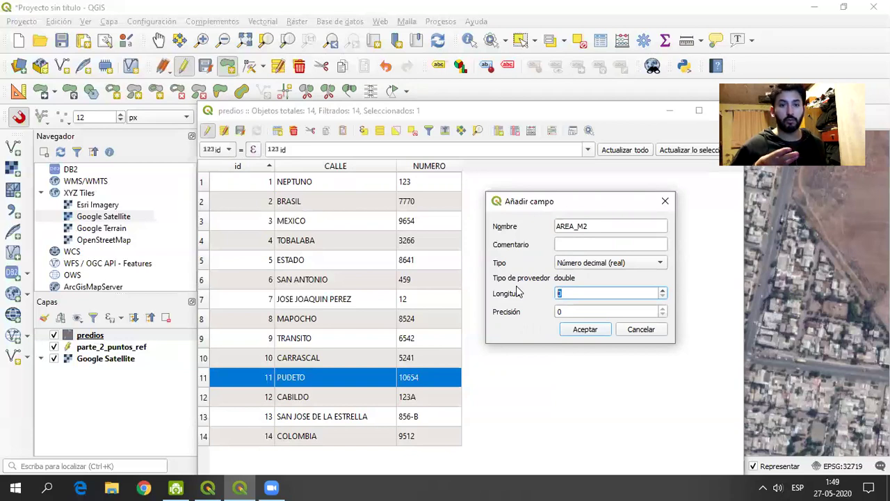
type("8")
key("Tab")
type("2")
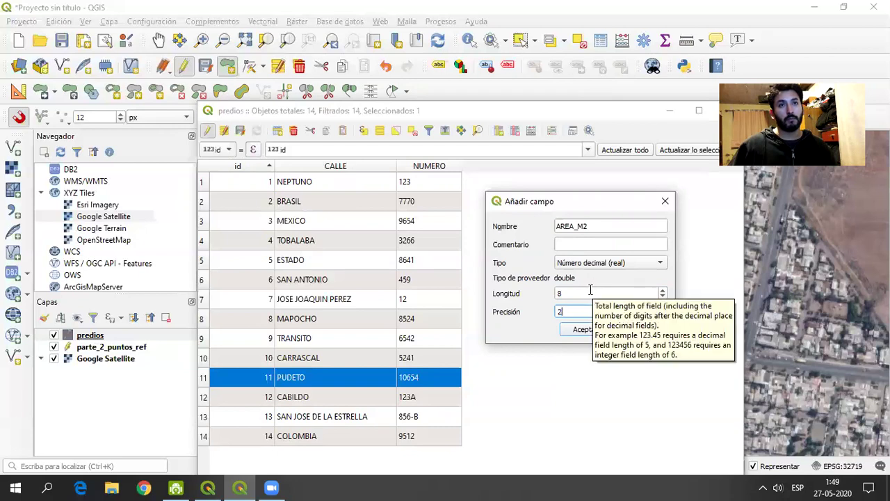
left_click(585, 330)
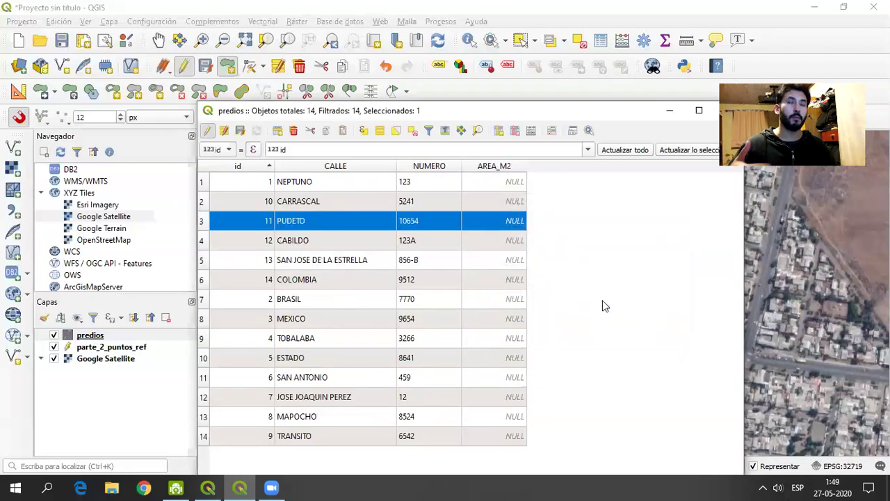
left_click(498, 130)
left_click(546, 298)
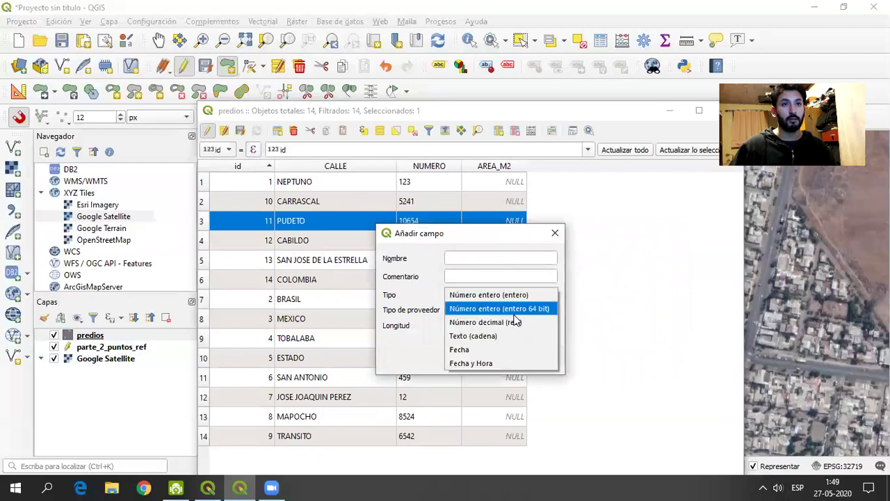
left_click(512, 321)
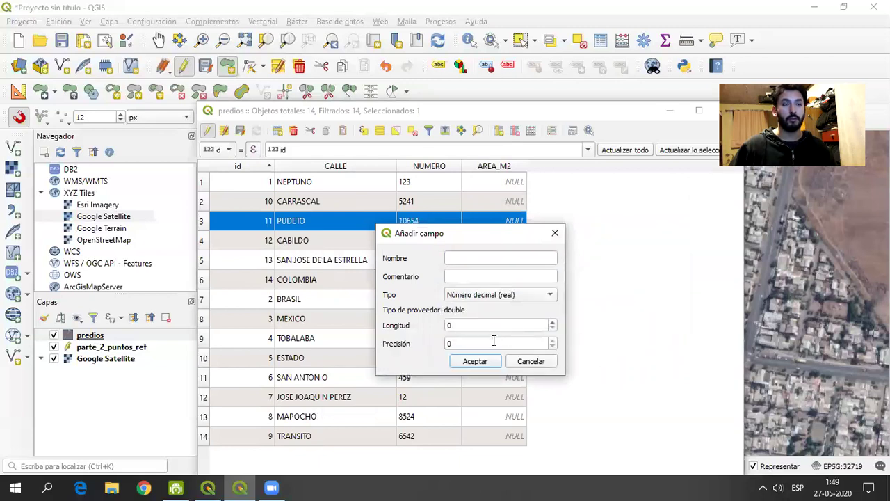
double_click(468, 326)
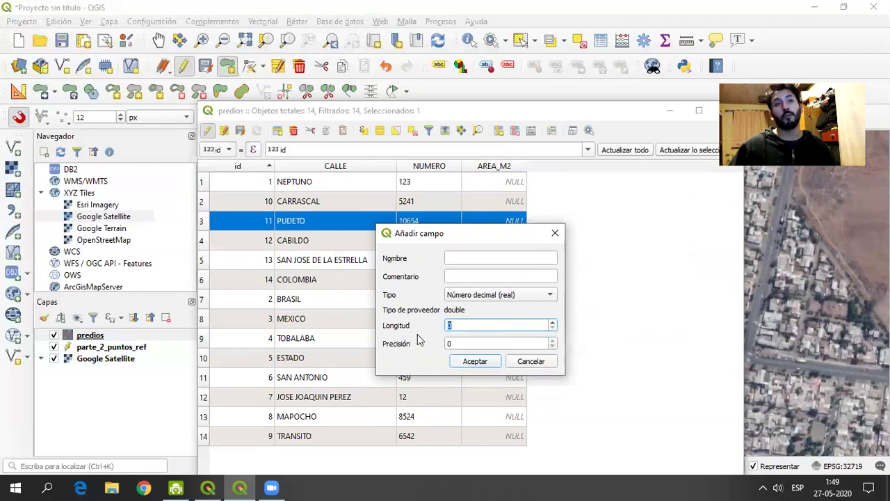
left_click(530, 362)
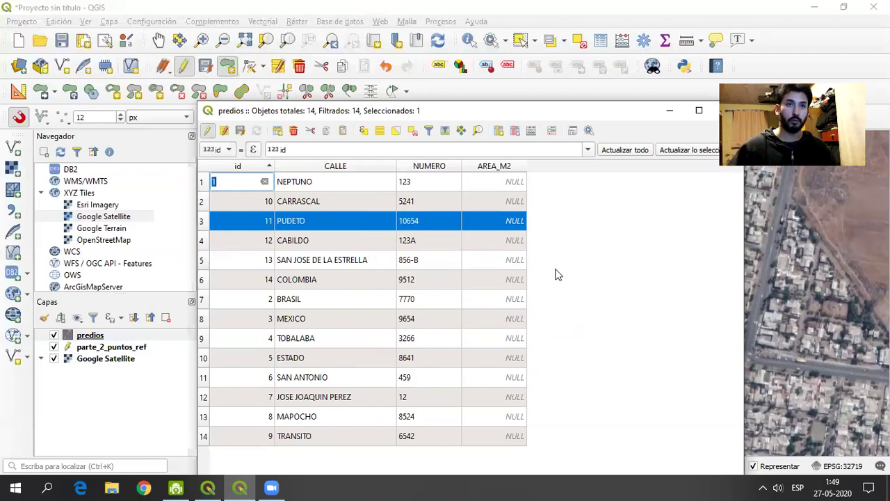
Sort the table by AREA_M2 in descending order and clear the feature selection.
left_click(506, 169)
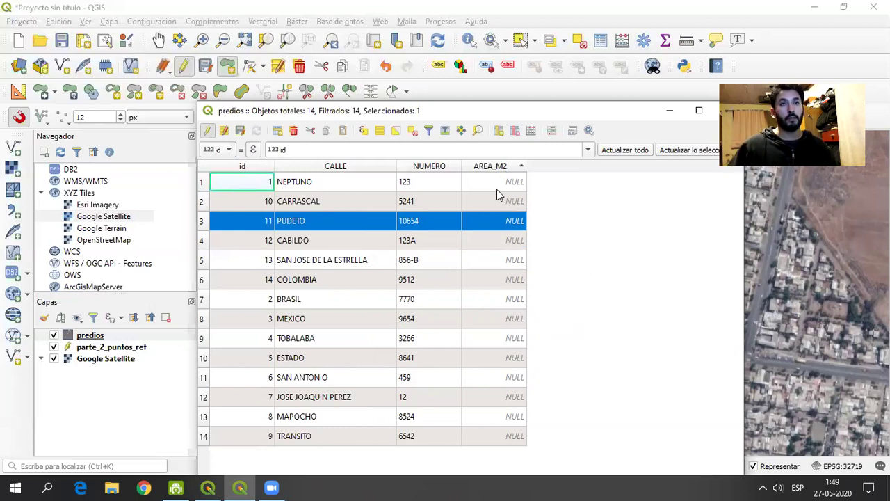
left_click(493, 166)
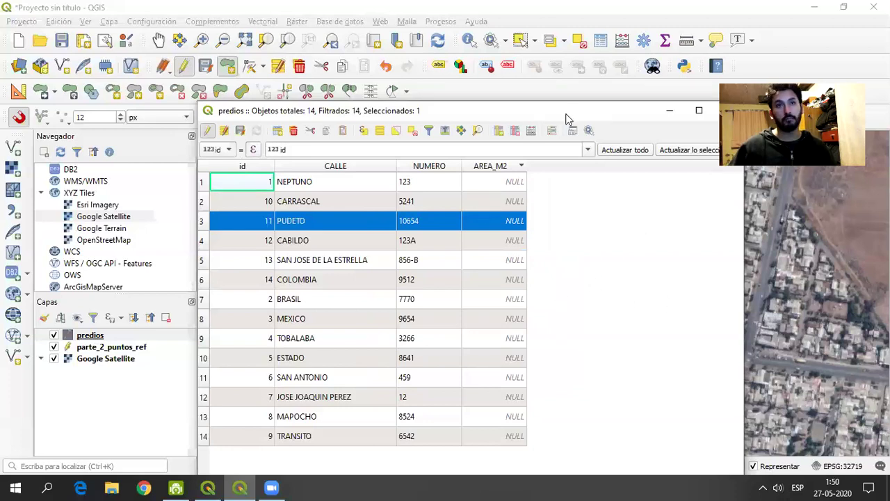
left_click_drag(433, 119, 377, 128)
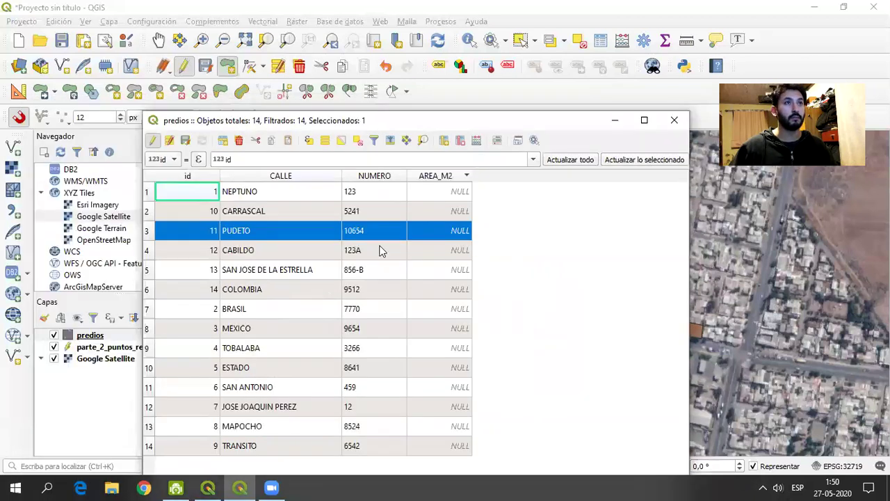
left_click(358, 141)
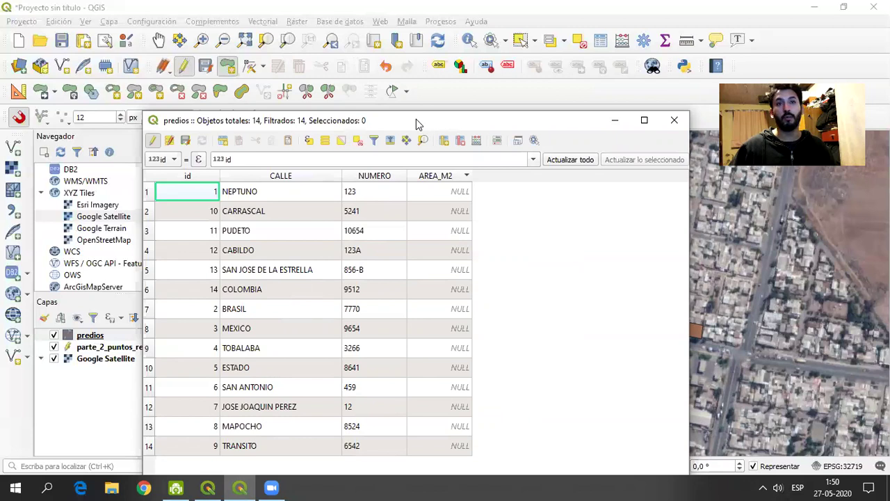
Open the field calculator for the predios table and set it to update the existing AREA_M2 field.
left_click_drag(416, 119, 422, 70)
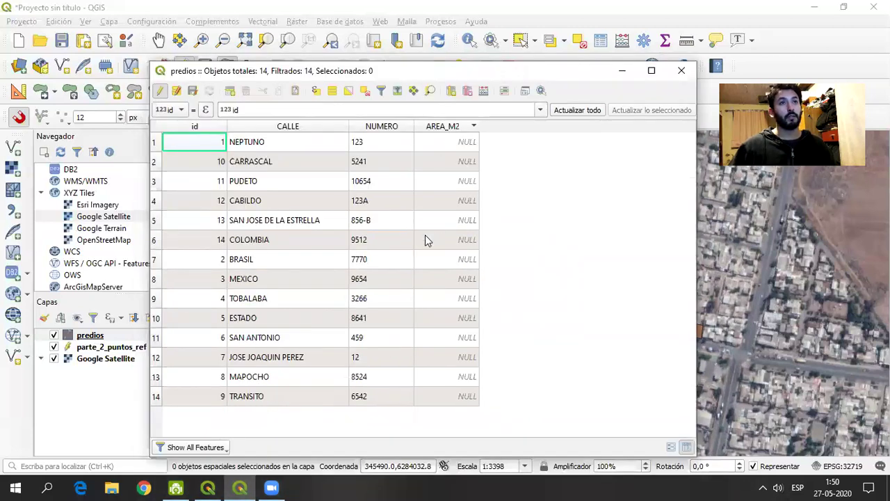
left_click_drag(500, 74, 481, 74)
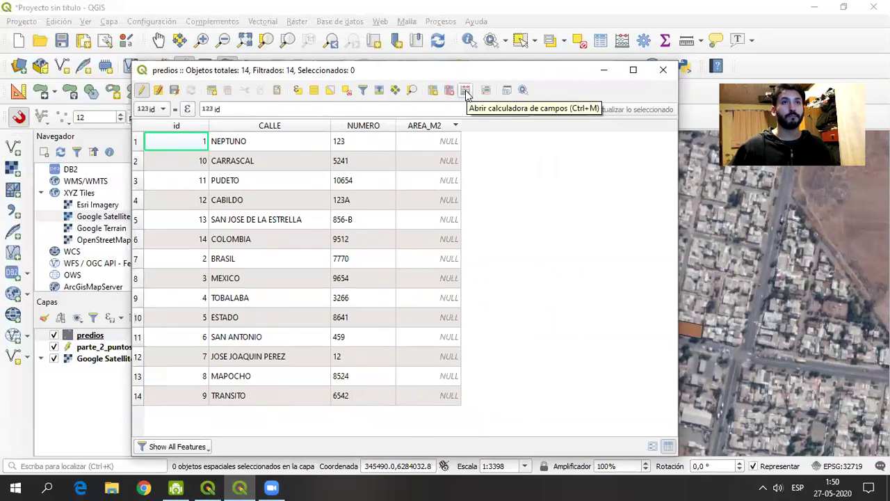
right_click(426, 128)
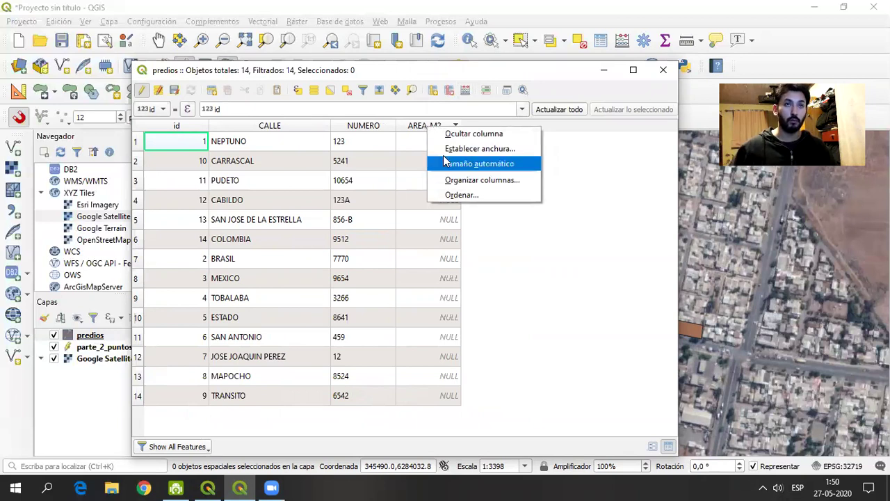
left_click(466, 94)
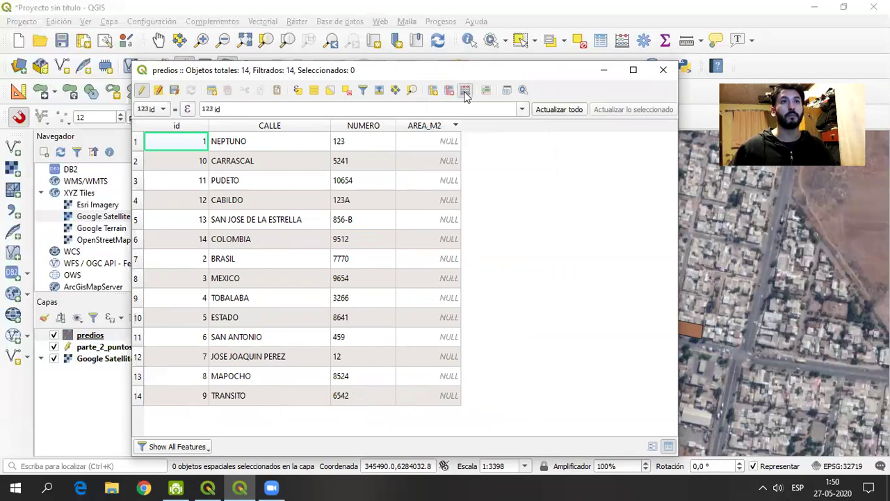
left_click(465, 93)
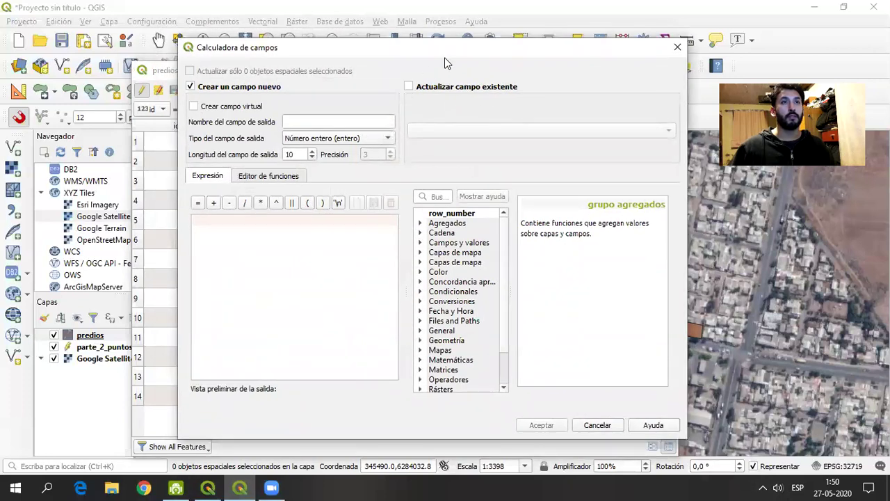
left_click_drag(447, 60, 430, 70)
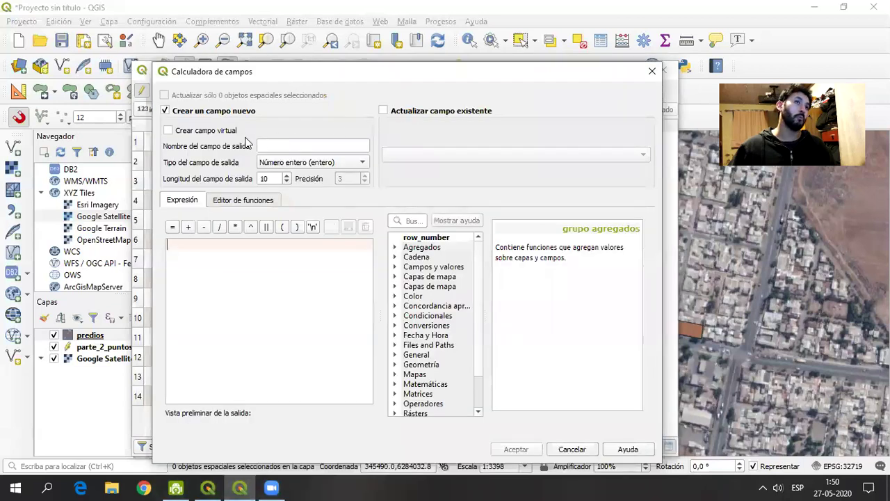
left_click(385, 112)
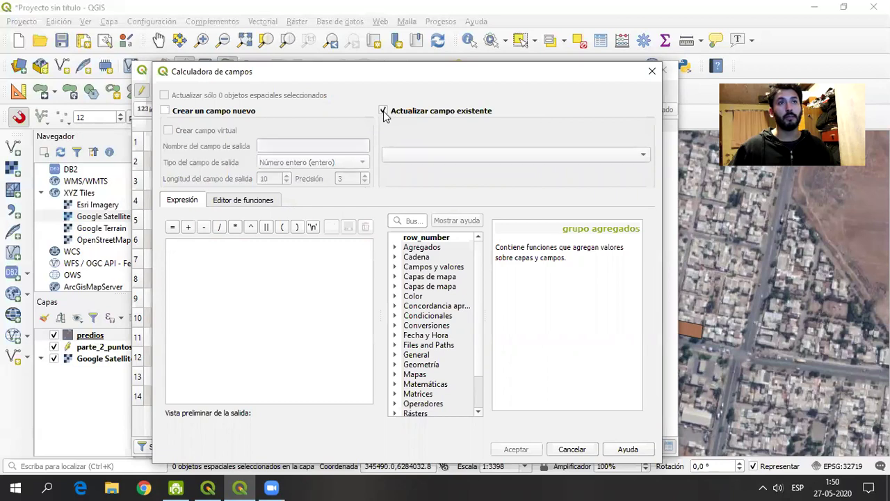
left_click(602, 155)
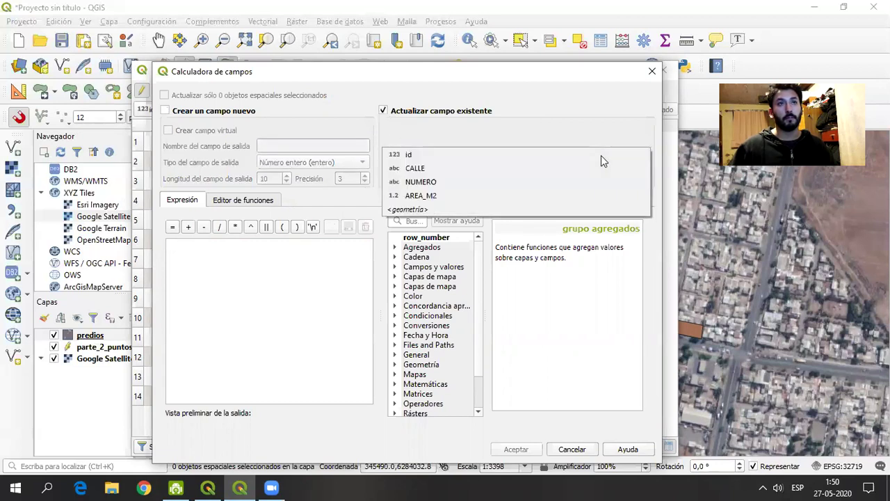
left_click(426, 196)
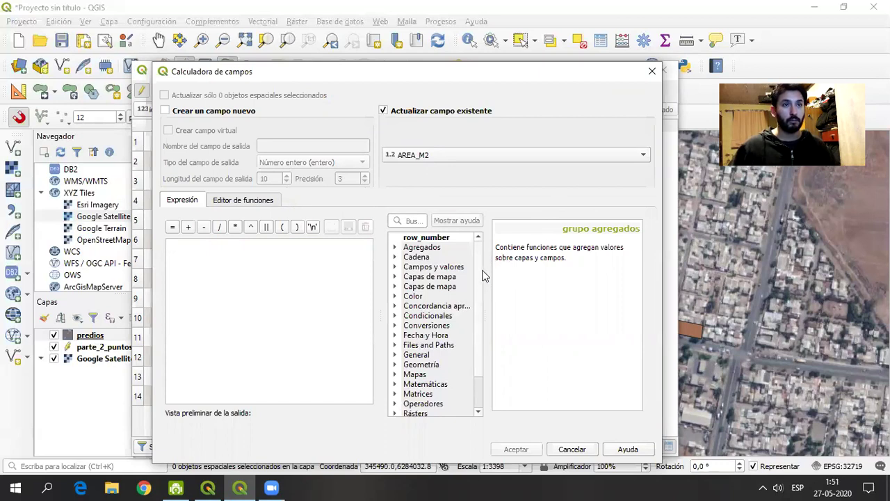
Calculate AREA_M2 for all parcels with the $area function from the Geometría group.
scroll(480, 306, "down", 1)
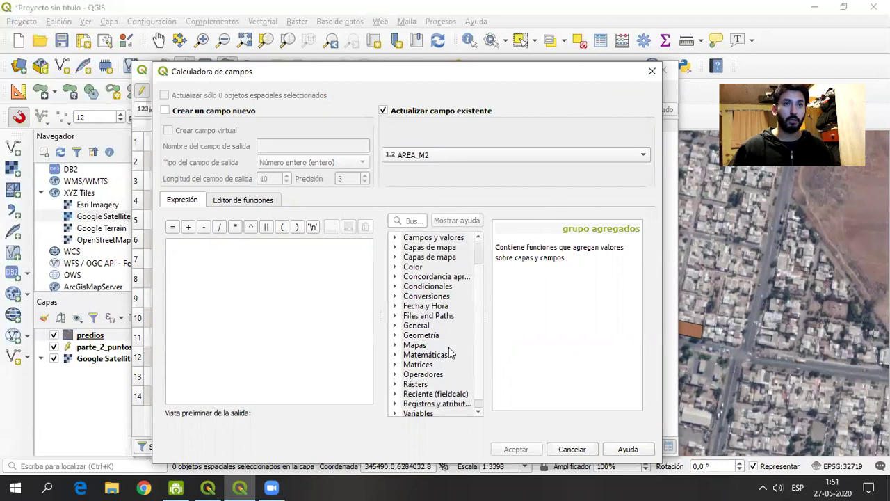
left_click(395, 335)
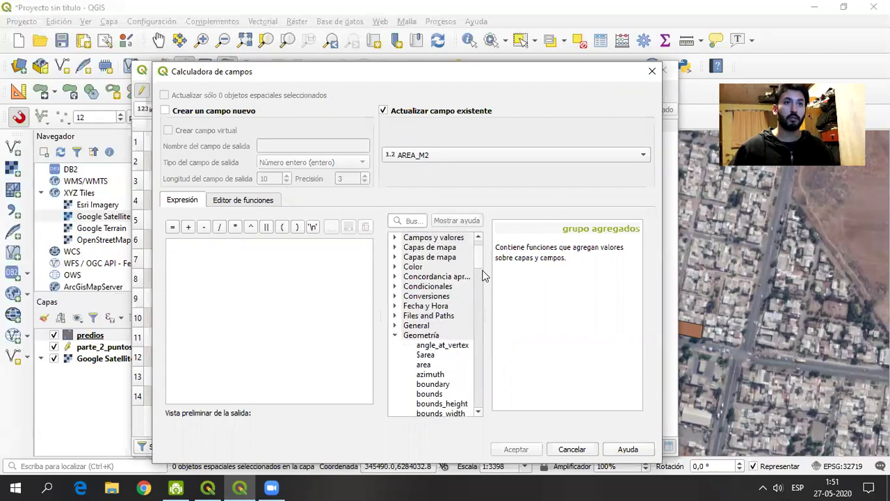
scroll(481, 259, "up", 1)
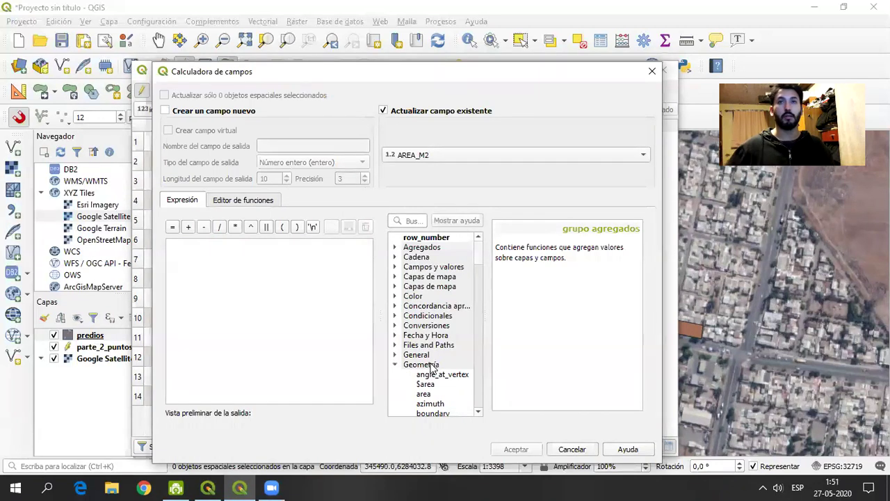
left_click(395, 257)
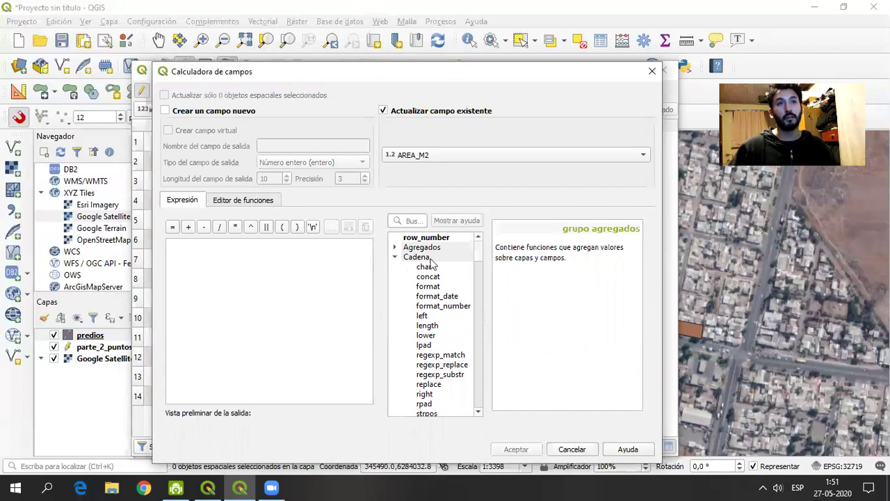
left_click(395, 257)
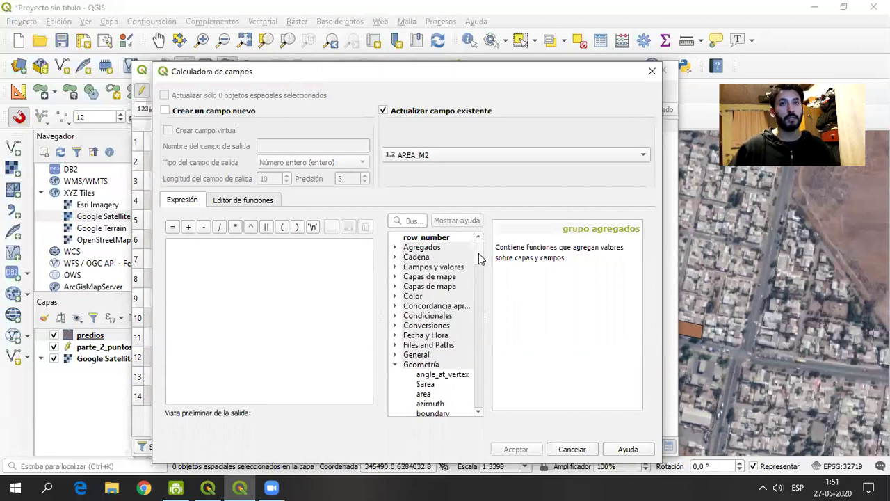
scroll(478, 259, "down", 3)
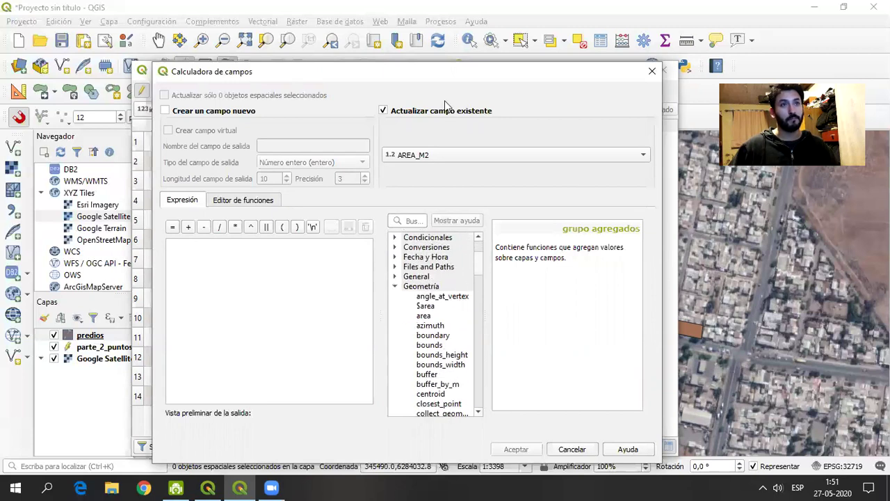
left_click_drag(416, 75, 496, 64)
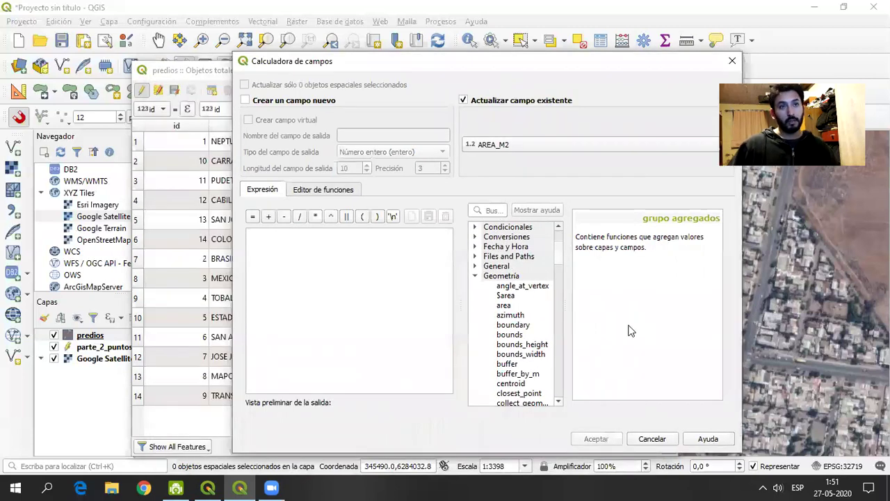
left_click(508, 276)
left_click(508, 296)
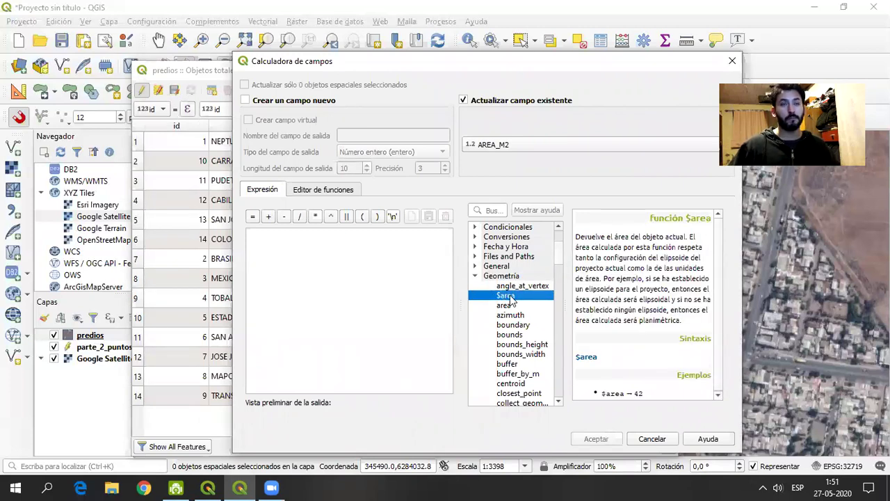
double_click(506, 296)
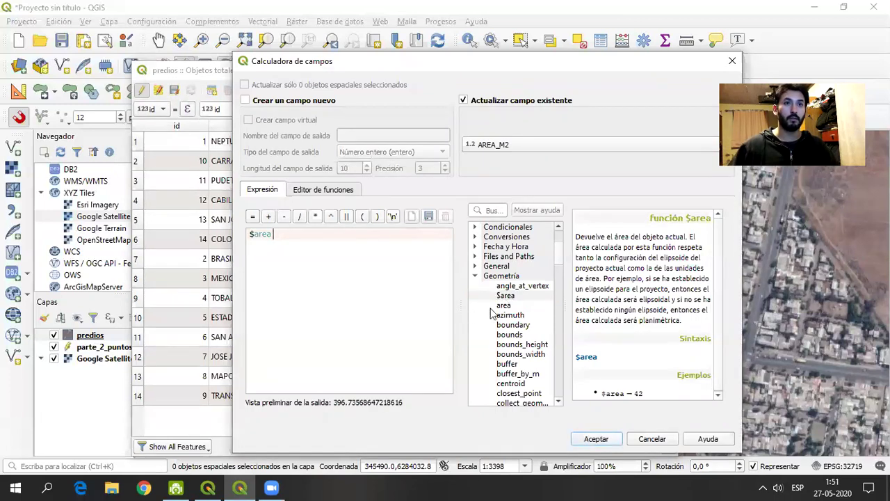
left_click(593, 440)
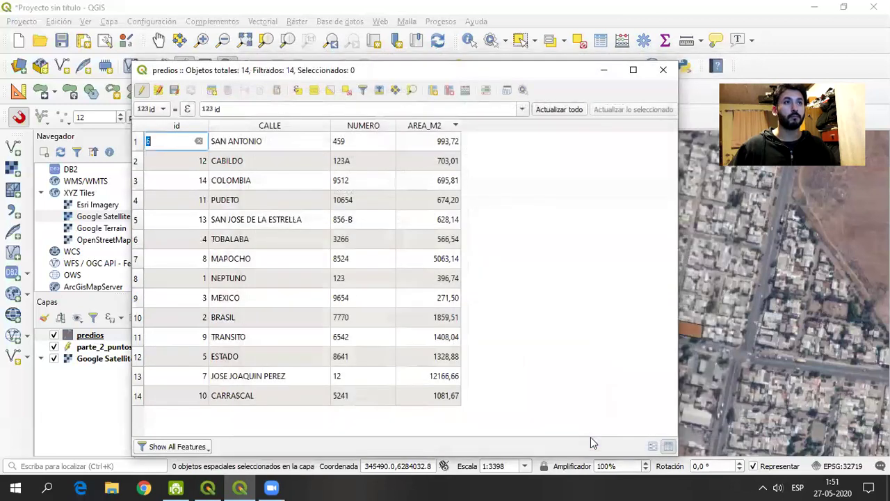
Sort the table by AREA_M2 and then by id, both ascending, and view the parcels on the map behind it.
left_click(428, 128)
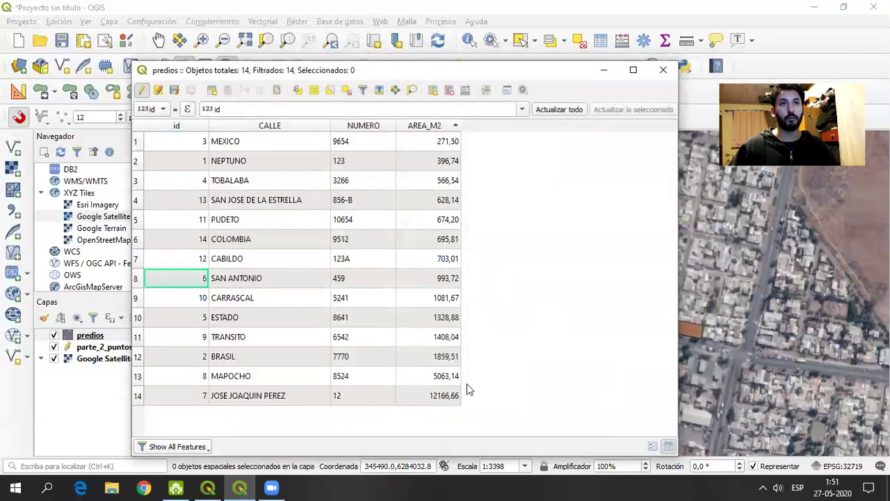
left_click(180, 126)
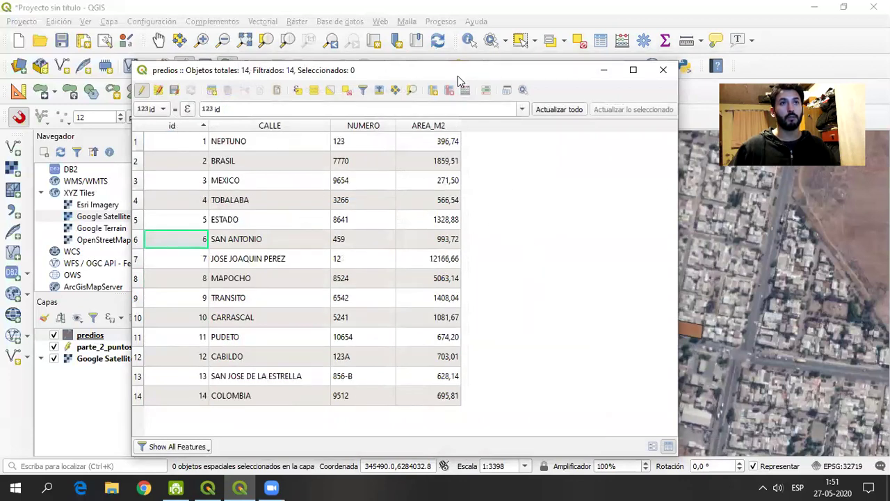
left_click_drag(457, 76, 434, 59)
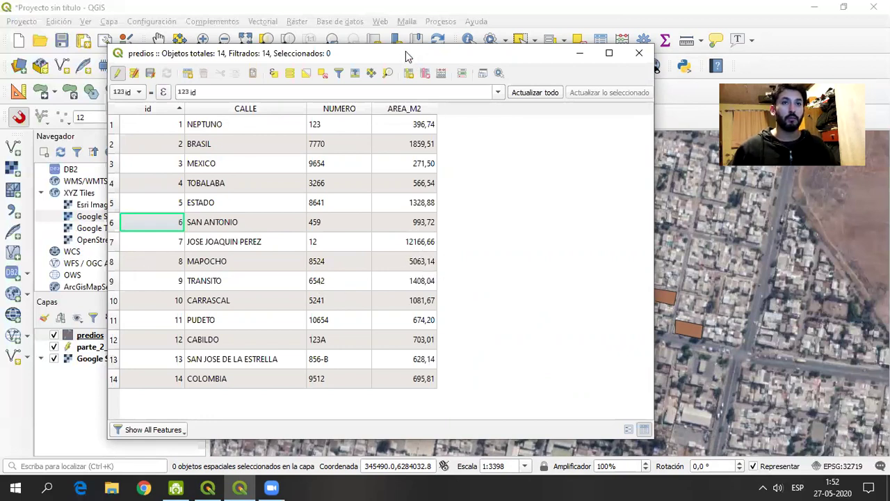
left_click_drag(407, 55, 238, 107)
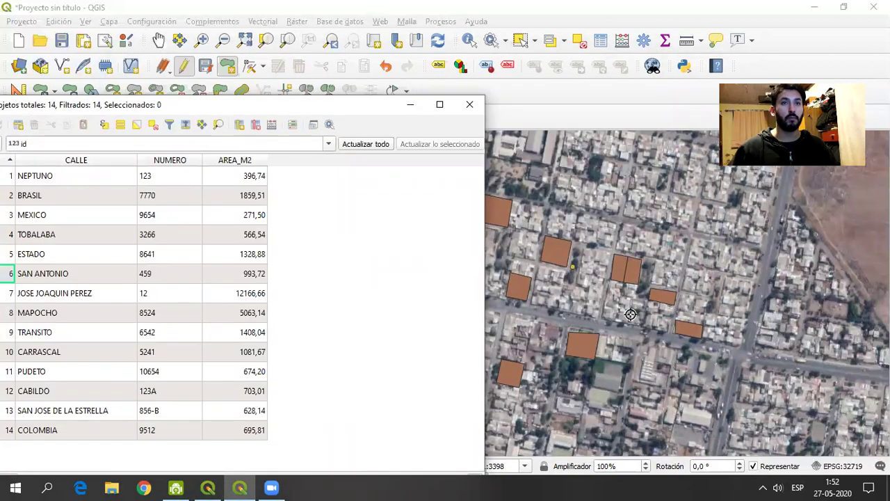
left_click_drag(292, 107, 396, 65)
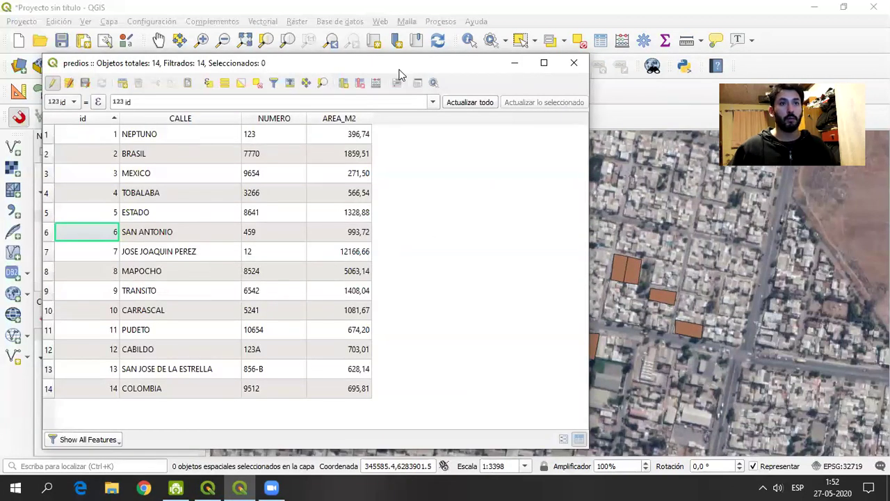
left_click_drag(400, 75, 138, 174)
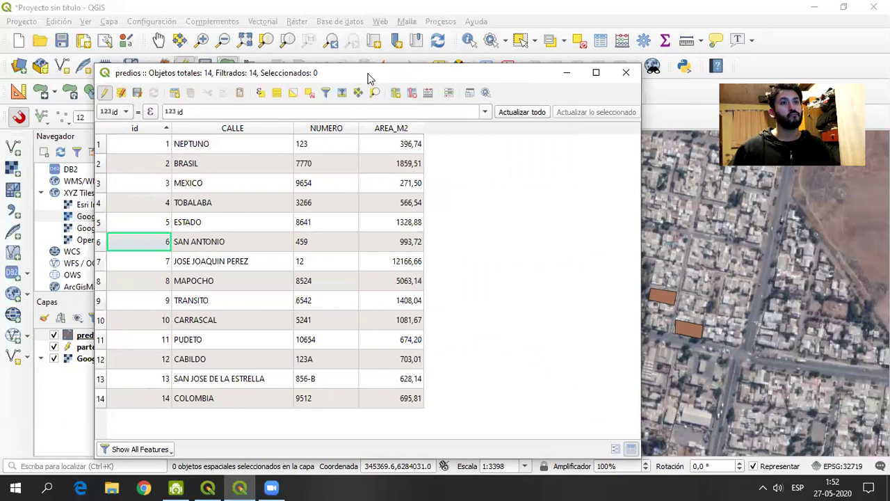
left_click_drag(369, 76, 395, 49)
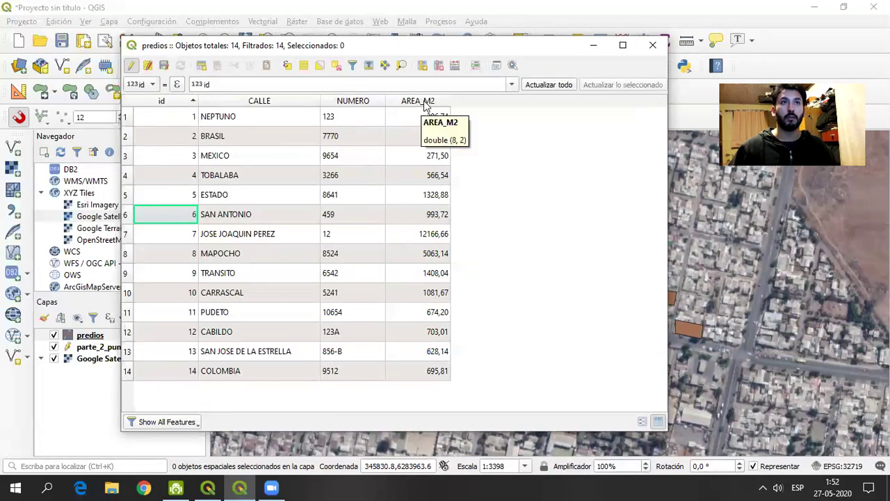
Start adding a new field named FECHA to the predios table and open its type options.
left_click(454, 64)
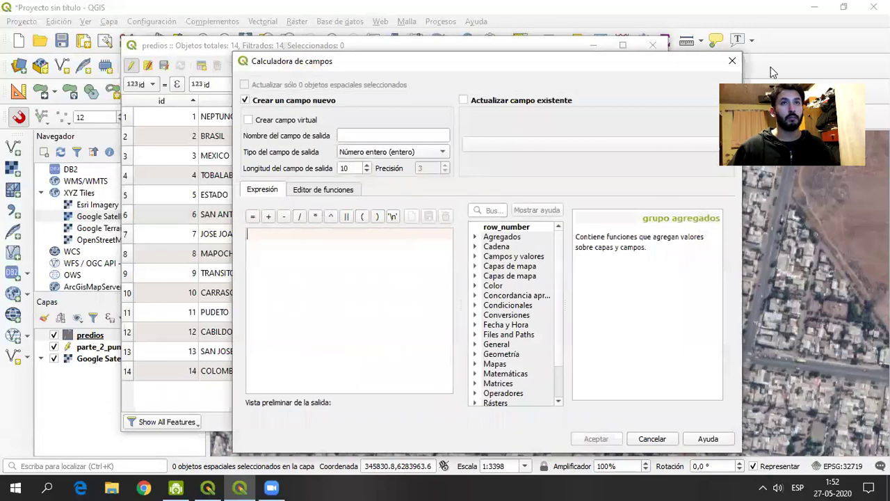
left_click(734, 62)
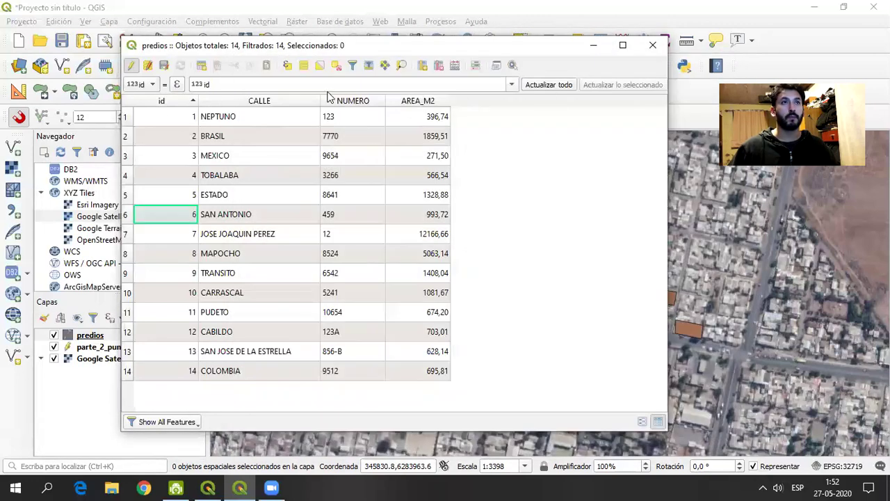
left_click(422, 67)
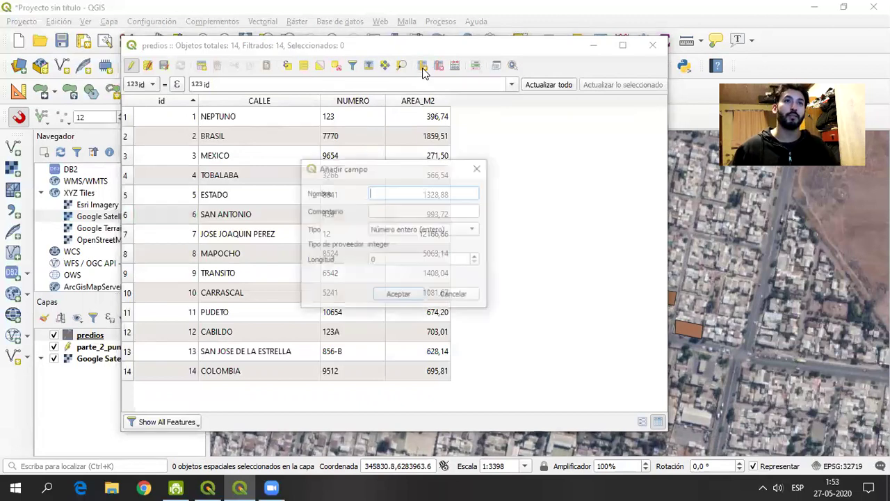
type("FECHA")
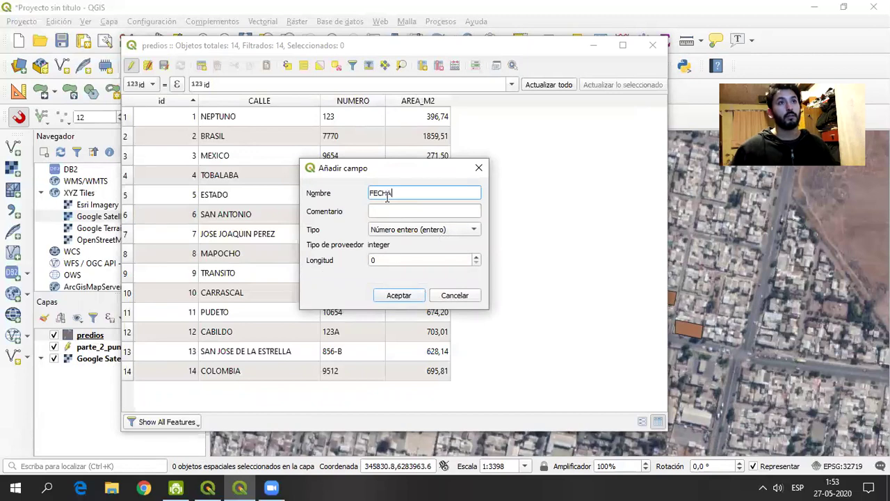
left_click(421, 230)
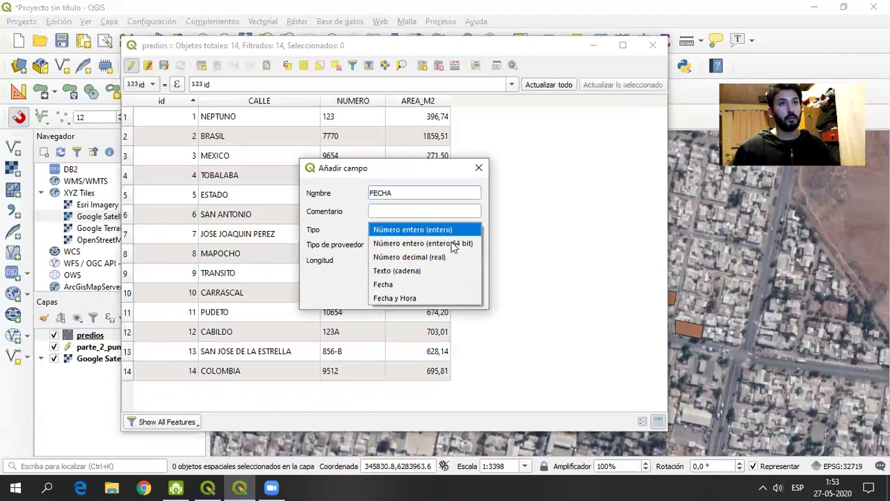
Give the new FECHA field the date type Fecha and add it to the predios attribute table.
left_click(395, 286)
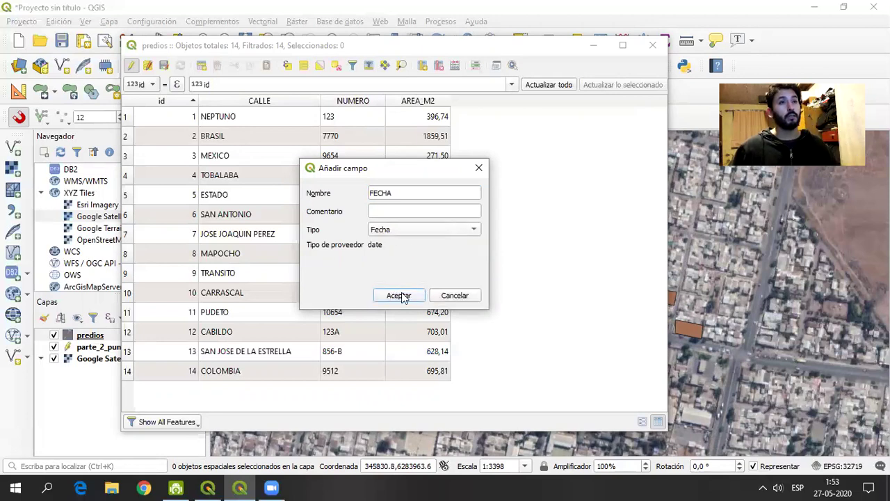
left_click(402, 295)
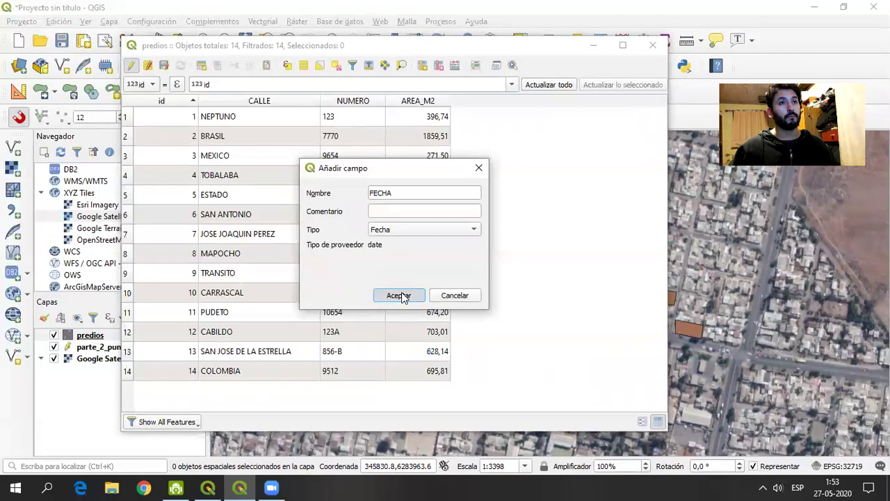
left_click(407, 211)
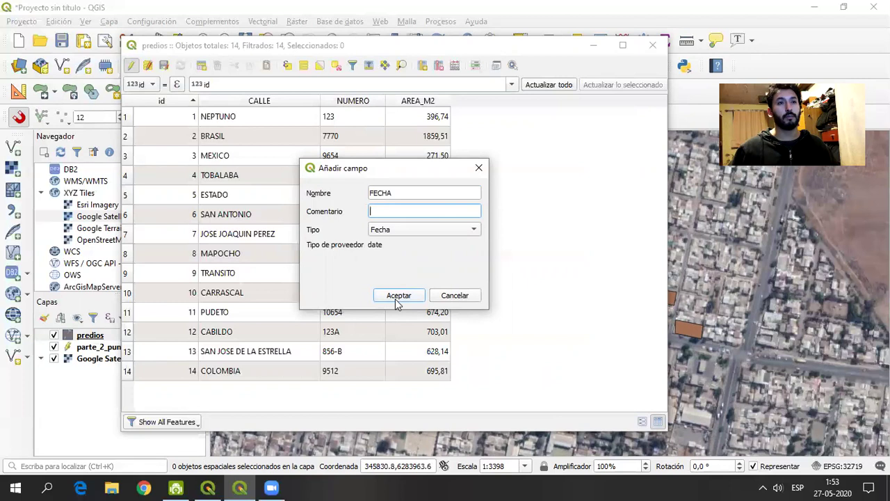
left_click(397, 295)
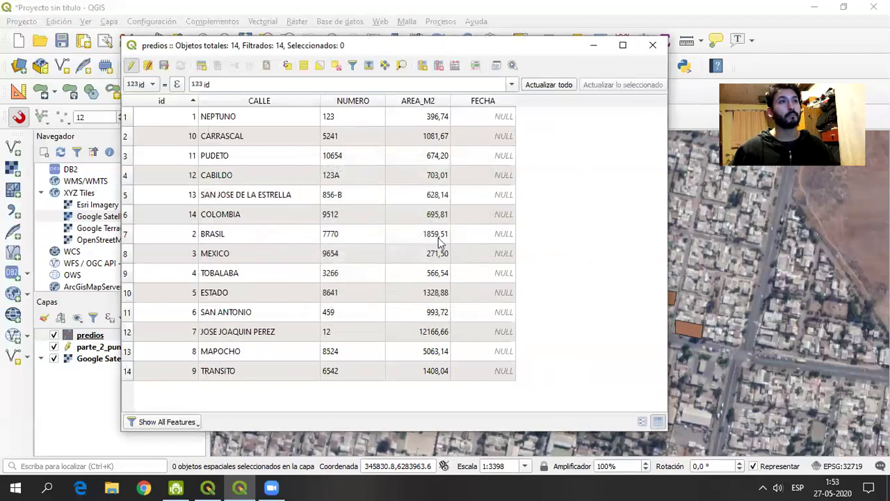
Set the FECHA value of the NEPTUNO record to 2020-05-12.
double_click(480, 117)
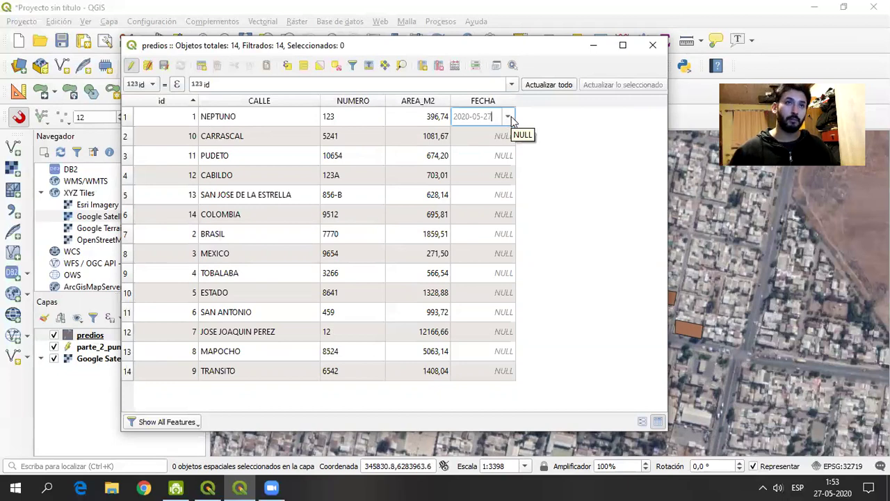
left_click(508, 117)
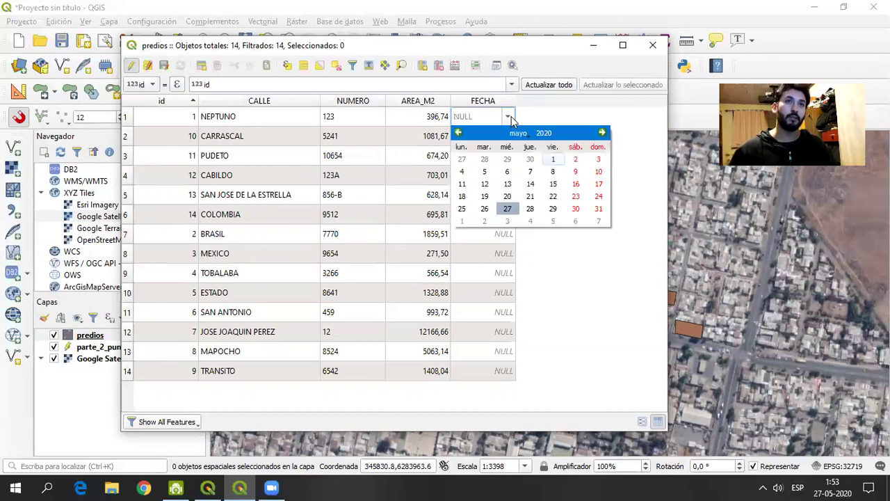
left_click(486, 184)
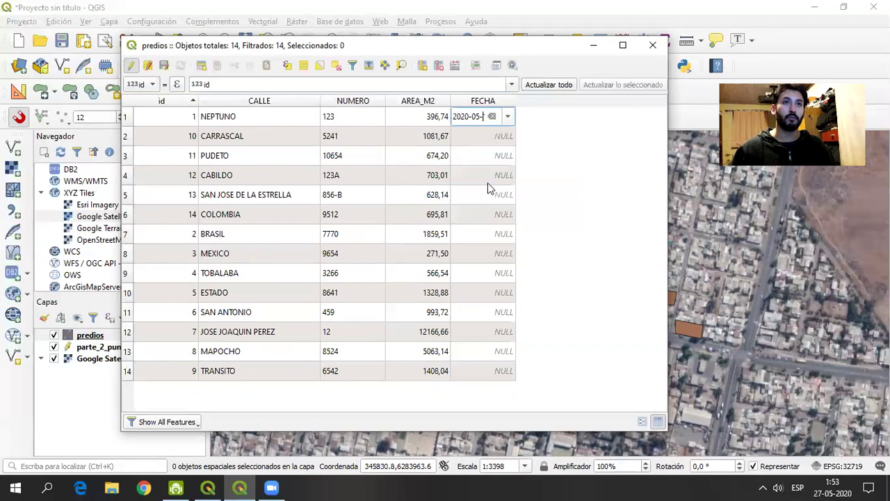
Set the FECHA value of the CARRASCAL record to 2015-02-04.
left_click(484, 136)
left_click(508, 137)
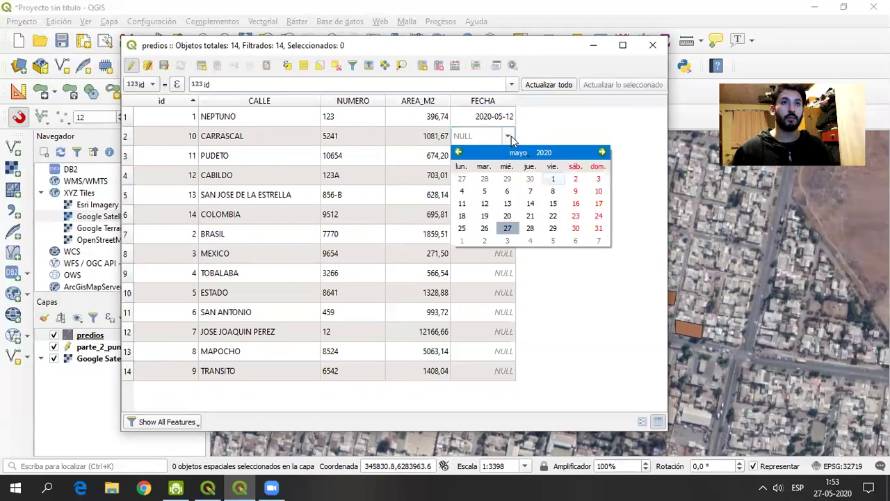
left_click(548, 154)
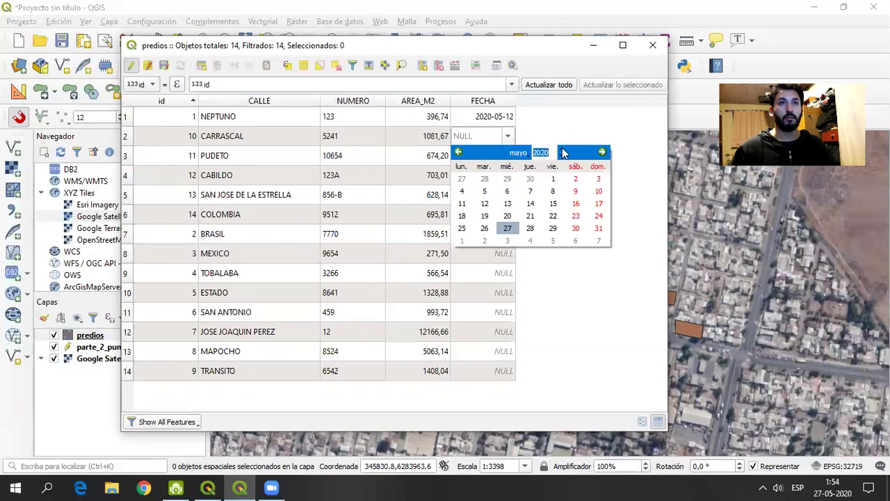
left_click(563, 157)
left_click(563, 157)
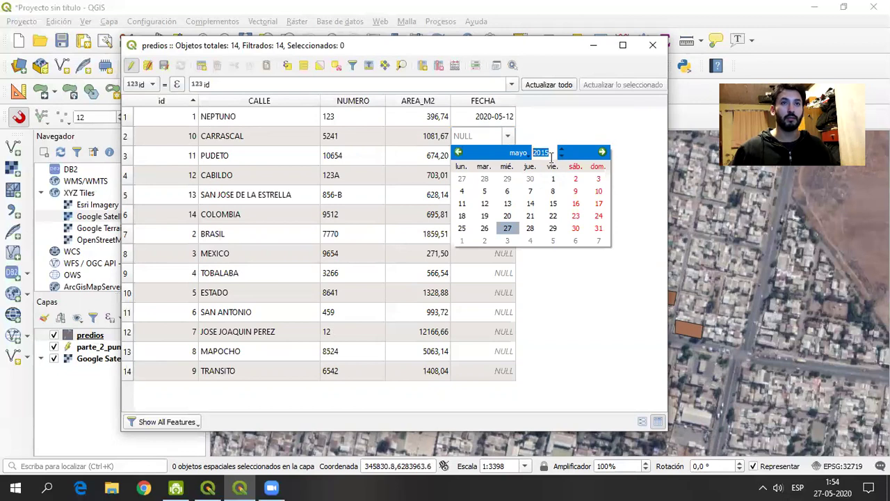
left_click(516, 156)
left_click(517, 154)
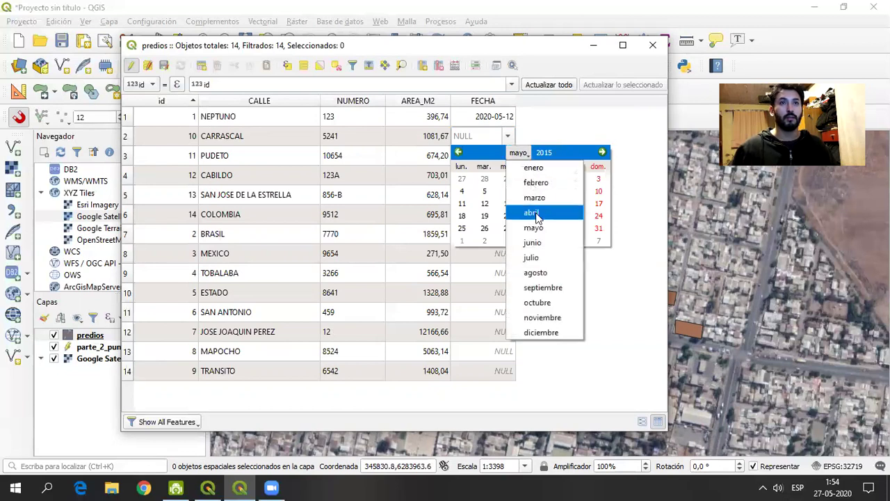
left_click(520, 174)
left_click(508, 192)
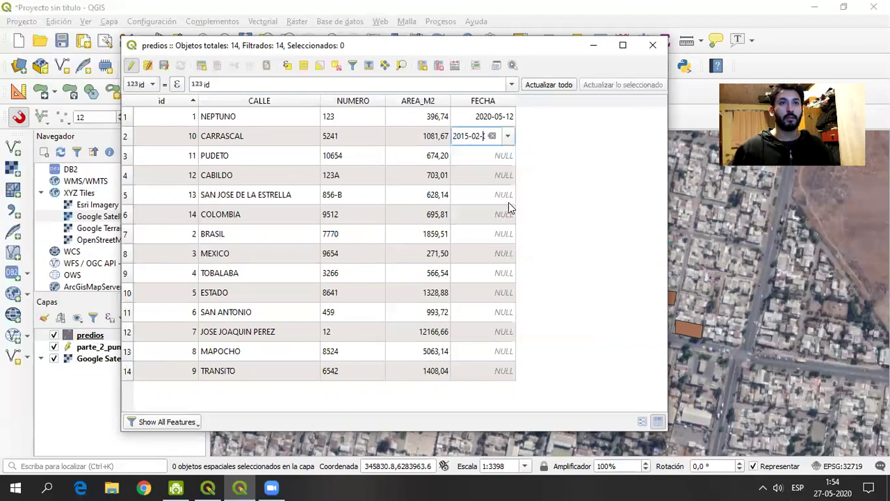
Set the FECHA value of the PUDETO record to 1994-05-10.
left_click(482, 154)
left_click(507, 156)
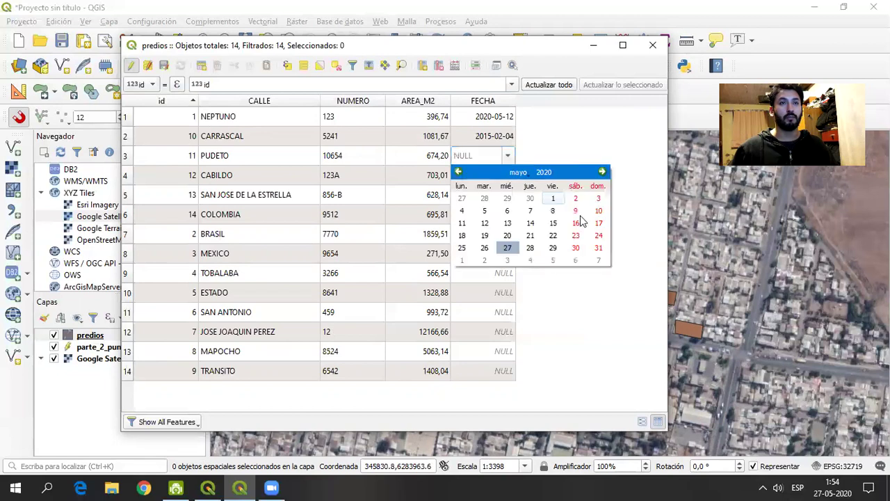
left_click(548, 173)
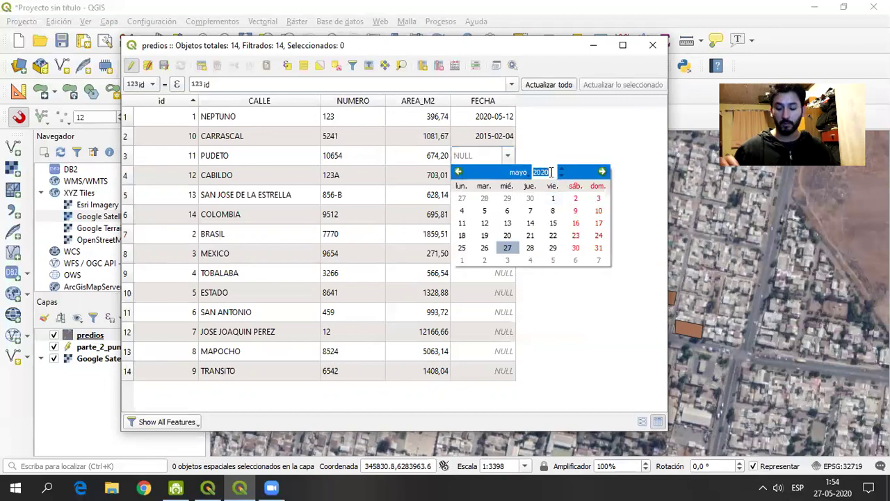
type("1994")
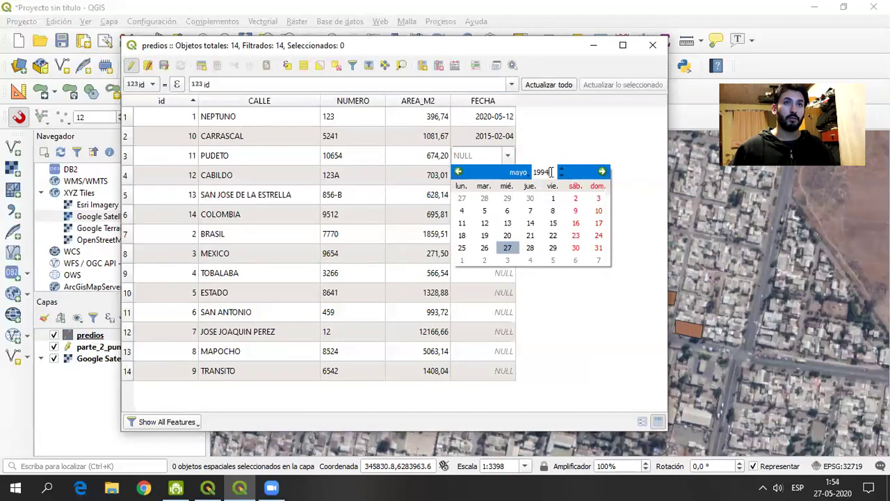
key("Return")
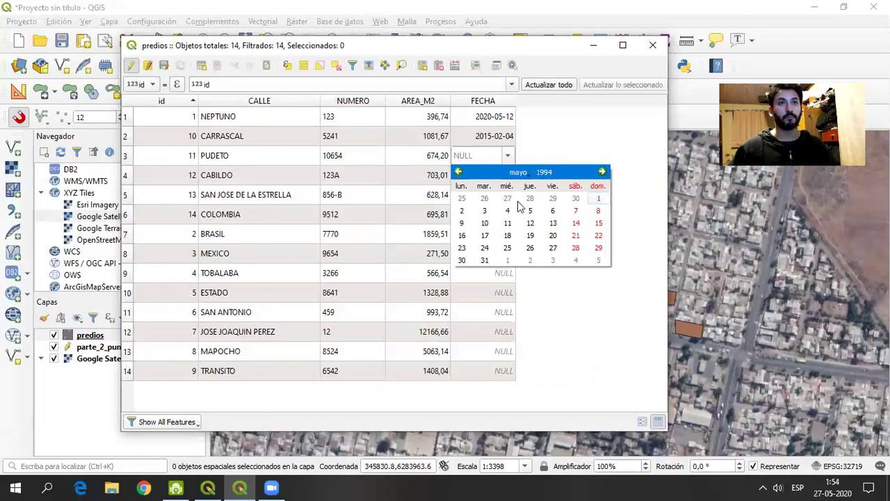
left_click(520, 173)
left_click(484, 224)
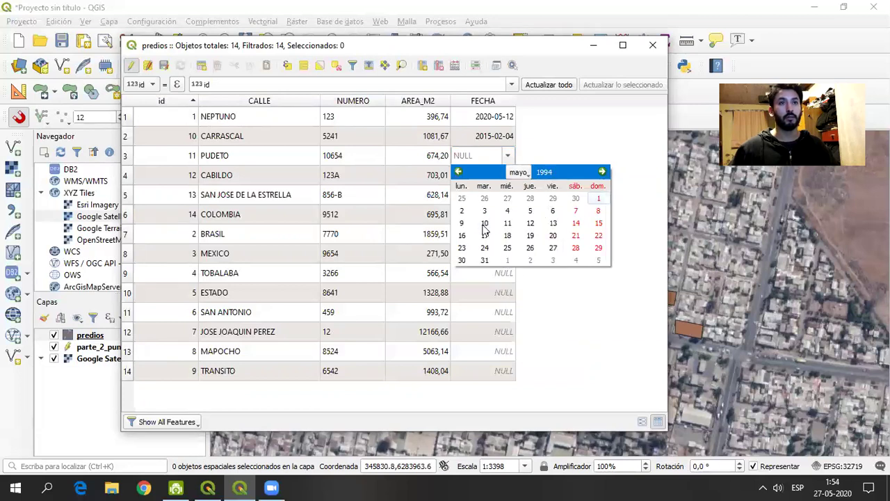
left_click(485, 224)
Set the FECHA value of the CABILDO record to 2000-11-23.
left_click(484, 174)
left_click(508, 175)
left_click(542, 191)
type("2000")
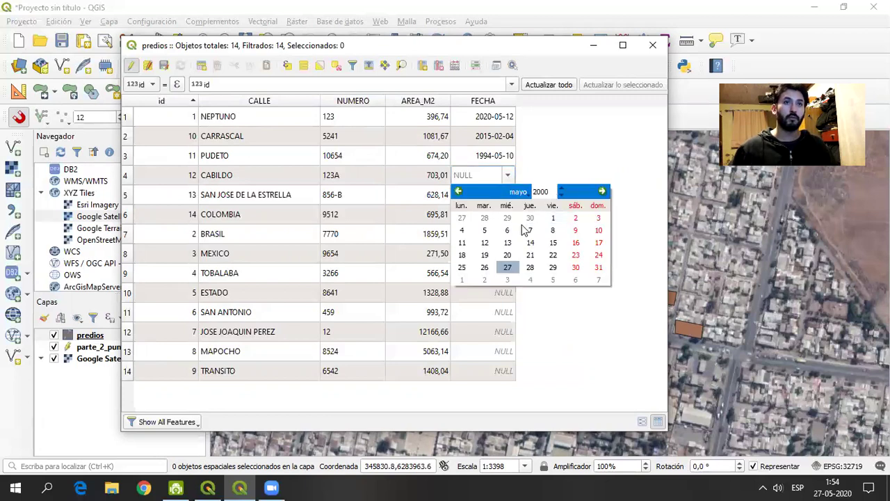
left_click(518, 191)
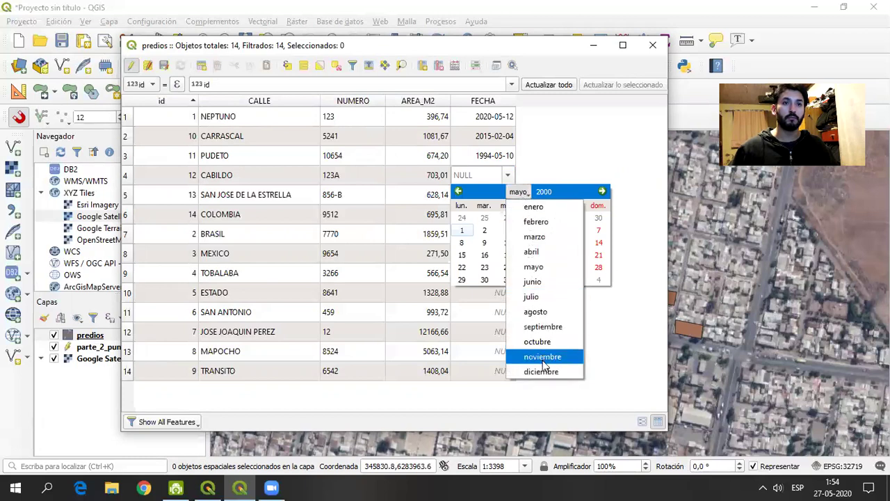
left_click(542, 356)
left_click(531, 255)
Set the FECHA value of the SAN JOSE DE LA ESTRELLA record to 2002-05-09.
left_click(487, 198)
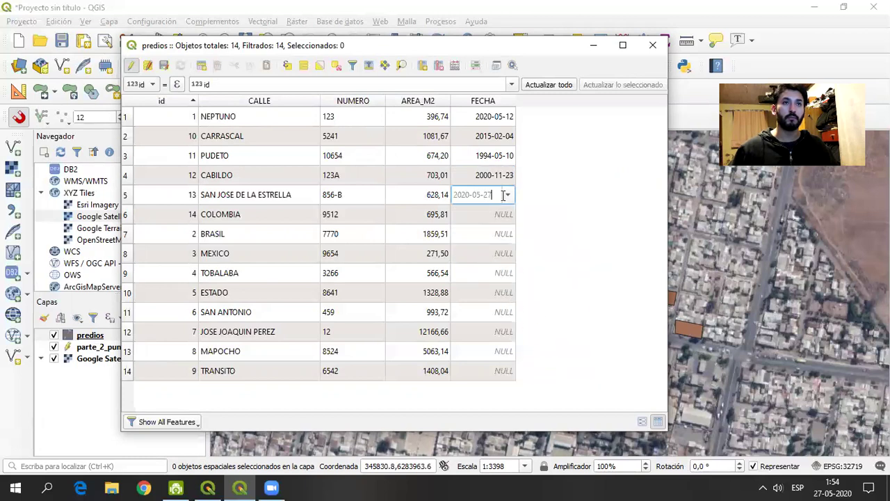
left_click(507, 195)
left_click(545, 212)
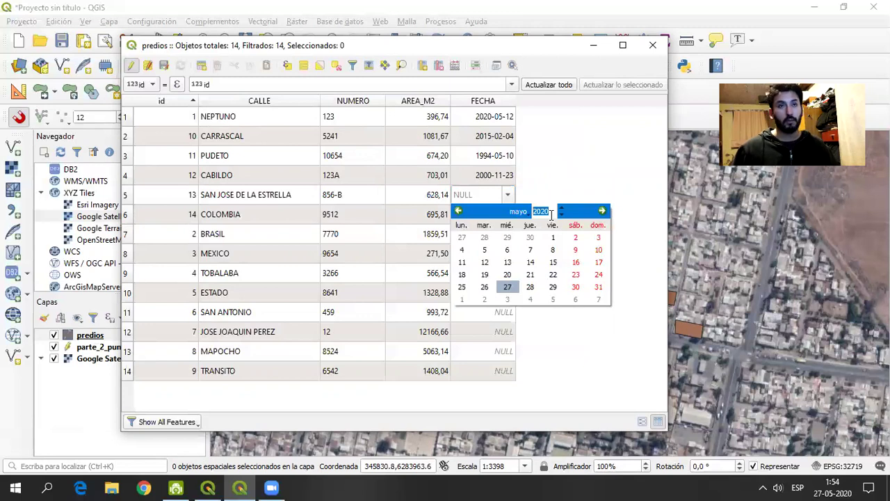
type("20")
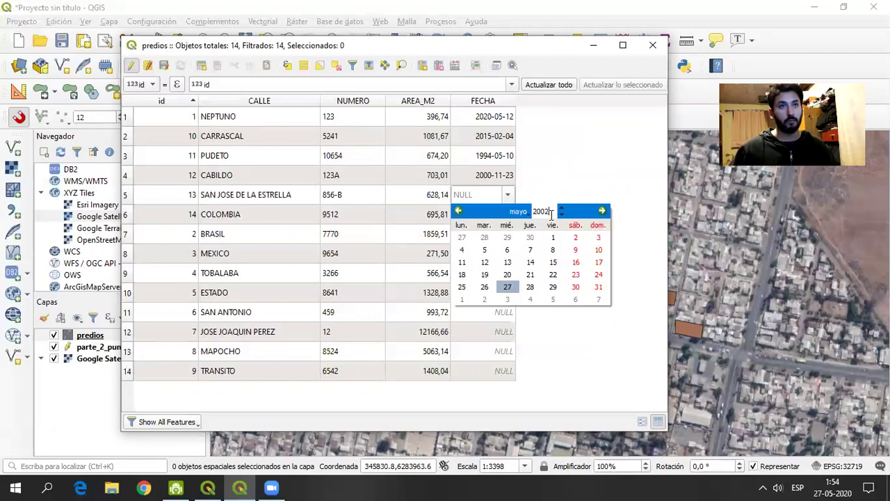
key("Return")
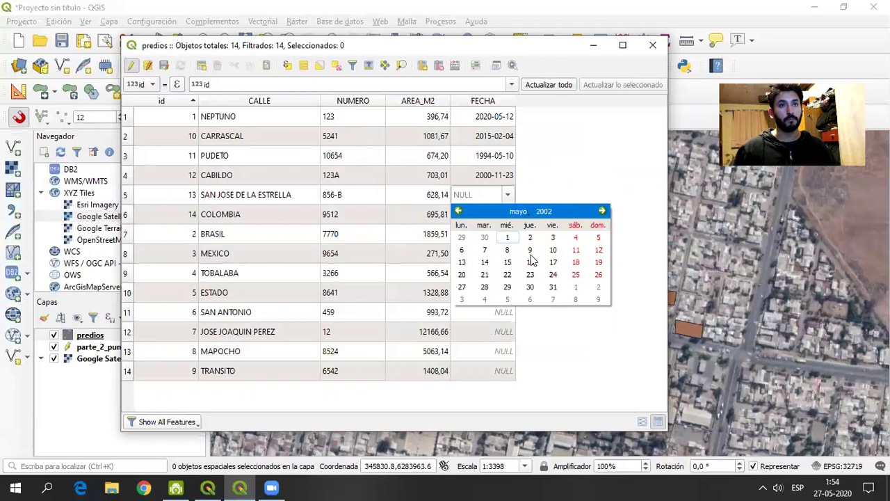
left_click(530, 250)
Set the FECHA value of the COLOMBIA record to 1978-05-04.
left_click(487, 216)
left_click(508, 214)
left_click(543, 231)
type("19")
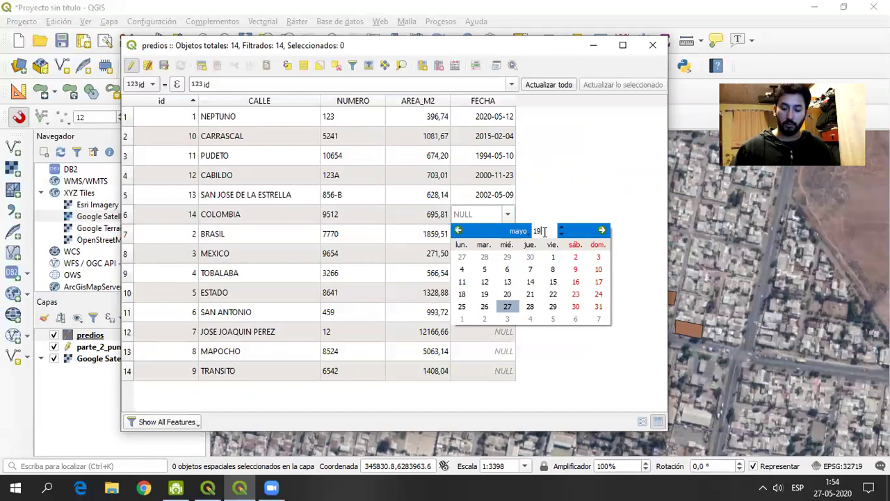
type("78")
key("Return")
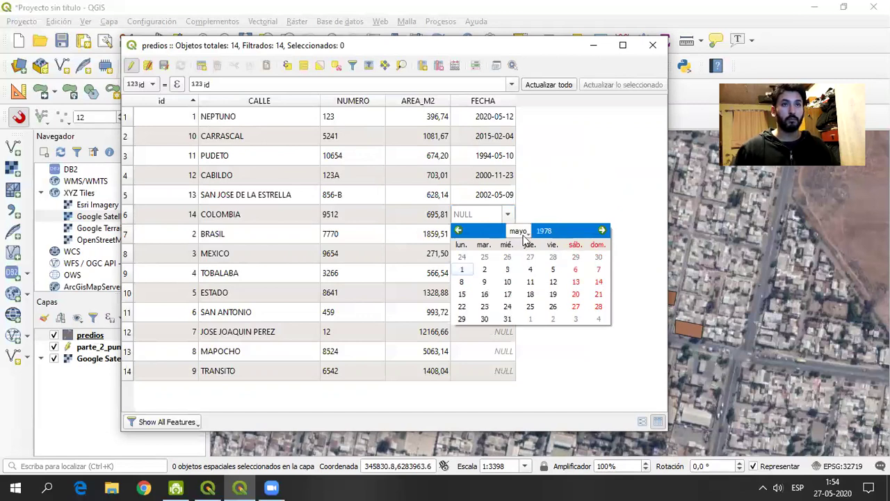
left_click(531, 270)
Set the FECHA value of the BRASIL record to 2007-05-10.
double_click(495, 234)
left_click(507, 234)
left_click(541, 250)
type("2007")
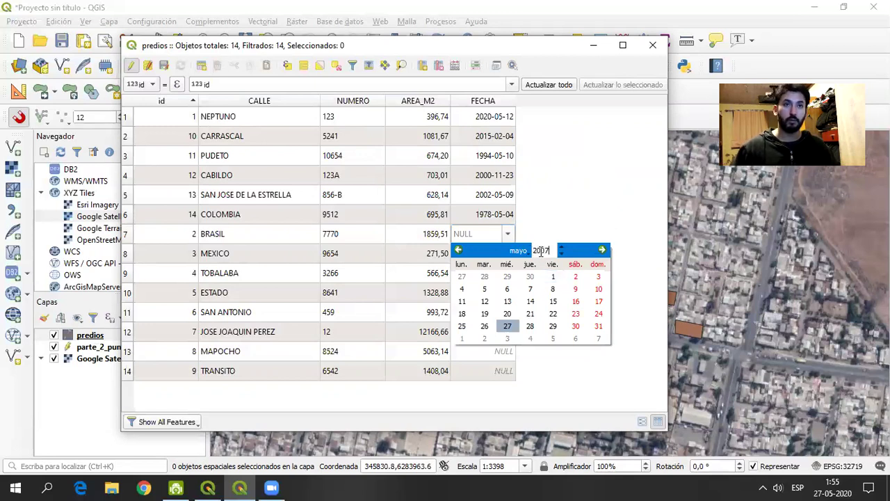
key("Return")
left_click(530, 288)
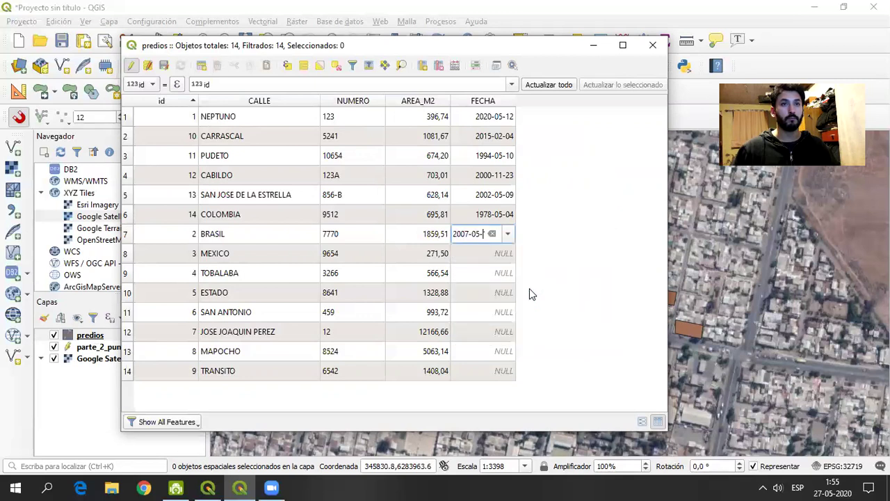
Set the FECHA value of the MEXICO record to 1991-02-13.
double_click(480, 258)
left_click(507, 253)
left_click(541, 270)
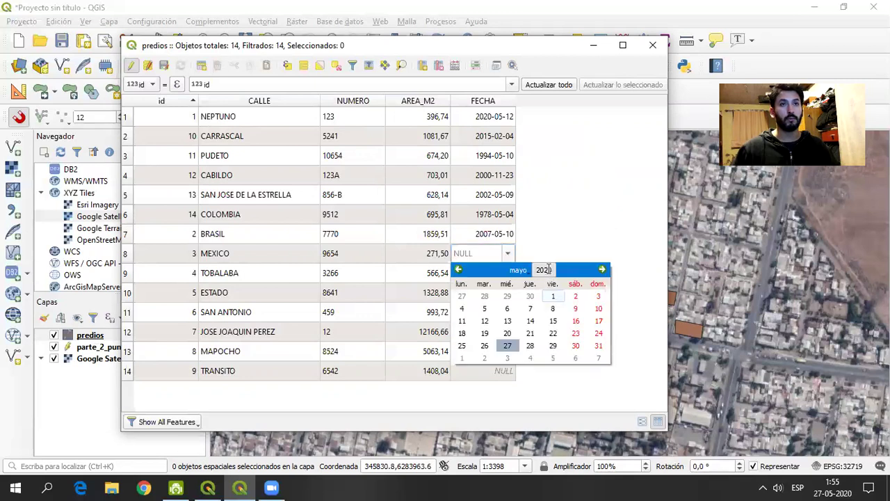
type("199")
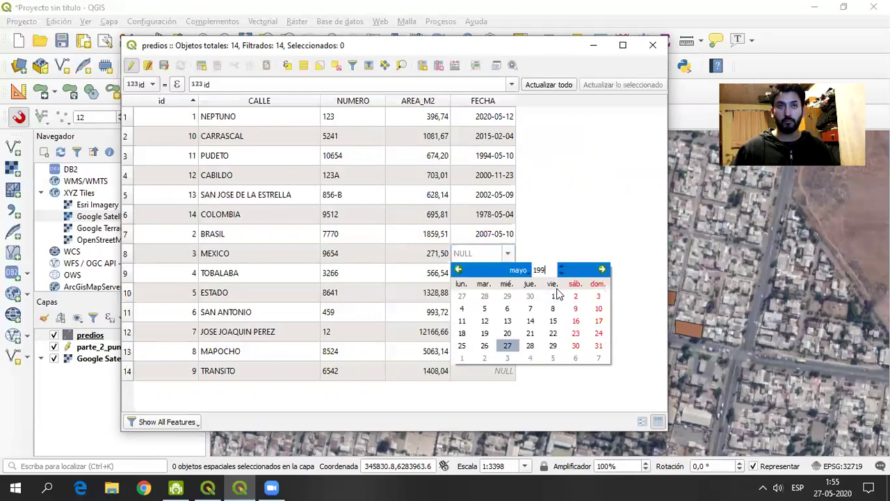
type("1")
key("Return")
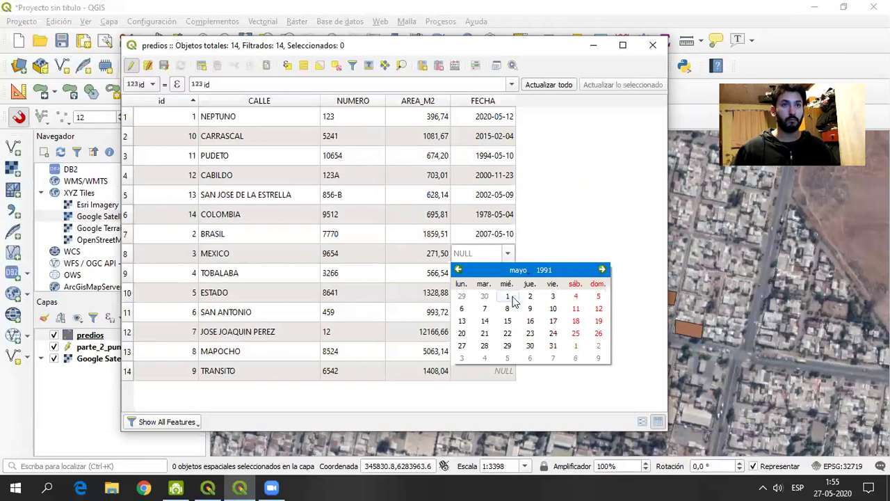
left_click(516, 273)
left_click(532, 300)
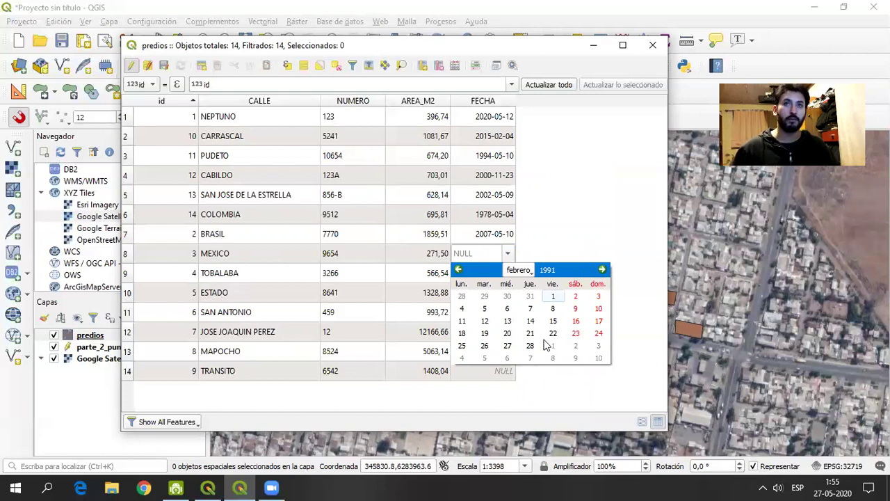
left_click(507, 320)
Set the FECHA value of the TOBALABA record to 1993-05-14.
double_click(493, 273)
left_click(508, 273)
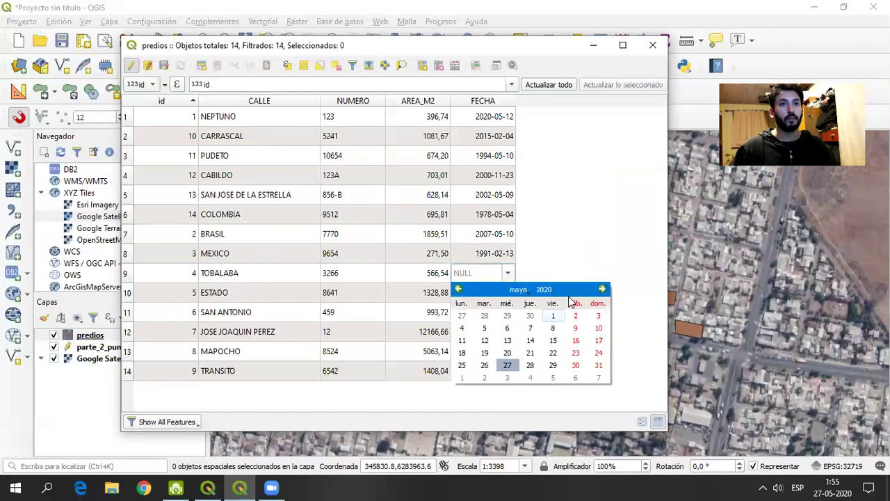
left_click(541, 289)
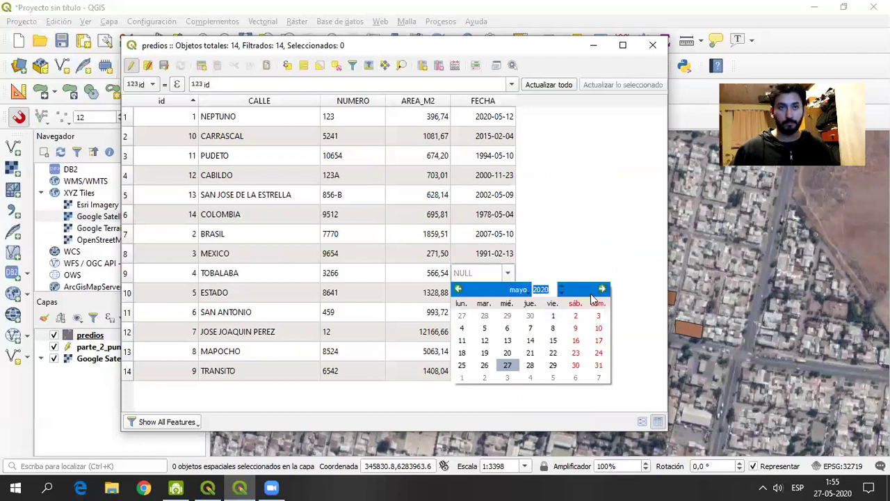
type("1993")
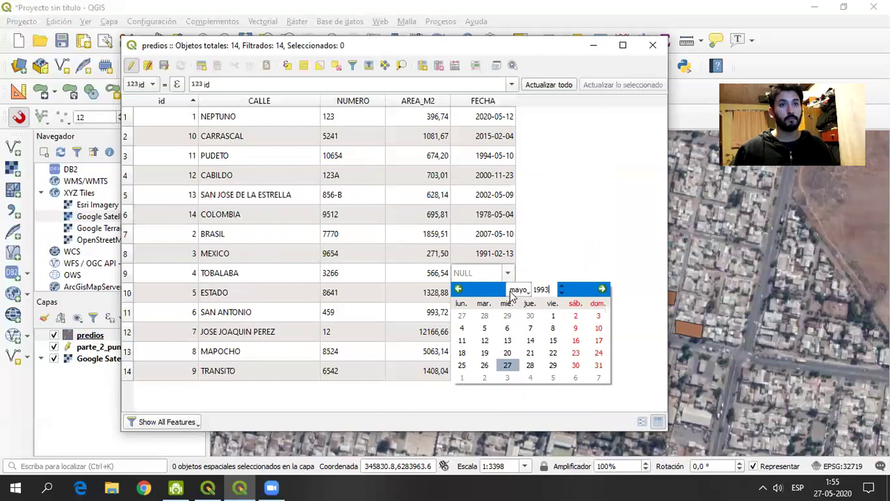
key("Return")
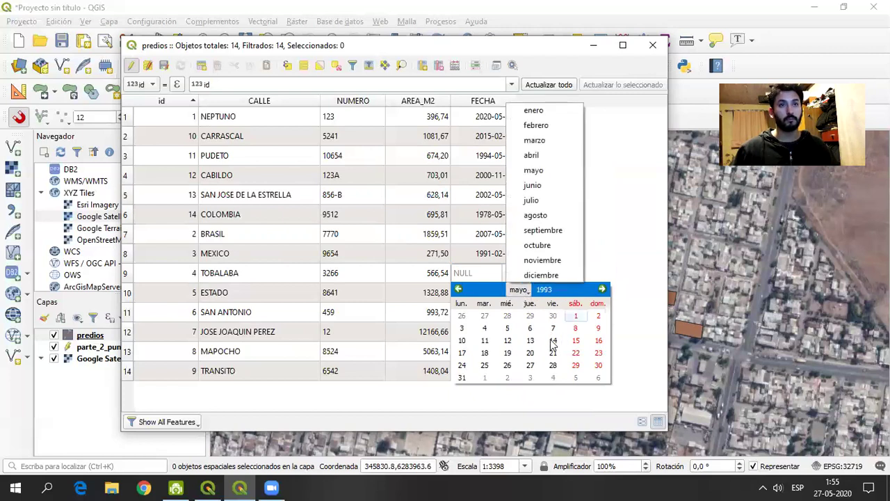
left_click(552, 340)
left_click(552, 340)
Set the FECHA value of the ESTADO record to 2010-09-15.
double_click(494, 292)
left_click(508, 292)
left_click(541, 308)
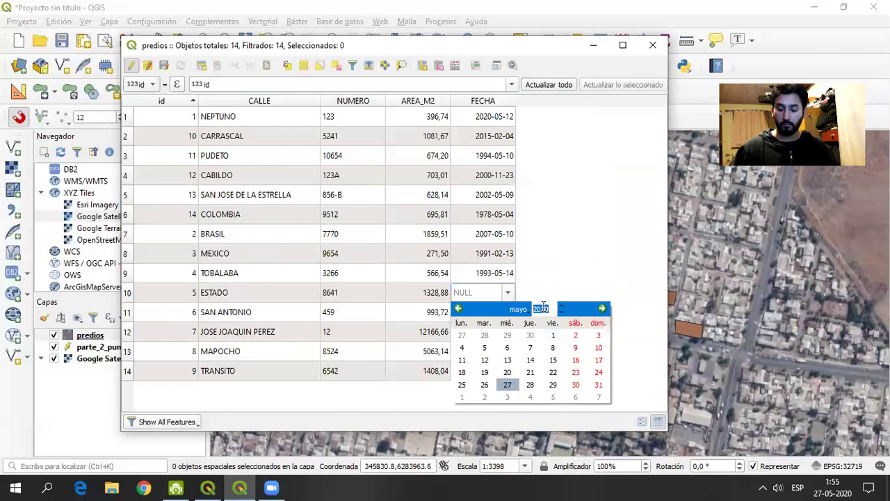
type("2010")
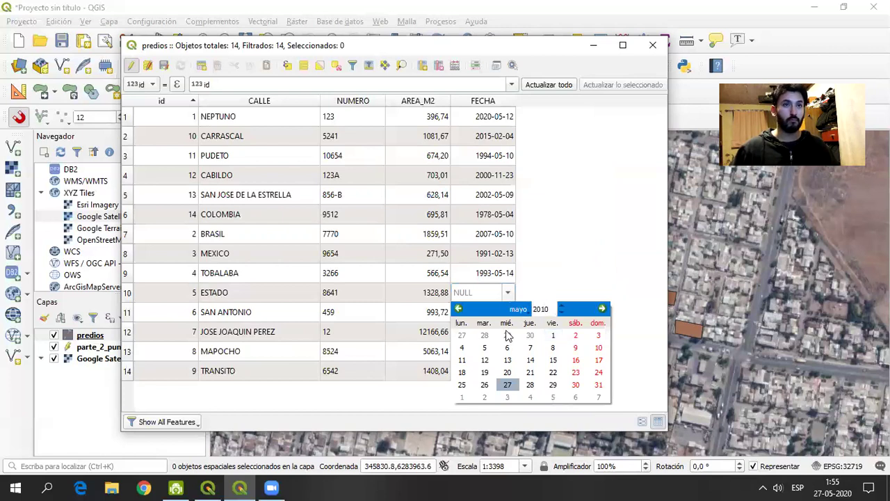
key("Return")
left_click(518, 309)
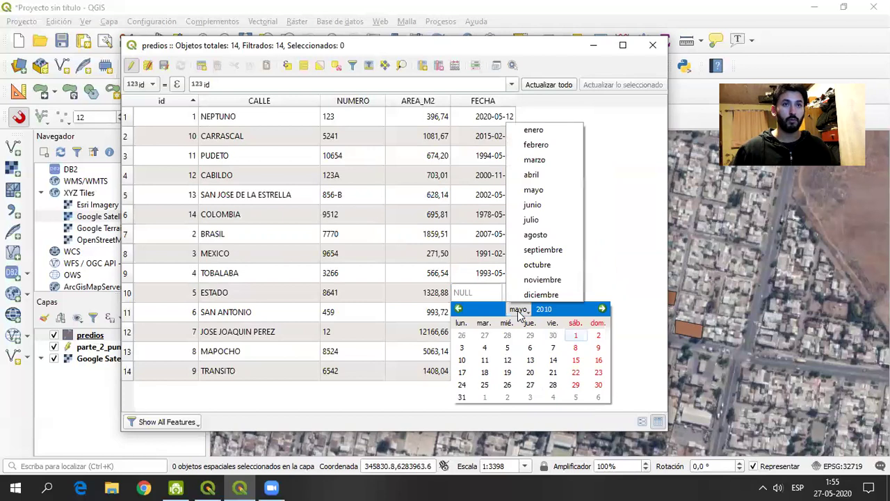
left_click(540, 252)
left_click(508, 361)
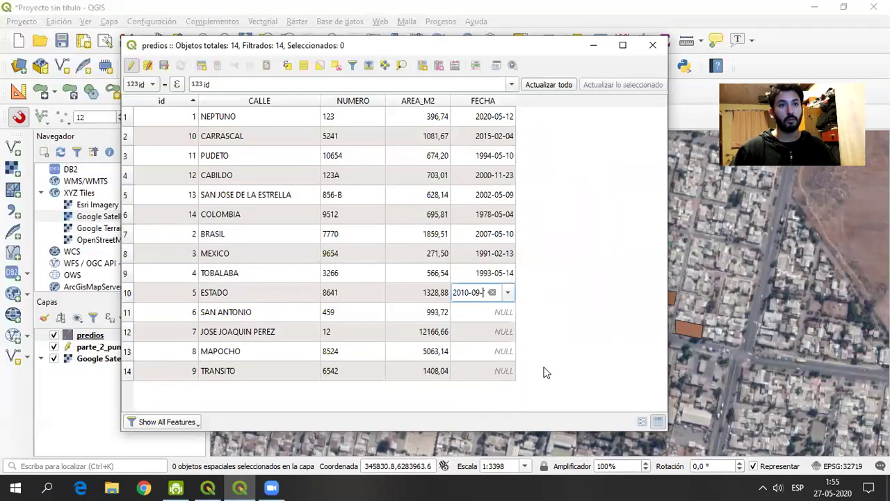
Set the FECHA value of the SAN ANTONIO record to 2018-07-11.
left_click(470, 317)
left_click(508, 312)
left_click(540, 328)
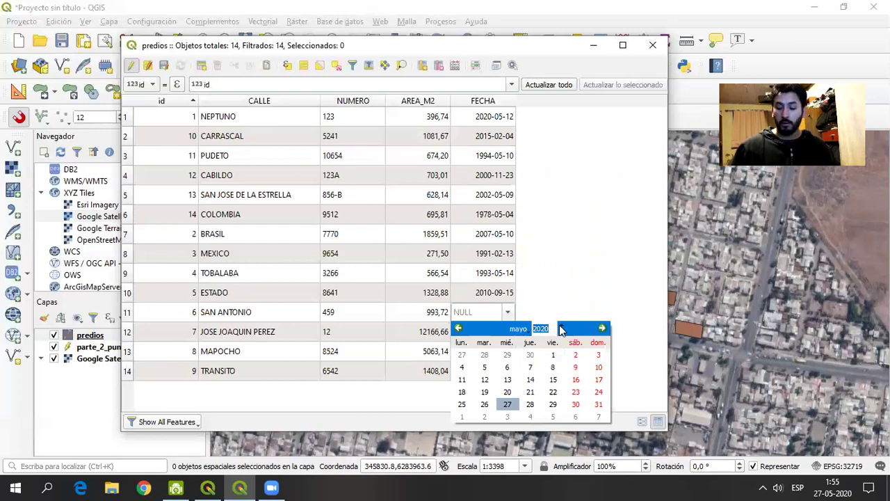
type("2018")
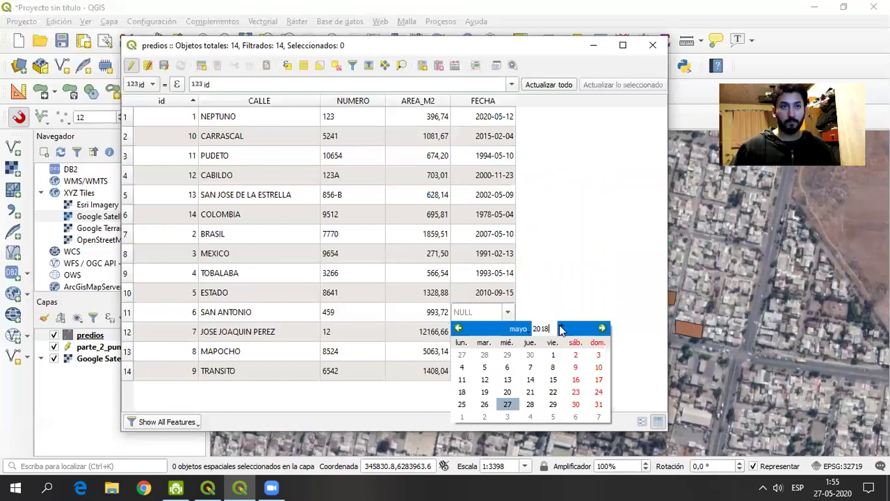
left_click(518, 329)
left_click(546, 246)
left_click(508, 379)
double_click(495, 332)
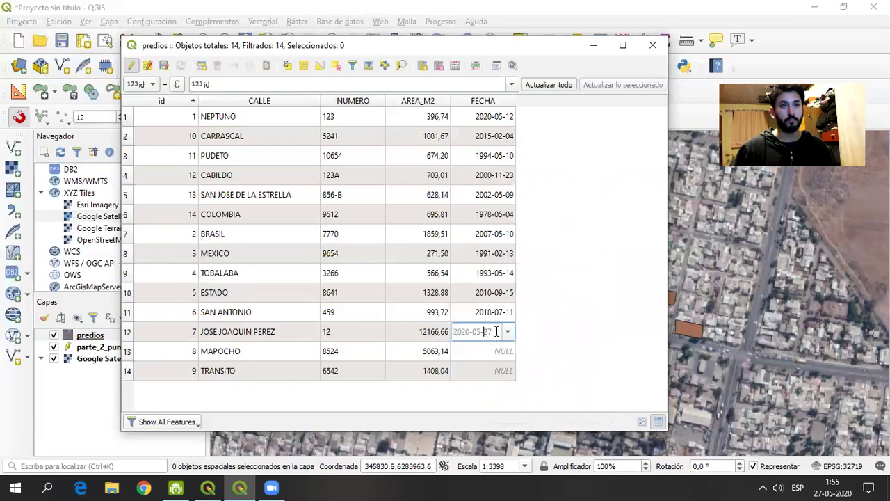
left_click(508, 332)
left_click(541, 348)
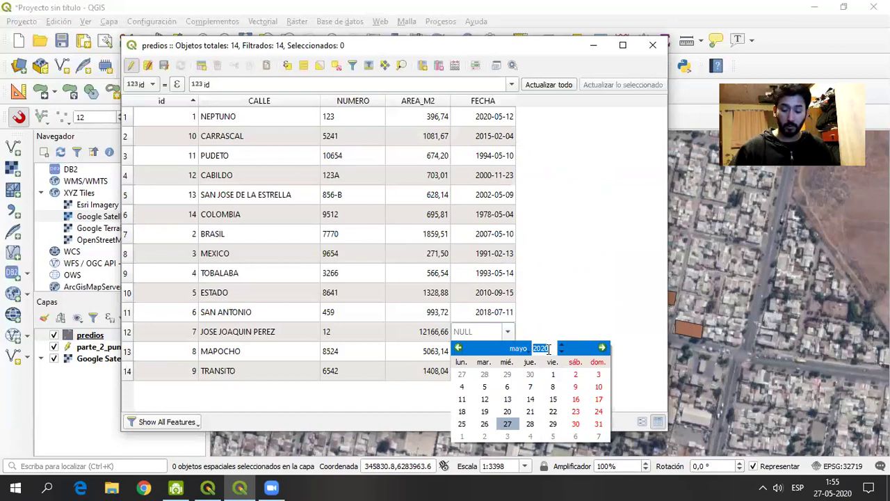
type("1")
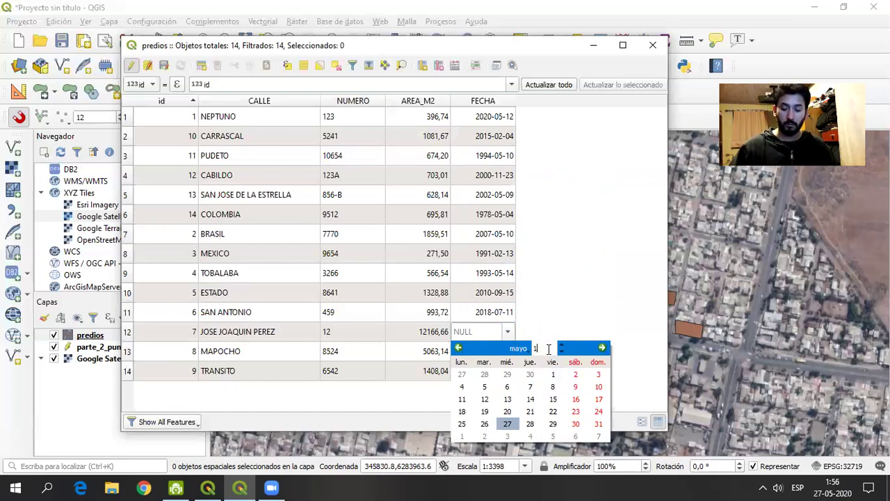
type("950")
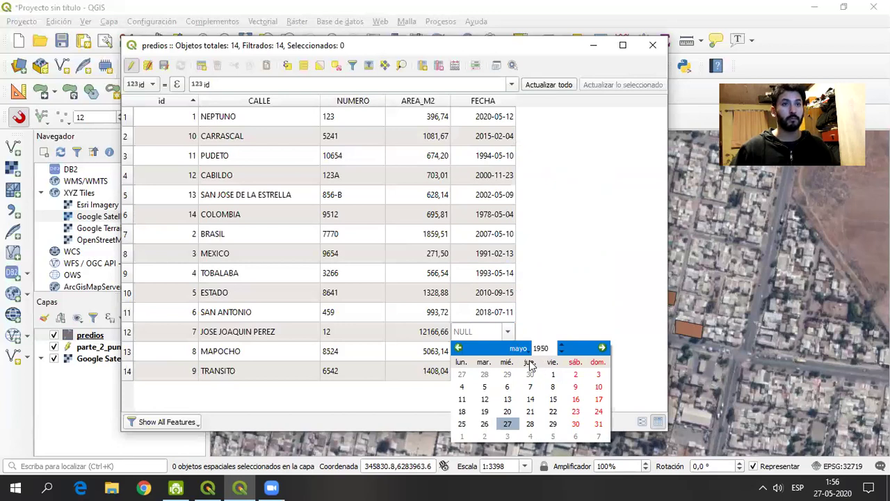
key("Return")
left_click(518, 348)
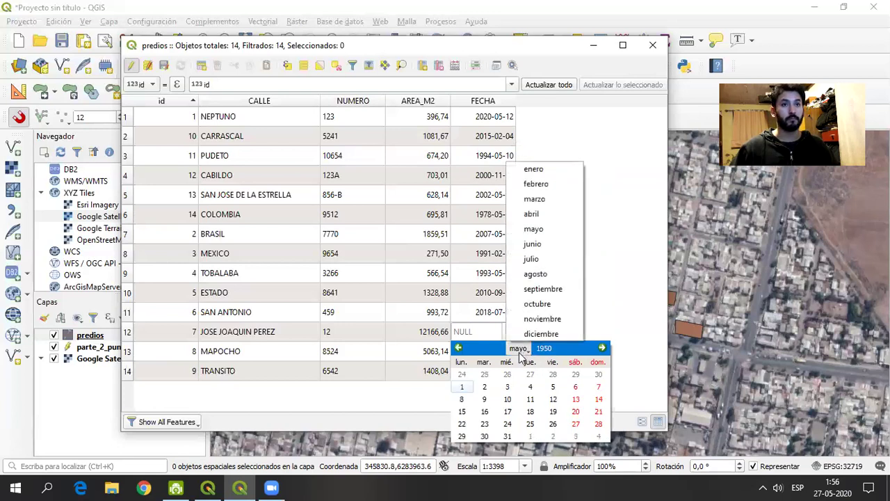
left_click(533, 229)
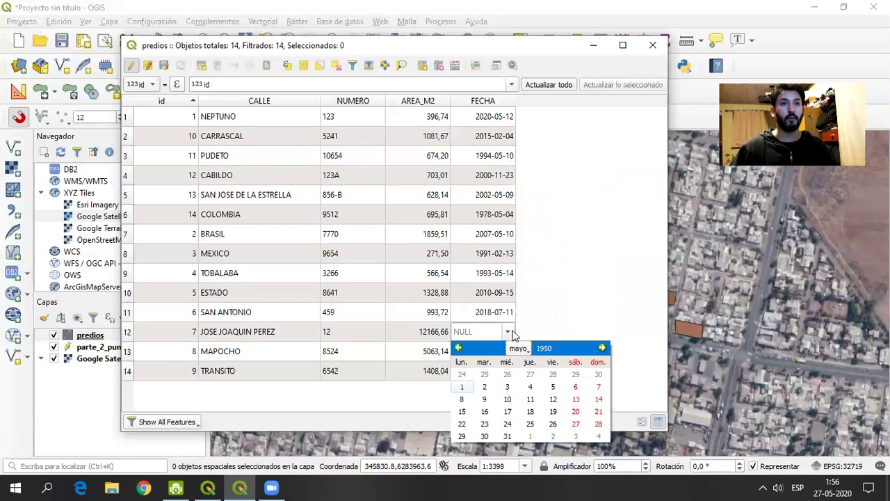
left_click(517, 347)
left_click(541, 200)
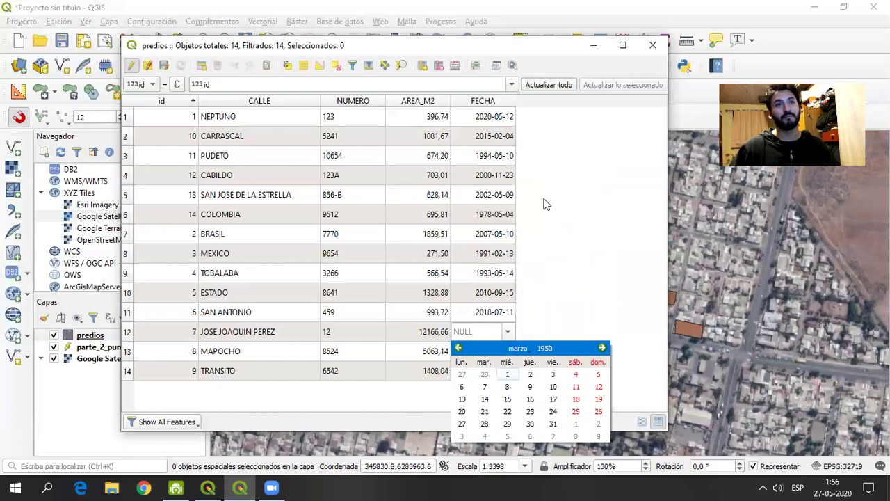
left_click(484, 398)
Set the FECHA value of the MAPOCHO record to 1990-08-15.
left_click(497, 351)
left_click(508, 350)
left_click(540, 367)
type("19")
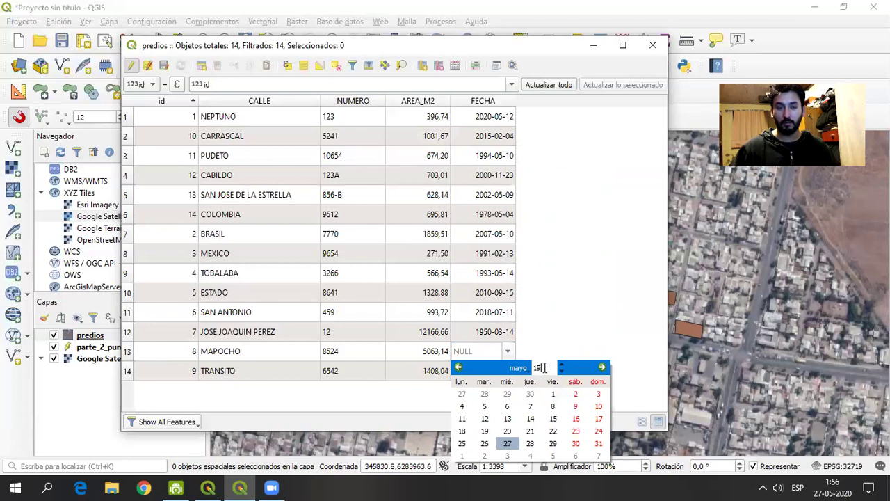
type("90")
key("Return")
left_click(518, 367)
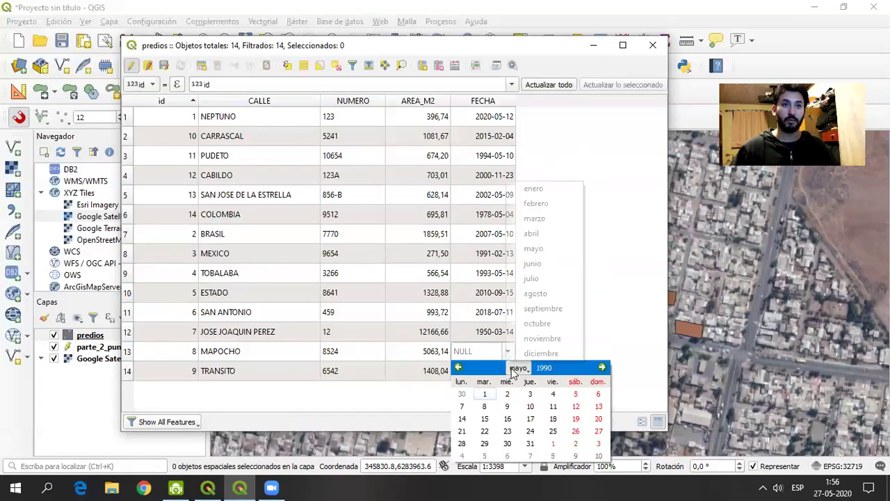
left_click(535, 293)
left_click(507, 417)
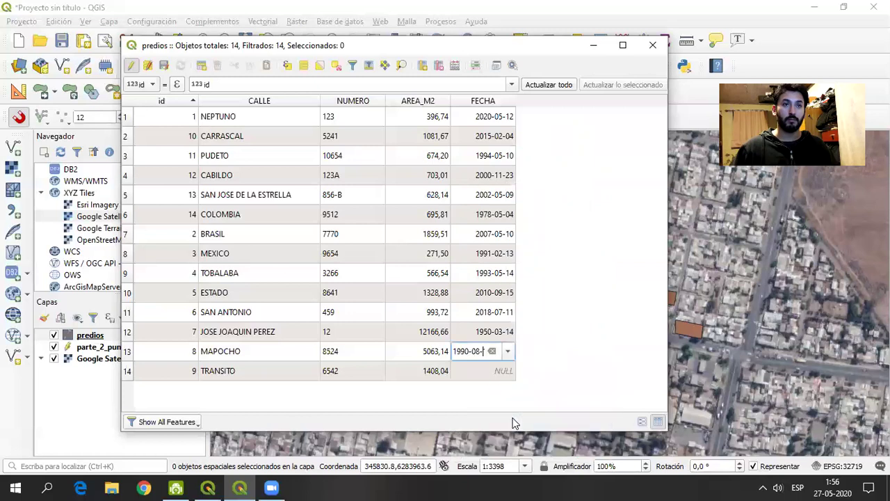
Set the FECHA value of the TRANSITO record to 2016-05-10.
left_click(494, 370)
left_click(508, 370)
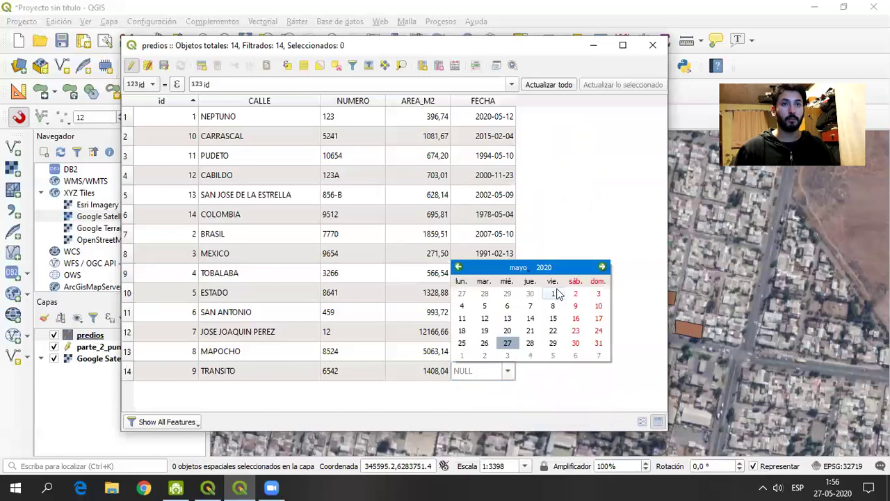
left_click(541, 267)
type("19")
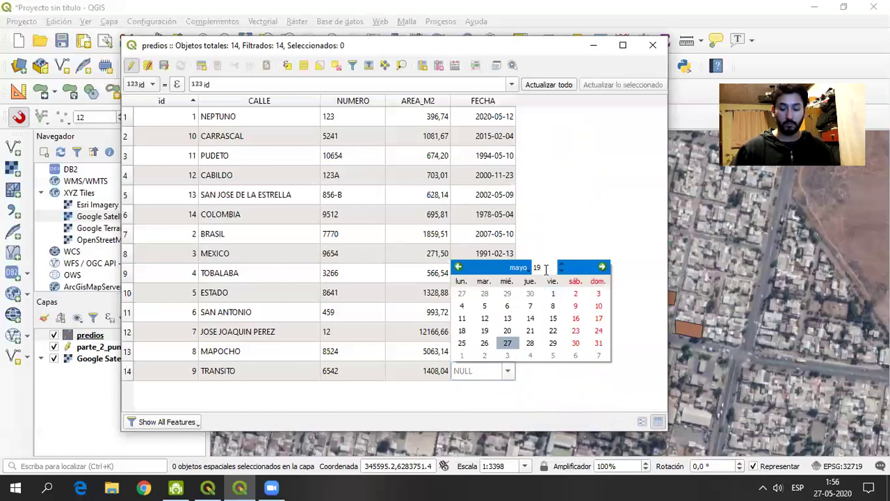
key("BackSpace")
key("BackSpace")
type("2019")
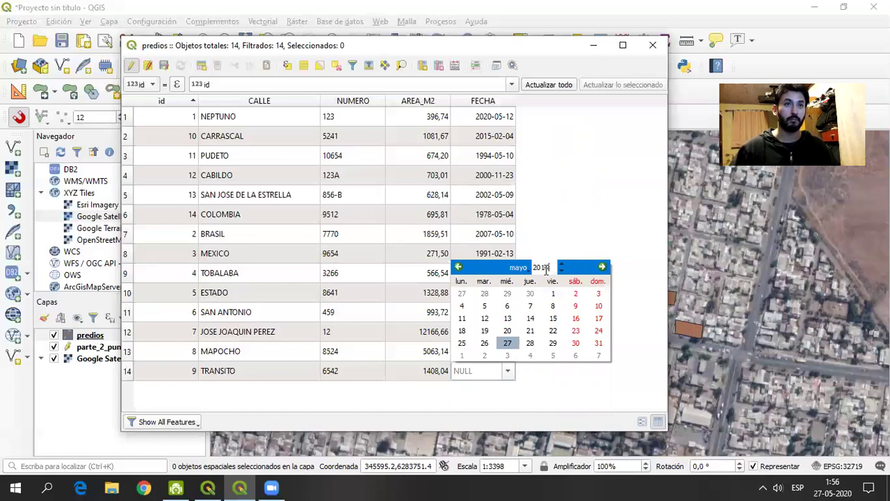
left_click(483, 318)
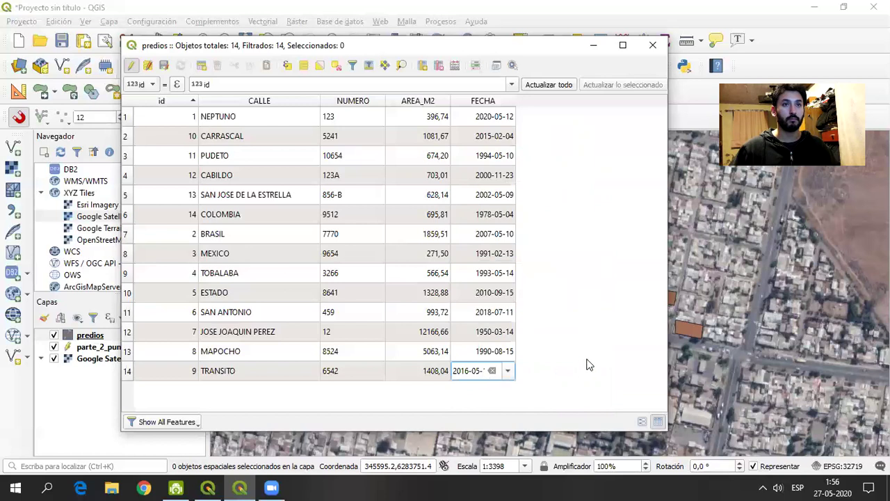
left_click(588, 364)
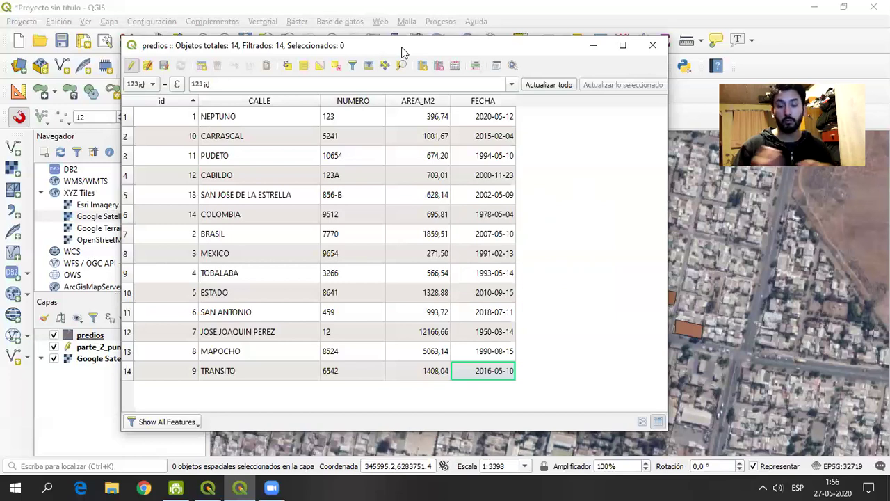
View the calendar for the CABILDO record's FECHA value and close it without picking a date.
double_click(495, 176)
left_click(509, 176)
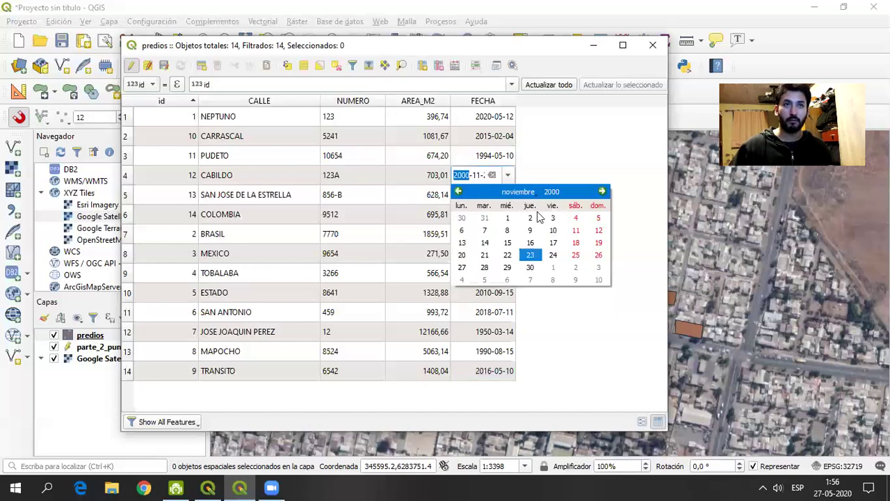
left_click(568, 137)
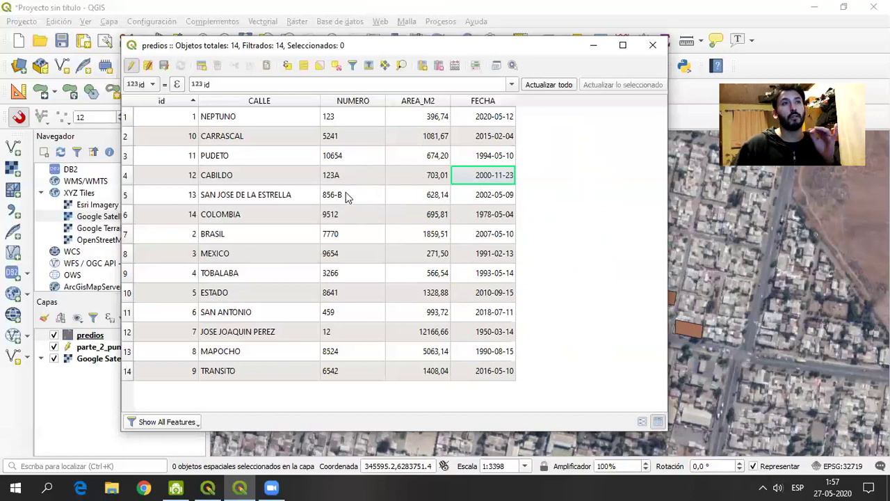
Try re-entering the CALLE value of record 12 as CABILDO+*-_ and strip the special characters to leave CABILDO.
double_click(308, 175)
key("BackSpace")
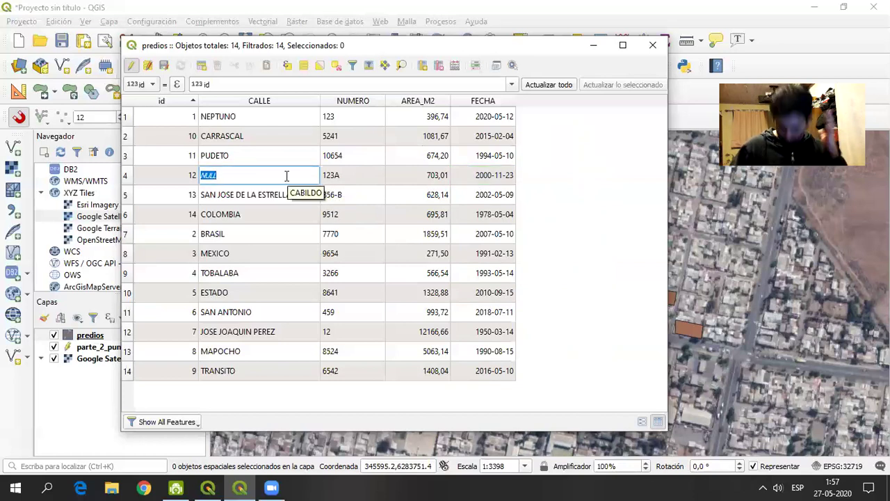
type("CABILDO")
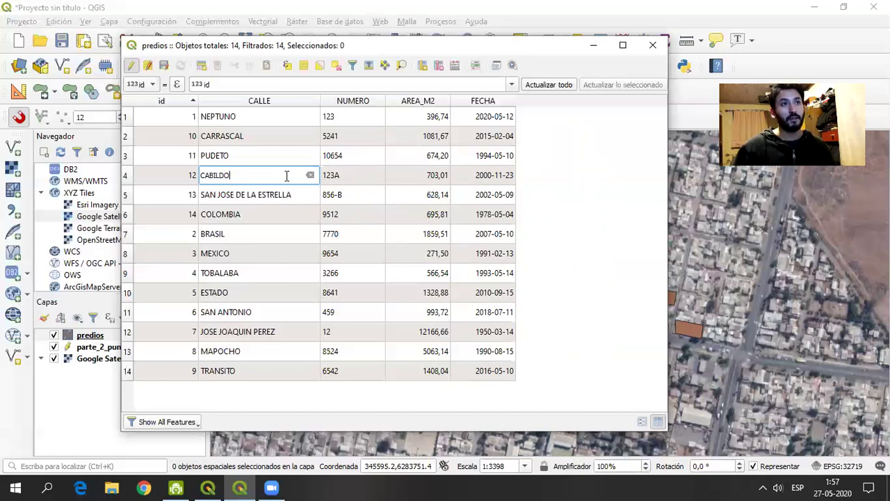
type("+*-_")
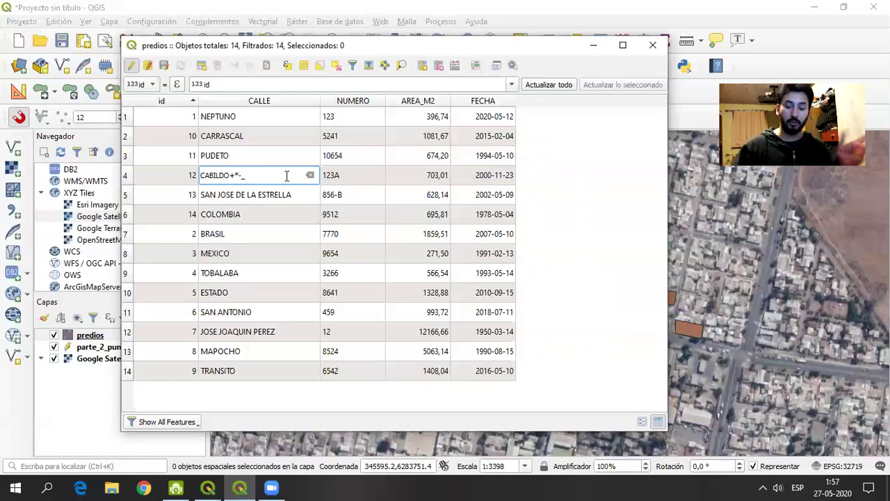
key("BackSpace")
key("BackSpace")
double_click(297, 212)
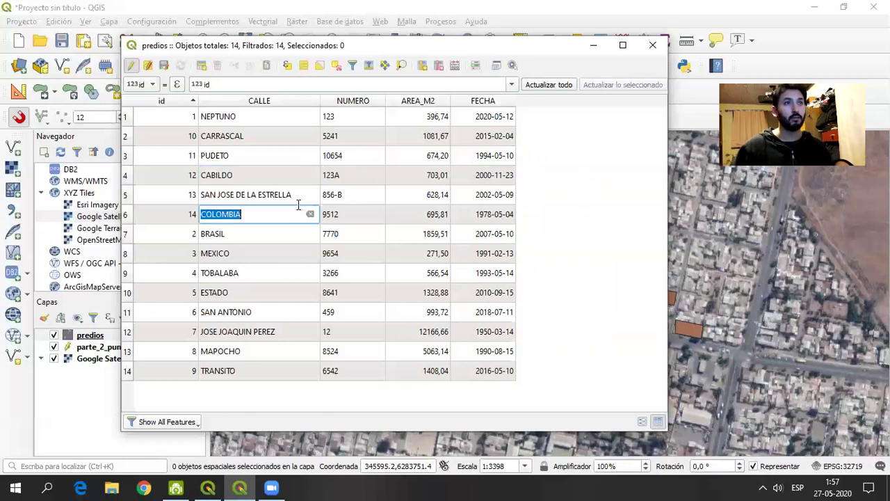
Inspect the CALLE value of the CABILDO record and the NUMERO values of the CABILDO, SAN JOSE DE LA ESTRELLA and NEPTUNO records.
double_click(250, 180)
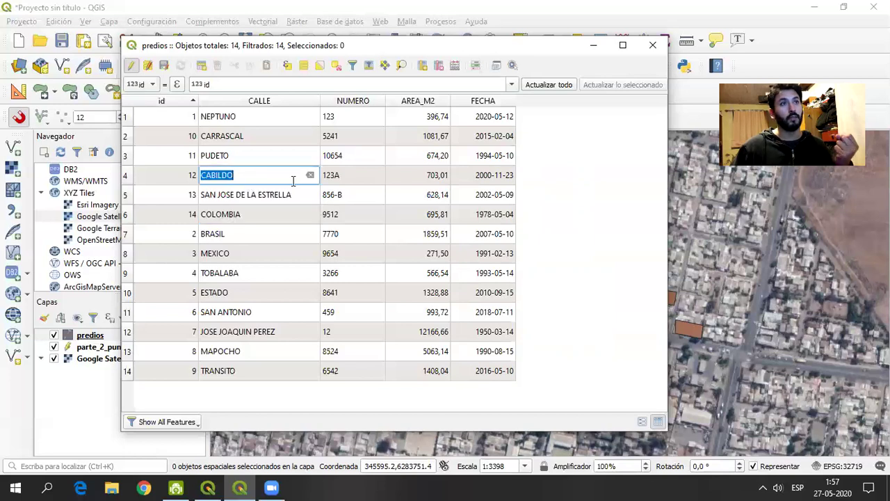
double_click(352, 175)
double_click(342, 195)
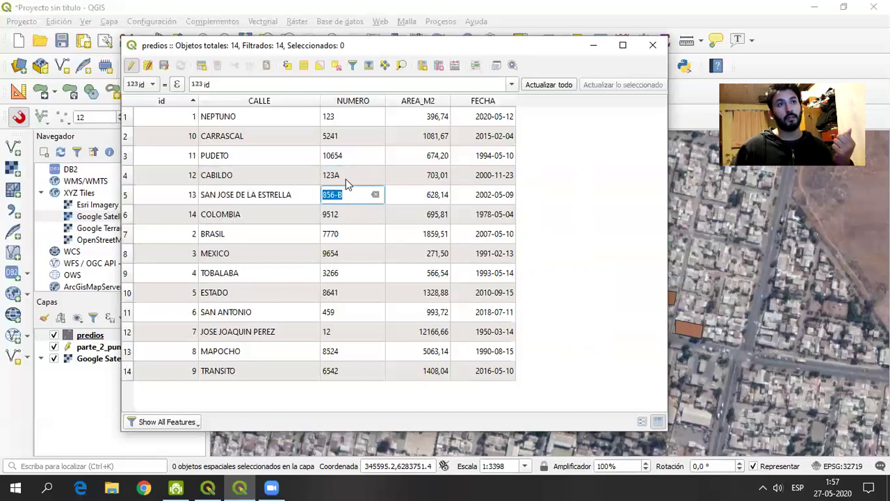
double_click(344, 117)
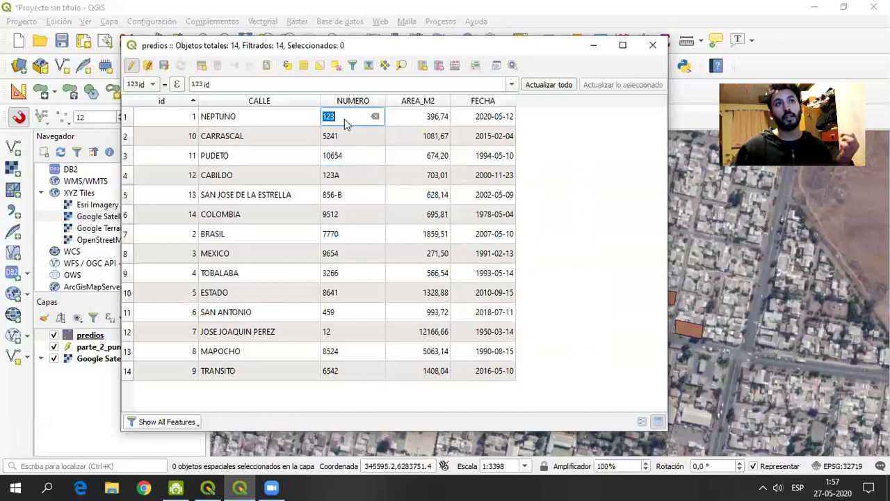
double_click(354, 177)
Remove the trailing letter B from the NUMERO value of the SAN JOSE DE LA ESTRELLA record.
double_click(351, 195)
key("End")
key("shift+Left")
key("BackSpace")
double_click(371, 235)
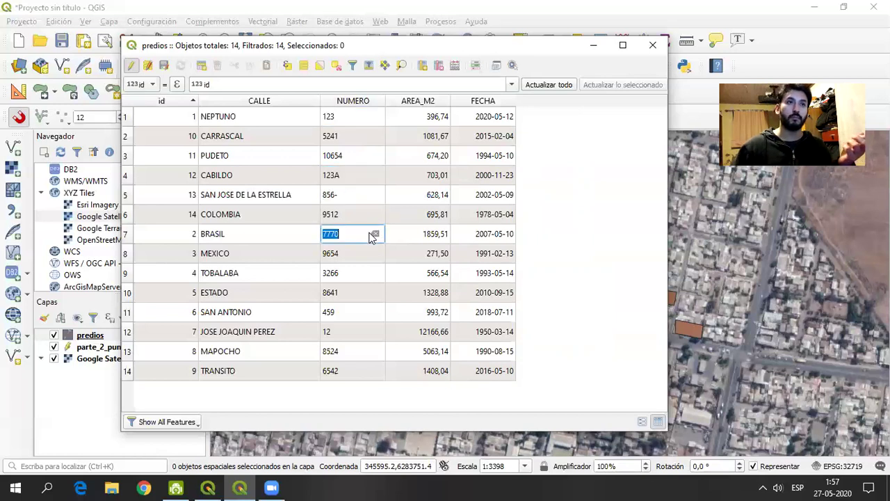
double_click(345, 197)
key("End")
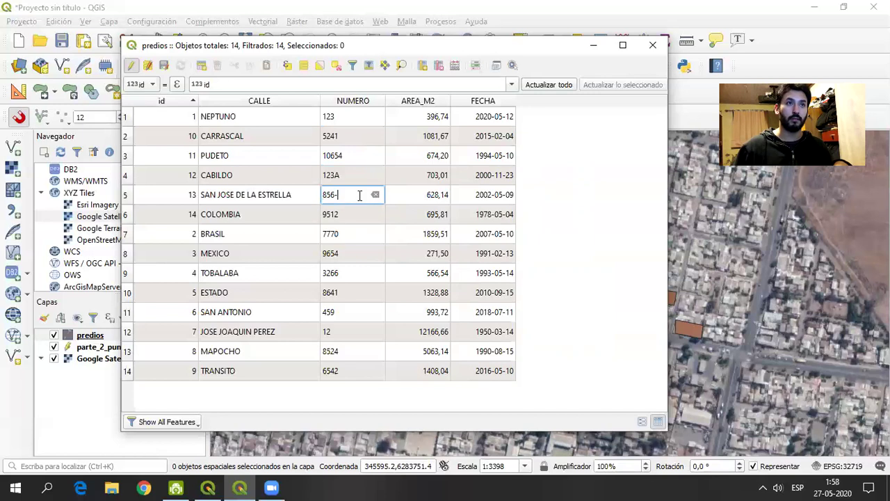
type("B")
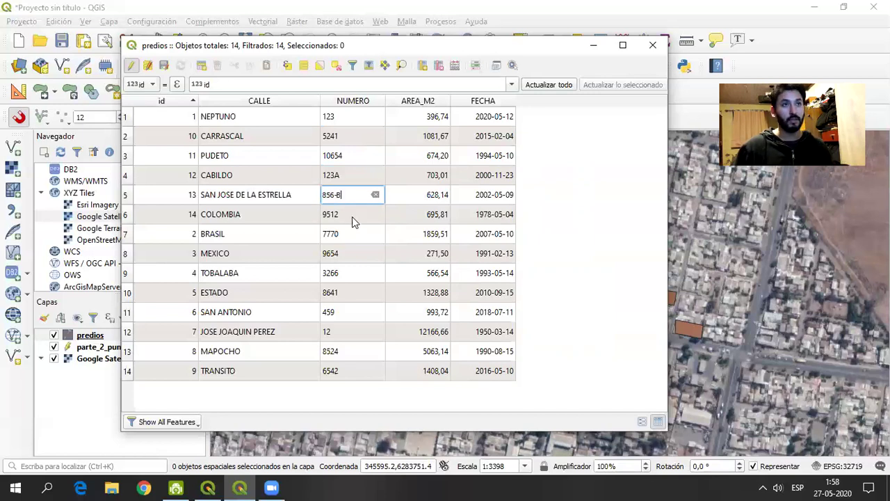
double_click(365, 231)
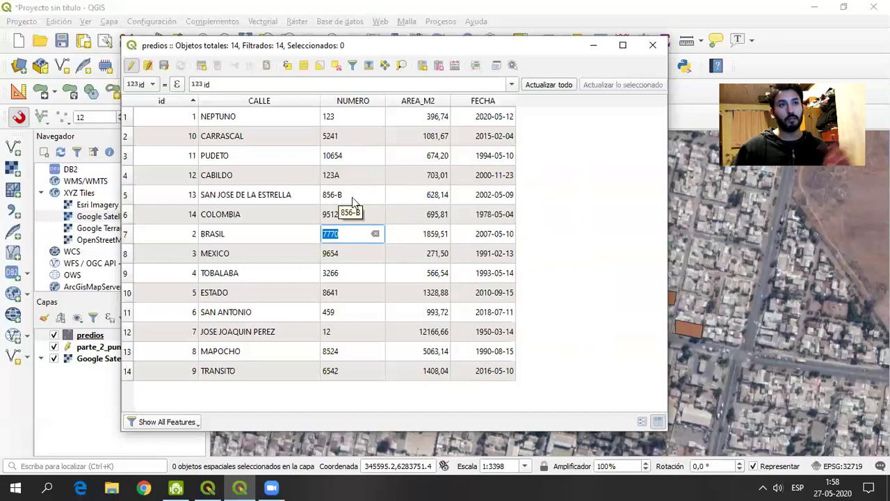
double_click(360, 196)
left_click(361, 197)
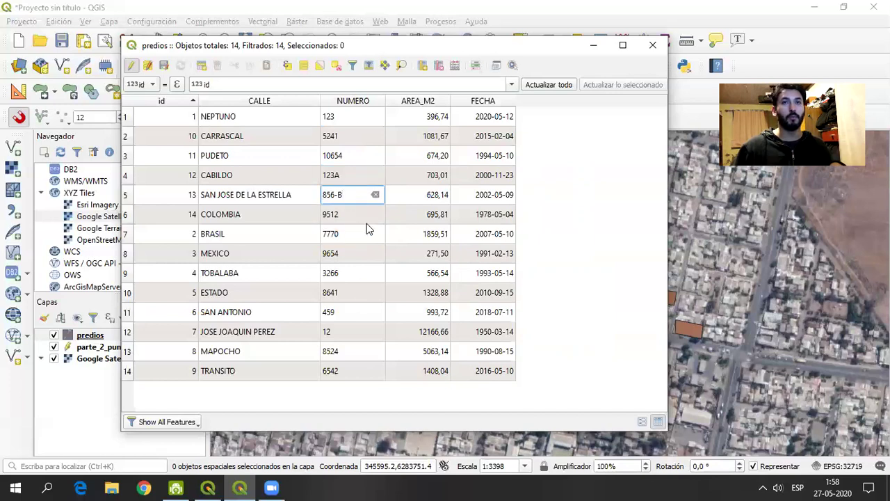
Inspect the id, CALLE and AREA_M2 cells of the CABILDO and SAN JOSE DE LA ESTRELLA records without changing them.
double_click(270, 256)
double_click(191, 194)
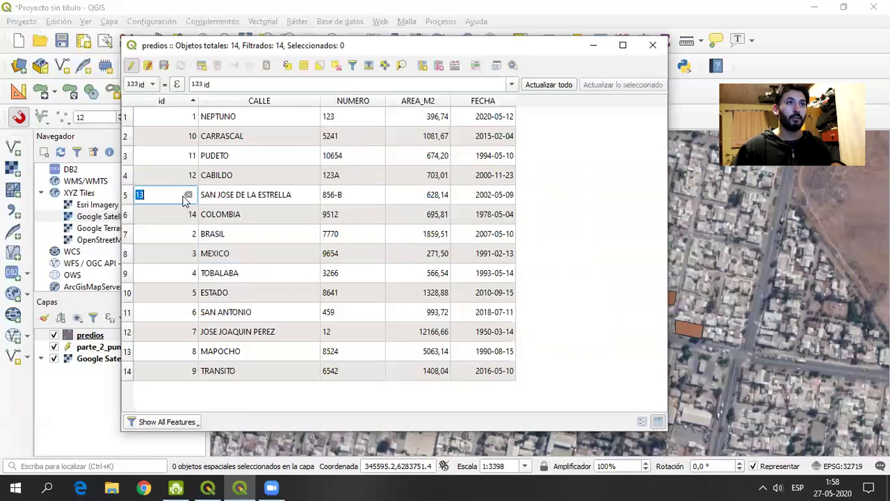
double_click(189, 178)
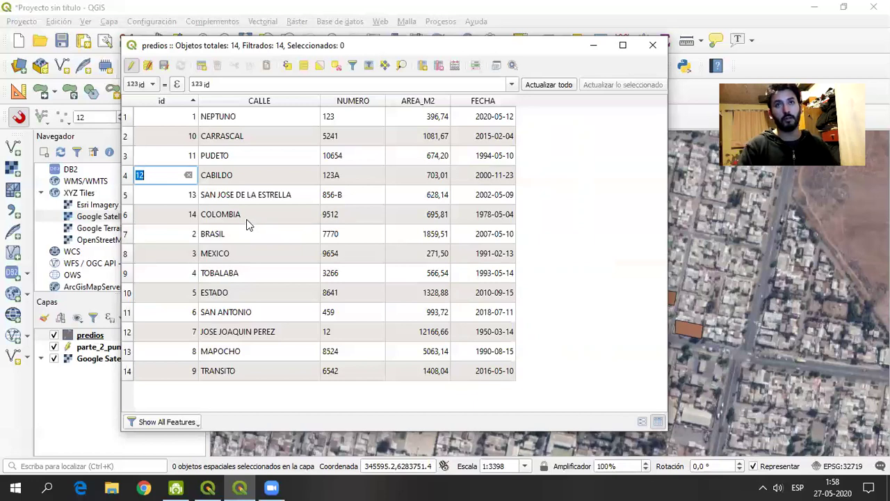
double_click(258, 174)
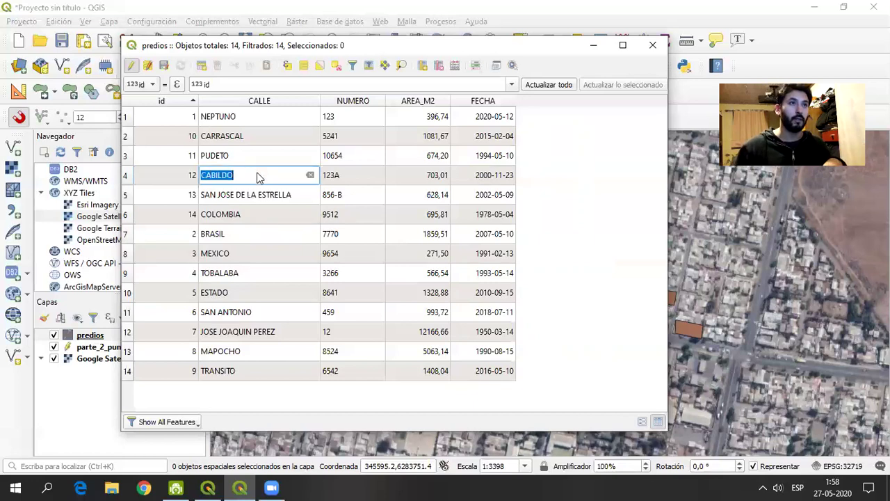
double_click(418, 178)
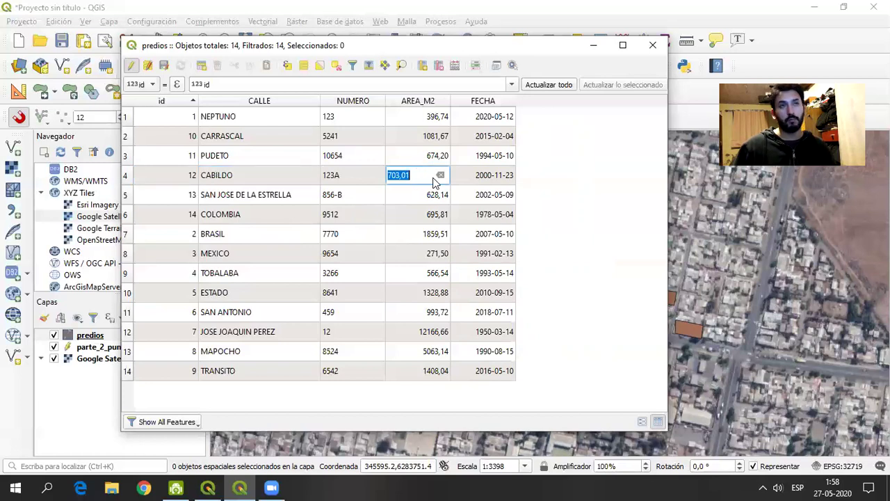
double_click(437, 199)
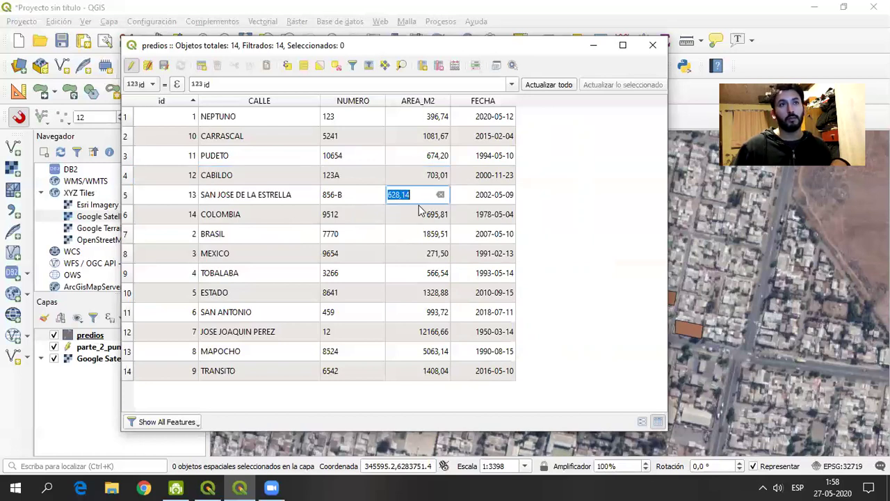
double_click(265, 175)
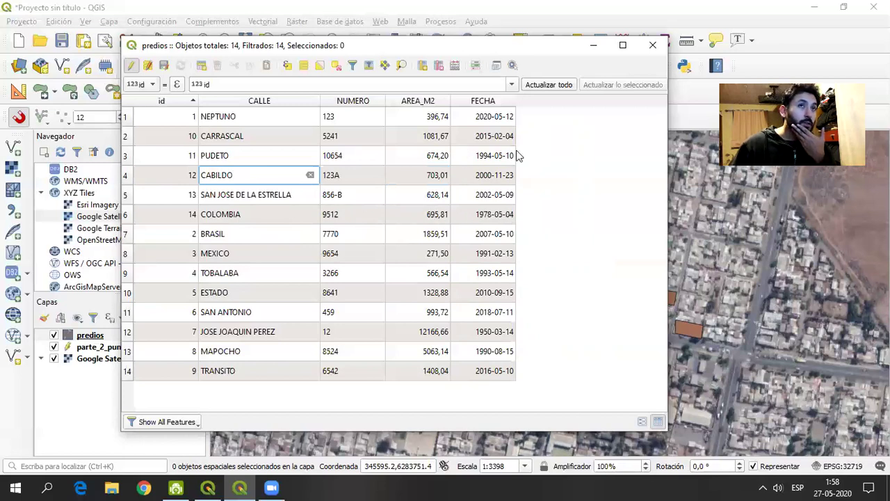
key("Return")
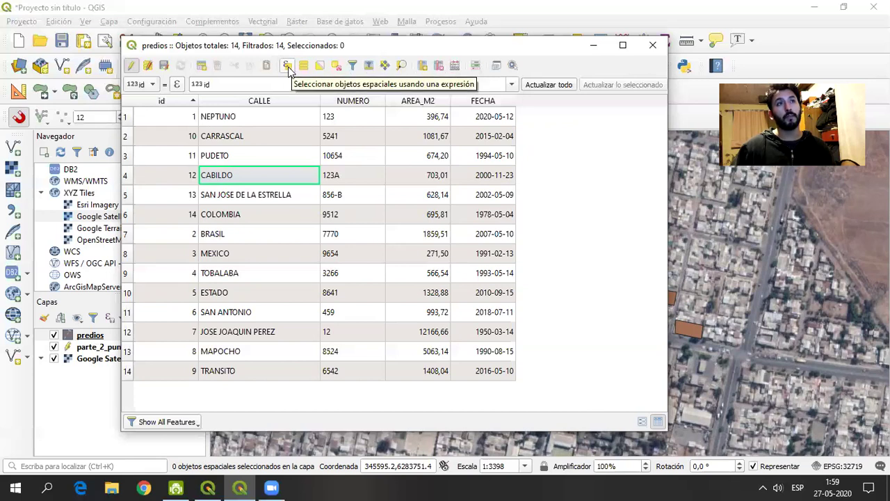
Open Select by Expression for the predios layer and expand the Campos y valores group.
left_click(286, 66)
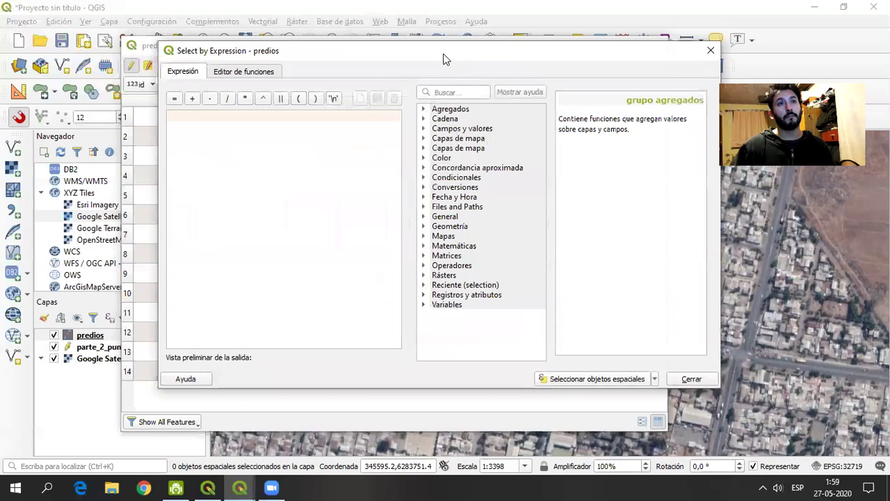
left_click_drag(445, 59, 499, 189)
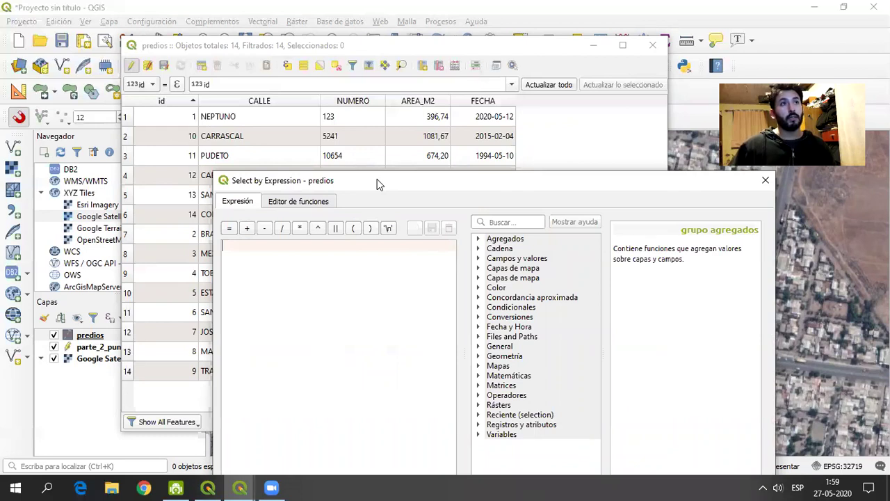
left_click_drag(377, 179, 426, 143)
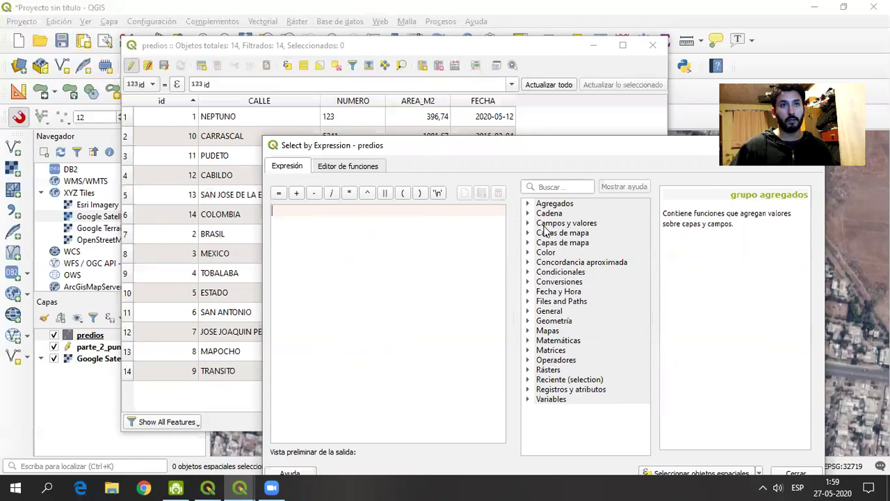
left_click(592, 225)
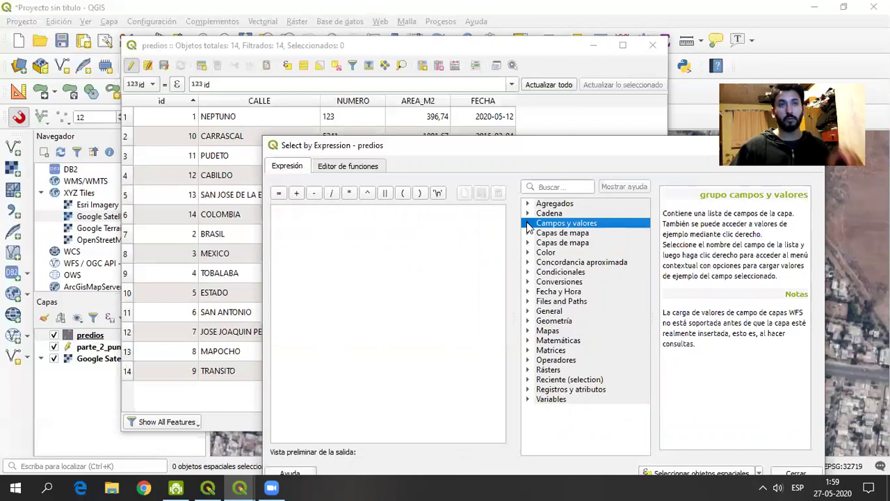
left_click(527, 224)
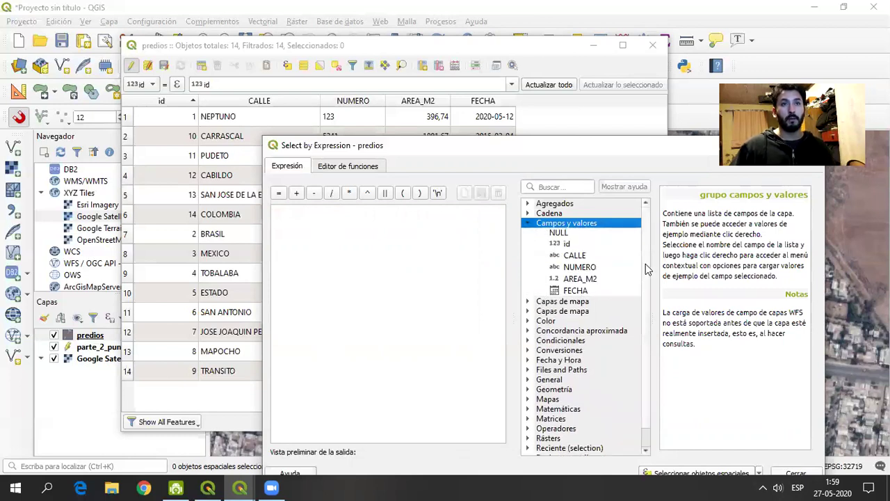
left_click(575, 257)
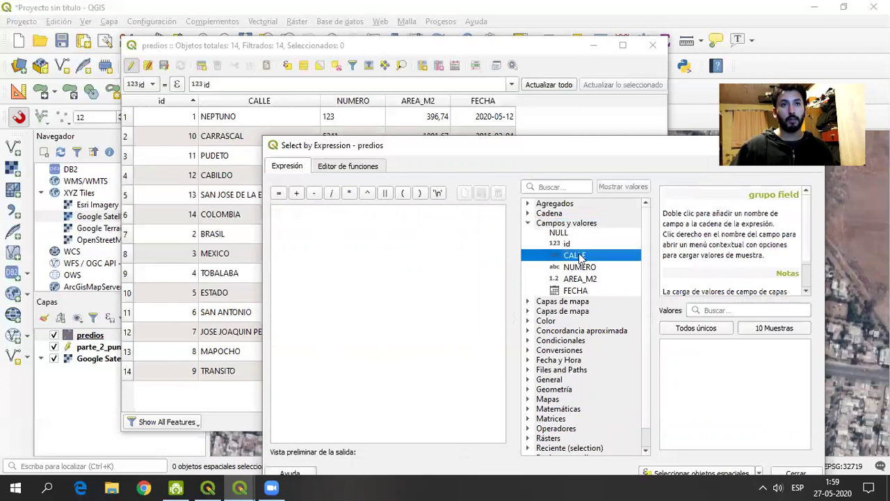
double_click(580, 256)
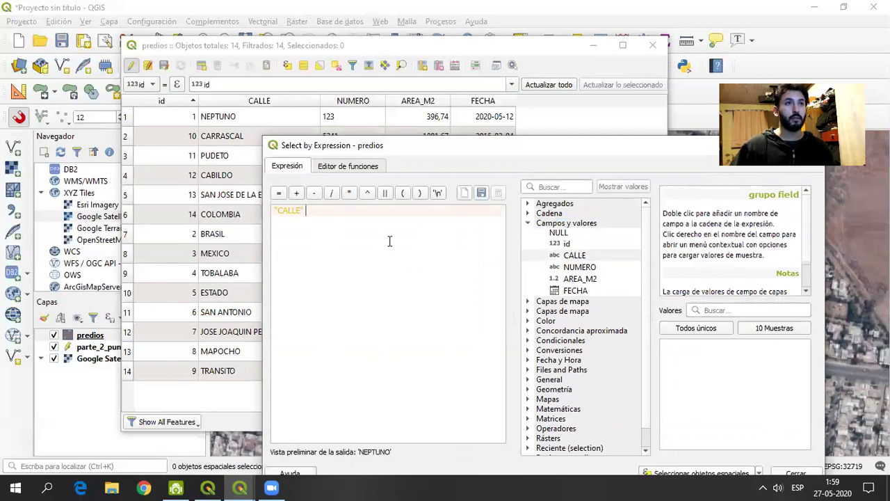
key("ctrl+a")
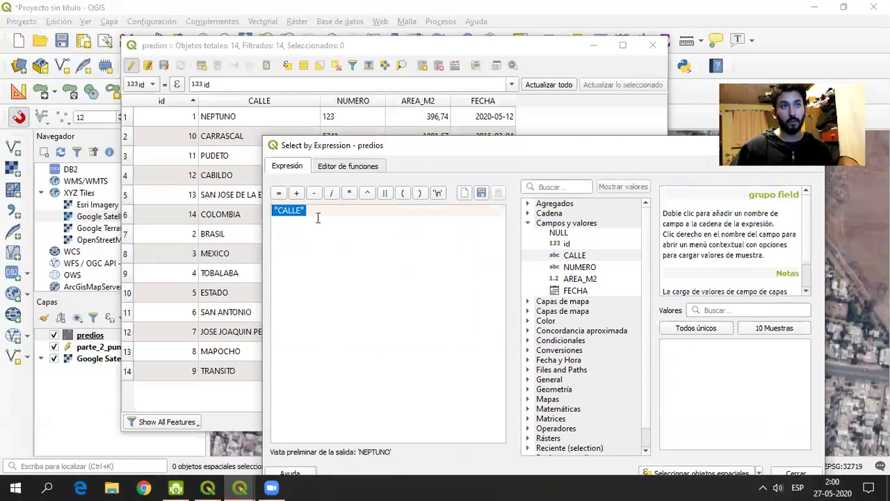
left_click(292, 213)
left_click_drag(280, 211, 254, 208)
left_click(327, 211)
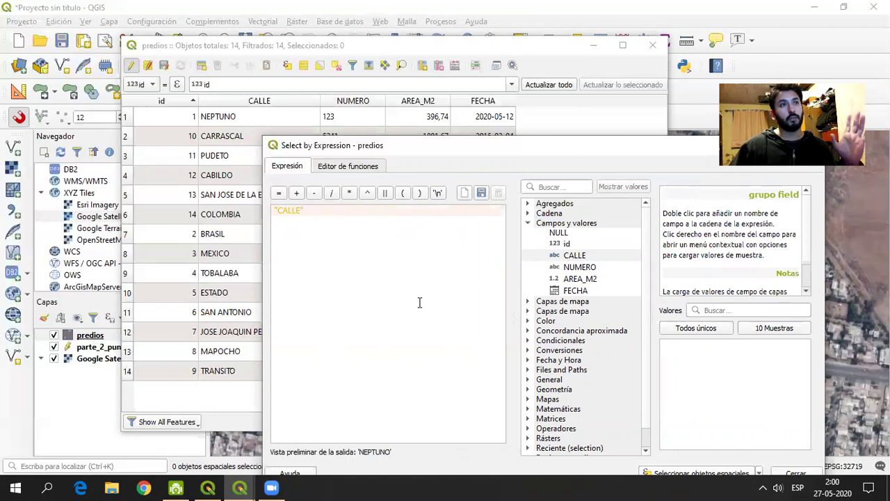
left_click_drag(307, 211, 275, 208)
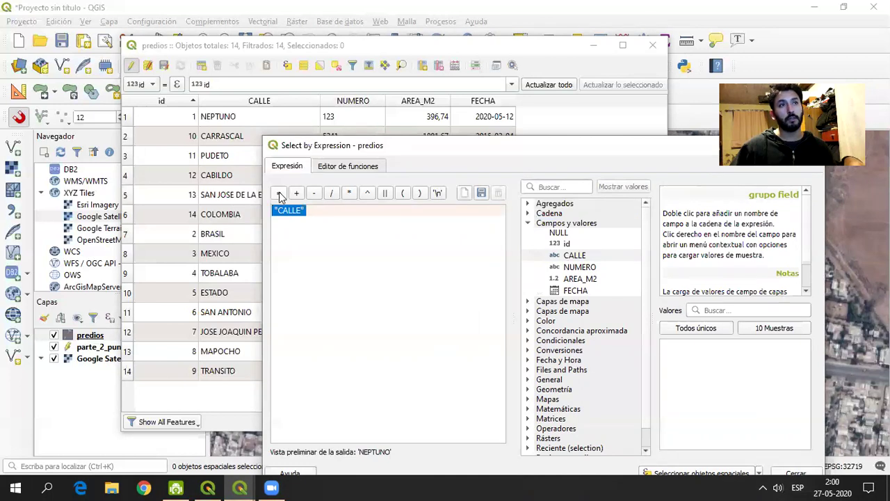
left_click(281, 197)
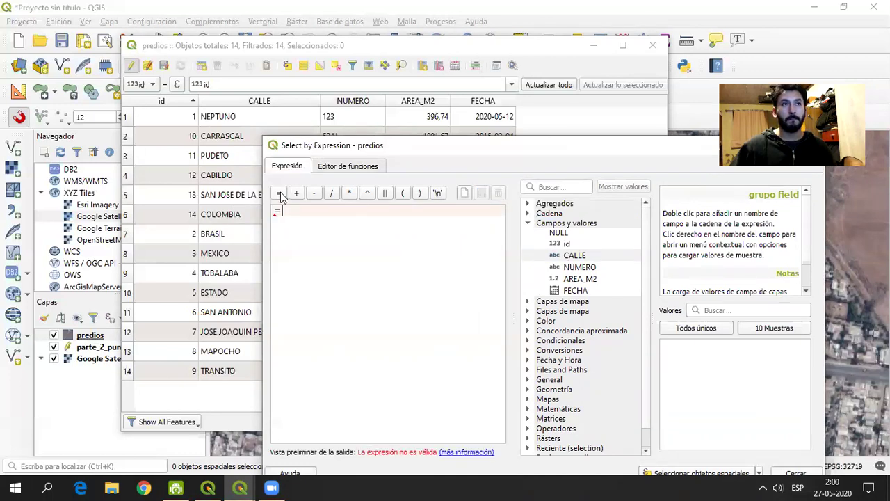
Build the expression "CALLE" = 'COLOMBIA' from the CALLE field, the equality operator and the field's list of unique values.
double_click(575, 255)
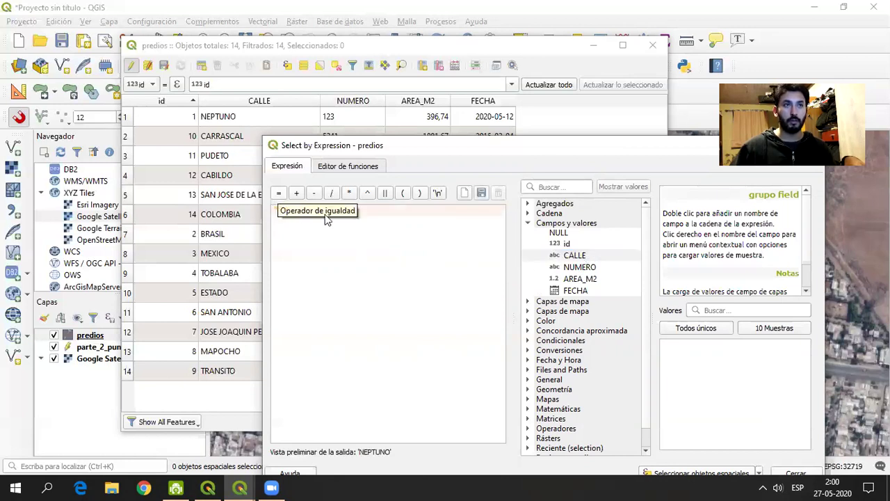
left_click(287, 196)
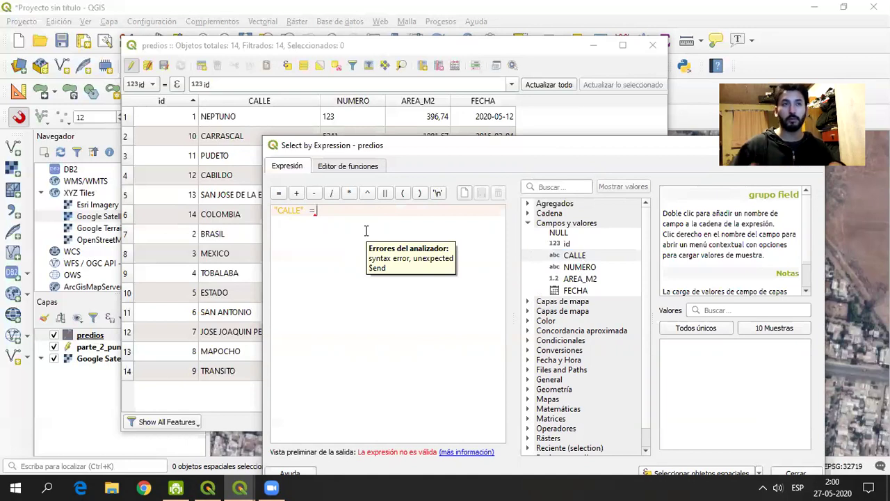
left_click(578, 257)
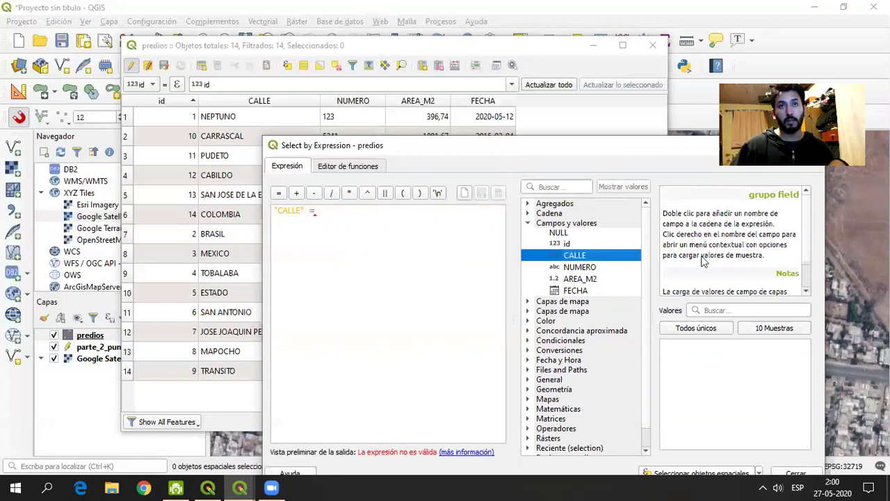
left_click(710, 332)
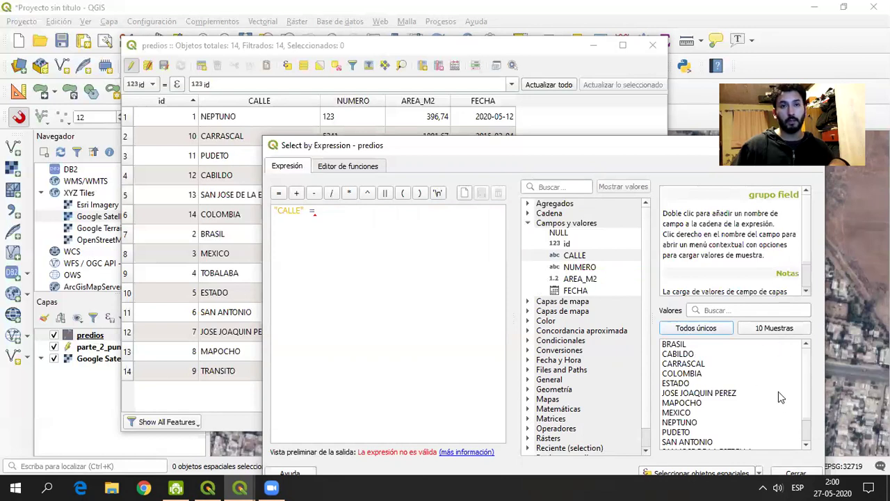
double_click(688, 373)
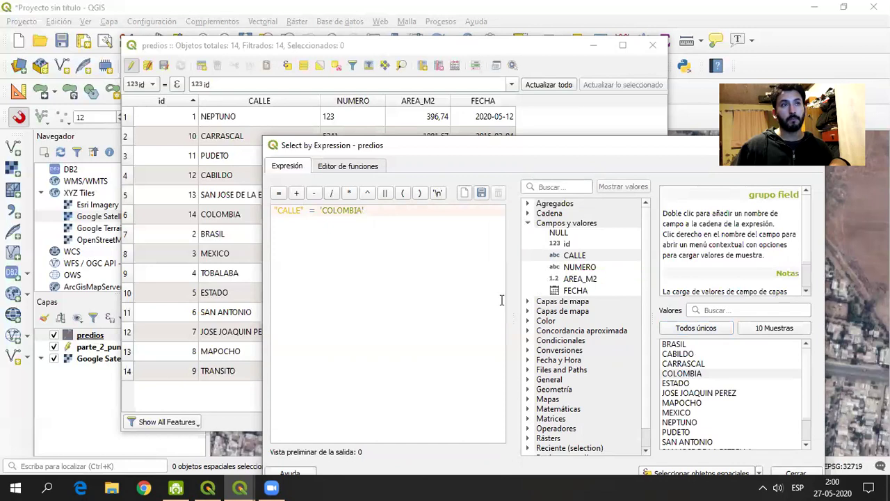
Replace COLOMBIA with BRASIL inside the quotes so the expression reads "CALLE" = 'BRASIL'.
left_click_drag(386, 213, 212, 211)
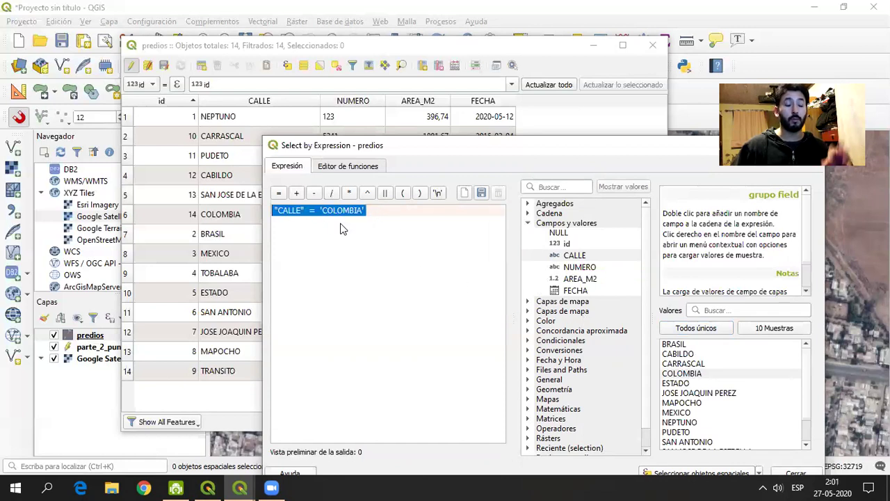
left_click(367, 210)
left_click_drag(366, 210, 321, 210)
left_click(365, 216)
left_click(364, 210)
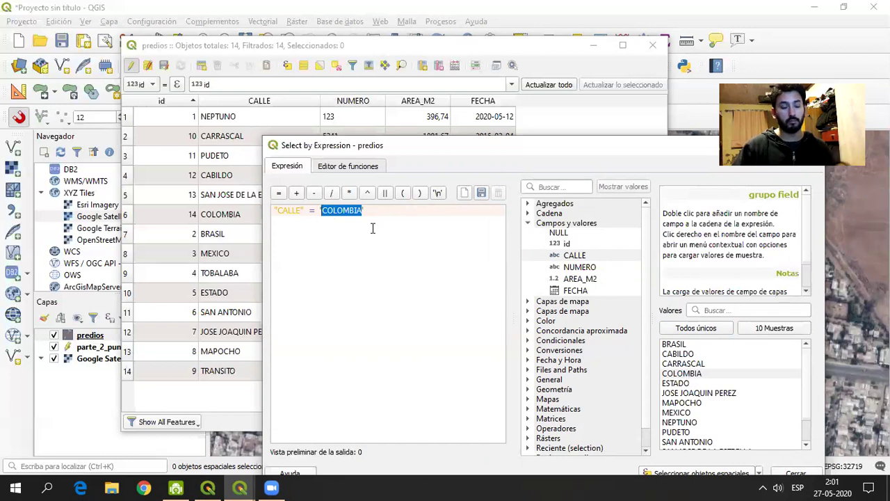
key("BackSpace")
type("BRASIL")
left_click_drag(353, 210, 275, 215)
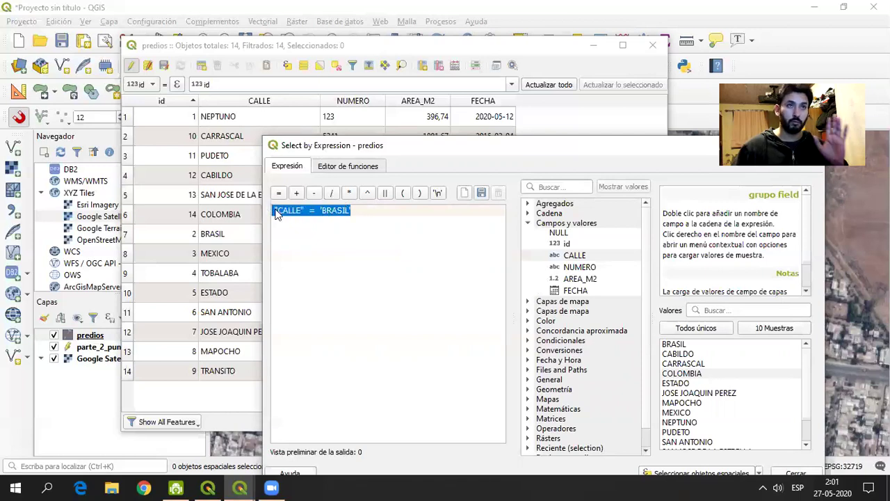
left_click(359, 211)
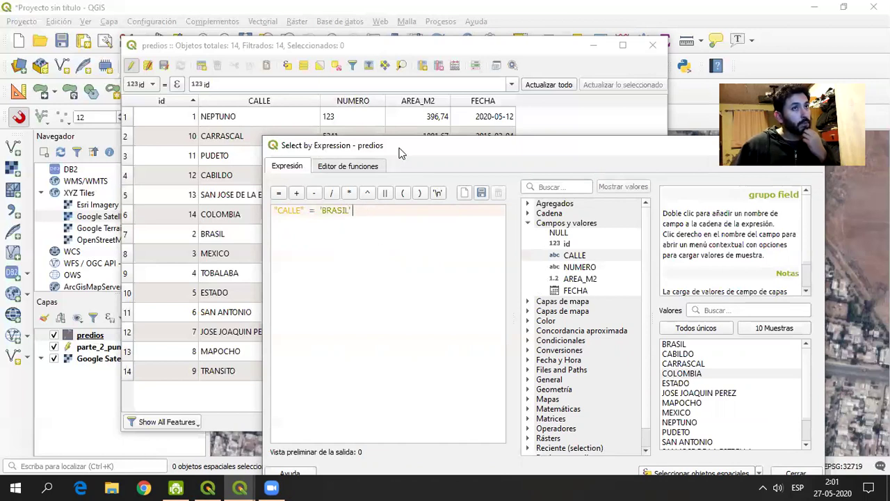
Select the parcels matching "CALLE" = 'BRASIL' and move the expression dialog clear of the attribute table.
left_click_drag(401, 153, 413, 117)
left_click_drag(378, 173, 282, 177)
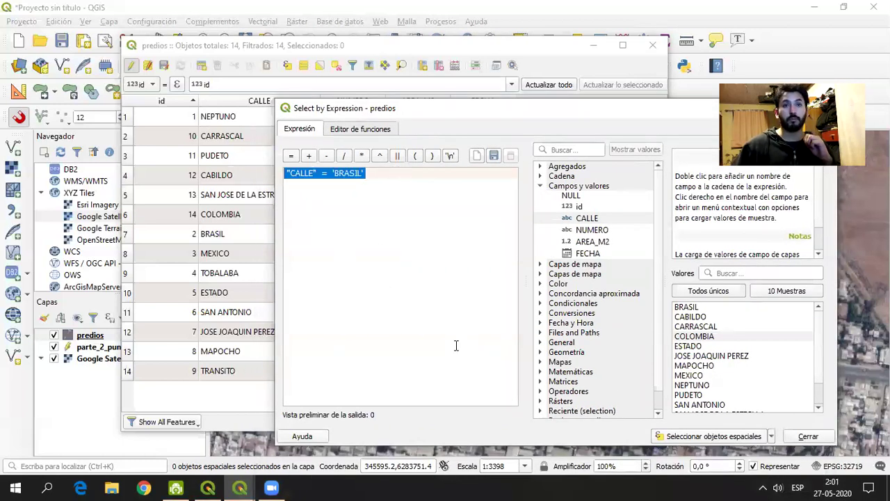
left_click(714, 438)
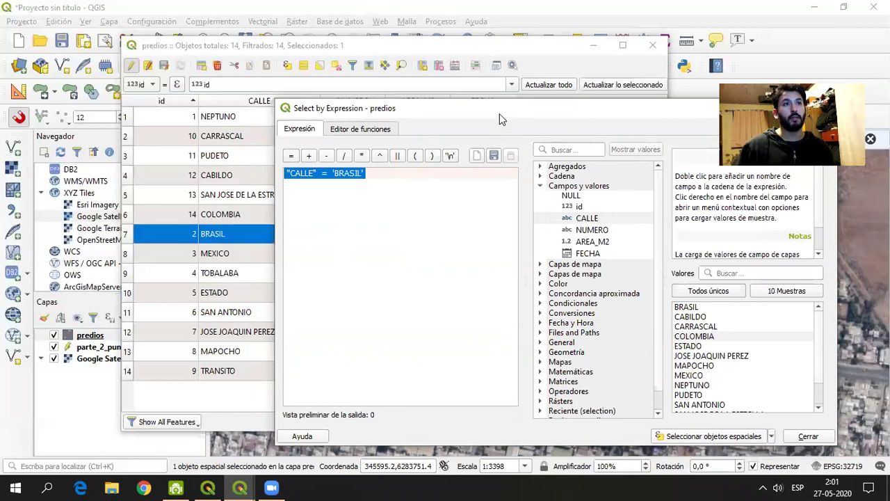
left_click_drag(499, 114, 341, 337)
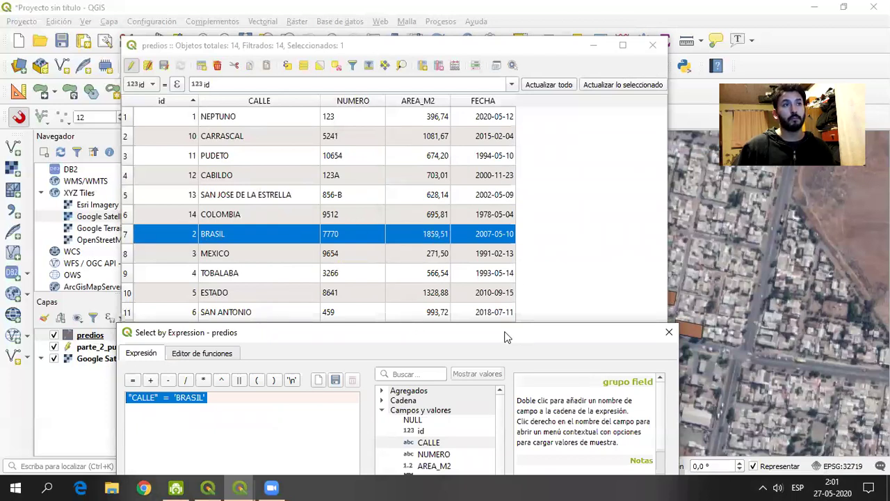
left_click_drag(507, 337, 842, 256)
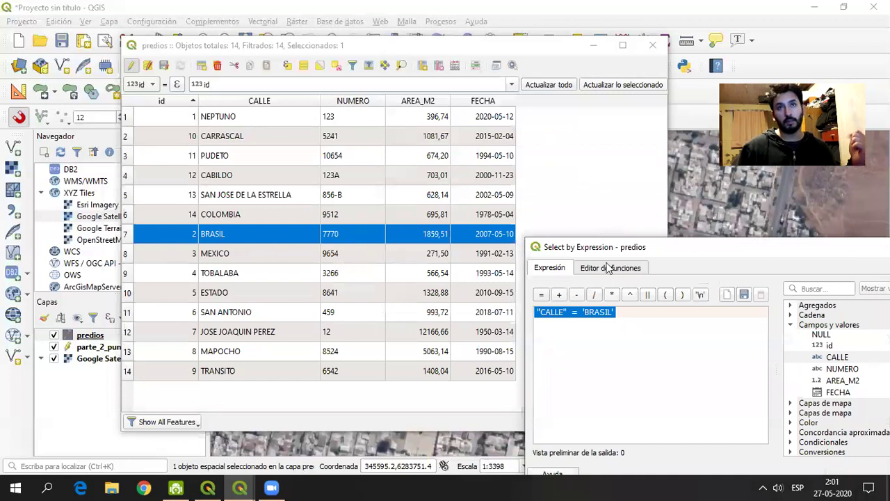
Check the selected parcel on the map, bring the predios attribute table back and close the Select by Expression dialog.
left_click(592, 48)
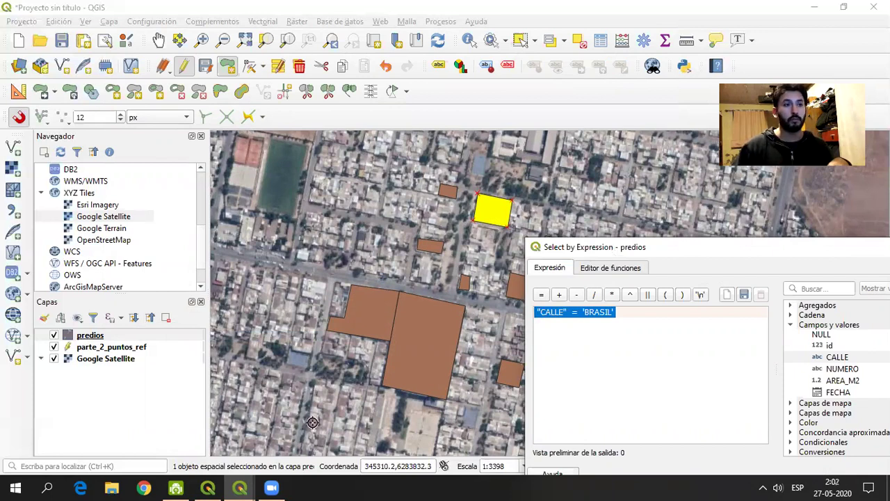
left_click(240, 487)
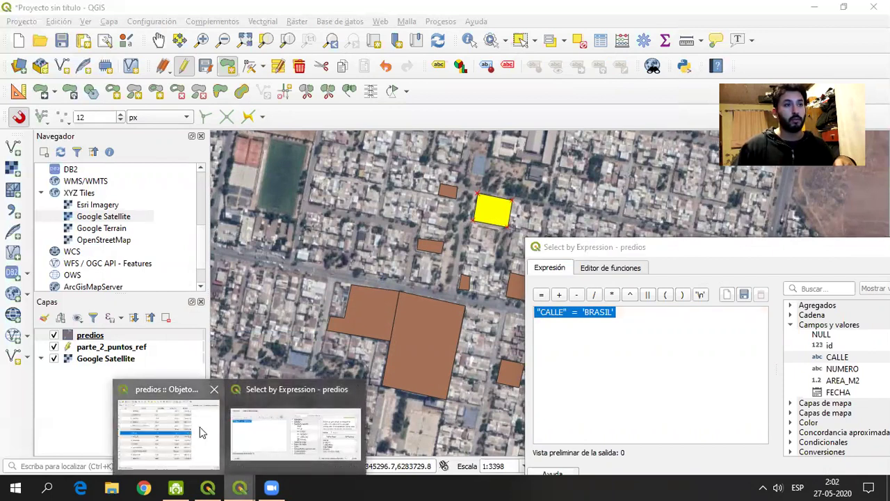
left_click(204, 431)
left_click(706, 253)
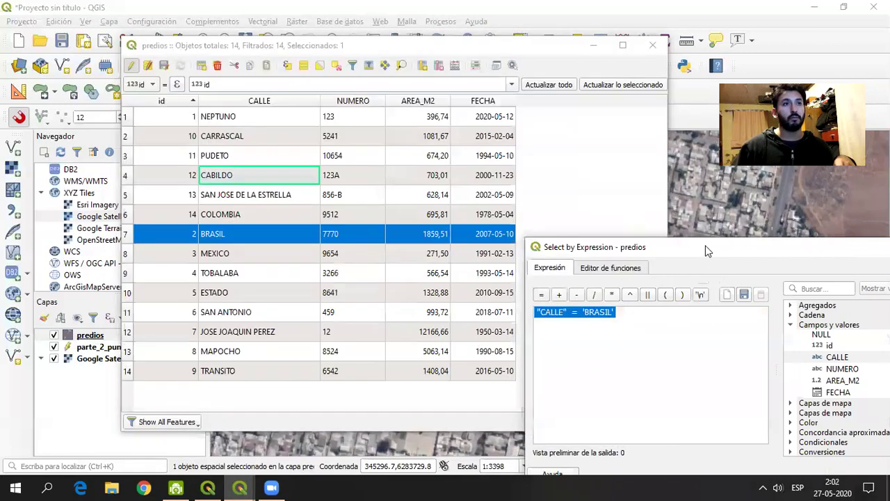
left_click_drag(707, 250, 630, 146)
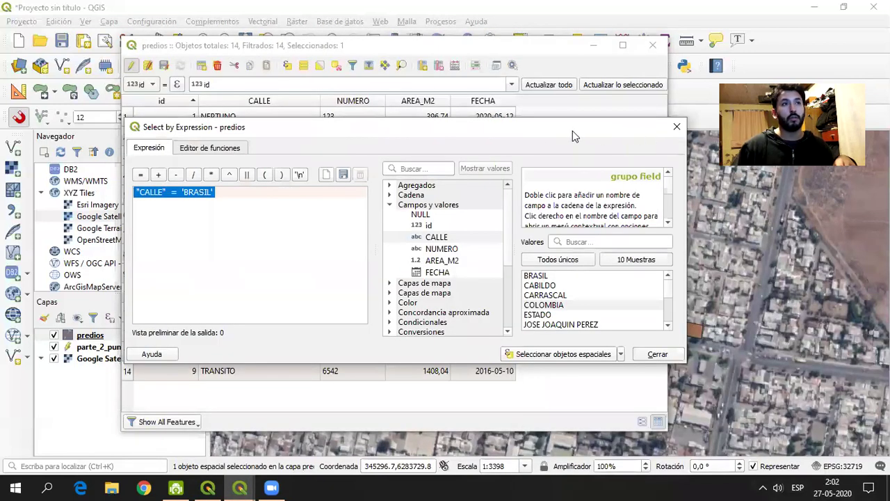
left_click(677, 127)
Compare the form view and table view of the predios attribute table, finishing in table view.
left_click(641, 422)
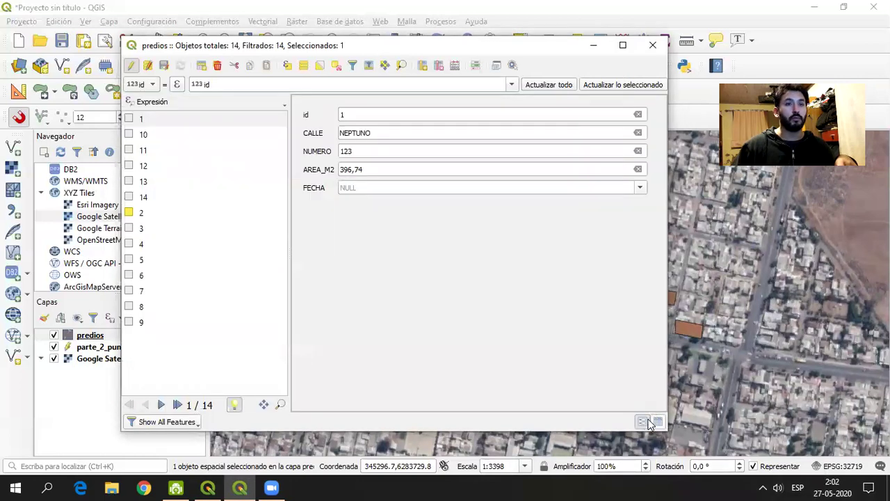
left_click(658, 422)
left_click(642, 422)
left_click(658, 422)
left_click(642, 422)
left_click(658, 422)
left_click(642, 422)
left_click(657, 422)
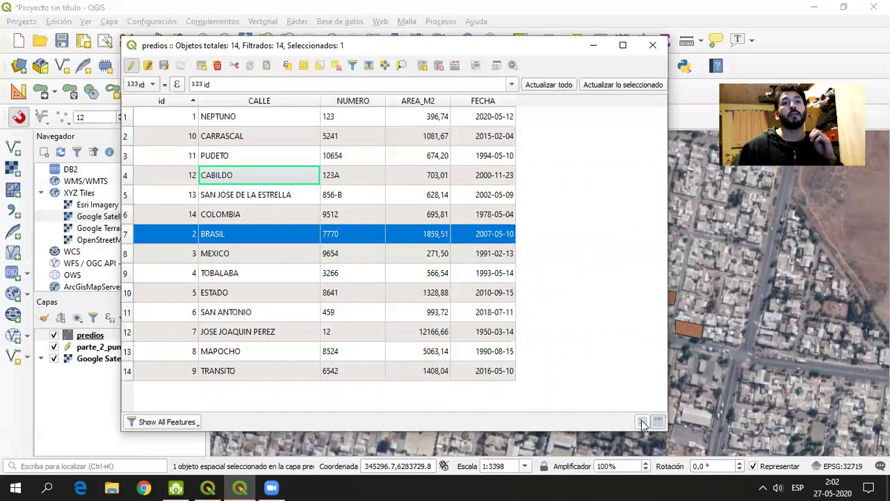
left_click(642, 422)
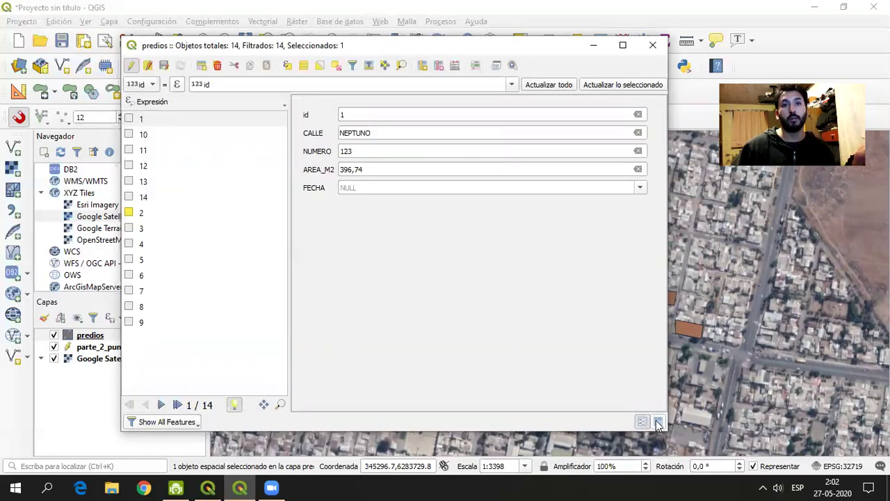
left_click(658, 422)
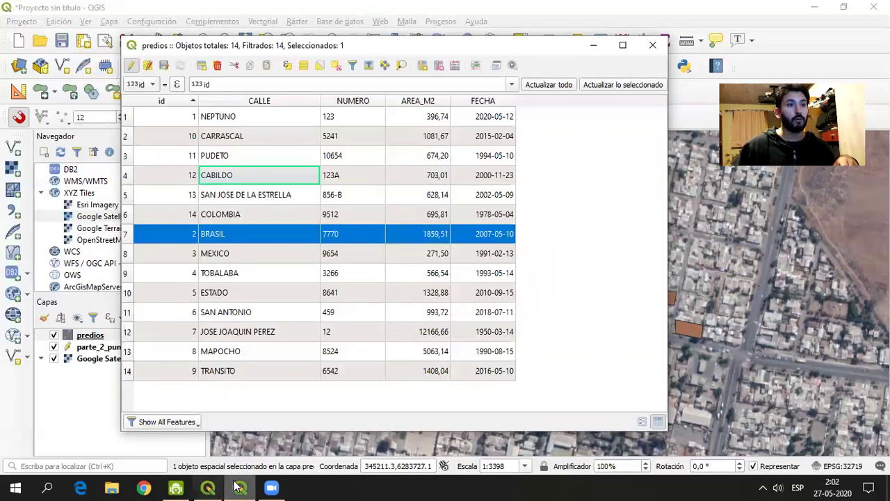
mouse_move(208, 487)
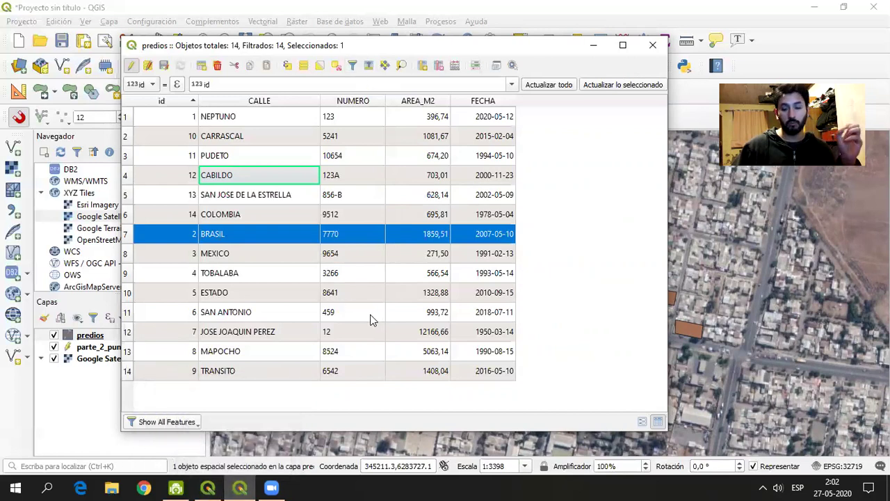
Open Select by Expression for predios and build "CALLE" = 'CABILDO' from the CALLE field, the equality operator and the field's unique values.
left_click(288, 65)
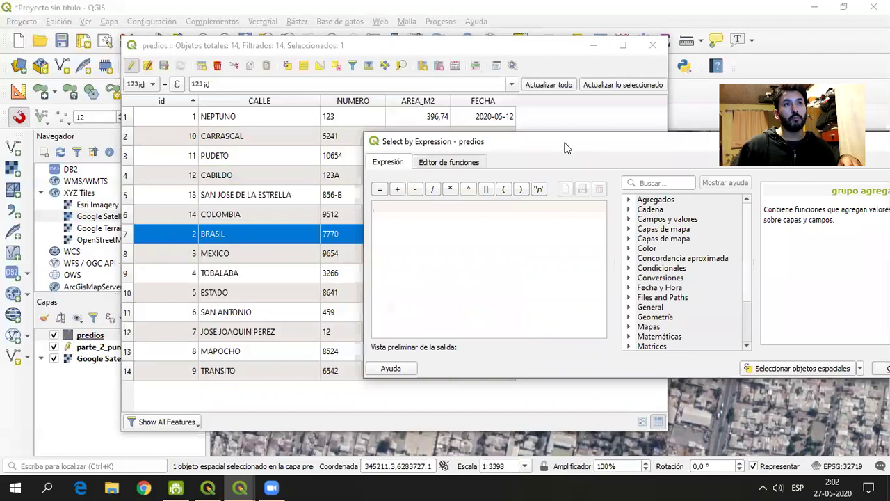
left_click_drag(565, 147, 457, 174)
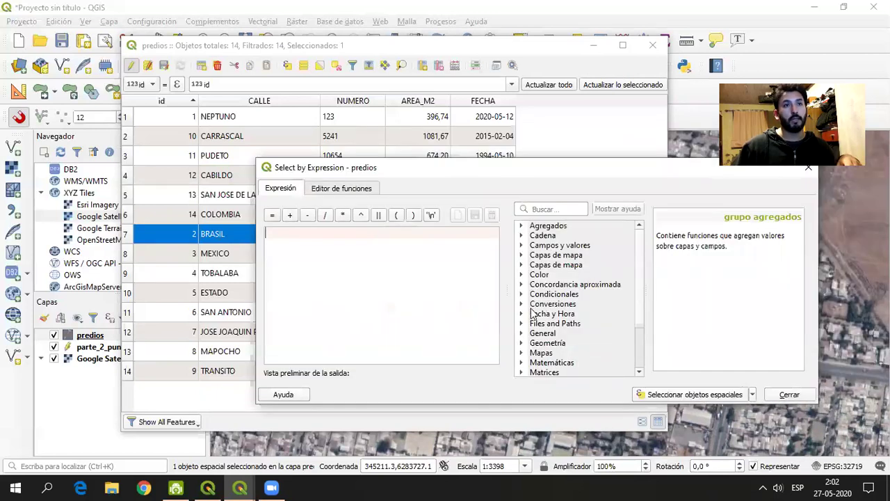
left_click(522, 246)
double_click(574, 277)
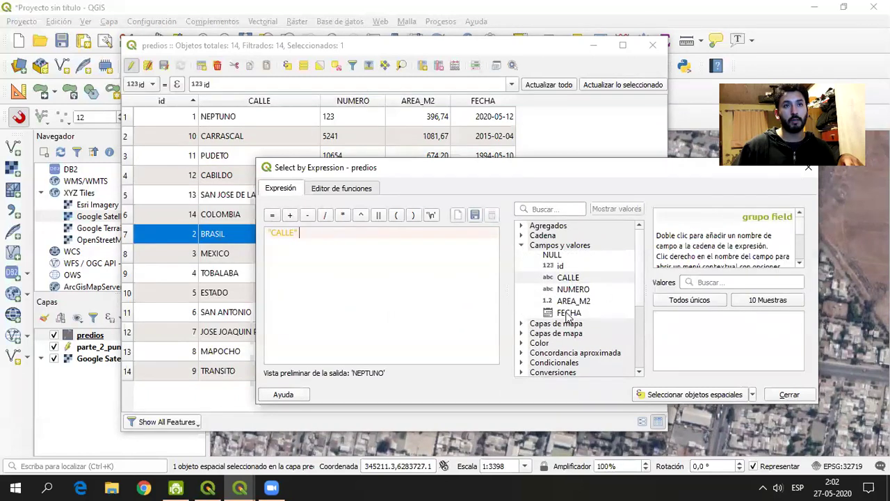
double_click(272, 215)
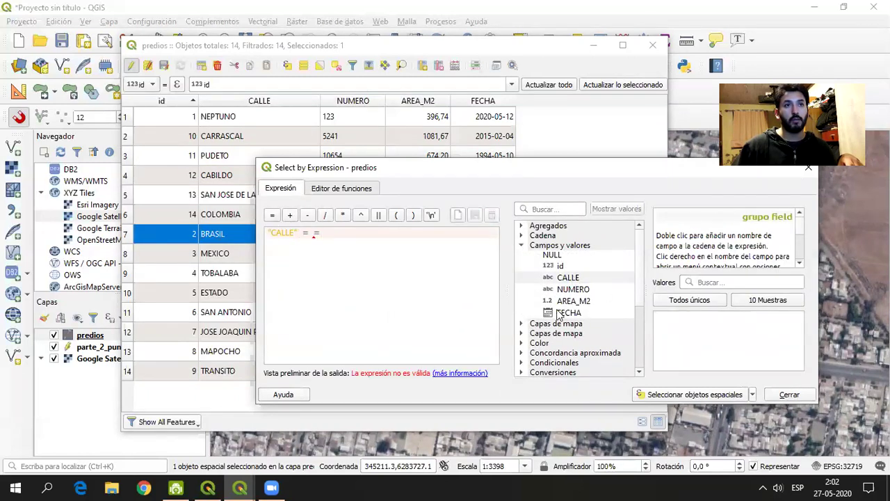
double_click(316, 232)
key("BackSpace")
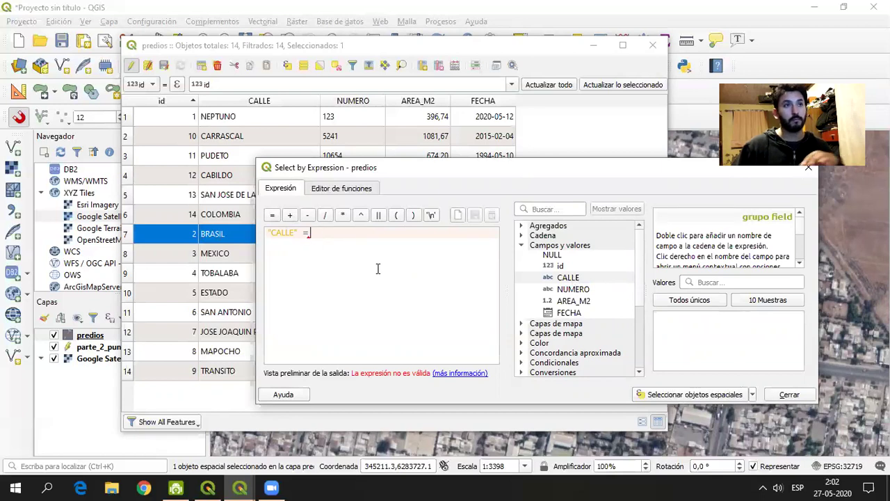
left_click(694, 306)
double_click(678, 325)
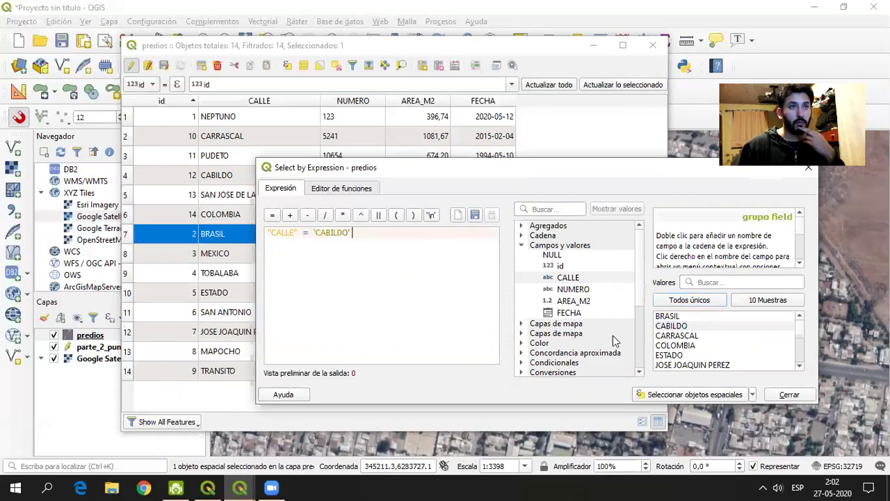
Highlight the expression's parts in turn: the "CALLE" field, the equality operator and the 'CABILDO' value.
left_click(479, 318)
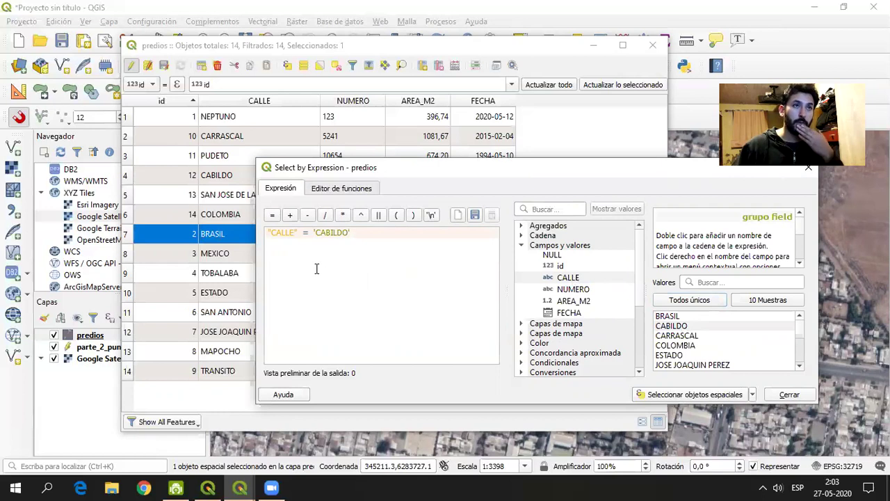
left_click_drag(299, 232, 247, 233)
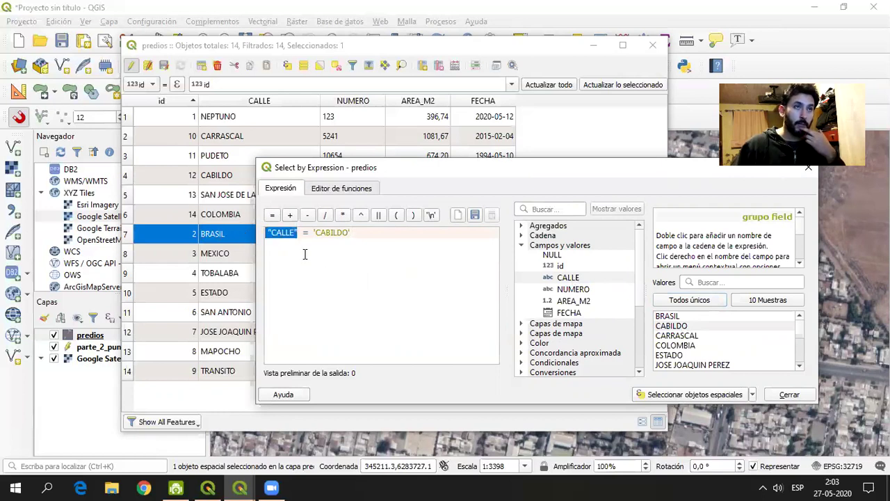
left_click(269, 235)
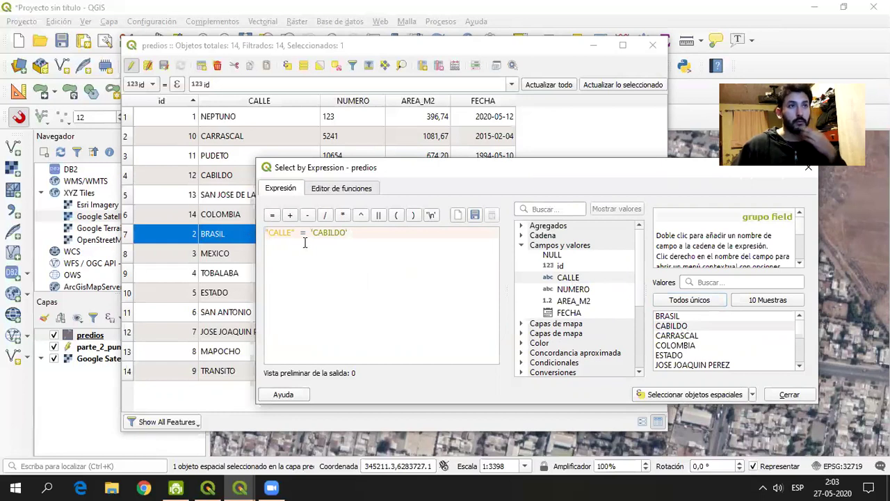
left_click_drag(297, 233, 233, 229)
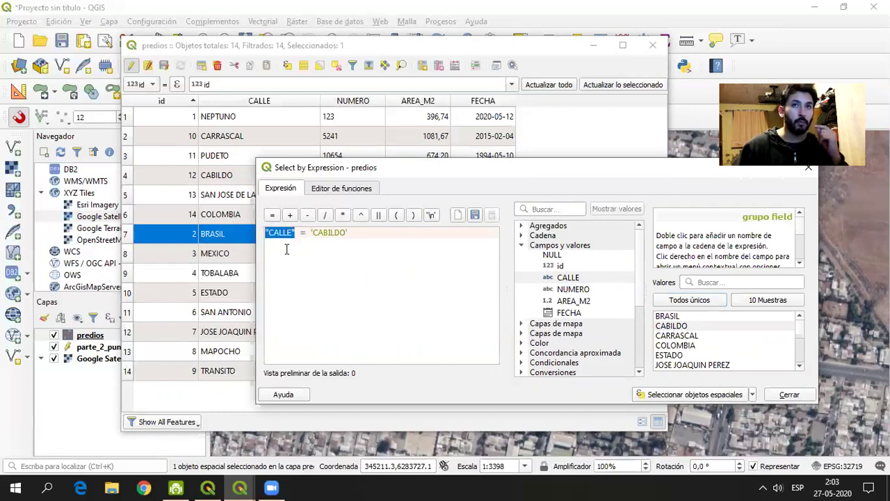
left_click_drag(295, 240, 254, 237)
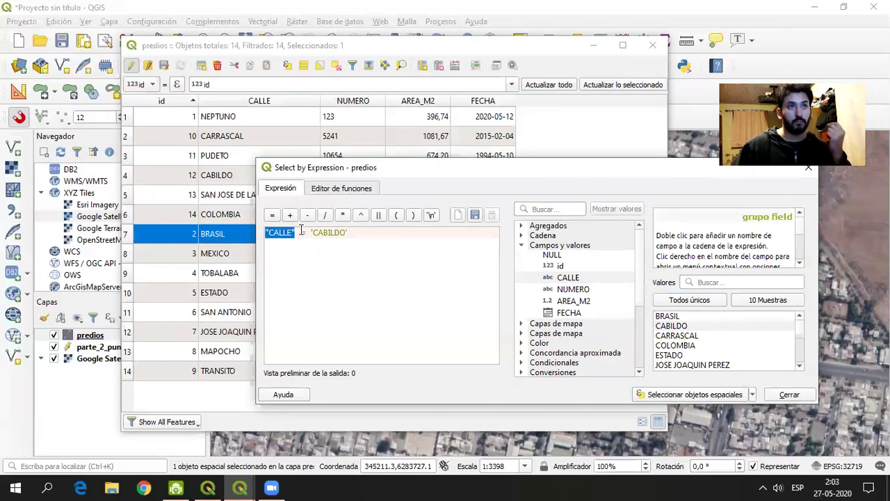
double_click(303, 232)
left_click_drag(349, 232, 310, 232)
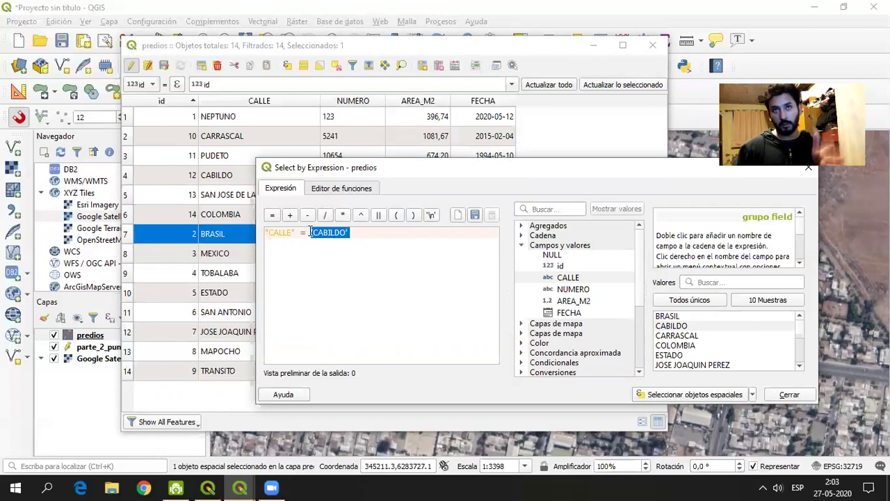
Extend the expression with AND "CALLE" = 'MEXICO', taking the second street from the unique values list.
left_click(353, 232)
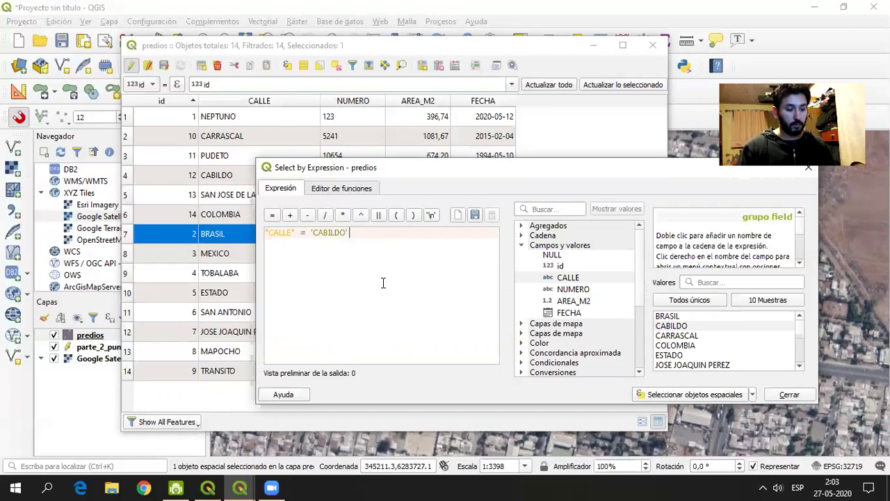
type("AND")
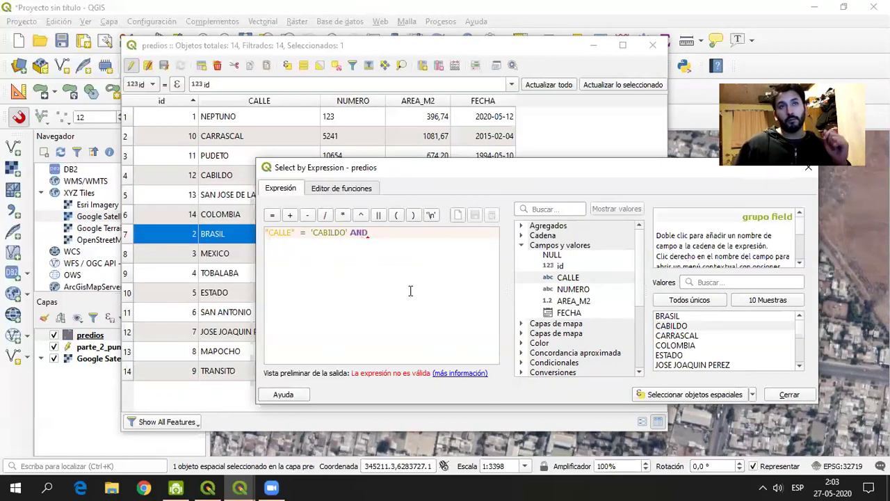
double_click(567, 278)
left_click(273, 215)
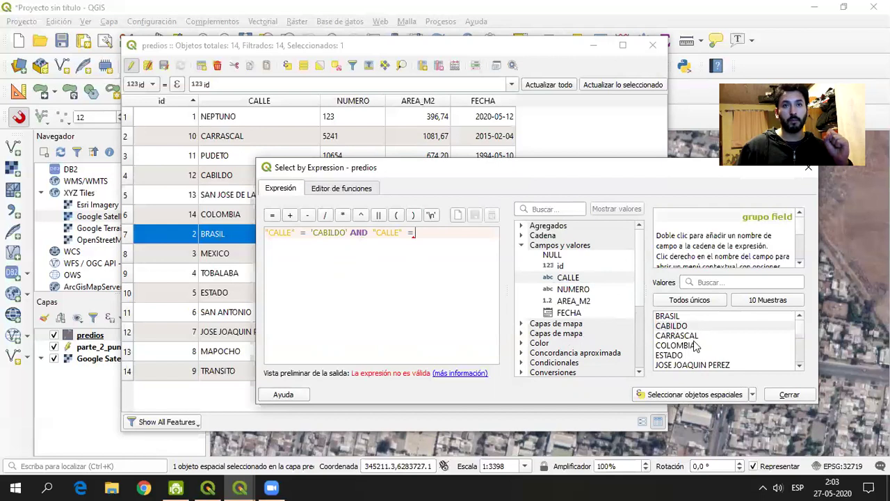
left_click(800, 338)
scroll(801, 338, "down", 1)
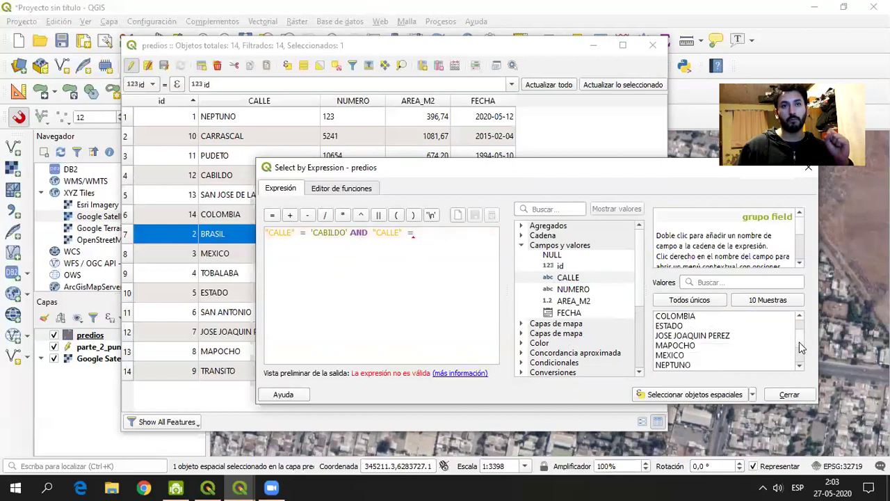
double_click(673, 355)
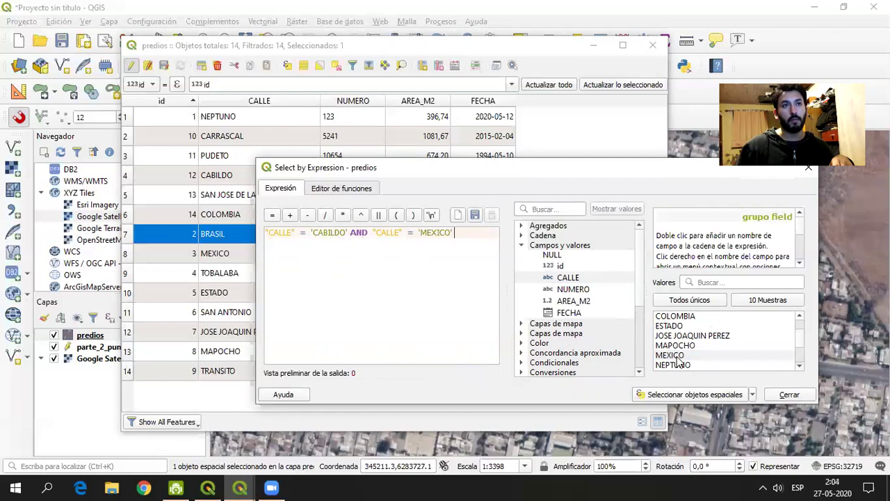
Run the selection with the AND expression and rearrange the attribute table and expression dialog to inspect the table and map.
left_click(692, 395)
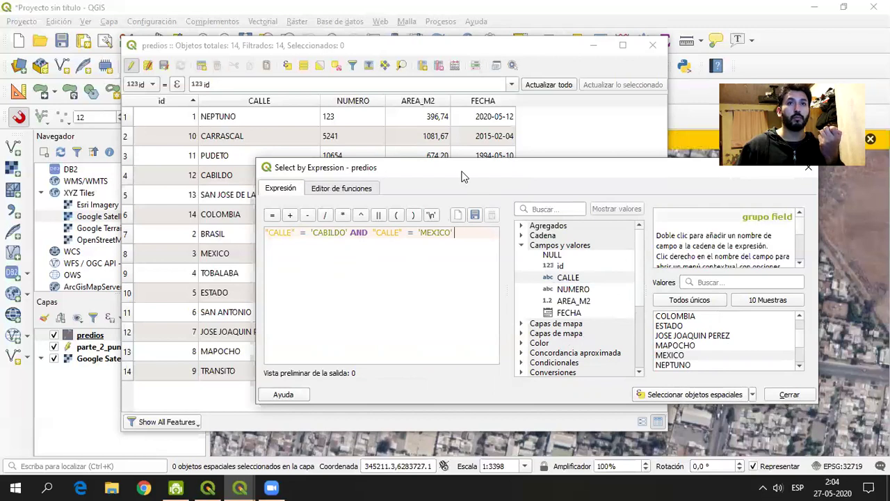
left_click_drag(464, 176, 532, 282)
left_click(536, 54)
left_click_drag(536, 54, 529, 242)
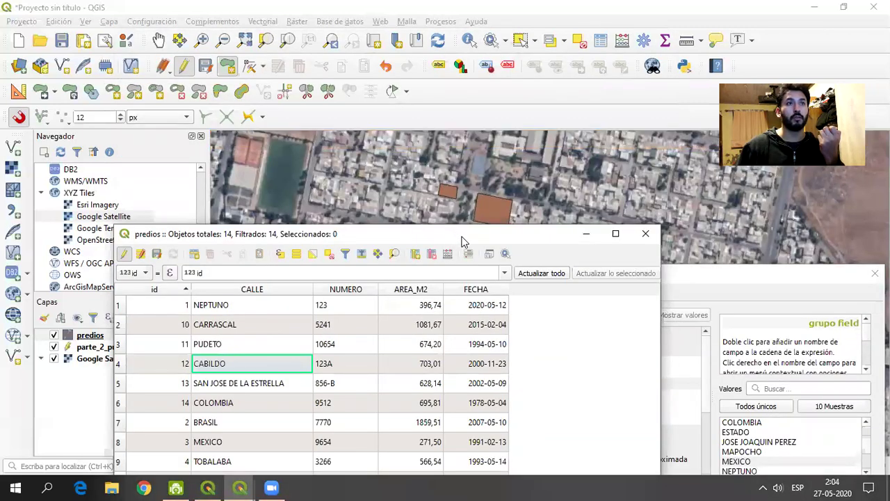
left_click_drag(463, 237, 377, 36)
left_click(614, 271)
left_click_drag(615, 271, 542, 184)
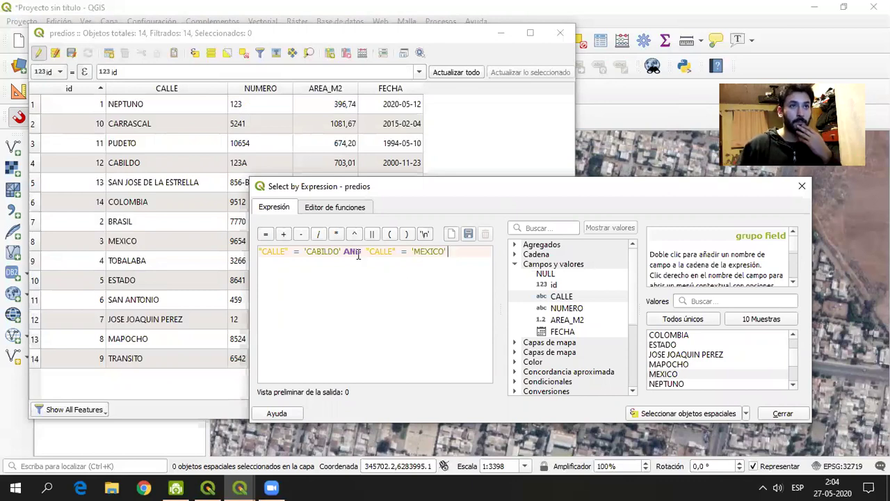
Replace AND with OR in the expression and select the parcels matching "CALLE" = 'CABILDO' OR "CALLE" = 'MEXICO'.
left_click_drag(361, 252, 342, 252)
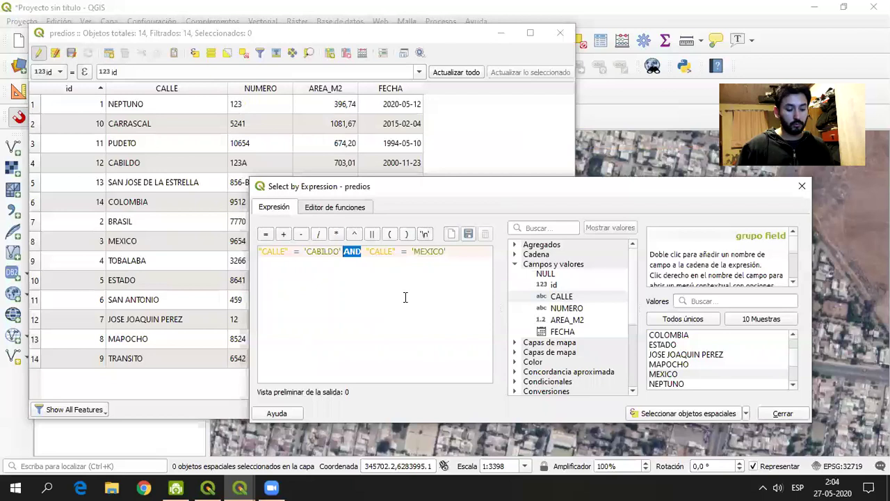
type("OR")
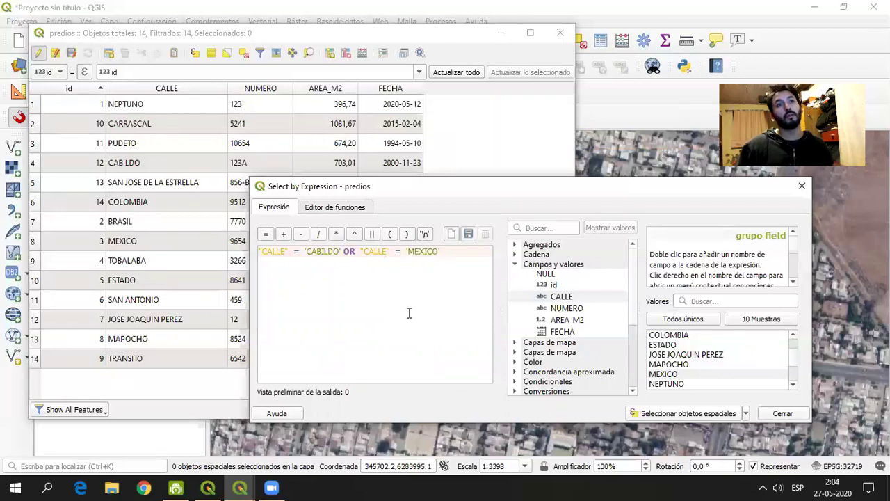
left_click(671, 416)
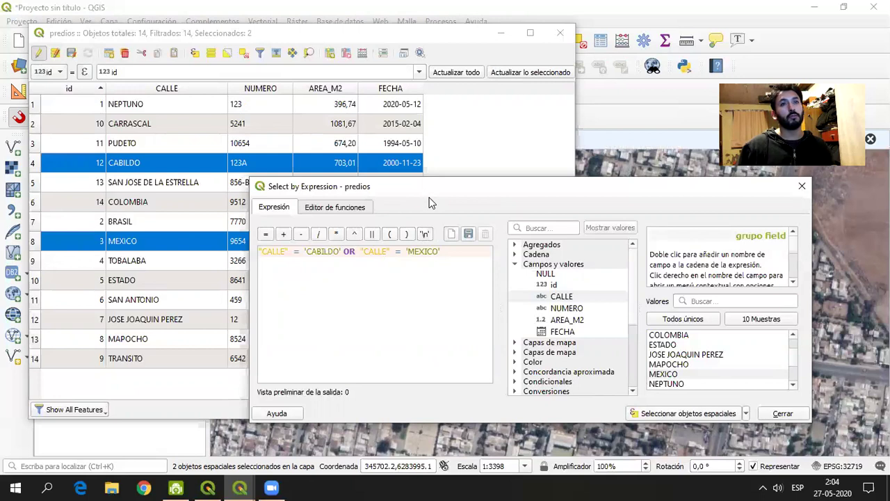
Move the attribute table and expression dialog aside to view the selected parcels on the map, and bring both windows back.
left_click_drag(429, 187, 742, 257)
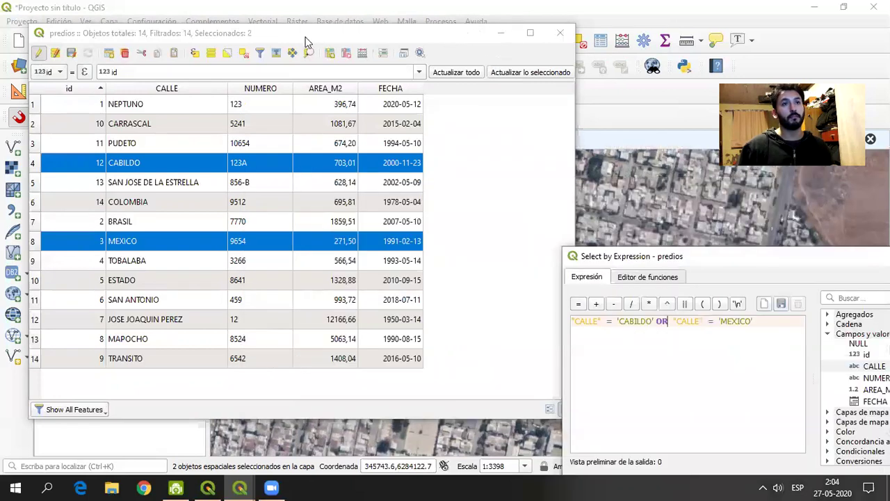
left_click_drag(308, 39, 161, 40)
left_click_drag(651, 260, 762, 267)
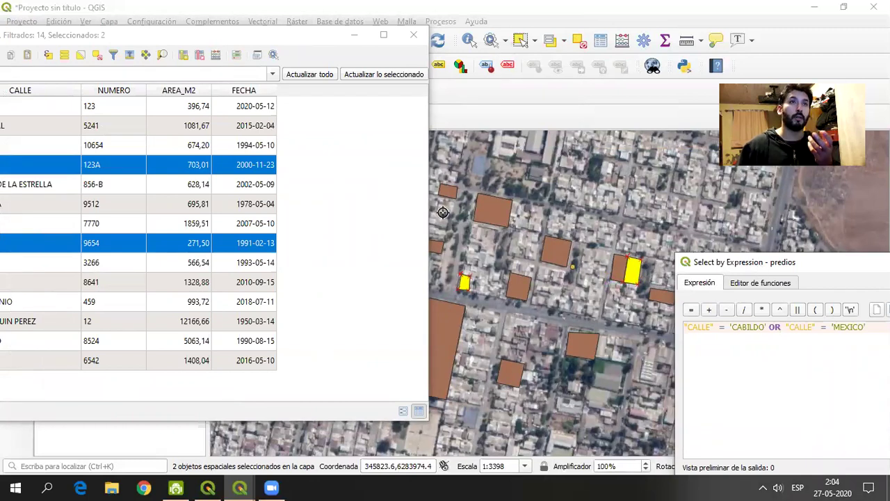
left_click_drag(761, 267, 553, 261)
left_click_drag(201, 36, 444, 44)
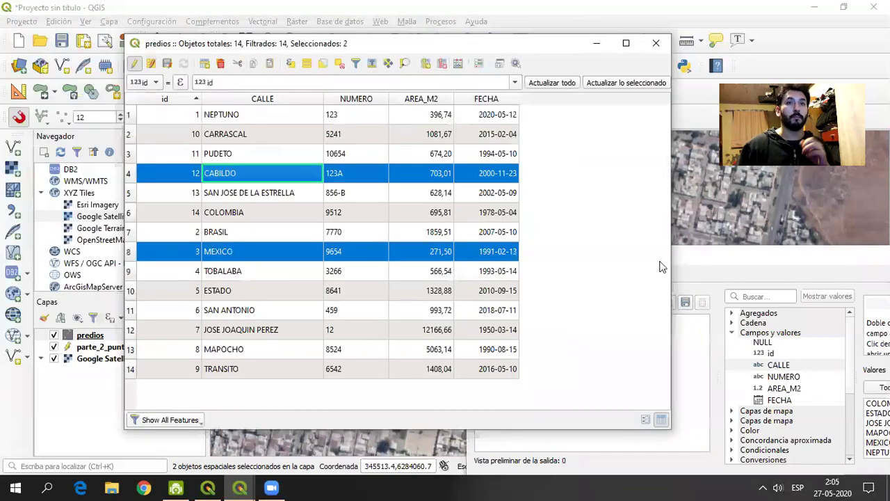
Bring the expression dialog back over the attribute table and clear the OR expression.
left_click_drag(689, 263, 505, 202)
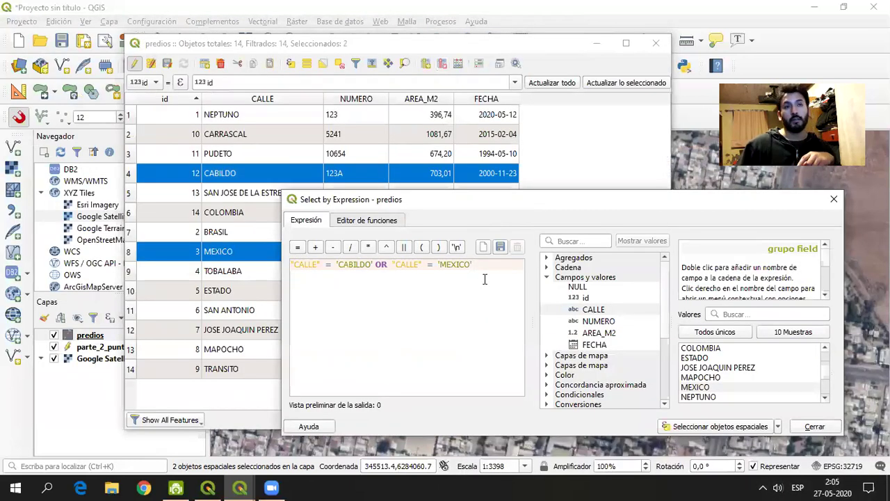
left_click_drag(489, 265, 268, 267)
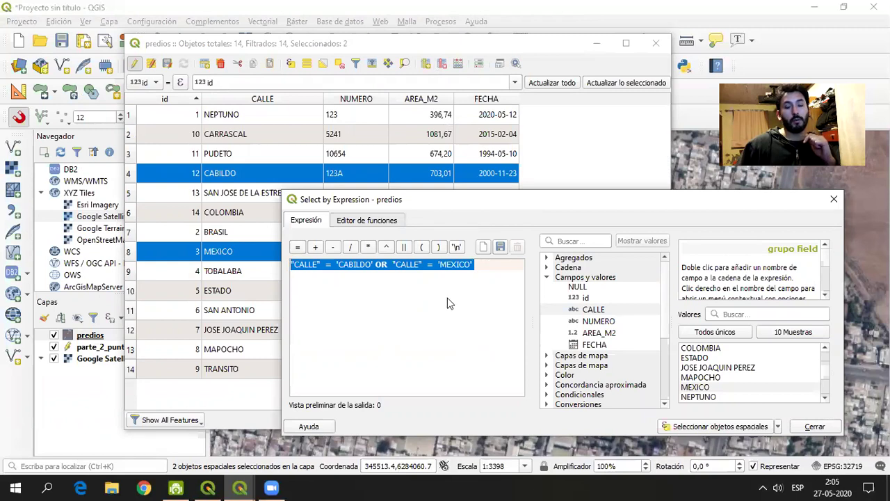
key("Delete")
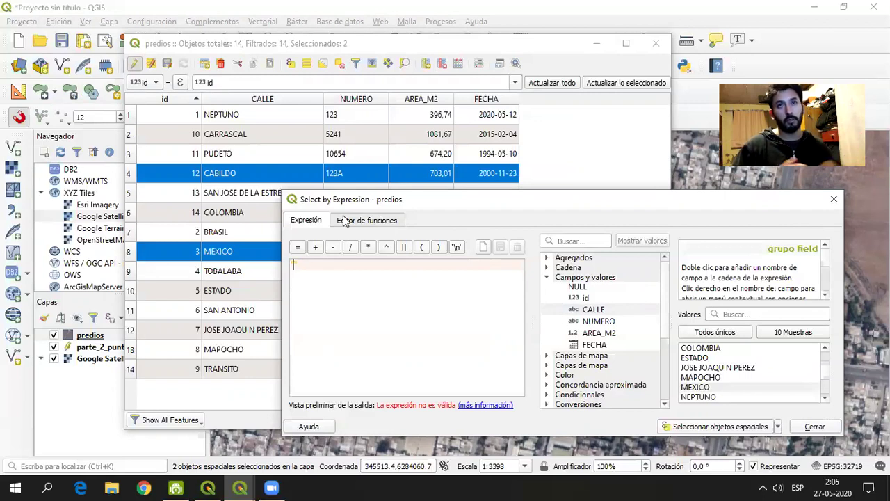
Try the expression start "CALLE" = with single instead of double quotes around the field name, and clear it.
type("\"CA")
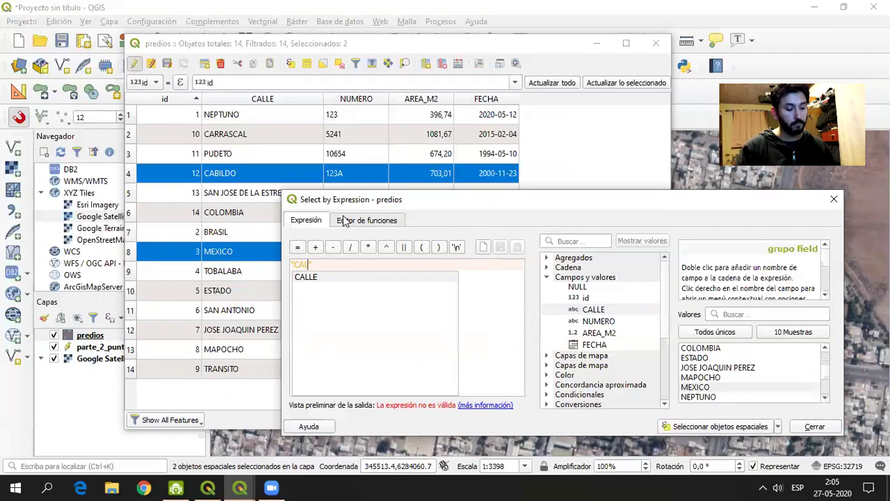
type("LLE\"")
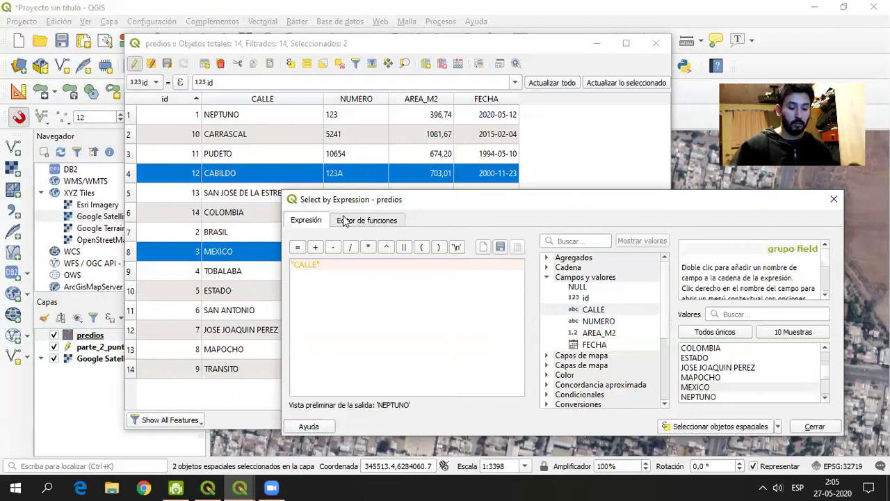
type(" =")
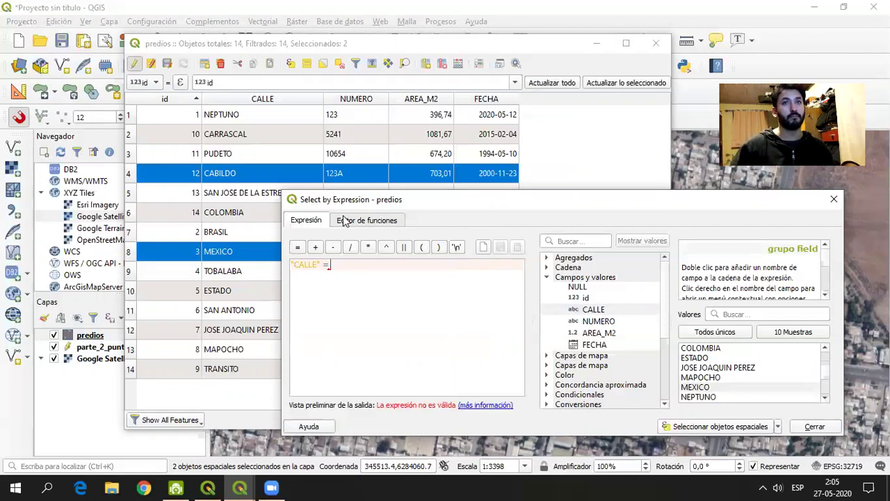
left_click_drag(324, 264, 288, 262)
left_click(319, 265)
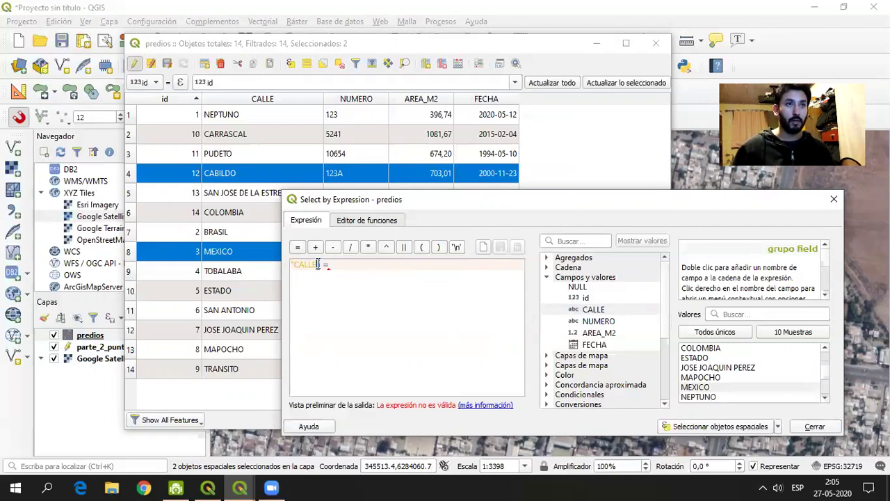
key("BackSpace")
type("'")
left_click(295, 266)
key("BackSpace")
type("'")
left_click_drag(319, 264, 225, 267)
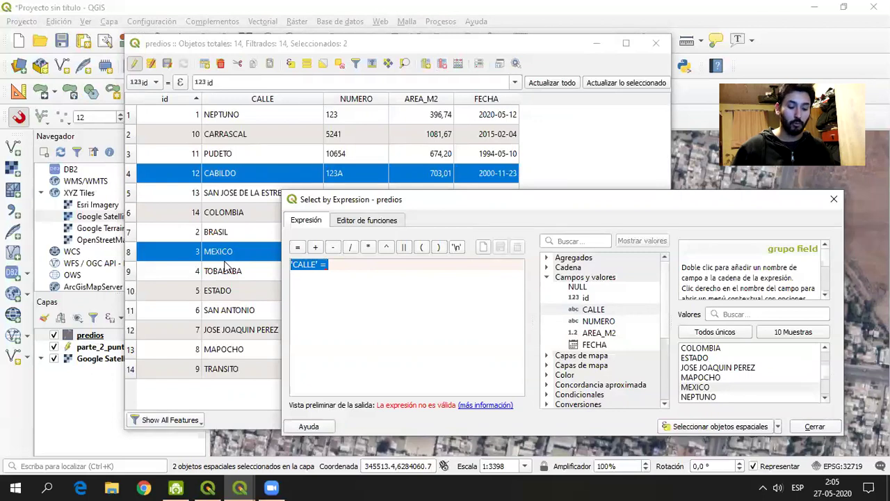
key("BackSpace")
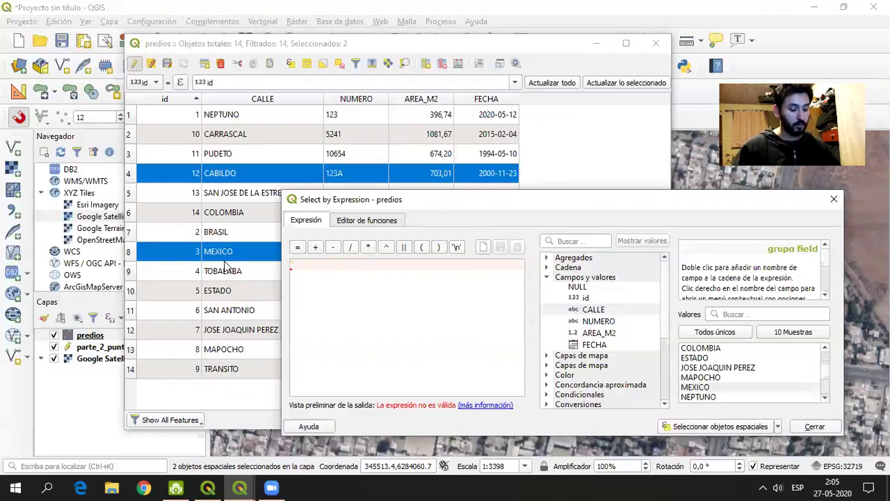
Select the parcels whose street begins with TOB using the expression "CALLE" LIKE 'TOB%'.
type("\"CALLE\"")
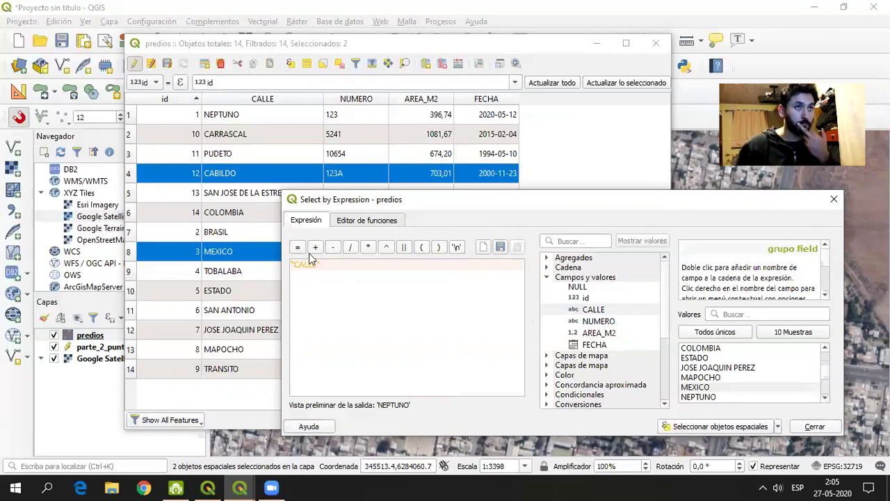
type(" LIKE")
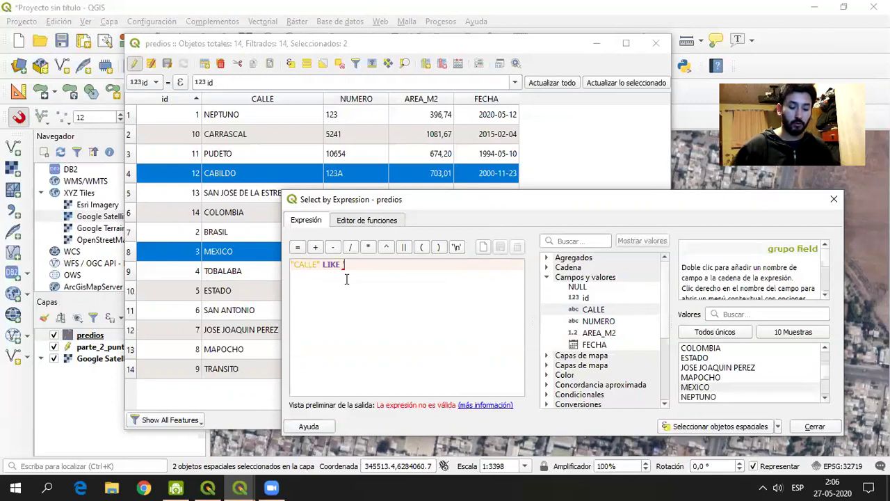
double_click(708, 359)
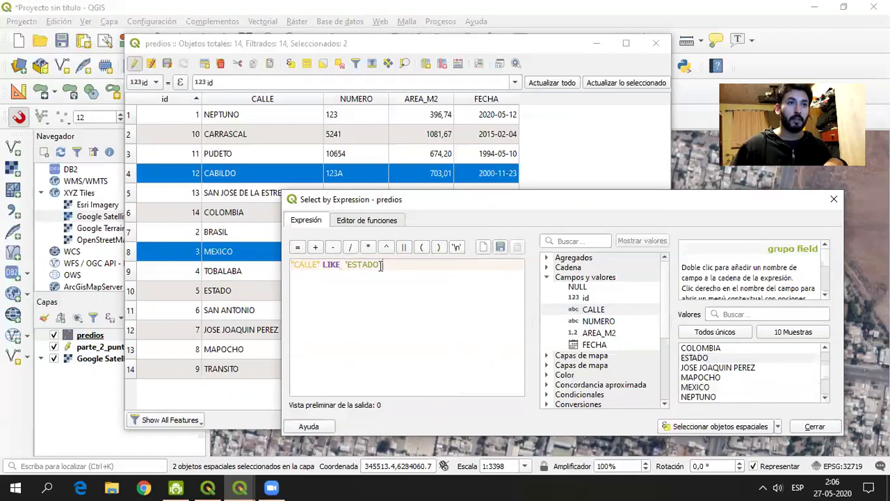
left_click_drag(378, 264, 346, 265)
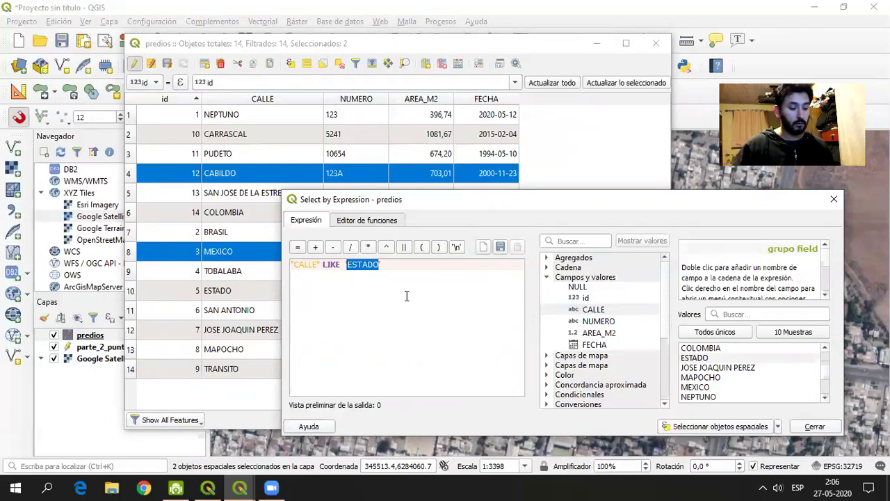
type("TOB")
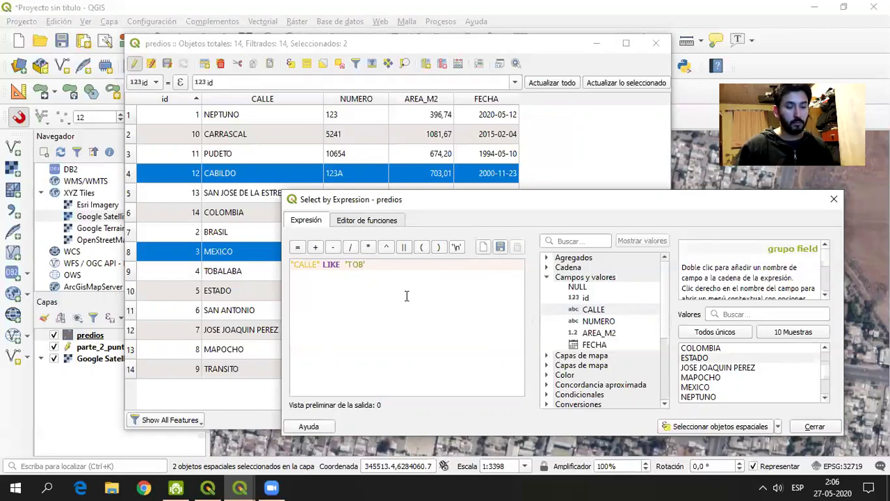
type("%")
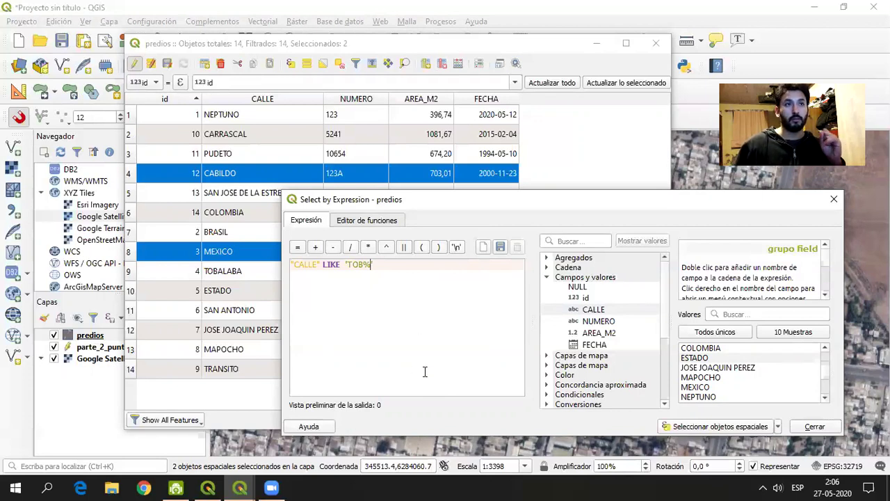
left_click_drag(347, 265, 371, 265)
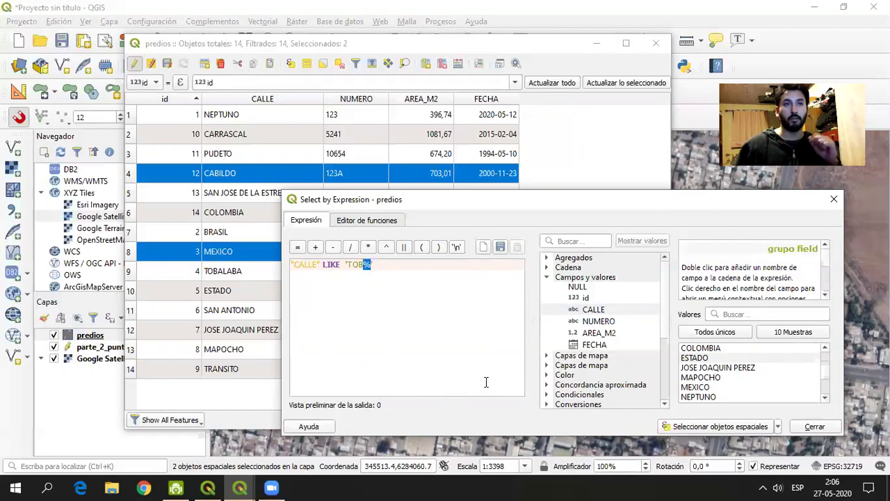
left_click(689, 426)
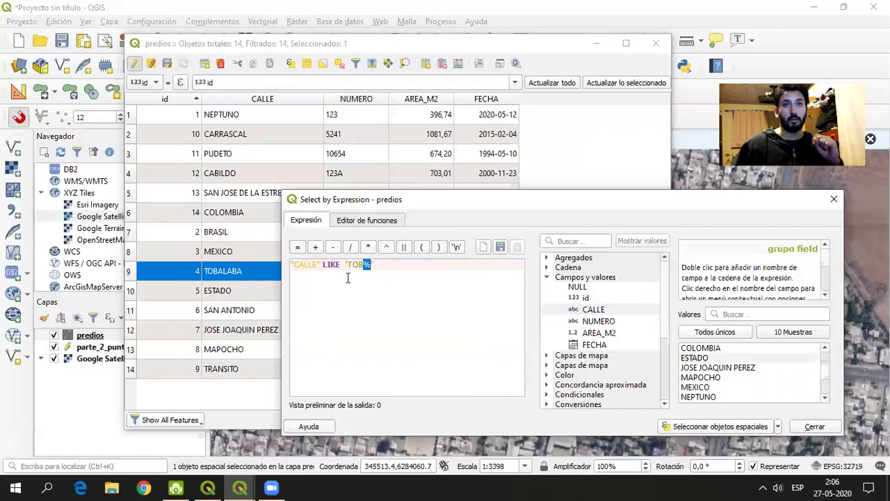
Run the selection with the LIKE pattern 'OB%', and rerun it with the pattern '%OB%'.
left_click(346, 265)
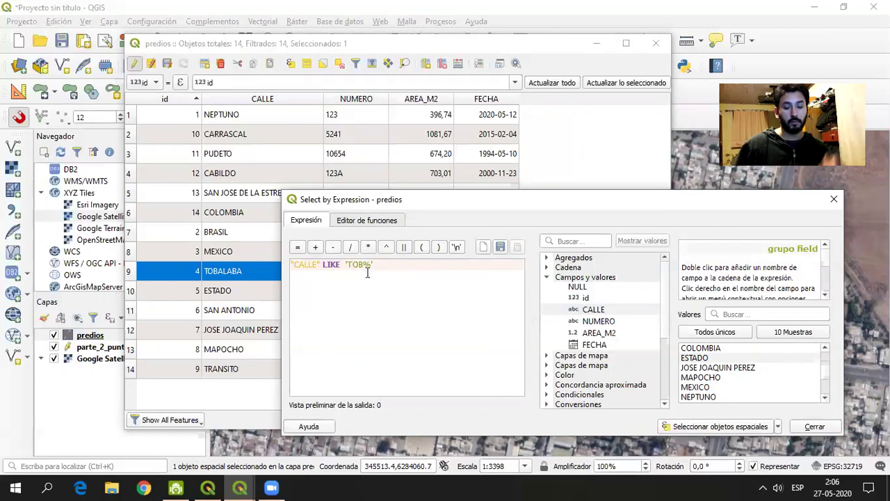
key("Delete")
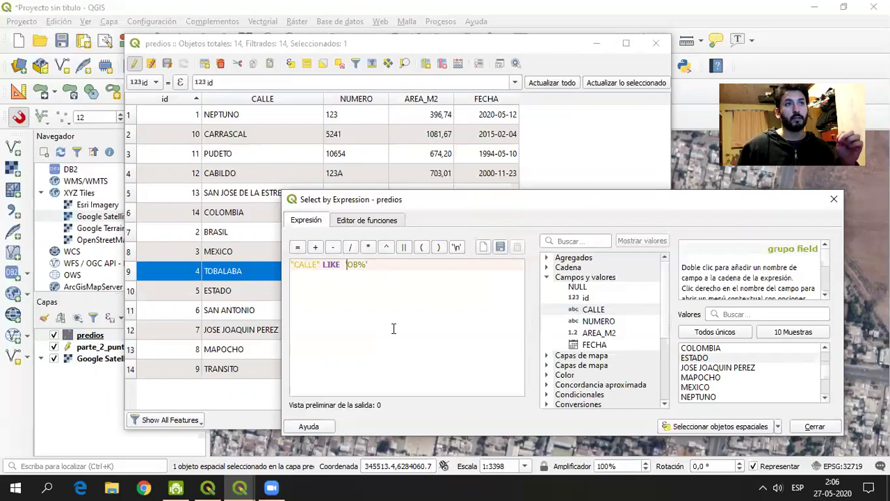
left_click(680, 430)
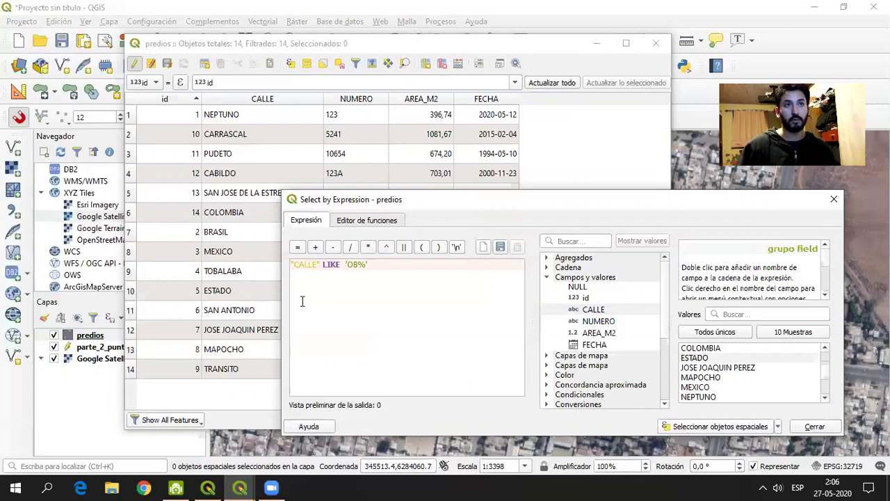
type("%")
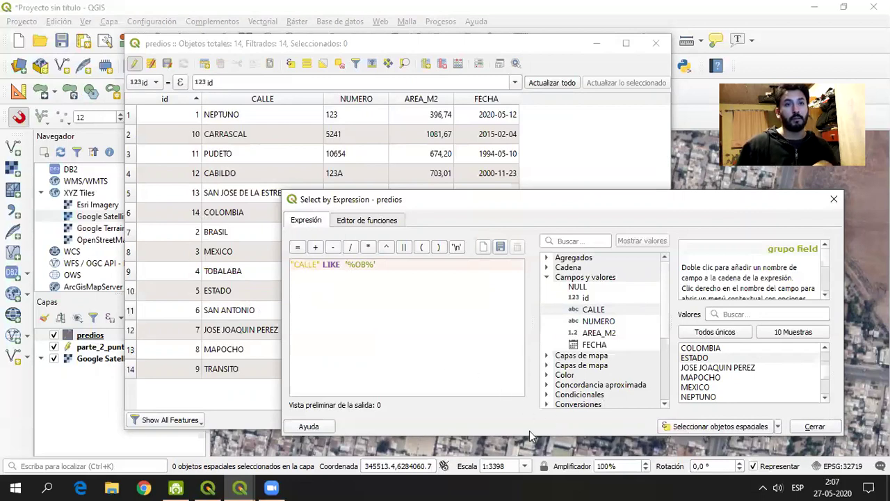
left_click(709, 426)
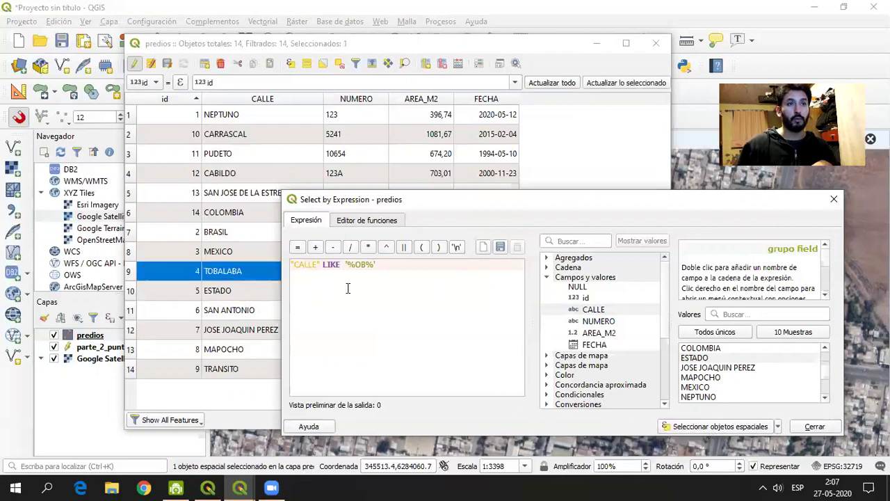
Shorten the LIKE pattern to '%B%' and select the parcels whose street contains B.
left_click_drag(374, 266, 349, 265)
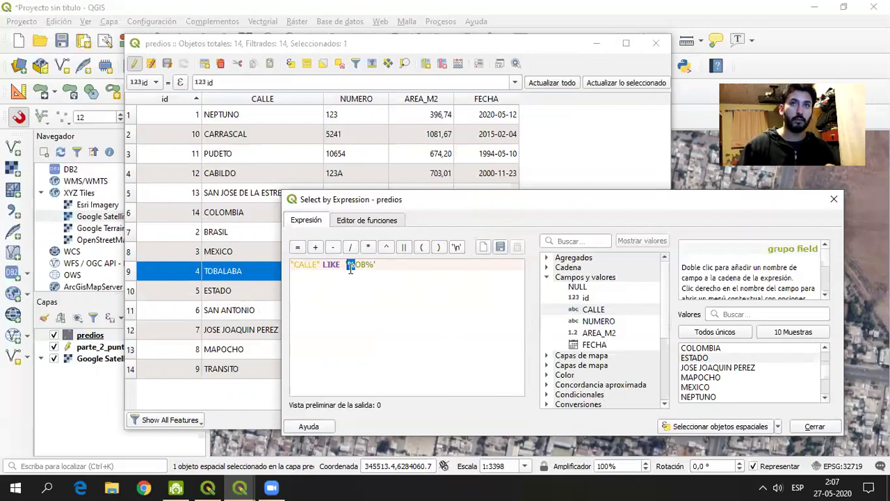
left_click(356, 265)
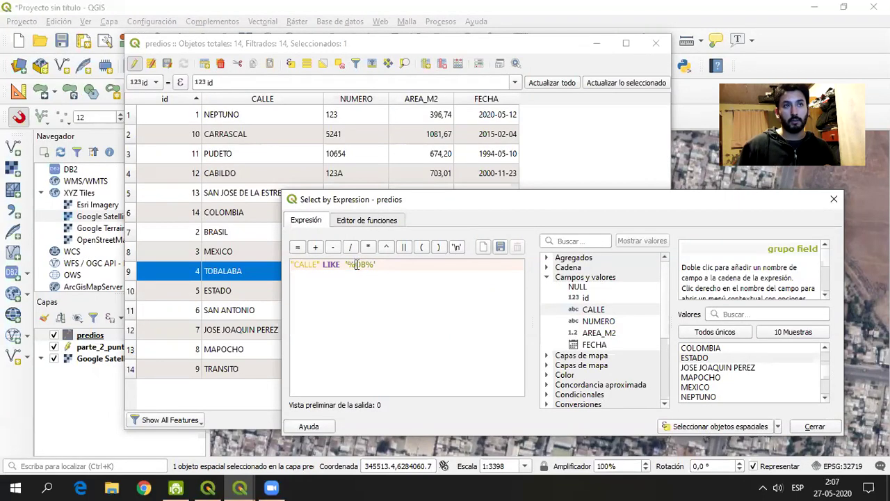
left_click_drag(365, 264, 346, 265)
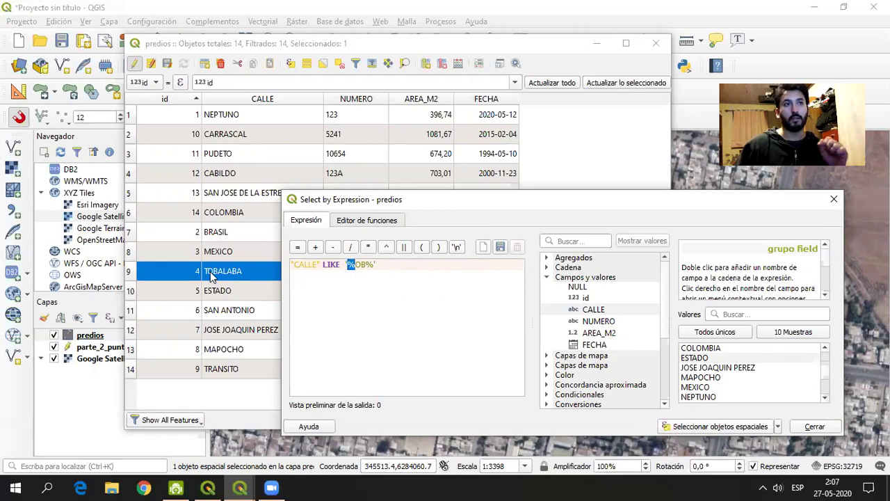
left_click(364, 282)
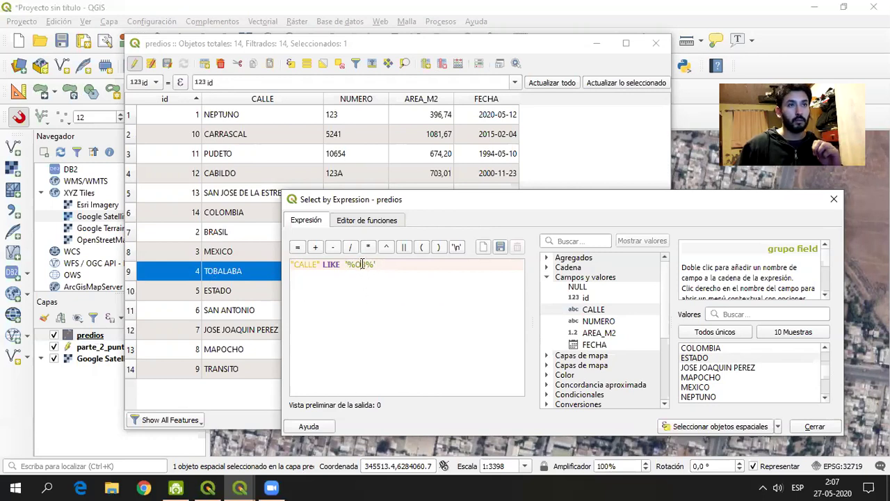
key("BackSpace")
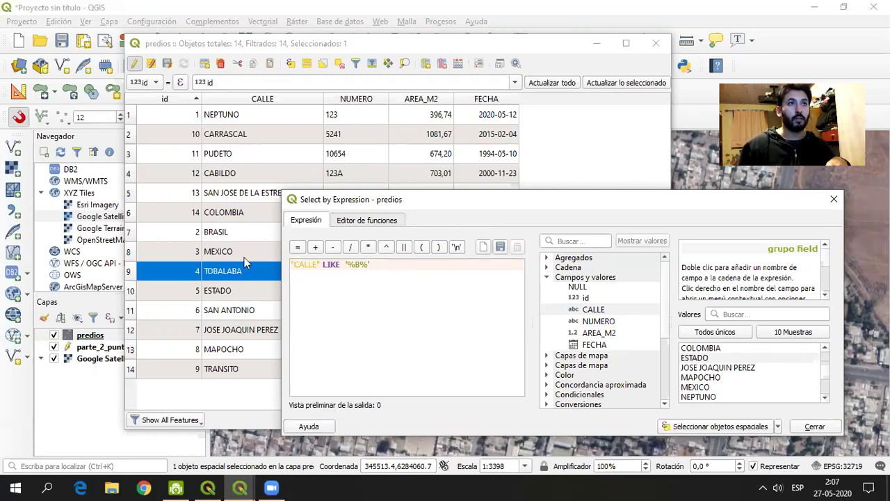
double_click(357, 264)
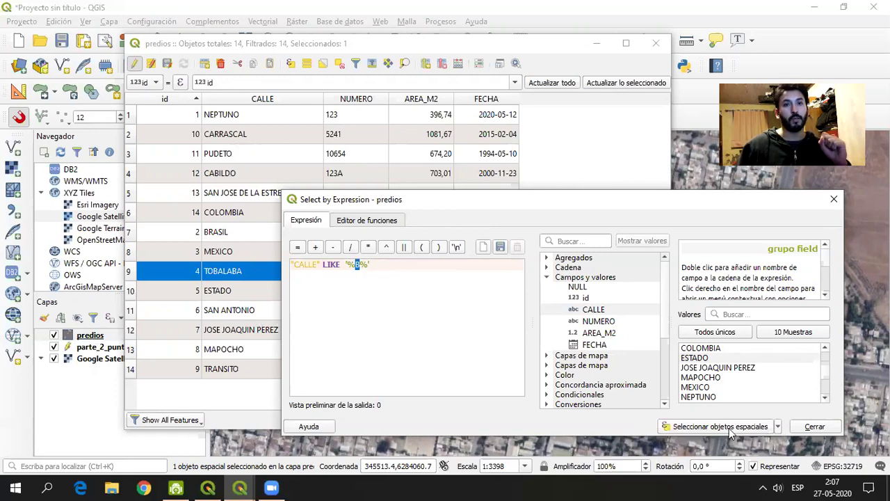
left_click(730, 431)
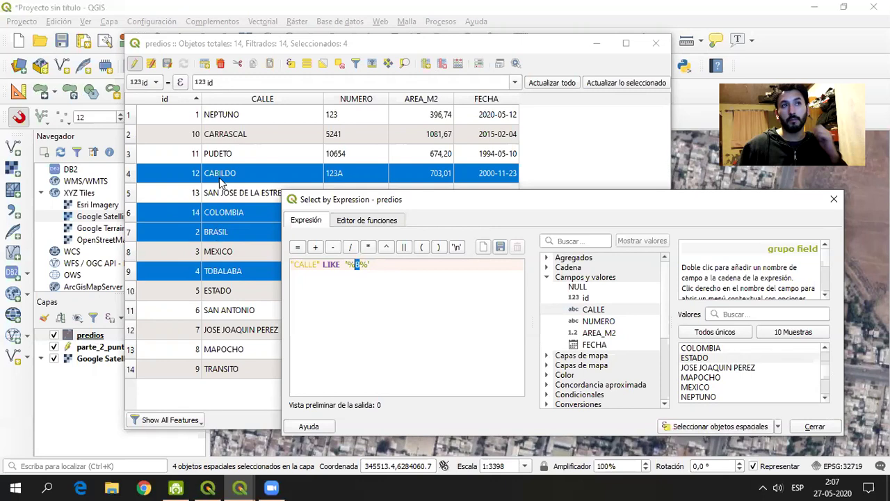
Remove the trailing wildcard so the expression reads "CALLE" LIKE '%B', and run the selection.
left_click(372, 287)
key("BackSpace")
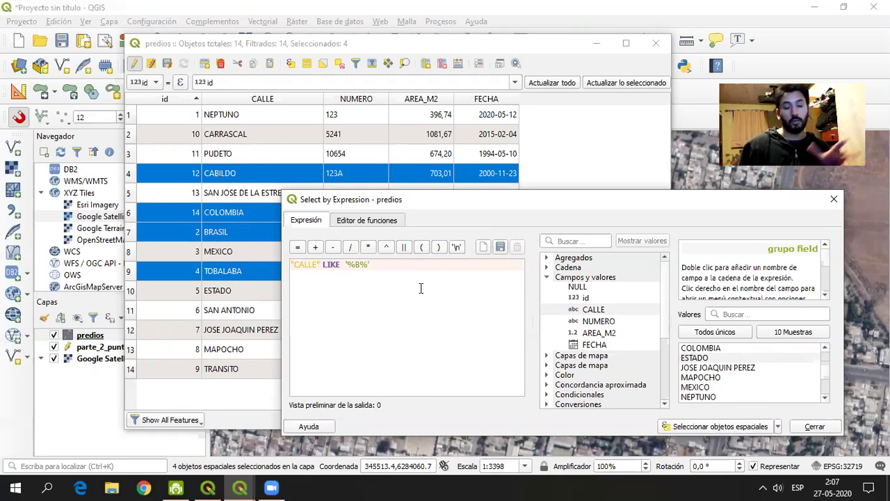
key("BackSpace")
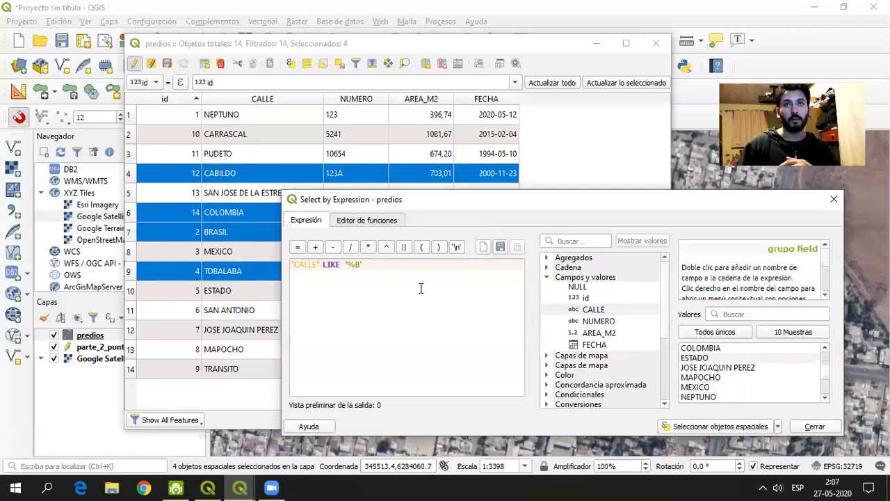
type("'")
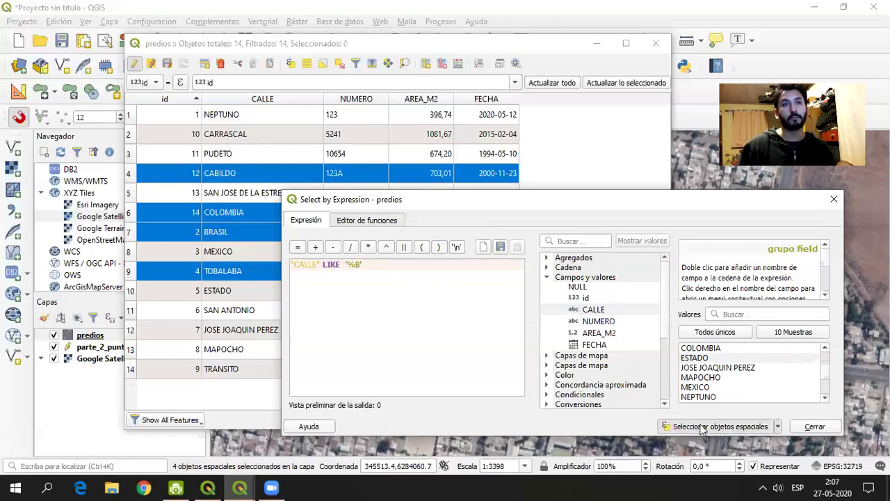
left_click(703, 426)
Change the LIKE pattern to '%A' and select the parcels whose street ends in A.
key("Left")
key("BackSpace")
type("A")
left_click(687, 428)
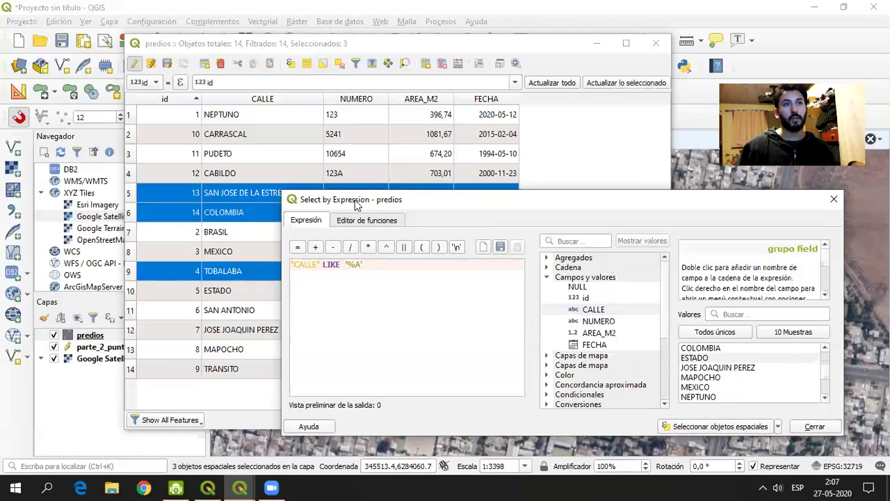
Move the expression dialog to inspect the selected rows in the attribute table, and highlight the whole LIKE expression.
left_click_drag(356, 204, 401, 189)
left_click_drag(405, 249, 393, 249)
left_click_drag(494, 189, 379, 195)
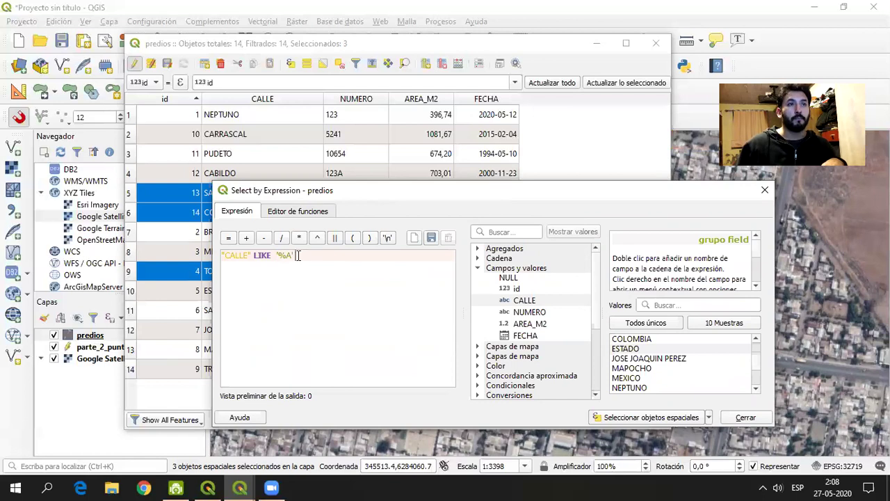
triple_click(292, 283)
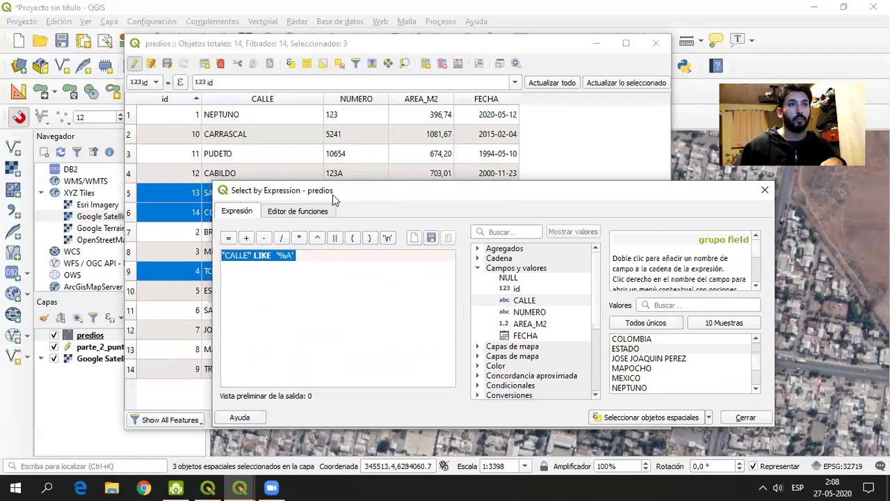
left_click_drag(333, 199, 311, 218)
left_click(312, 323)
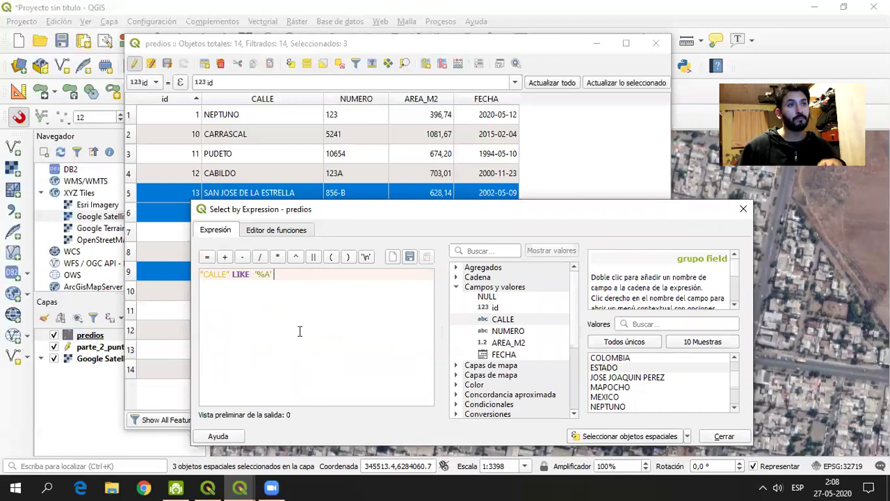
double_click(244, 274)
left_click(268, 288)
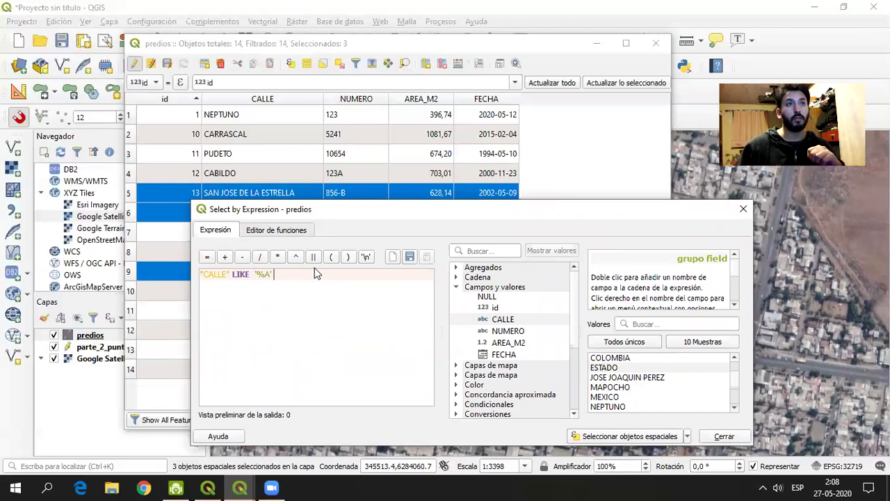
left_click_drag(333, 212, 407, 211)
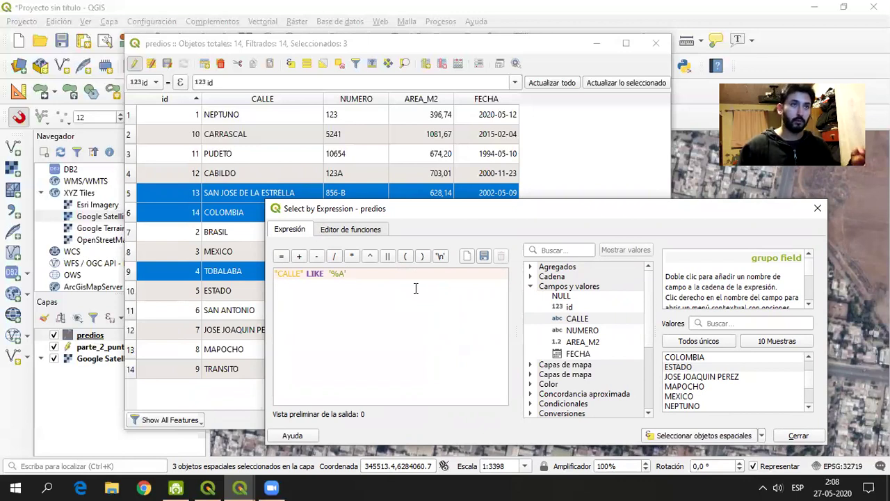
key("ctrl+a")
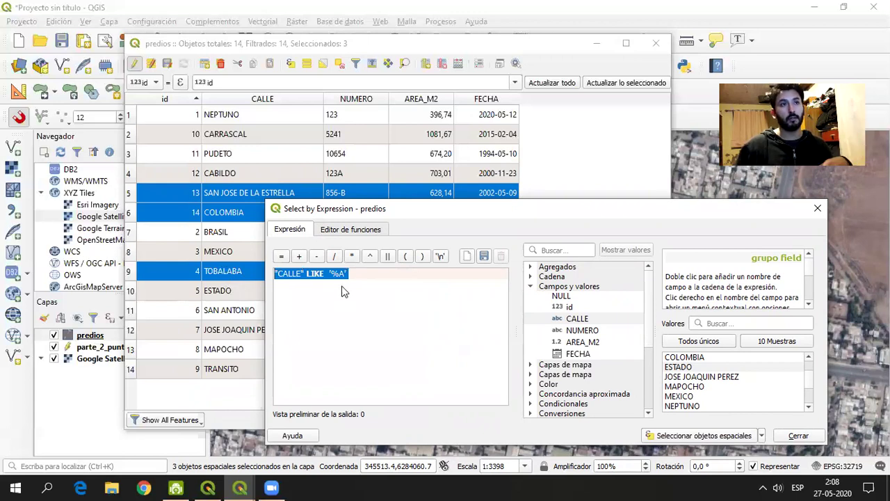
left_click(360, 278)
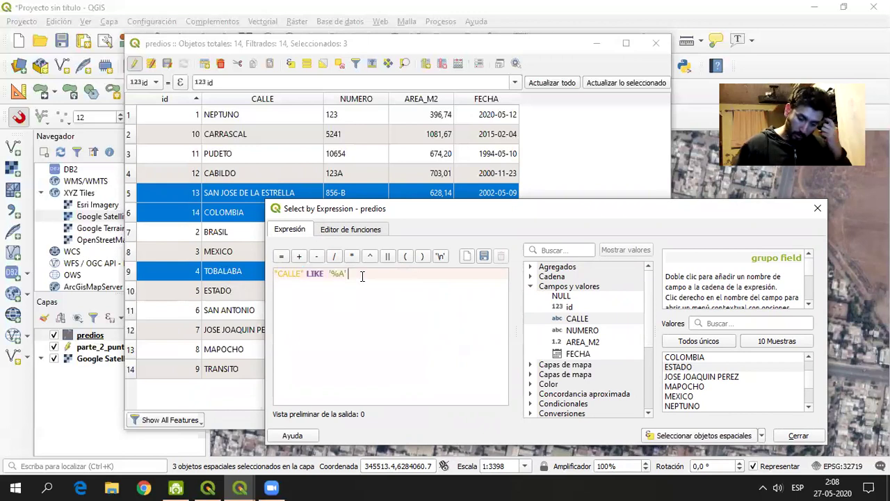
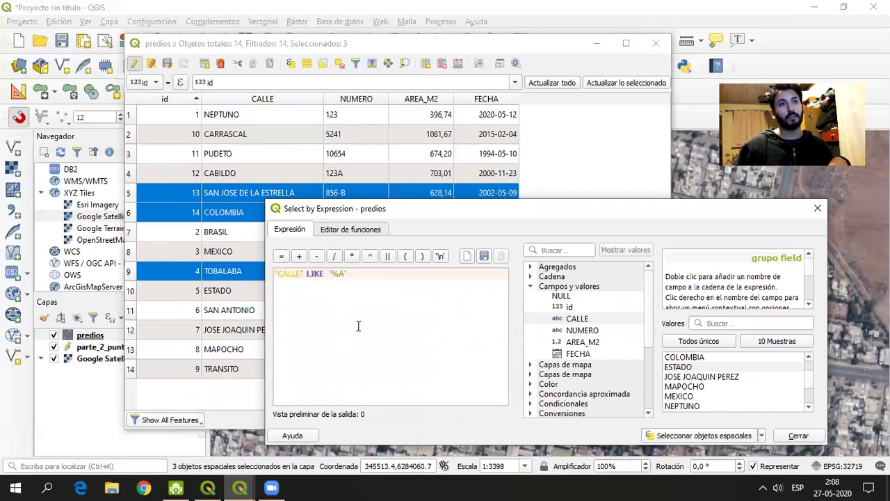
Prefix the expression with NOT so it reads NOT "CALLE" LIKE '%A', and select the parcels whose street does not end in A.
double_click(340, 274)
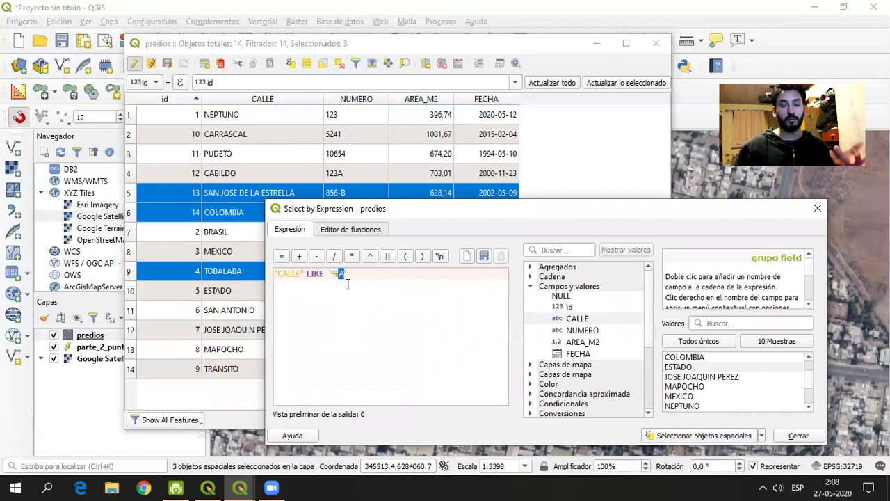
left_click(348, 284)
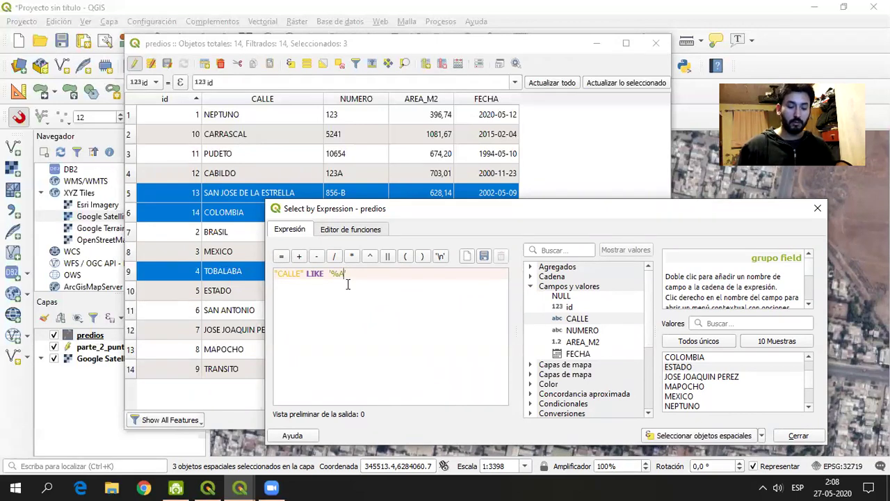
key("Home")
type("NOT")
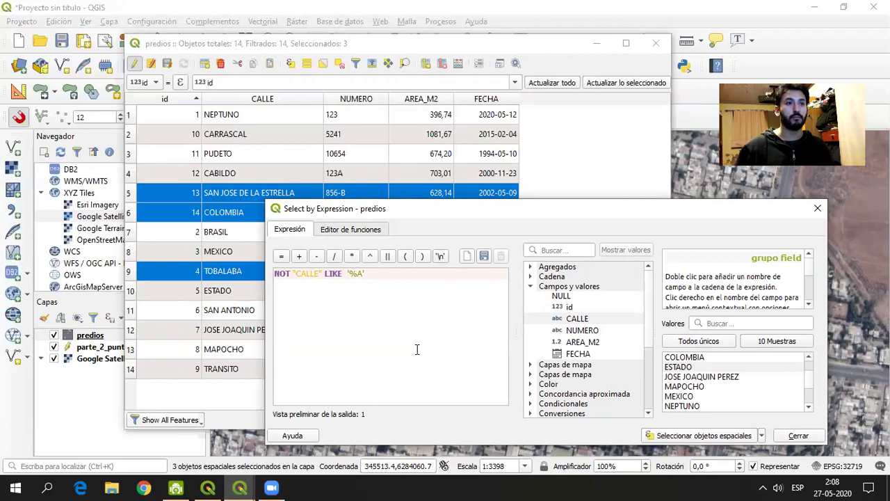
left_click(723, 437)
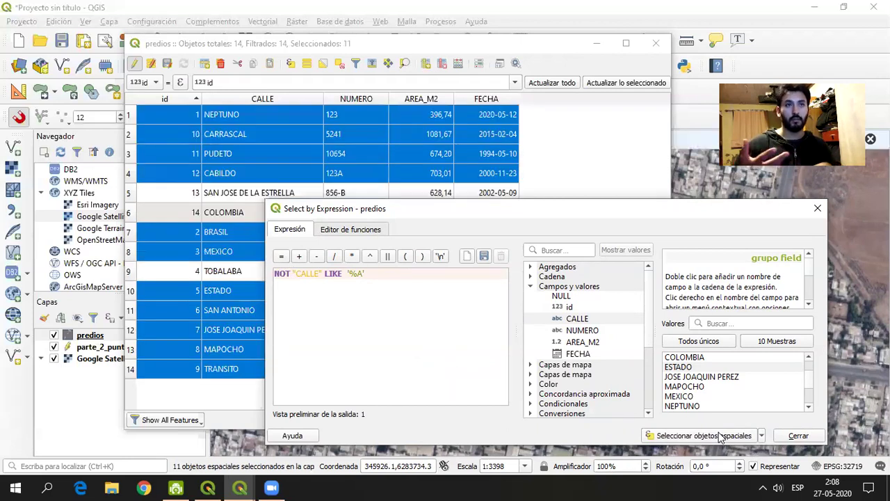
Invert the parcel selection back and forth four times in the attribute table.
left_click(324, 64)
left_click(325, 64)
left_click(324, 64)
left_click(325, 64)
left_click(708, 244)
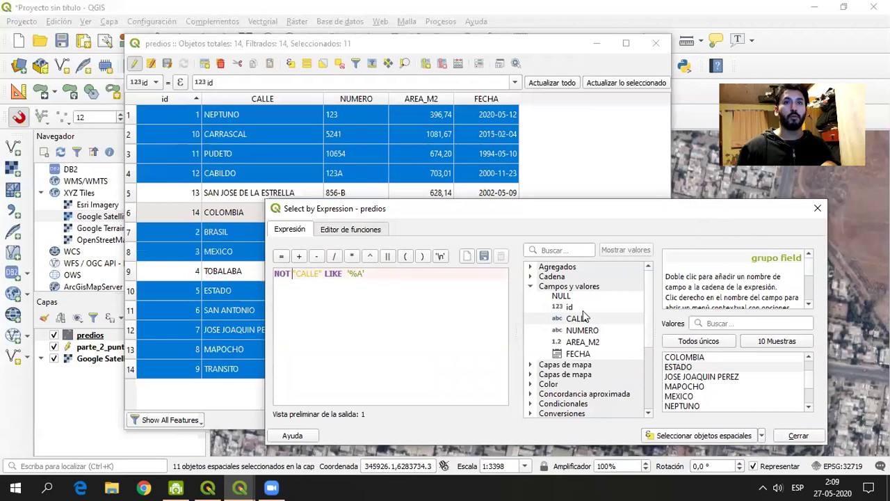
key("ctrl+a")
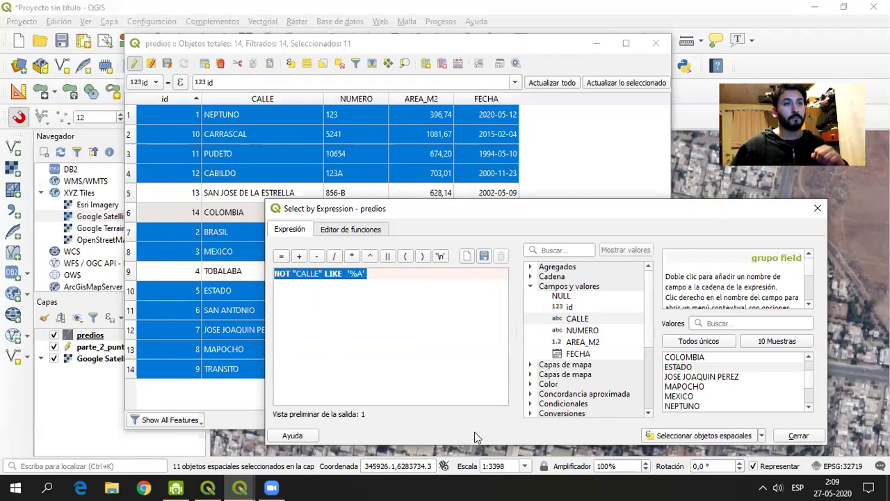
left_click(415, 297)
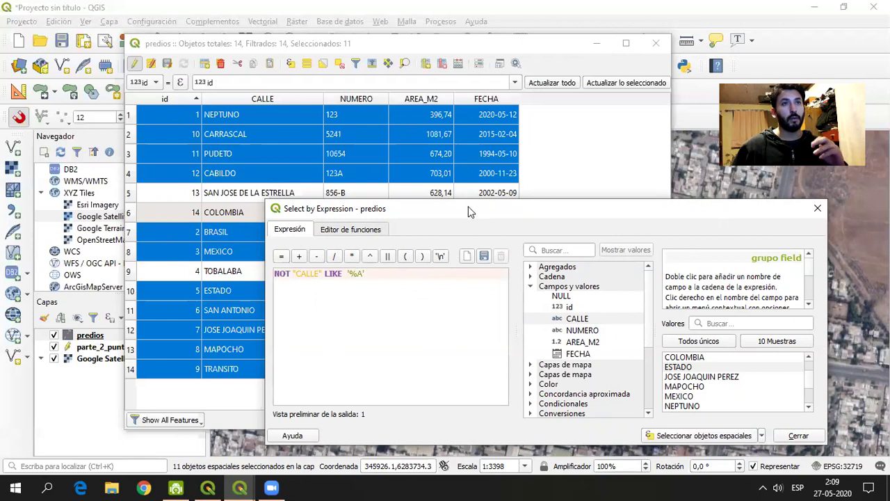
left_click_drag(468, 205, 425, 171)
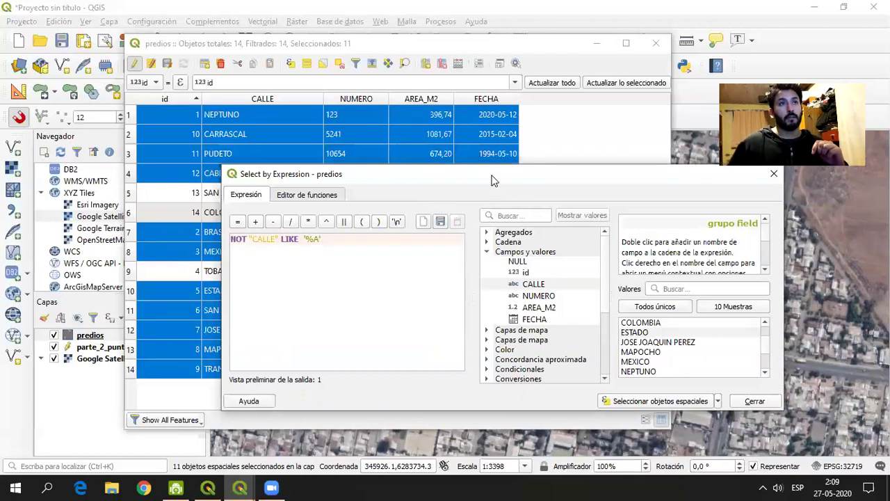
left_click_drag(487, 176, 462, 166)
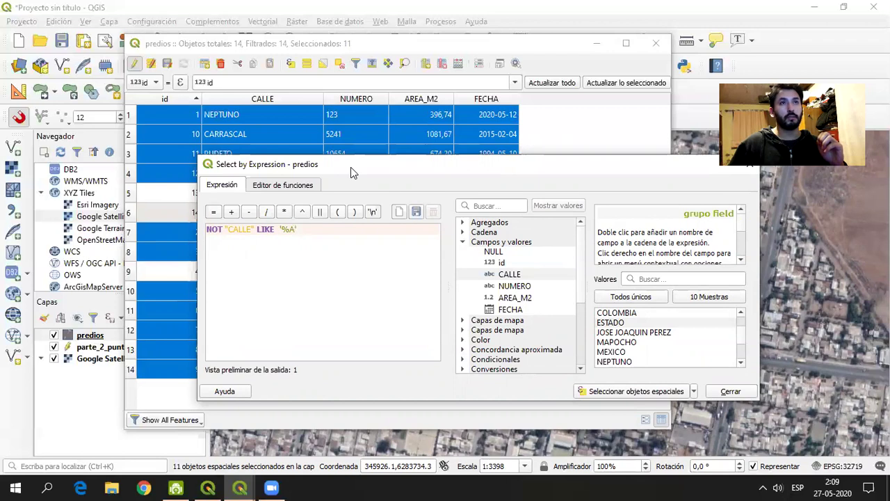
left_click_drag(350, 167, 354, 192)
Replace the NOT LIKE expression with the AREA_M2 field and deselect all parcels.
triple_click(292, 253)
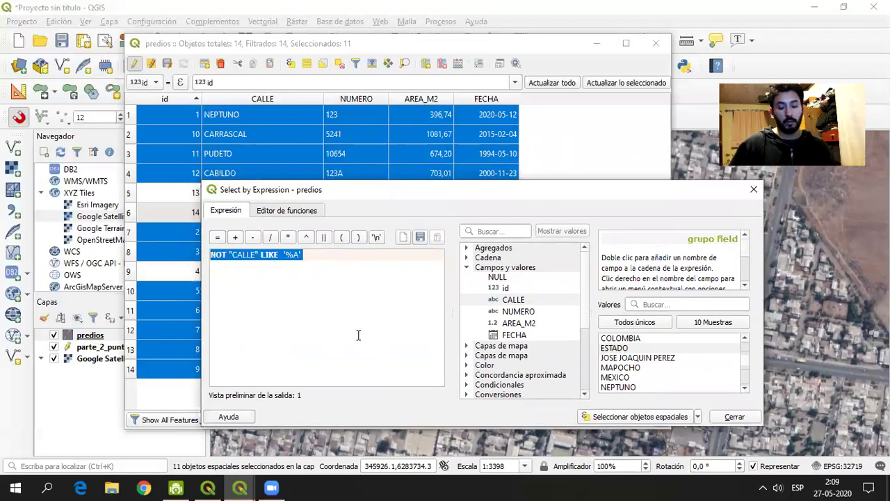
key("Delete")
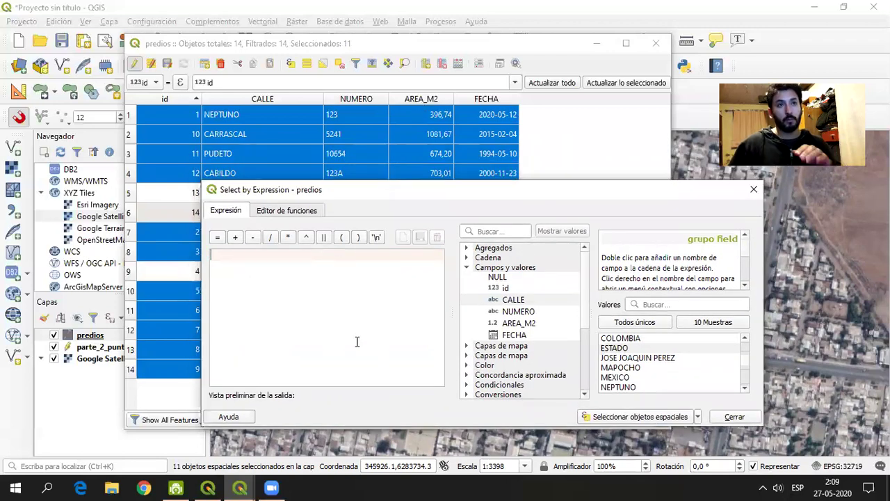
double_click(515, 327)
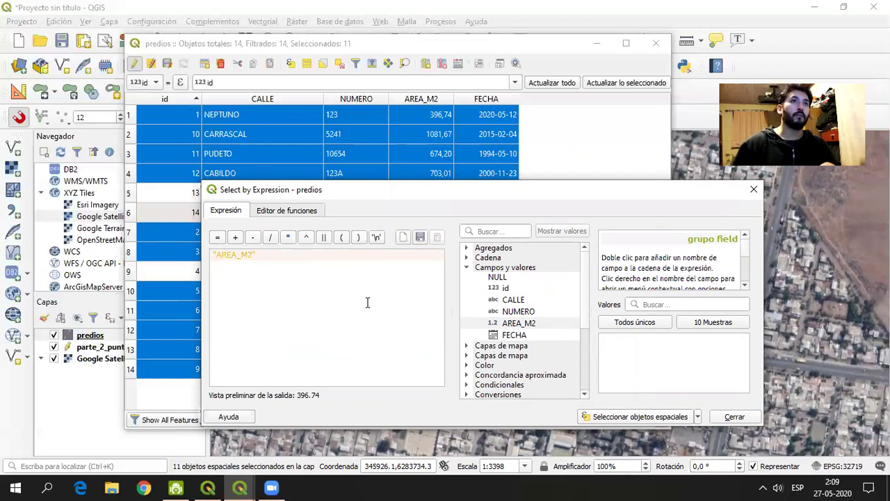
left_click(340, 68)
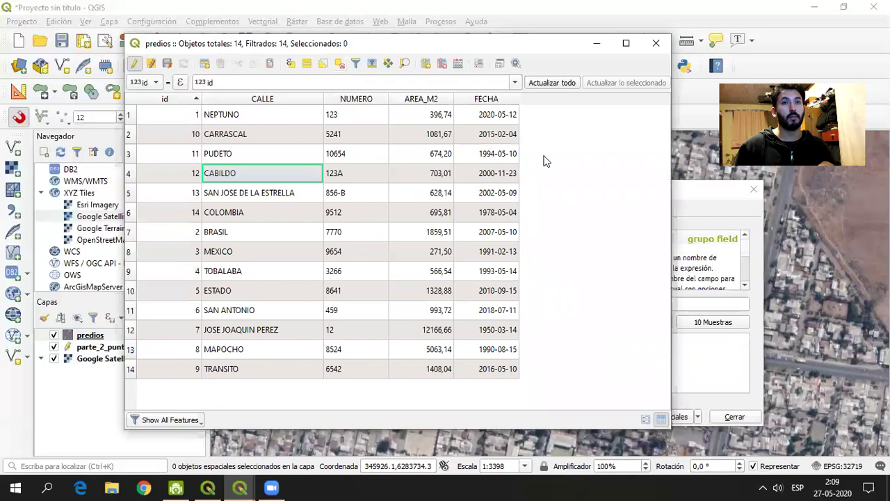
Complete the expression as "AREA_M2" >1000, select the matching parcels and uncover the attribute table to inspect them.
left_click(694, 189)
left_click_drag(590, 186, 579, 158)
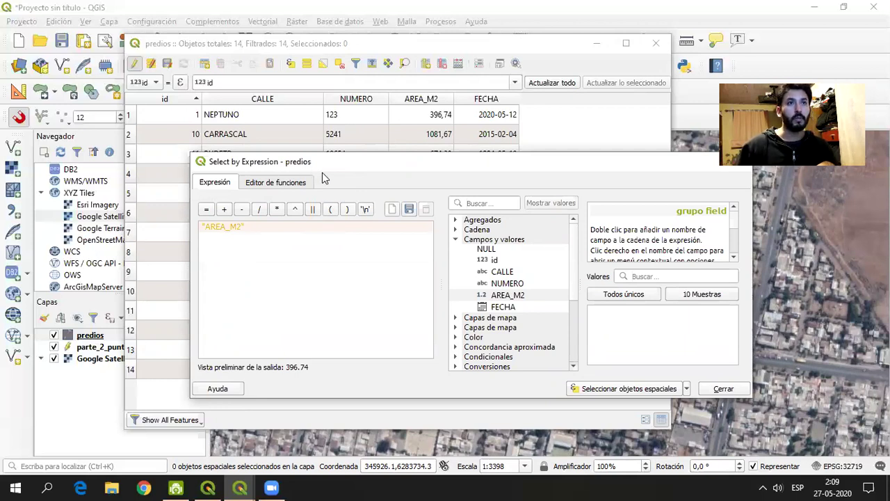
left_click_drag(322, 174, 248, 131)
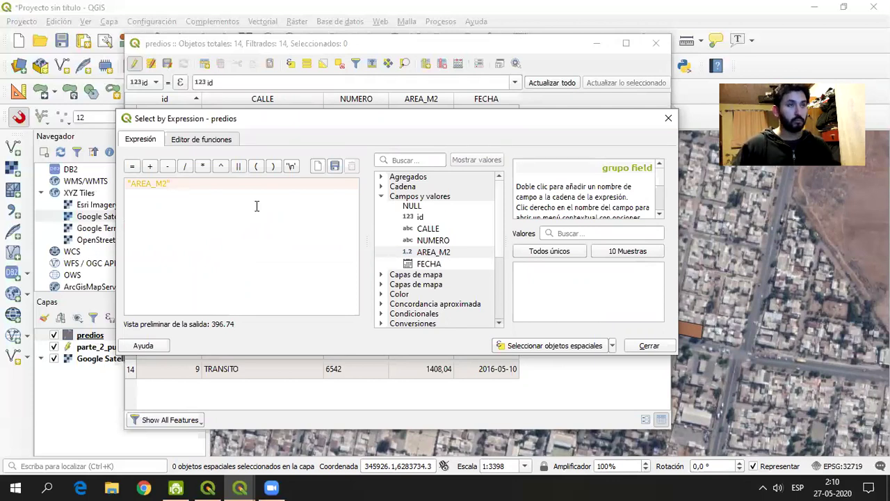
type(">")
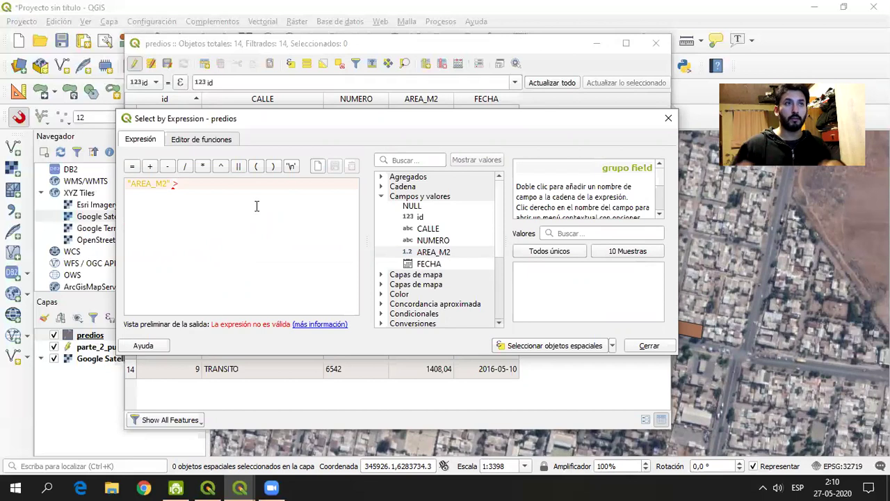
type("1000")
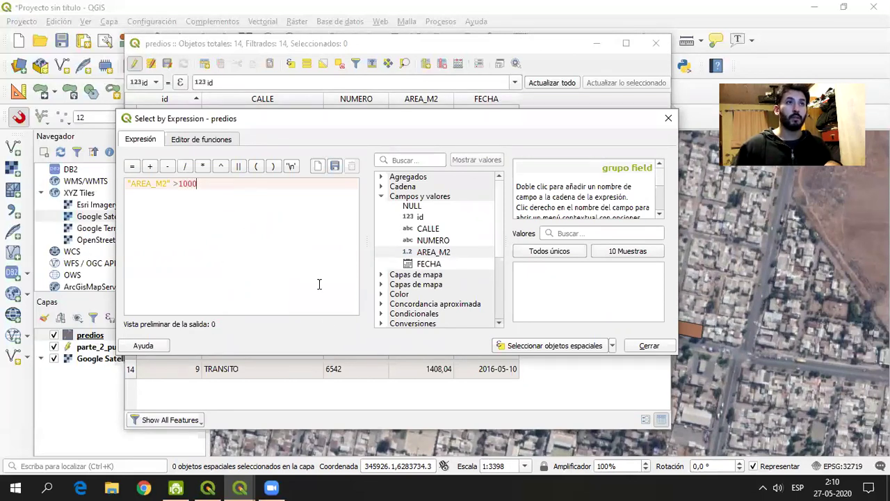
left_click(531, 345)
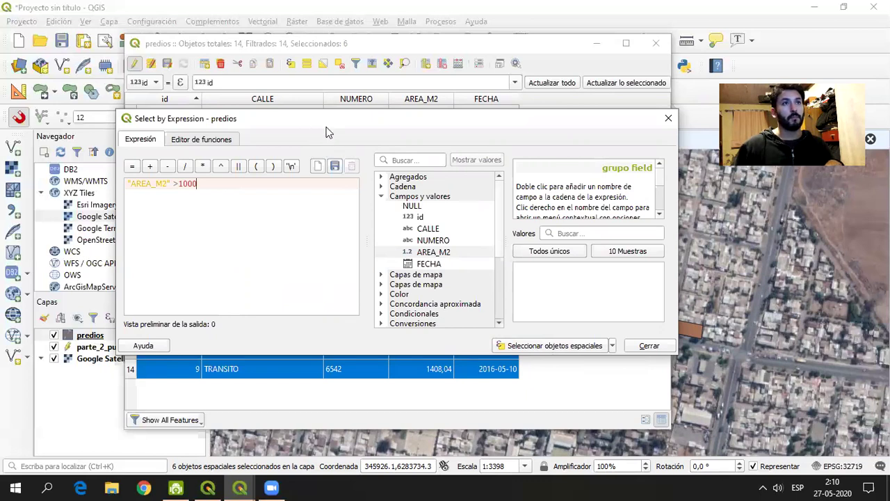
left_click_drag(329, 132, 685, 203)
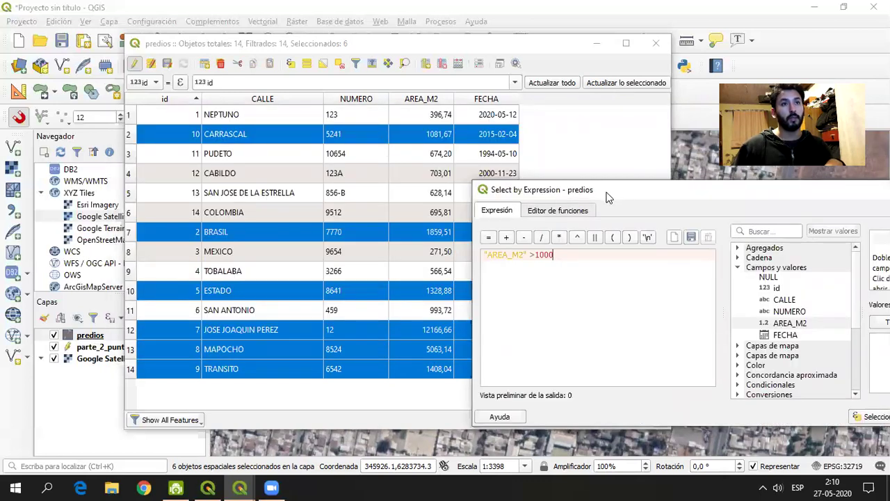
left_click_drag(606, 198, 581, 184)
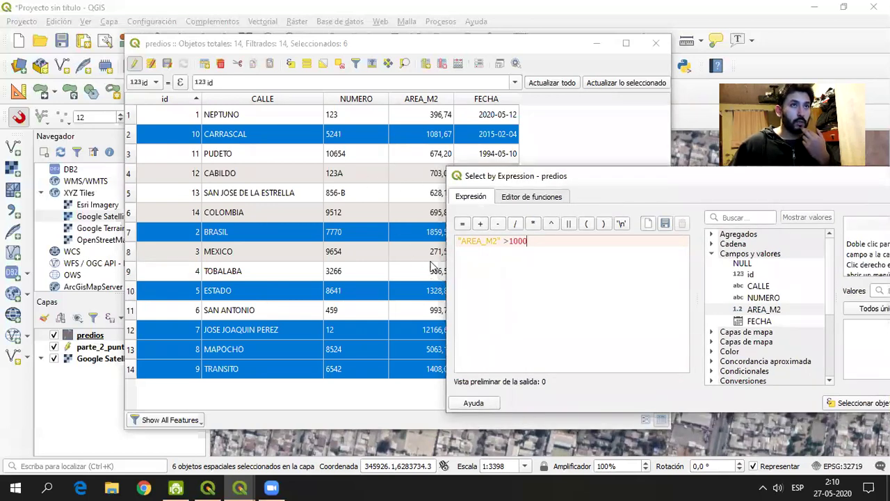
Set the AREA_M2 value of the SAN JOSE DE LA ESTRELLA parcel to 1000.
double_click(423, 194)
type("1000")
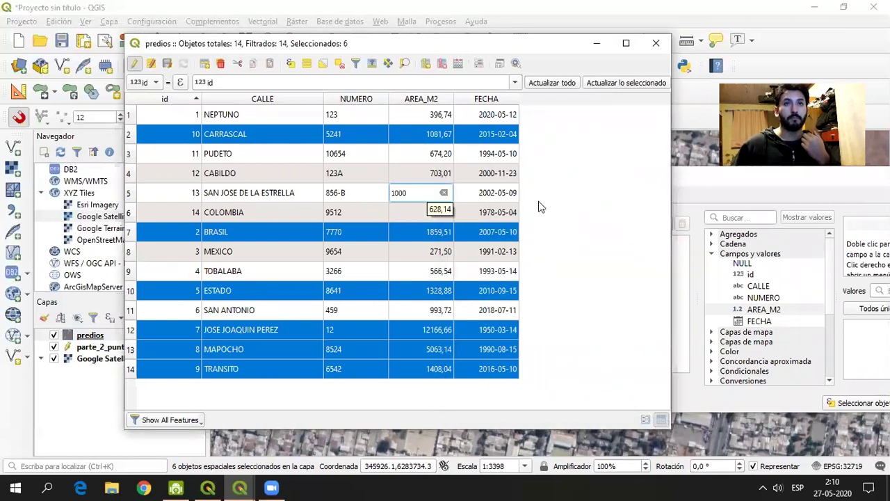
left_click(412, 171)
double_click(407, 190)
left_click(683, 189)
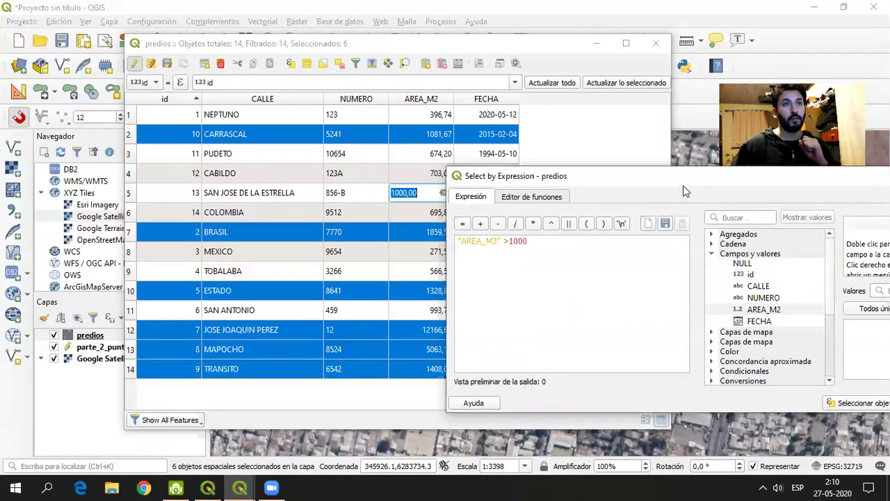
Change the comparison to "AREA_M2" >=1000, select the matching parcels and uncover the attribute table rows.
left_click_drag(683, 185, 498, 120)
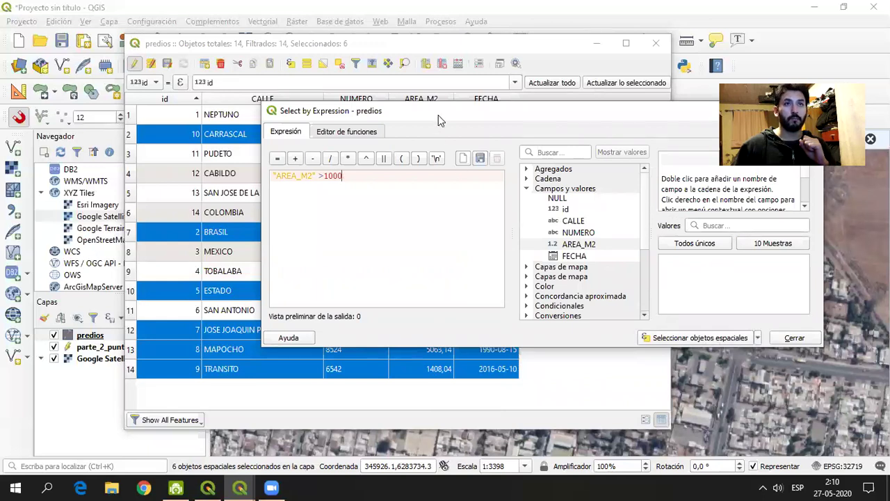
left_click_drag(438, 114, 403, 163)
key("Left")
key("Left")
key("Left")
key("Left")
type("=")
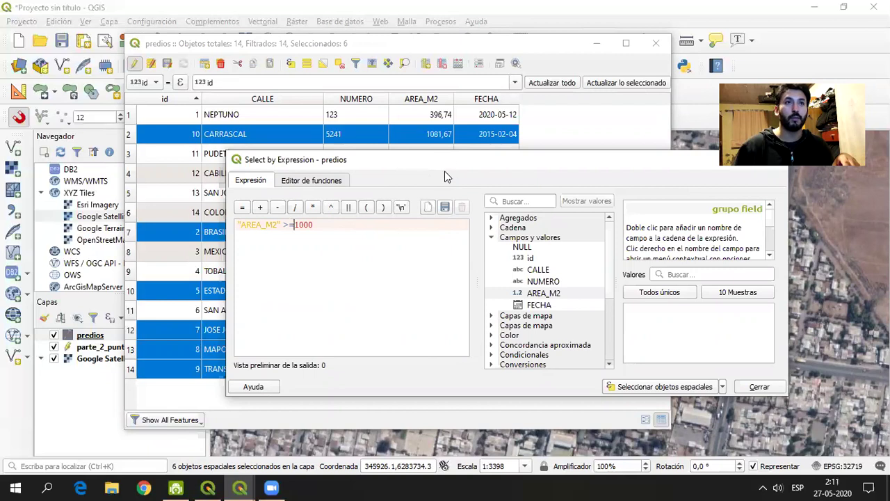
left_click_drag(445, 172, 402, 216)
left_click(609, 431)
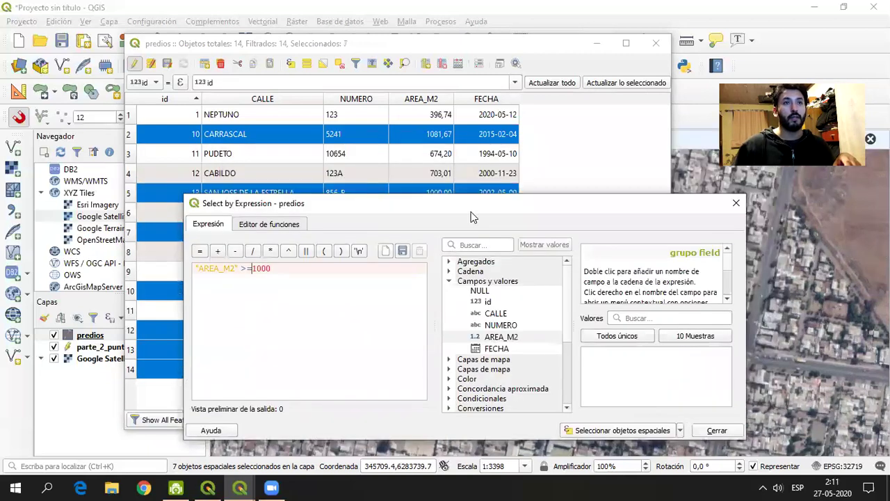
left_click_drag(475, 222, 490, 285)
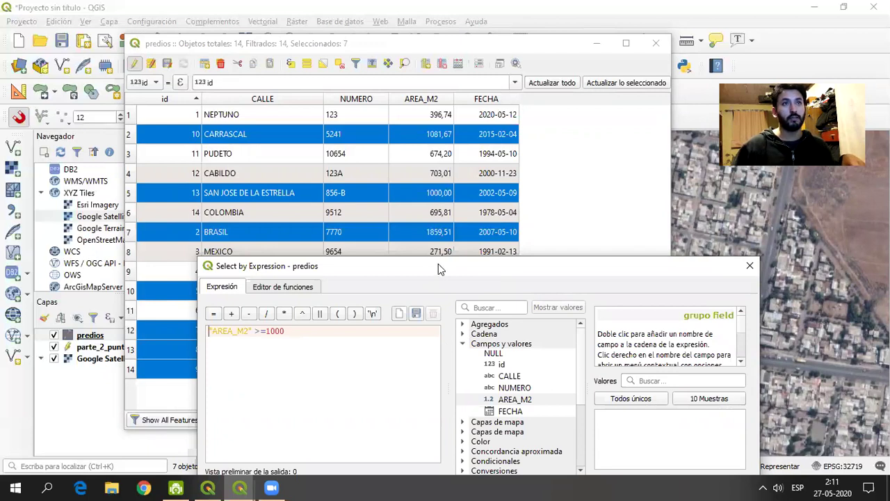
left_click_drag(445, 268, 551, 253)
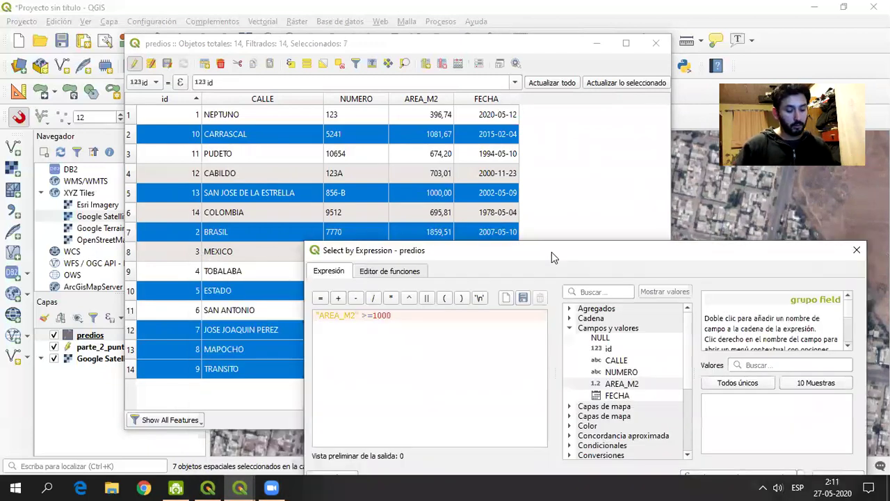
Negate the area condition as NOT "AREA_M2" >=1000, select the matching parcels and highlight the whole expression.
type("NOT")
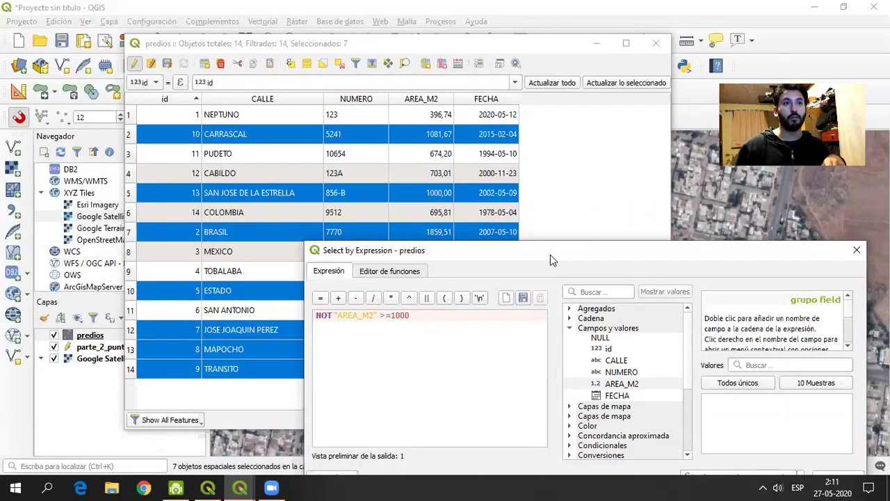
left_click_drag(550, 254, 527, 236)
left_click(603, 446)
left_click(352, 287)
key("ctrl+a")
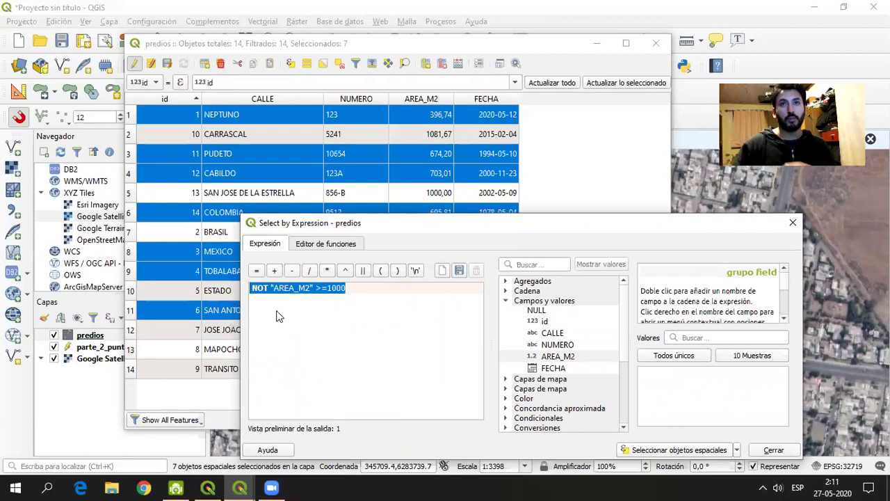
Remove NOT from the expression and change the comparison to "AREA_M2" <=1000, moving the dialog clear of the table rows.
left_click_drag(269, 287, 215, 270)
key("BackSpace")
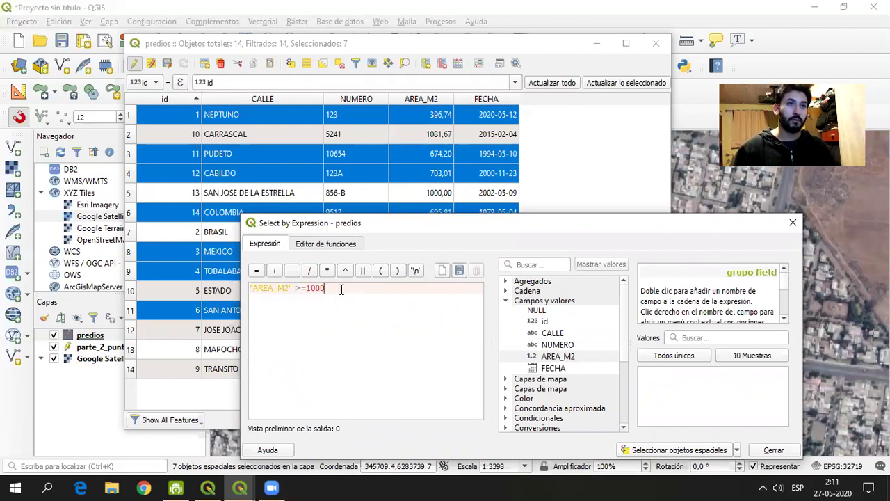
left_click_drag(306, 288, 294, 288)
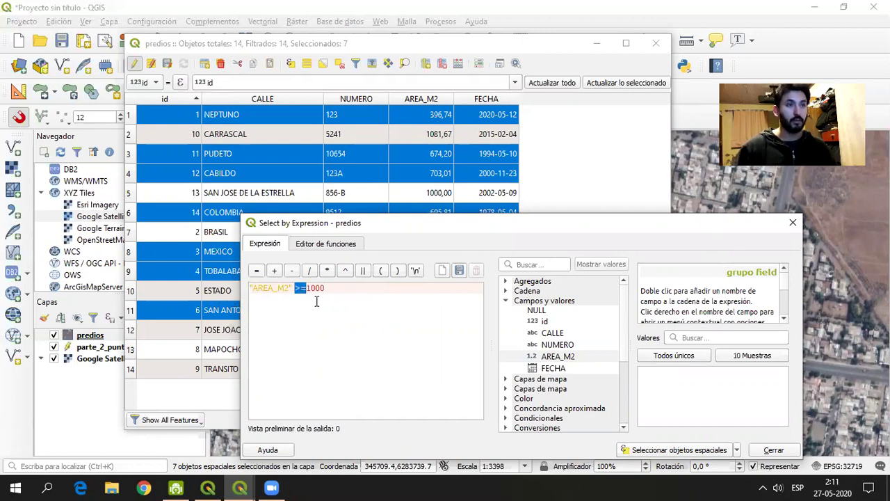
type("<")
key("BackSpace")
type("=")
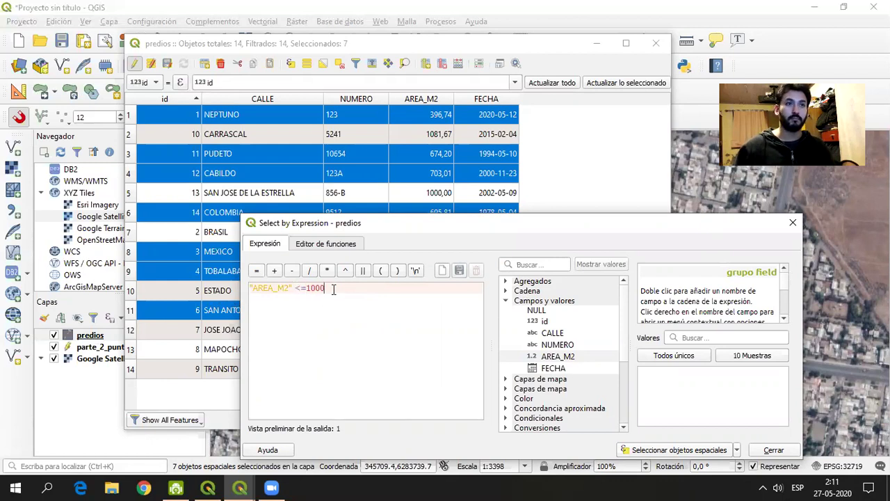
left_click_drag(377, 221, 436, 231)
left_click_drag(369, 297, 348, 296)
left_click(410, 296)
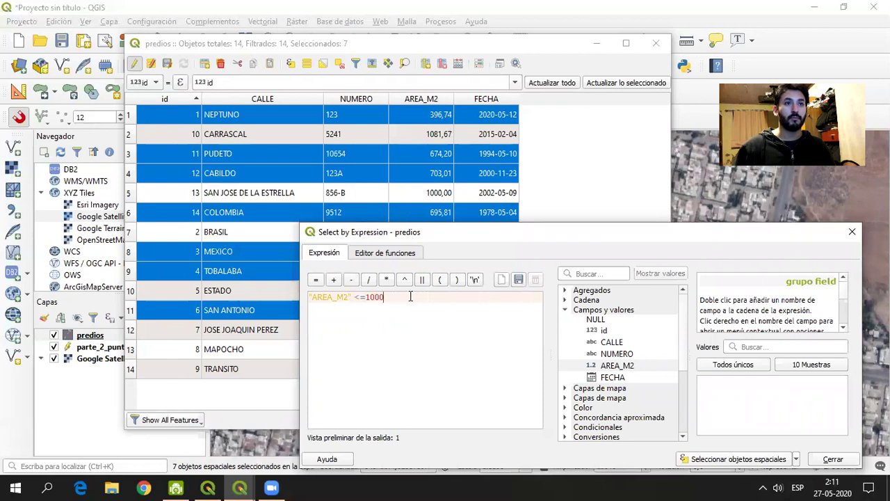
Rewrite the condition in its negated form as NOT "AREA_M2" >=1000.
left_click(311, 296)
type("NOT")
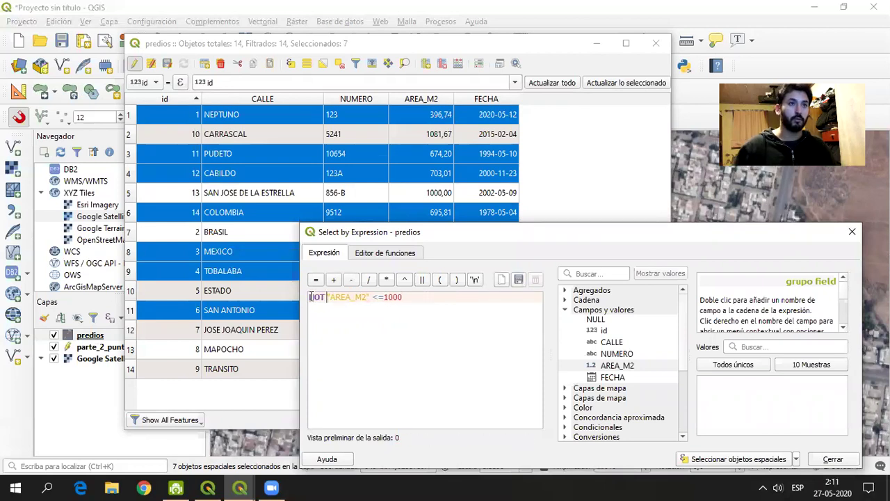
left_click(380, 297)
key("BackSpace")
type(">")
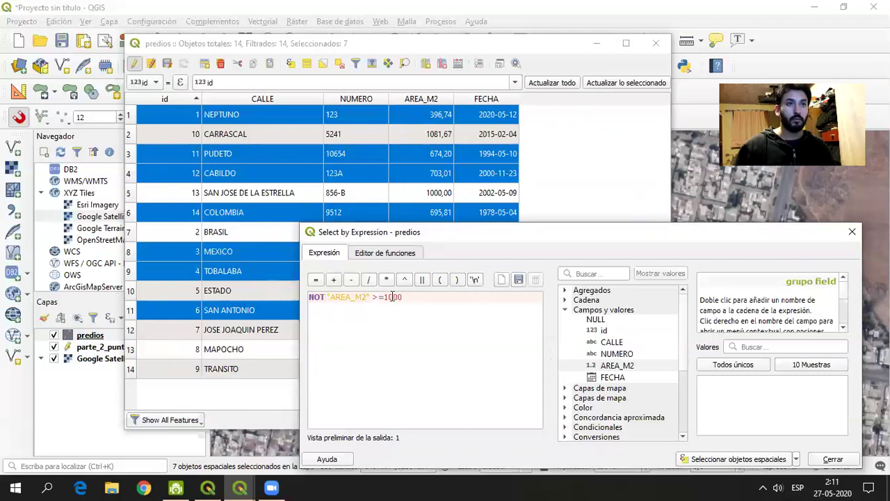
Strip NOT from the condition and flip the comparison so it reads "AREA_M2" <=1000.
left_click_drag(402, 297, 308, 297)
key("BackSpace")
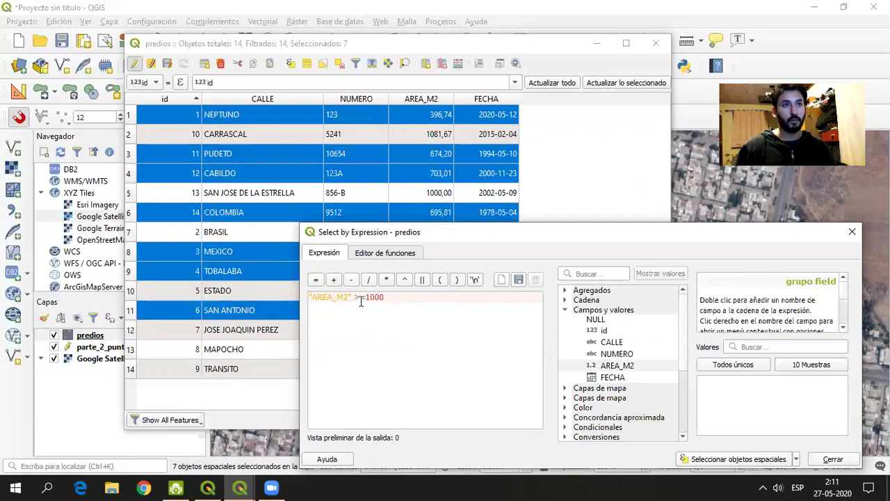
left_click(355, 296)
key("BackSpace")
type("<")
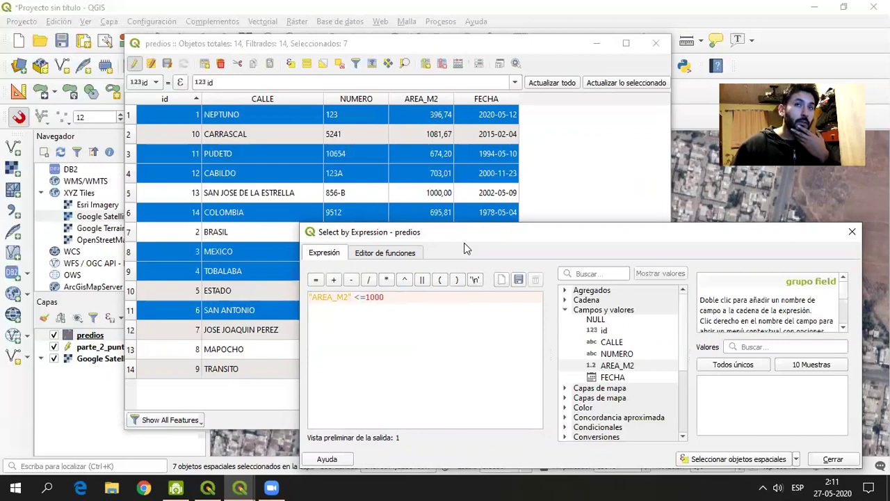
Reduce the comparison to "AREA_M2" <1000 and reposition the expression dialog over the attribute table.
left_click_drag(466, 236, 448, 210)
key("BackSpace")
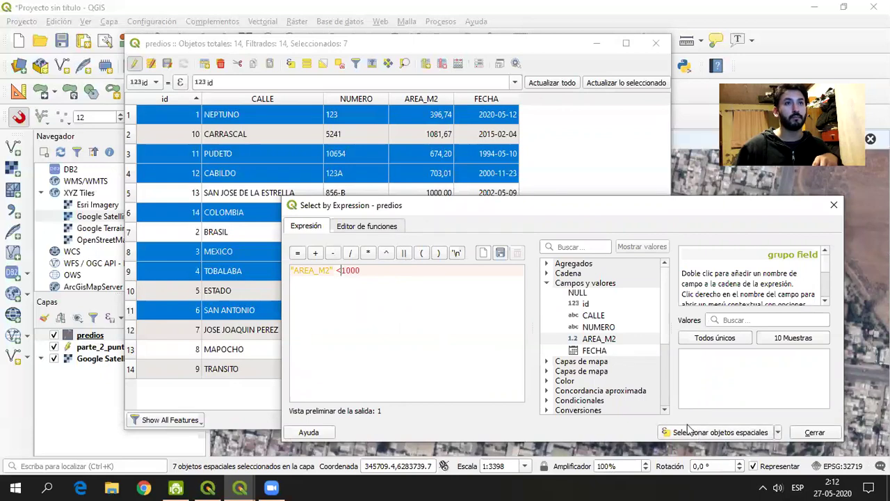
left_click_drag(506, 213, 493, 191)
left_click(383, 264)
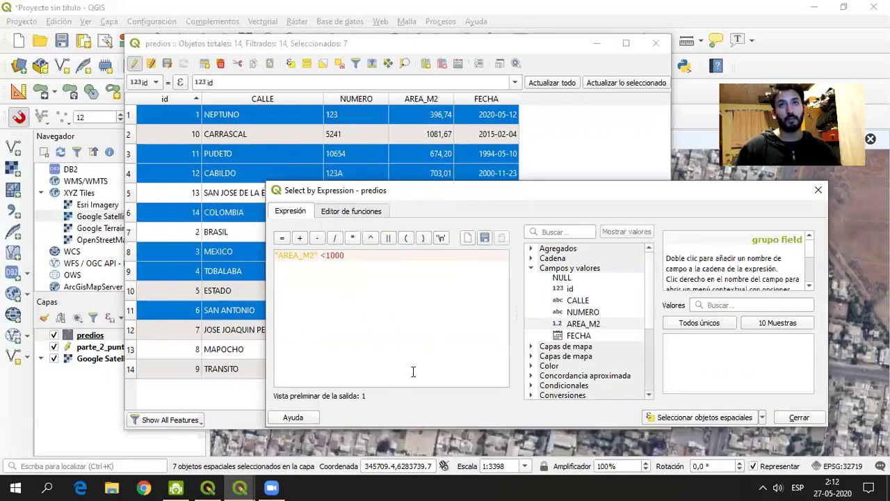
left_click_drag(493, 190, 387, 167)
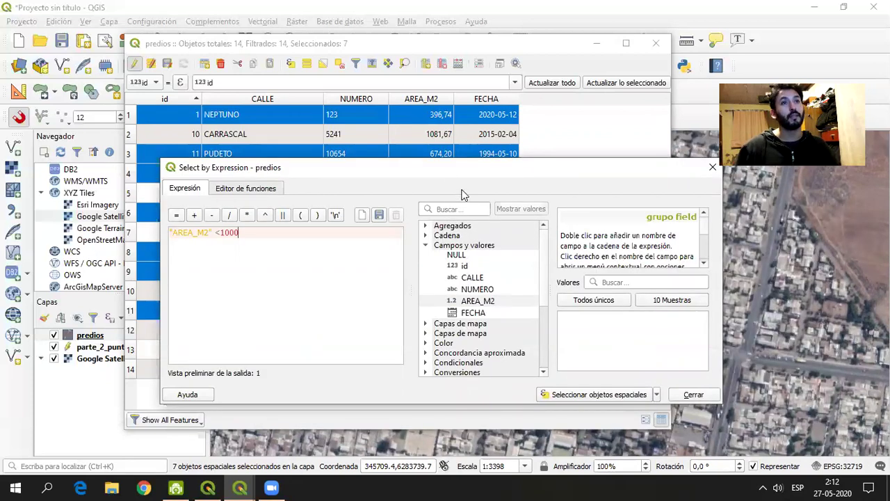
left_click_drag(447, 172, 440, 181)
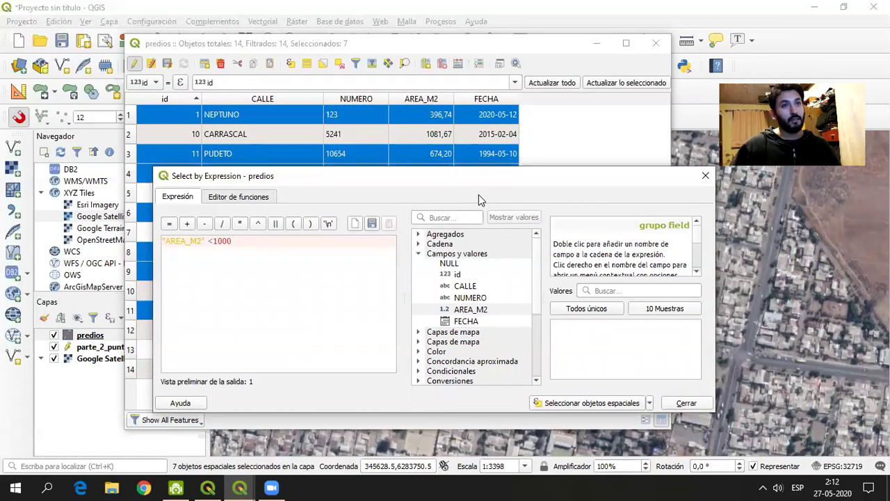
left_click_drag(478, 188, 483, 195)
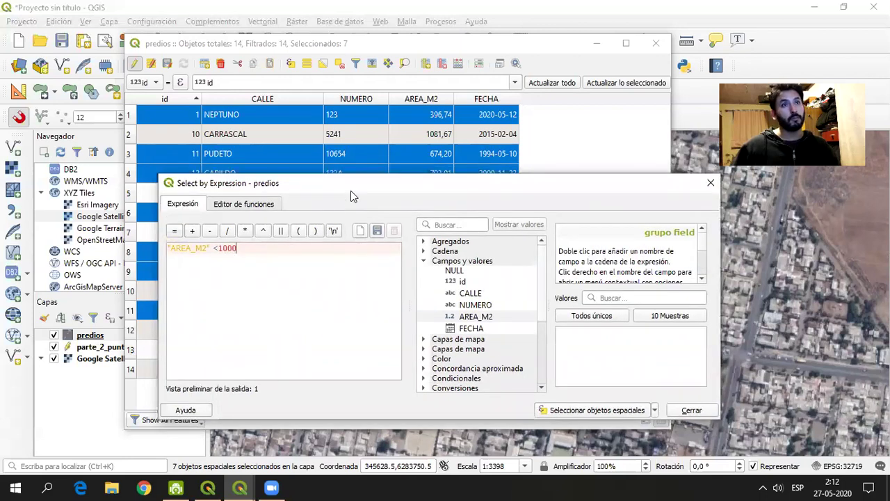
Change the expression to "AREA_M2" =1000, select the matching parcel, and close the dialog after uncovering its table row.
left_click_drag(351, 195, 454, 209)
key("BackSpace")
type(">")
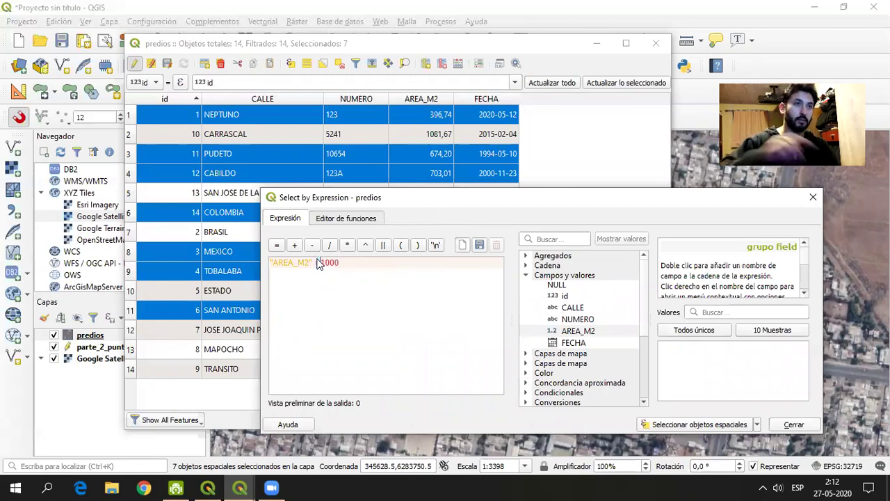
key("BackSpace")
type("=")
left_click(680, 424)
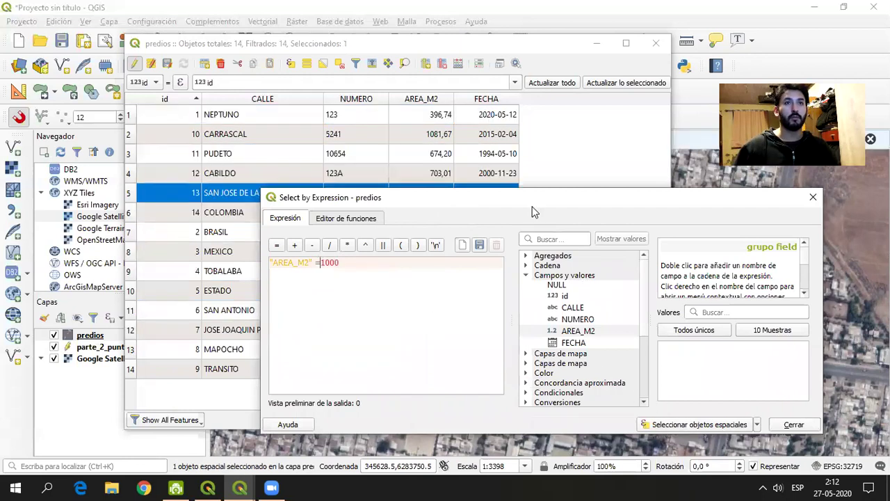
left_click_drag(532, 200, 509, 251)
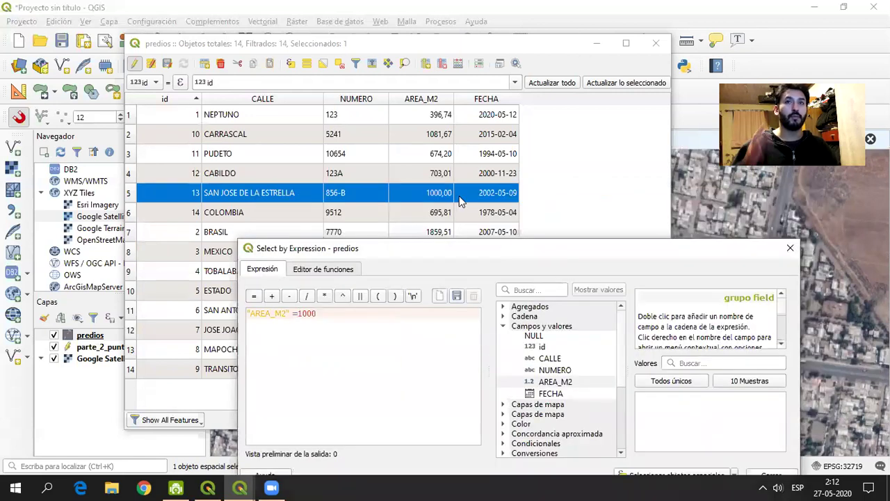
left_click(790, 249)
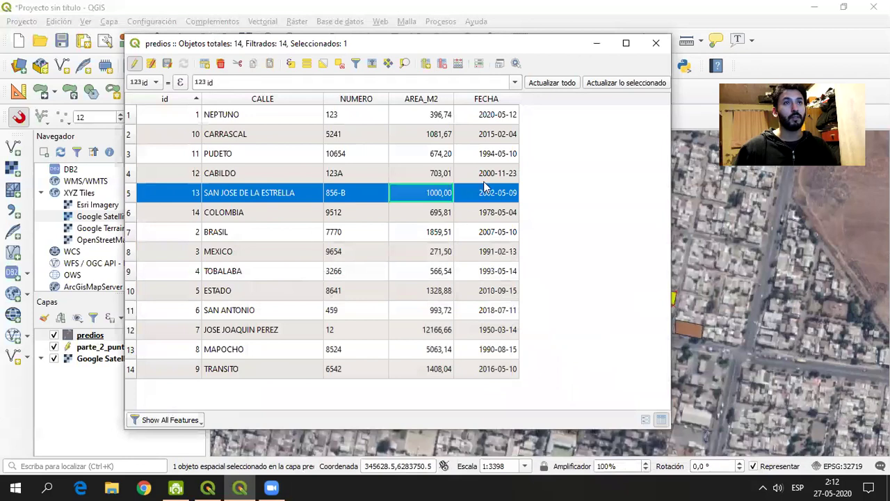
Open the field calculator for the selected SAN JOSE DE LA ESTRELLA parcel and insert the $area geometry function as the expression.
left_click(458, 63)
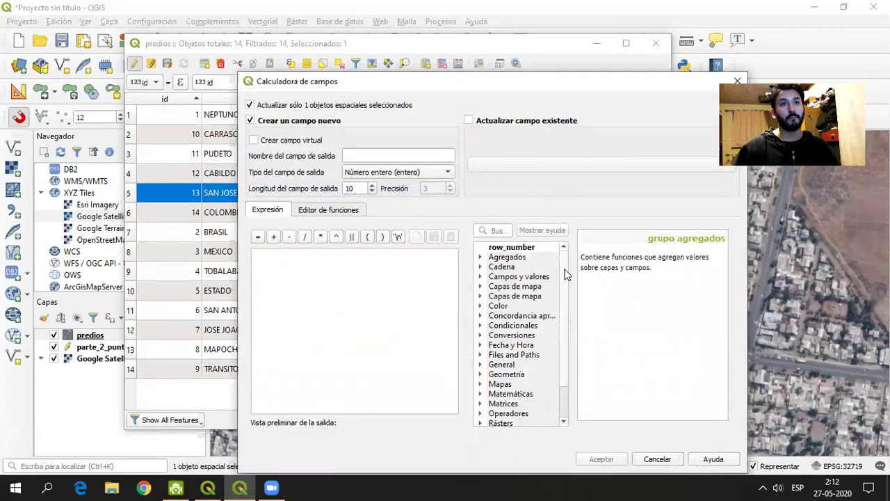
mouse_move(562, 258)
left_mouse_down()
mouse_move(563, 327)
mouse_move(564, 247)
left_mouse_up()
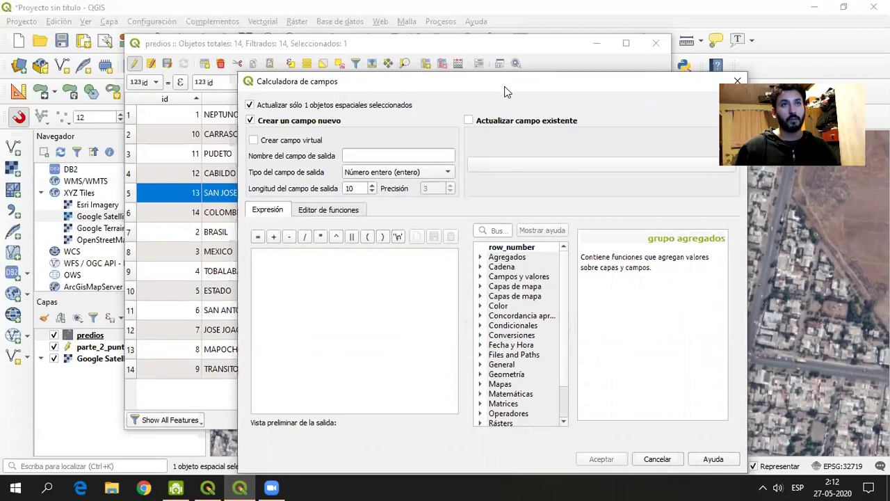
left_click_drag(507, 92, 532, 92)
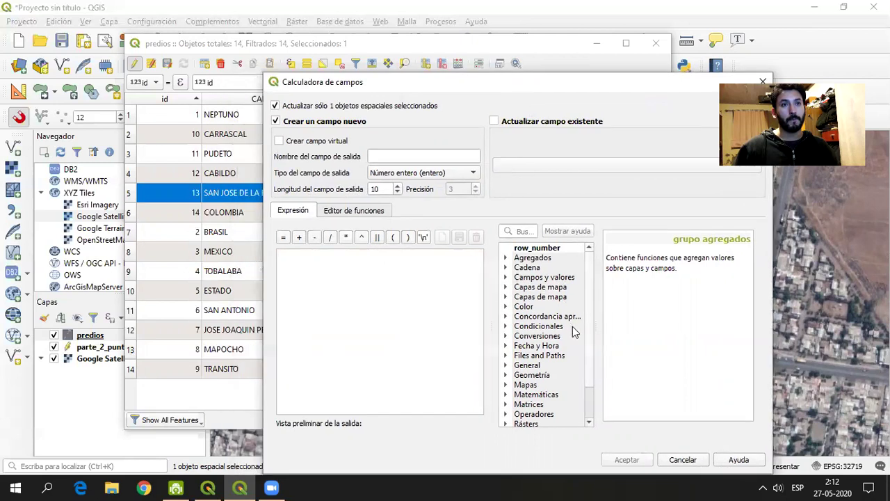
left_click(507, 376)
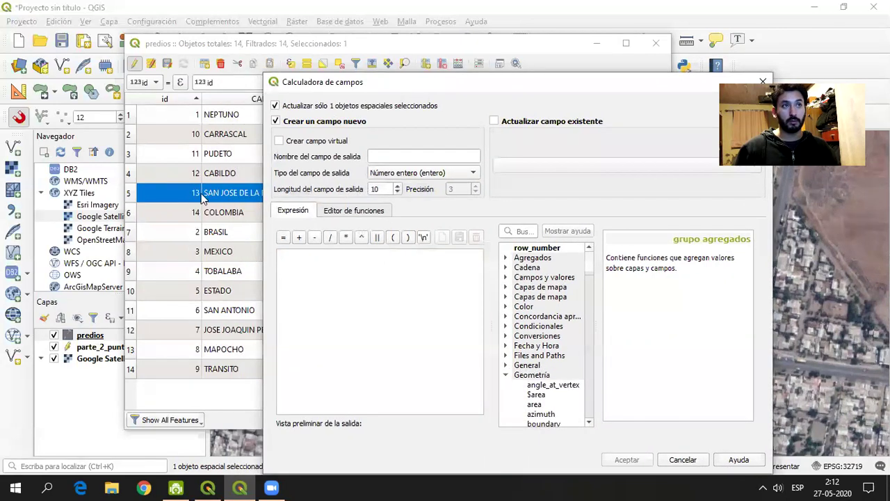
double_click(535, 394)
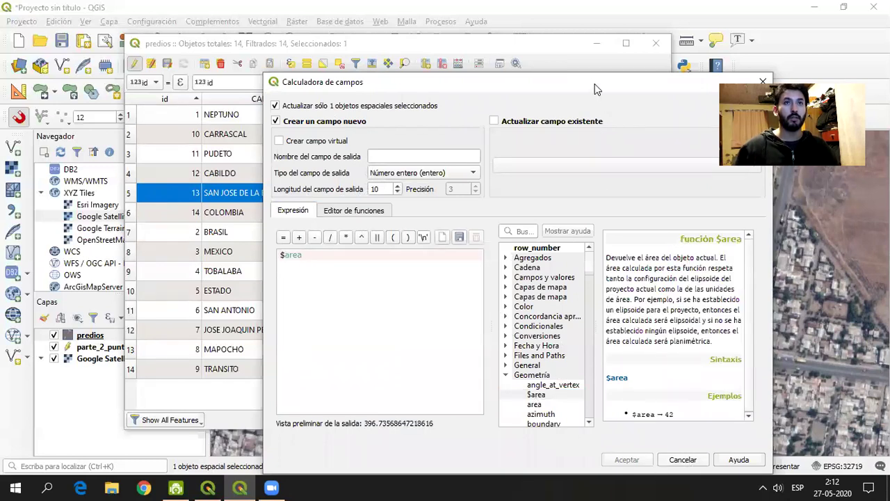
Update the existing AREA_M2 field with the calculated area for the selected parcel only.
left_click_drag(592, 84, 561, 39)
left_click(523, 76)
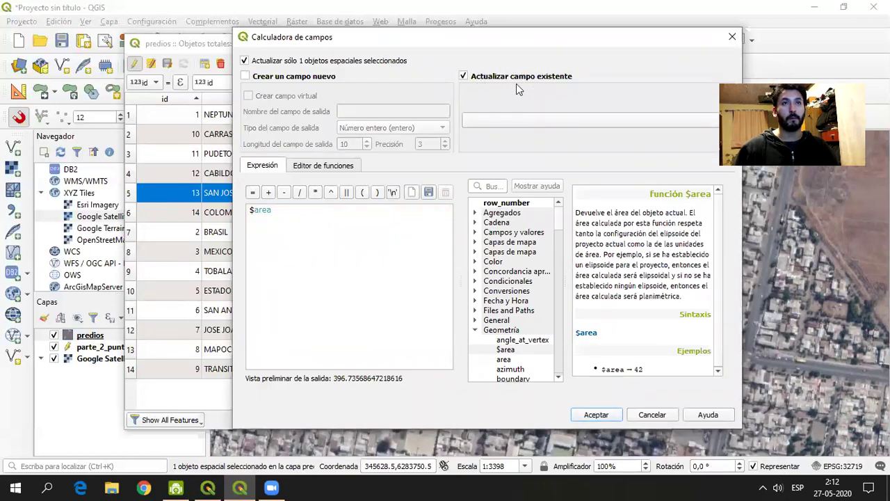
left_click(562, 122)
left_click(510, 161)
left_click(595, 415)
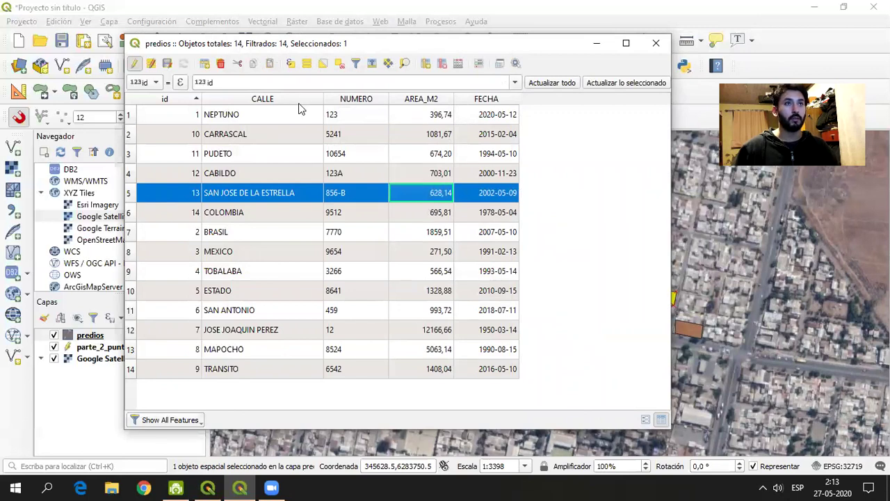
Start a new selection by expression on predios and enter "AREA_M2" >1000 as the first condition.
left_click(291, 64)
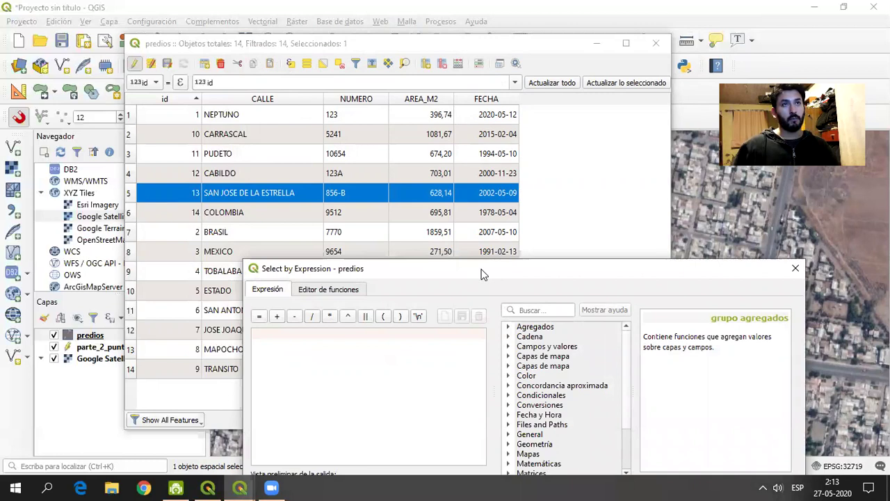
left_click_drag(483, 274, 451, 244)
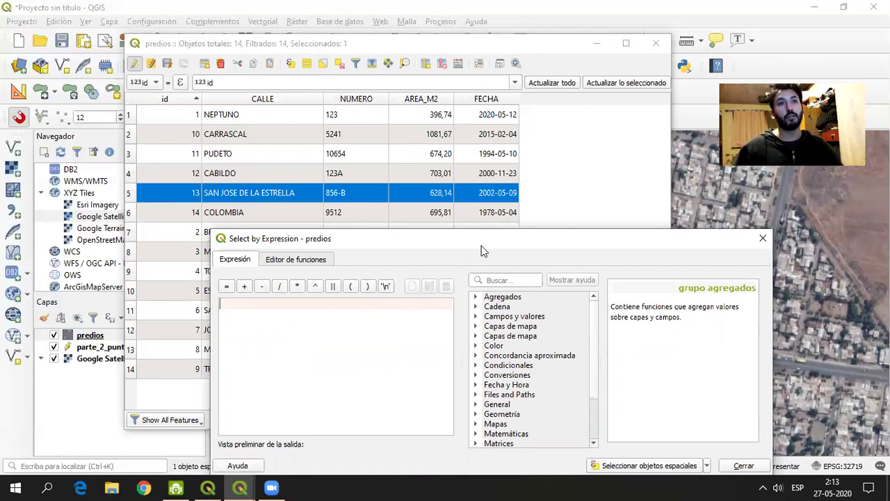
left_click_drag(484, 250, 499, 234)
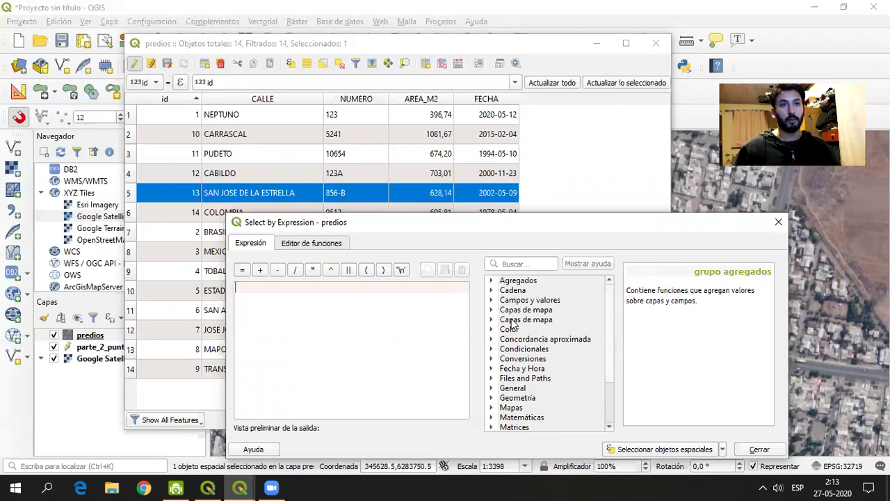
left_click(492, 301)
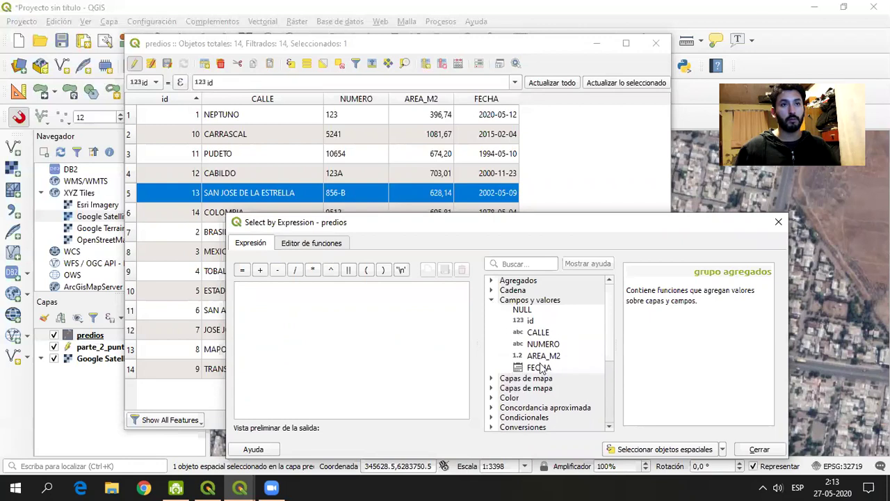
double_click(543, 355)
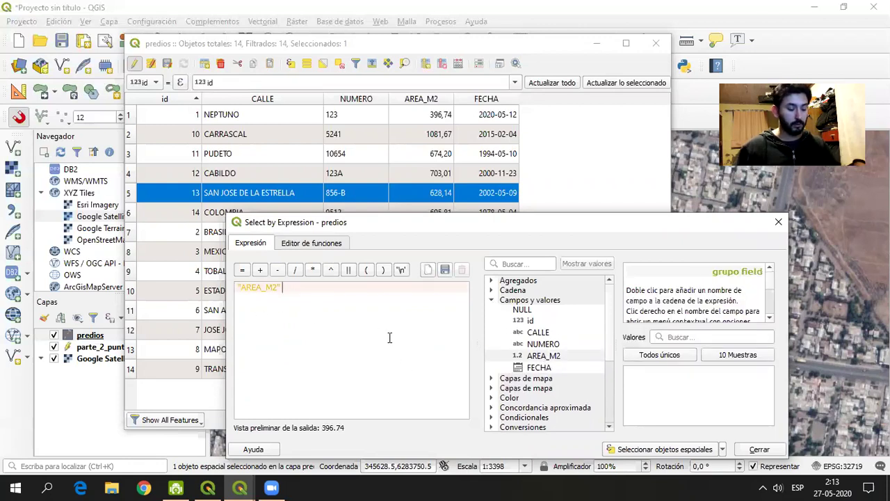
type(">")
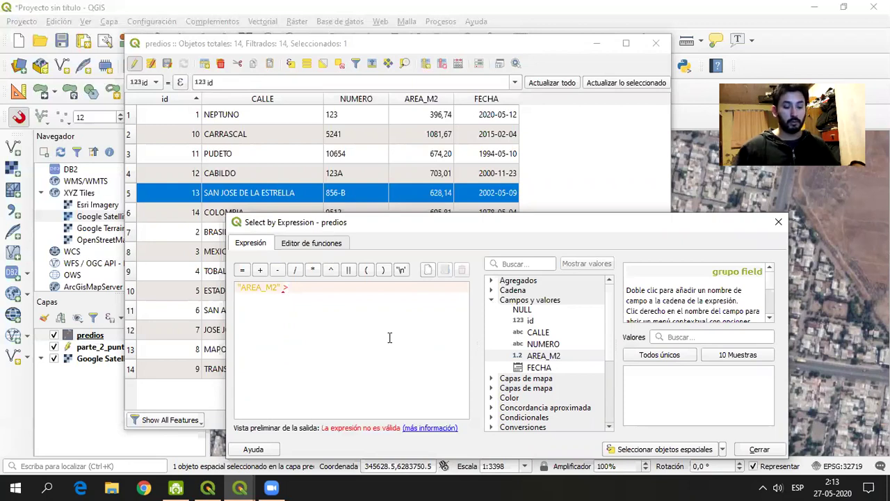
type("1000")
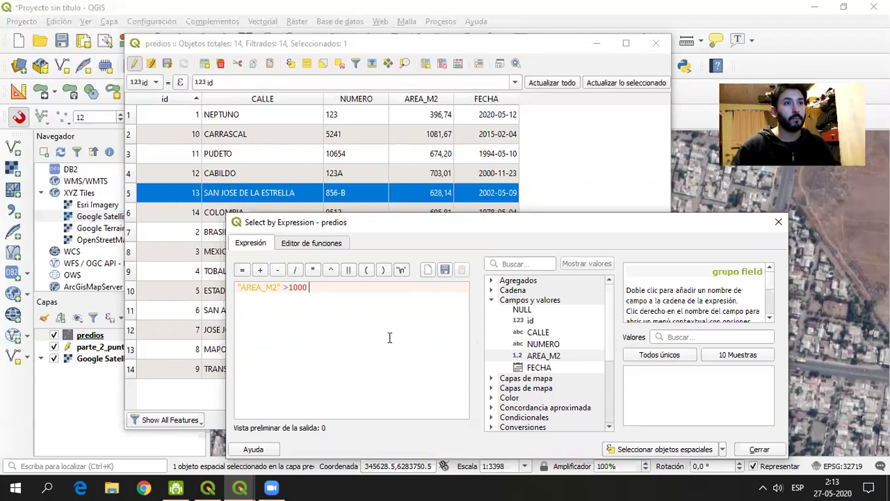
Extend the expression to "AREA_M2" >1000 AND "AREA_M2" <1500 and select the matching parcels.
type("AND")
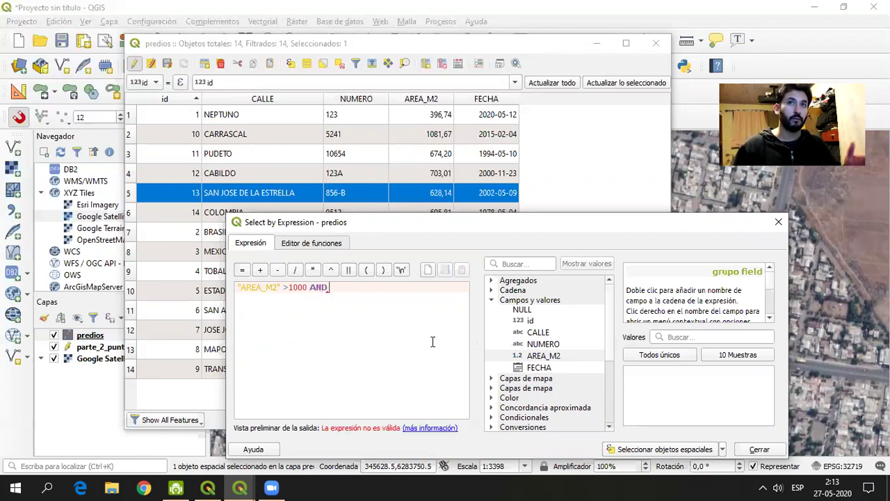
left_click(546, 357)
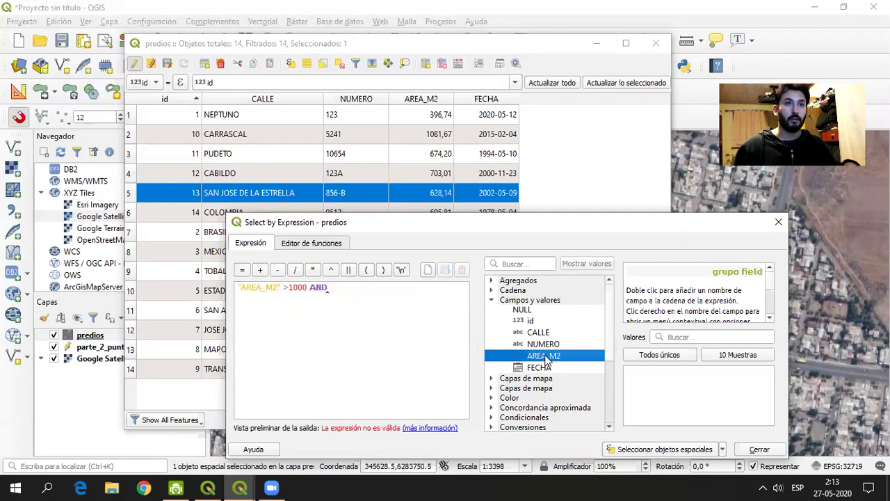
double_click(546, 357)
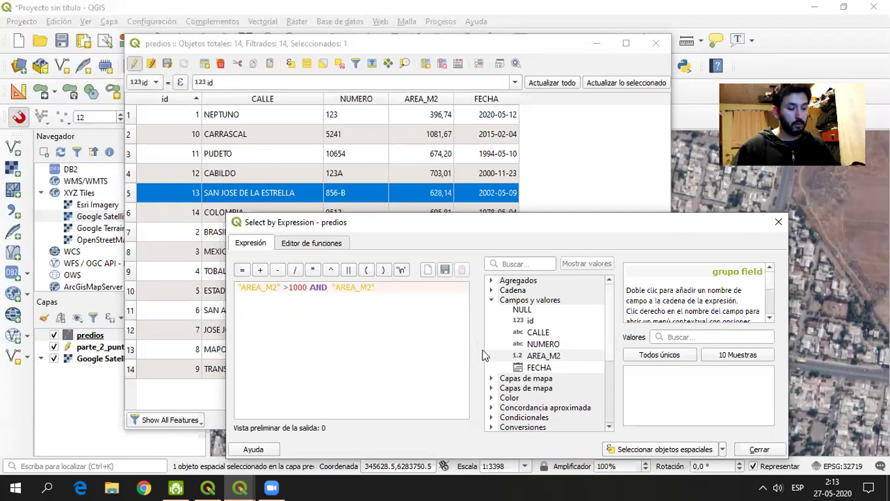
type("<")
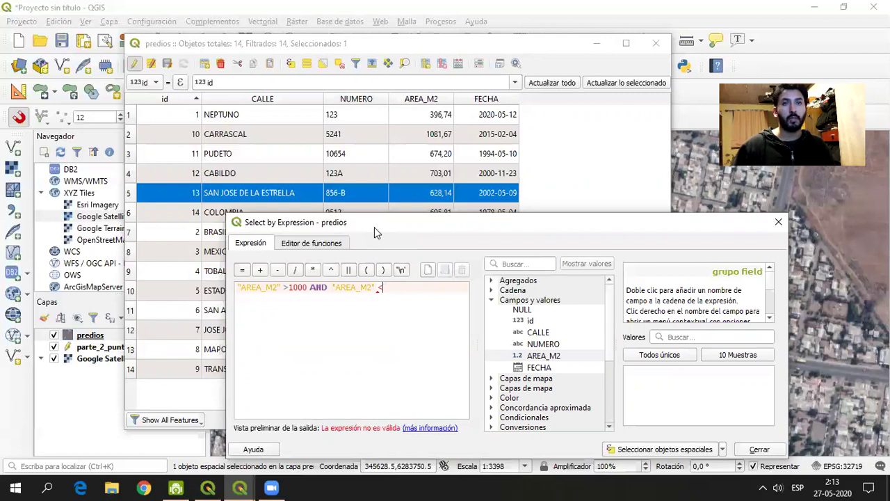
left_click_drag(374, 226, 244, 180)
type("1500")
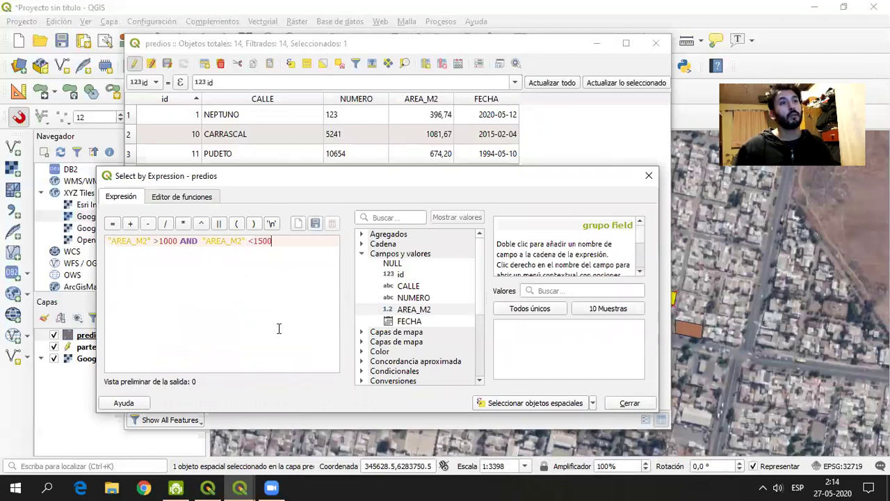
left_click(535, 403)
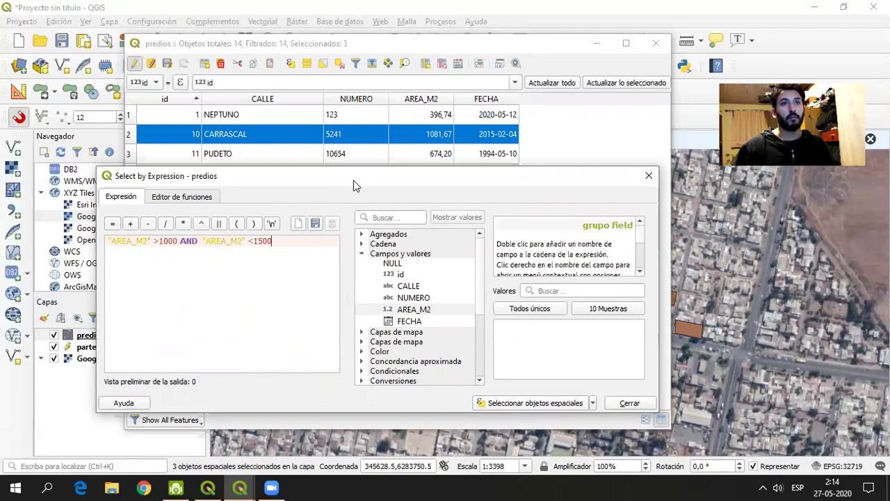
Uncover the attribute table and the map to examine the selected parcels, and bring both windows back into view.
left_click_drag(353, 180, 719, 183)
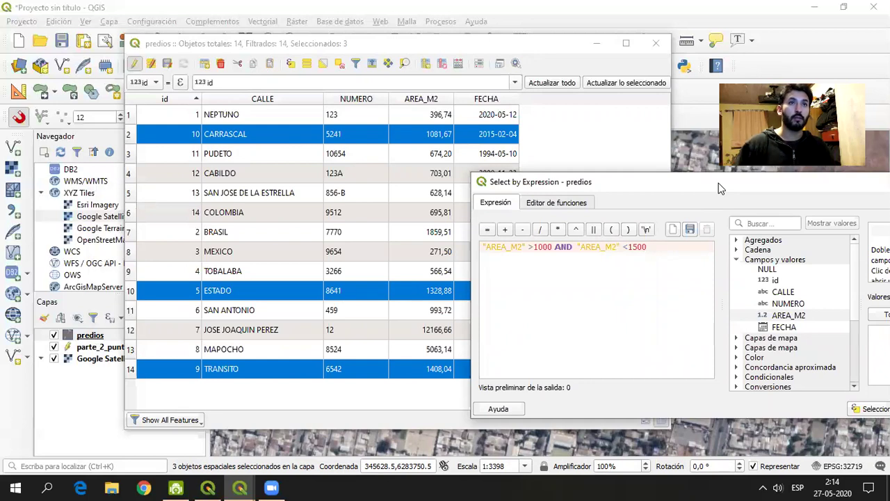
left_click_drag(550, 46, 141, 108)
left_click_drag(509, 182, 803, 182)
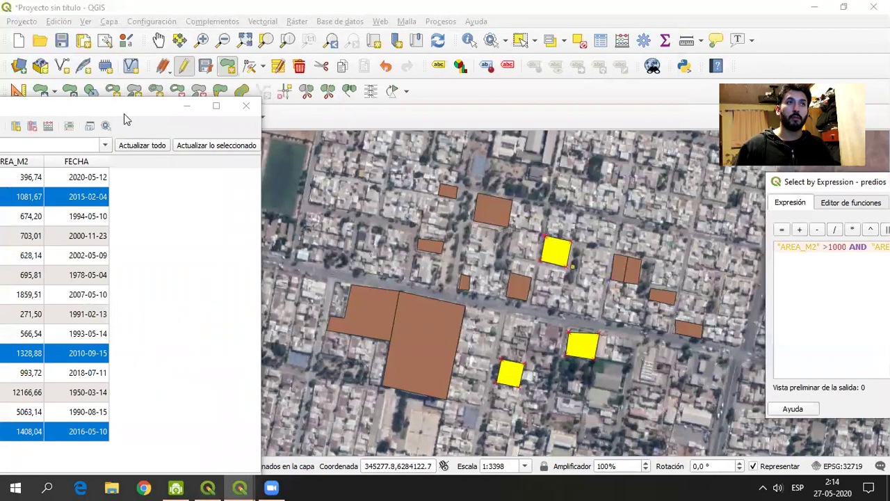
left_click_drag(99, 113, 435, 46)
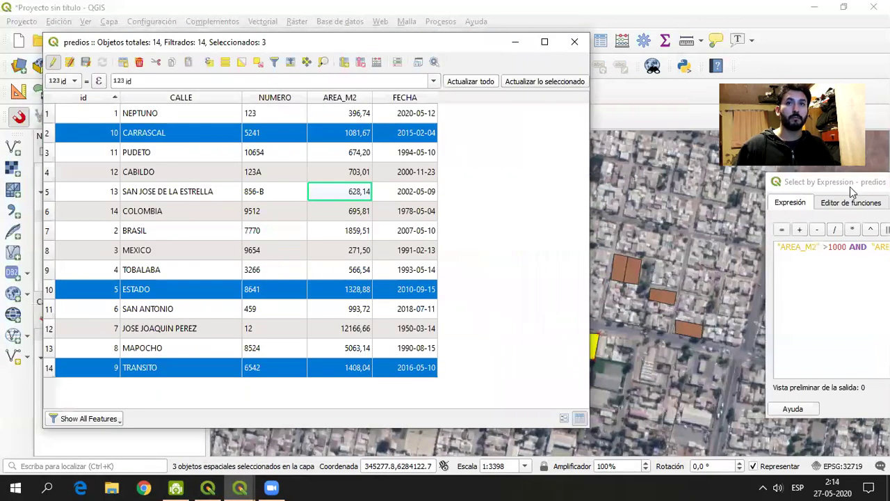
left_click_drag(850, 186, 431, 183)
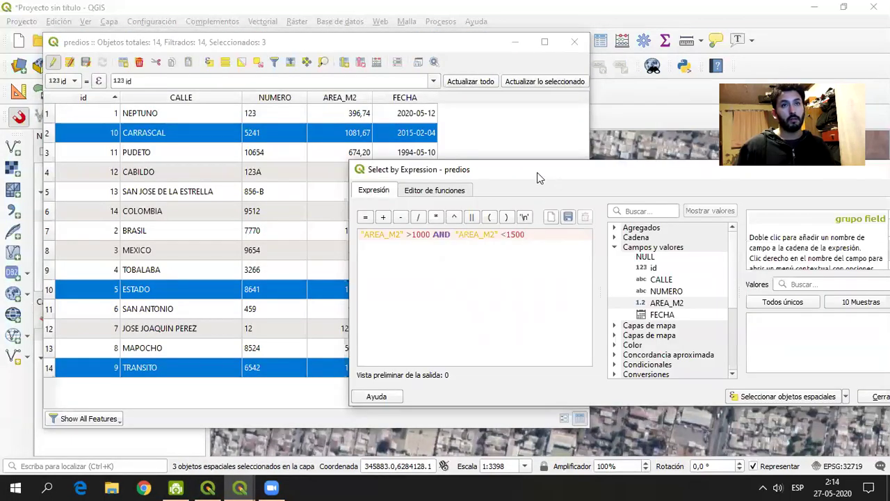
left_click_drag(540, 178, 372, 182)
Replace the AND operator with OR between the two AREA_M2 conditions and select the matching parcels.
left_click_drag(279, 247, 261, 246)
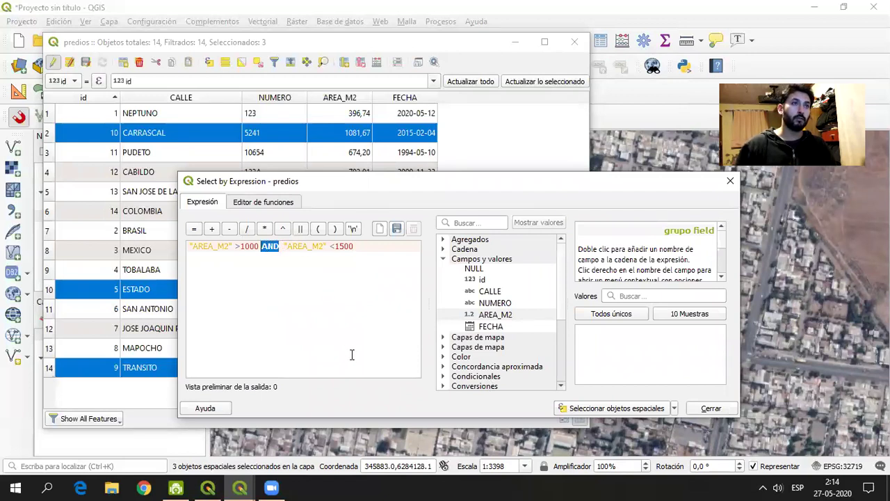
left_click_drag(258, 247, 188, 247)
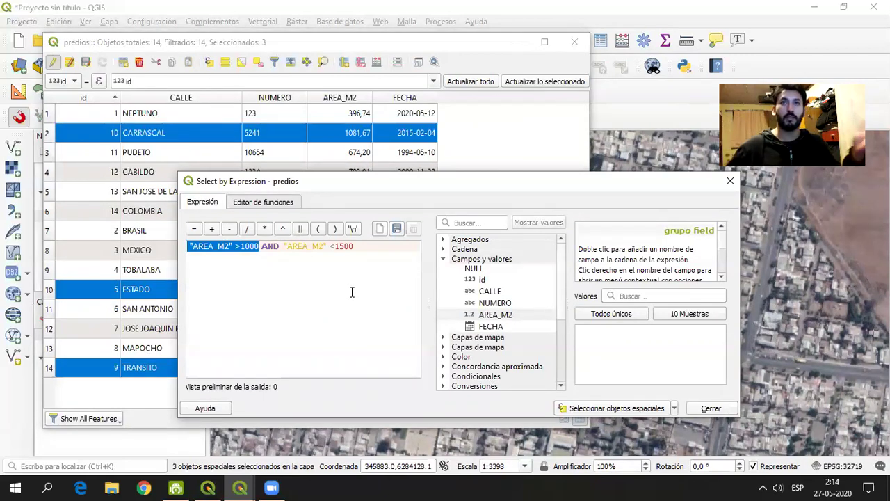
left_click_drag(280, 246, 262, 246)
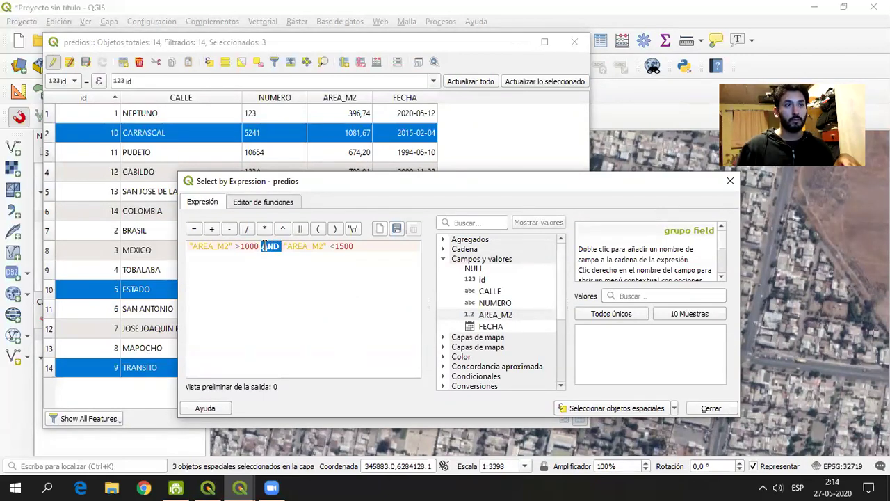
type("OR")
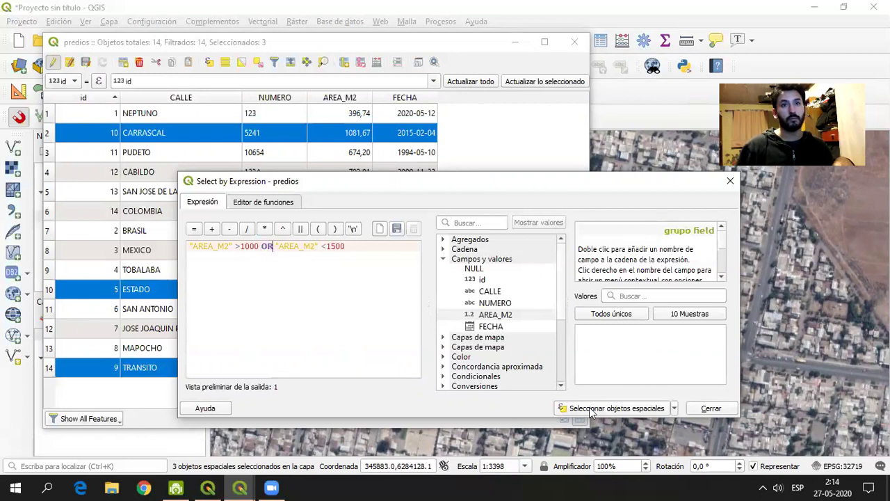
left_click(592, 408)
left_click_drag(386, 181, 307, 133)
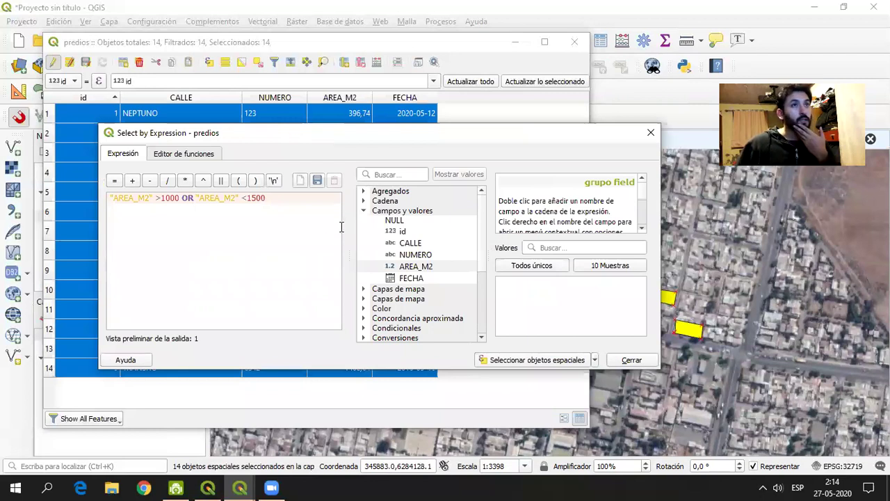
left_click_drag(194, 198, 183, 198)
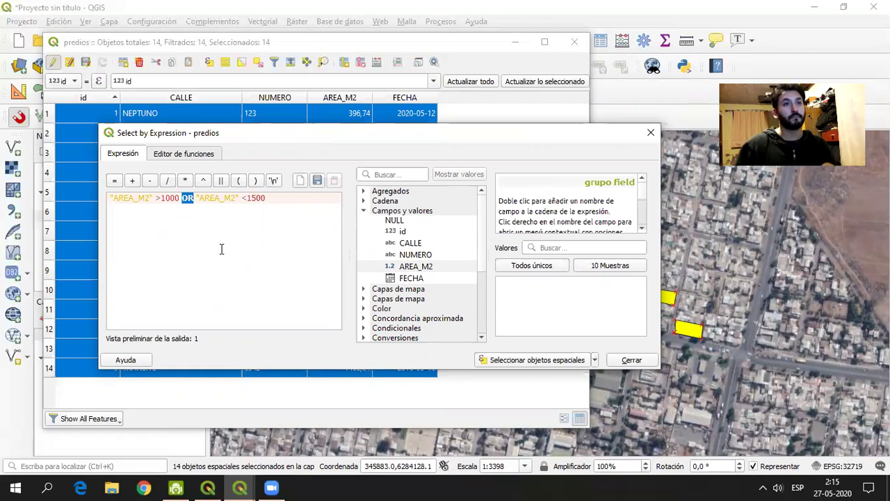
left_click(222, 261)
double_click(191, 200)
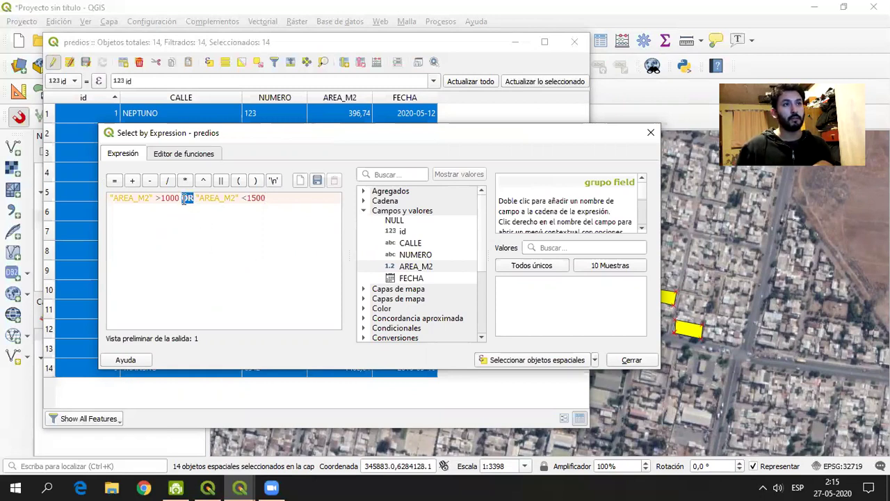
left_click(224, 242)
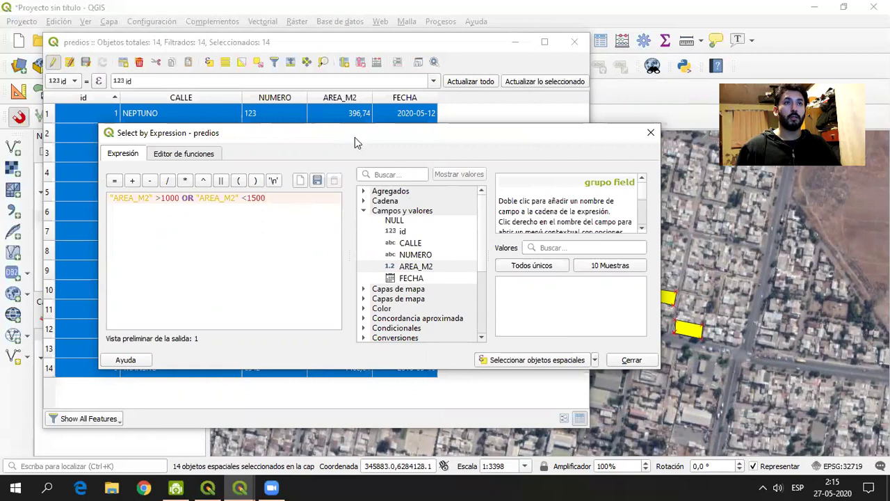
Clear the area expression, insert the FECHA field in its place, and deselect all parcels.
left_click_drag(354, 137, 415, 166)
left_click_drag(359, 240, 174, 216)
key("BackSpace")
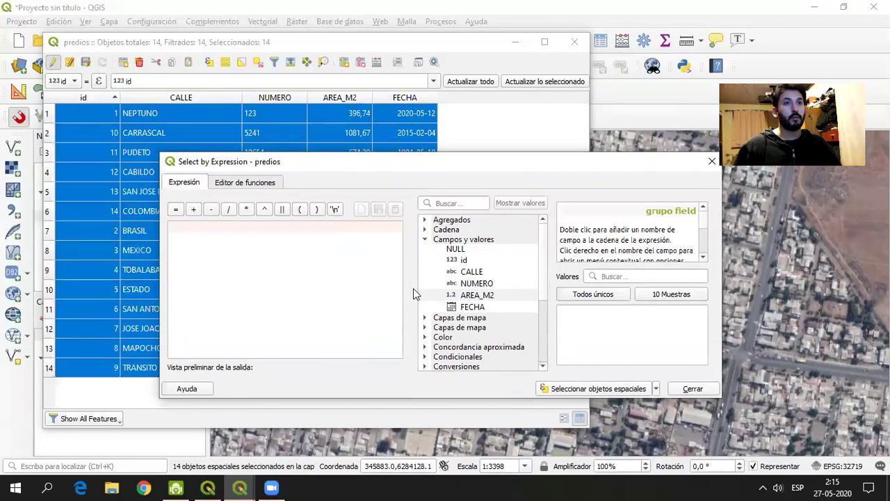
double_click(473, 307)
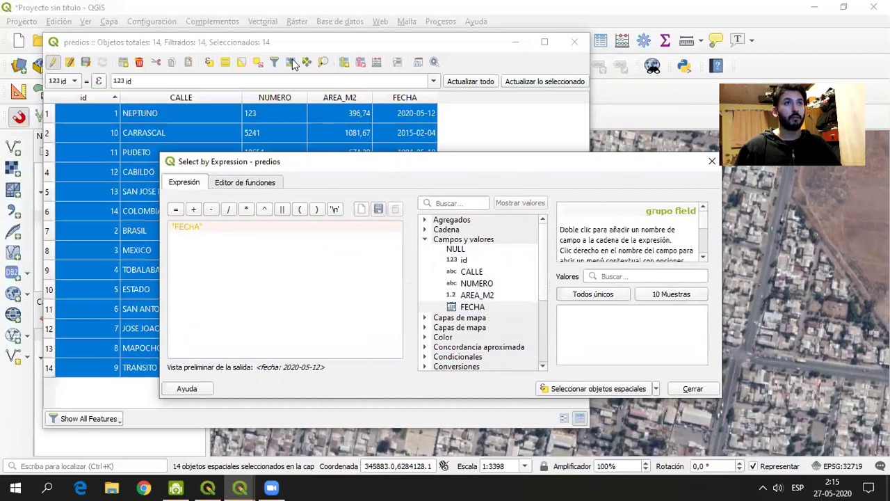
left_click(256, 63)
left_click(592, 175)
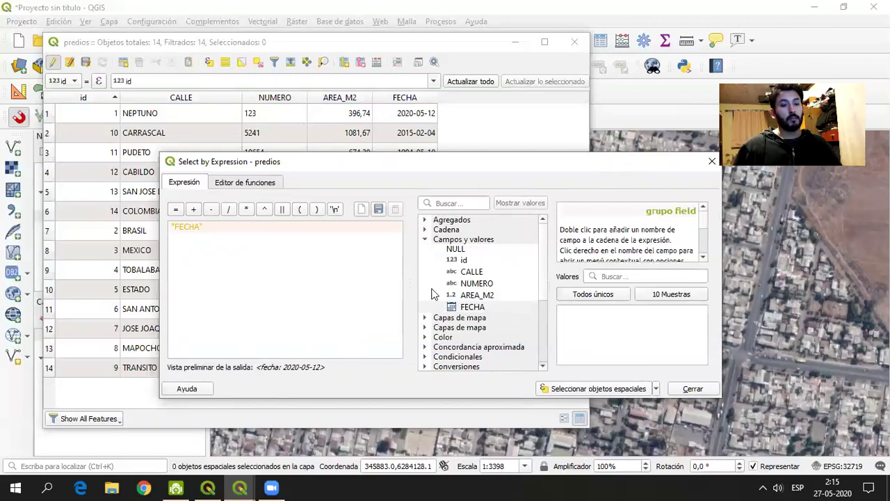
Complete the expression as "FECHA" > '2000-11-23' using the field's unique values, and select the matching parcels.
type(">")
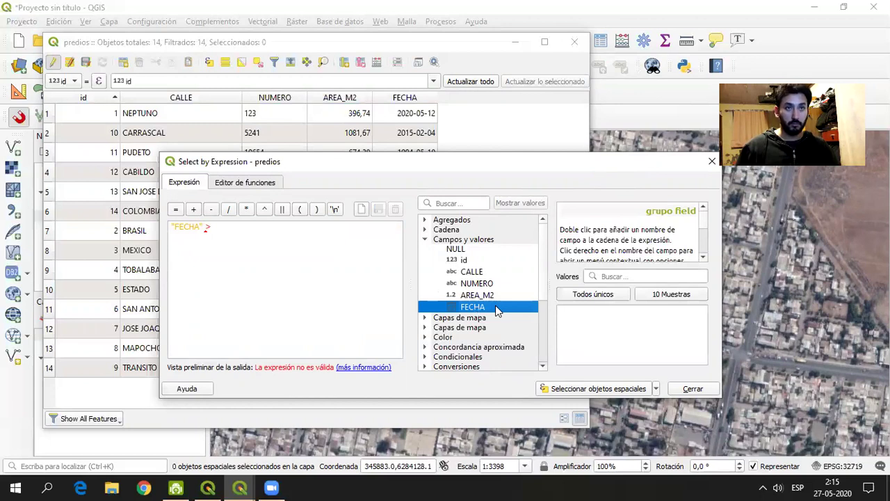
left_click(600, 293)
left_click_drag(702, 325, 703, 344)
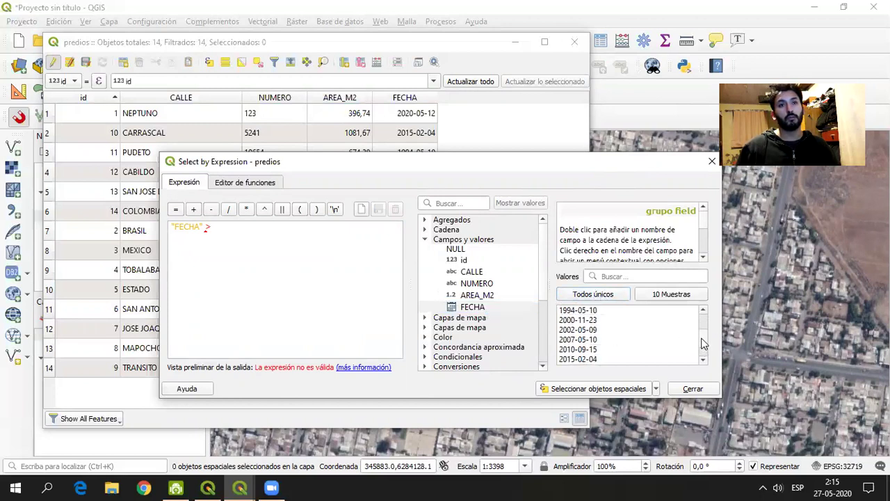
double_click(570, 321)
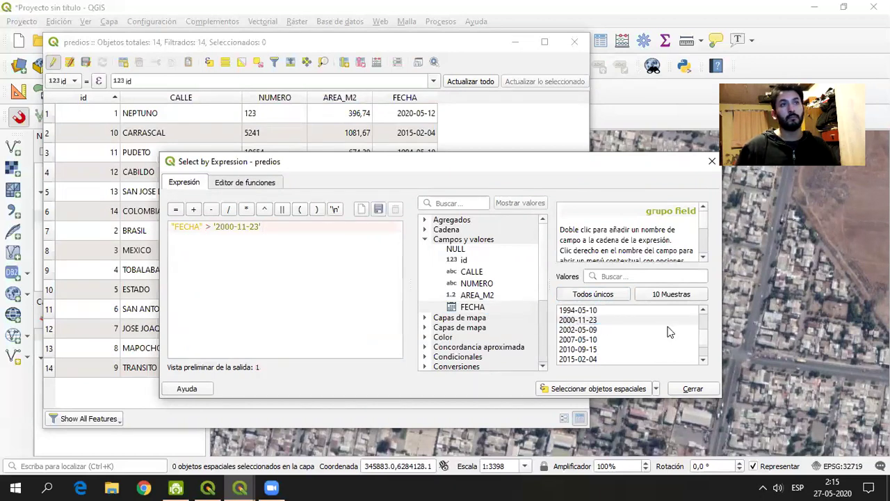
left_click(602, 389)
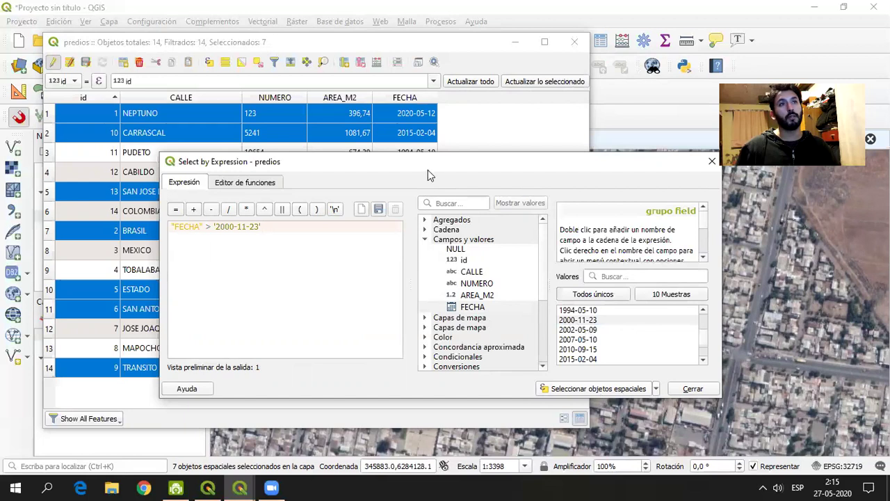
Change the expression to "FECHA" < '2000-11-23', select the matching parcels, and uncover their table rows.
left_click_drag(425, 166, 456, 145)
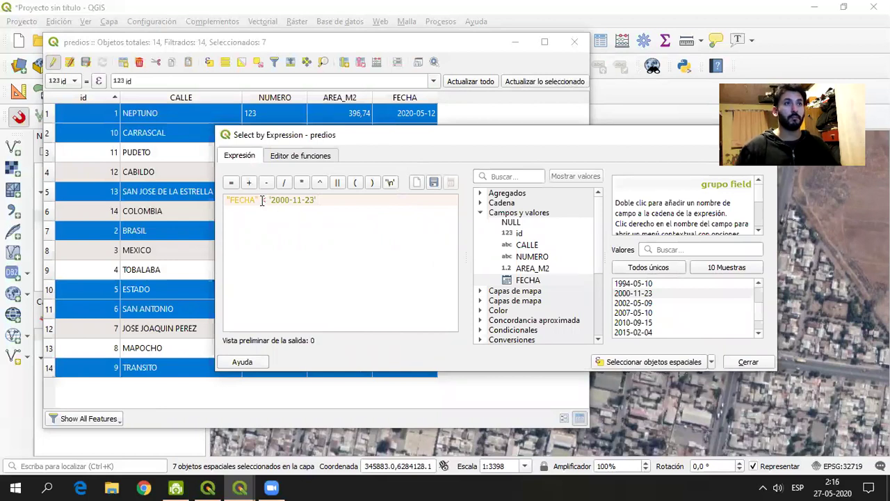
left_click(661, 362)
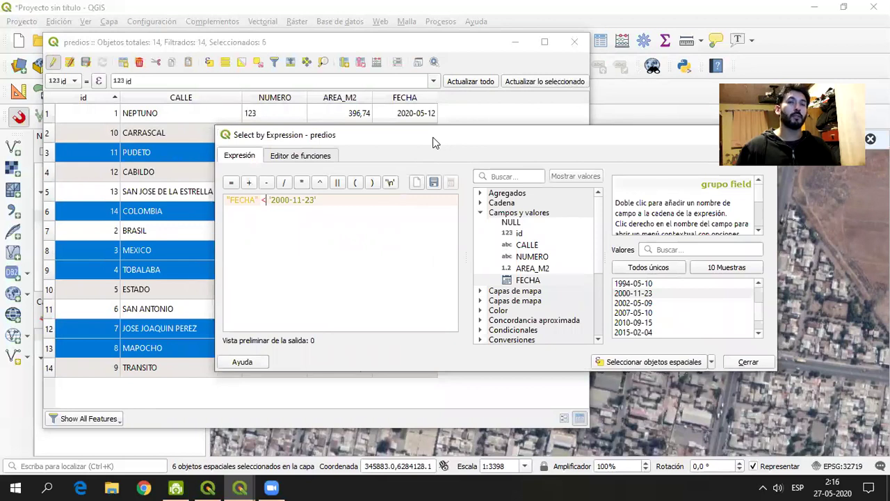
left_click_drag(432, 141, 508, 232)
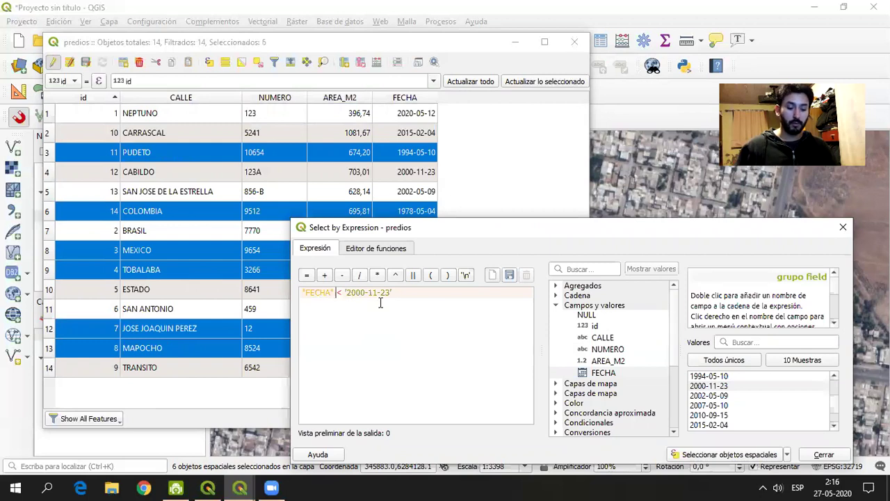
Try to select parcels with the date comparison operator written as =<, and remove the added equals sign.
type("=")
left_click(721, 453)
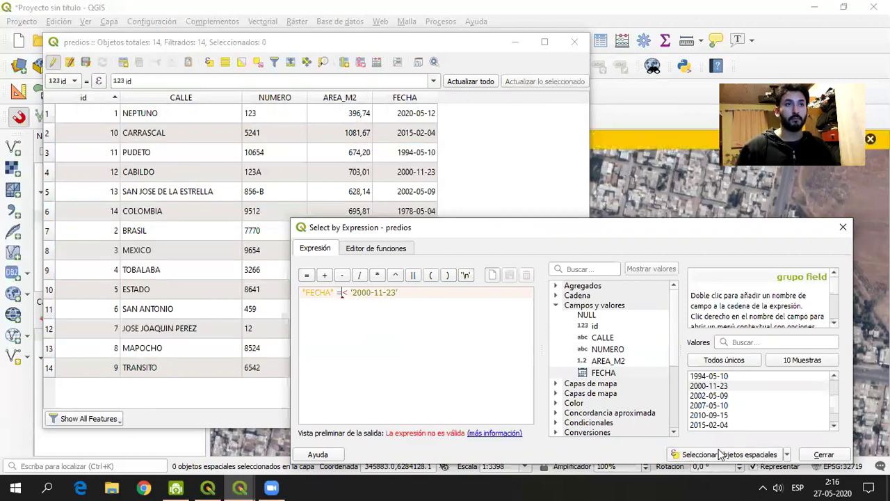
key("BackSpace")
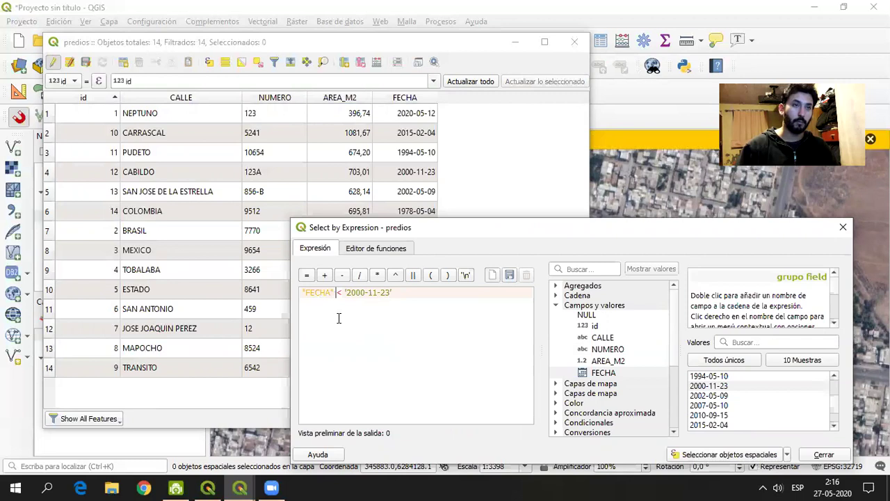
Change the expression to "FECHA" <= '2000-11-23', select the matching parcels, and uncover their table rows.
type("=")
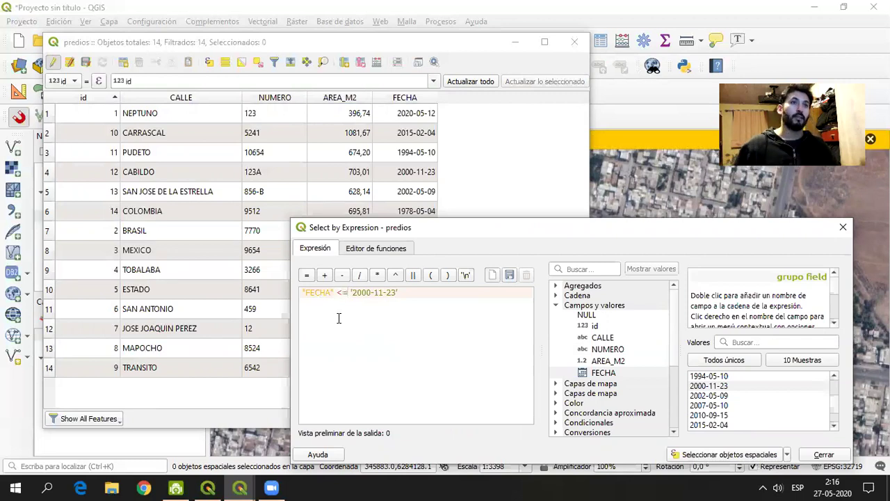
left_click(699, 456)
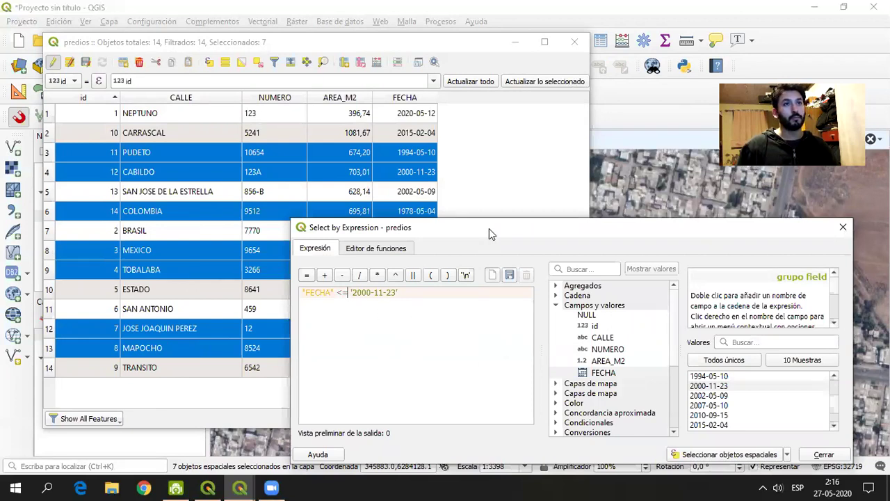
left_click_drag(489, 230, 322, 173)
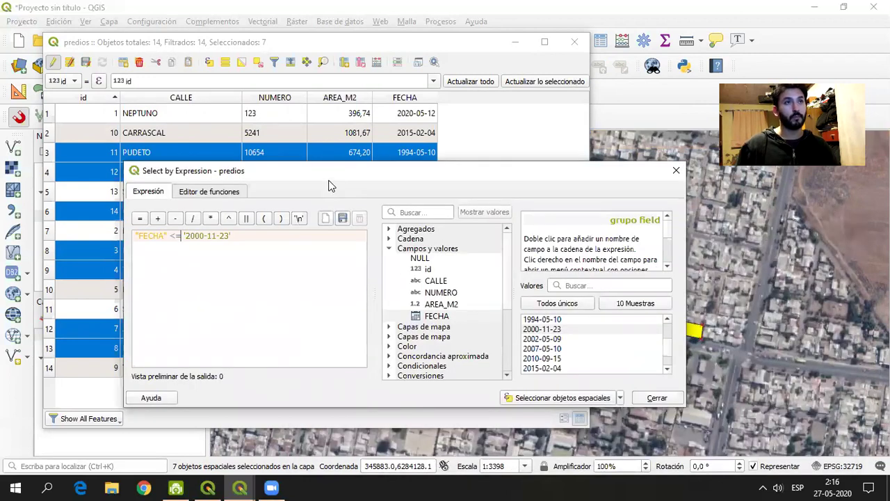
left_click_drag(336, 177, 592, 171)
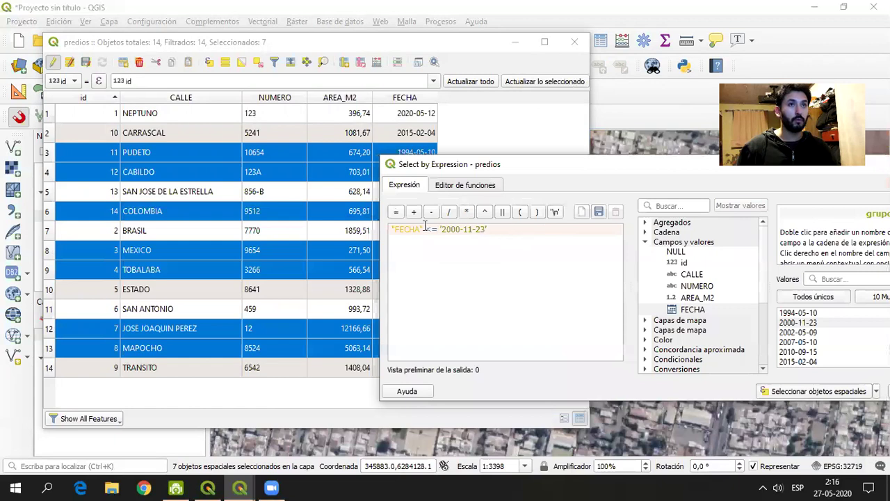
Change the comparison back to "FECHA" < '2000-11-23', reselect the matching parcels, and bring the whole expression dialog into view.
key("BackSpace")
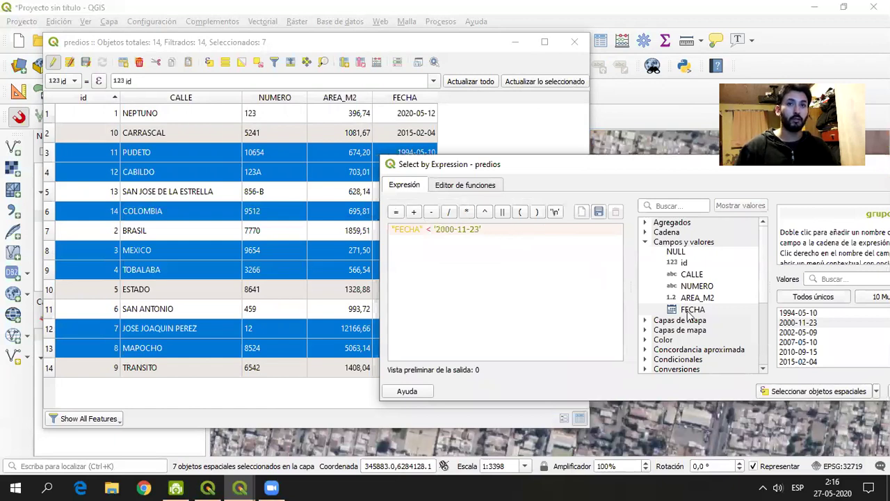
left_click(807, 393)
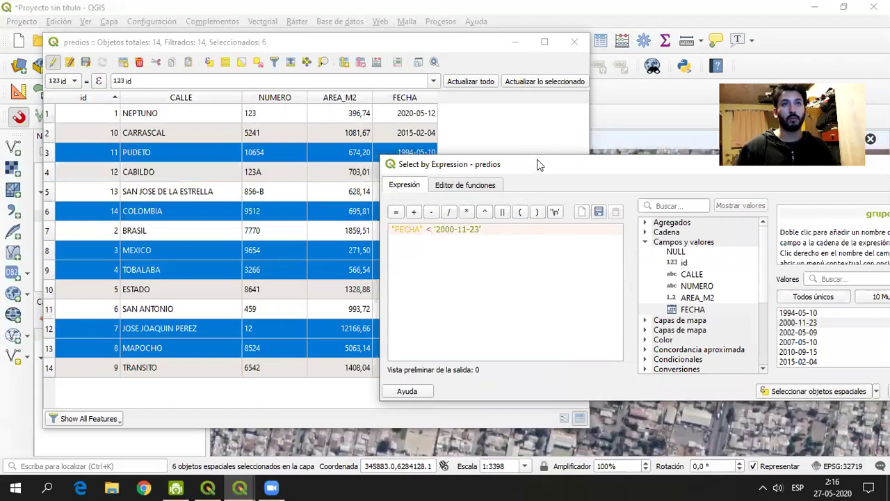
left_click_drag(539, 165, 278, 132)
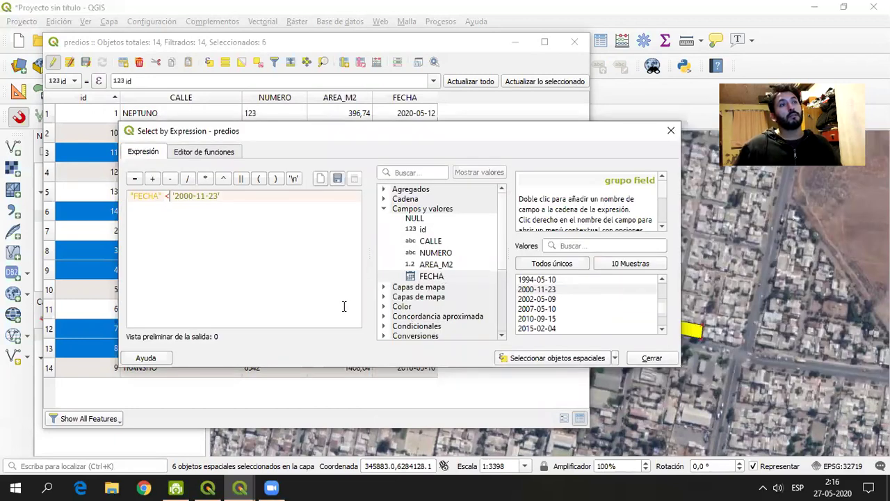
Extend the expression with AND "FECHA" > '2010-09-15', taking the date from the field's values, and run the parcel selection.
left_click(263, 198)
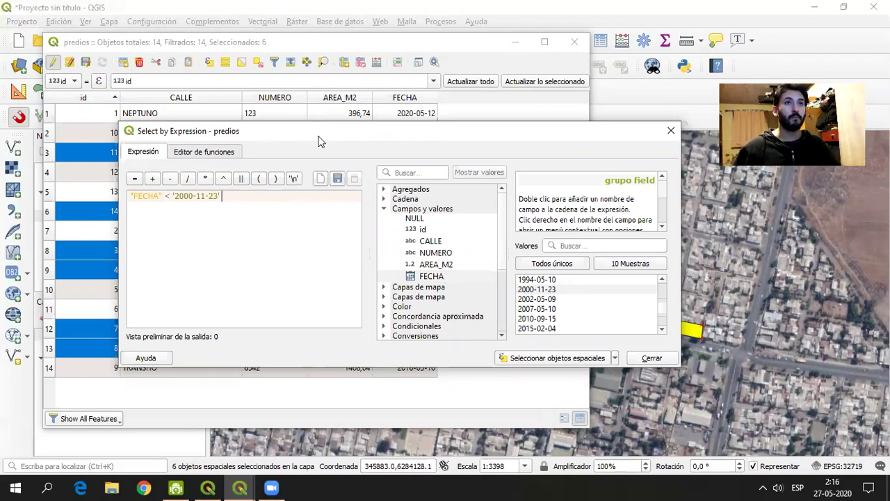
left_click_drag(319, 142, 379, 189)
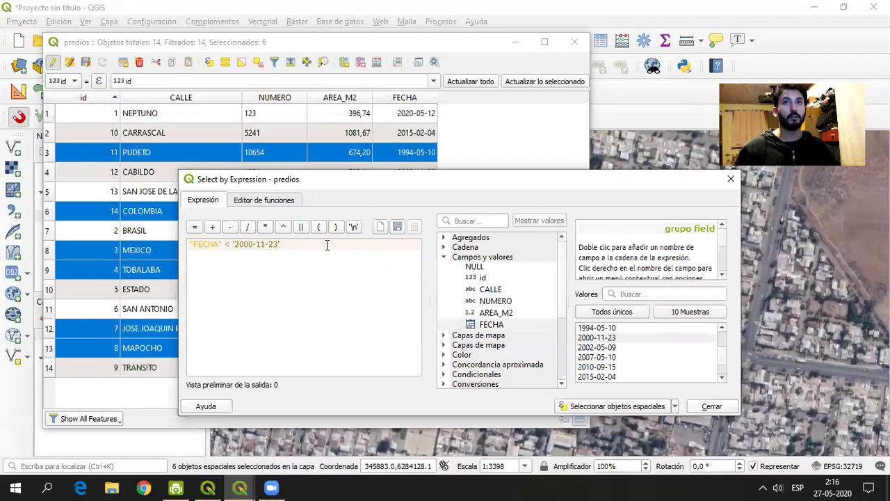
type("AND")
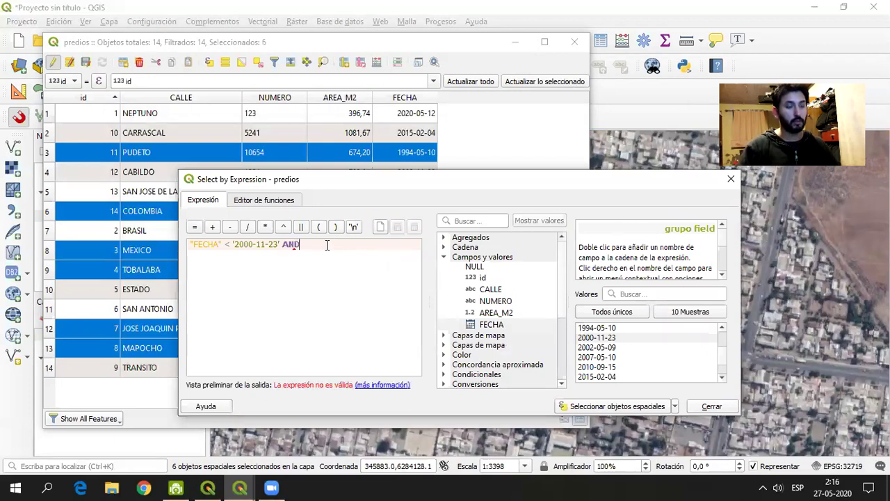
double_click(491, 324)
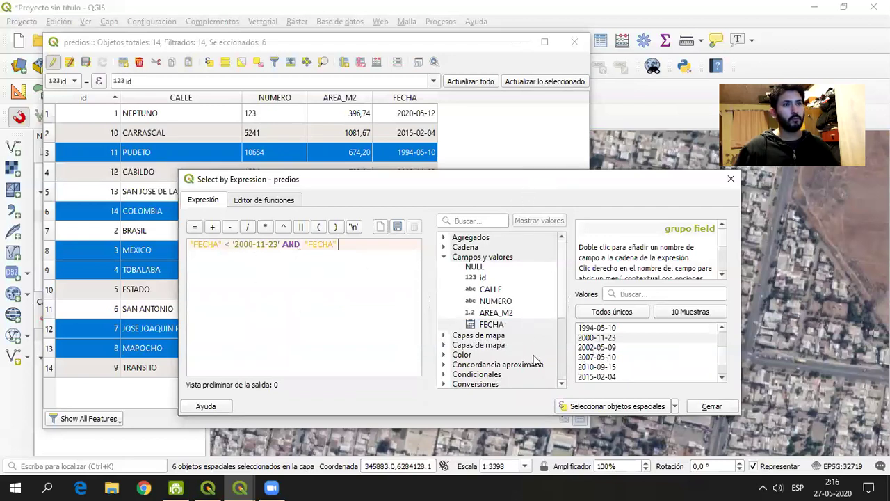
type(">")
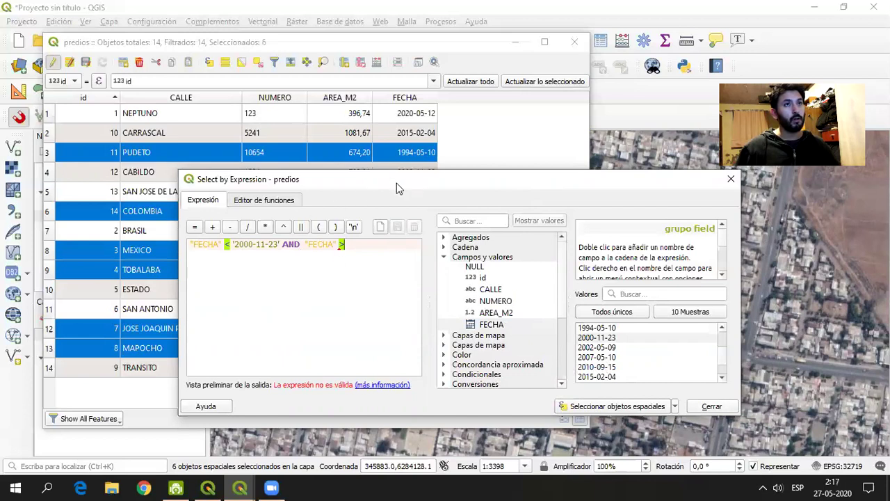
left_click_drag(397, 183, 400, 160)
double_click(600, 344)
left_click(630, 384)
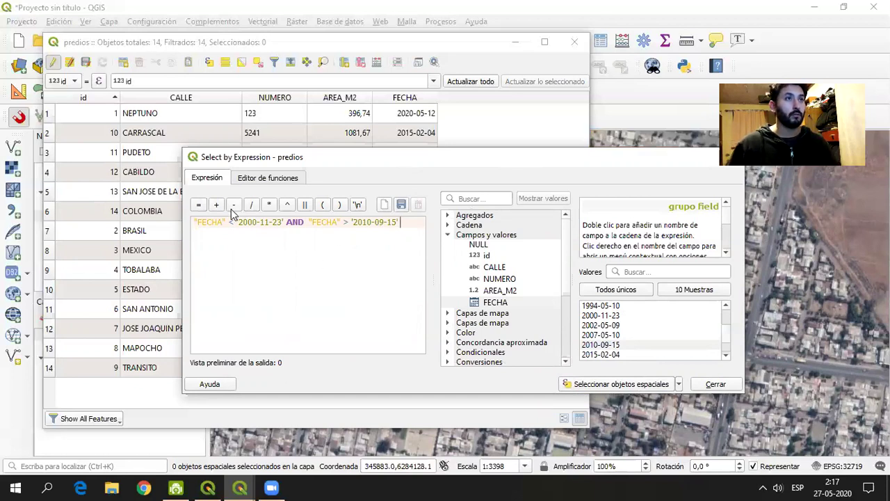
Highlight the date '2010-09-15' in the second FECHA condition of the expression.
left_click_drag(400, 221, 351, 222)
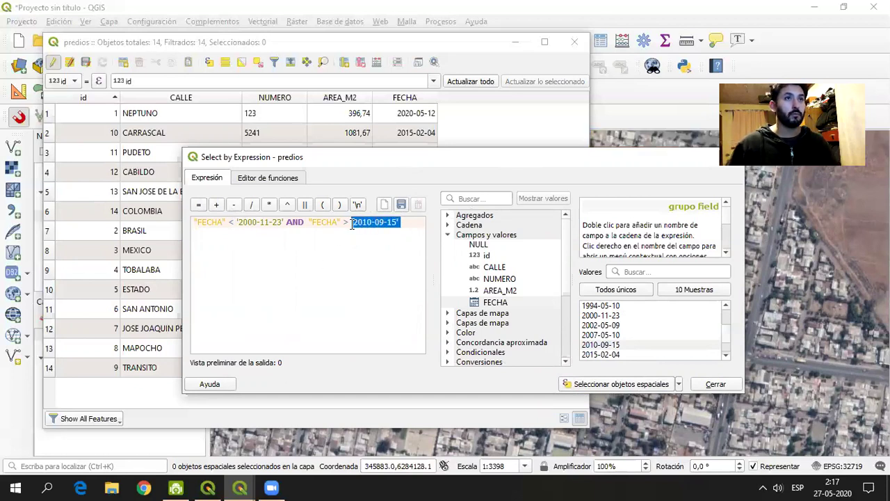
Try to select the parcels matching "FECHA" < '2000-11-23' AND "FECHA" > '1994-05-10', and close the expression dialog.
key("BackSpace")
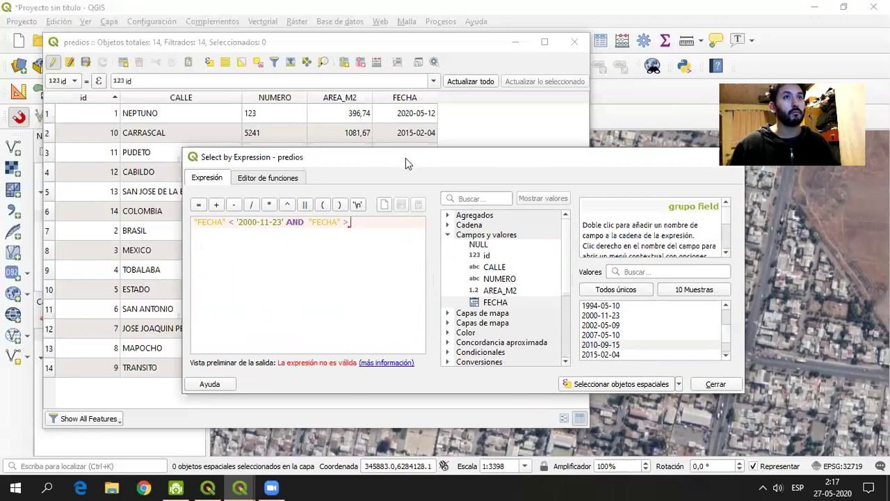
left_click_drag(408, 162, 418, 173)
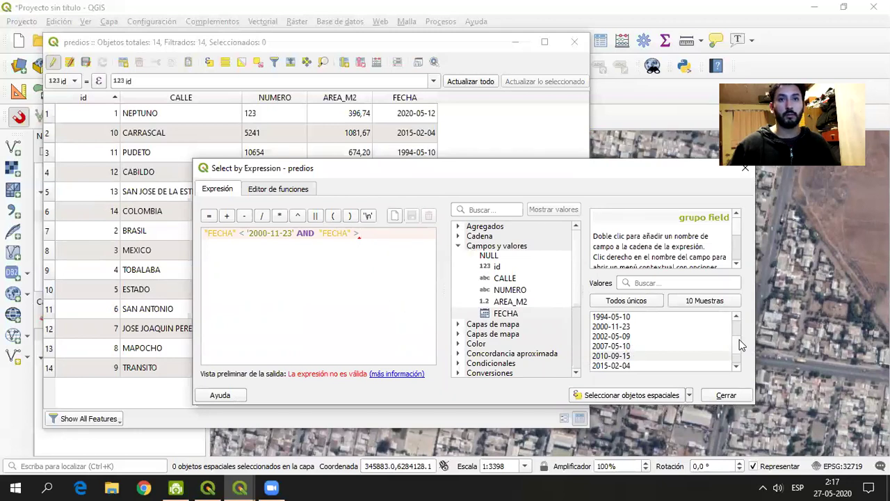
scroll(738, 332, "up", 2)
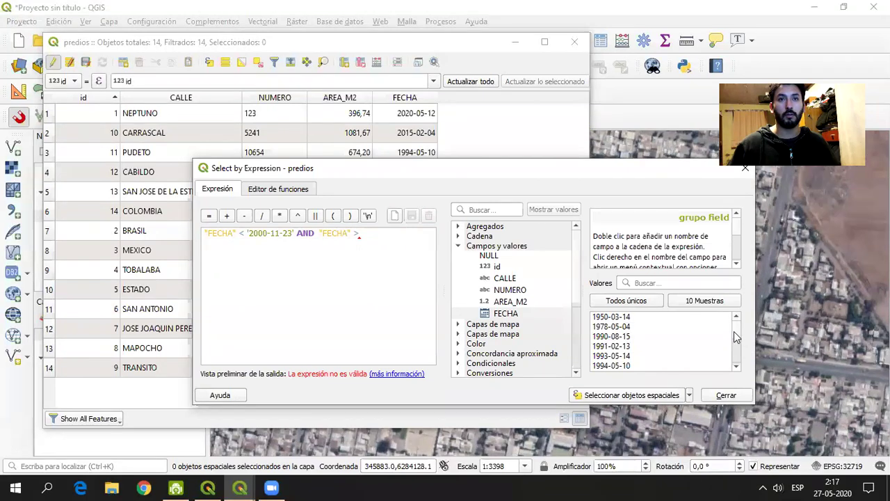
scroll(737, 332, "down", 1)
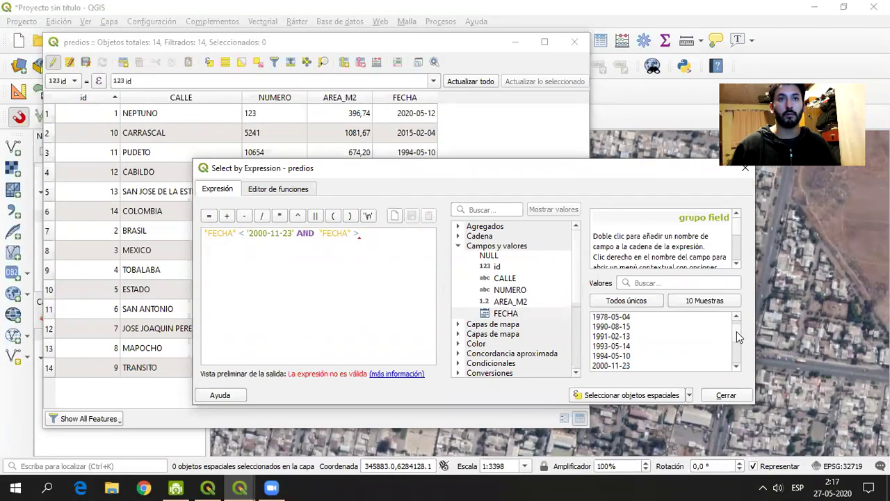
double_click(614, 356)
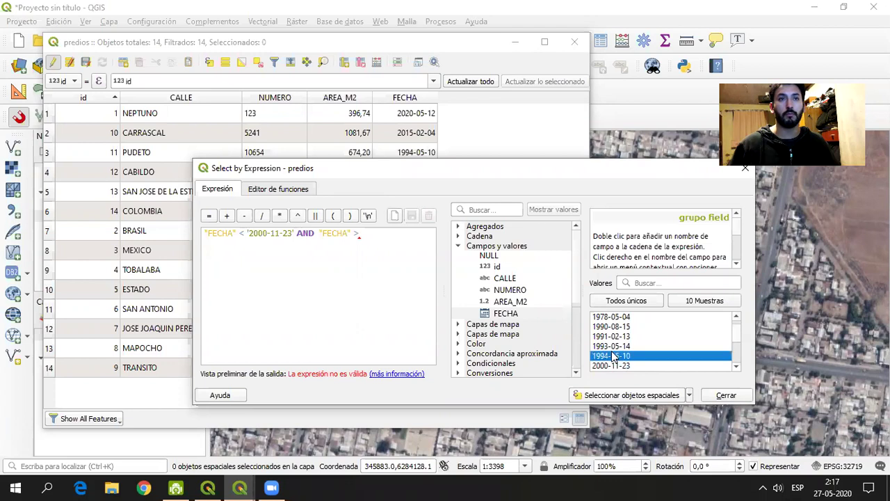
left_click(609, 391)
left_click_drag(624, 168, 540, 168)
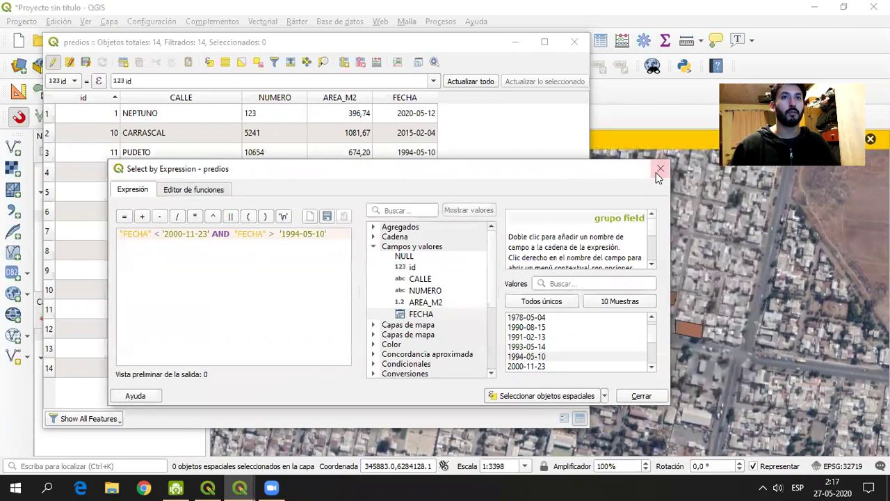
left_click(660, 169)
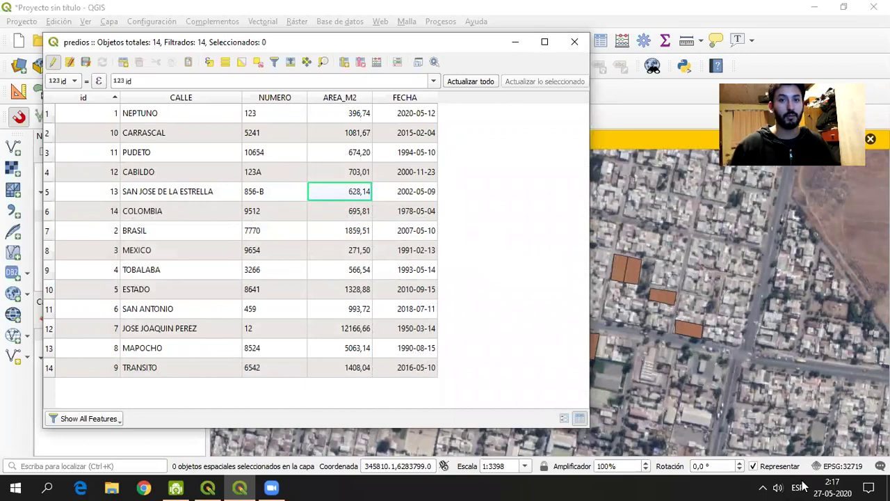
Start a new selection expression for the predios layer with the condition "FECHA" > '1994-05-10'.
left_click(400, 62)
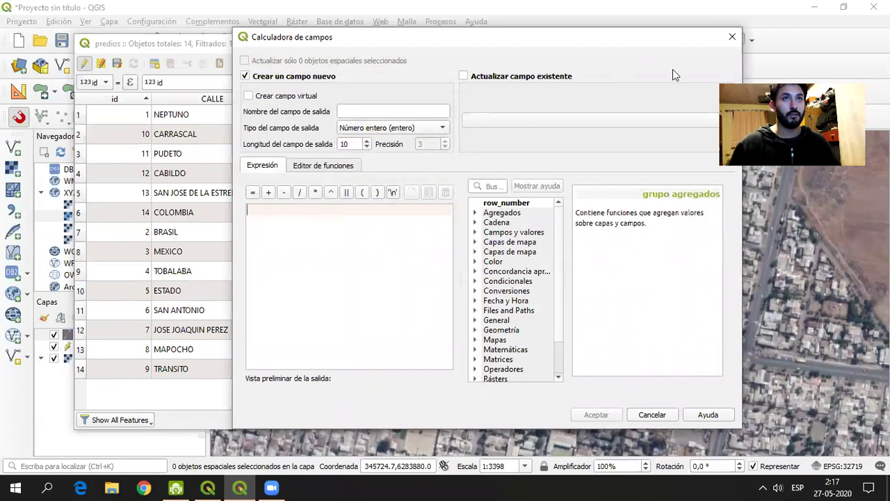
left_click(732, 36)
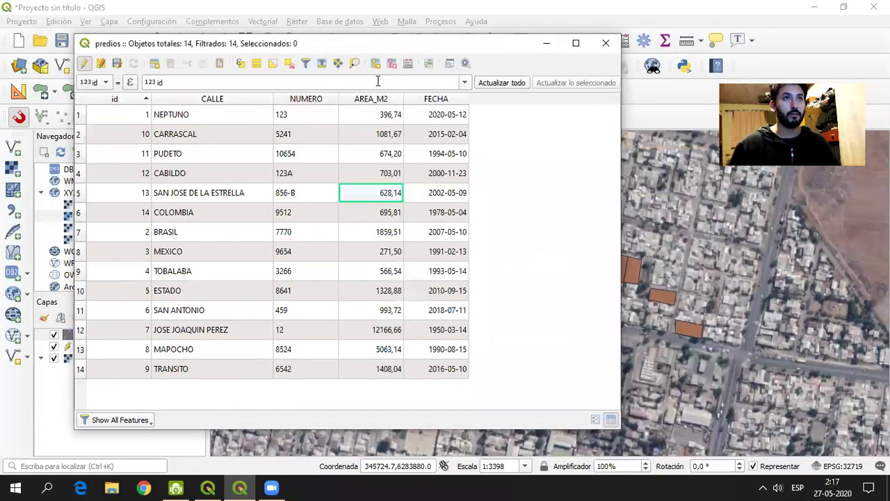
left_click(239, 63)
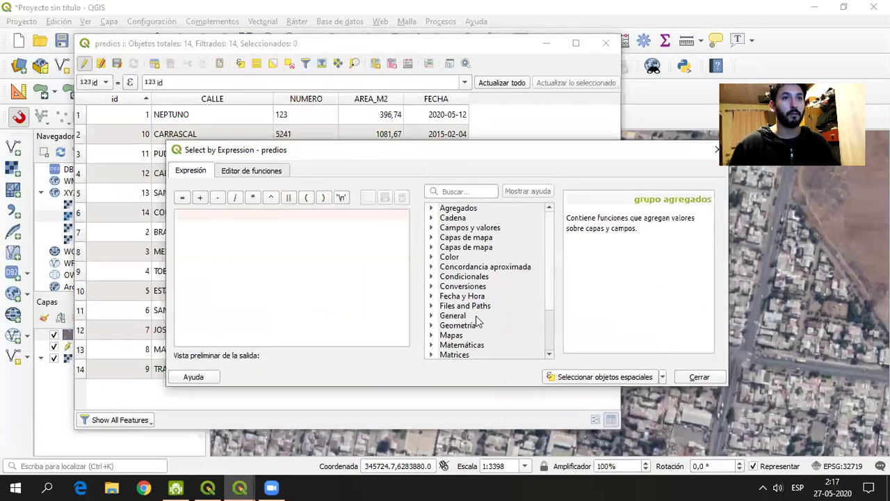
scroll(547, 278, "down", 1)
scroll(547, 278, "up", 1)
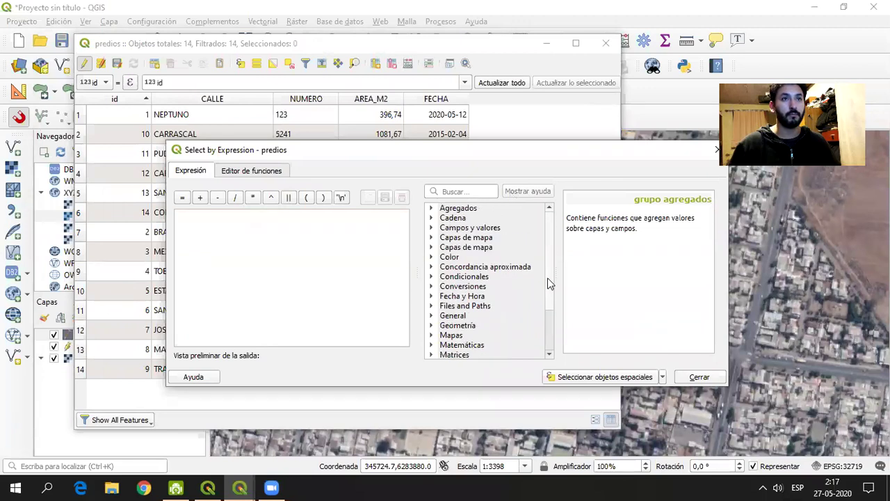
left_click(432, 228)
double_click(485, 295)
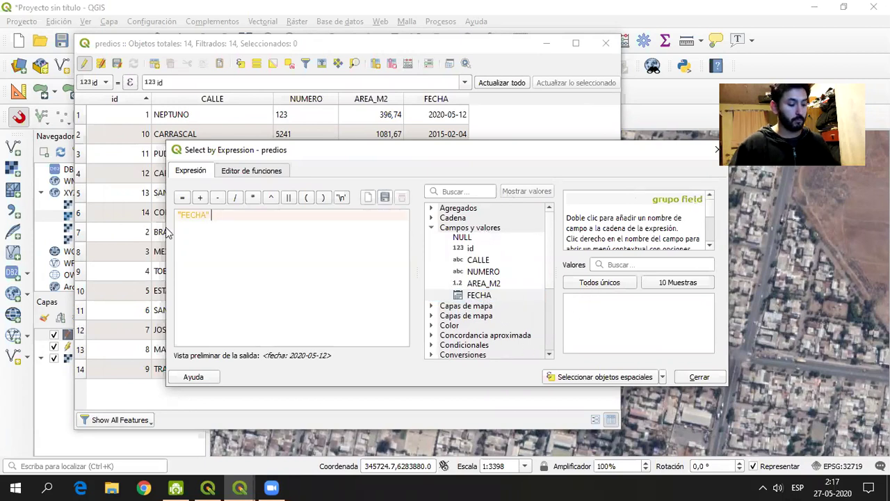
type(">")
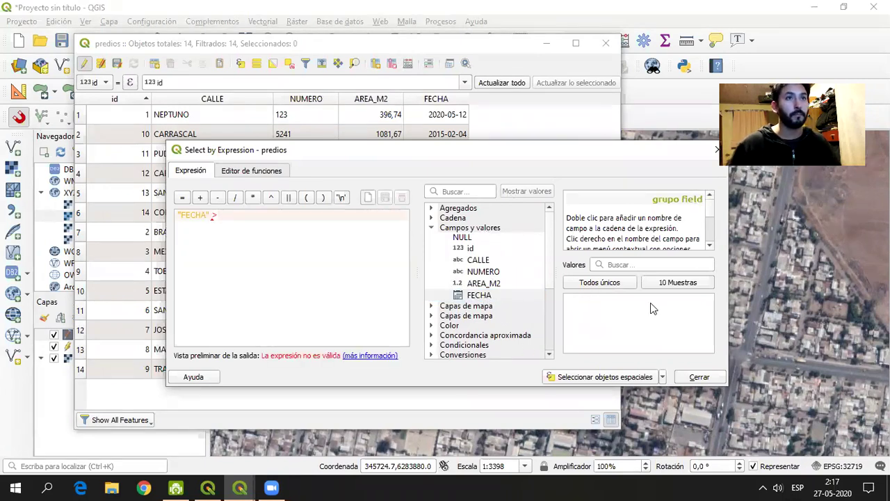
left_click(601, 285)
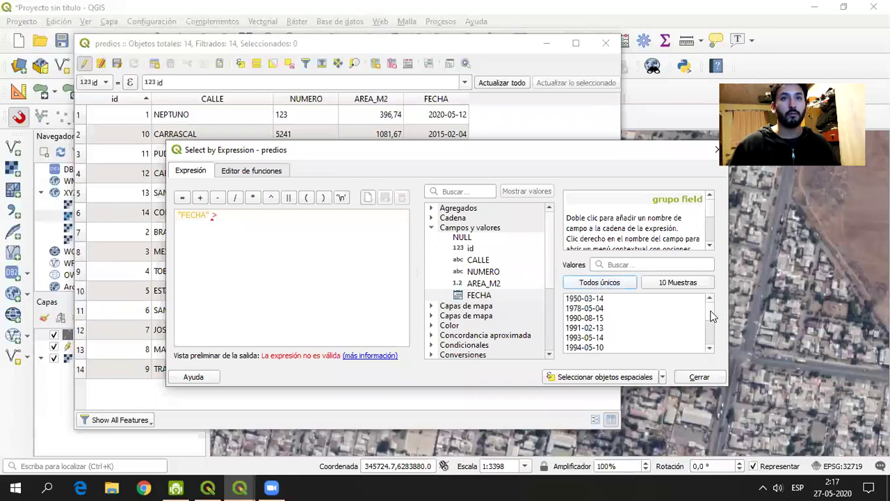
scroll(707, 317, "down", 1)
double_click(597, 318)
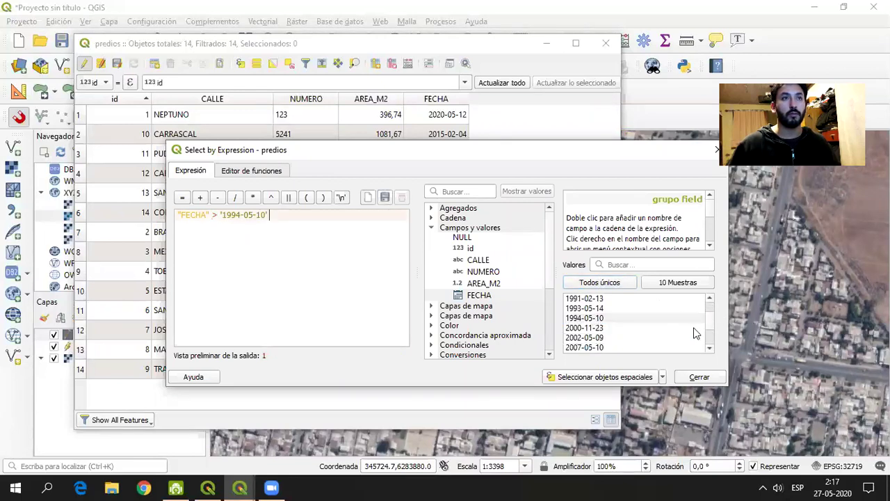
Add the condition AND "FECHA" < '2007-05-10' to the expression and select the matching parcels.
type("AND")
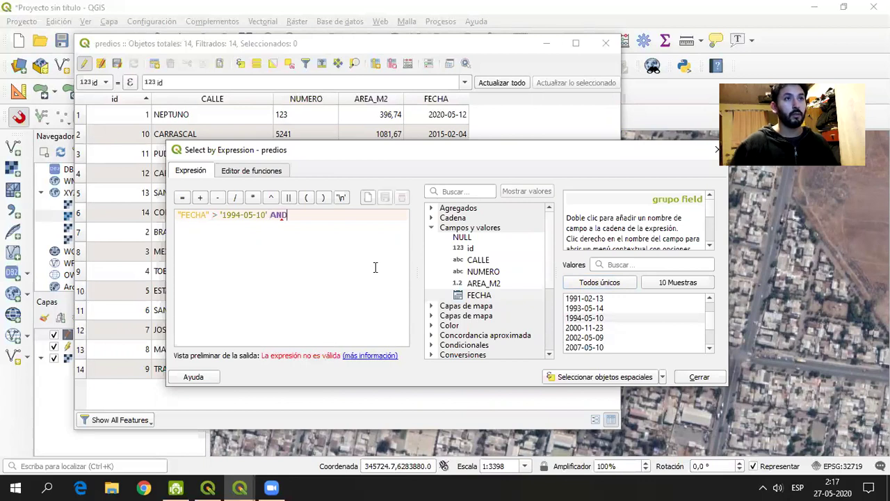
double_click(481, 296)
left_click(702, 318)
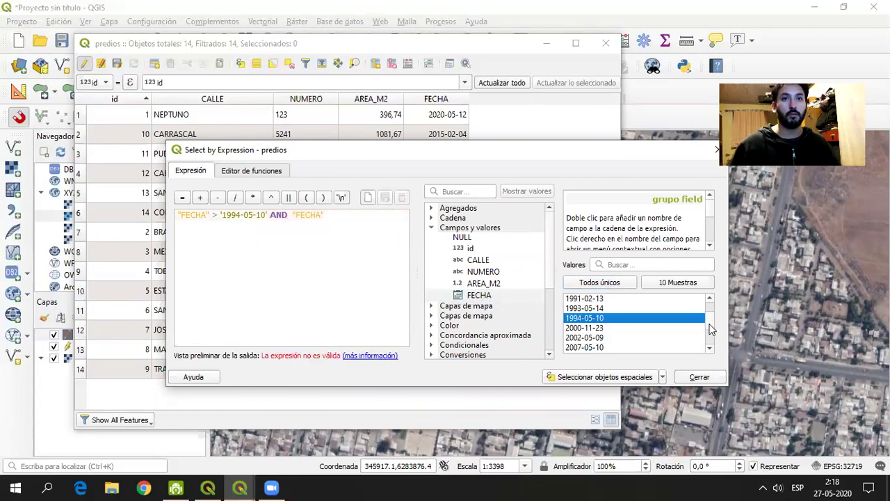
scroll(710, 327, "down", 1)
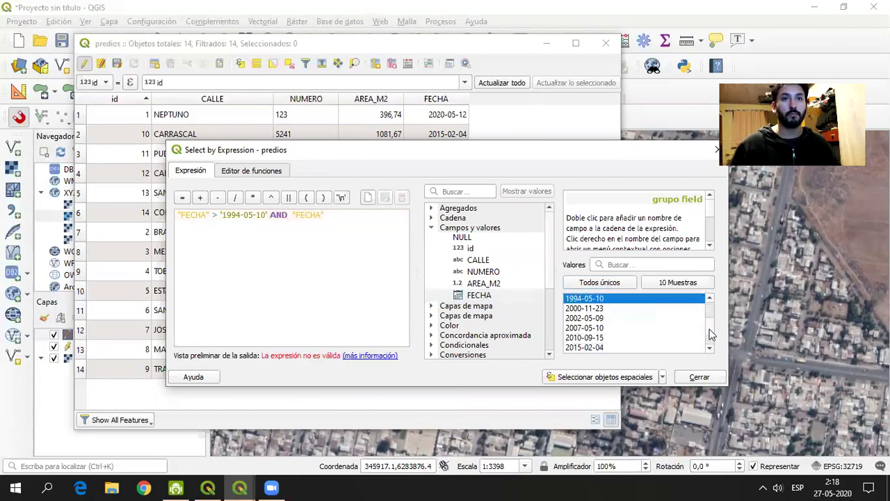
double_click(596, 328)
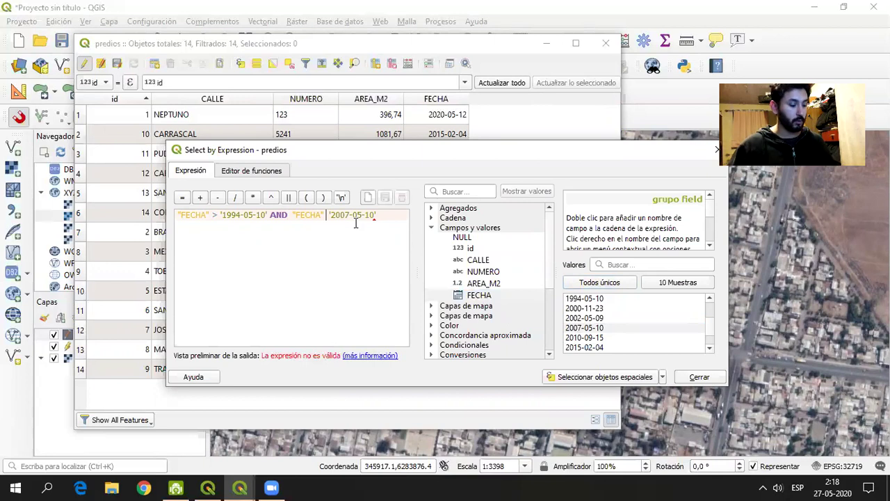
type("<")
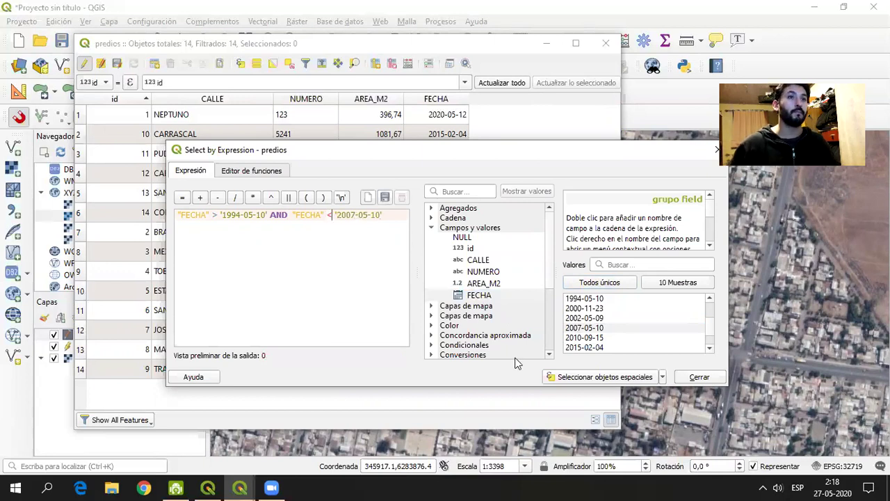
left_click(594, 379)
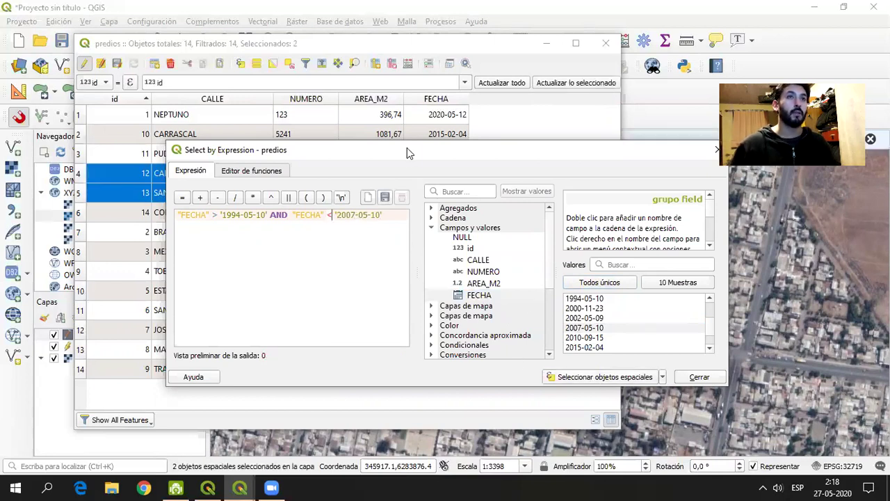
left_click_drag(407, 147, 470, 228)
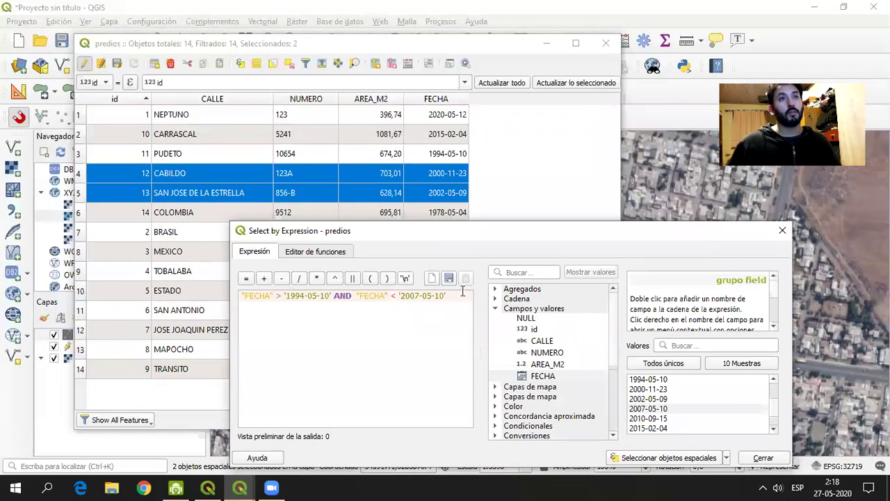
Replace the AND operator with OR in the date expression and select the matching parcels again.
double_click(348, 295)
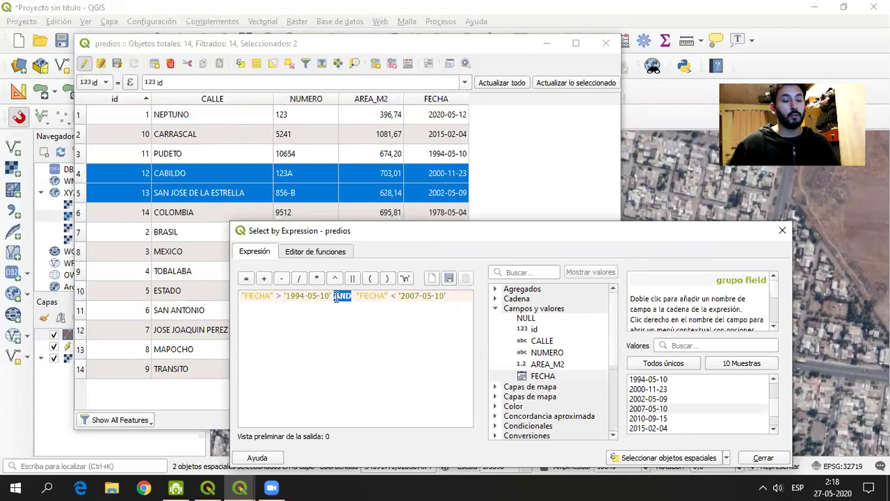
type("OR")
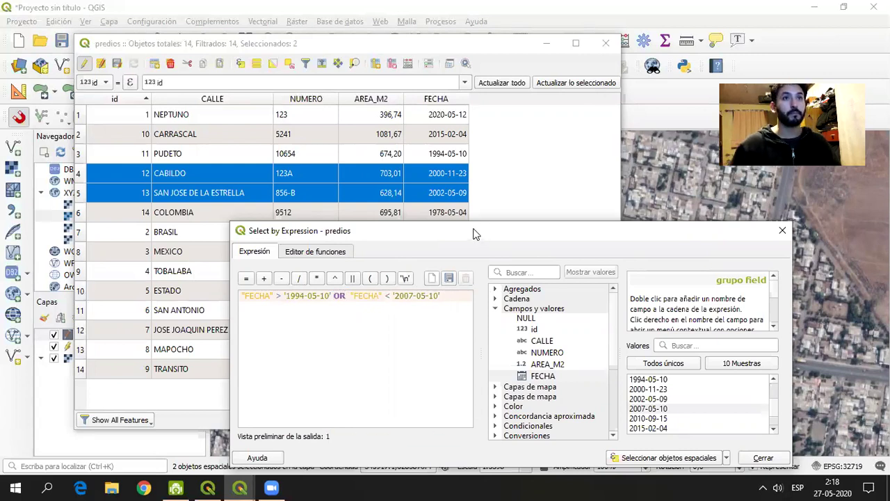
left_click_drag(473, 232, 435, 163)
left_click(616, 381)
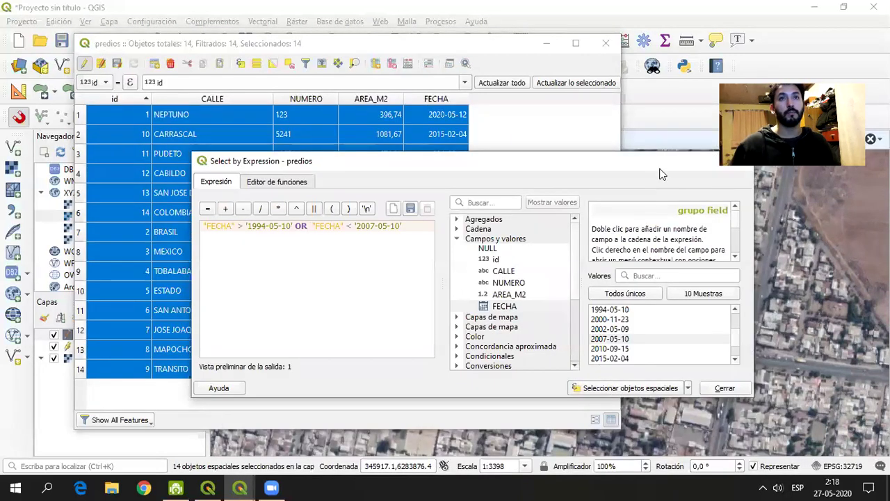
left_click_drag(660, 167, 599, 151)
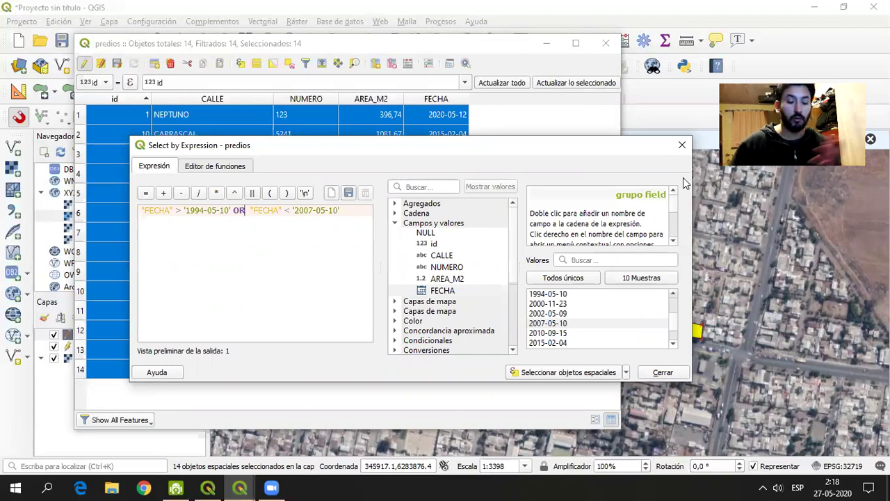
Reduce the expression to "FECHA" = '1994-05-10', select the matching parcel and close the expression dialog.
left_click(234, 213)
left_click(340, 213, "shift")
key("BackSpace")
left_click_drag(184, 211, 177, 212)
type("= '1994")
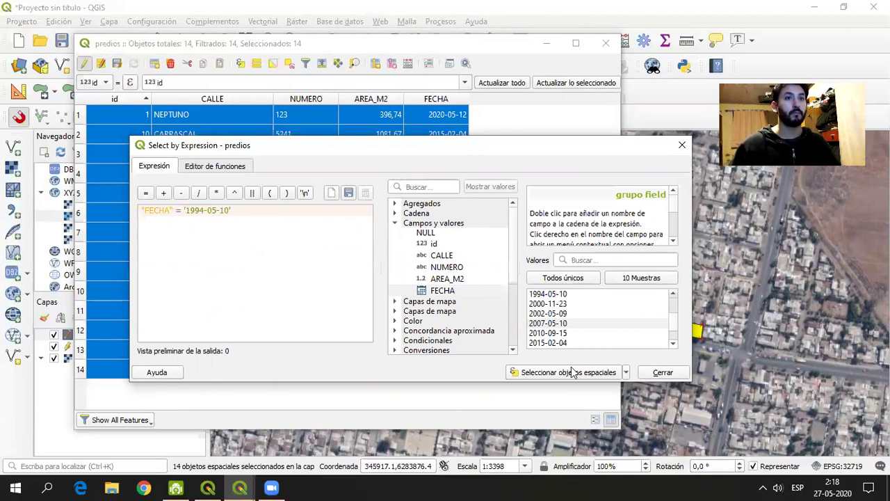
left_click(572, 374)
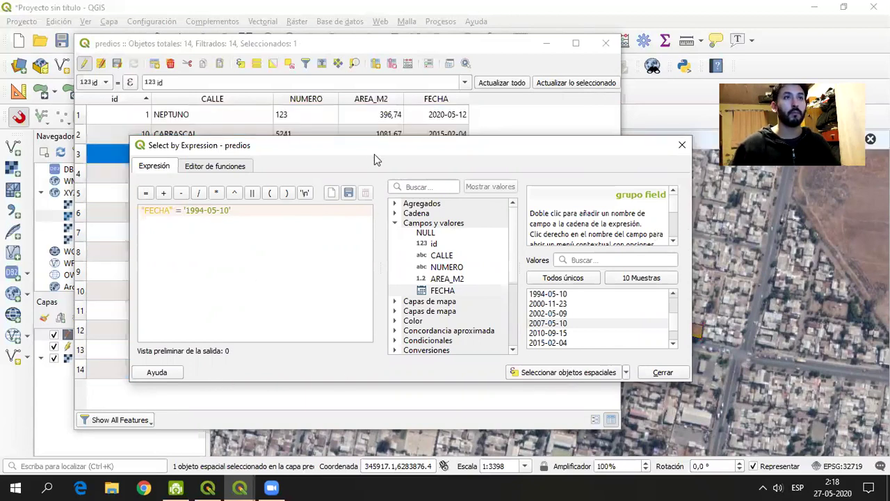
left_click_drag(374, 157, 472, 167)
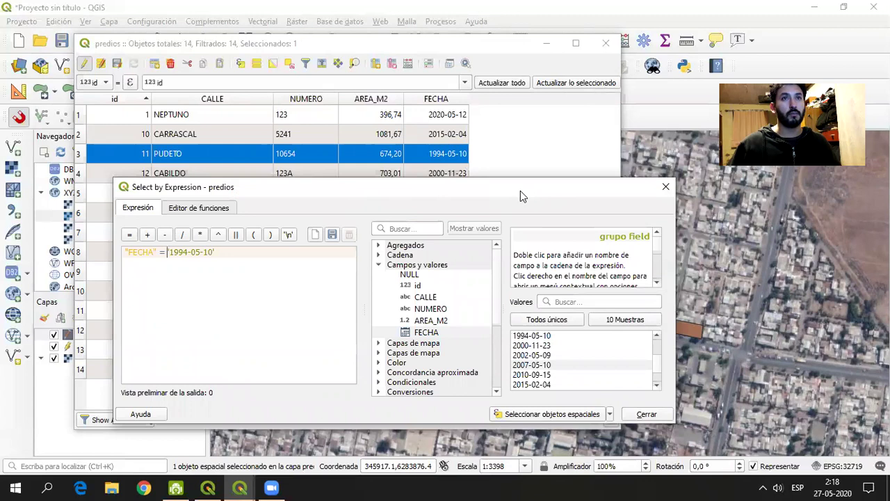
left_click(664, 190)
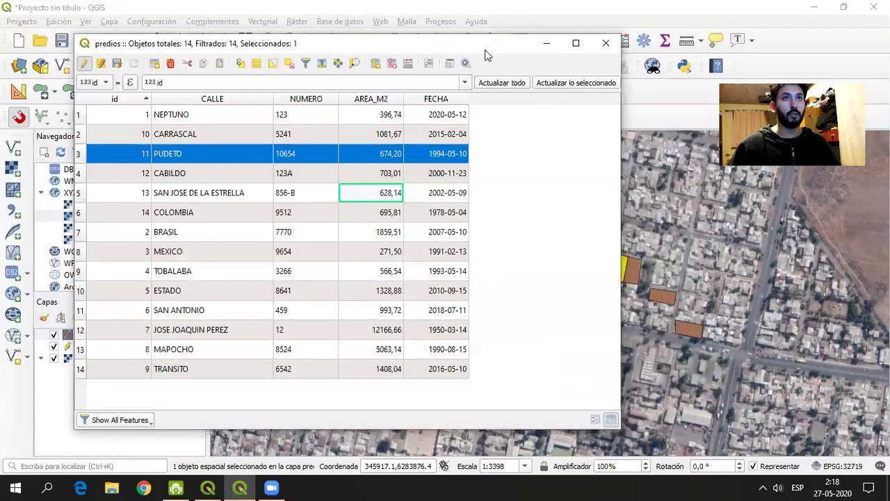
Examine the selected parcel among the others on the map and return to the predios attribute table.
left_click_drag(482, 46, 301, 81)
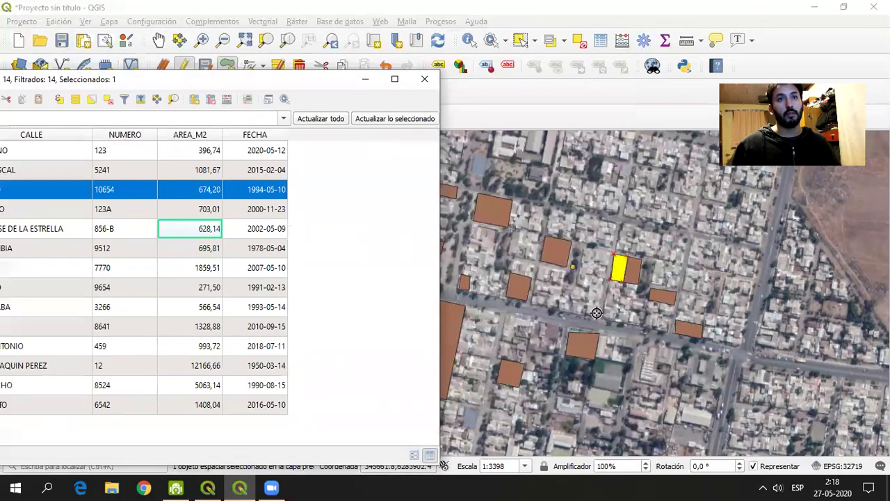
left_click_drag(525, 324, 572, 318)
scroll(598, 299, "up", 2)
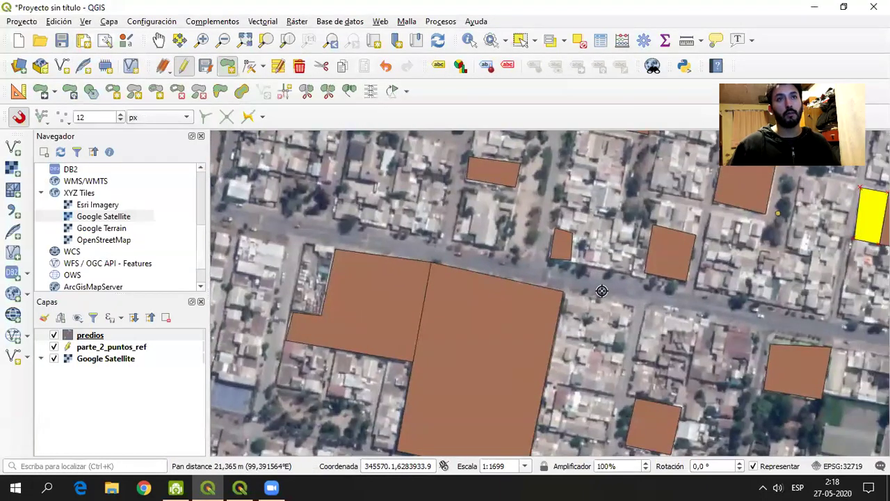
scroll(606, 297, "down", 2)
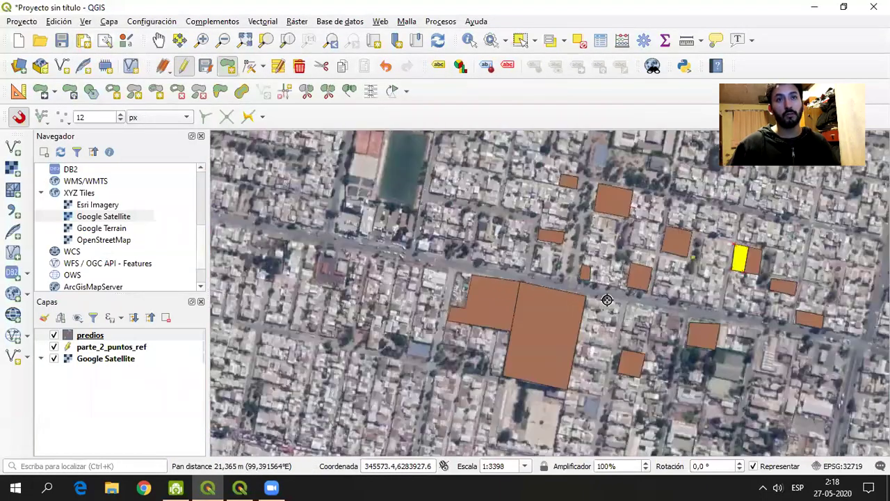
left_click(239, 487)
left_click_drag(251, 84, 393, 86)
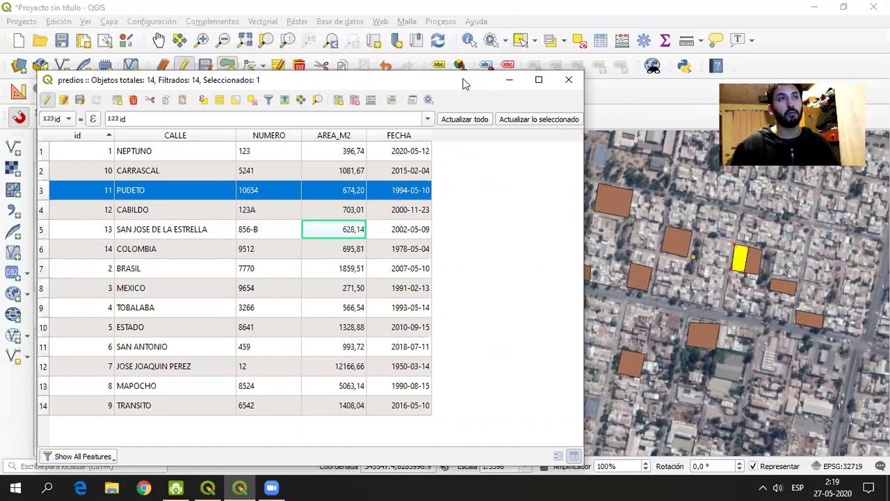
left_click_drag(466, 84, 474, 66)
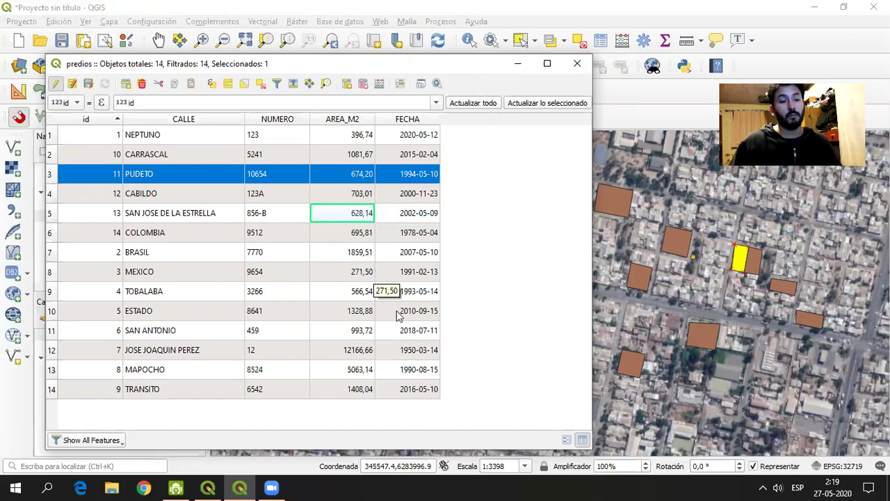
left_click_drag(278, 68, 340, 70)
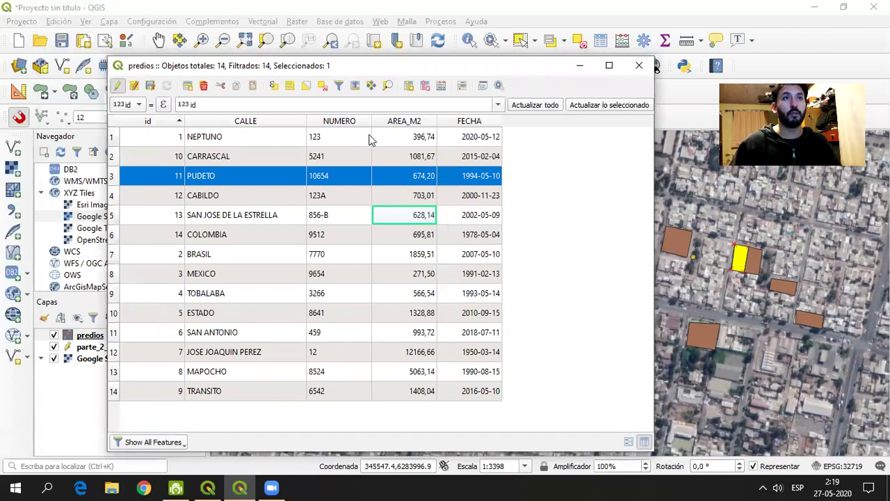
left_click_drag(405, 65, 432, 64)
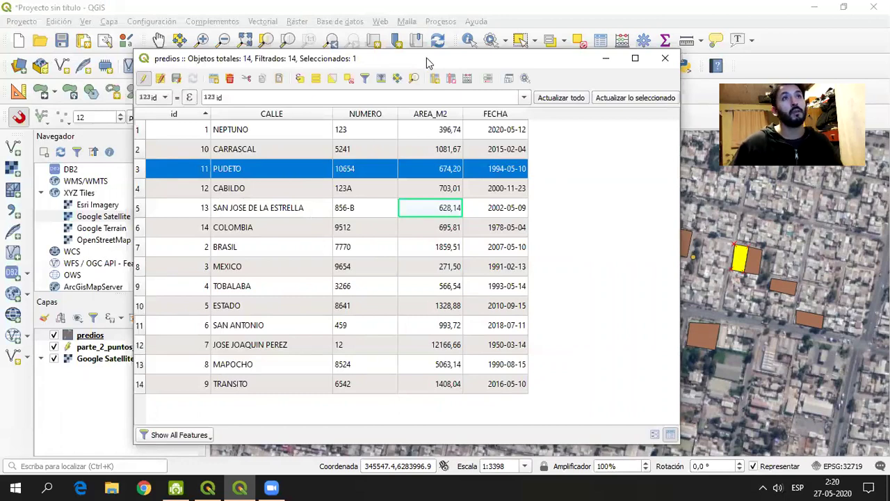
left_click_drag(419, 62, 412, 57)
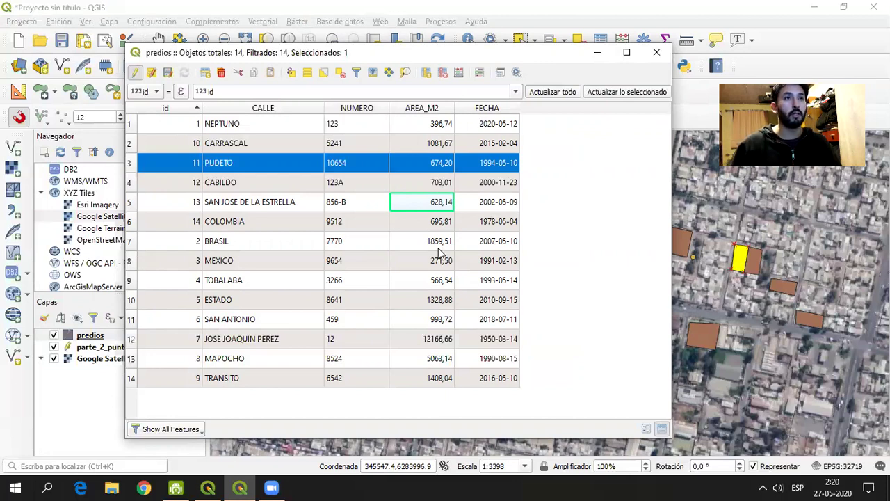
left_click_drag(357, 60, 343, 54)
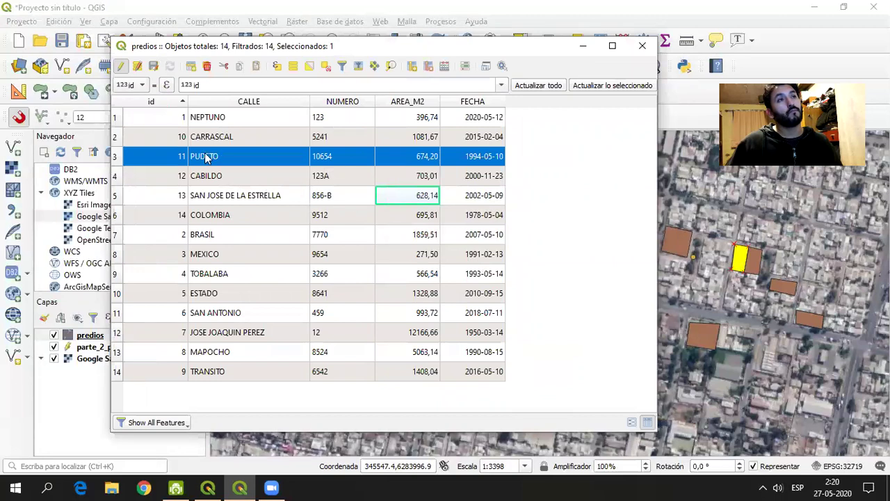
Bring the file grupos.xls from the clase 3 folder on drive D: into the lab 4 folder using File Explorer.
left_click(19, 486)
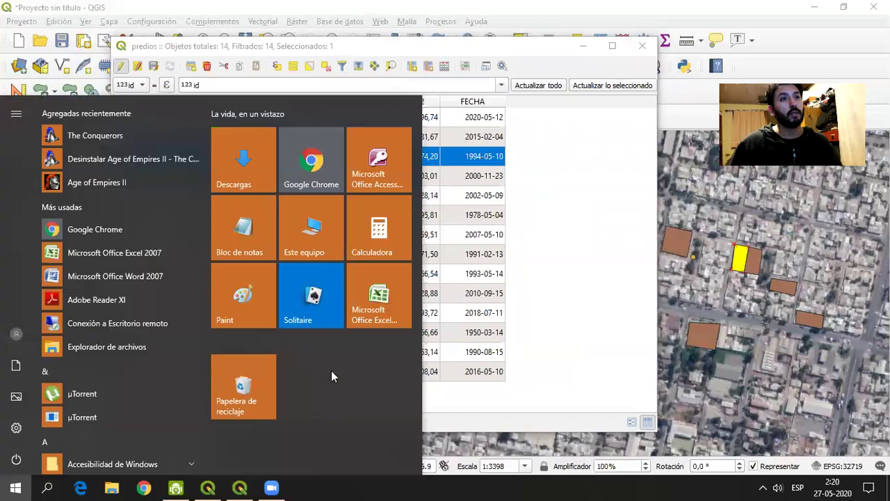
left_click(311, 229)
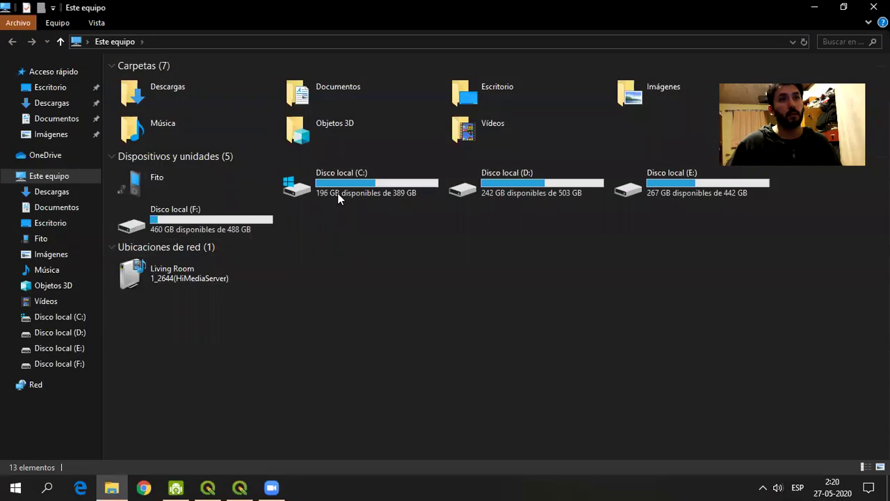
left_click(511, 193)
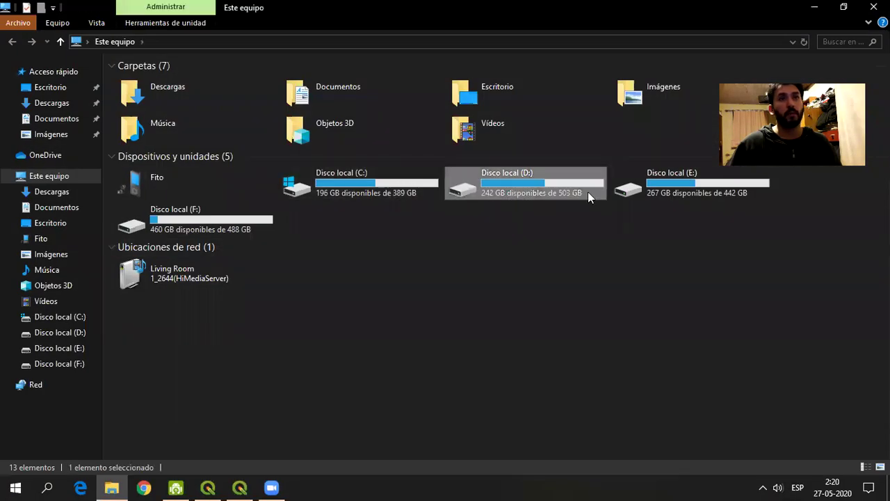
double_click(538, 190)
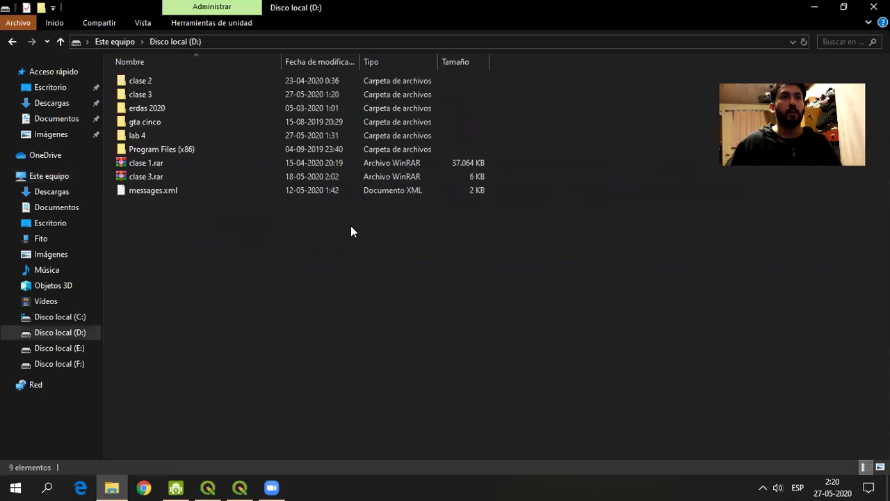
double_click(151, 98)
left_click(168, 178)
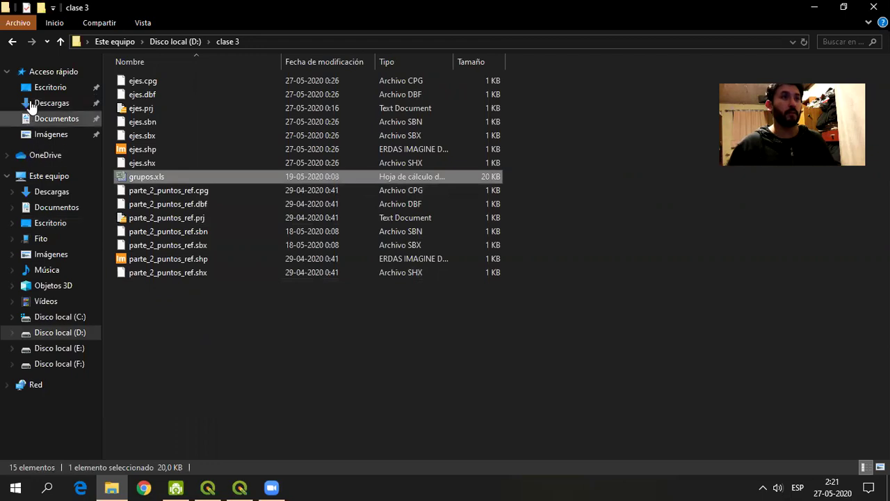
left_click(12, 42)
double_click(167, 134)
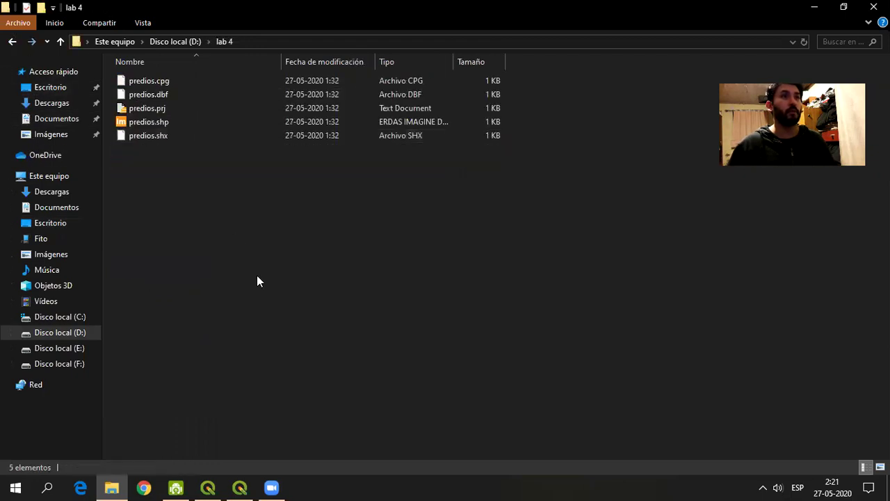
key("ctrl+v")
left_click(248, 296)
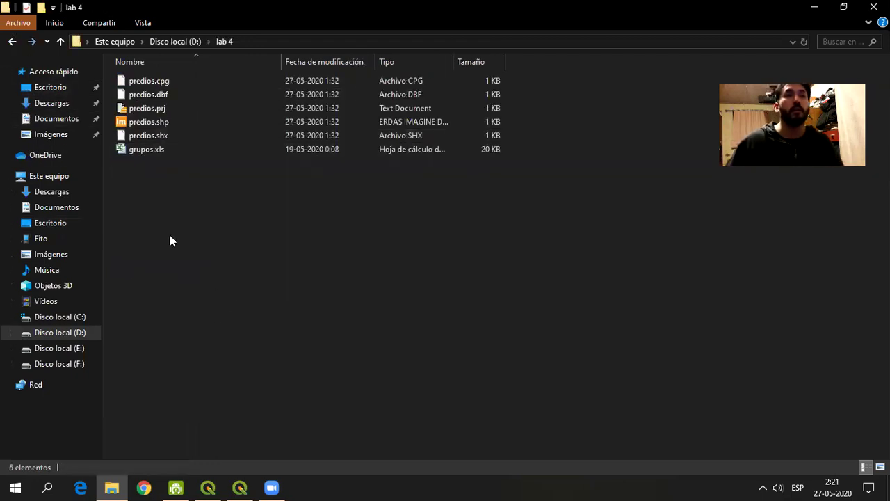
Open grupos.xls in Excel and examine its id, jef_fam and grup_fam columns, checking the id values row by row.
double_click(153, 149)
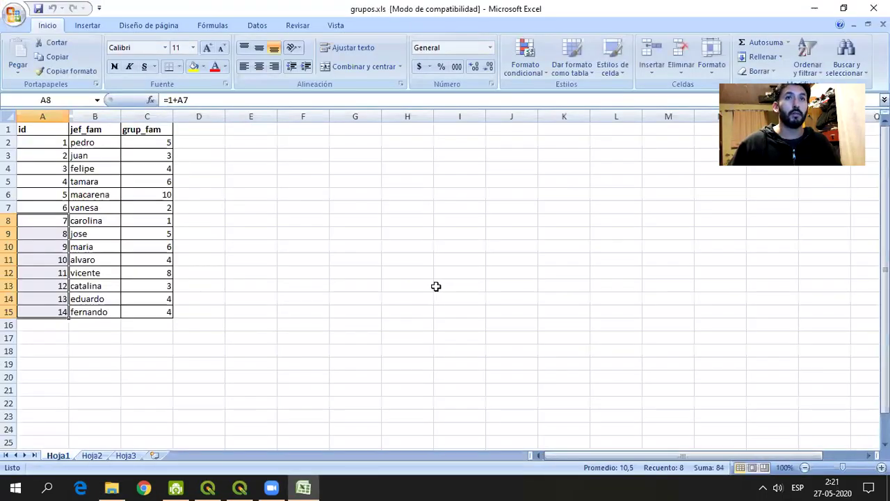
left_click(354, 286)
left_click_drag(29, 129, 158, 311)
left_click(283, 277)
left_click(43, 180)
left_click(43, 143)
left_click(50, 168)
left_click(56, 182)
left_click(55, 221)
left_click(53, 259)
left_click(53, 286)
left_click(52, 310)
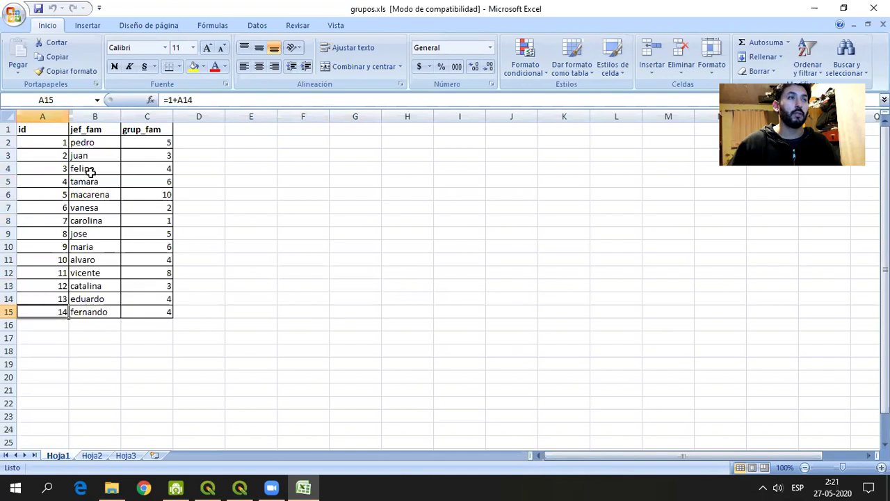
Review the id column of the family groups table as the key for the parcels, and close the workbook.
left_click(60, 218)
left_click(56, 193)
left_click(52, 168)
left_click(55, 207)
left_click(58, 247)
left_click(60, 286)
left_click(59, 323)
left_click(55, 299)
left_click(54, 273)
left_click(46, 178)
left_click(55, 153)
left_click(58, 247)
left_click(56, 271)
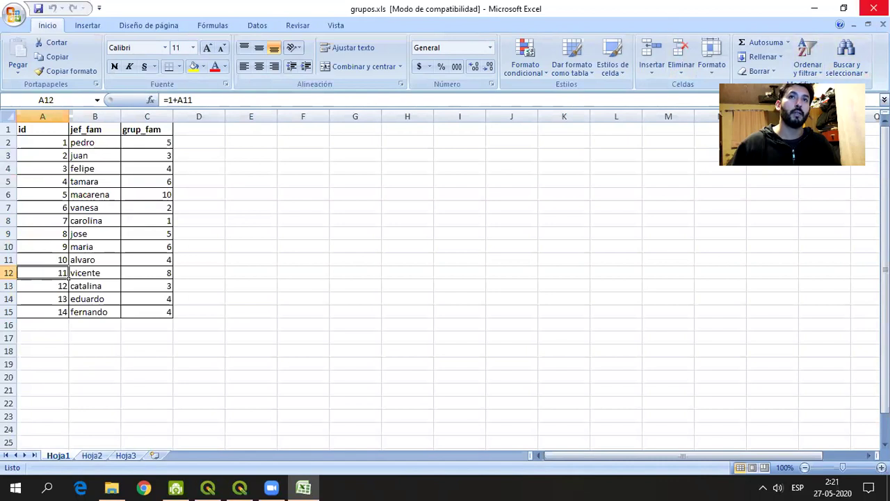
left_click(874, 9)
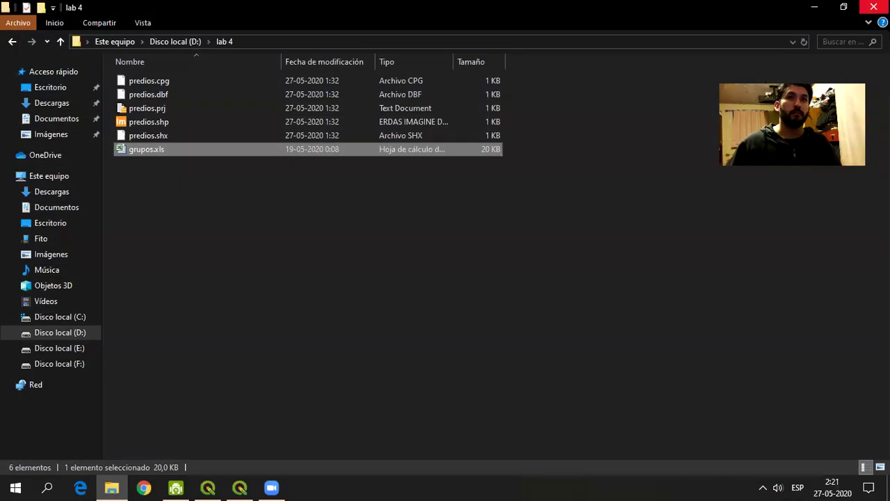
Back in QGIS, sort the predios attribute table by id in ascending order, deselect all parcels and close the table.
key("alt+Tab")
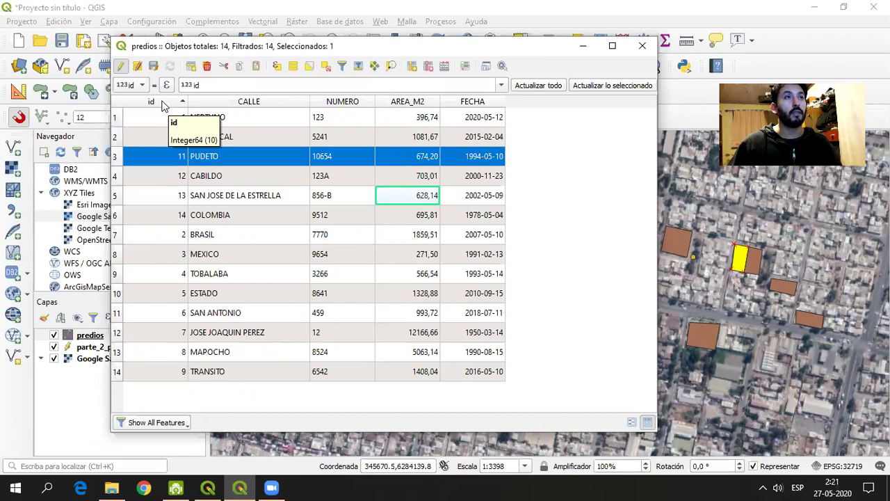
left_click(160, 103)
left_click(160, 104)
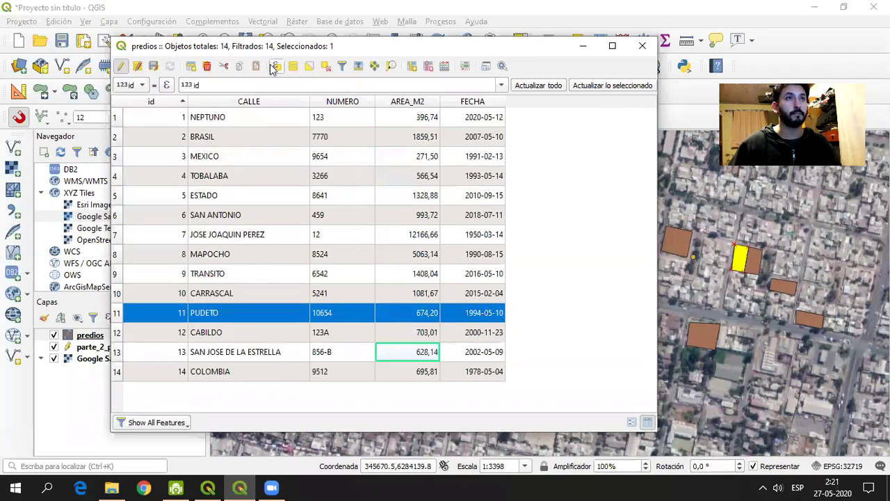
left_click(329, 68)
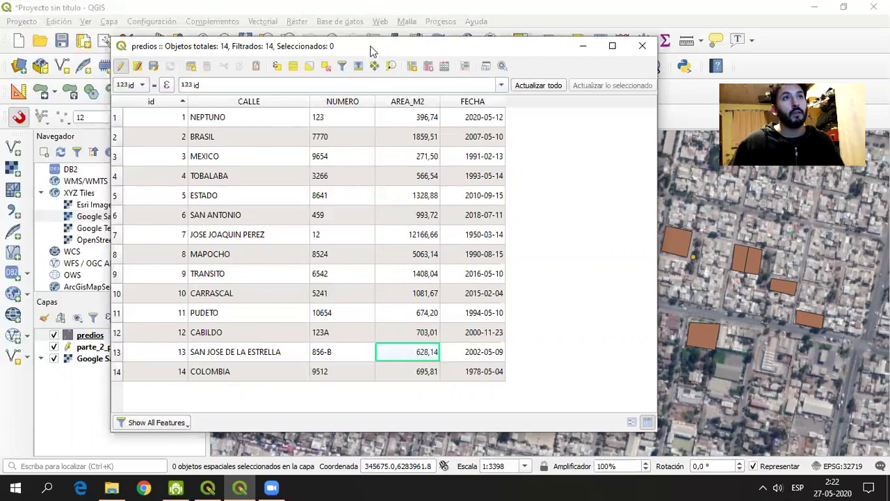
left_click_drag(371, 48, 410, 54)
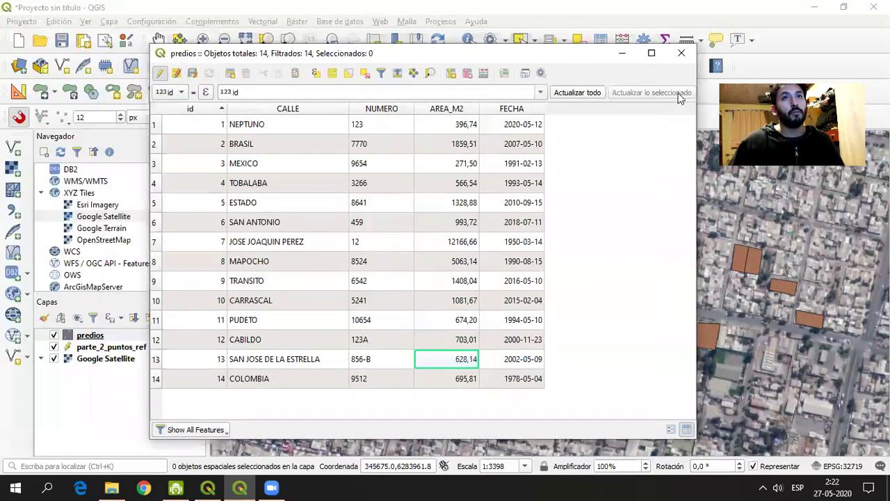
left_click(682, 53)
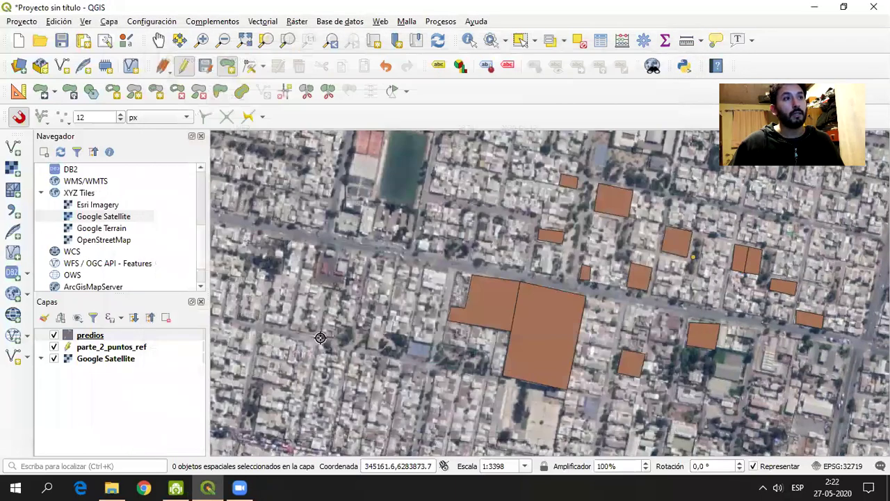
left_click(90, 337)
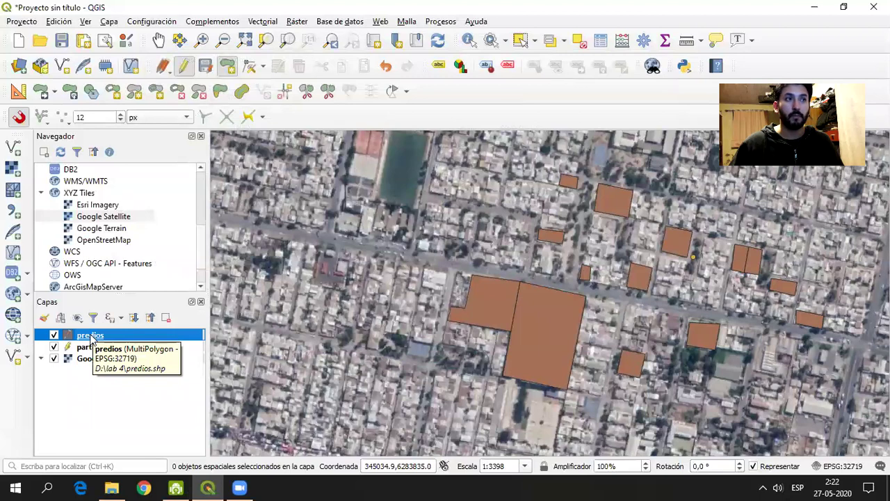
right_click(91, 340)
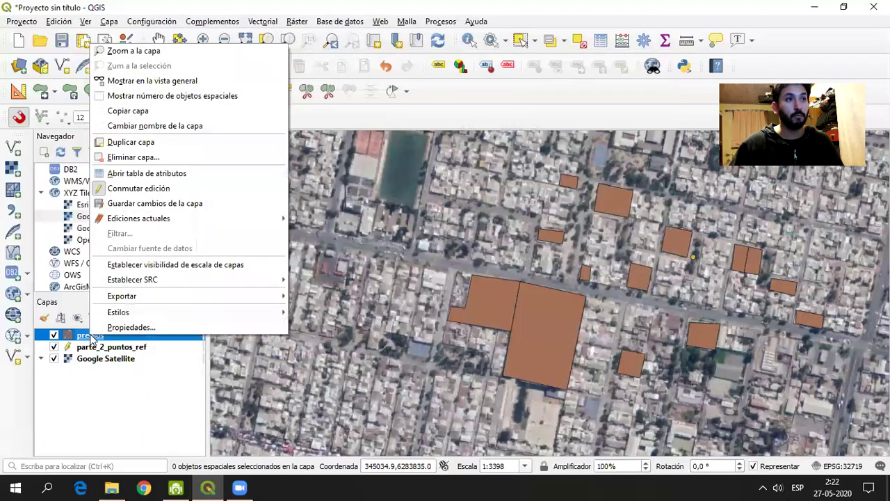
left_click(130, 328)
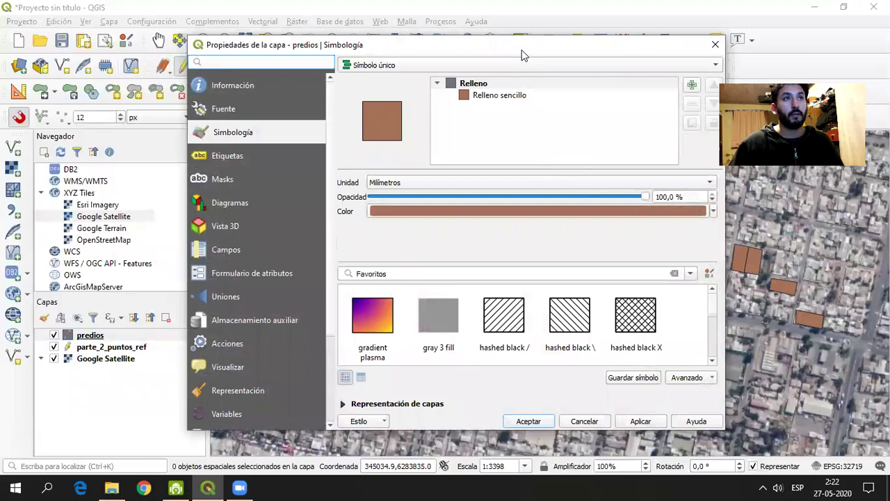
left_click_drag(522, 54, 515, 50)
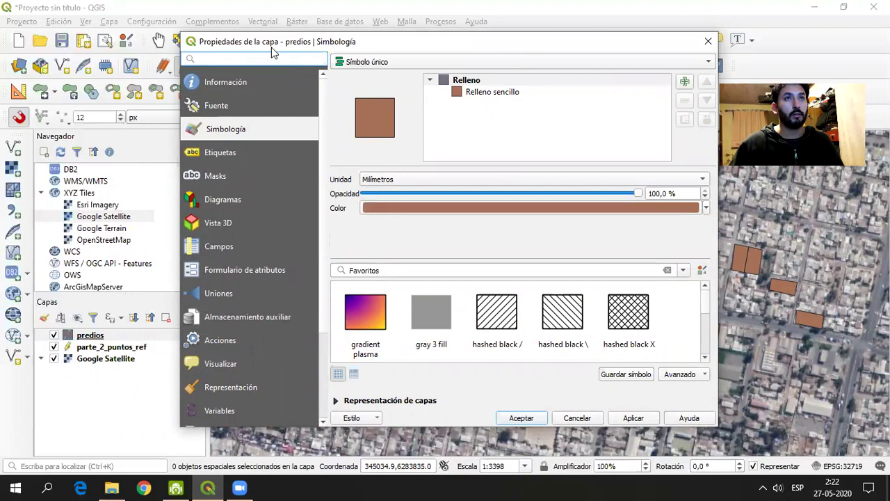
left_click_drag(273, 50, 269, 60)
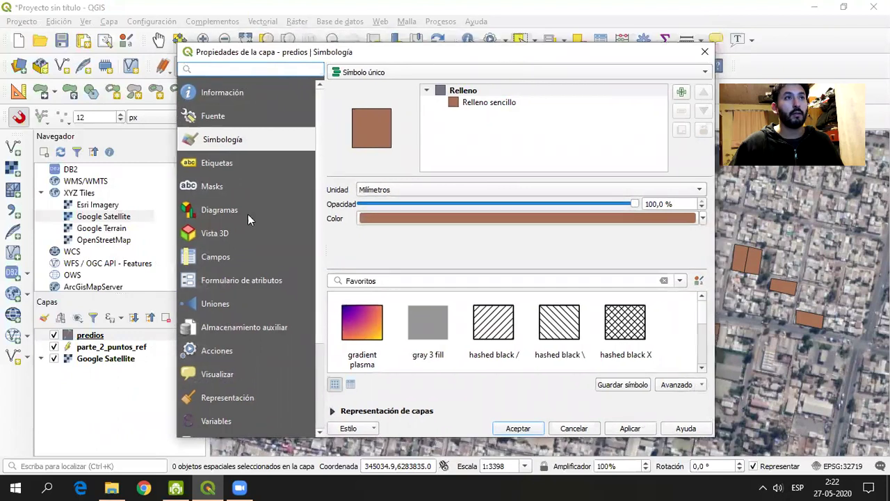
left_click(224, 306)
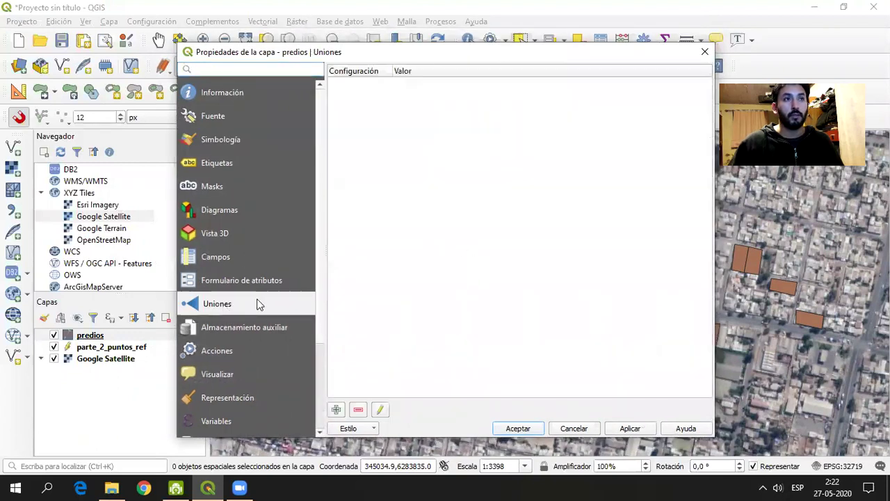
left_click(336, 411)
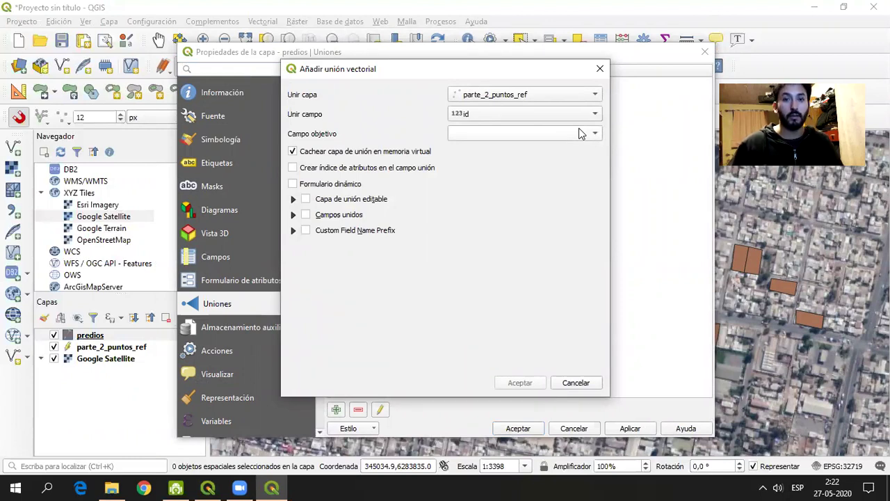
left_click(600, 68)
left_click(705, 54)
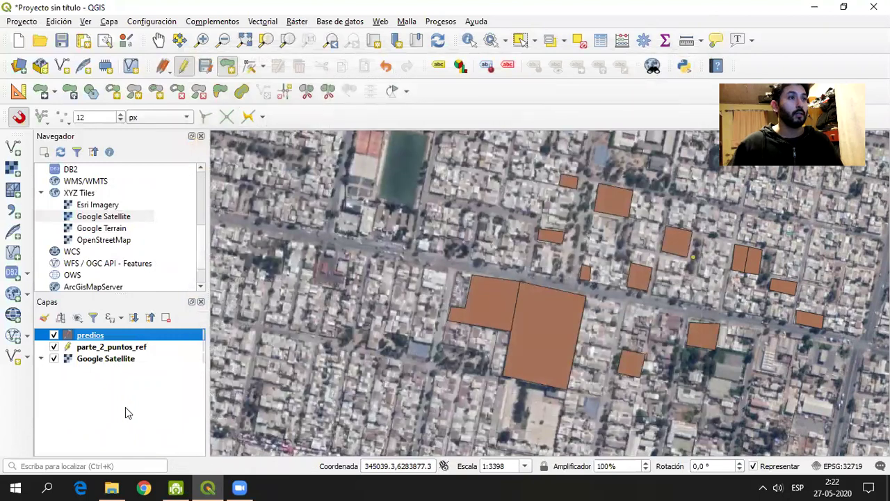
Hide the Google Satellite layer on the map.
left_click(54, 358)
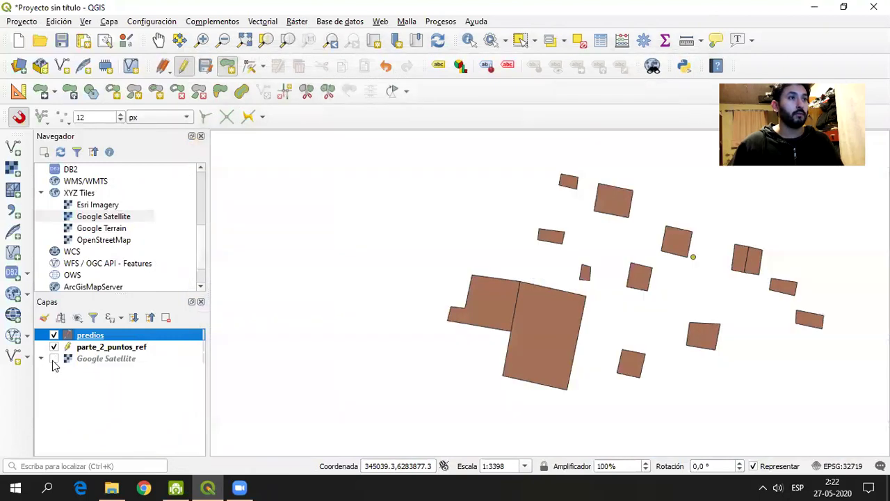
left_click(103, 361)
right_click(103, 361)
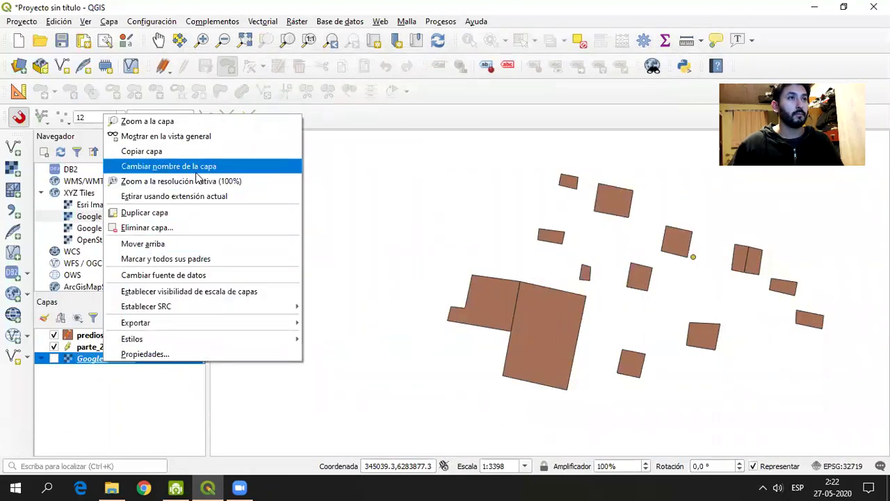
left_click(59, 371)
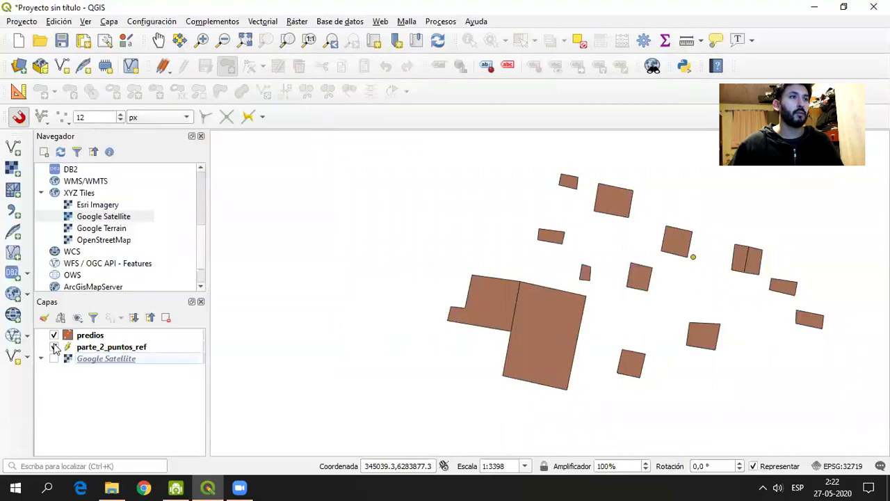
Turn off editing on the parte_2_puntos_ref layer and remove the layer from the project.
left_click(89, 346)
right_click(89, 346)
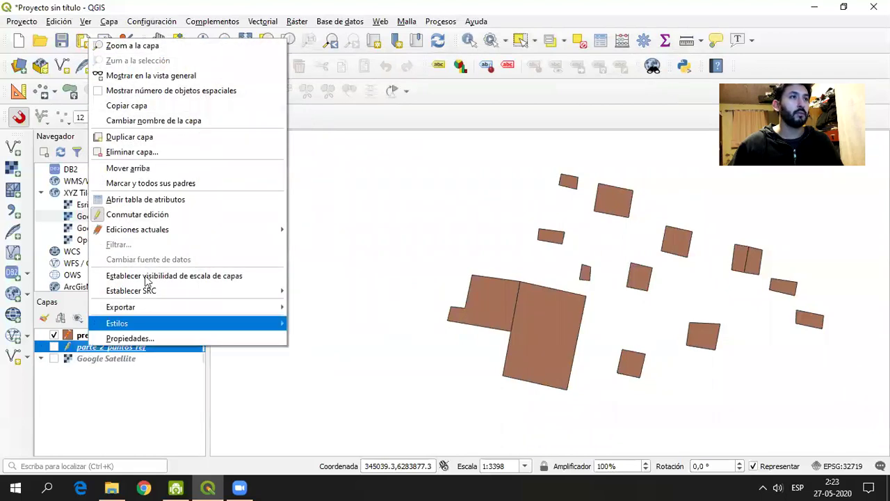
left_click(145, 153)
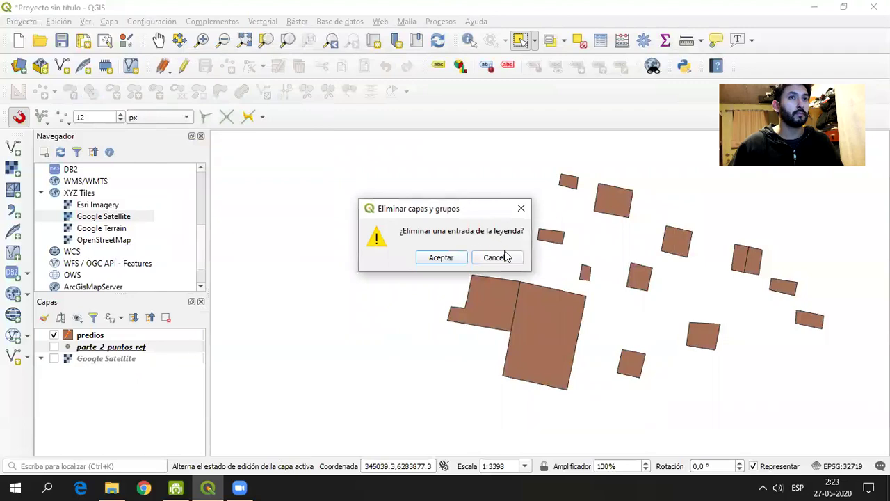
left_click(445, 258)
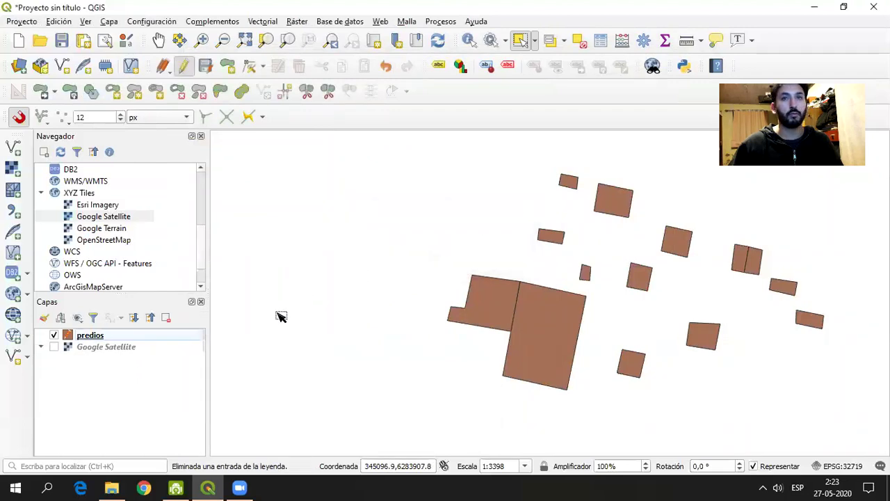
left_click_drag(488, 269, 419, 264)
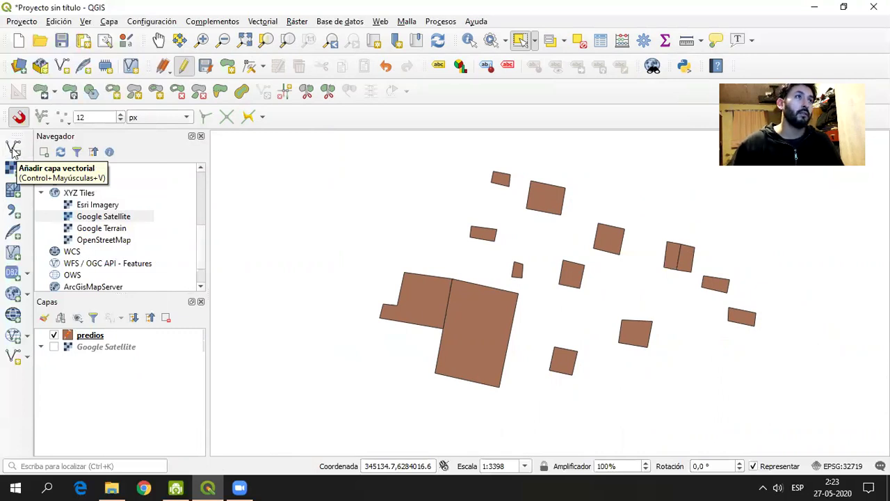
Start adding a vector layer from a file and browse to the lab 4 folder on drive D.
left_click(109, 23)
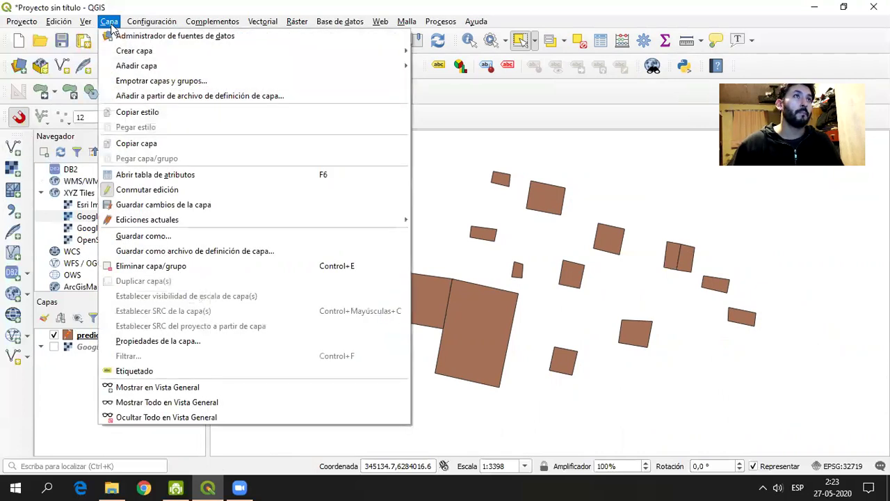
mouse_move(292, 68)
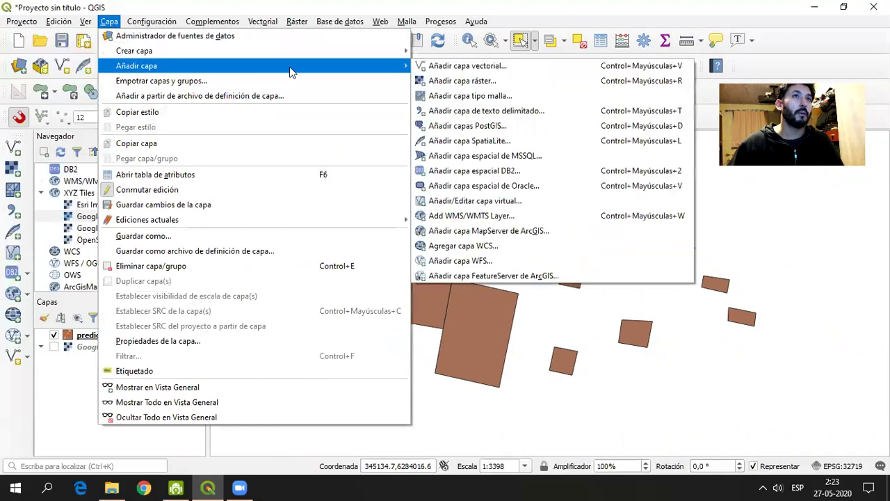
left_click(453, 68)
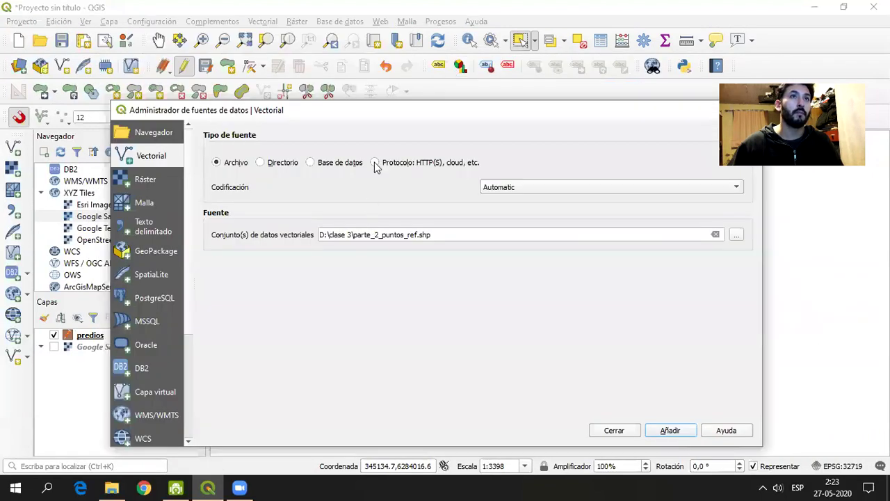
left_click_drag(382, 114, 345, 103)
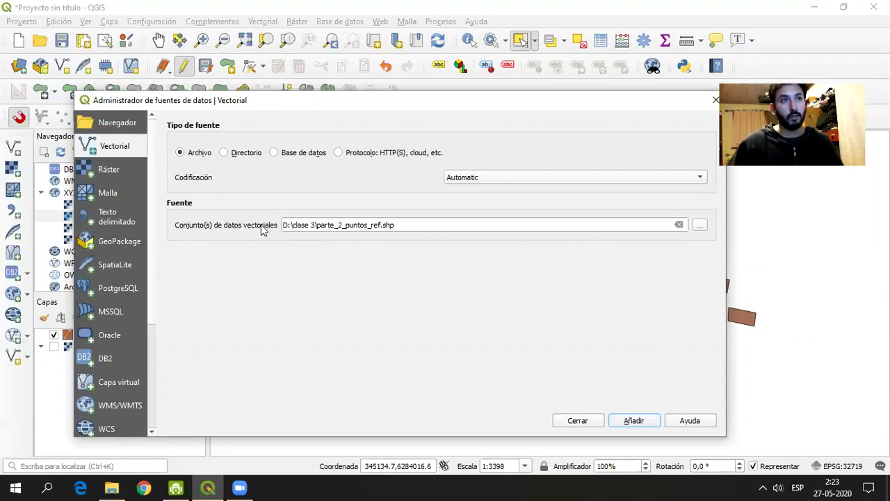
left_click(699, 226)
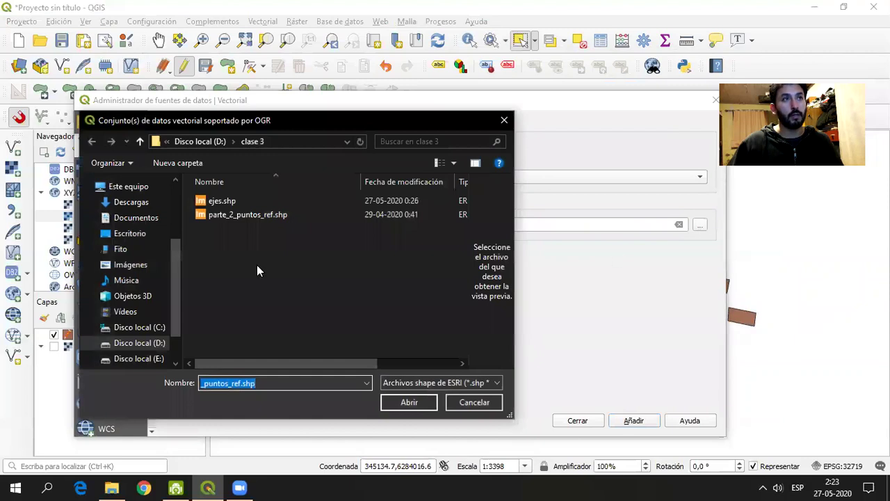
left_click(207, 141)
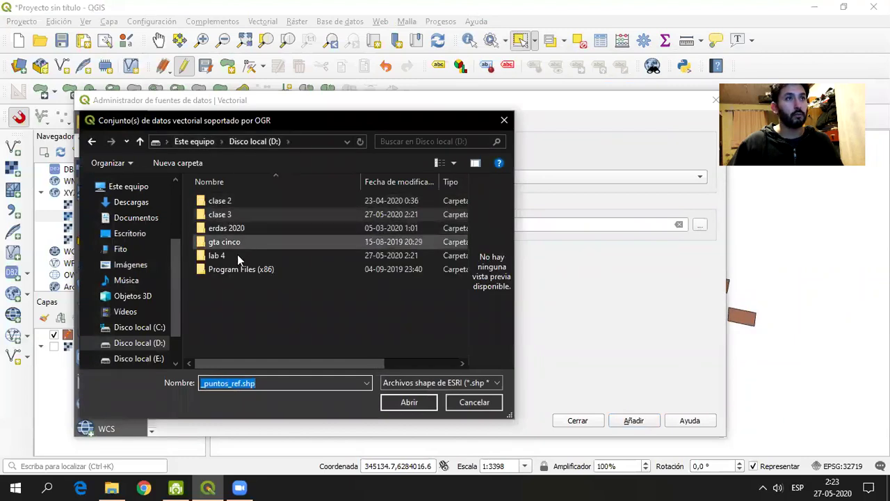
double_click(227, 255)
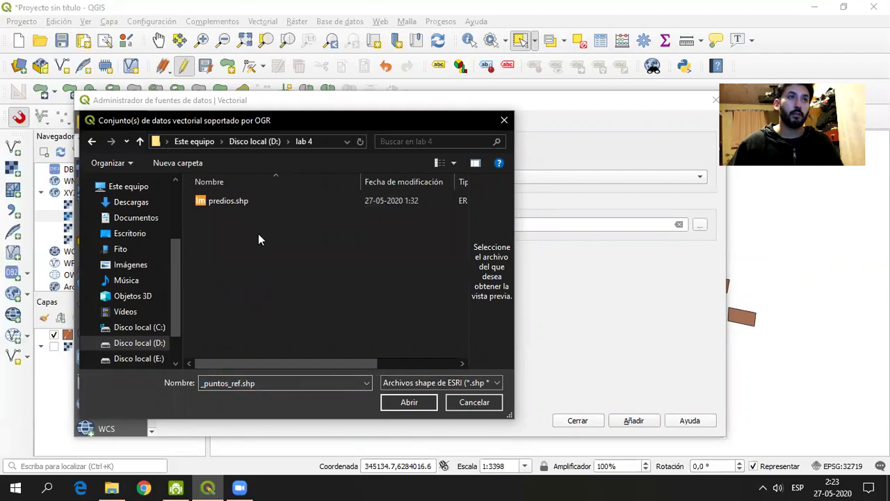
Show all file types, add grupos.xls to the project as a layer and close the data source manager.
left_click(475, 384)
scroll(559, 240, "up", 2)
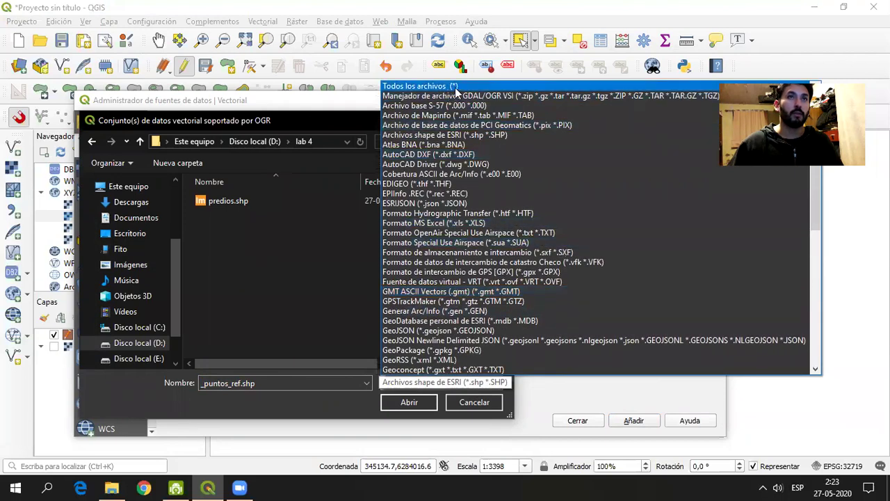
left_click(446, 87)
left_click(225, 201)
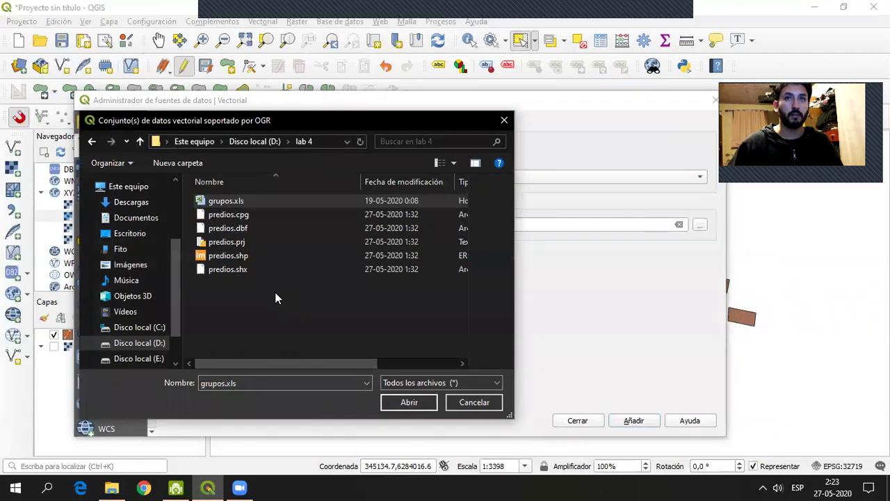
double_click(227, 201)
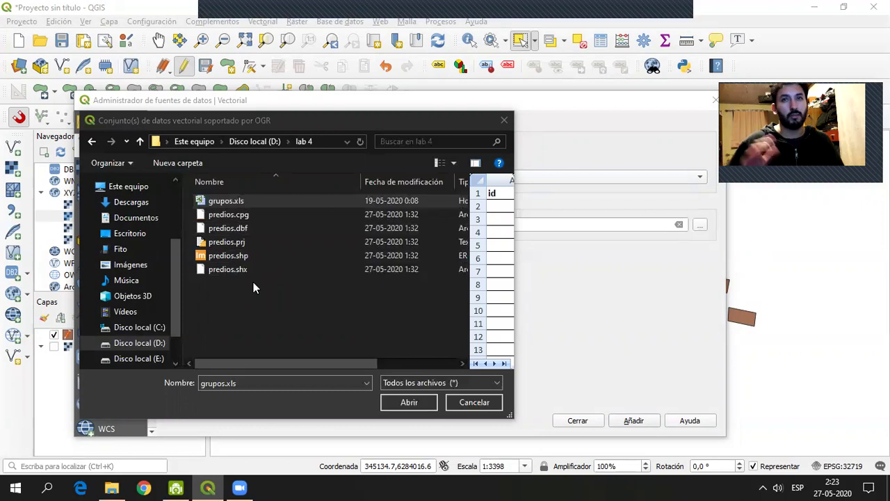
left_click(236, 201)
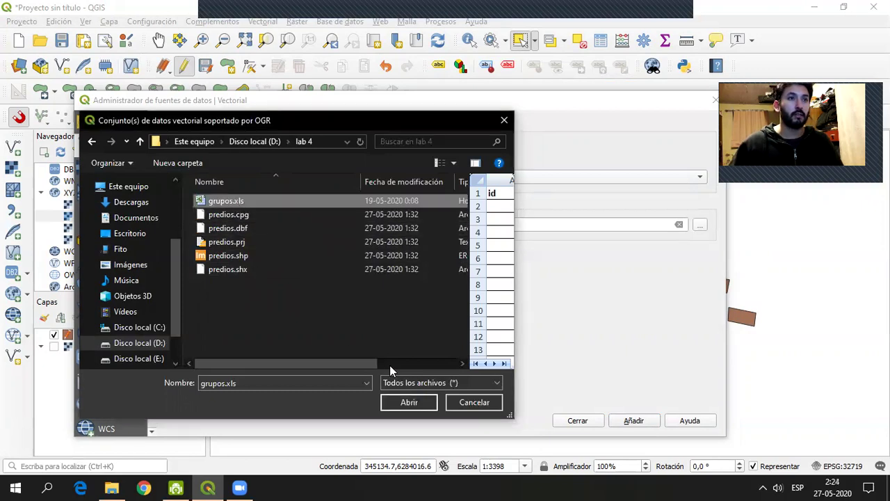
left_click(413, 404)
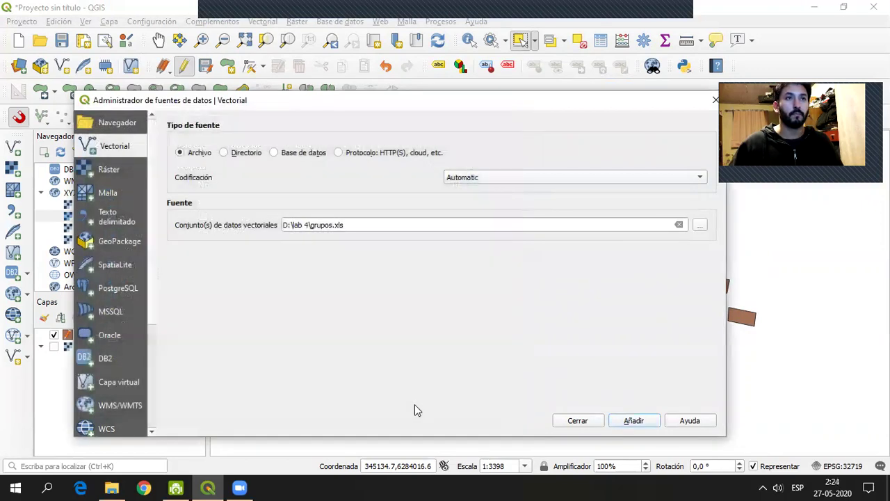
left_click(634, 422)
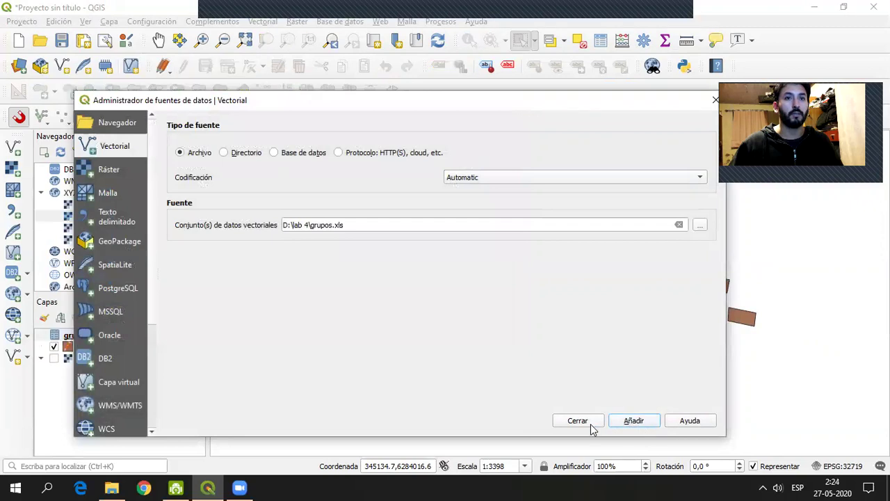
left_click(577, 421)
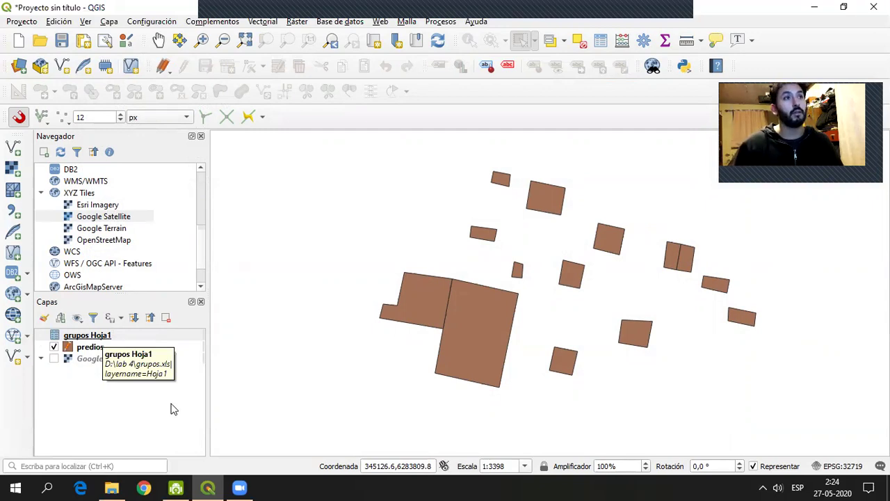
Open the grupos Hoja1 attribute table, sort it by id in descending order to inspect the values, and close it.
right_click(95, 337)
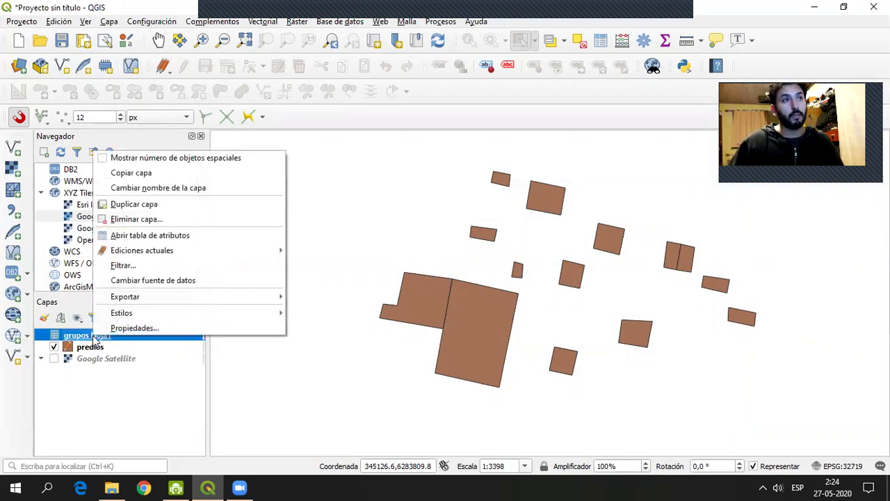
left_click(90, 341)
right_click(100, 337)
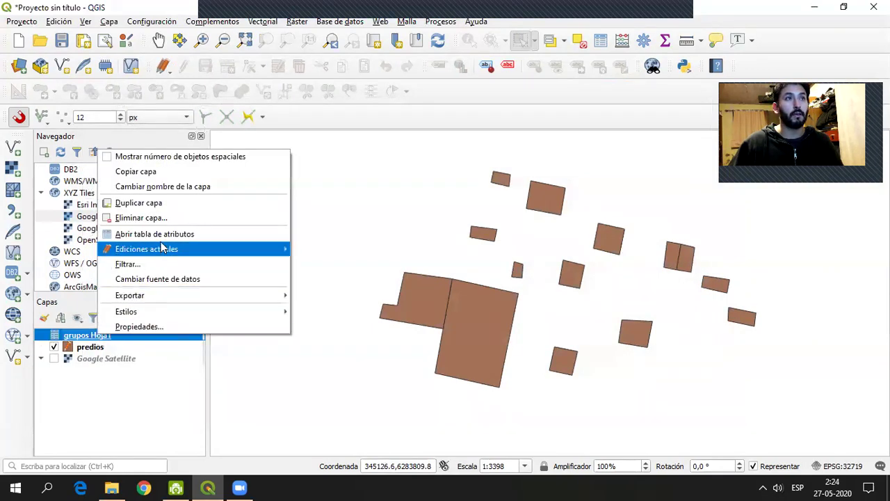
left_click(171, 238)
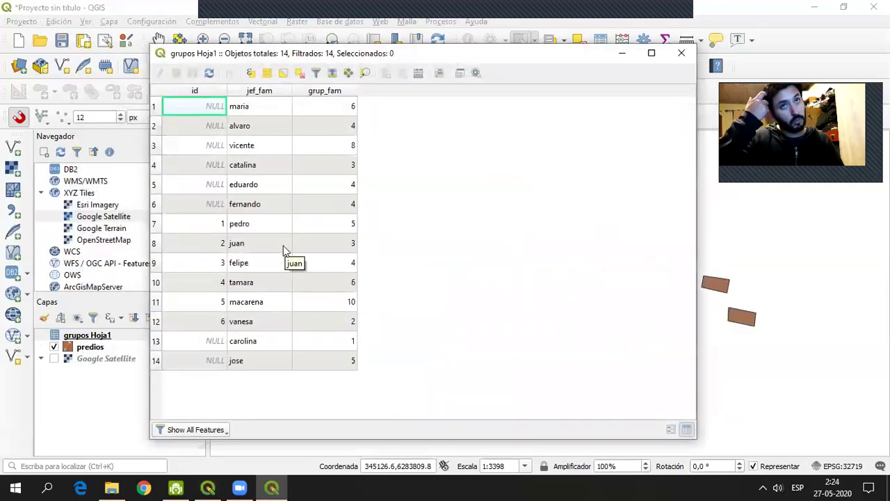
left_click(199, 92)
left_click(200, 94)
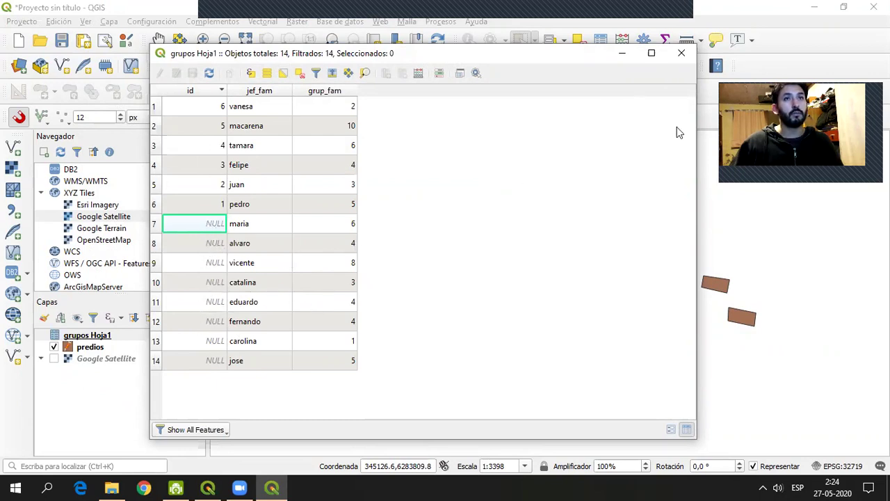
left_click(681, 52)
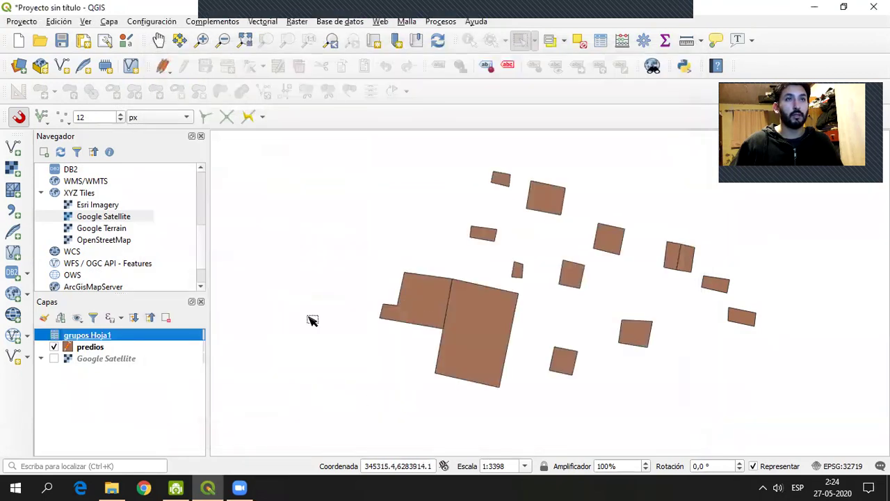
Switch to the file explorer and open the grupos.xls workbook in Excel.
right_click(98, 337)
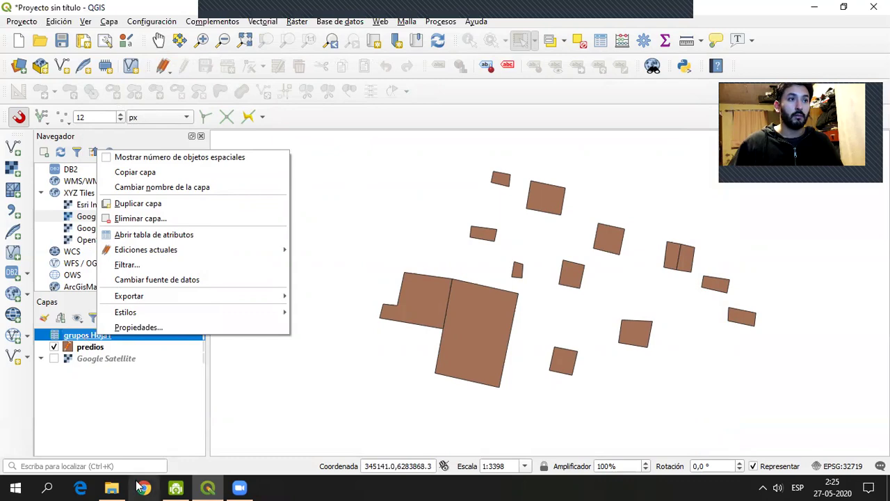
left_click(113, 488)
left_click(179, 183)
double_click(156, 151)
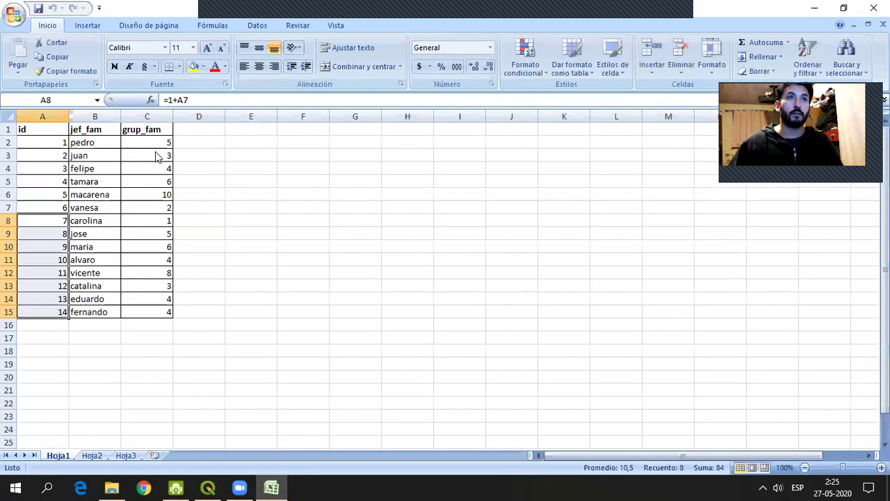
left_click(377, 338)
Inspect the contents of the id cells to see which hold plain numbers and which hold formulas.
left_click(62, 220)
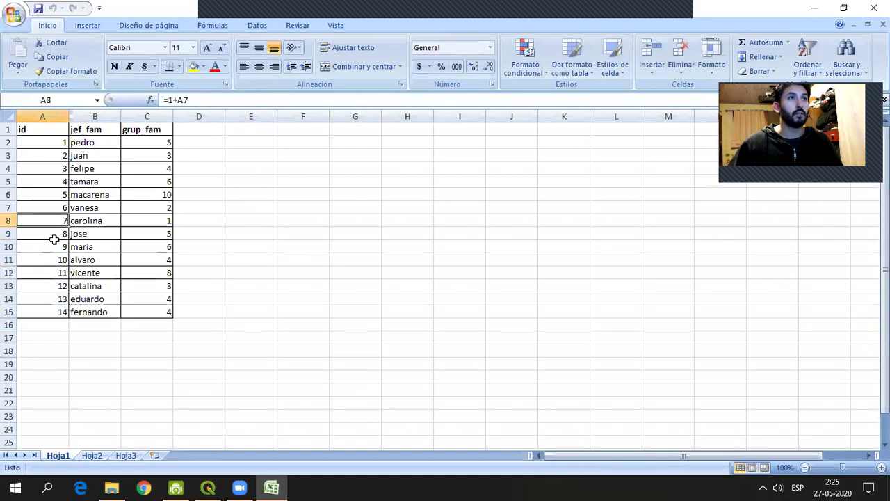
left_click(58, 180)
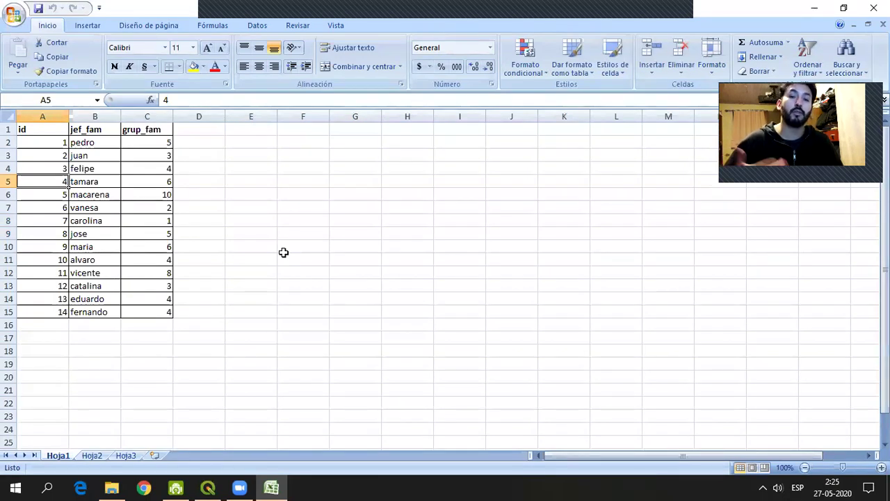
left_click(207, 487)
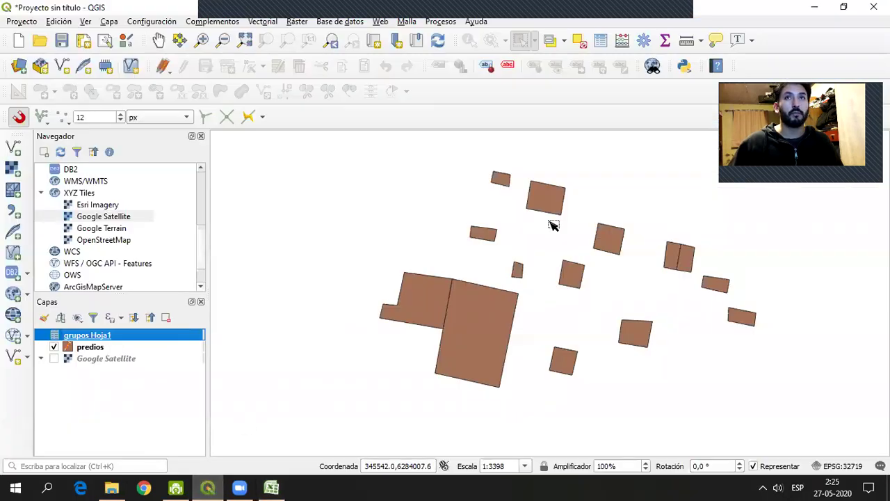
left_click(814, 7)
left_click(54, 247)
left_click(63, 218)
left_click(59, 222)
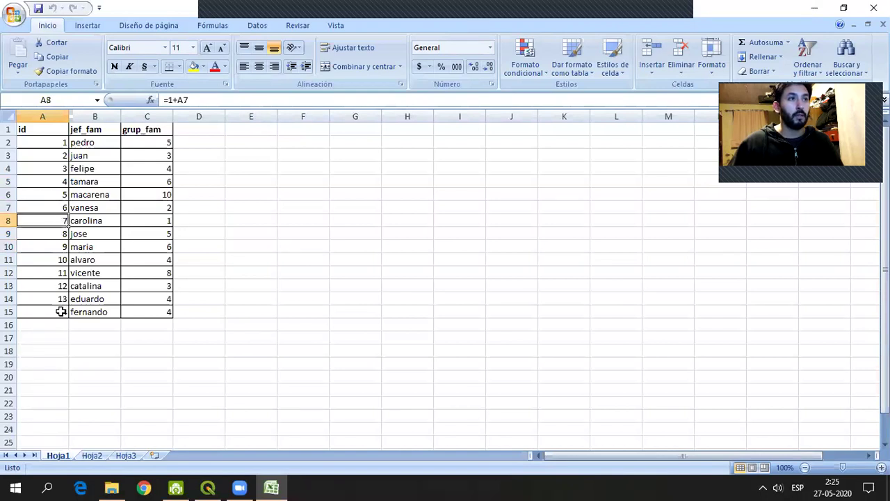
left_click(61, 273)
left_click(48, 207)
left_click(59, 181)
left_click(56, 208)
left_click(59, 169)
left_click(57, 156)
left_click(56, 203)
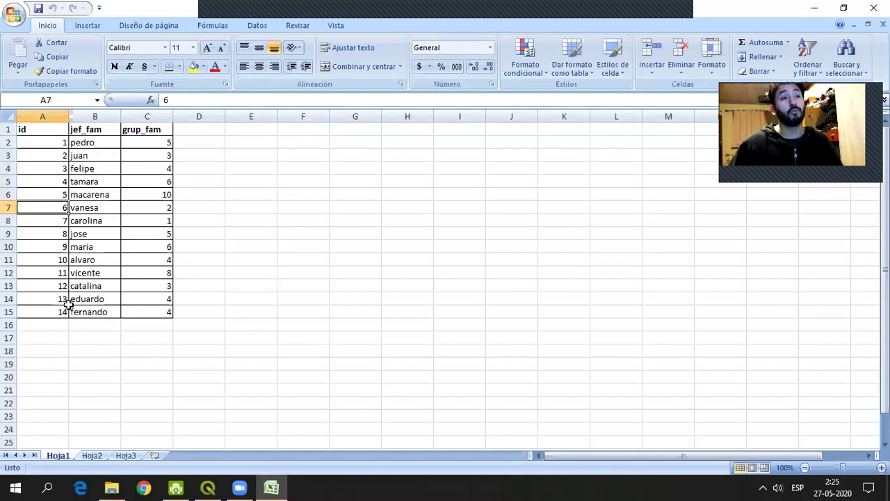
left_click(49, 221)
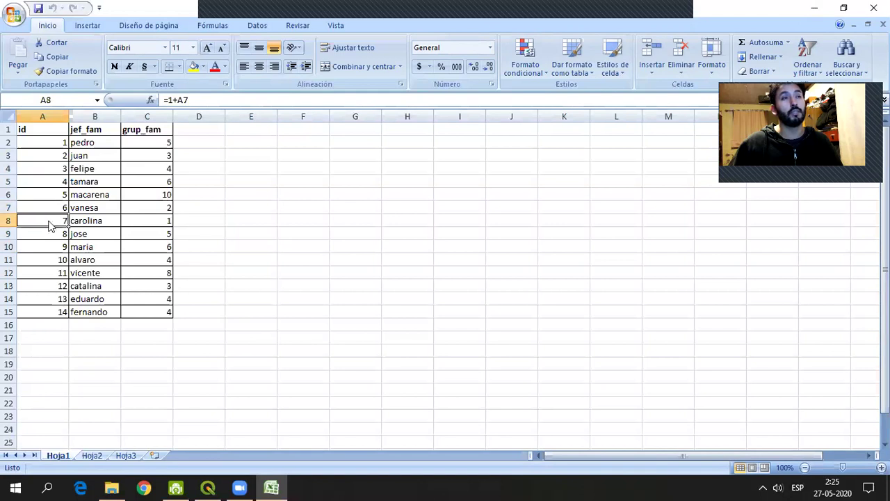
Copy id cells A8:A15 and paste them in place as values only (Valores) to replace the formulas.
left_click_drag(59, 311, 45, 223)
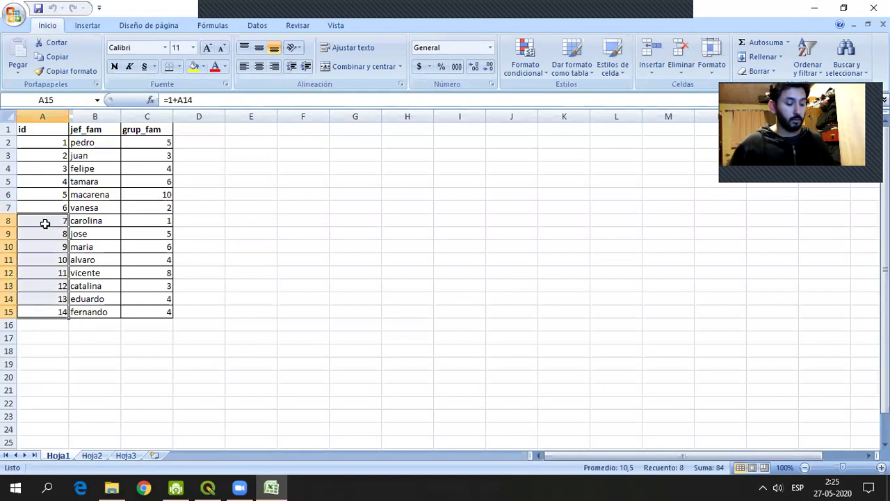
key("ctrl+c")
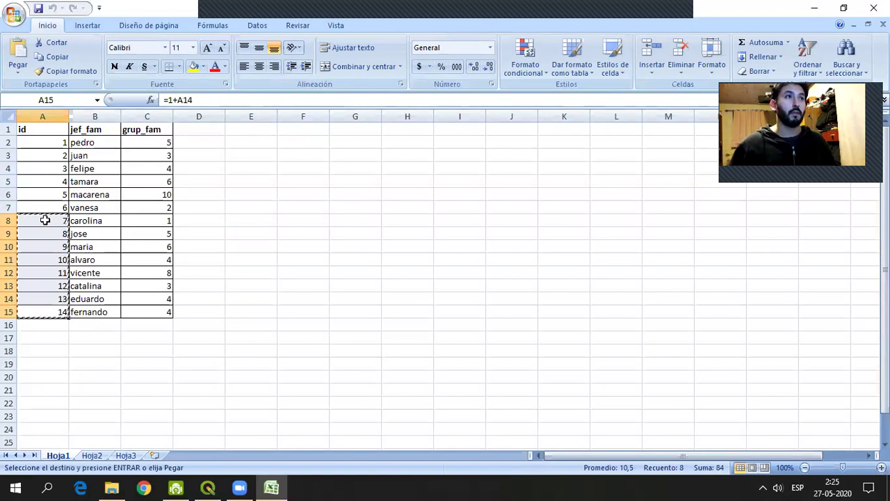
right_click(47, 222)
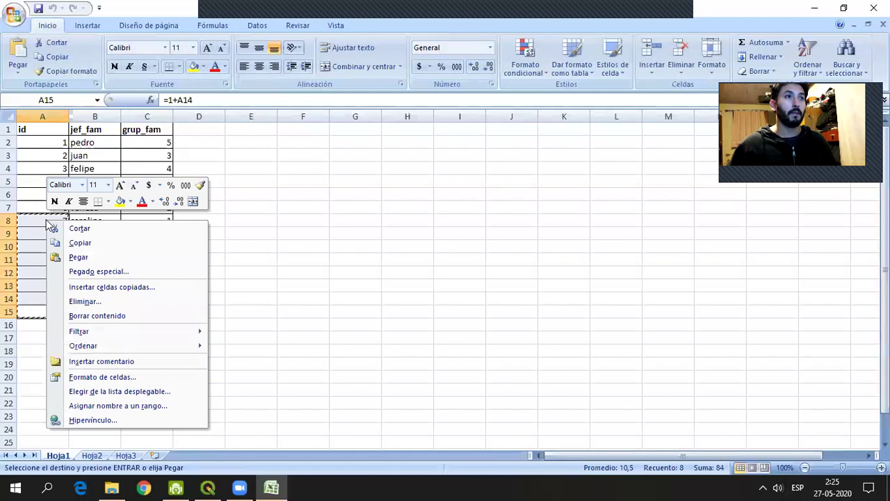
left_click(110, 278)
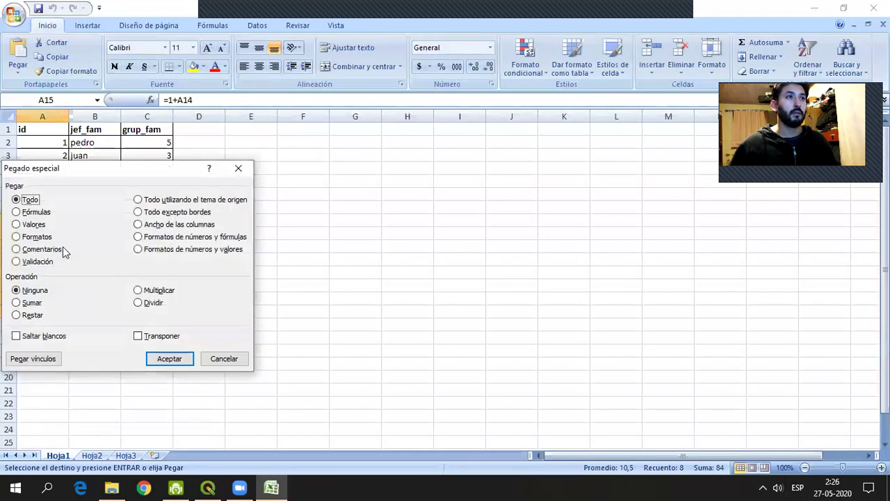
left_click(31, 224)
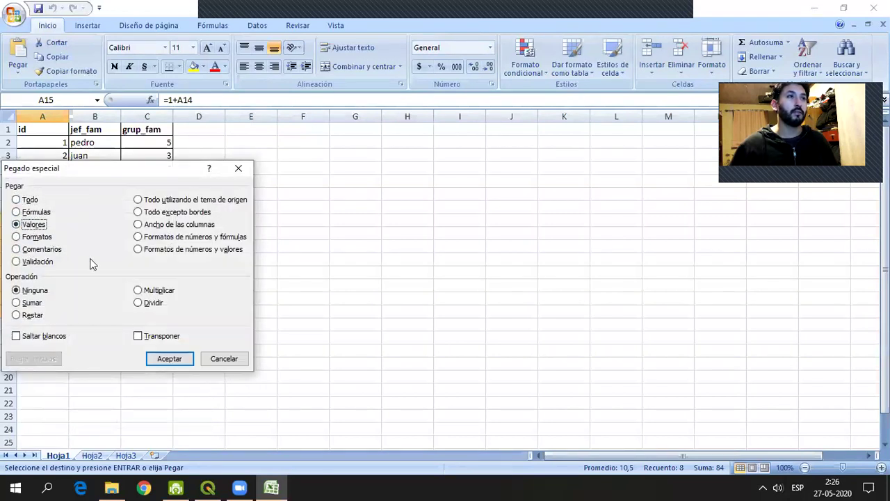
left_click(169, 359)
left_click(129, 270)
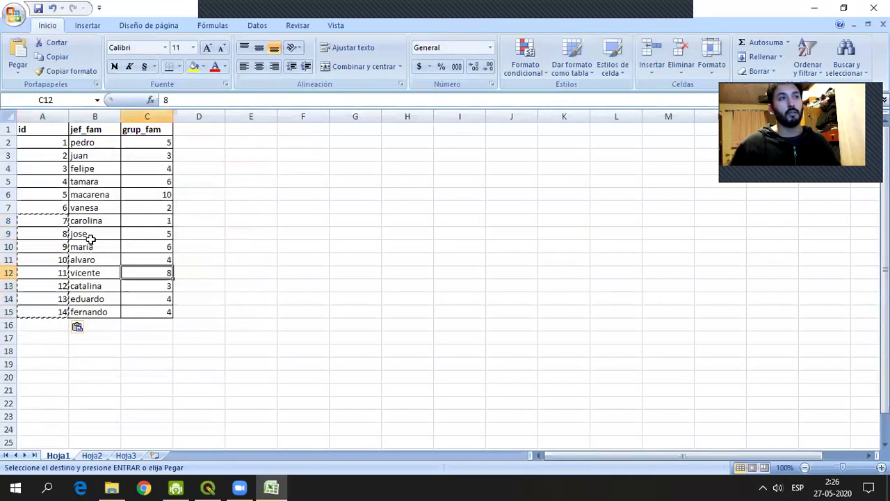
key("Escape")
Check cell by cell that the id column holds plain numbers instead of formulas.
left_click(60, 208)
left_click(56, 221)
left_click(57, 233)
left_click(61, 247)
left_click(61, 285)
left_click(61, 247)
left_click(55, 208)
left_click(56, 195)
left_click(57, 221)
left_click(58, 246)
left_click(55, 261)
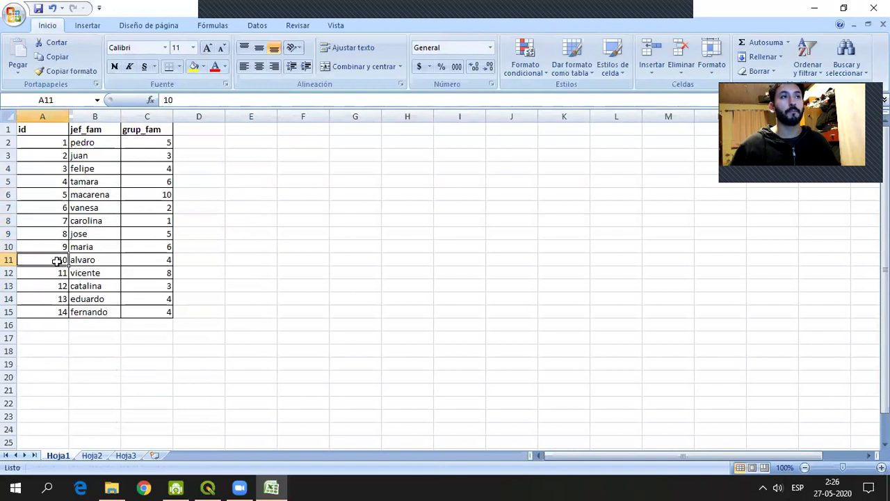
left_click(57, 247)
left_click(56, 234)
left_click(53, 221)
left_click(51, 259)
left_click(53, 289)
left_click(52, 308)
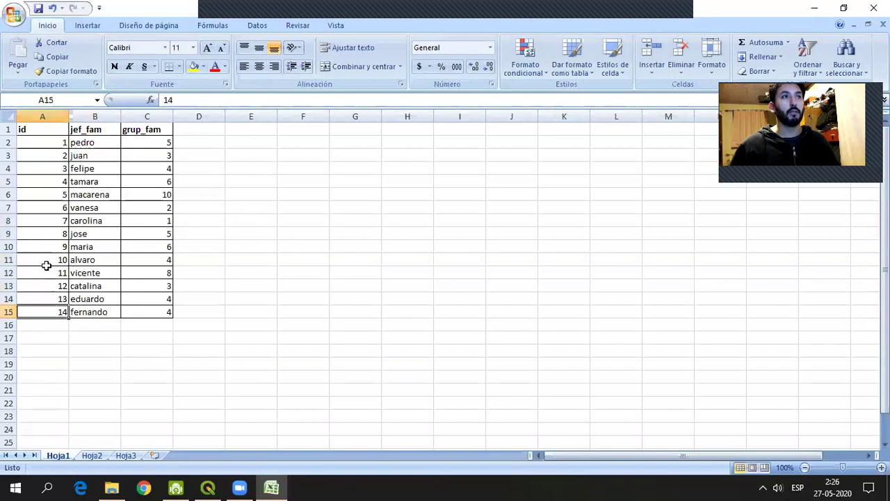
Close the workbook and try to save the changes to grupos.xls.
left_click(873, 8)
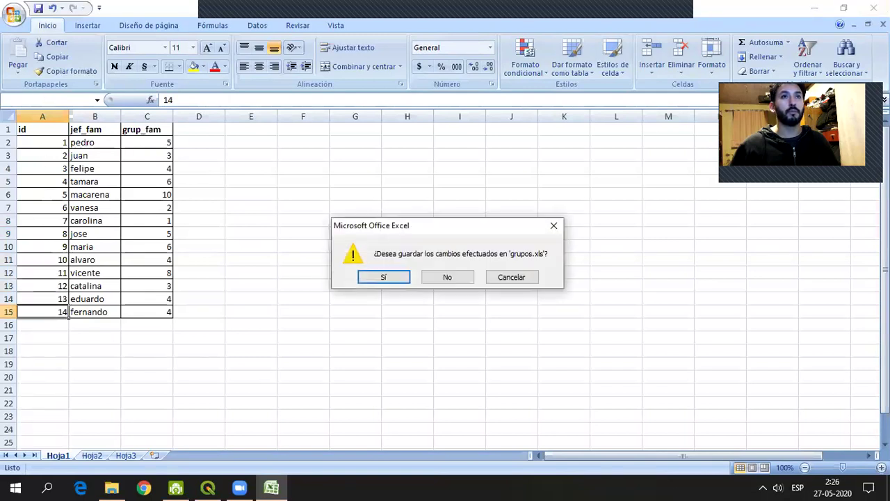
left_click(384, 277)
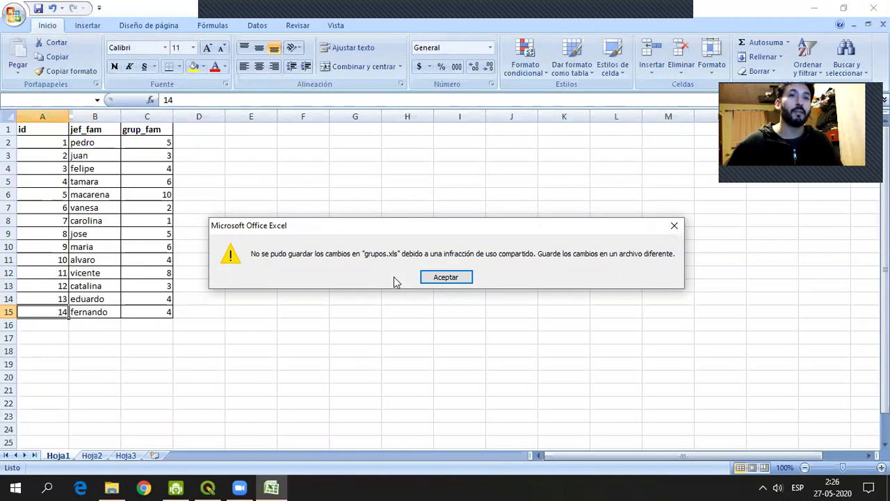
left_click(446, 277)
left_click(449, 277)
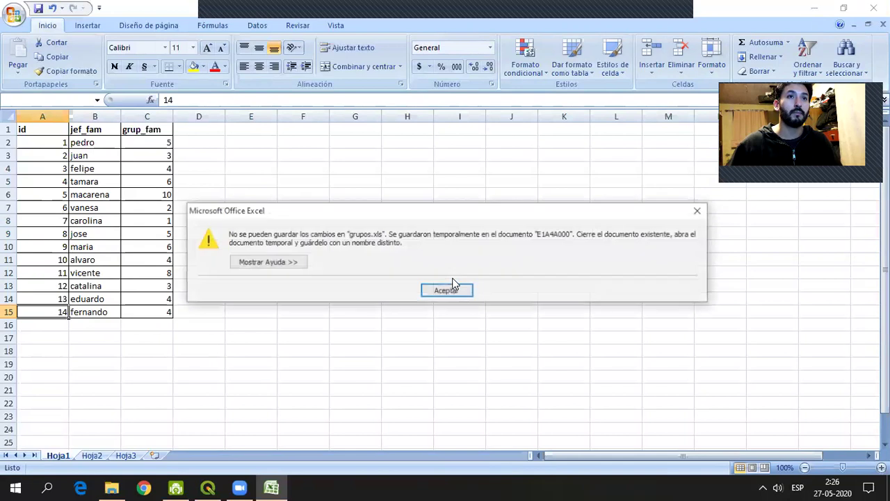
left_click(452, 289)
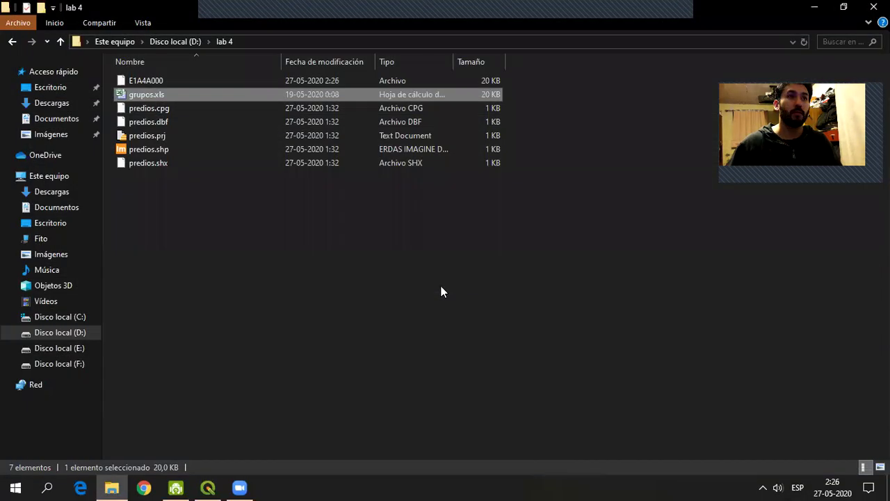
Delete the temporary file E1A4A000 from the lab 4 folder.
left_click(309, 278)
left_click(148, 82)
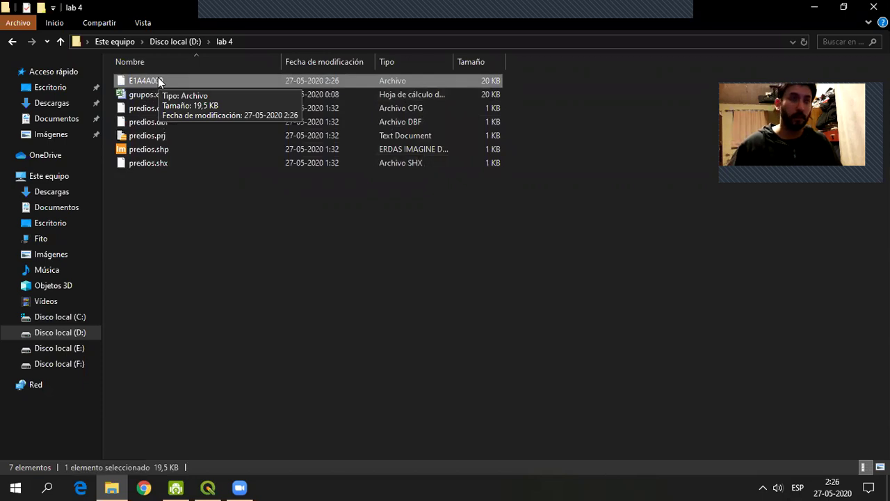
key("Delete")
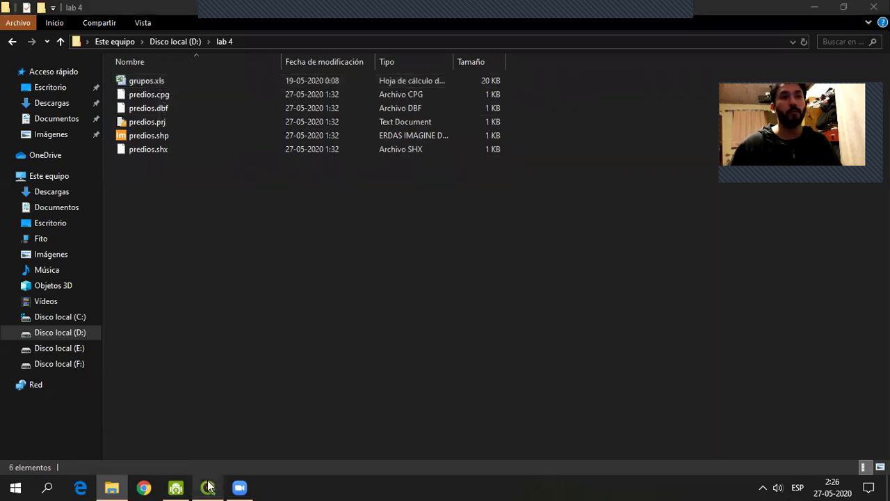
Switch to QGIS and remove the grupos Hoja1 table from the project.
left_click(208, 488)
right_click(100, 339)
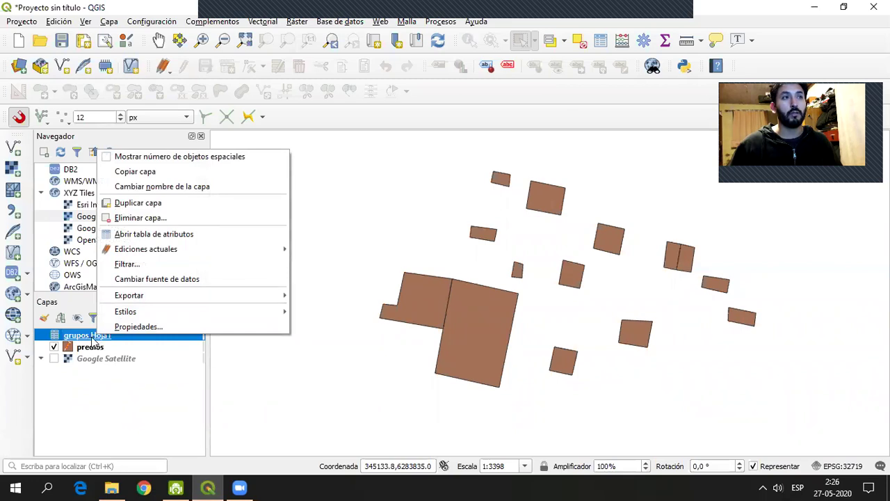
left_click(142, 218)
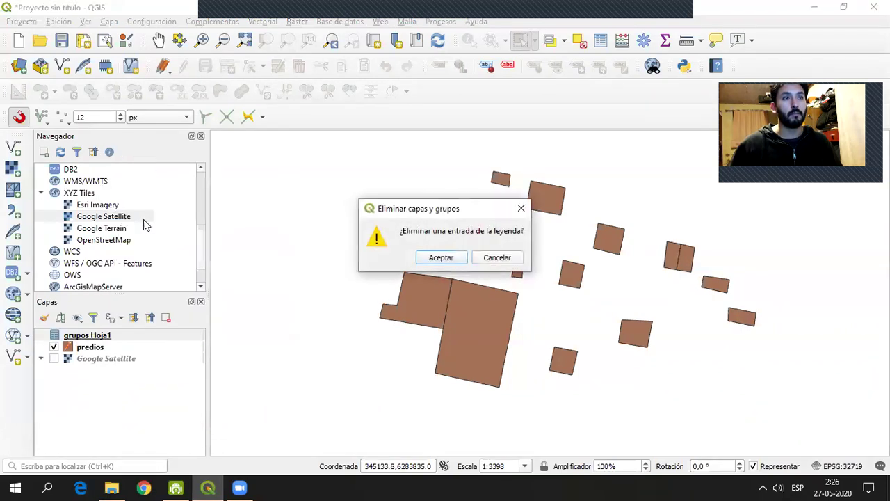
left_click(443, 258)
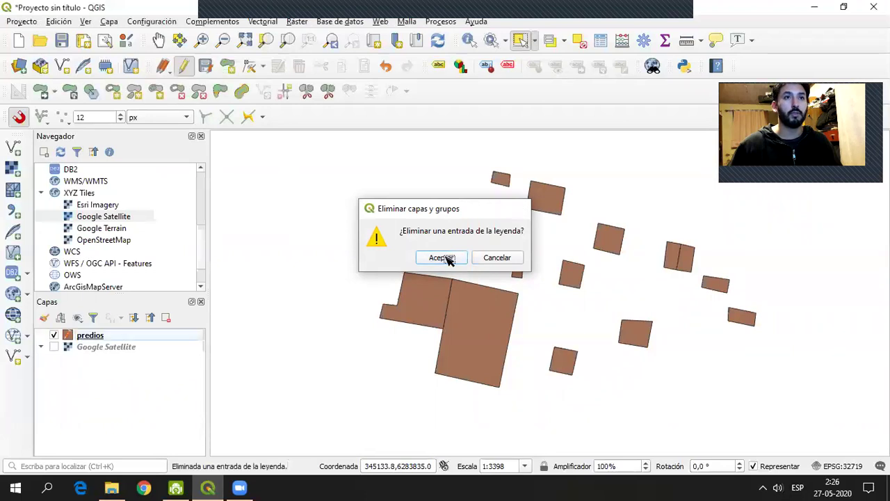
Return to the lab 4 folder, reopen grupos.xls in Excel and inspect which id cells hold formulas.
left_click(814, 7)
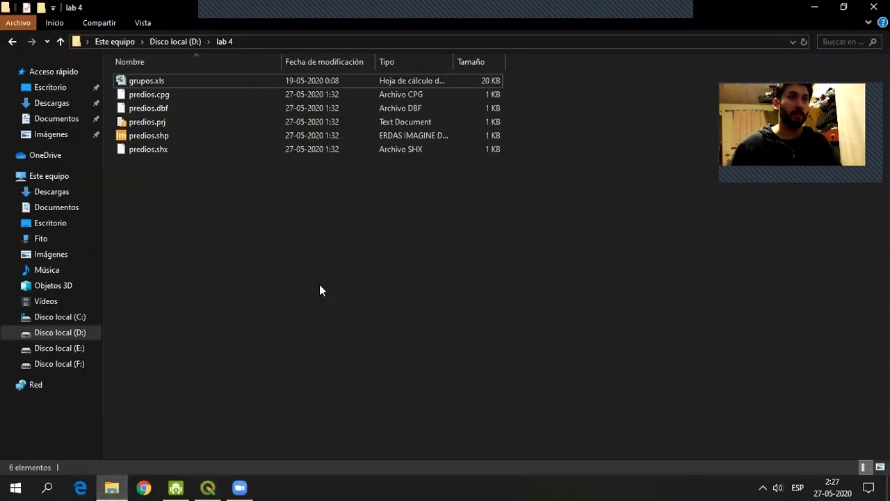
double_click(158, 82)
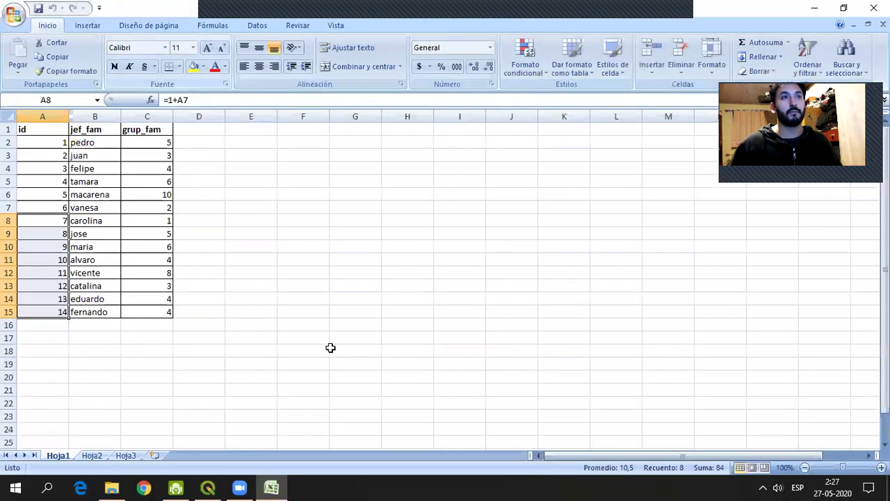
left_click(49, 233)
left_click(43, 260)
left_click(47, 233)
left_click(54, 208)
Replace the formulas in id cells A8:A15 with their values by copying them and pasting in place as Valores.
left_click_drag(58, 221, 60, 312)
key("ctrl+c")
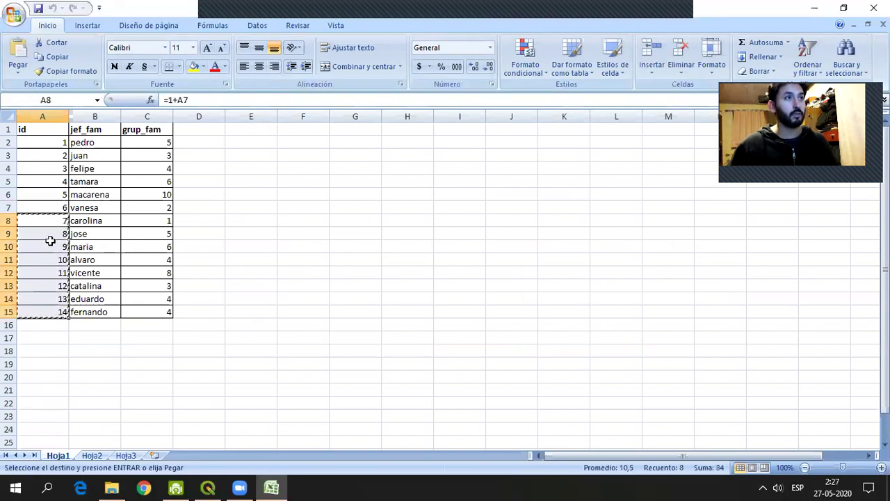
right_click(52, 220)
left_click(132, 272)
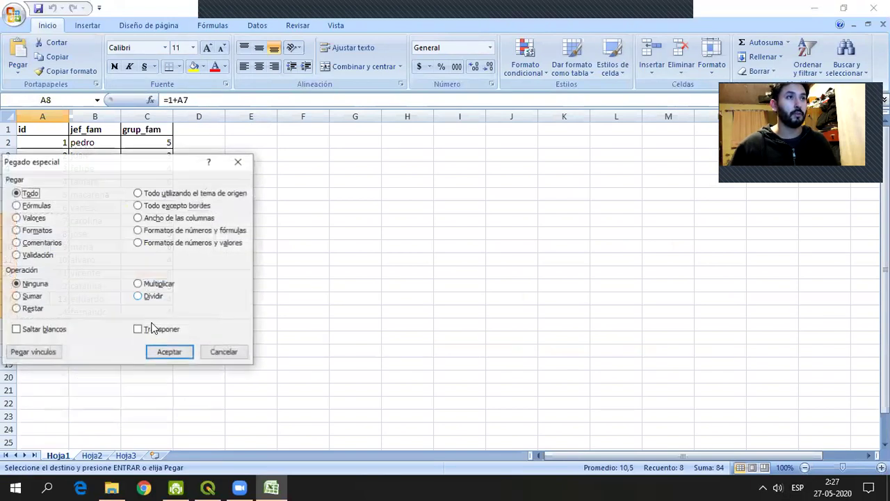
left_click(33, 219)
left_click(170, 352)
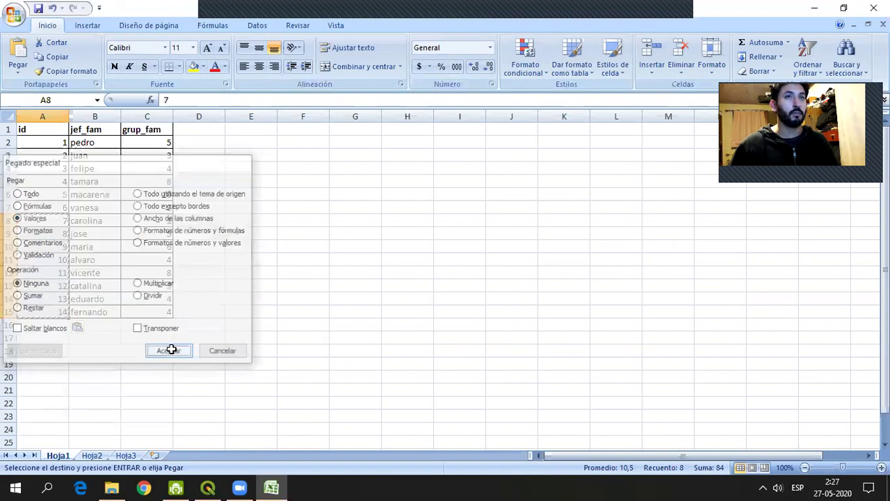
left_click(217, 338)
Check several id cells for plain numbers and close the workbook, saving the changes to grupos.xls.
left_click(60, 246)
left_click(58, 207)
left_click(61, 272)
left_click(64, 311)
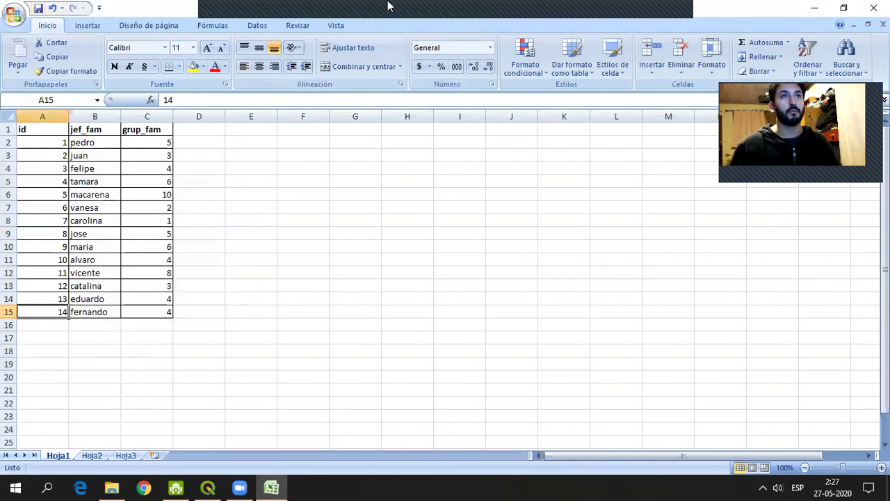
left_click(874, 7)
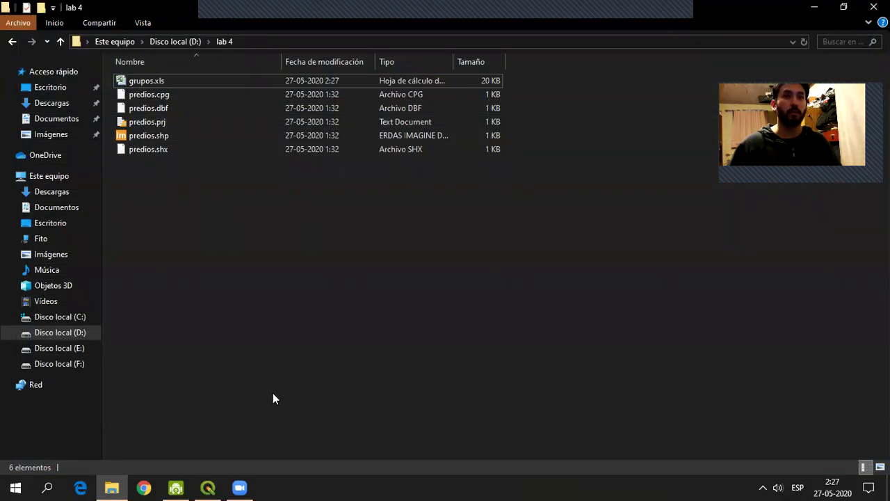
Switch to QGIS and add grupos.xls from D:\lab 4 as a vector data source, with the file filter Todos los archivos.
left_click(208, 486)
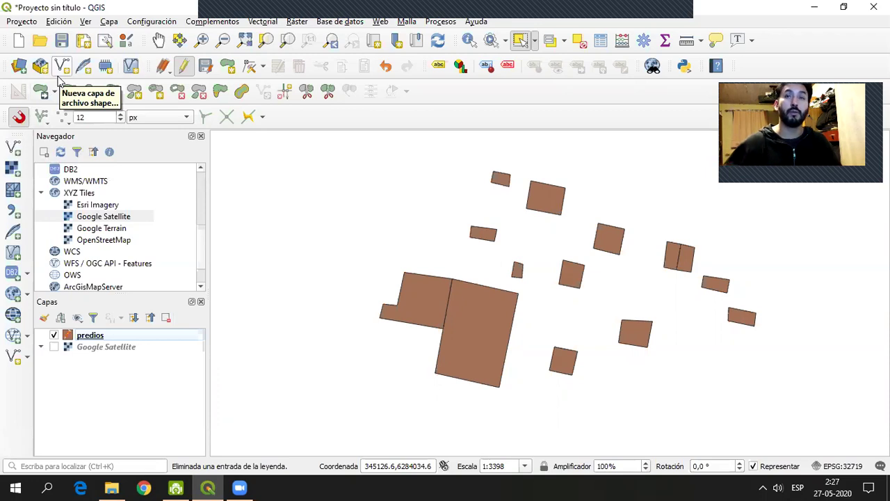
left_click(12, 147)
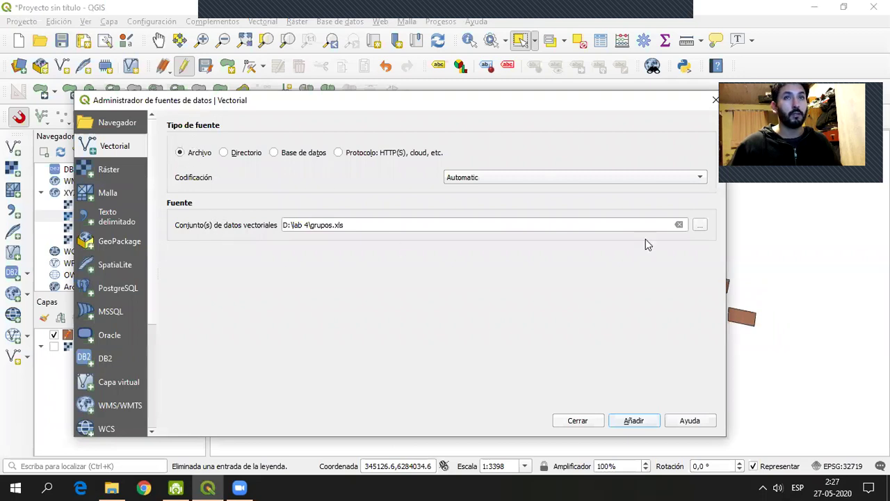
left_click(699, 225)
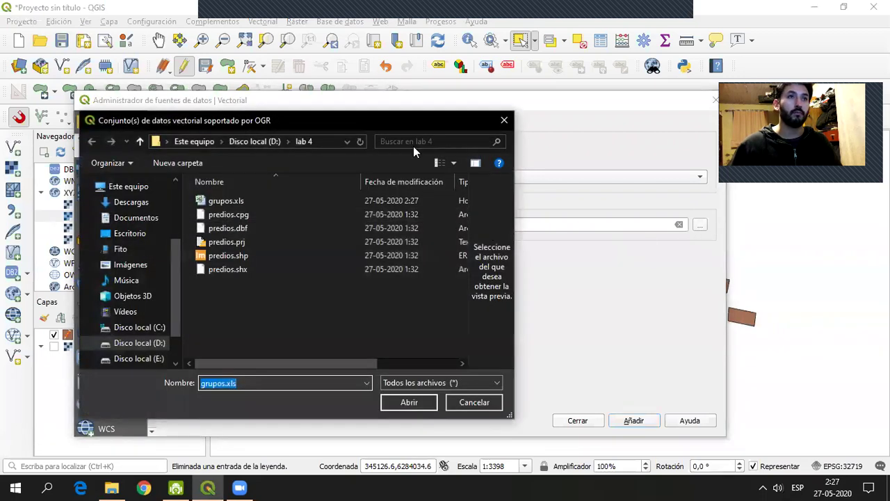
key("Return")
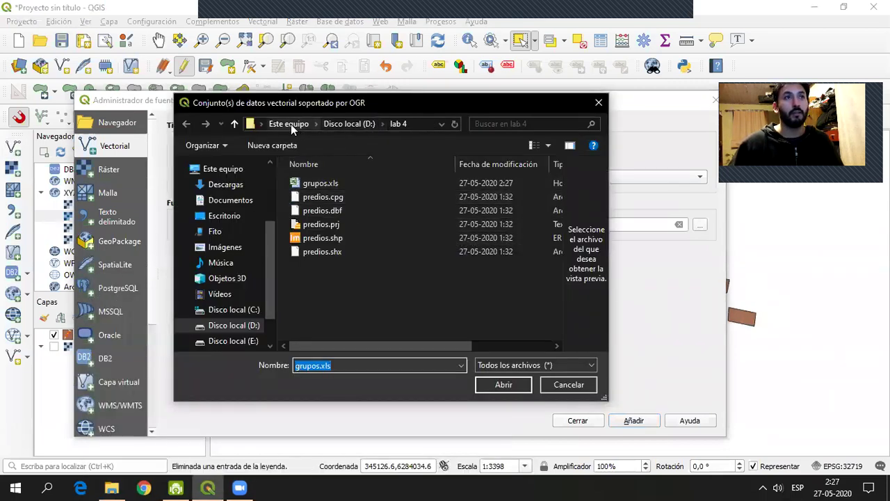
left_click(291, 123)
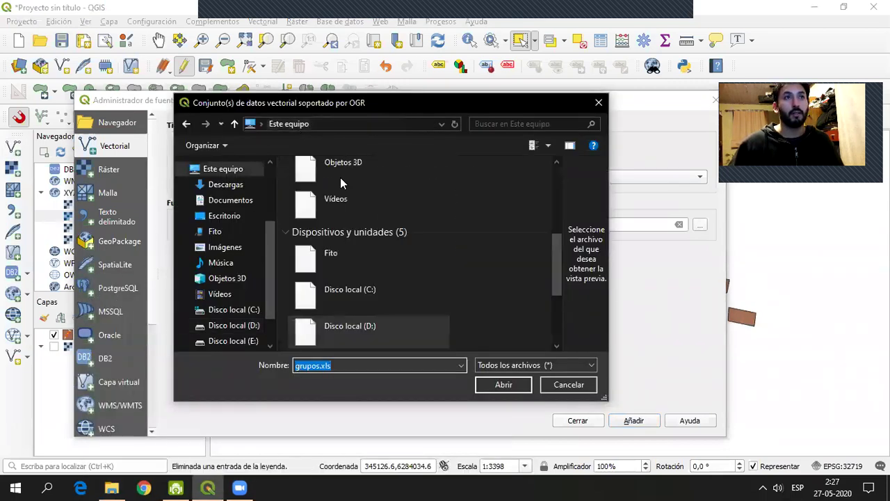
double_click(396, 338)
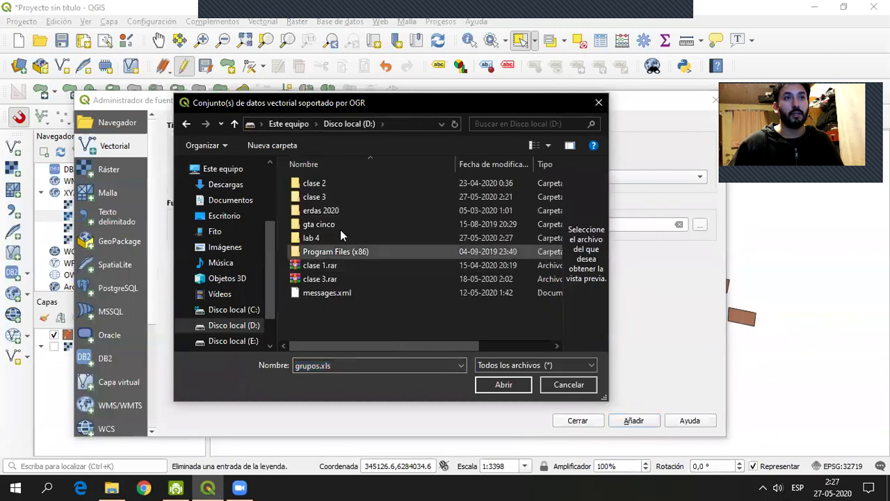
double_click(334, 238)
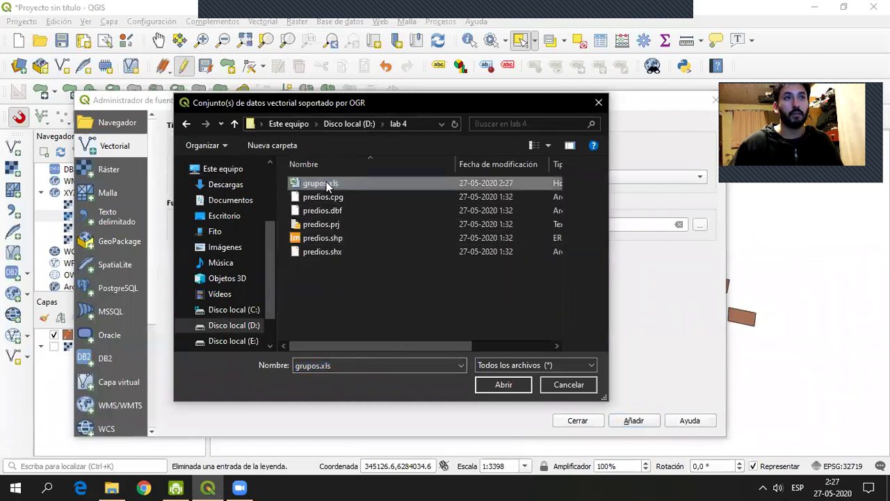
left_click(567, 365)
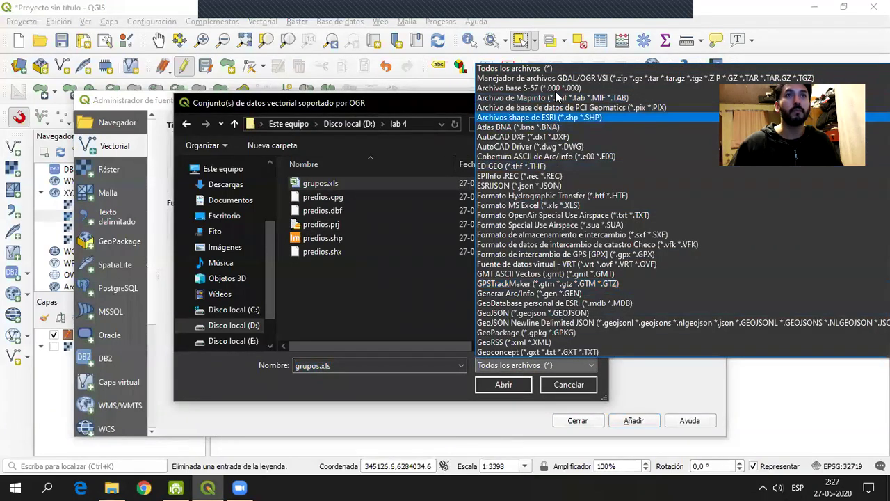
left_click(525, 71)
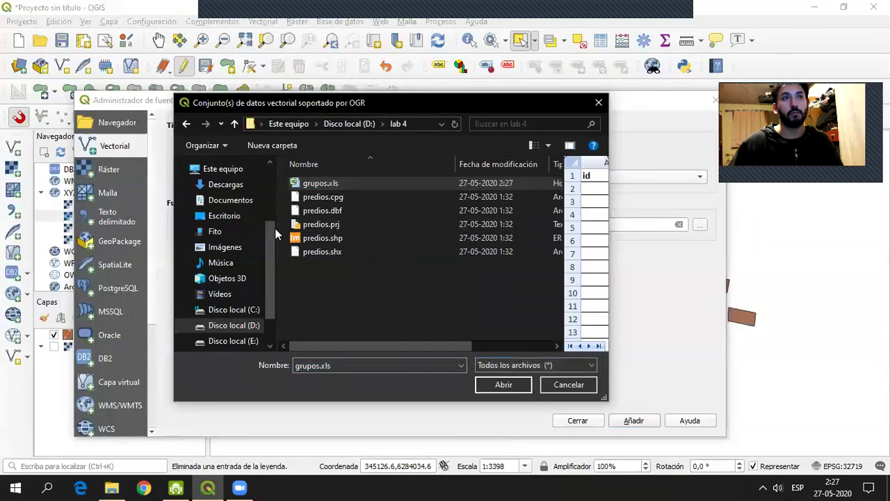
left_click(513, 386)
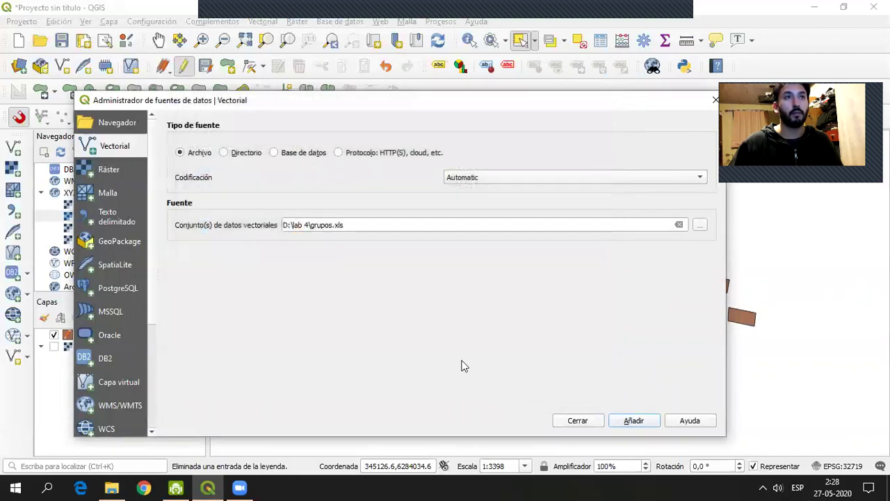
left_click(633, 420)
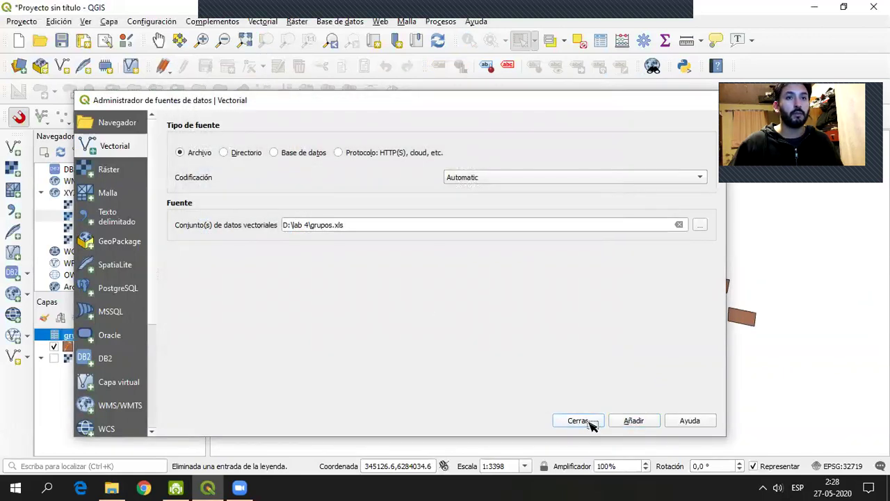
left_click(577, 420)
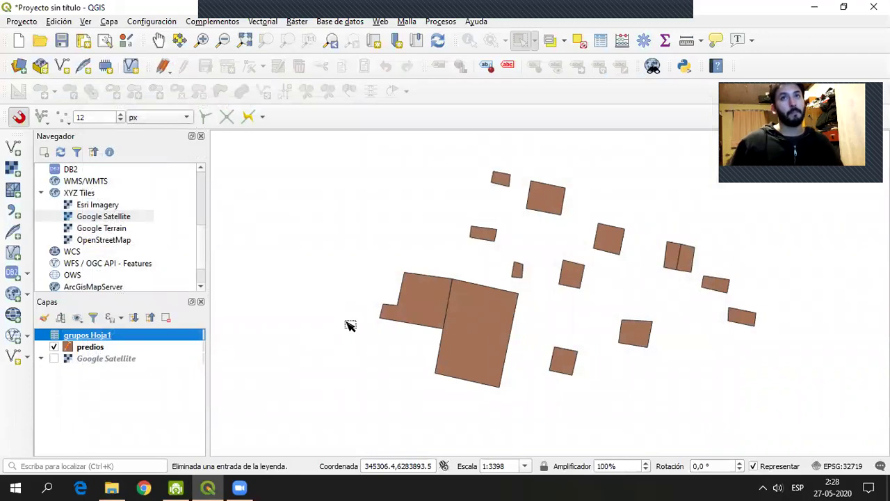
Open the attribute table of grupos Hoja1 and sort it by id in ascending order.
right_click(80, 338)
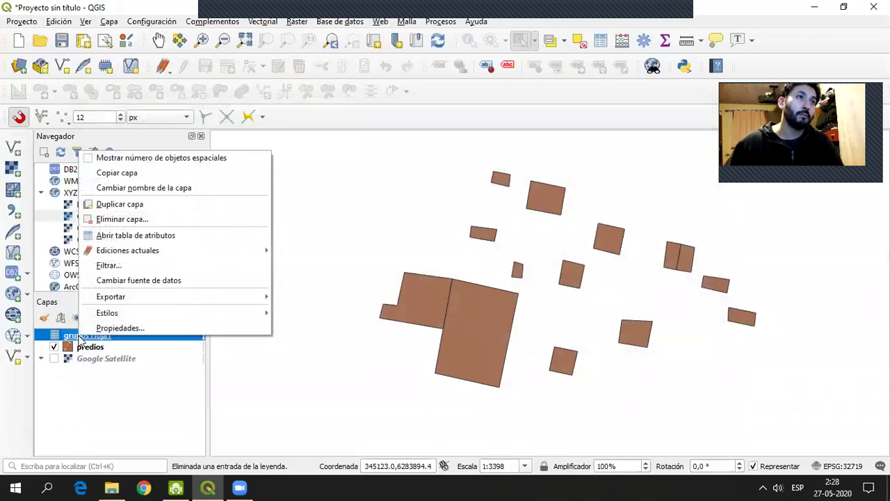
left_click(136, 235)
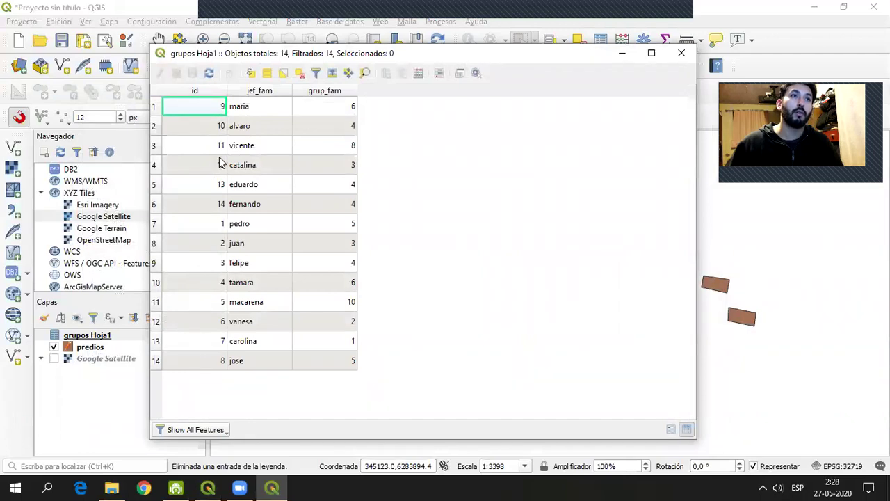
left_click(218, 92)
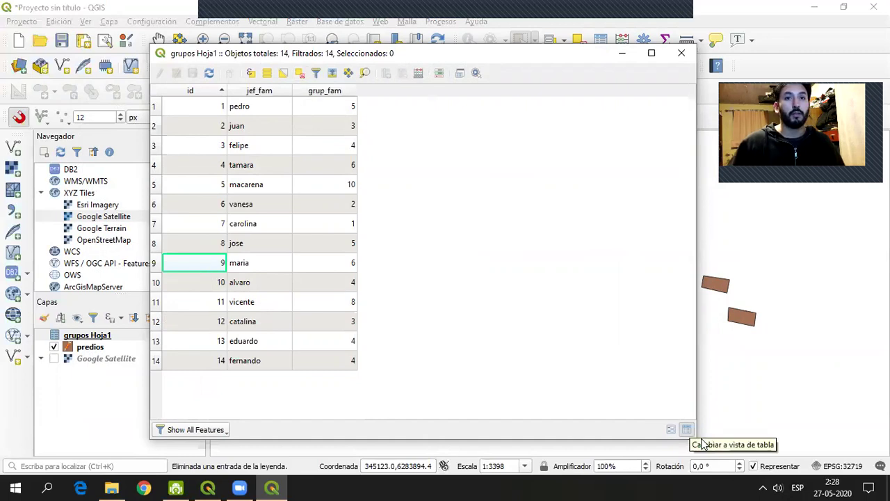
Shrink the grupos Hoja1 table window and arrange it beside the predios polygons to examine the records alongside the map.
left_click_drag(699, 442, 397, 419)
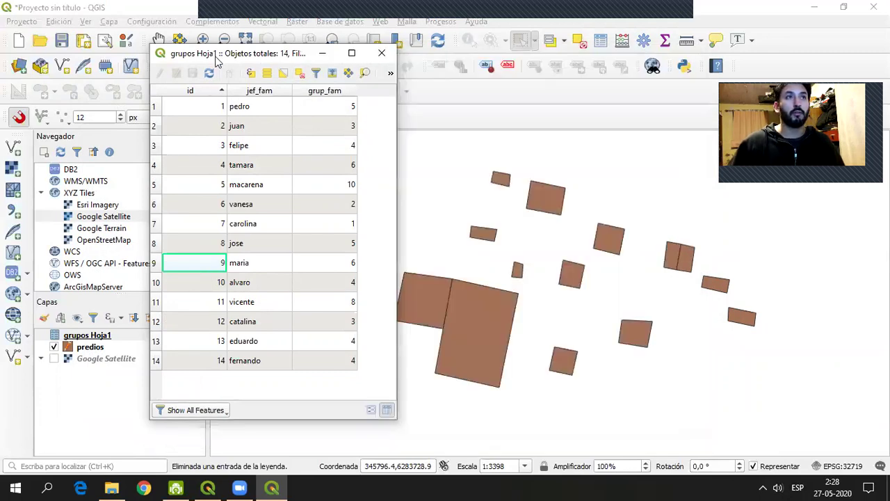
left_click_drag(235, 61, 609, 80)
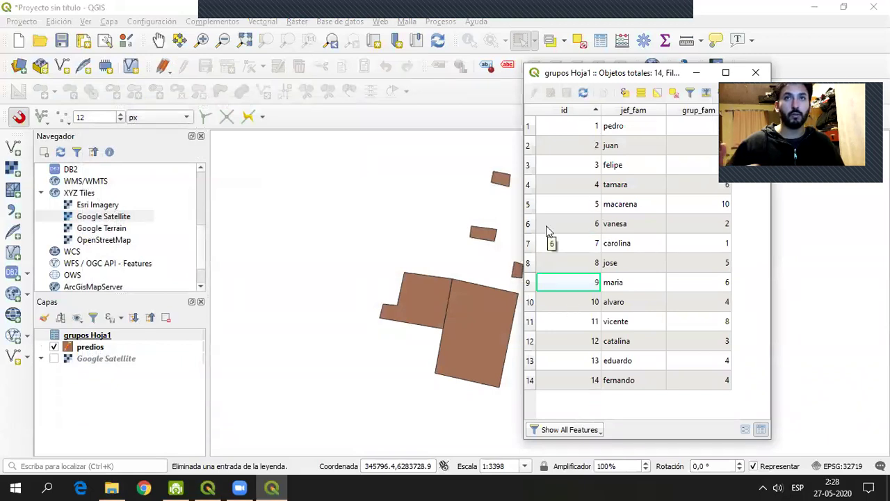
left_click_drag(427, 265, 319, 265)
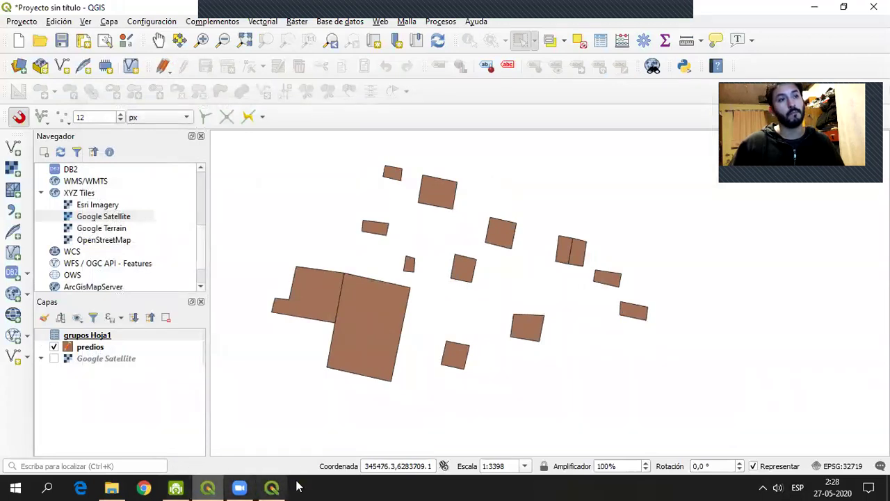
mouse_move(278, 485)
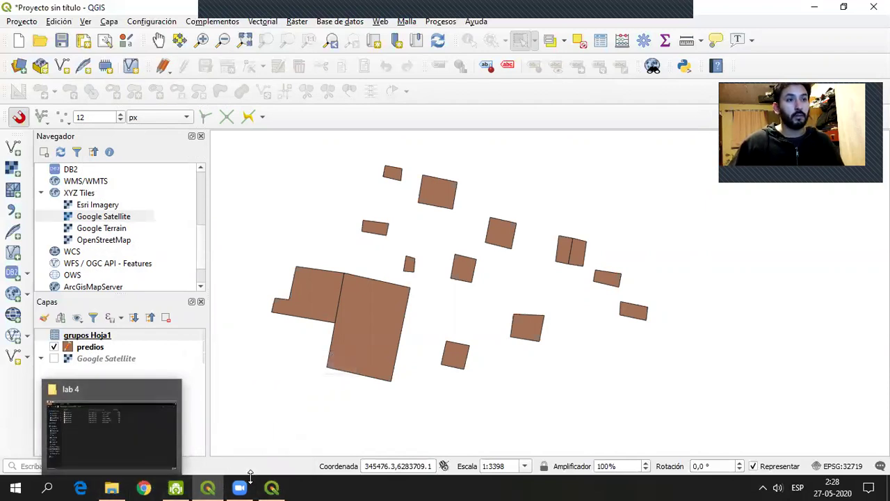
left_click(207, 487)
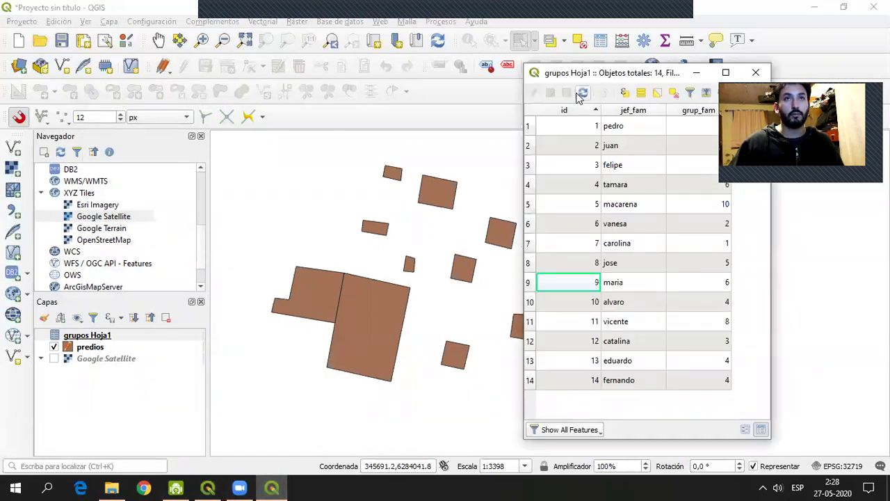
left_click_drag(588, 75, 675, 75)
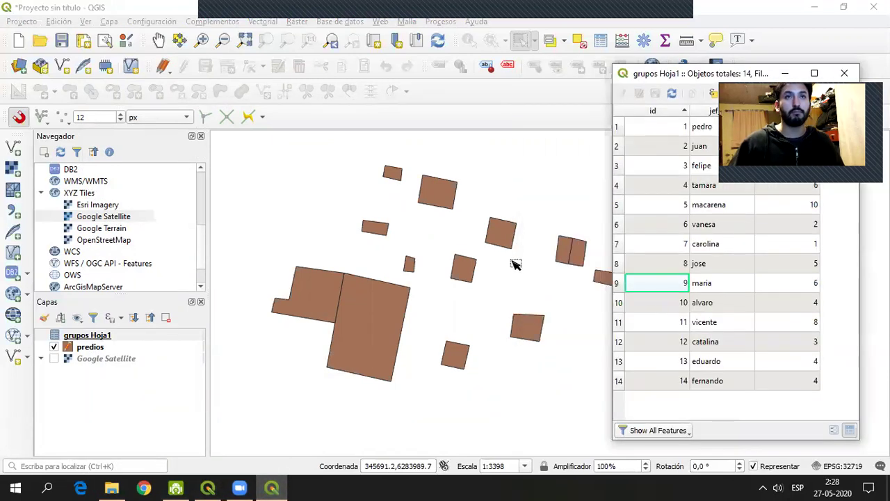
left_click_drag(512, 262, 479, 253)
left_click(273, 487)
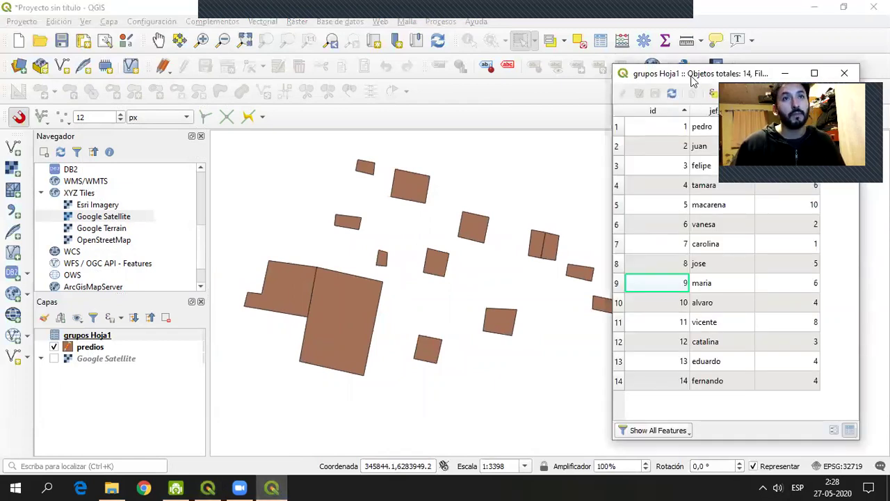
left_click_drag(692, 78, 620, 77)
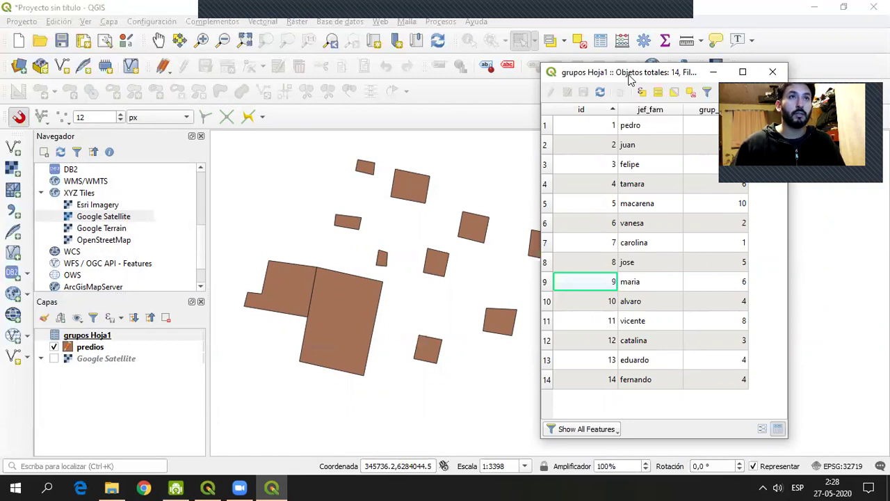
left_click_drag(629, 78, 483, 61)
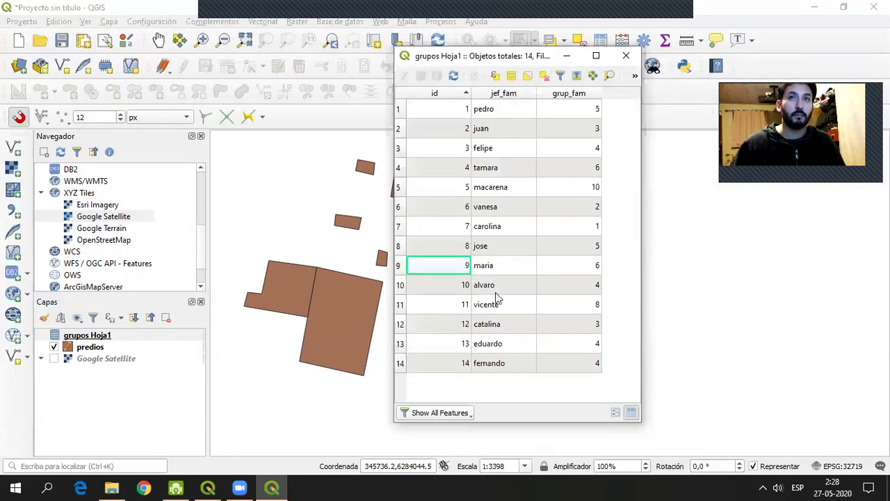
Select sample rows in the grupos Hoja1 table up to the macarena record, clear the selection and close the table.
left_click(399, 167)
left_click(399, 147, "shift")
left_click(400, 195, "shift")
left_click_drag(497, 60, 484, 57)
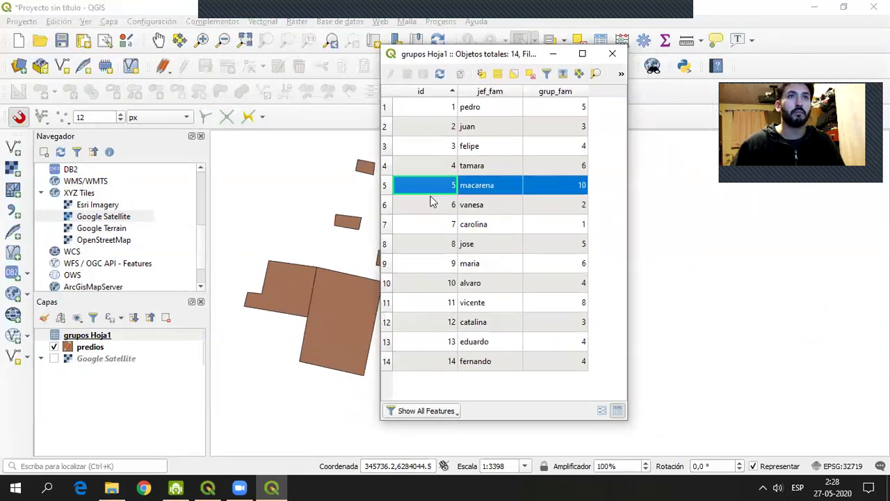
left_click(530, 74)
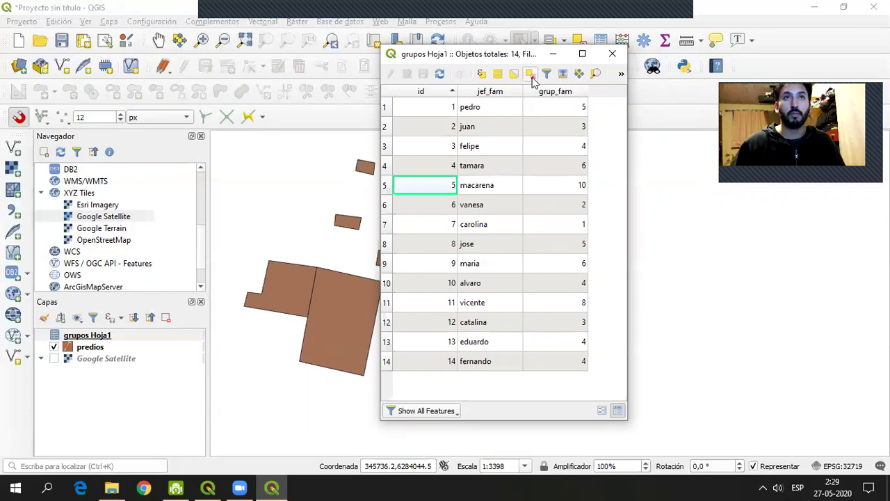
left_click(612, 56)
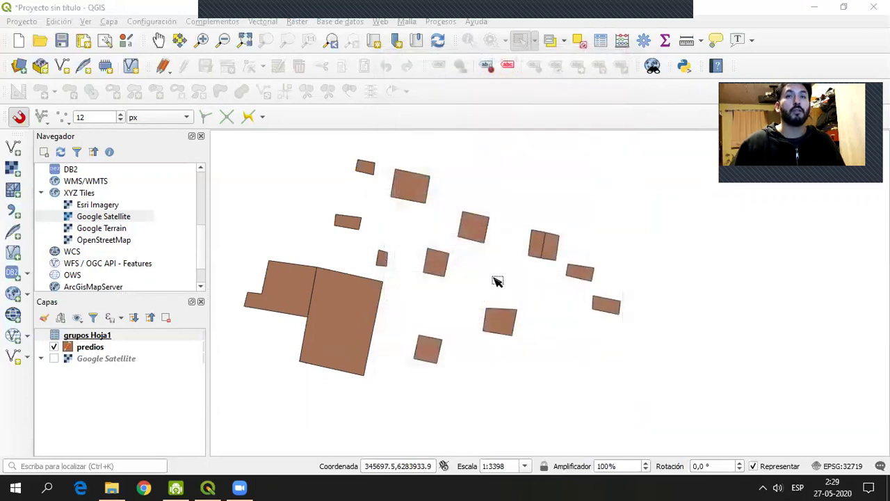
Open the join settings of the predios layer and start a new vector join with grupos Hoja1 as the join layer.
right_click(91, 348)
left_click(97, 352)
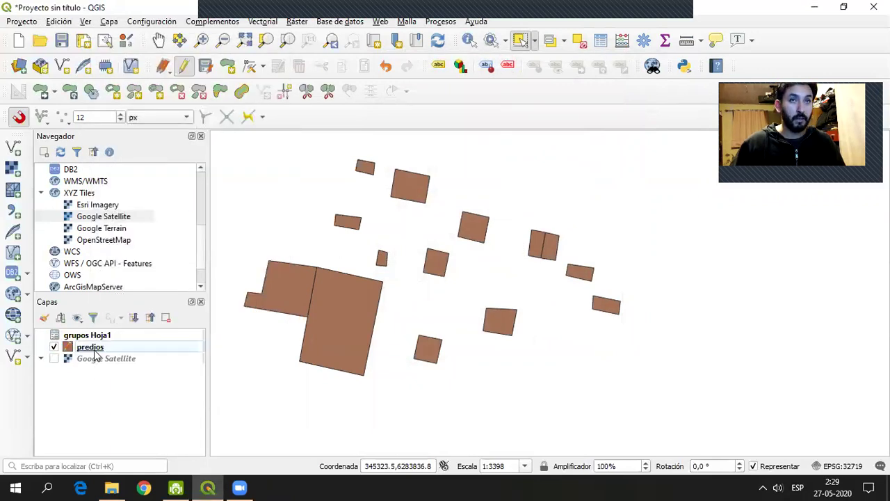
left_click(96, 351)
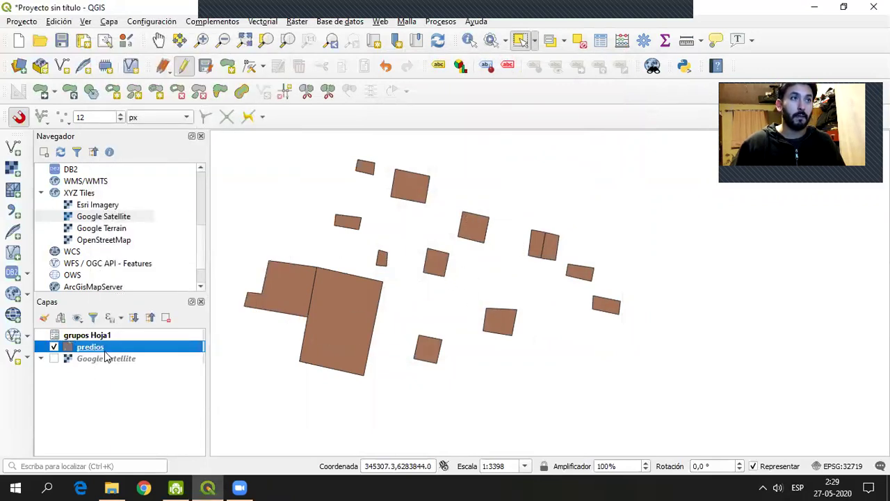
right_click(95, 351)
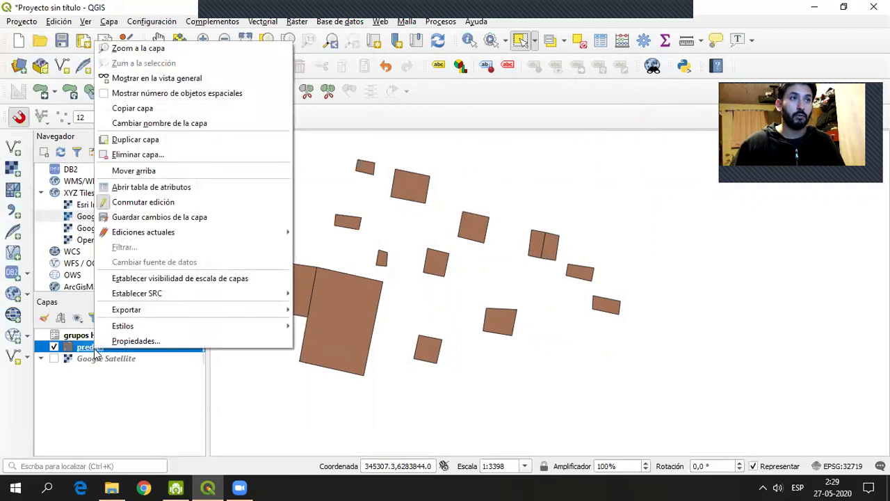
left_click(132, 341)
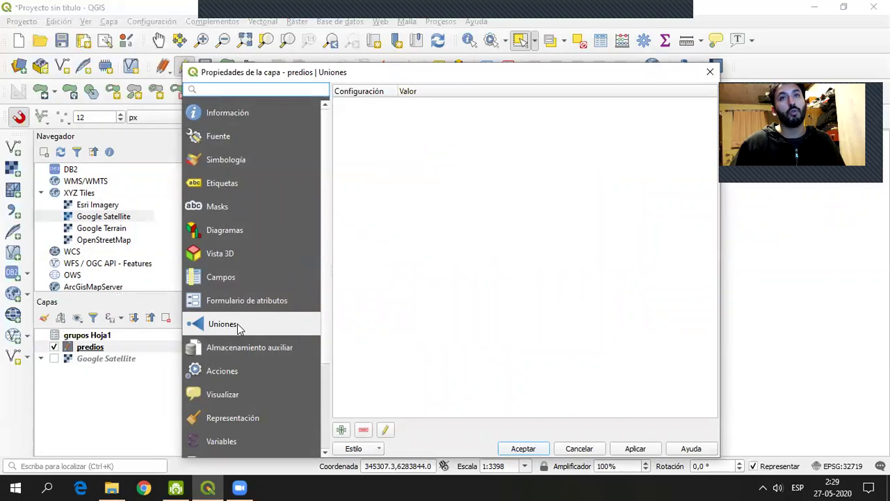
left_click(341, 429)
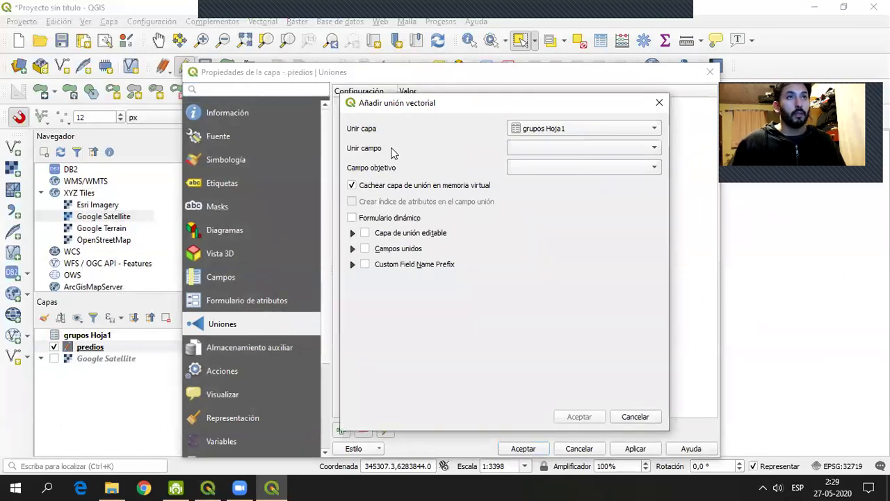
left_click(566, 129)
left_click(605, 128)
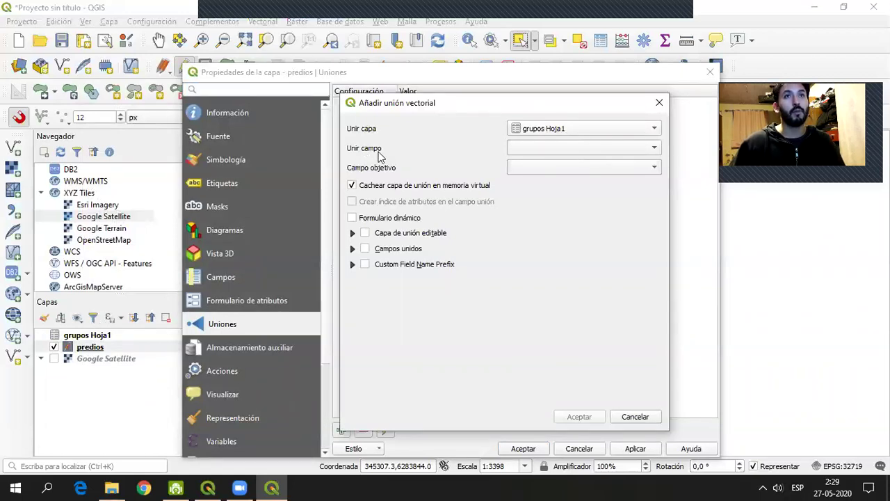
Set id as both the join field and the target field, enable Formulario dinámico, and apply the join to predios.
left_click(652, 148)
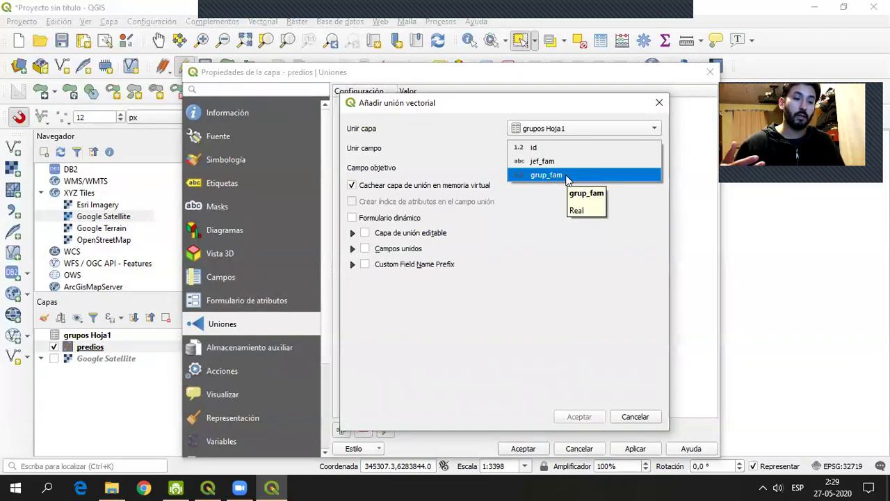
left_click(542, 149)
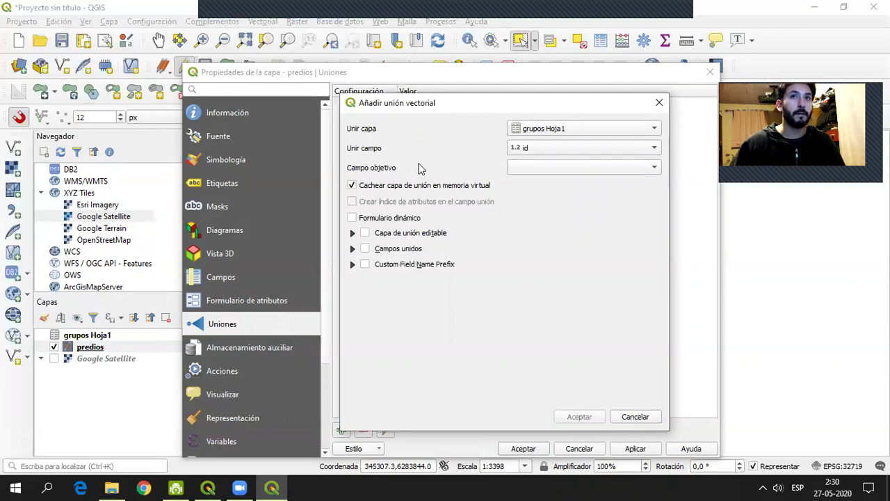
left_click(640, 168)
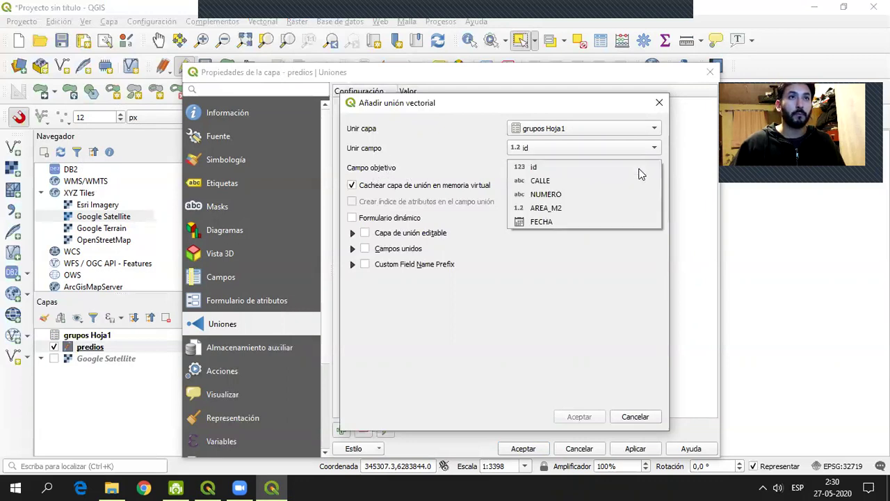
left_click(535, 171)
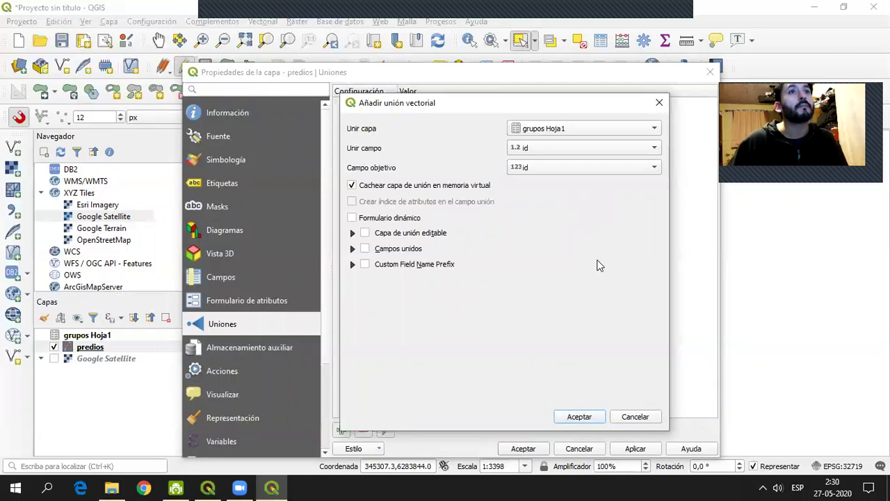
left_click(388, 221)
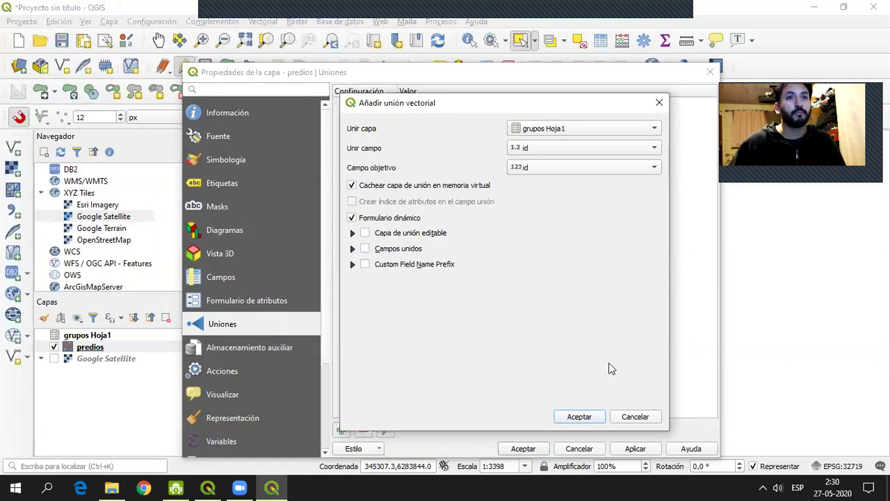
left_click(580, 416)
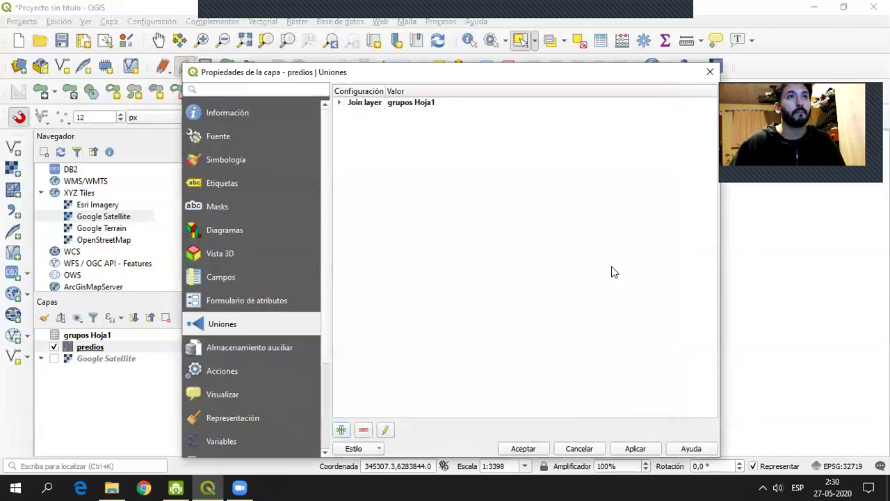
left_click(639, 449)
left_click(526, 448)
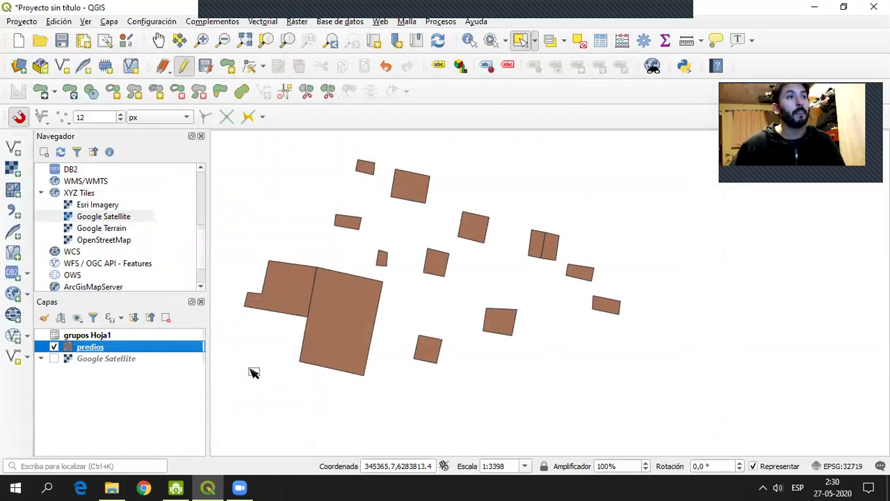
Open the predios attribute table, widen it to show the joined jef_fam and grup_fam columns, and sort it by id in ascending order.
right_click(98, 353)
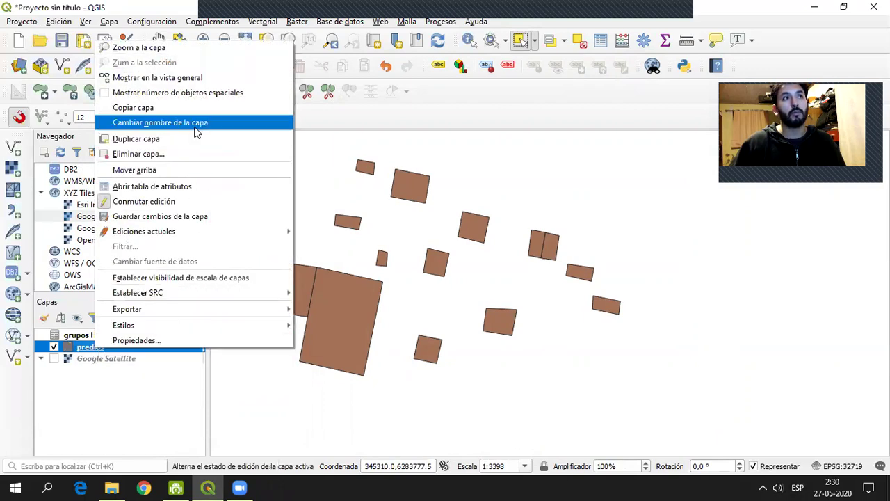
left_click(164, 193)
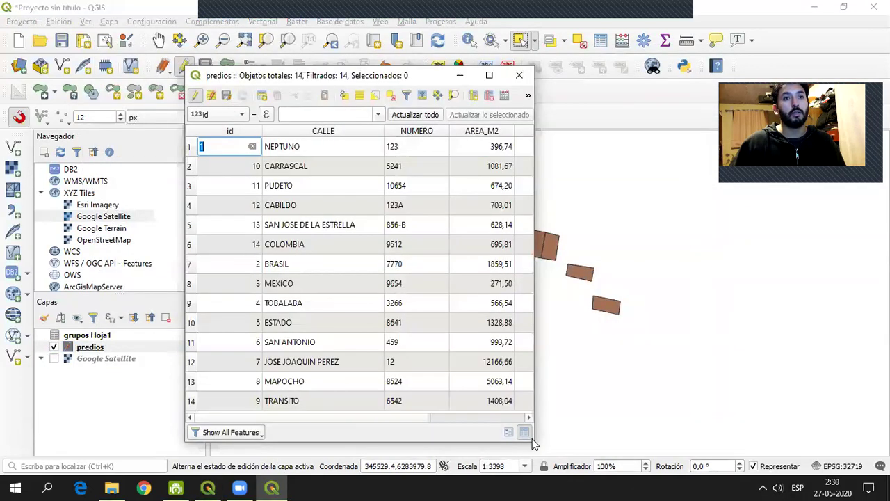
left_click_drag(534, 442, 763, 438)
left_click(613, 132)
left_click(671, 133)
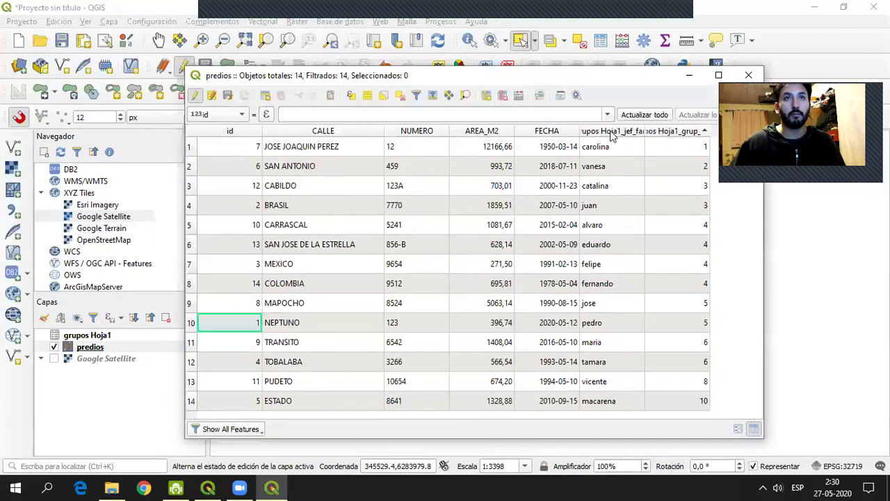
left_click(233, 136)
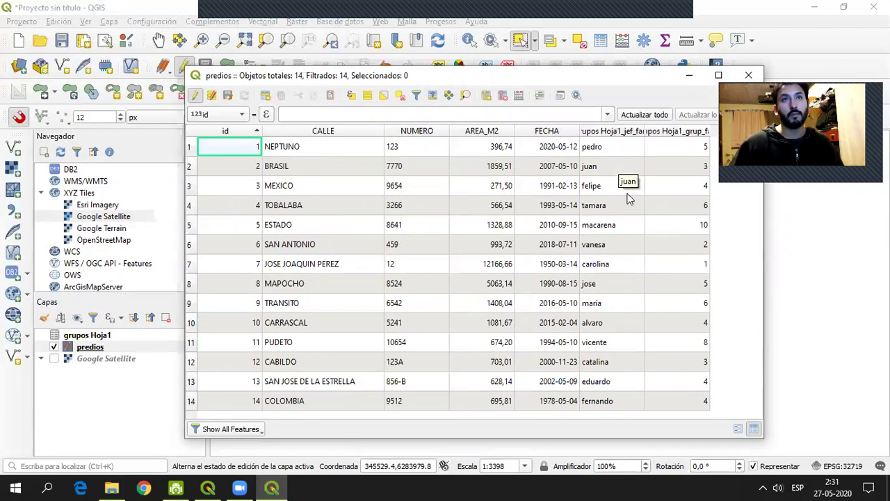
Reposition and widen the predios table window to review the joined family head and group size of each parcel.
left_click_drag(571, 76, 493, 76)
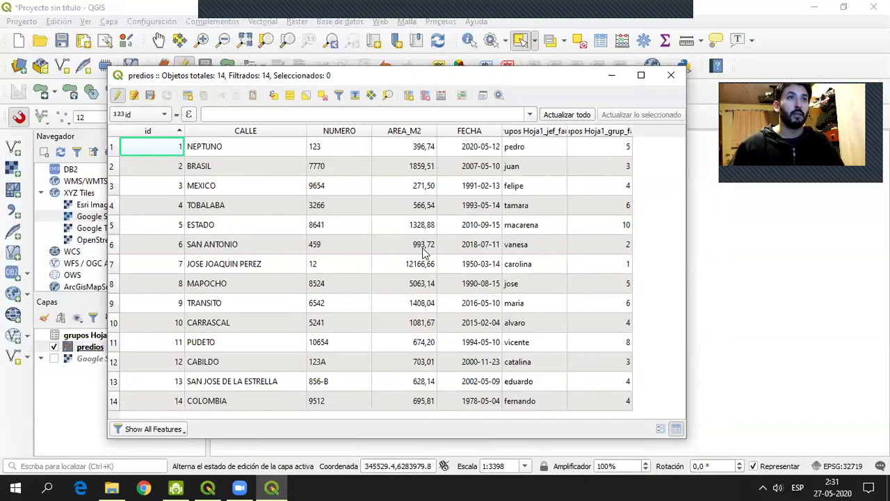
left_click_drag(400, 82, 417, 94)
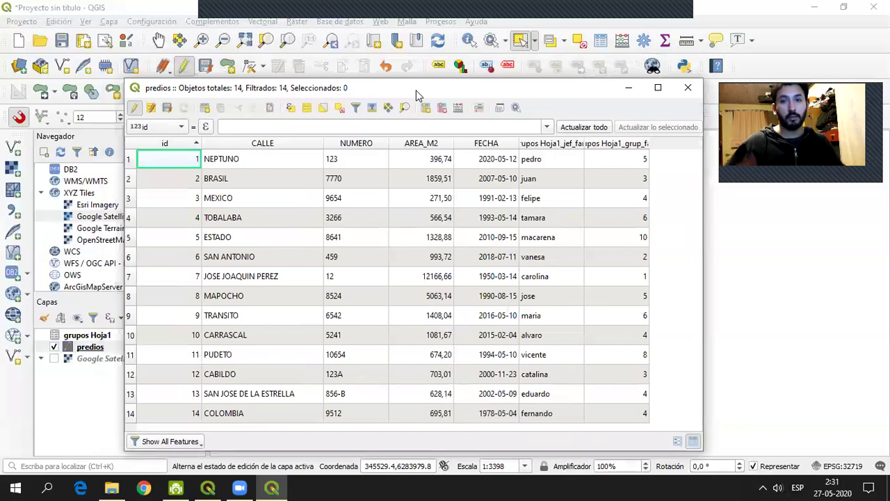
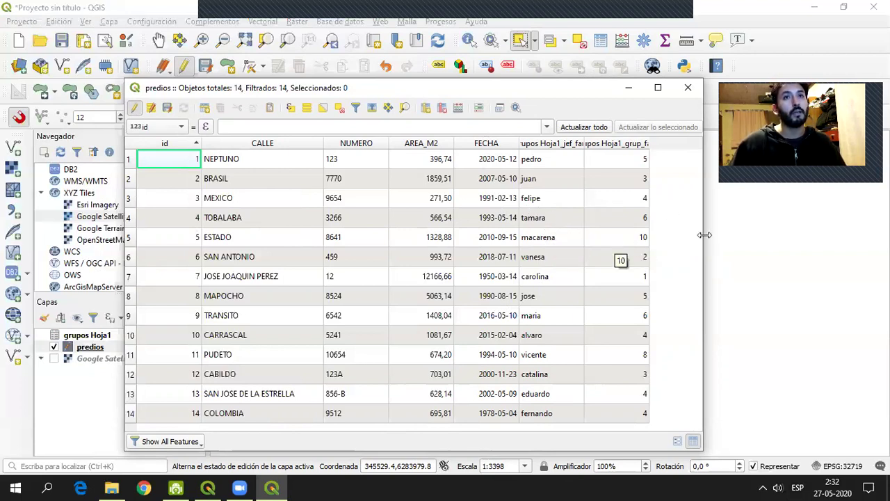
left_click_drag(703, 235, 796, 234)
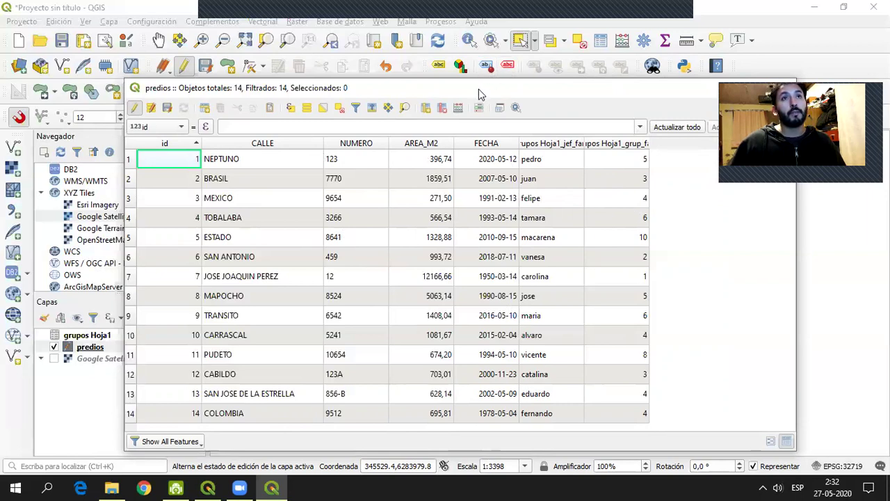
left_click_drag(478, 89, 434, 88)
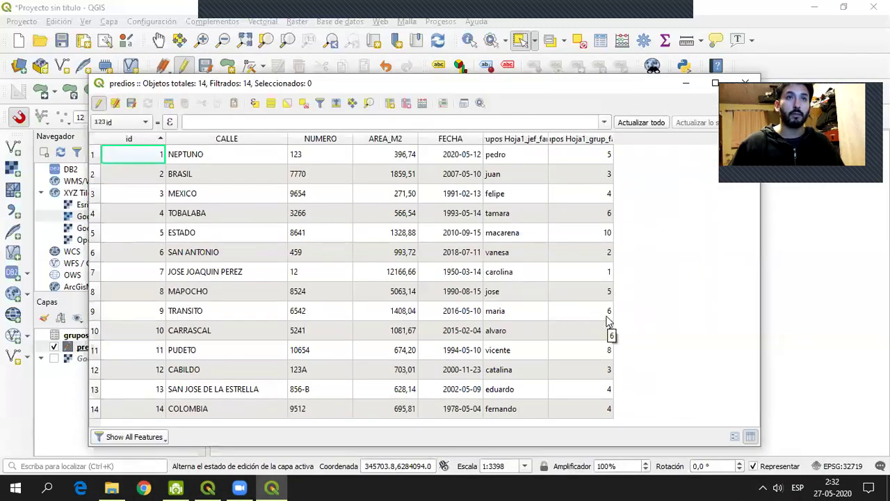
left_click_drag(497, 78, 486, 61)
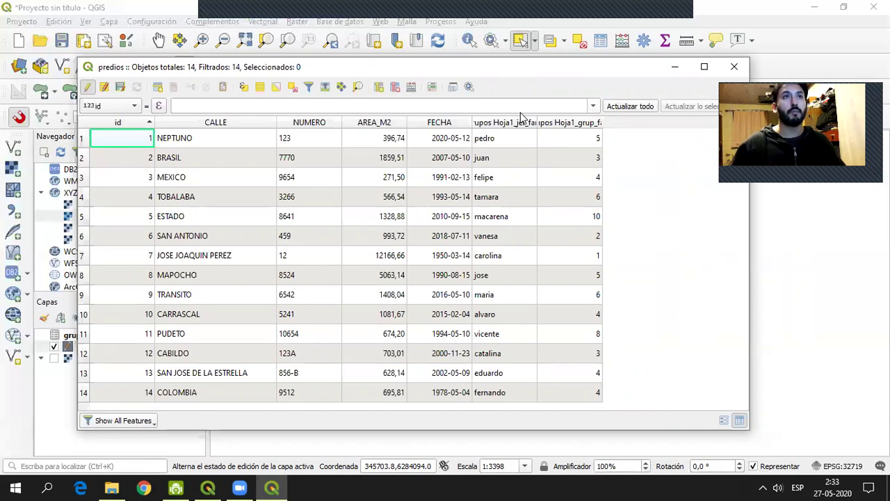
Review the joined family columns in the predios attribute table and close the table.
mouse_move(472, 70)
left_mouse_down()
mouse_move(480, 97)
mouse_move(468, 84)
left_mouse_up()
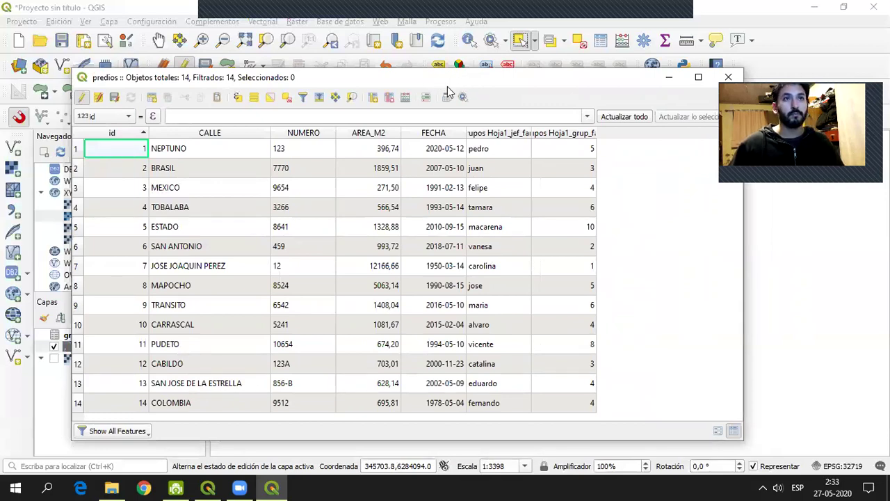
left_click_drag(448, 86, 502, 95)
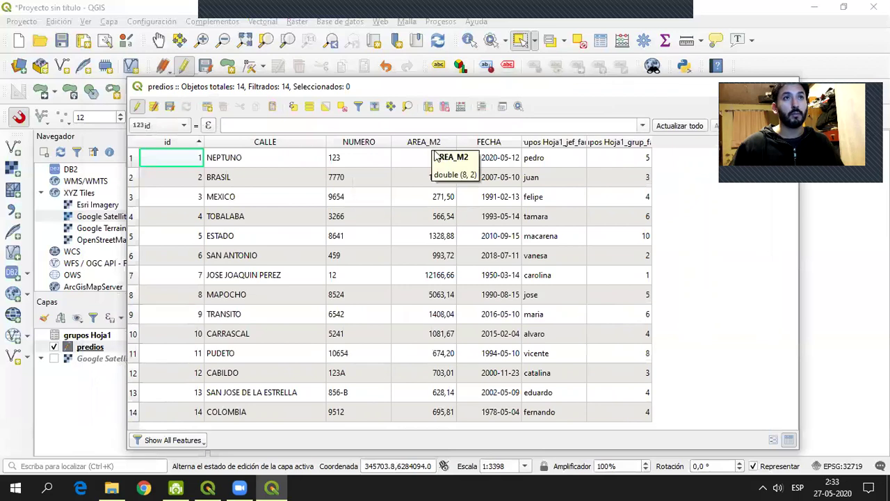
left_click_drag(427, 86, 336, 36)
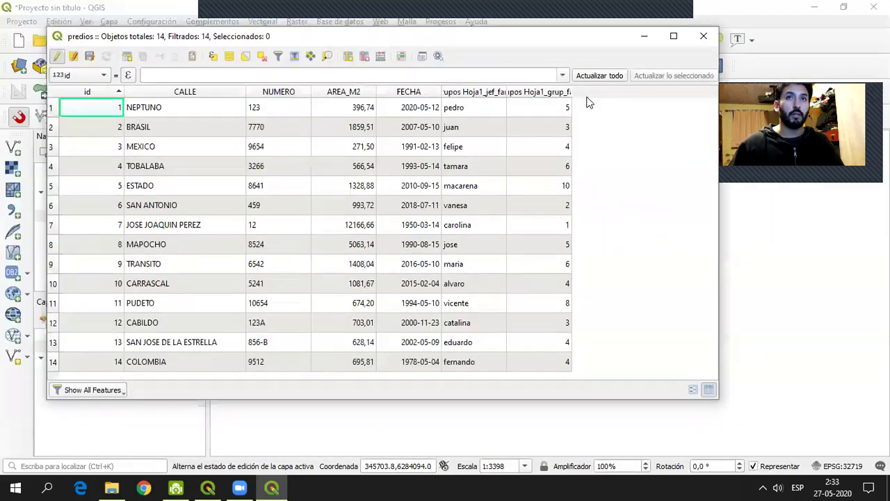
left_click_drag(501, 42, 532, 57)
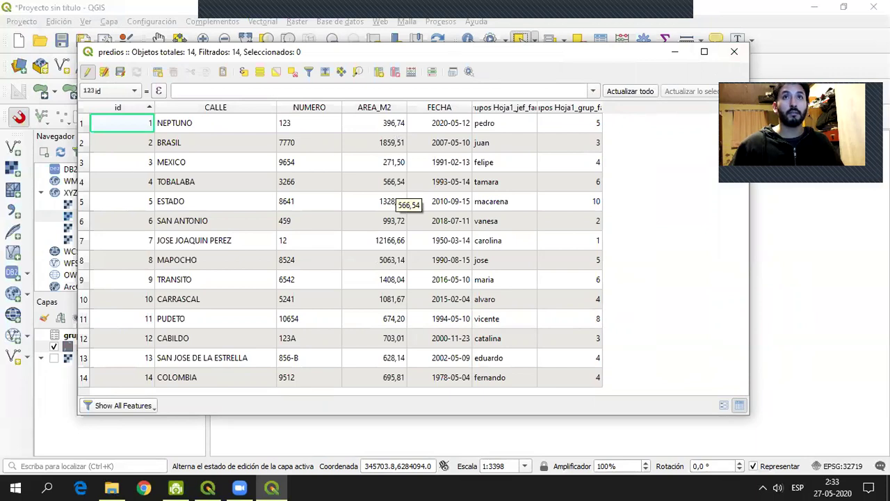
left_click(736, 57)
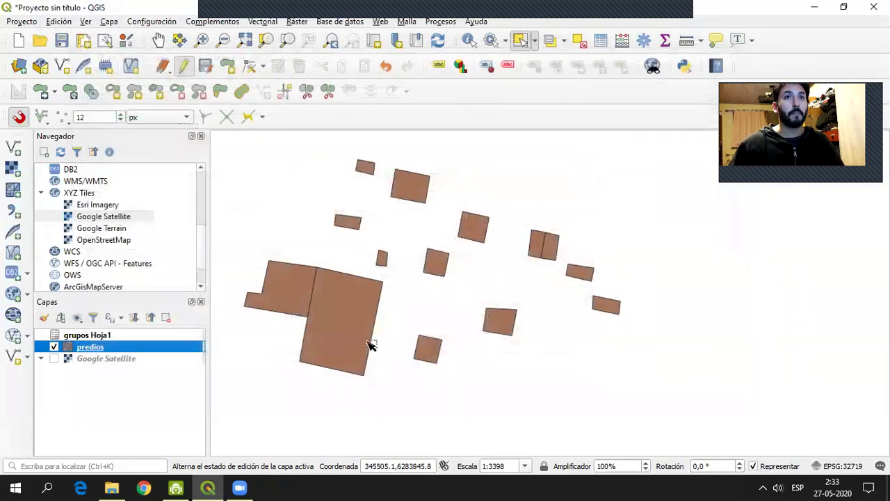
Open the symbology properties of the predios layer and set a Graduado style based on AREA_M2.
right_click(96, 347)
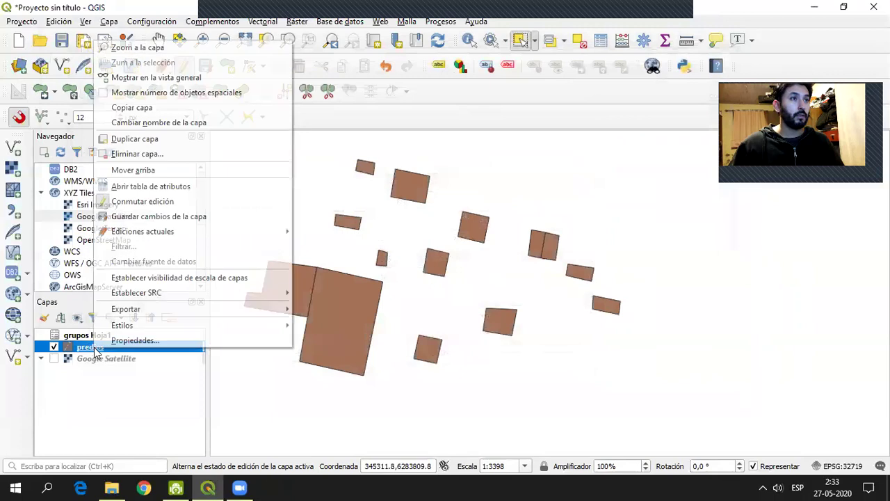
left_click(134, 340)
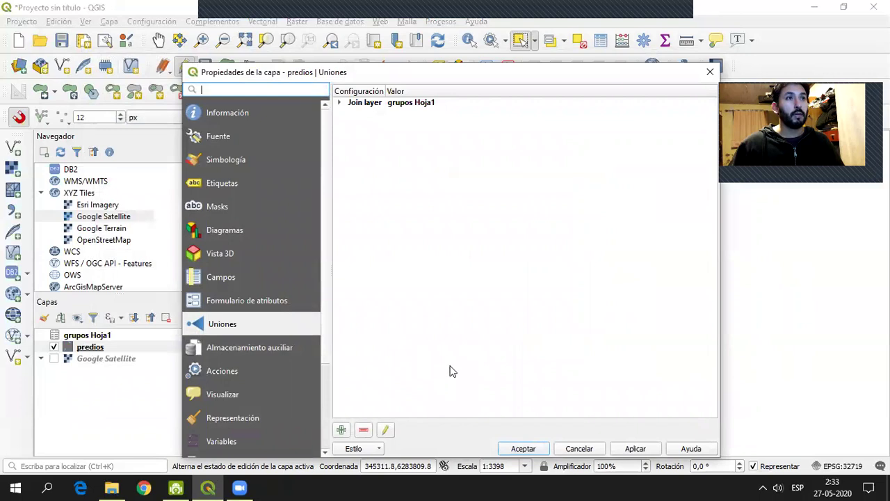
left_click(235, 162)
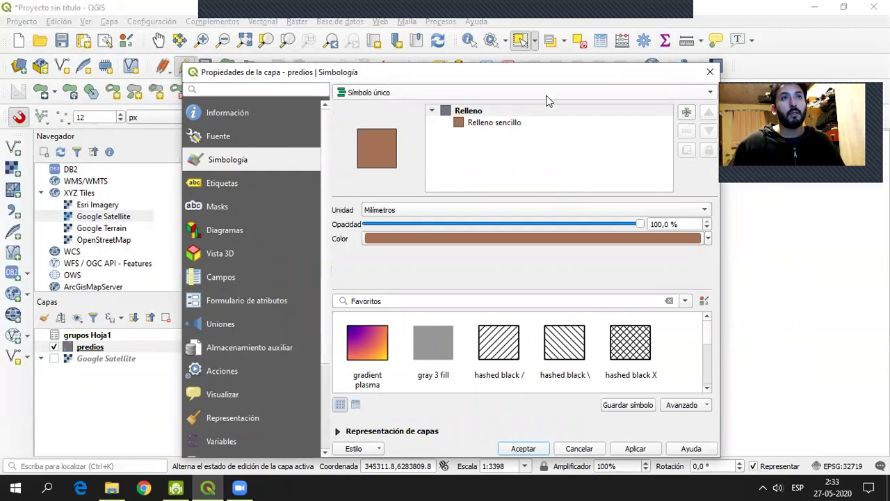
left_click(711, 93)
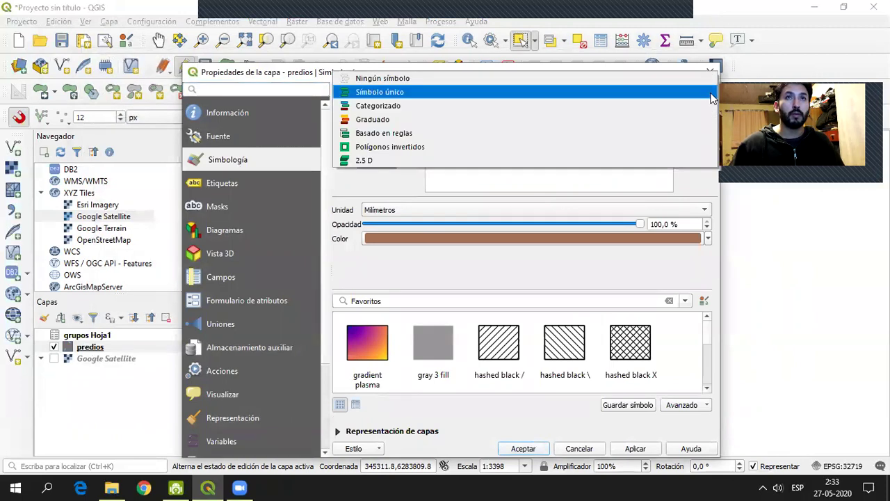
left_click(386, 121)
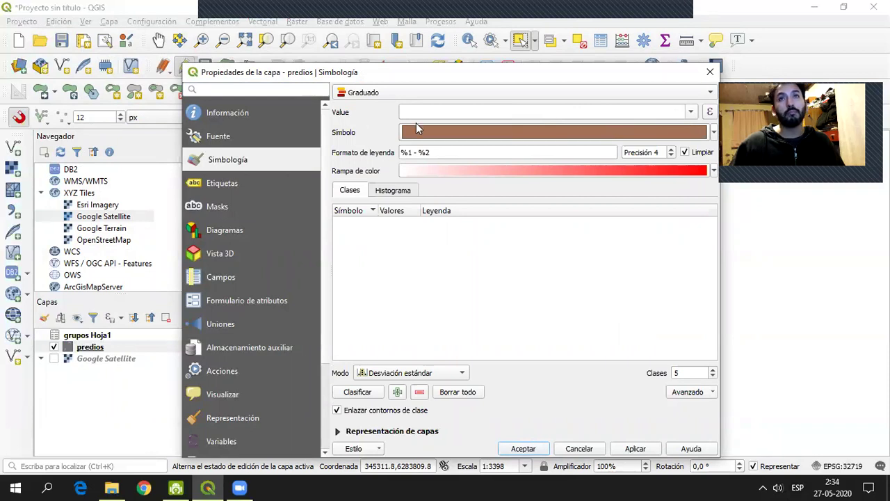
left_click(691, 112)
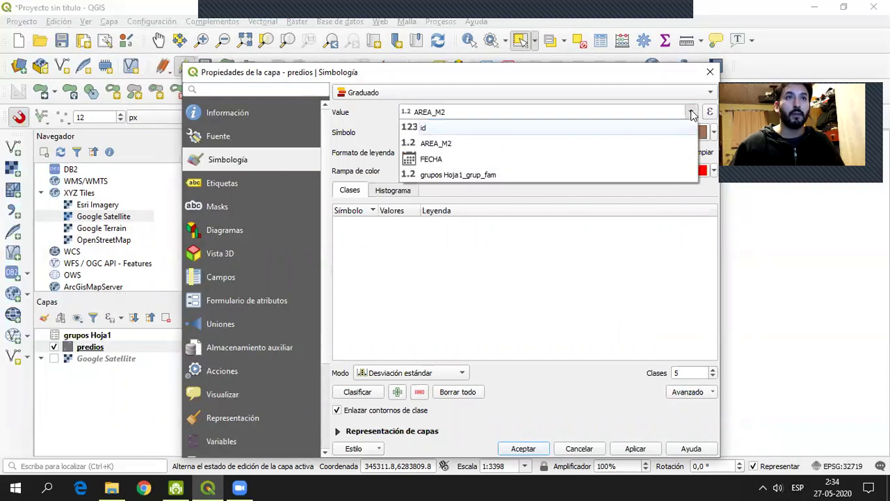
left_click(454, 143)
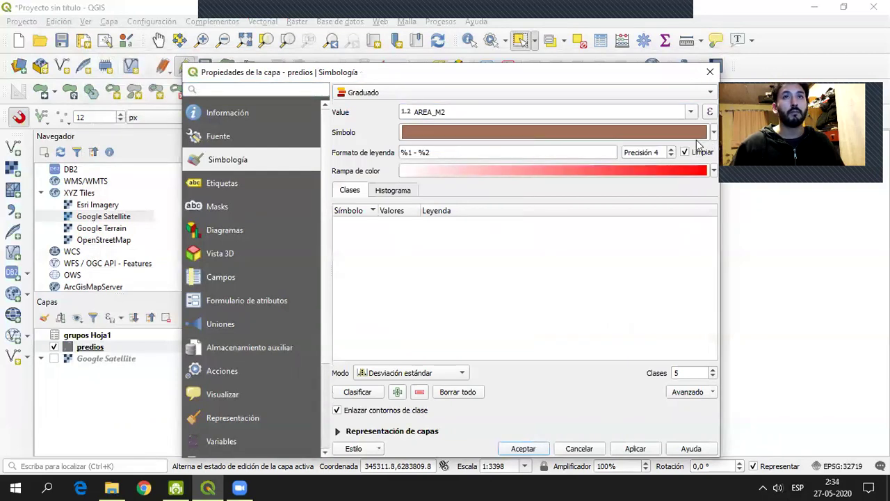
left_click(714, 171)
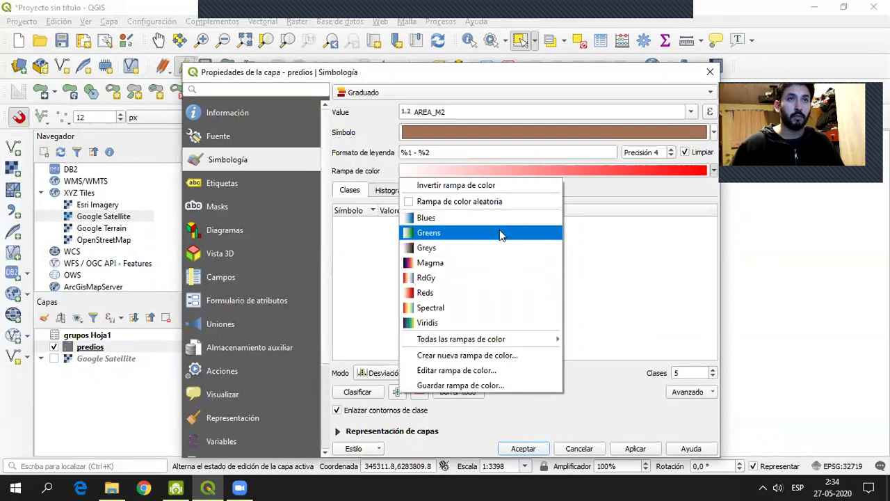
left_click(638, 97)
left_click(631, 156)
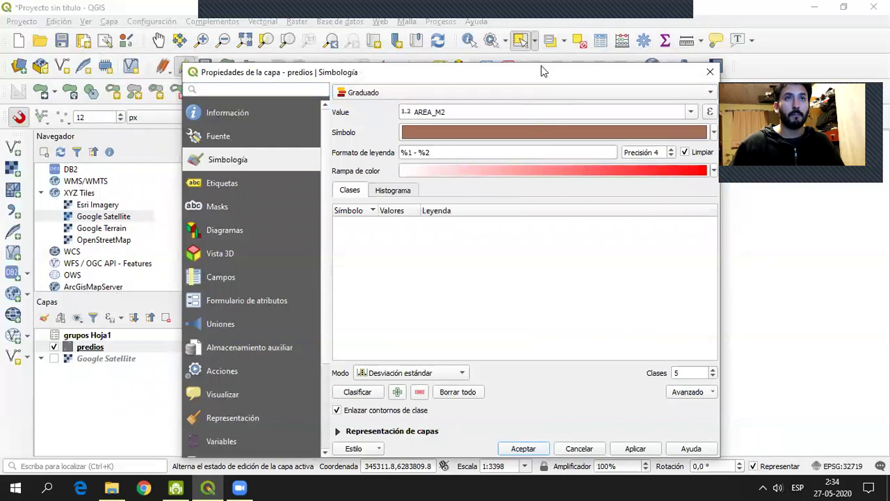
Classify the AREA_M2 values in Desviación estándar mode and apply the style to predios.
left_click_drag(544, 73, 520, 48)
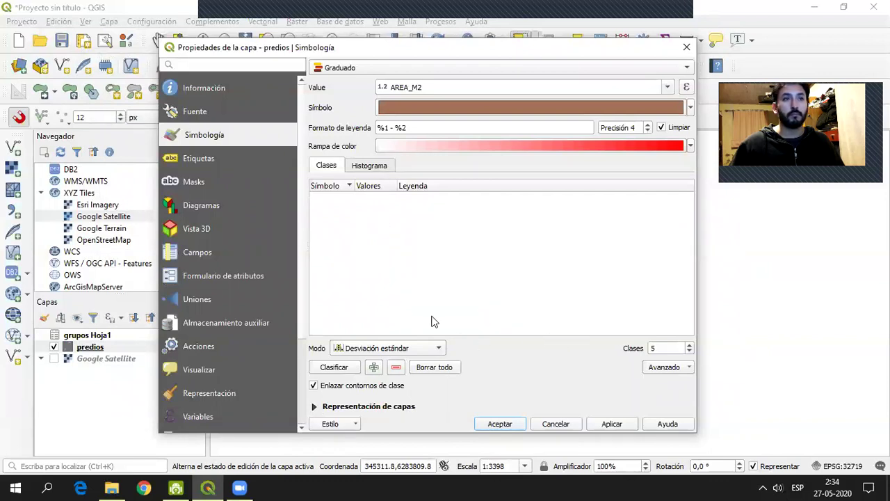
left_click(334, 367)
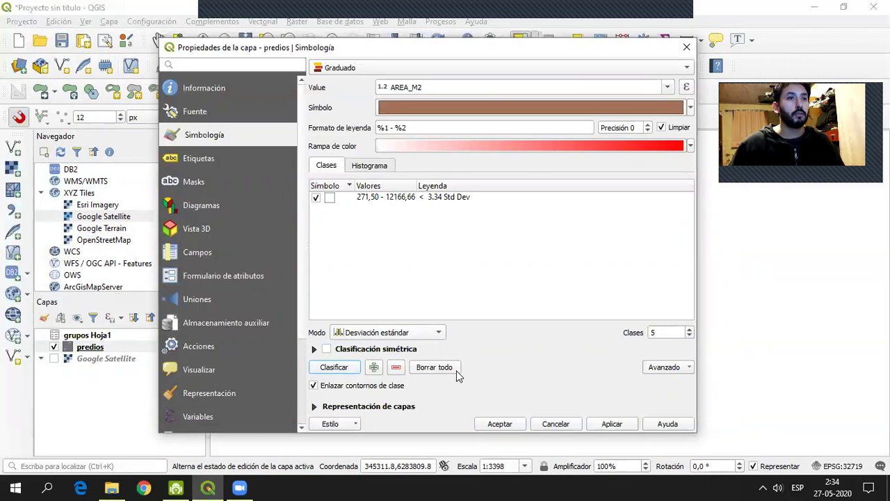
left_click(611, 422)
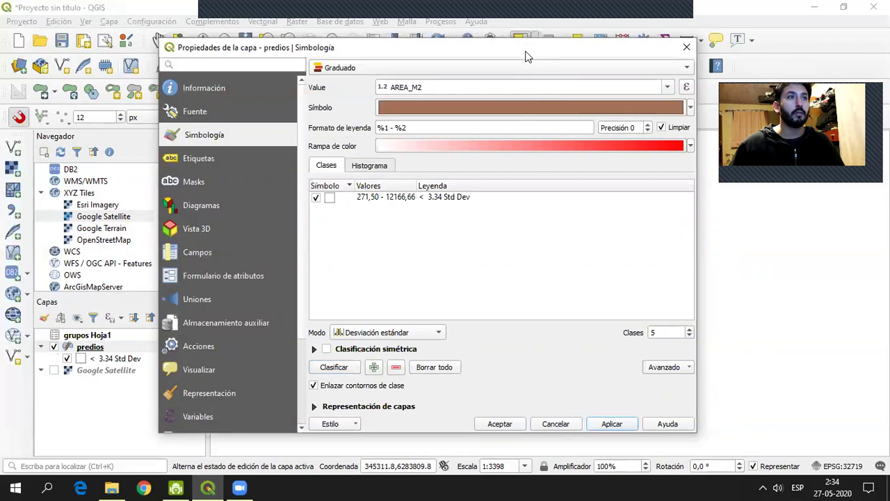
left_click_drag(527, 56, 548, 37)
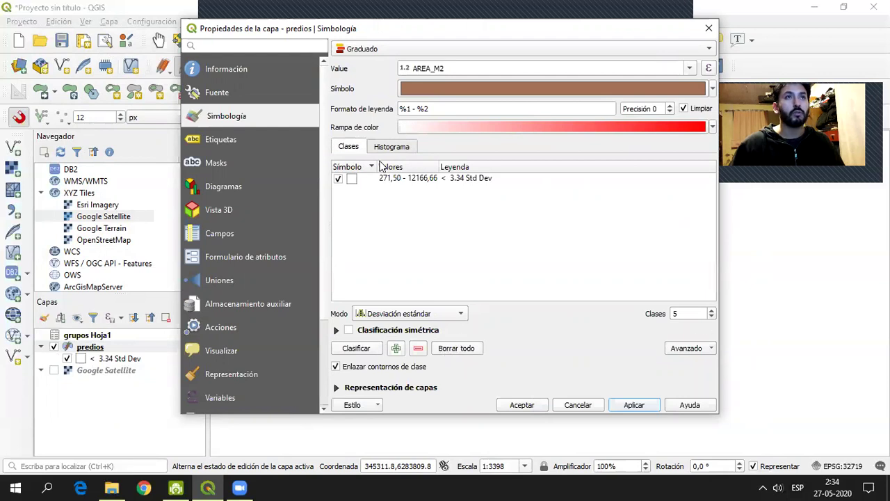
left_click(709, 69)
left_click(702, 100)
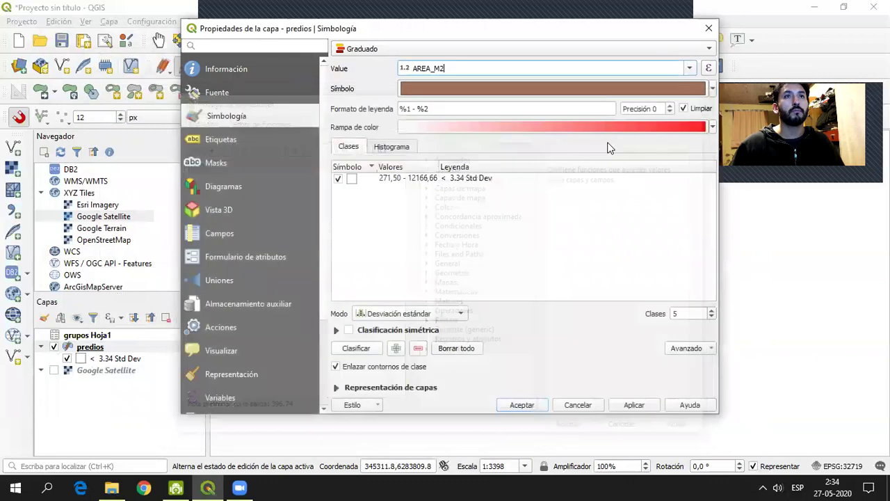
left_click(339, 179)
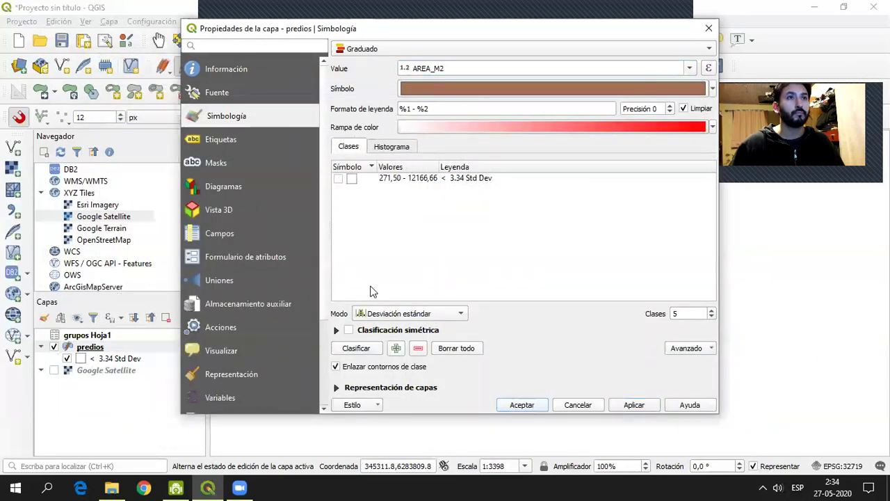
Change the classification mode of the AREA_M2 style to Intervalo igual.
left_click(450, 314)
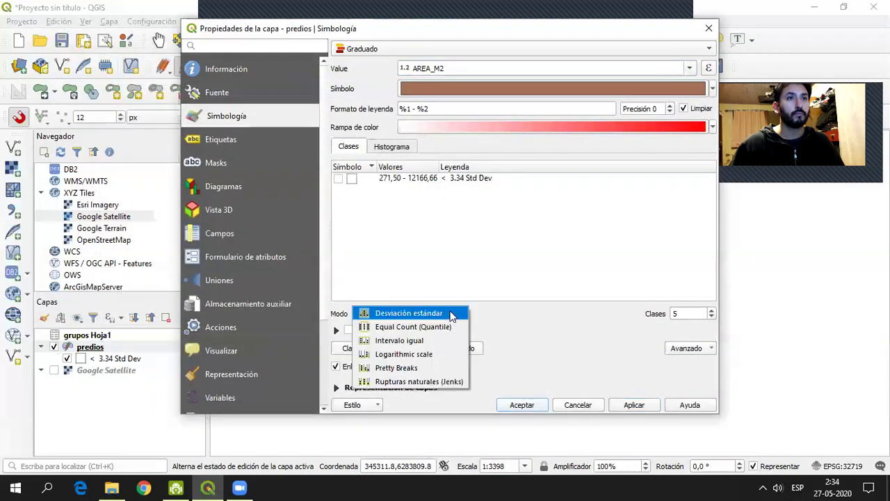
left_click(481, 336)
scroll(438, 316, "up", 3)
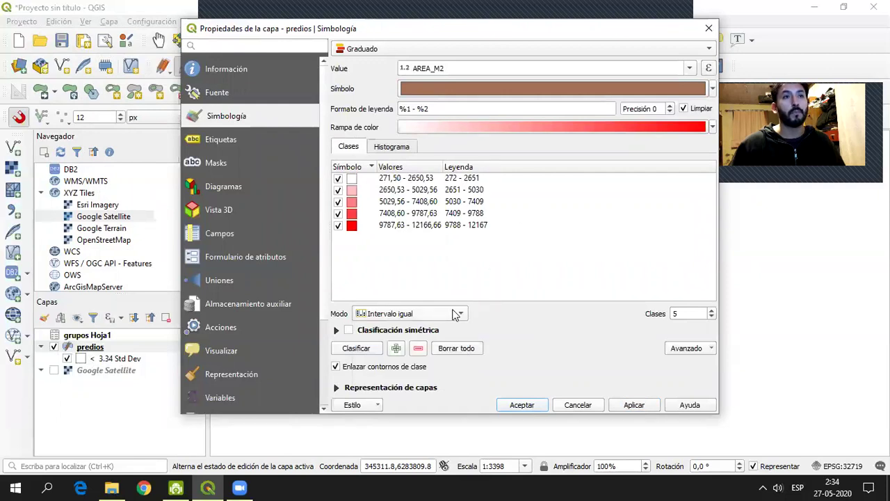
left_click_drag(486, 32, 457, 44)
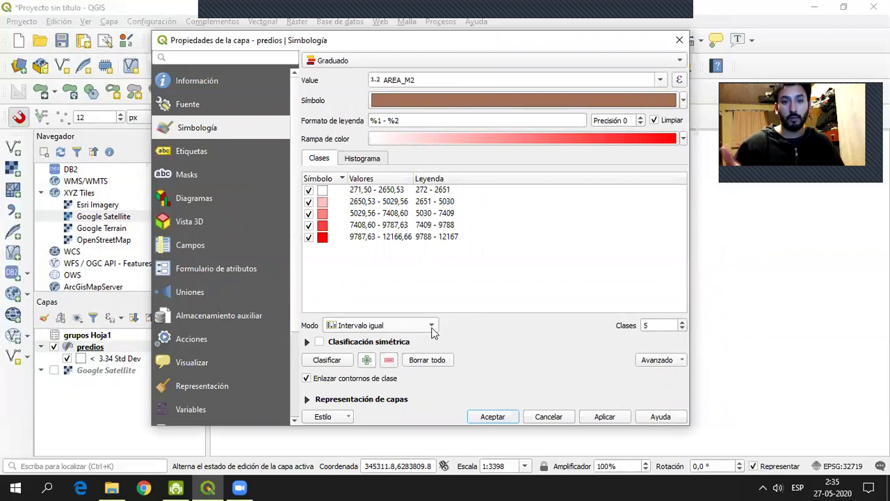
Examine the equal-interval AREA_M2 class ranges, the class count setting and the available classification modes.
double_click(657, 326)
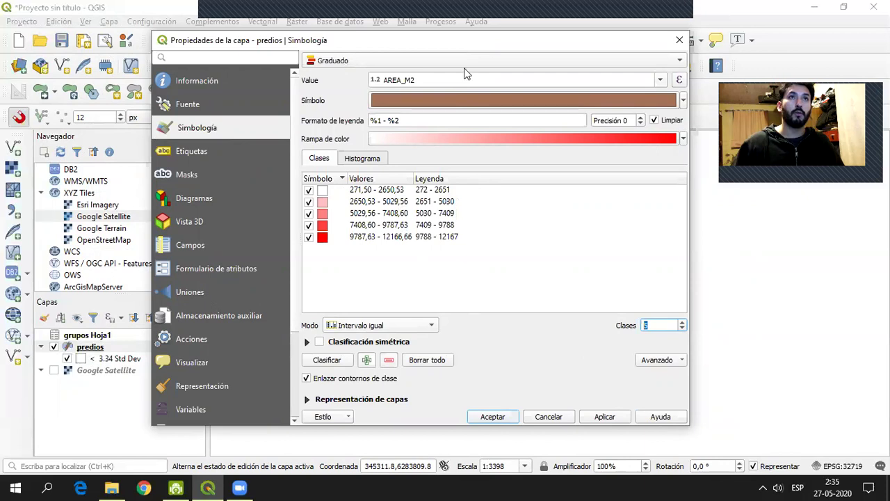
left_click_drag(464, 41, 449, 86)
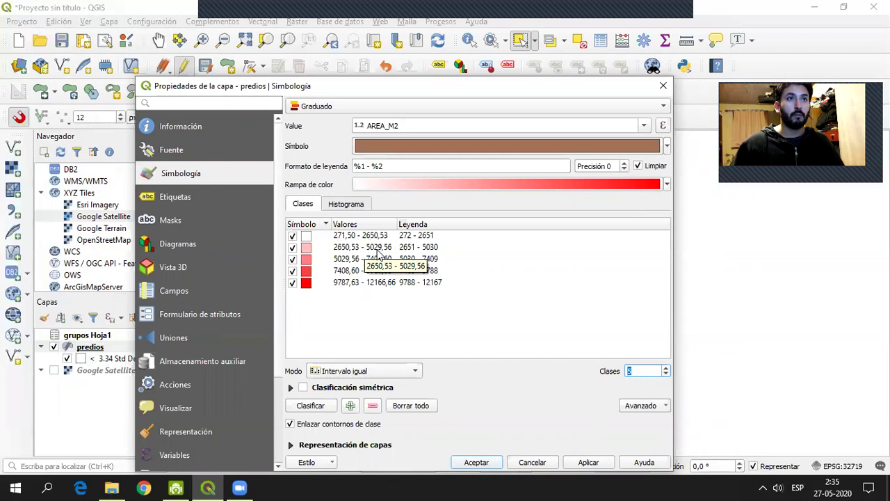
left_click(410, 372)
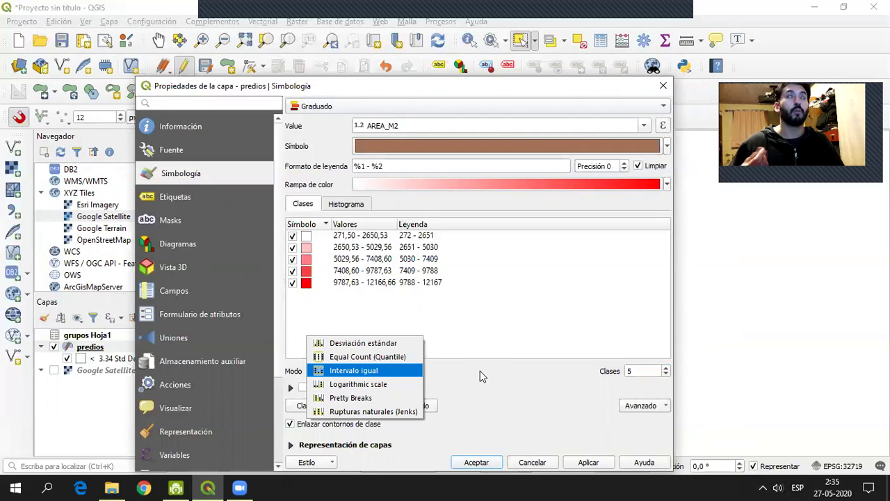
left_click(459, 377)
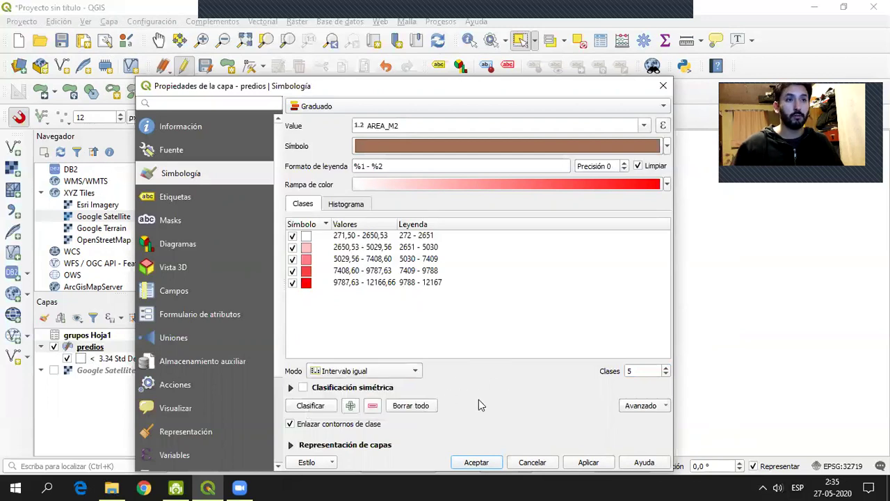
left_click(415, 375)
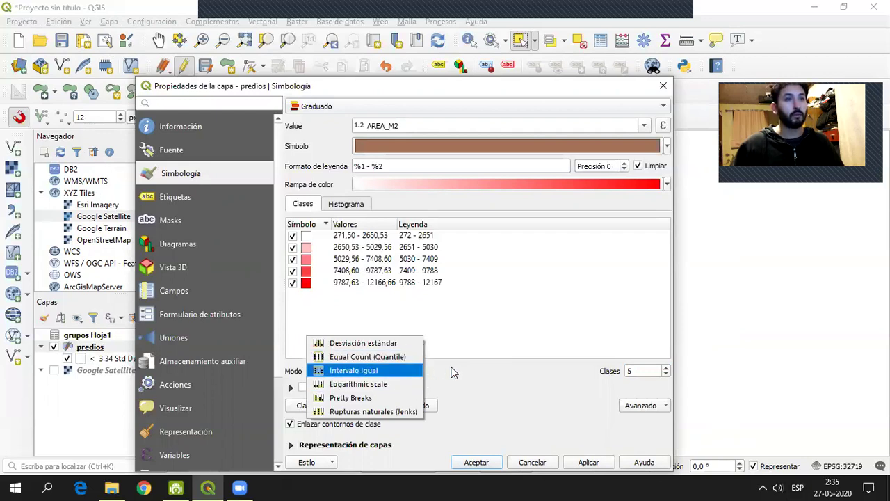
left_click(499, 383)
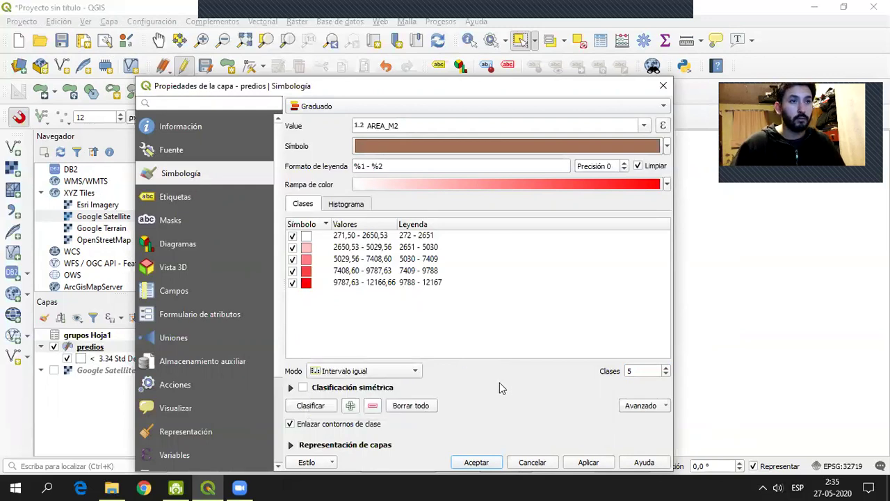
left_click_drag(498, 85, 495, 42)
left_click(410, 329)
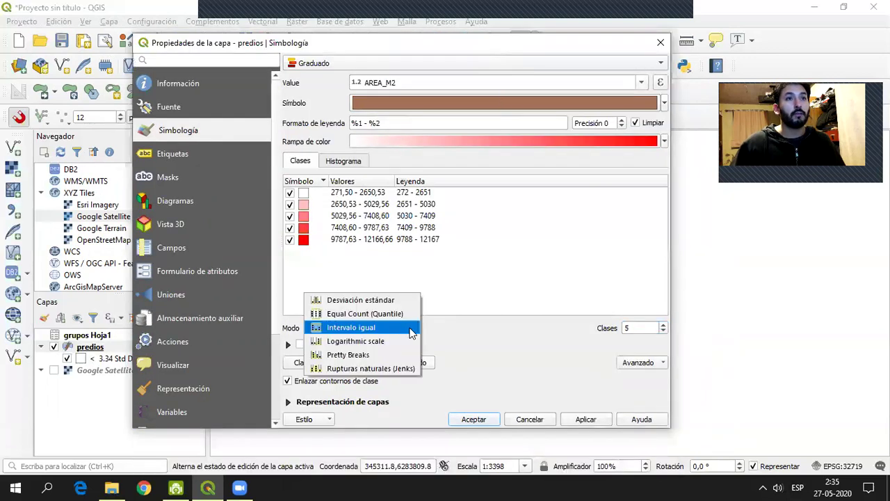
left_click(385, 333)
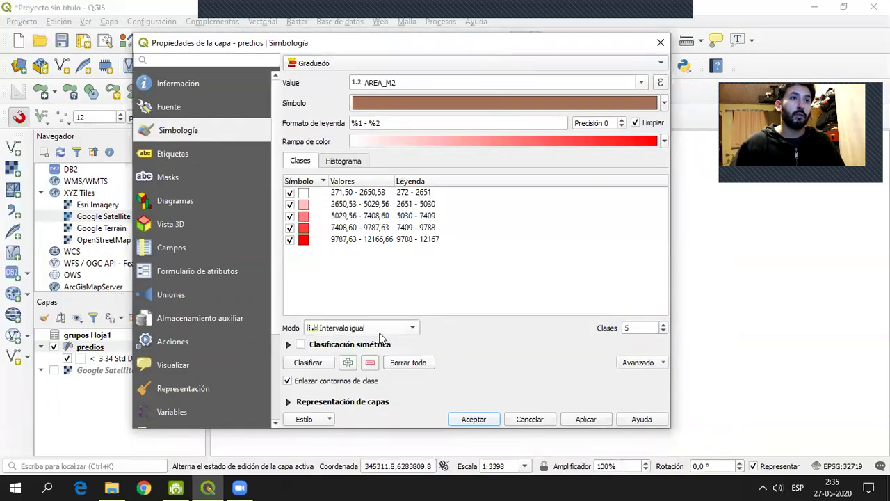
Try 3 classes for AREA_M2, set the class count back to 5, and apply the graduated style to predios.
double_click(637, 327)
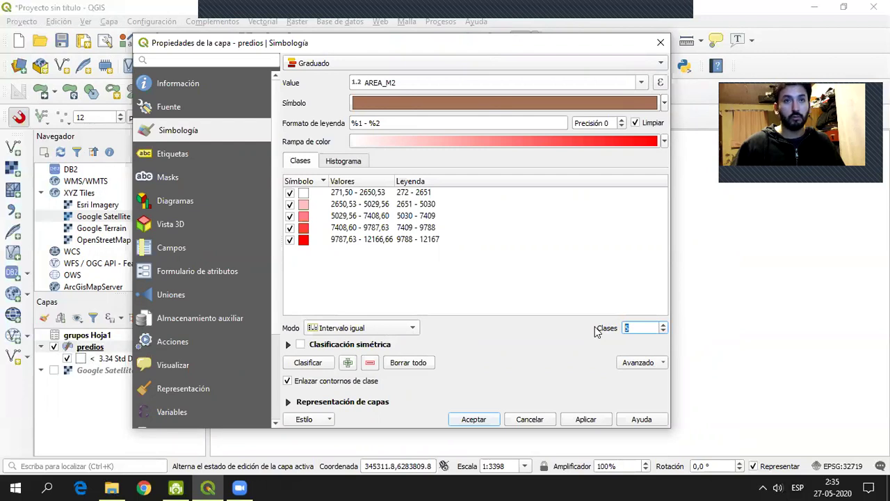
type("3")
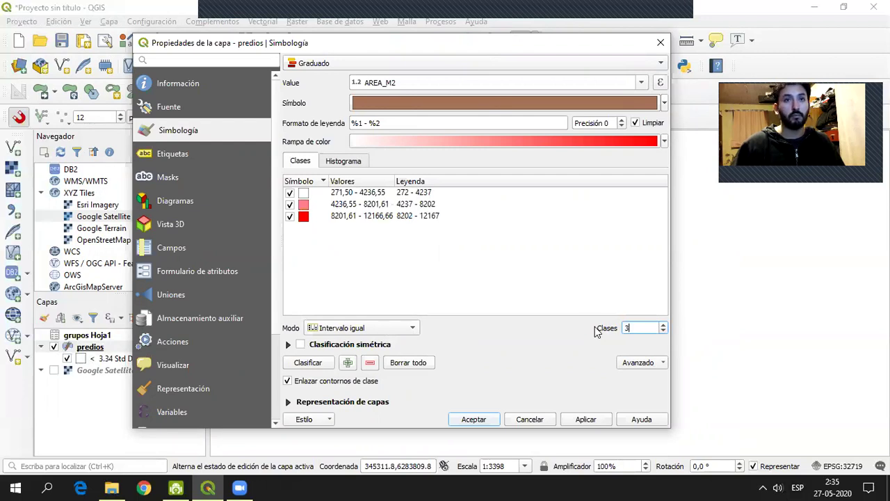
double_click(636, 328)
type("5")
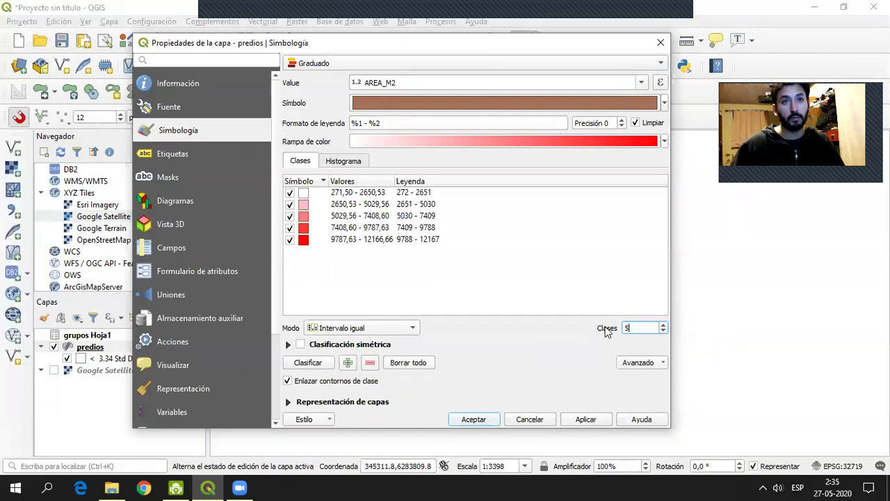
left_click(585, 419)
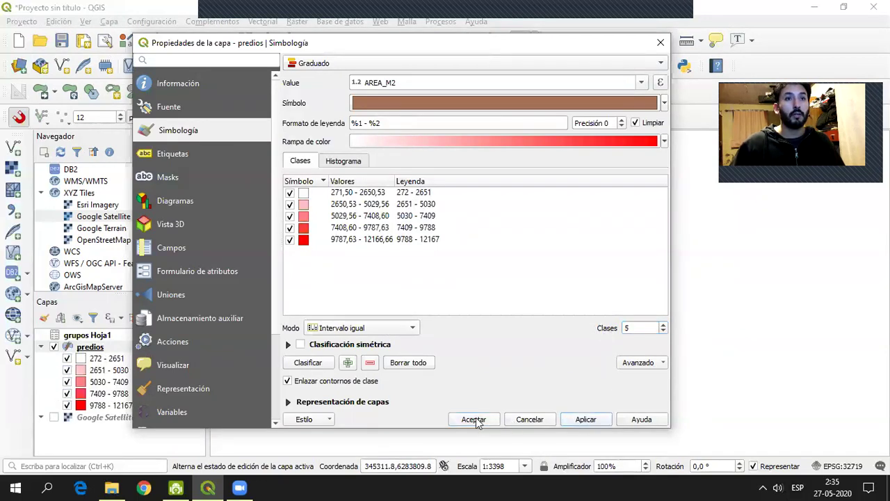
Reclassify the graduated AREA_M2 style of predios into 20 equal-interval classes and apply it to the map.
left_click(473, 419)
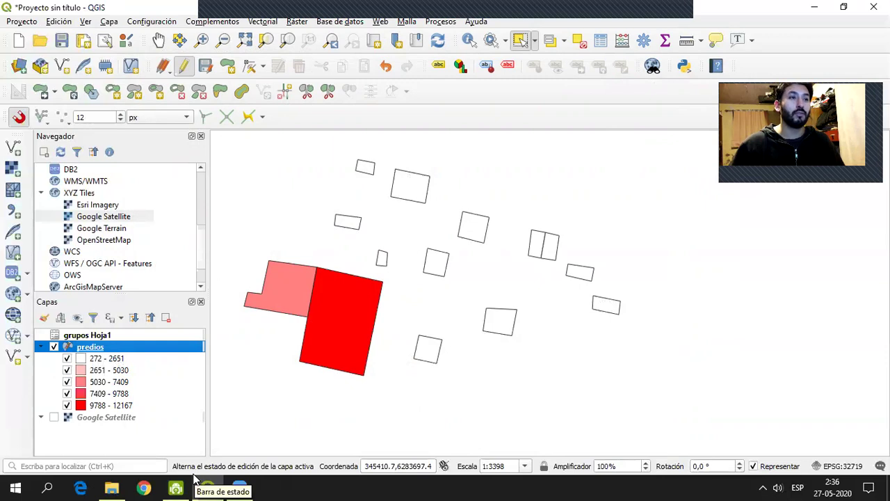
right_click(96, 351)
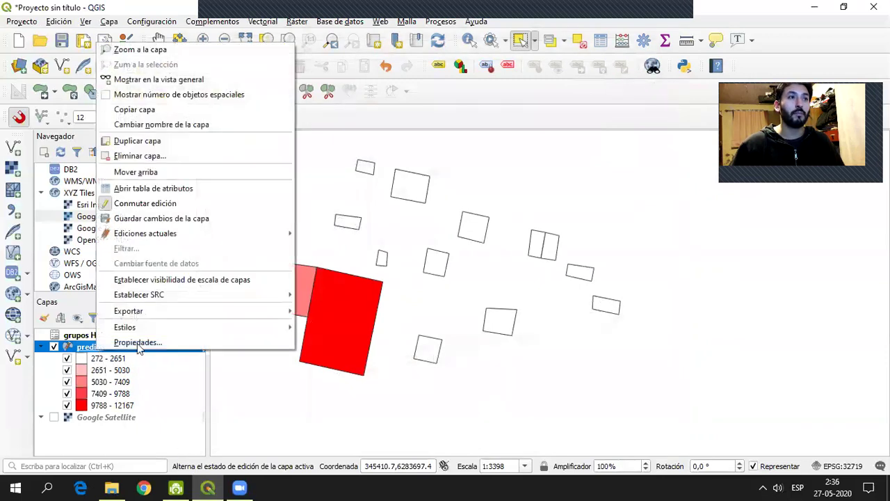
left_click(138, 342)
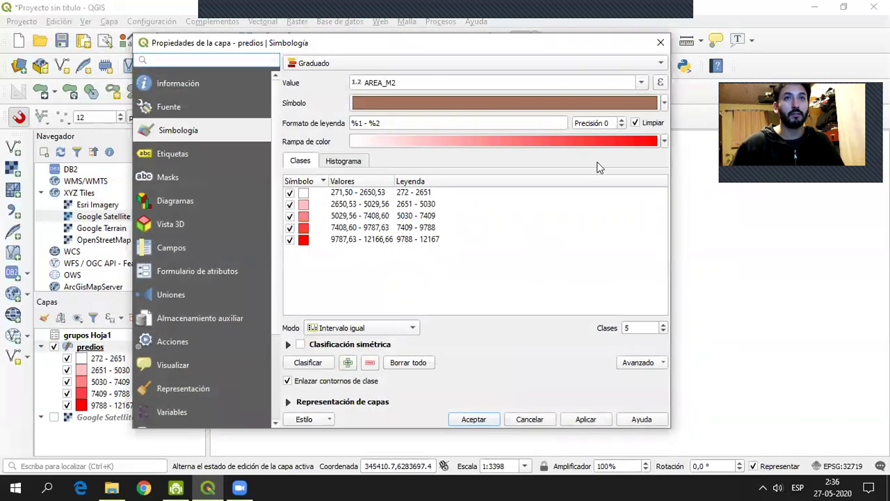
double_click(630, 328)
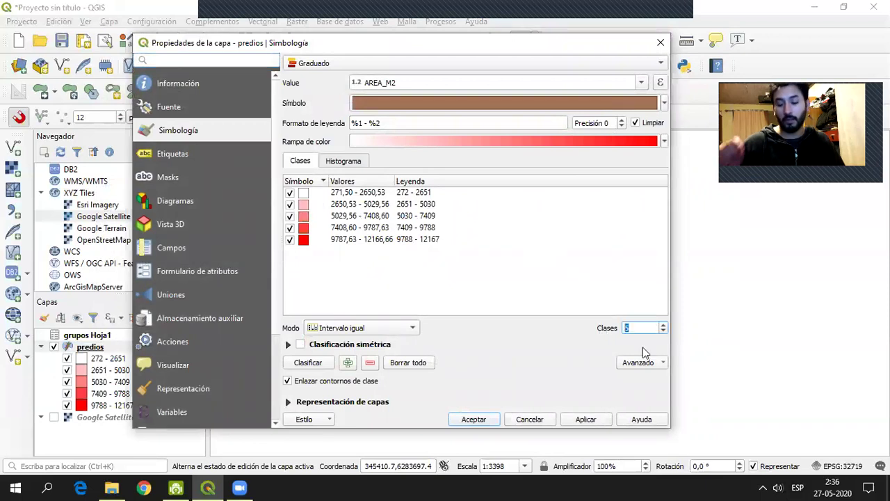
type("20")
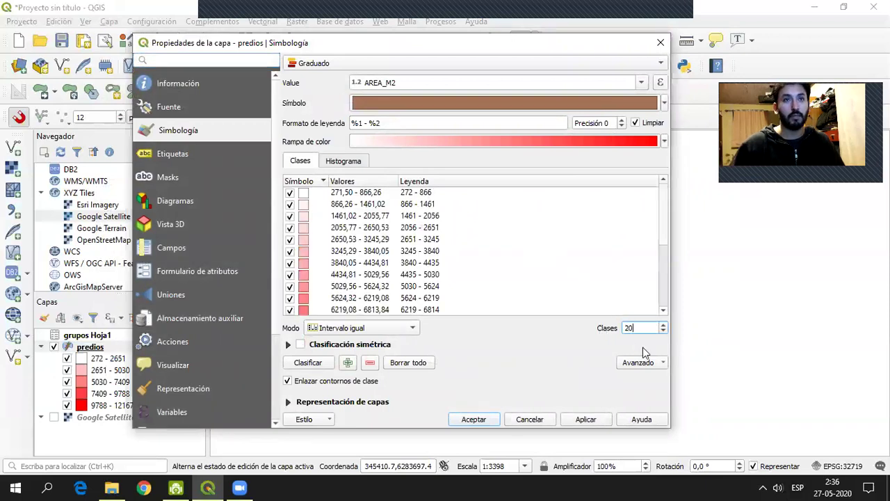
left_click(477, 420)
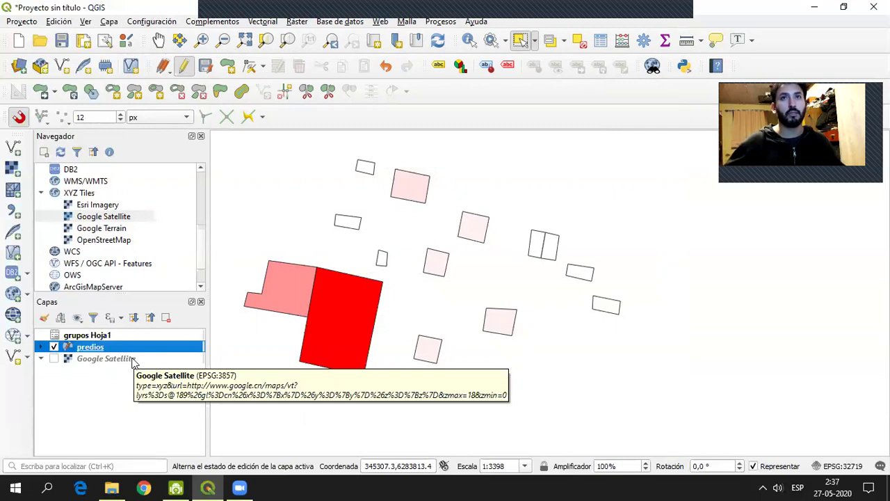
Open the attribute table of the predios layer and position its window over the map.
right_click(94, 349)
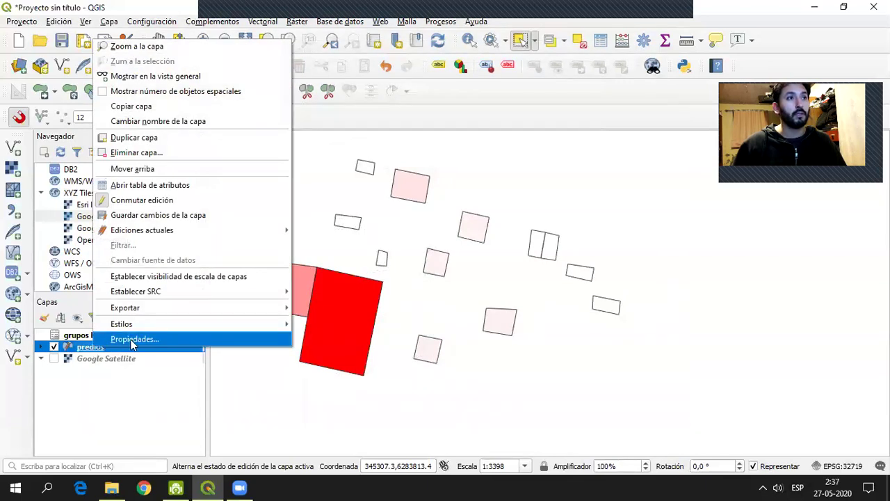
left_click(169, 192)
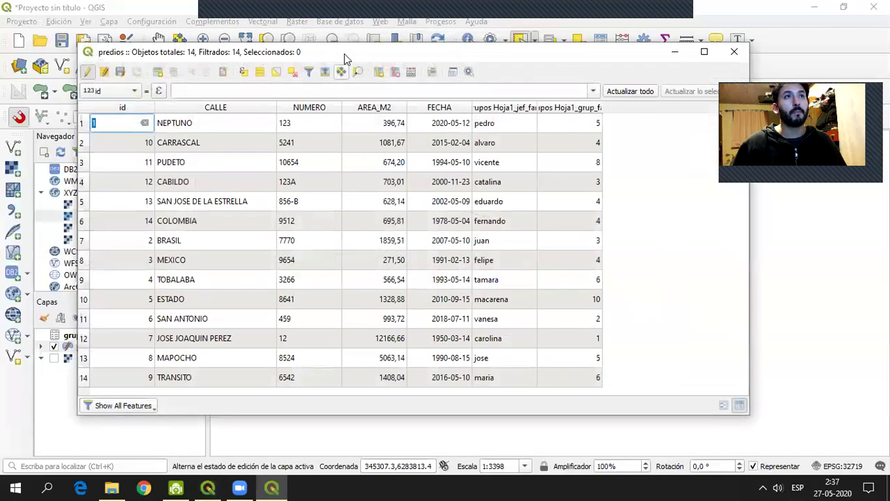
left_click_drag(344, 61, 391, 375)
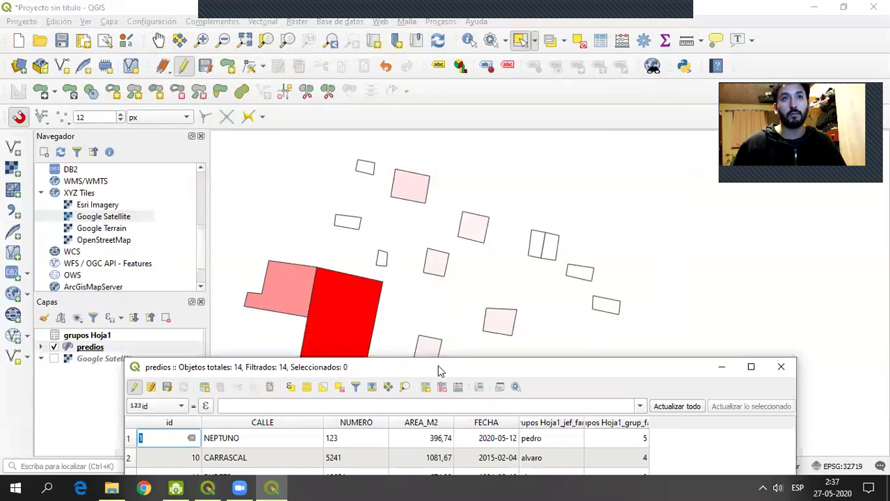
left_click_drag(438, 369, 477, 83)
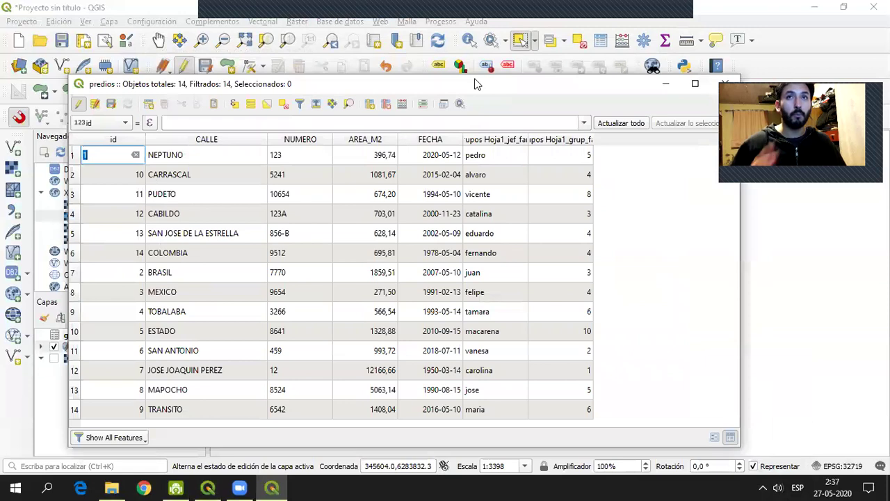
Add a field named DENS_POB of type Número decimal (real) to the predios attribute table.
left_click(372, 108)
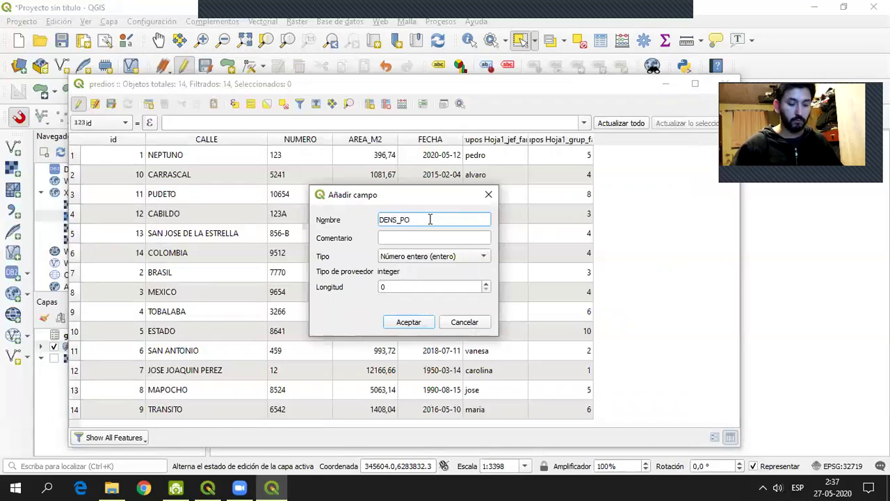
type("DENS_POB")
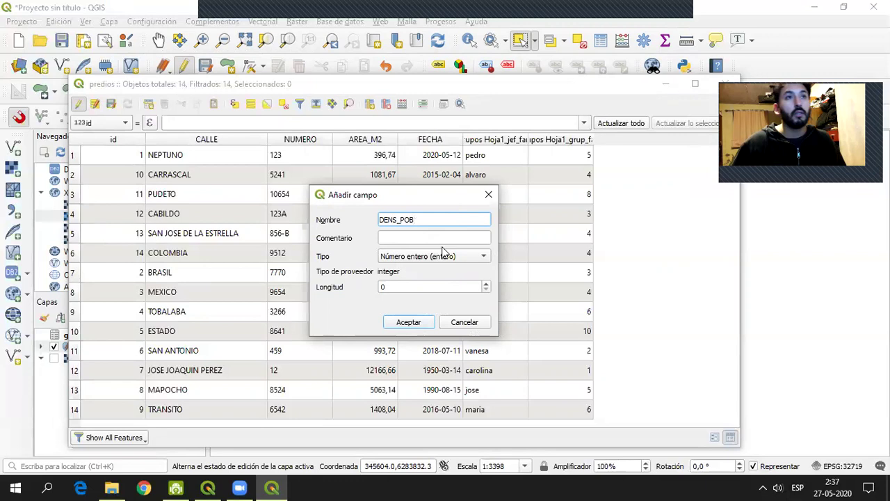
left_click(473, 257)
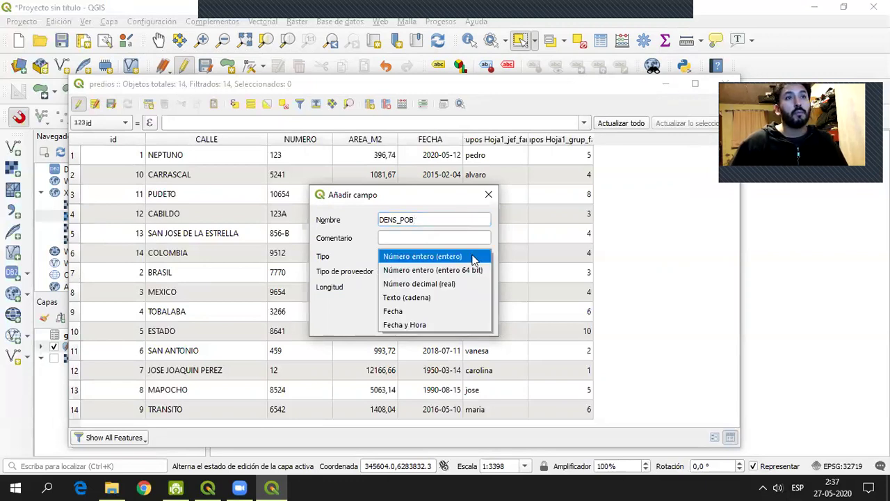
left_click(435, 282)
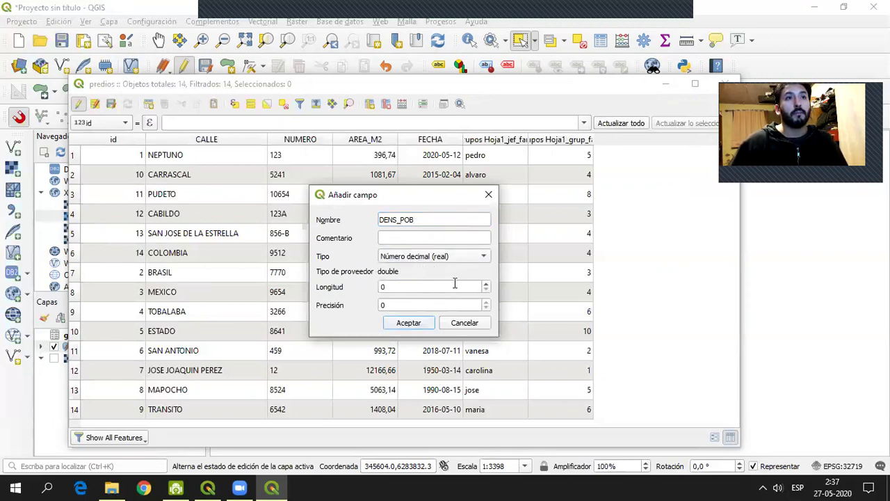
left_click_drag(408, 288, 366, 292)
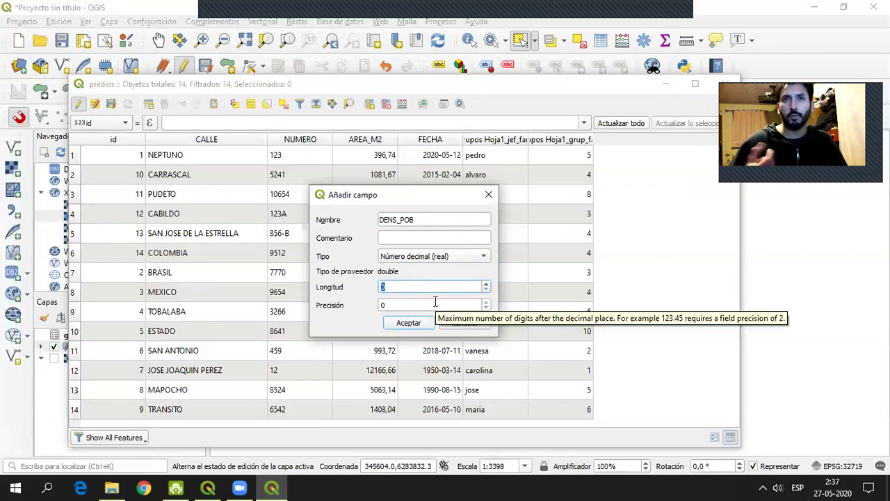
type("8")
left_click_drag(401, 304, 342, 286)
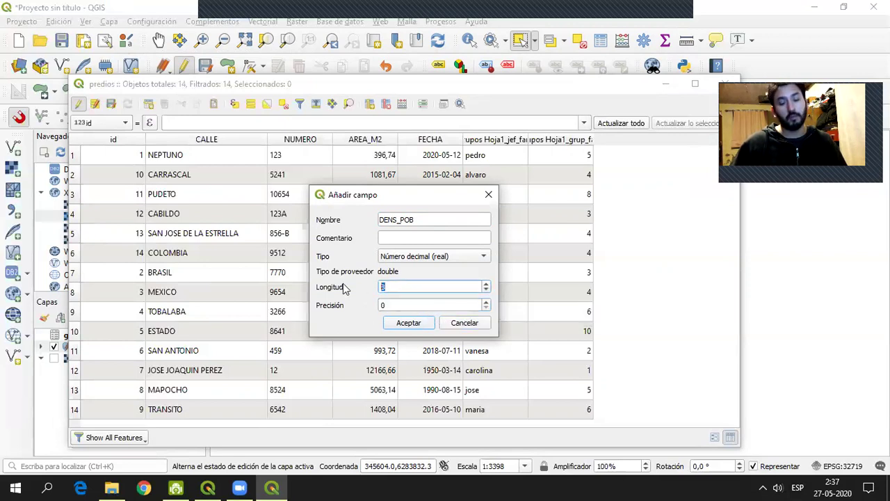
type("8")
left_click(408, 322)
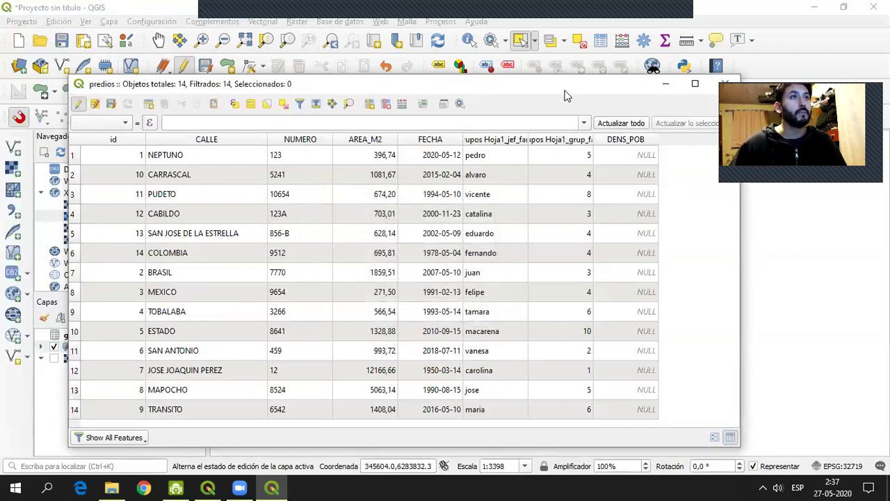
Open the field calculator for predios and set it to update the existing DENS_POB field.
left_click_drag(564, 91, 566, 69)
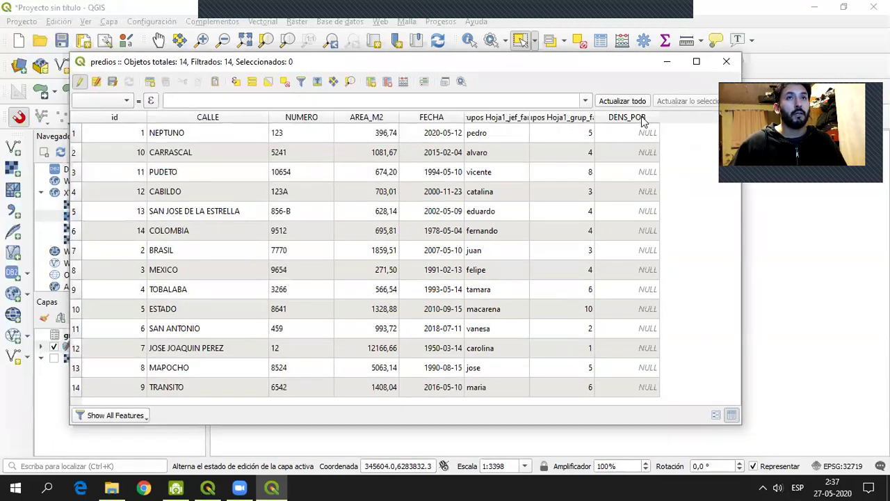
left_click(403, 82)
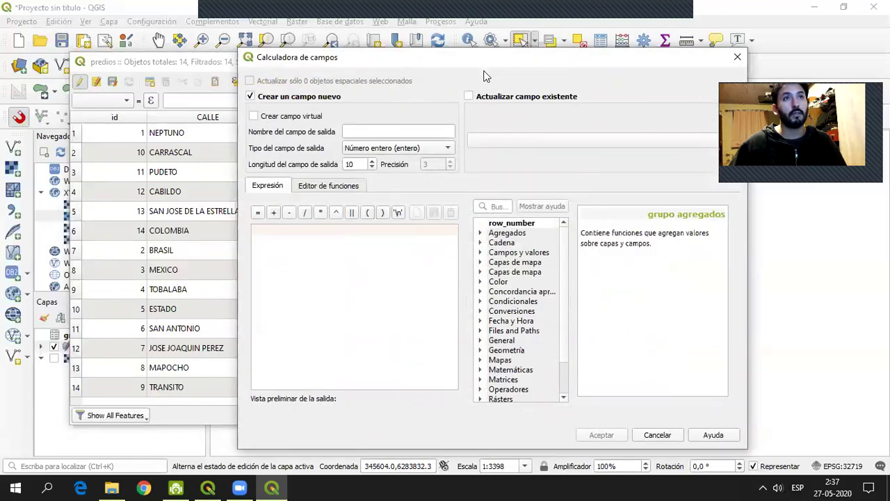
left_click_drag(484, 75, 425, 136)
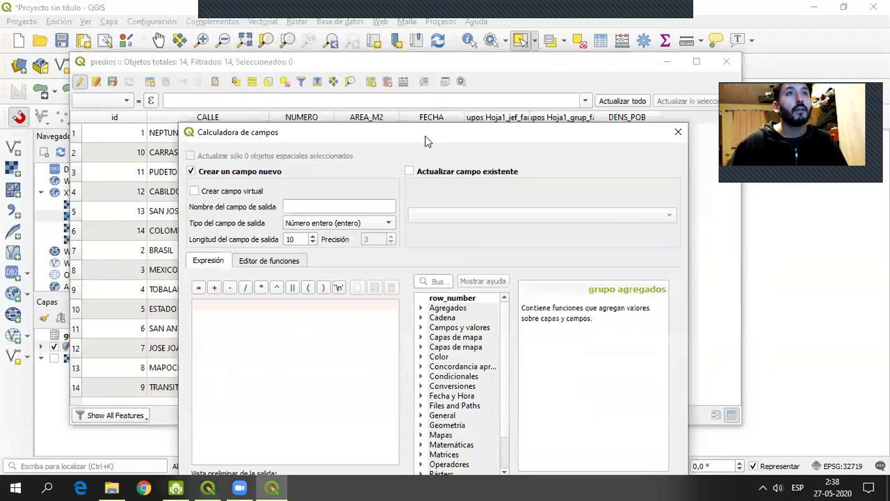
left_click(455, 172)
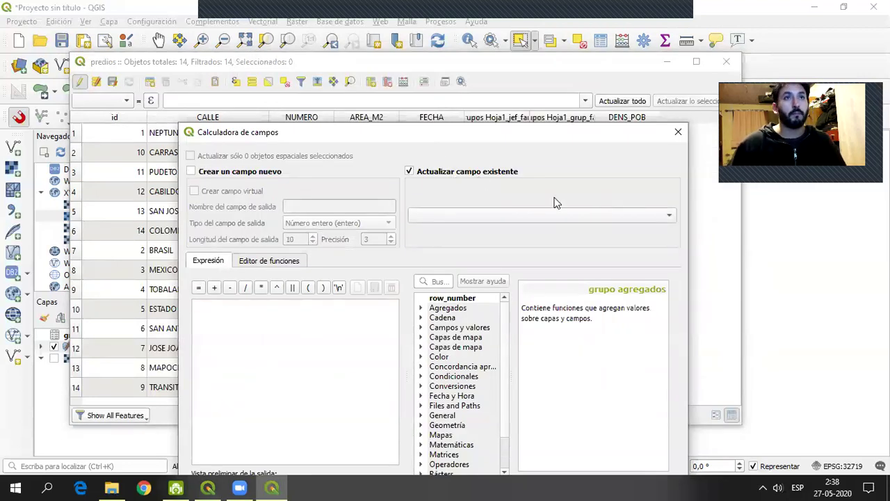
left_click(668, 217)
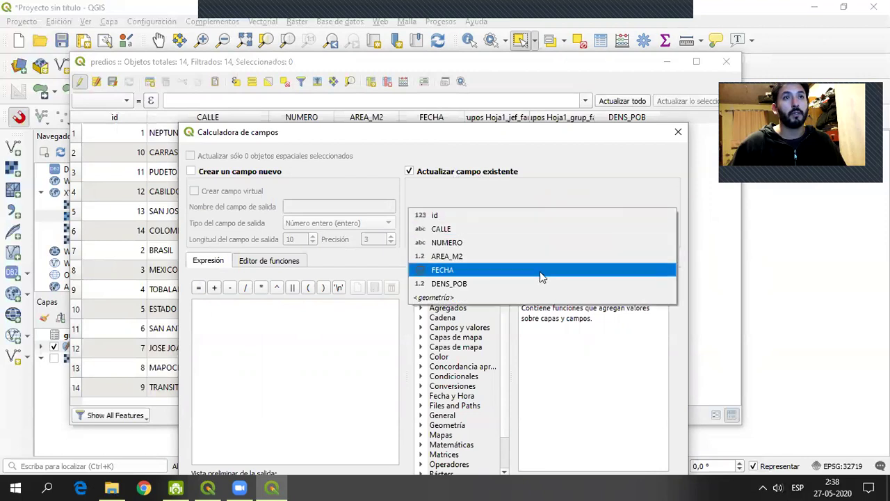
left_click(465, 283)
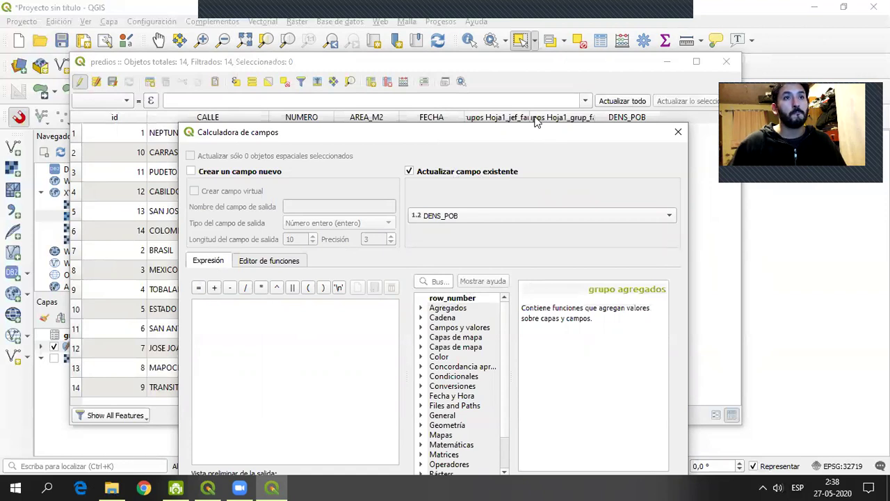
Build the DENS_POB expression "grupos Hoja1_grup_fam" / "AREA_M2" from the available layer fields.
left_click(429, 271)
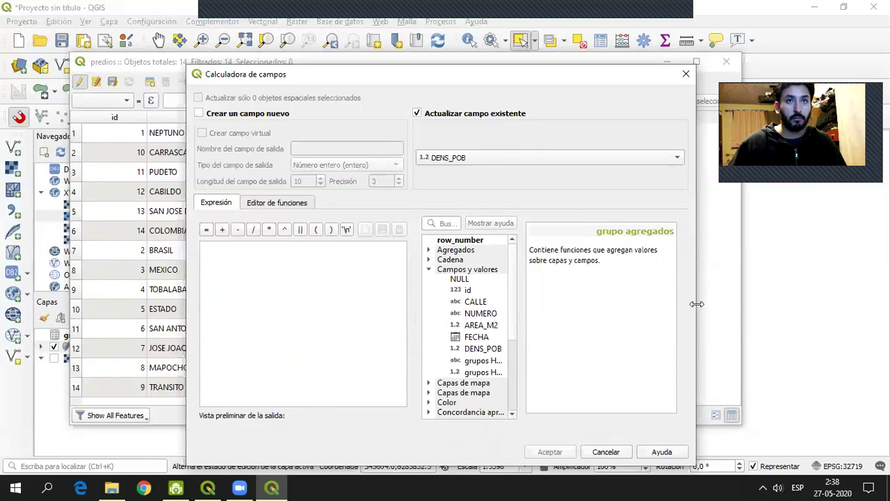
left_click_drag(697, 304, 790, 306)
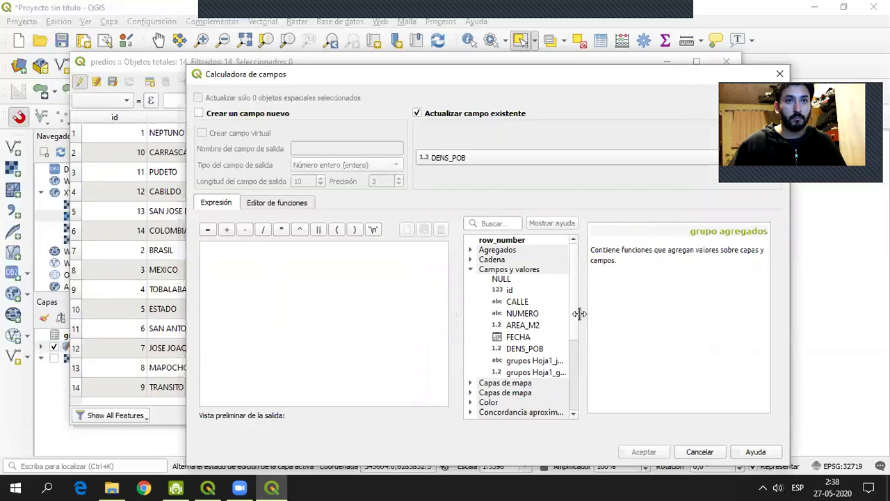
left_click_drag(579, 313, 614, 314)
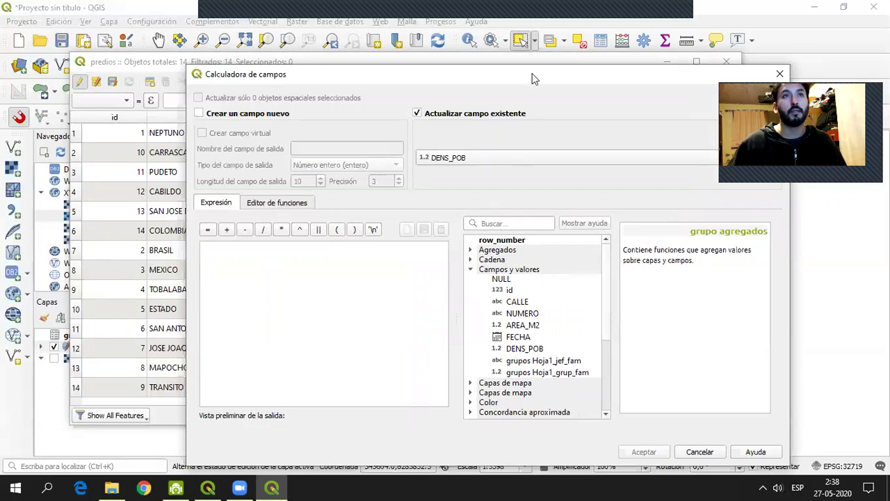
left_click_drag(532, 73, 444, 50)
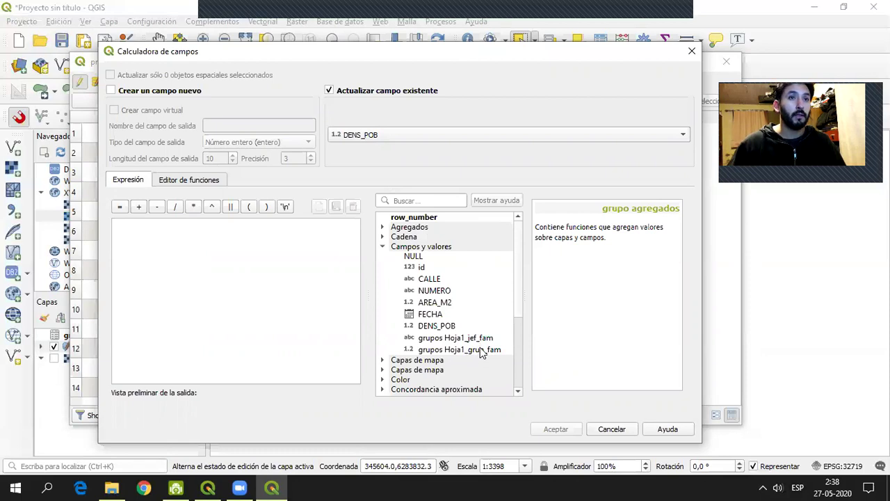
double_click(478, 351)
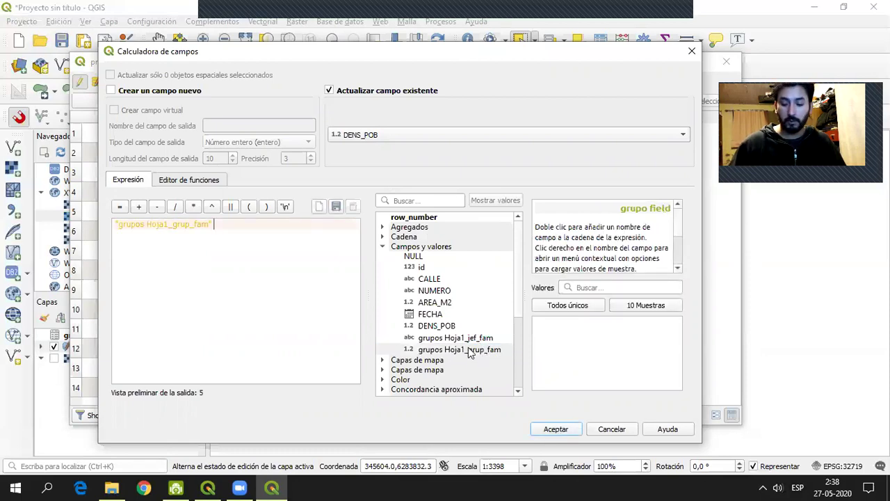
type("/")
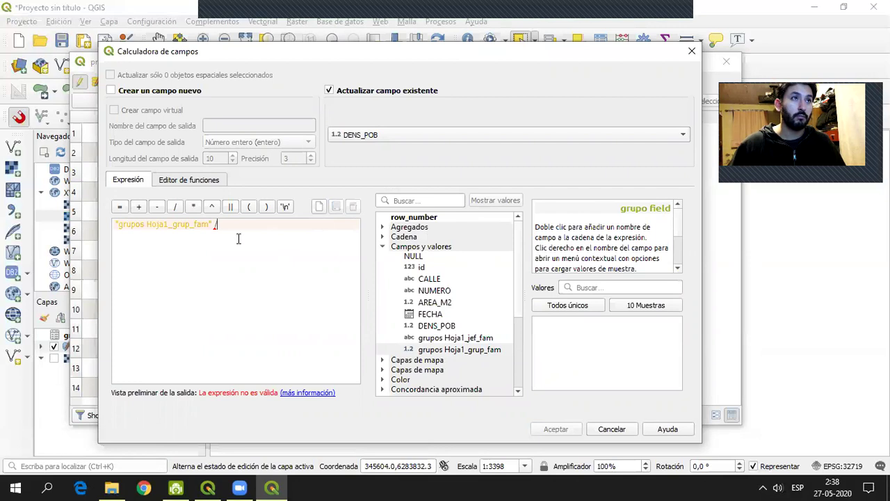
double_click(435, 301)
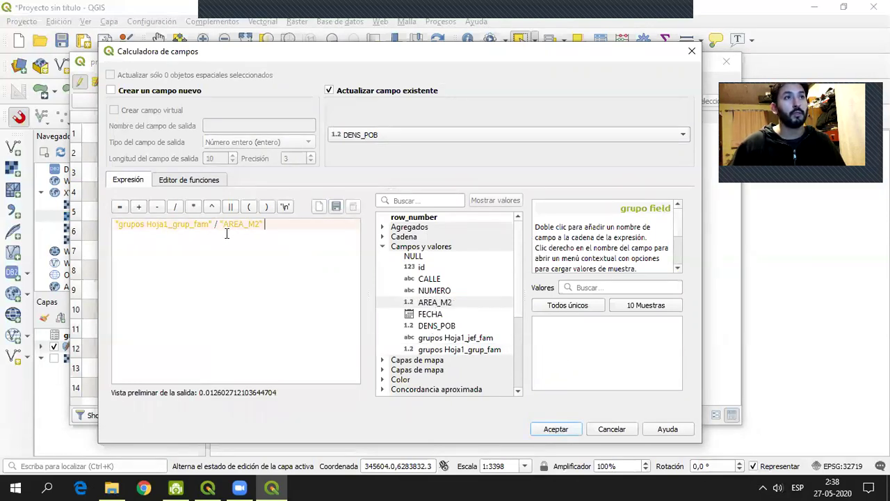
Run the calculation to fill DENS_POB for all parcels and widen that column in the attribute table.
left_click_drag(279, 227, 51, 221)
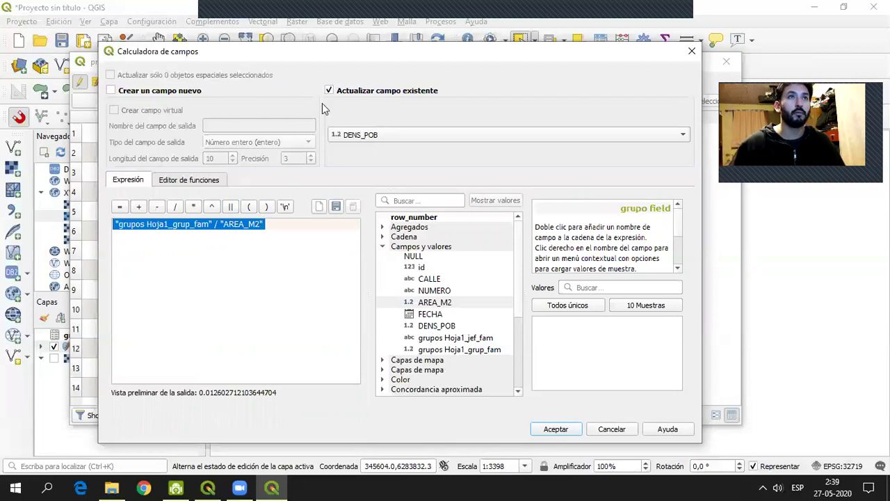
left_click_drag(350, 60, 337, 59)
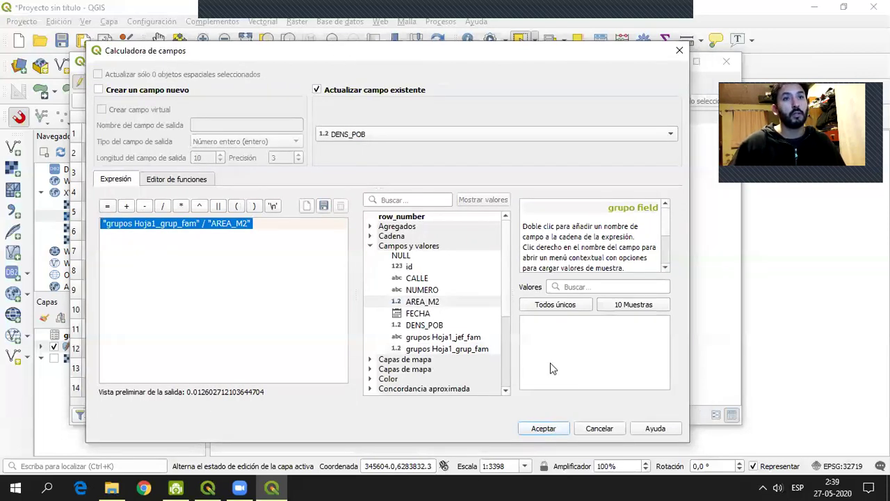
left_click(541, 428)
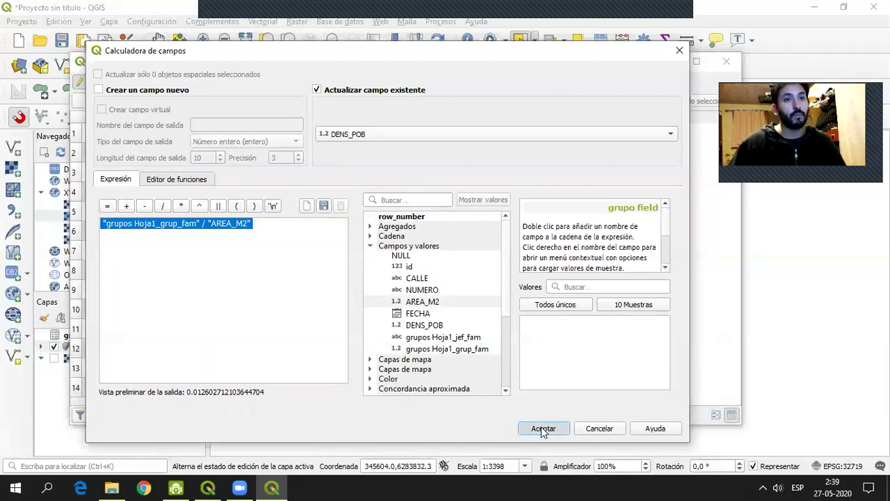
left_click(541, 428)
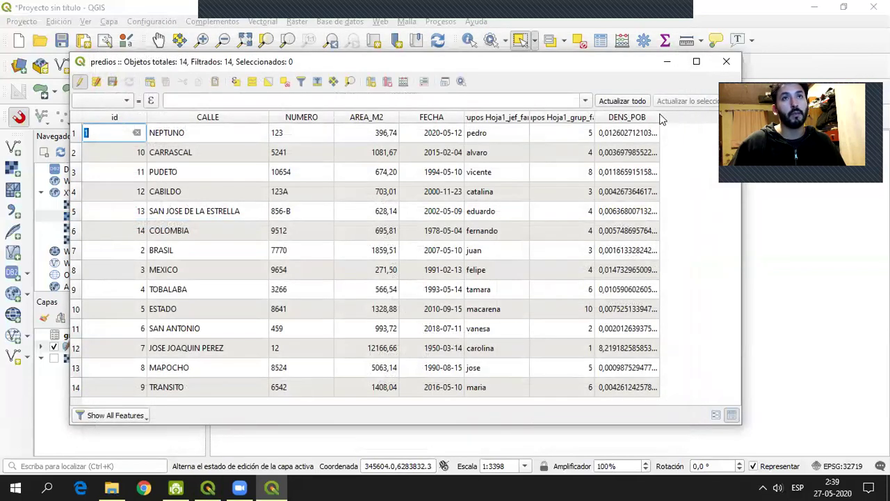
left_click_drag(659, 118, 680, 118)
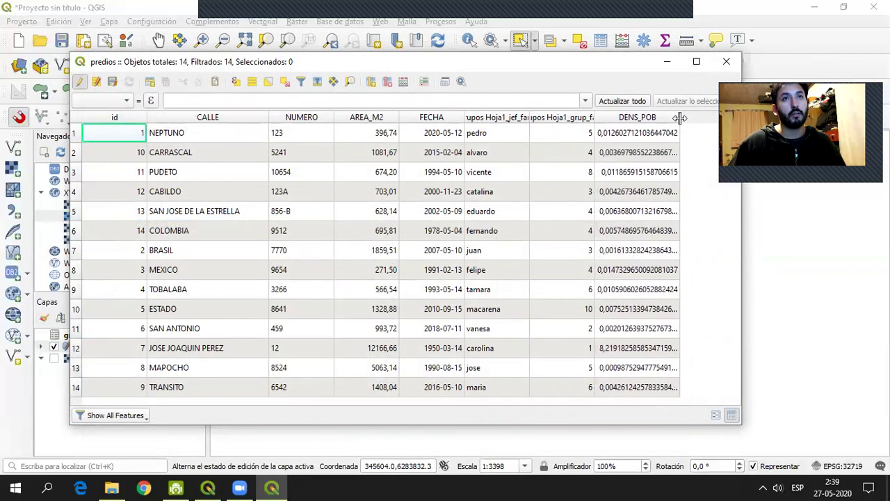
Look over the calculated DENS_POB values in the predios attribute table and close the table.
left_click_drag(588, 69, 600, 114)
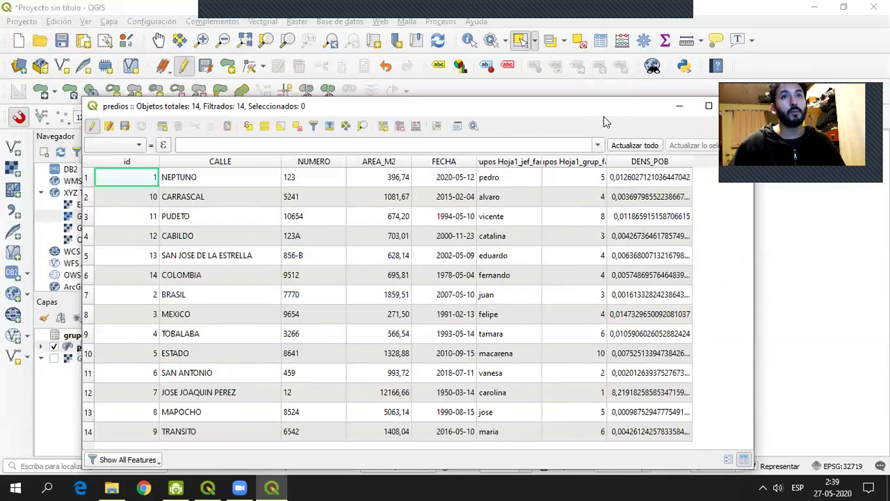
left_click_drag(603, 117, 600, 107)
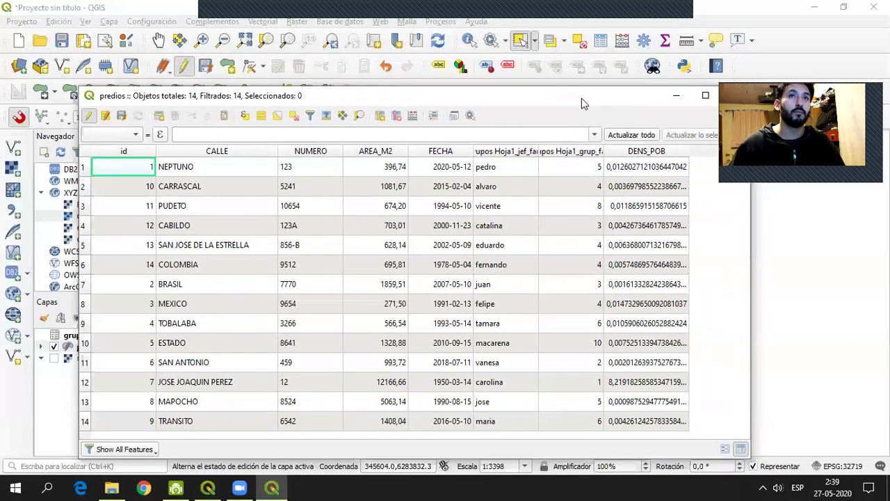
left_click_drag(577, 102, 553, 56)
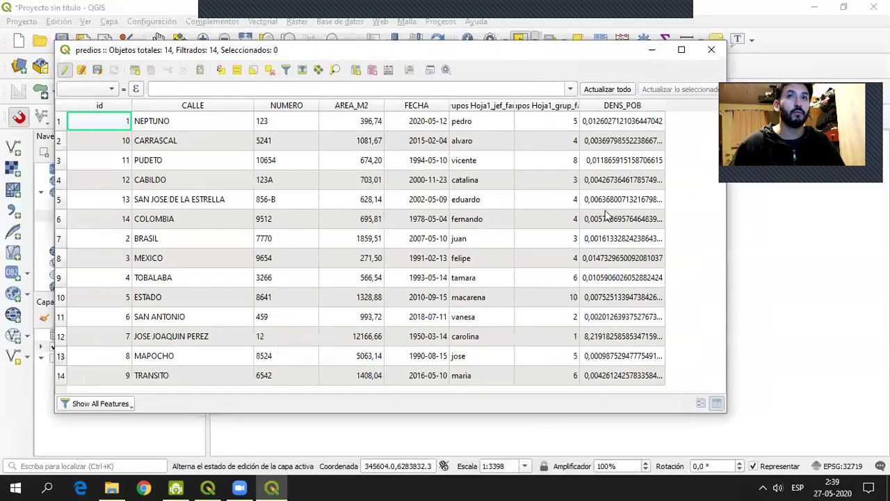
left_click(712, 53)
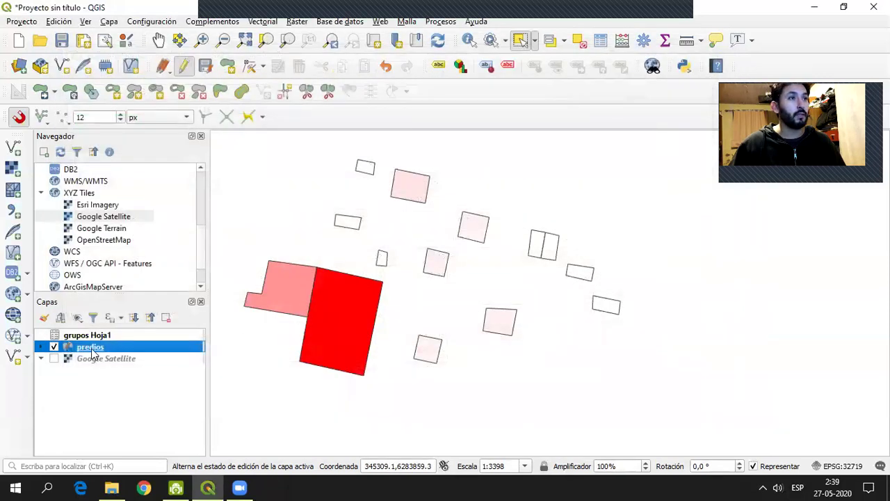
Classify the graduated symbology of predios by the DENS_POB field into 5 classes.
right_click(92, 353)
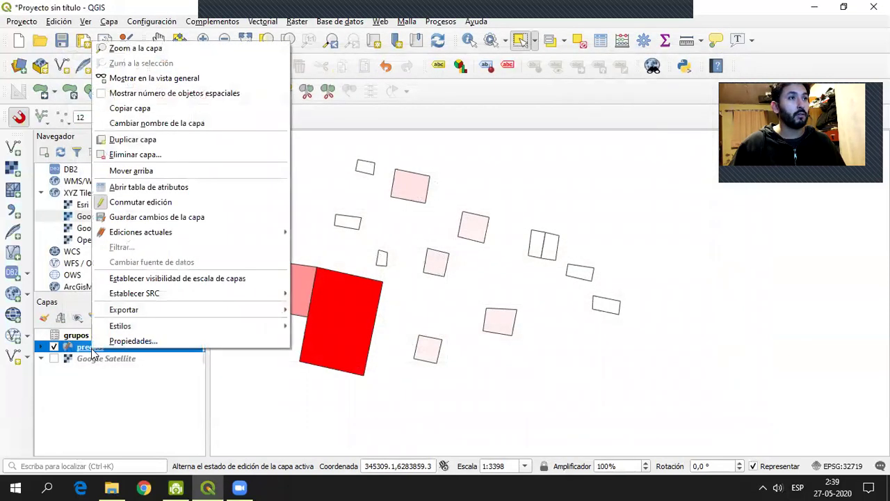
left_click(135, 342)
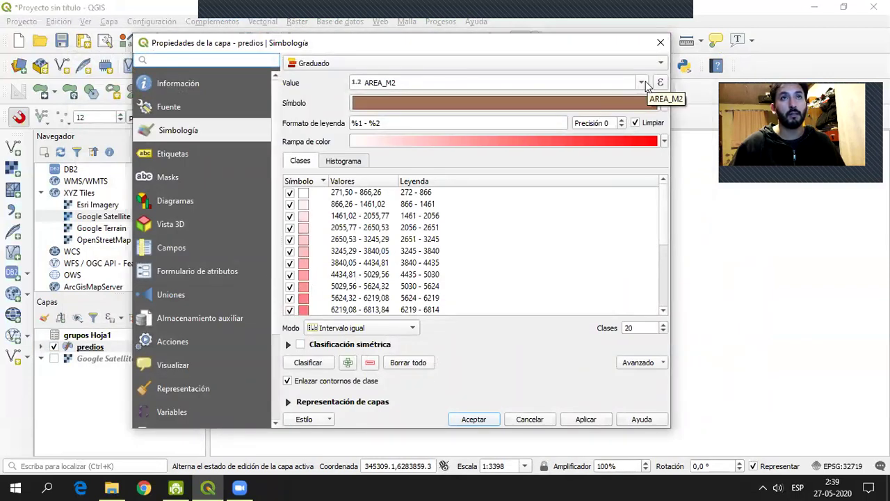
left_click(641, 83)
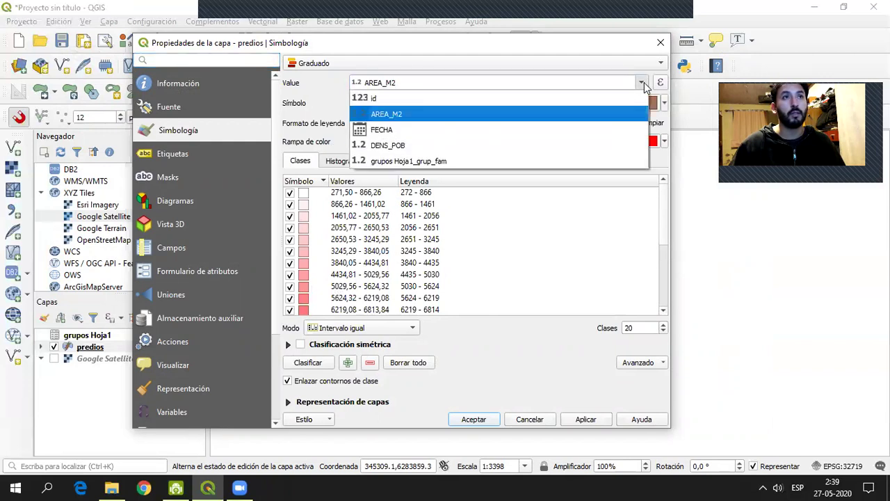
left_click(393, 146)
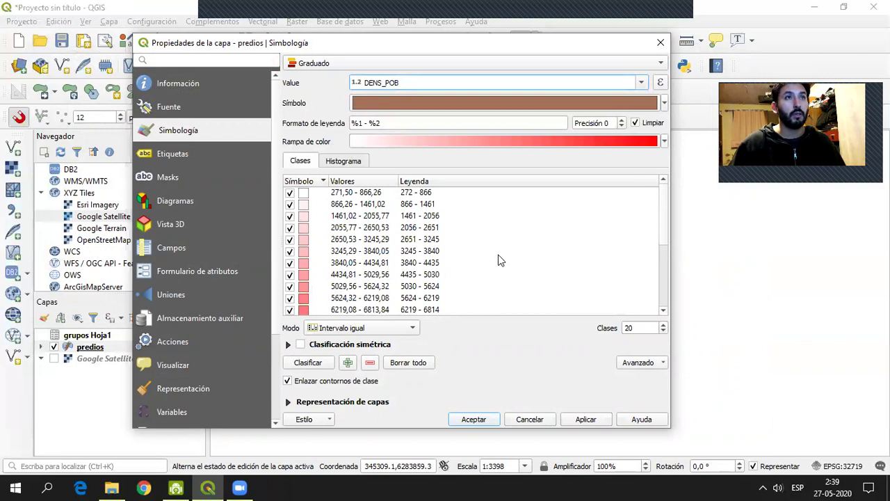
left_click(308, 363)
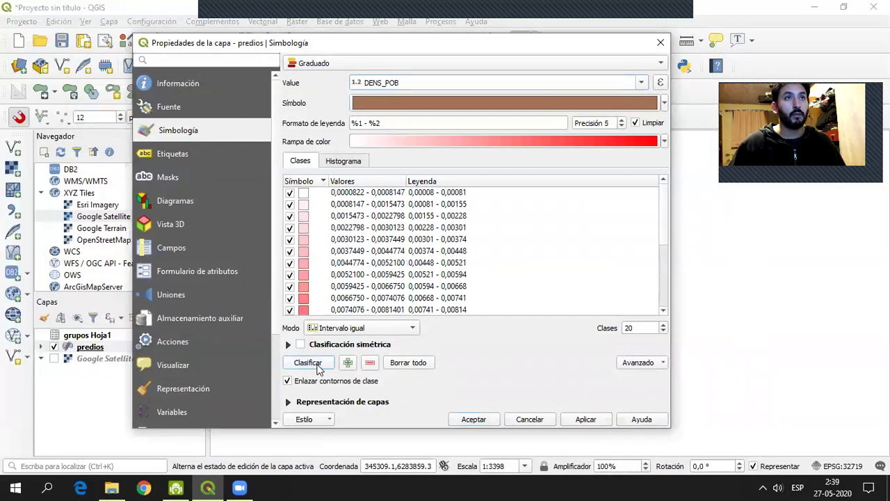
left_click(664, 325)
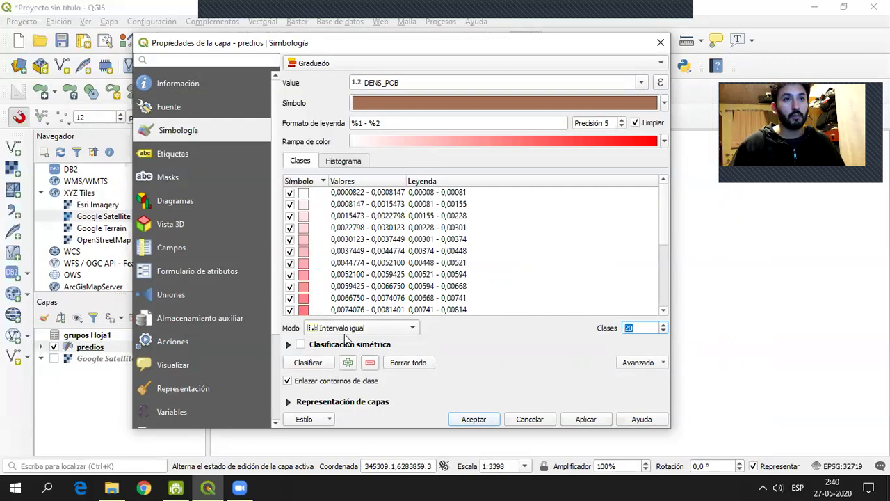
type("5")
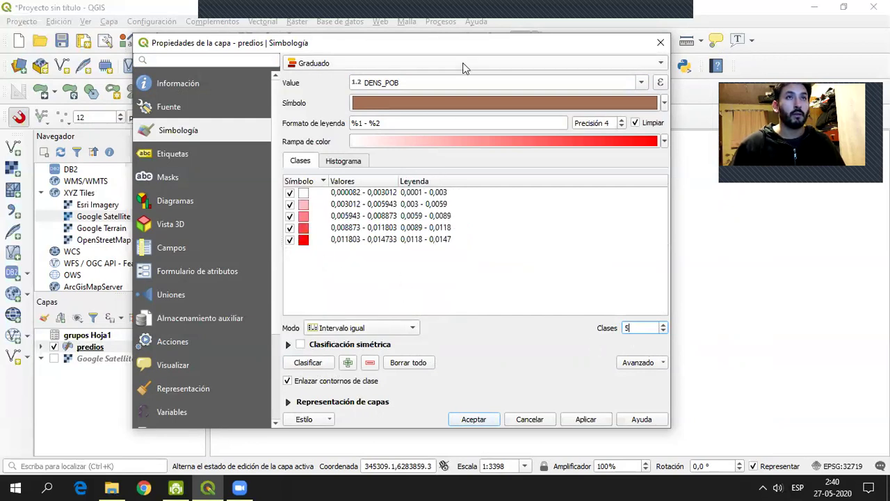
Assign the YlOrRd color ramp to the DENS_POB classes and accept the symbology.
left_click_drag(465, 43, 459, 91)
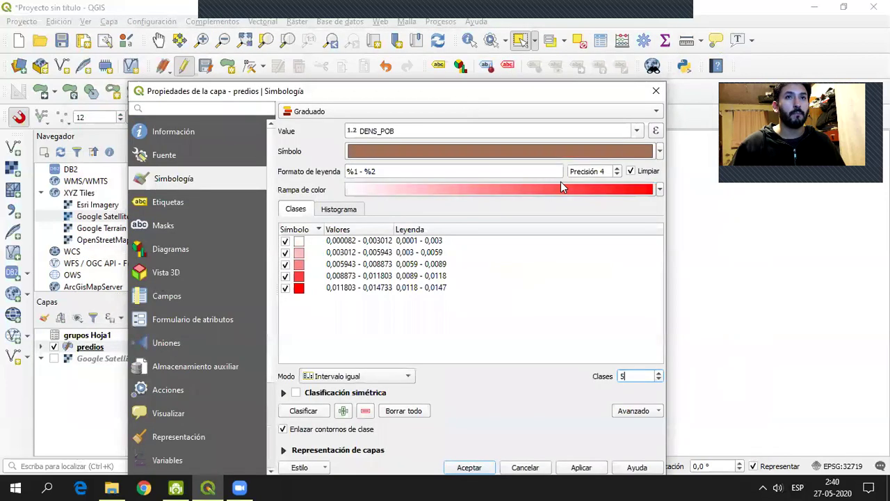
left_click(661, 190)
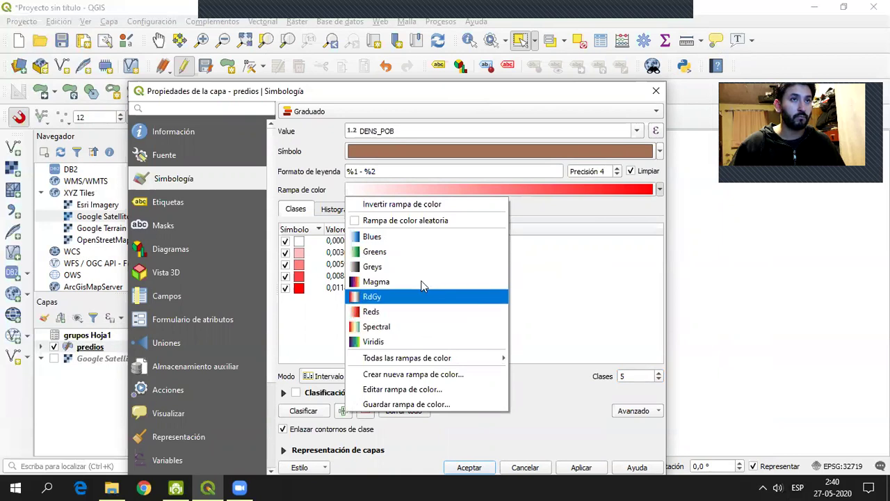
mouse_move(419, 360)
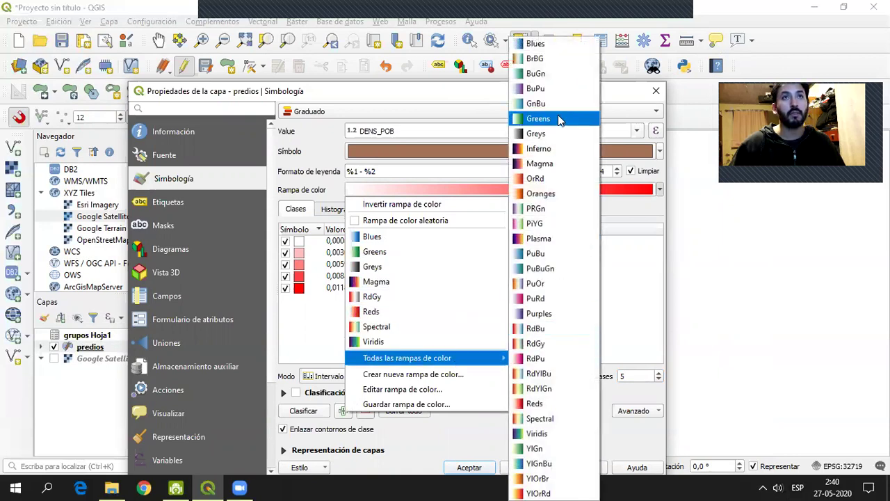
left_click(547, 485)
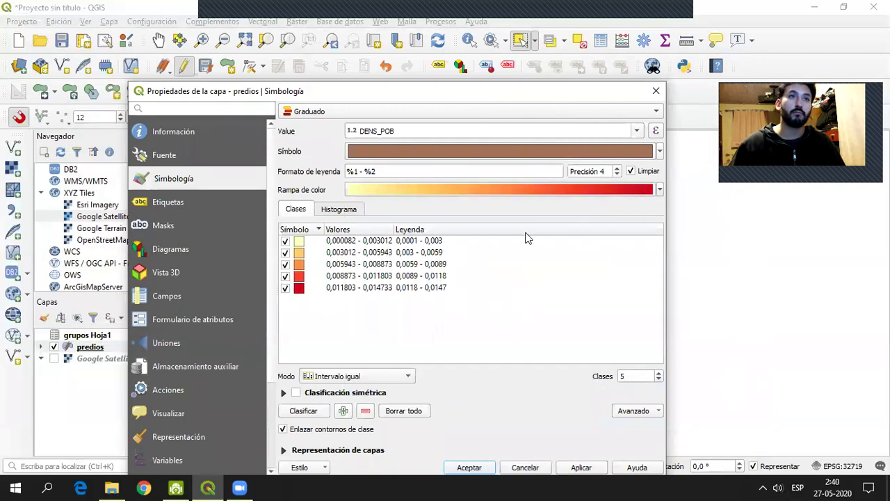
left_click_drag(468, 83, 468, 28)
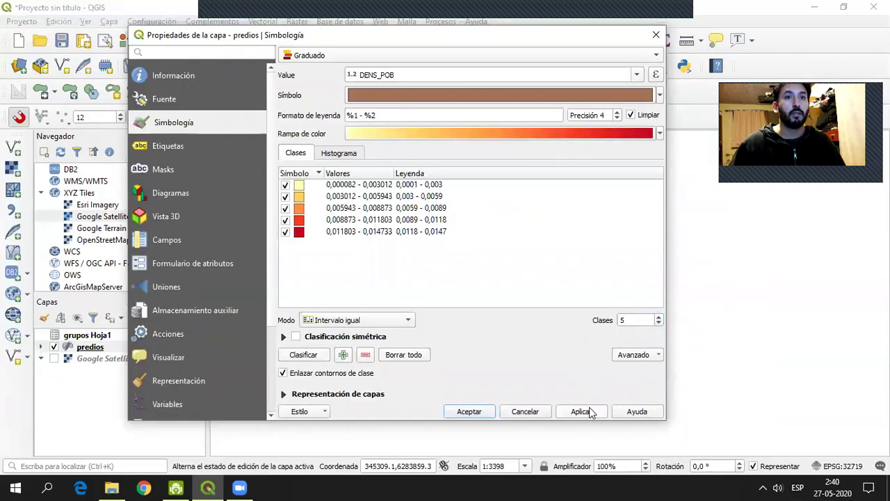
left_click(468, 411)
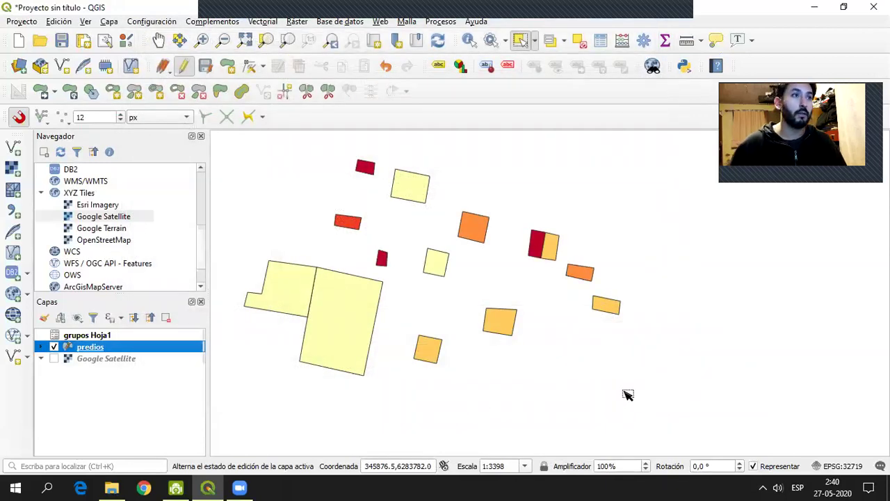
Expand the predios legend in the layer list to show its density classes.
left_click(41, 347)
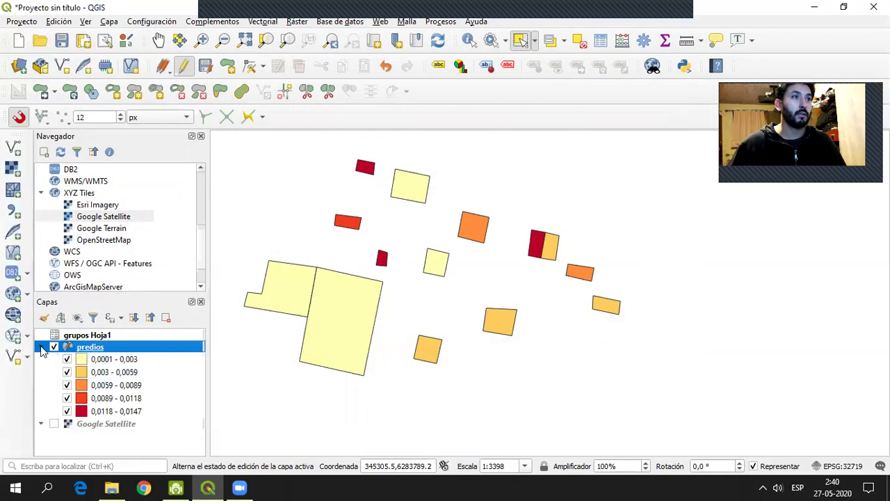
left_click(42, 347)
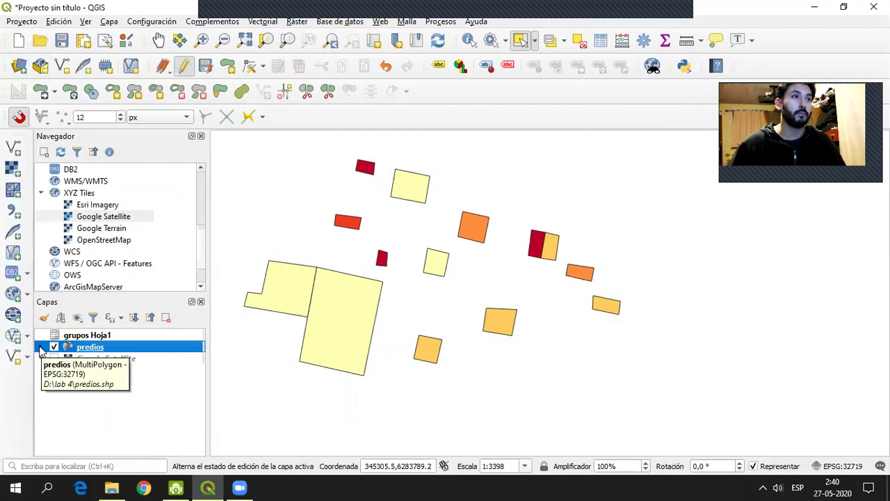
left_click(41, 347)
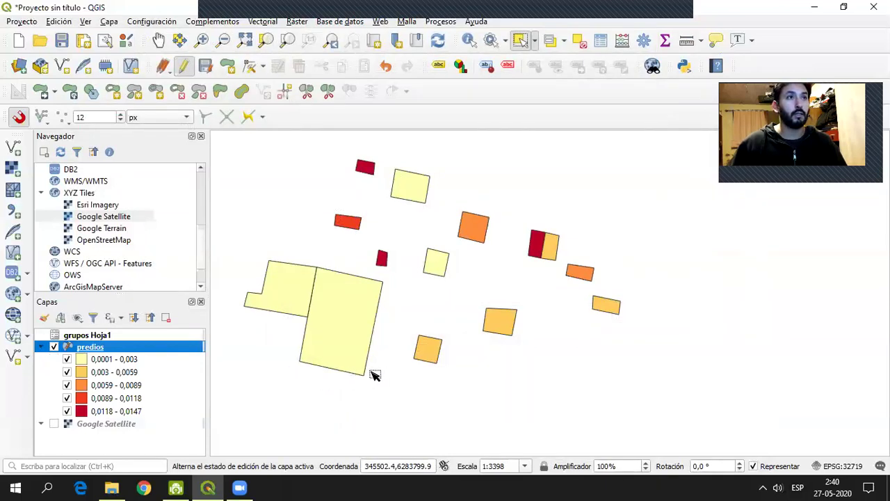
Set up Single Labels for the predios layer using the grupos Hoja1_grup_fam field as the value.
right_click(95, 350)
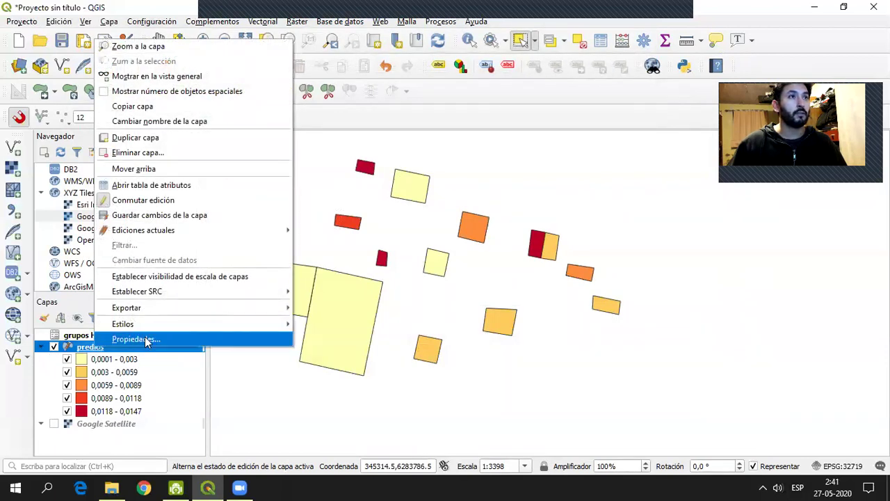
left_click(145, 340)
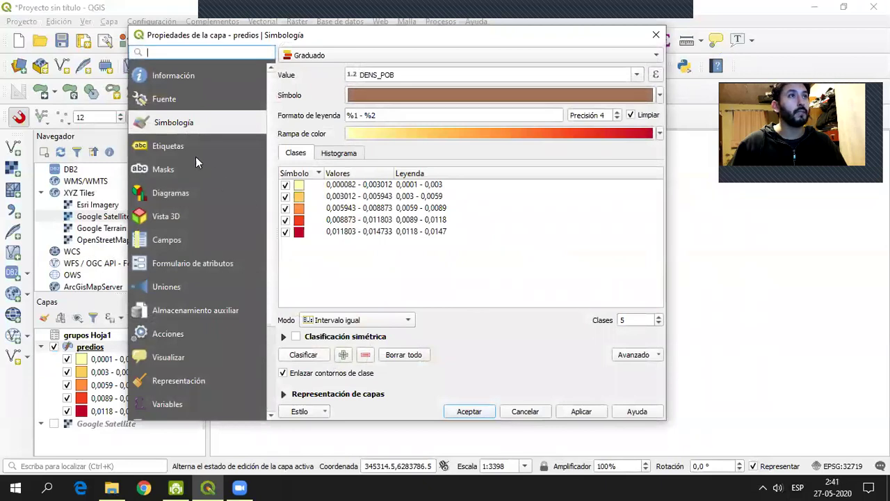
left_click(185, 150)
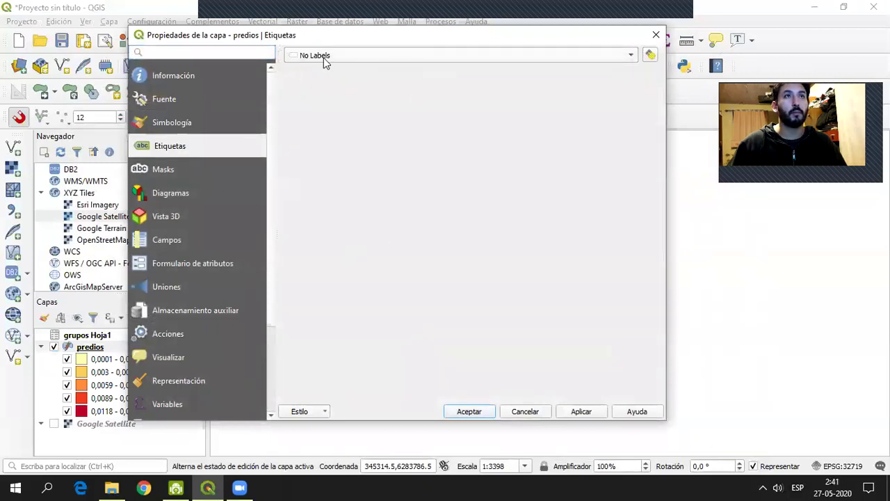
left_click(633, 57)
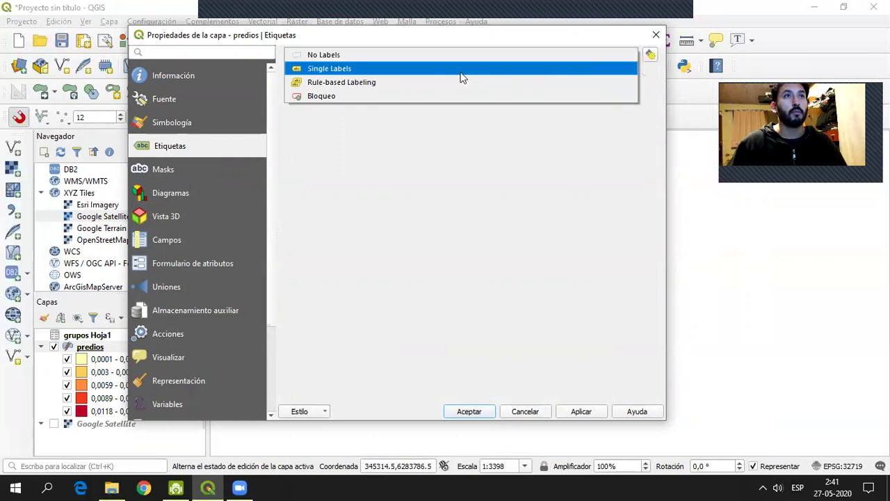
left_click(430, 69)
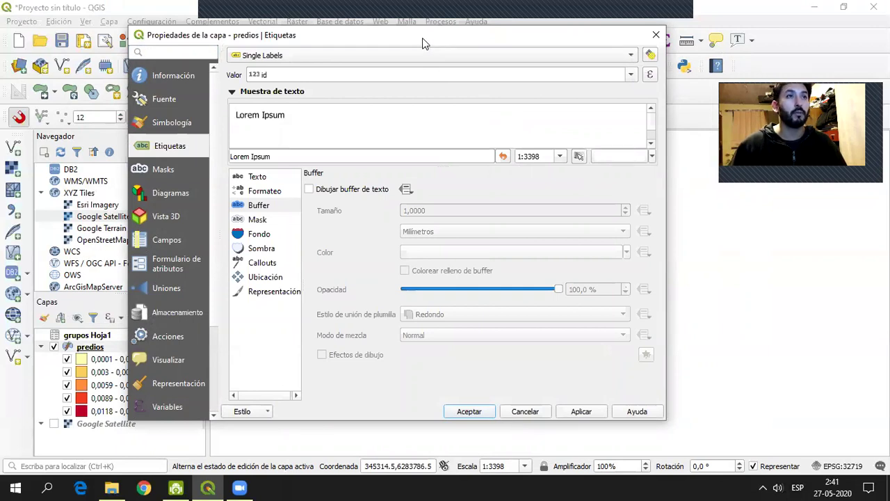
left_click_drag(424, 43, 404, 73)
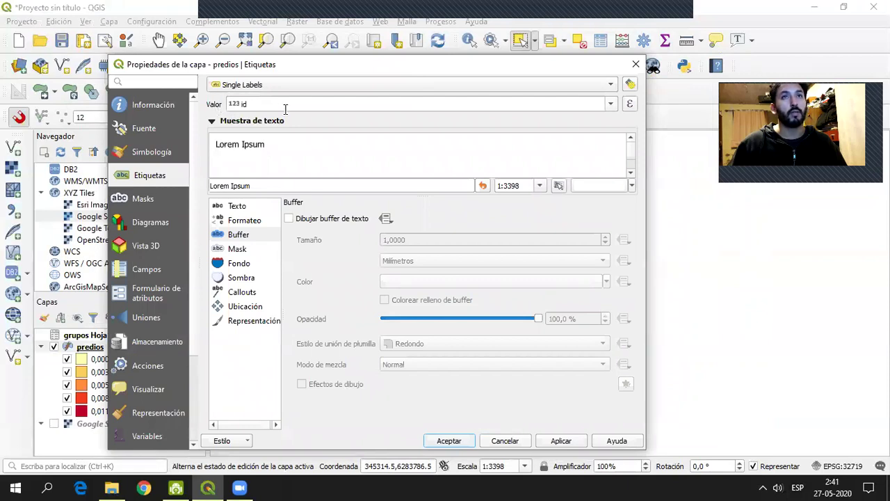
left_click(611, 104)
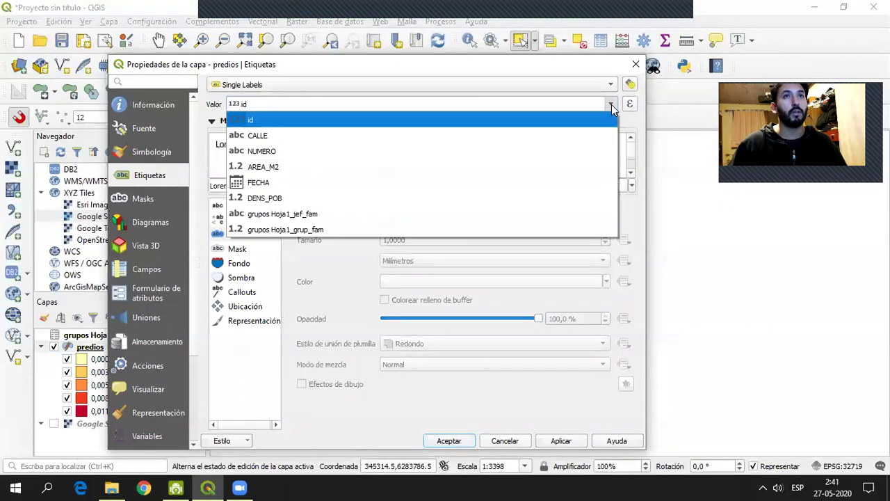
left_click(323, 235)
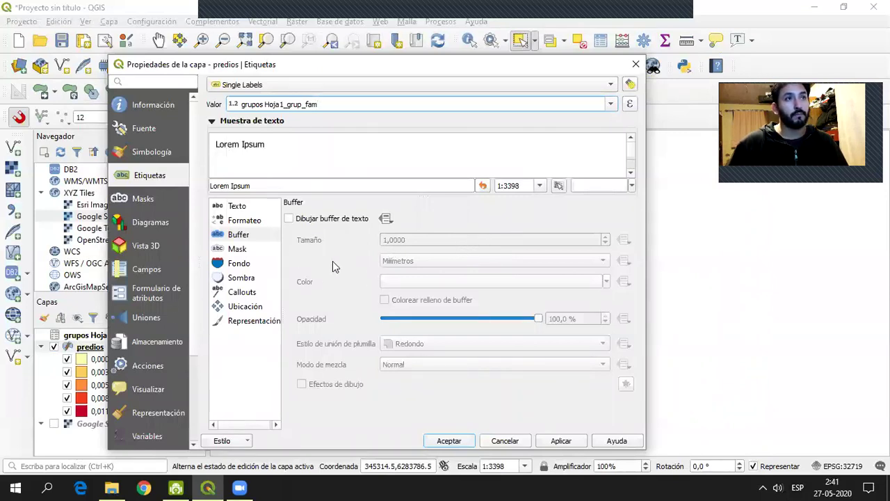
Enable the text buffer for the predios labels and apply the label settings.
left_click(241, 236)
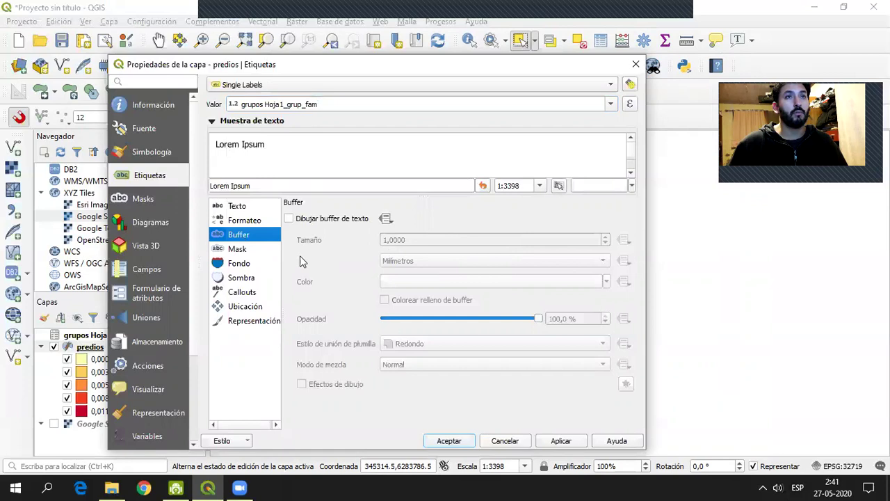
left_click_drag(410, 72, 467, 218)
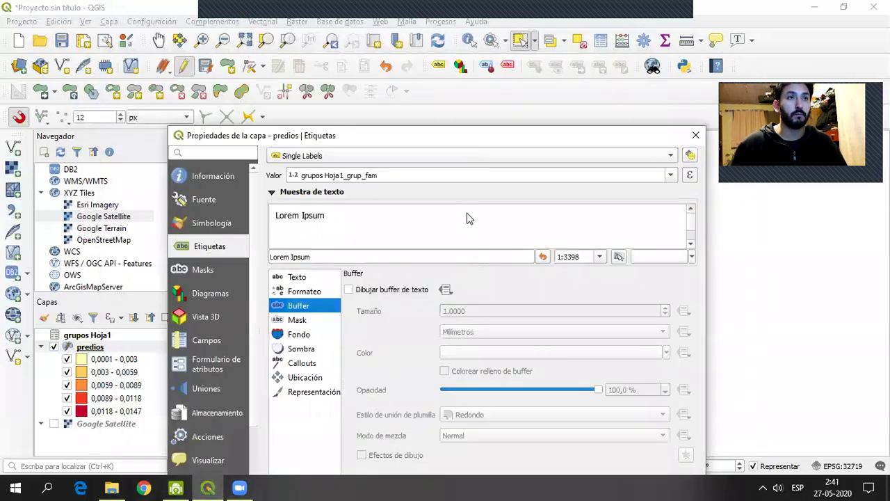
left_click_drag(433, 136, 412, 89)
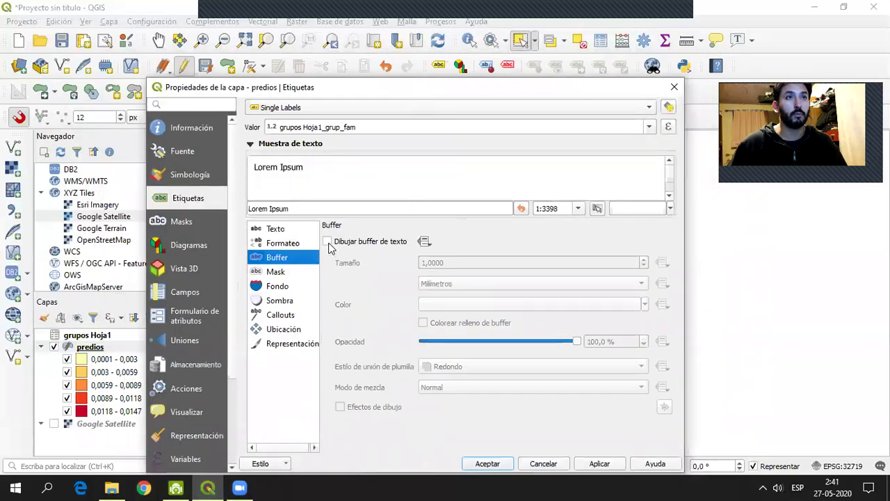
left_click(327, 242)
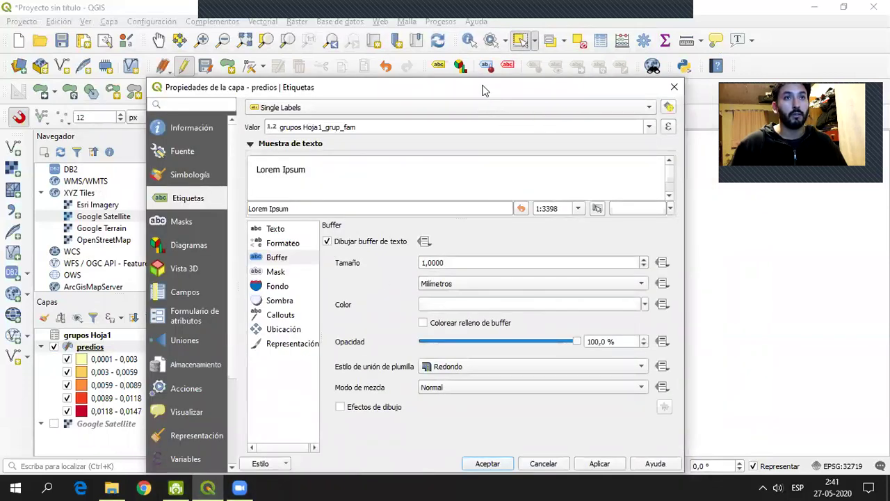
left_click_drag(483, 88, 456, 55)
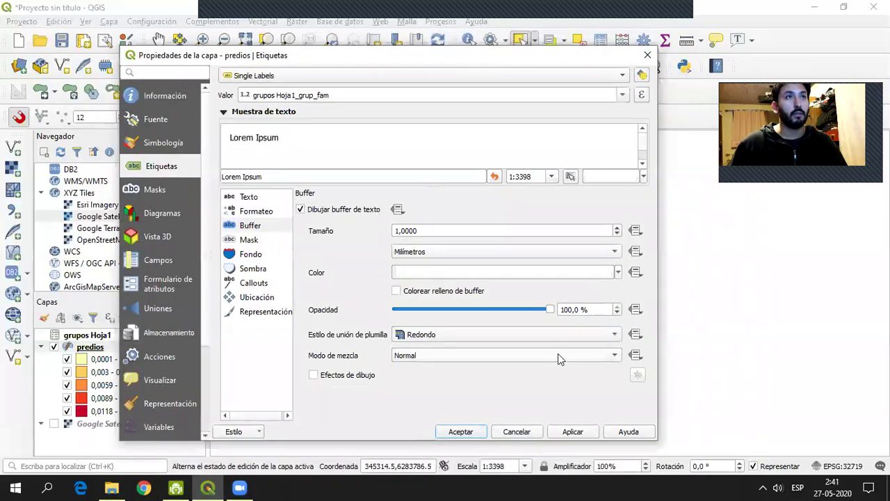
left_click(572, 432)
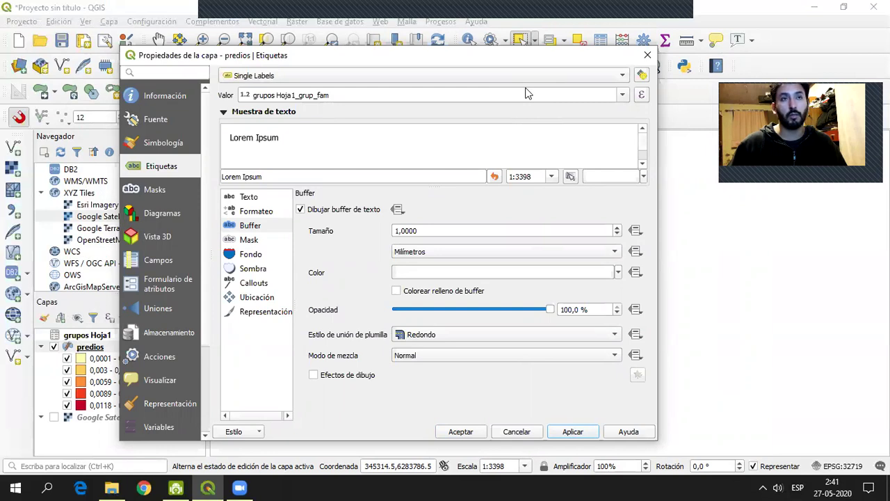
Uncover the map to compare the family-group labels with the density colors, and accept the label settings.
left_click_drag(479, 55, 542, 174)
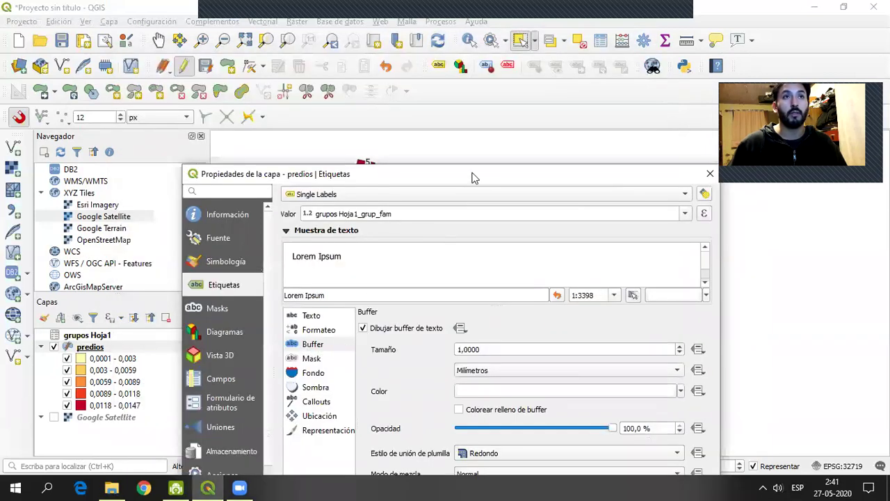
left_click_drag(473, 179, 488, 329)
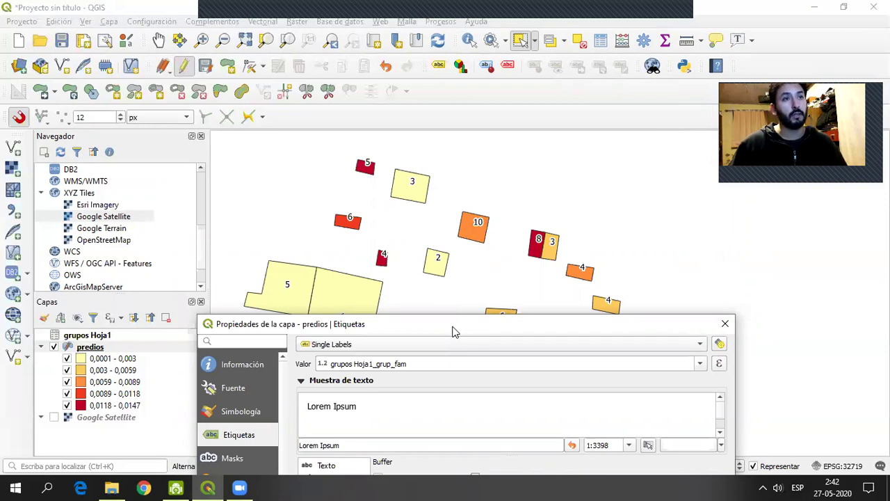
left_click_drag(452, 331, 478, 394)
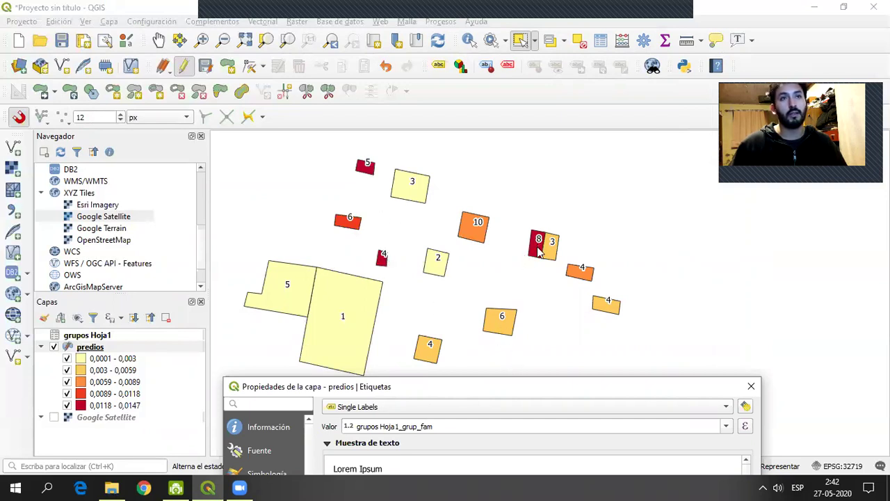
left_click_drag(502, 379, 433, 27)
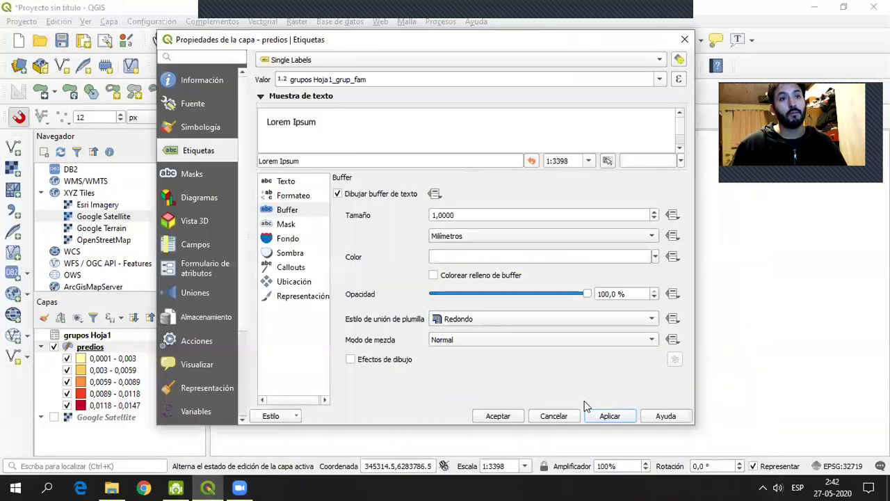
left_click(498, 416)
Turn on the Google Satellite layer as the basemap beneath the parcels.
left_click(54, 416)
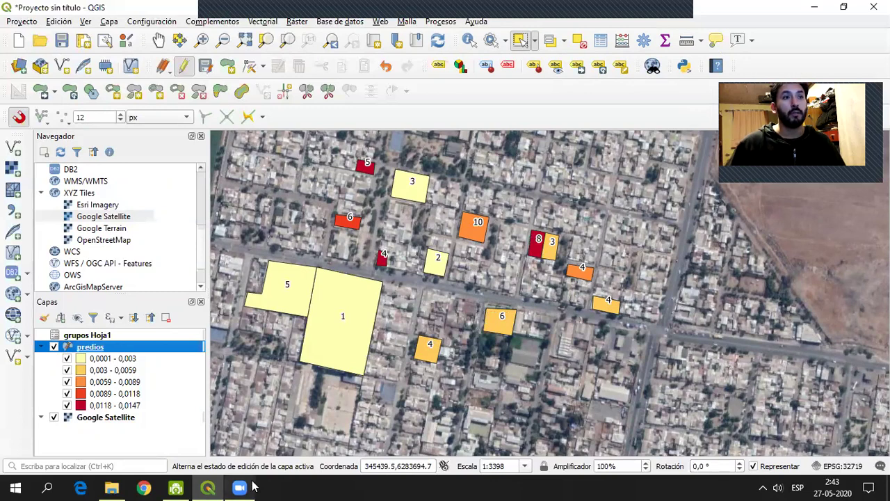
mouse_move(242, 487)
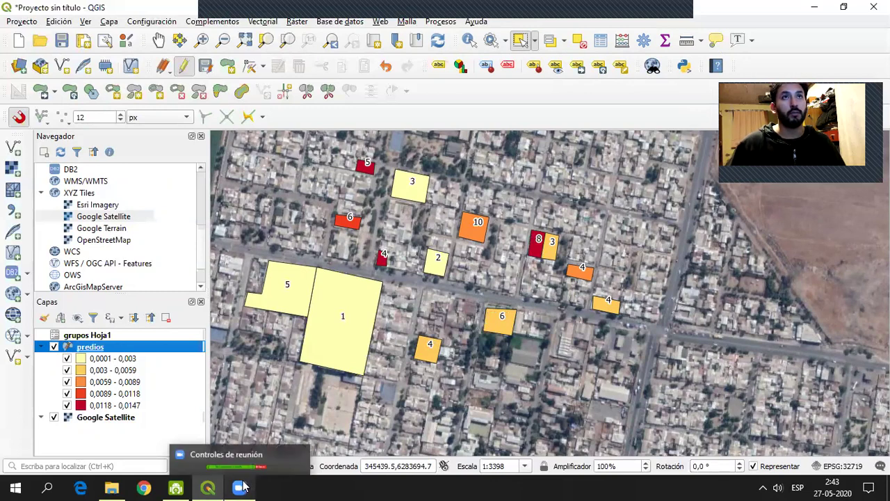